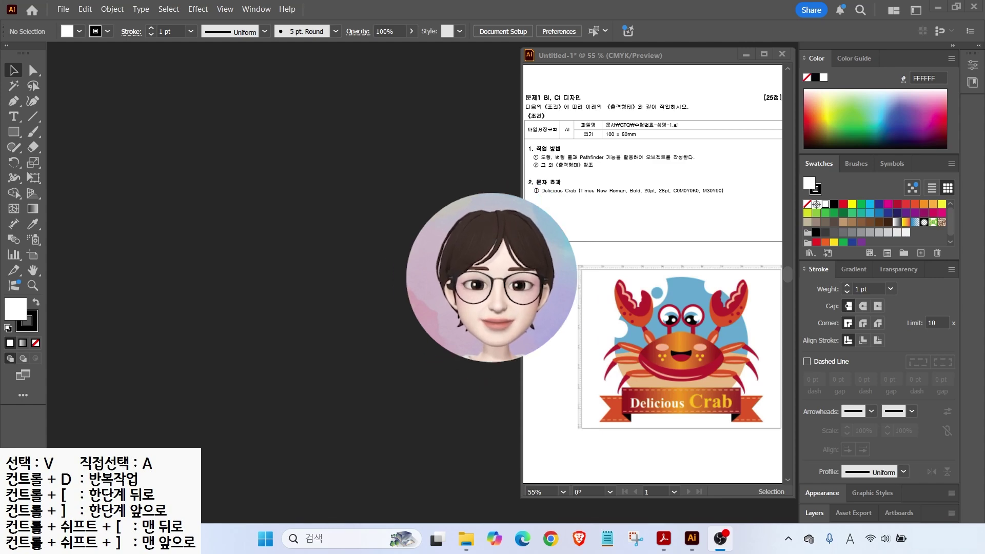
# Step: Switch to the Essentials Classic workspace and move the document window to reveal the panels
pyautogui.click(380, 288)
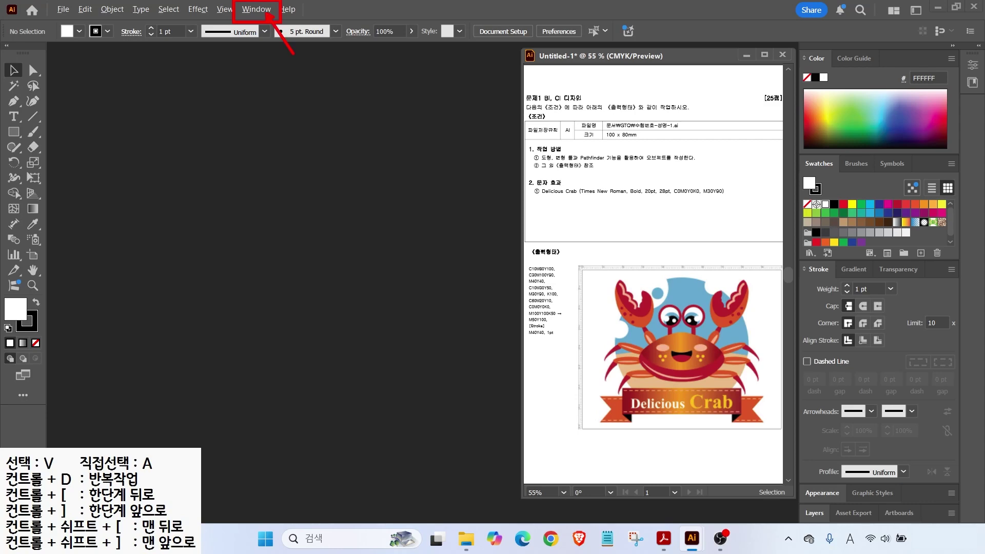
pyautogui.click(259, 11)
pyautogui.moveTo(277, 81)
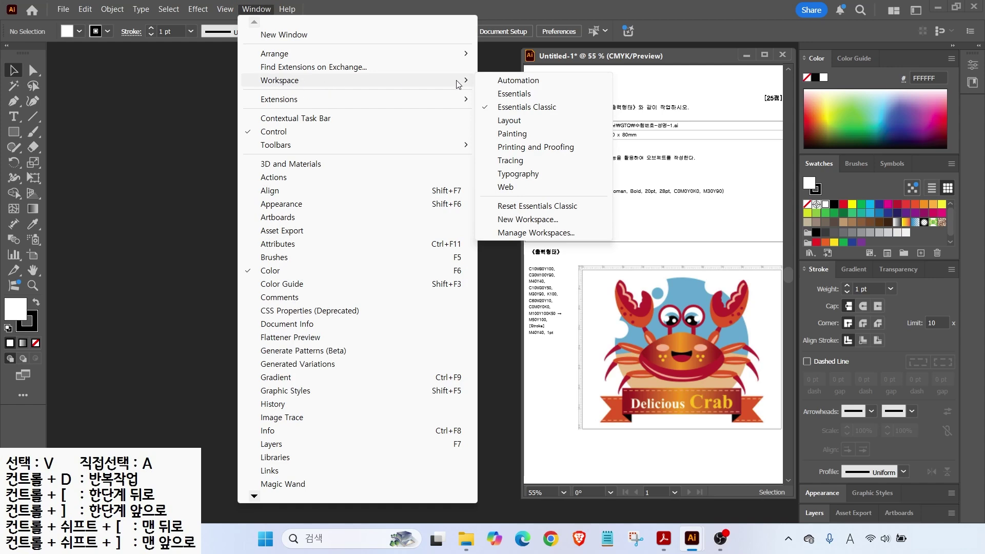
pyautogui.click(515, 94)
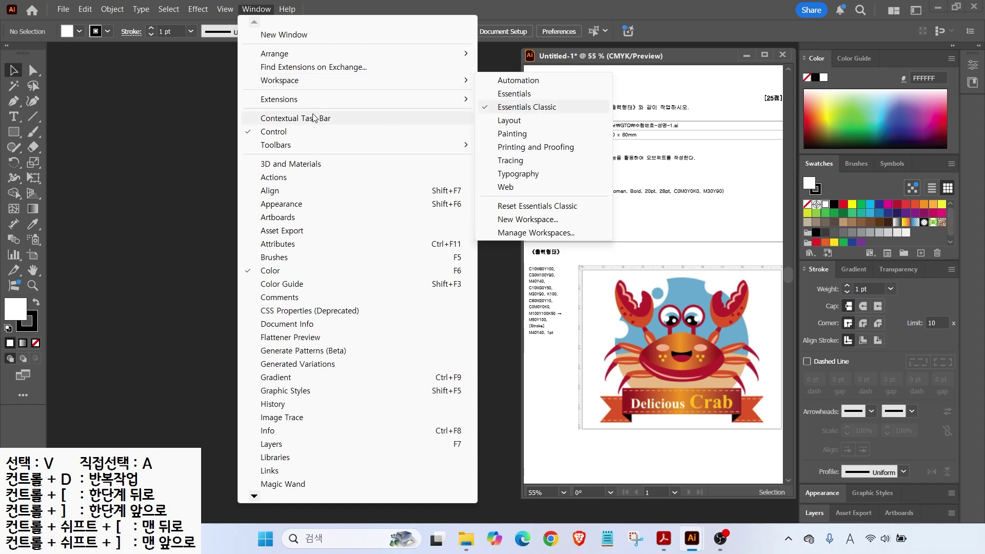
pyautogui.click(78, 98)
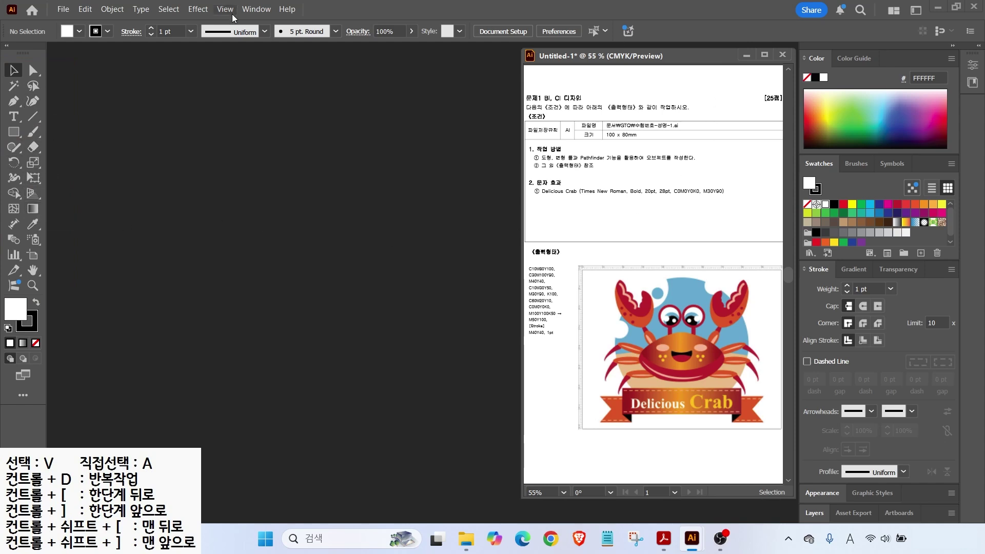
pyautogui.click(264, 12)
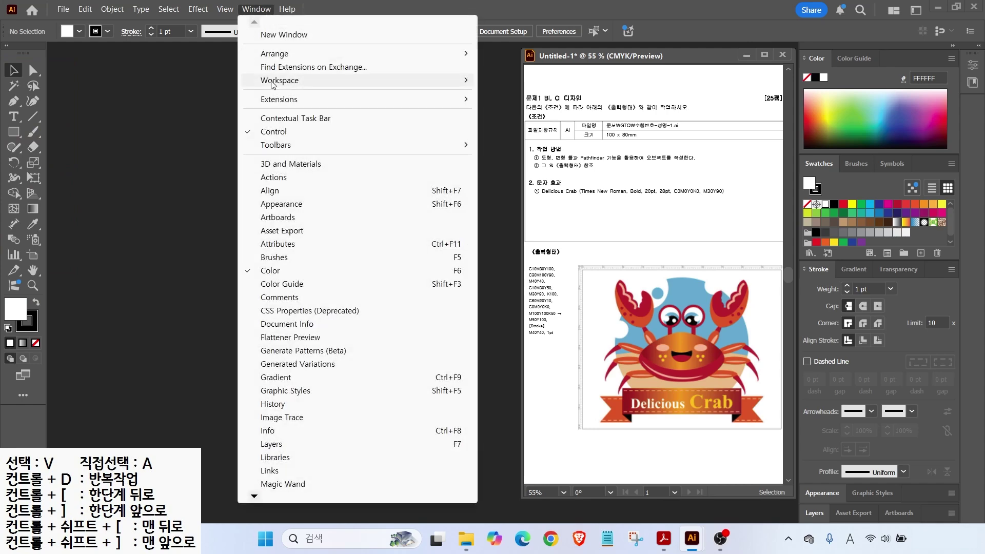
pyautogui.moveTo(277, 81)
pyautogui.click(528, 108)
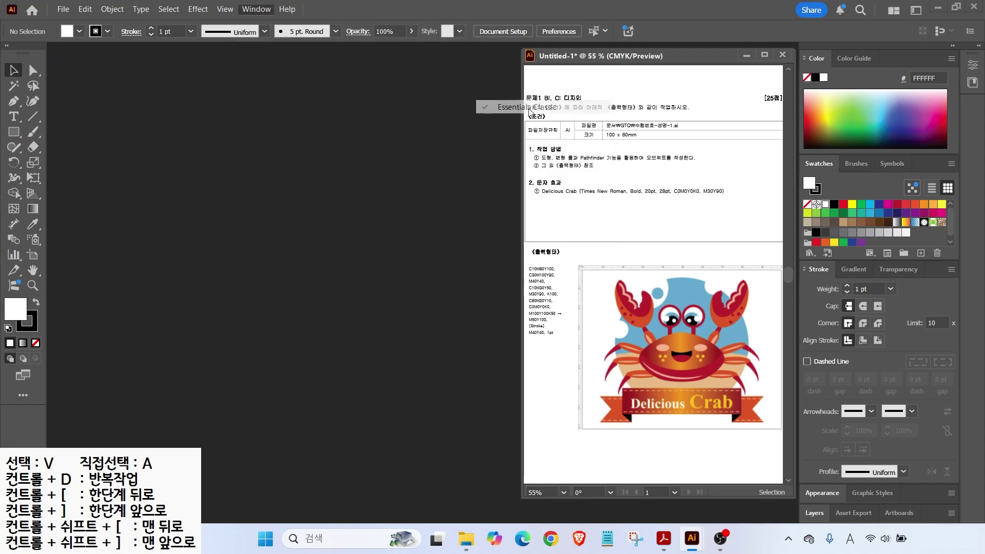
pyautogui.click(978, 45)
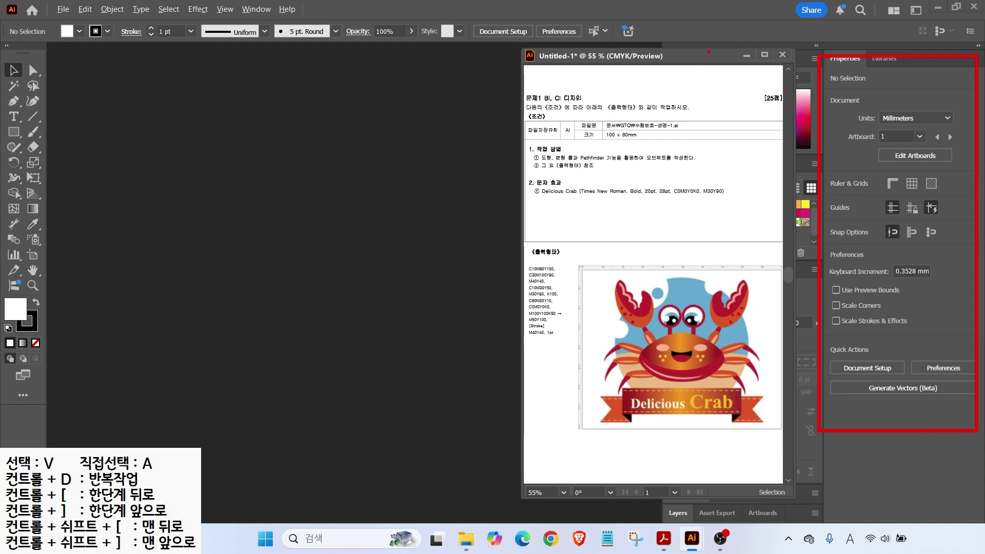
pyautogui.moveTo(684, 54); pyautogui.dragTo(545, 58)
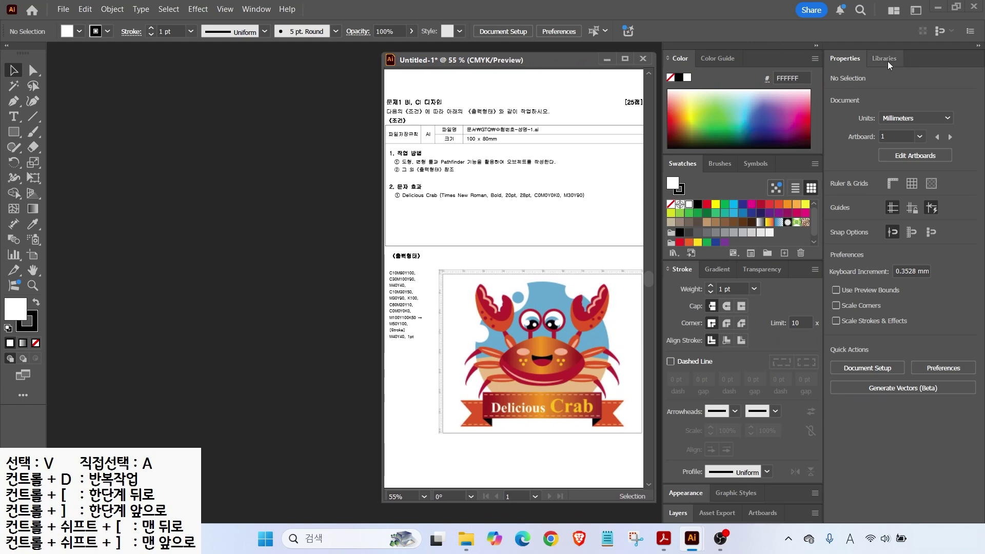
pyautogui.click(978, 47)
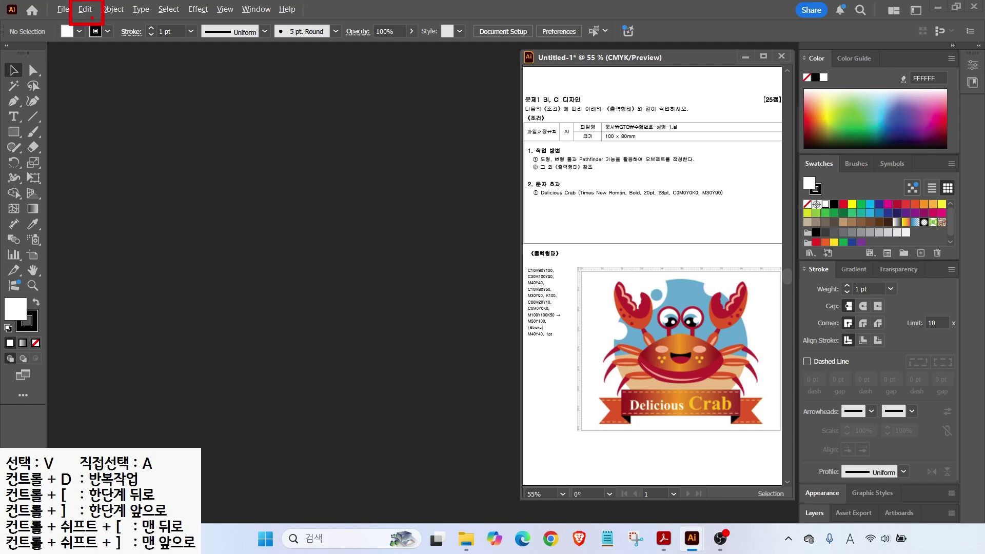
# Step: Open Preferences and browse the General, Selection & Anchor Display, Type, Units and Guides & Grid pages
pyautogui.click(86, 10)
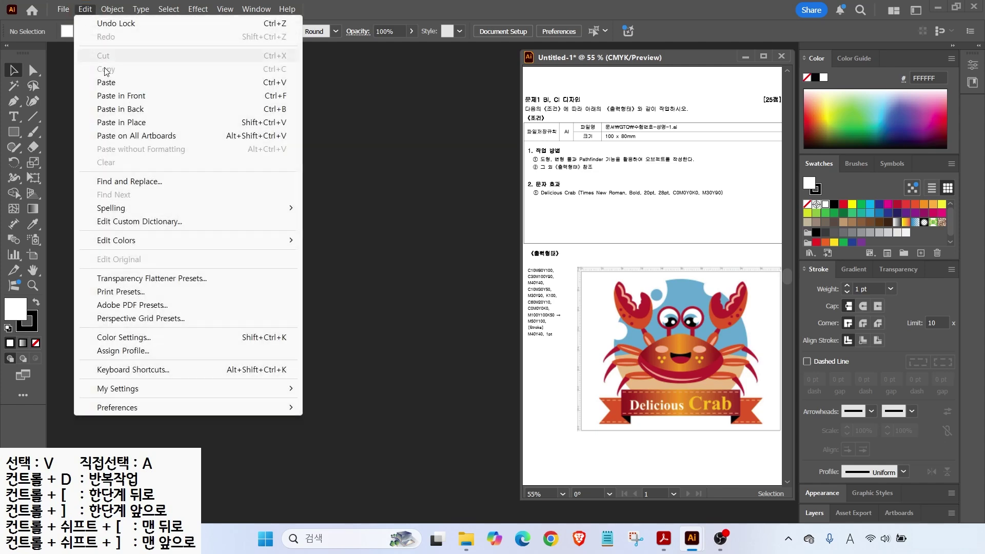
pyautogui.moveTo(160, 409)
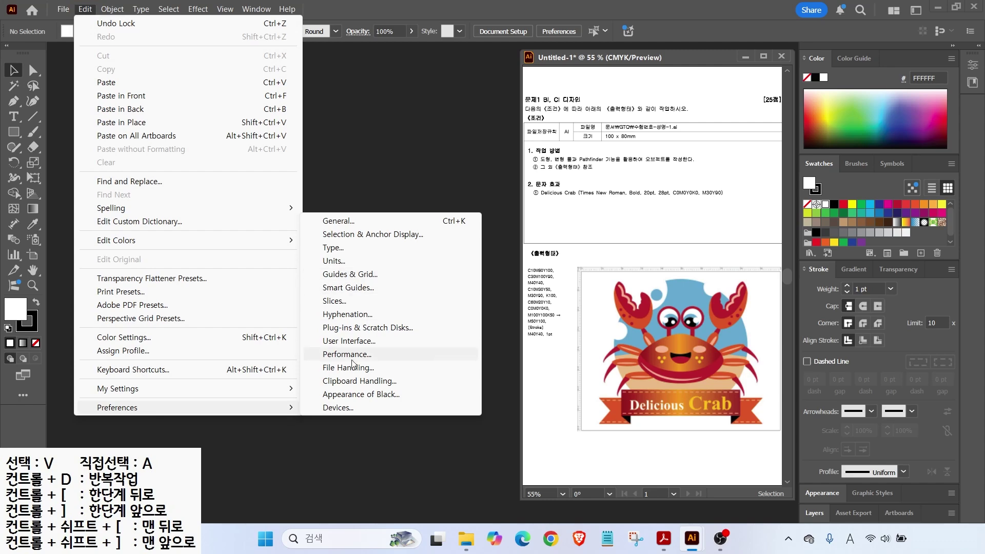
pyautogui.click(348, 314)
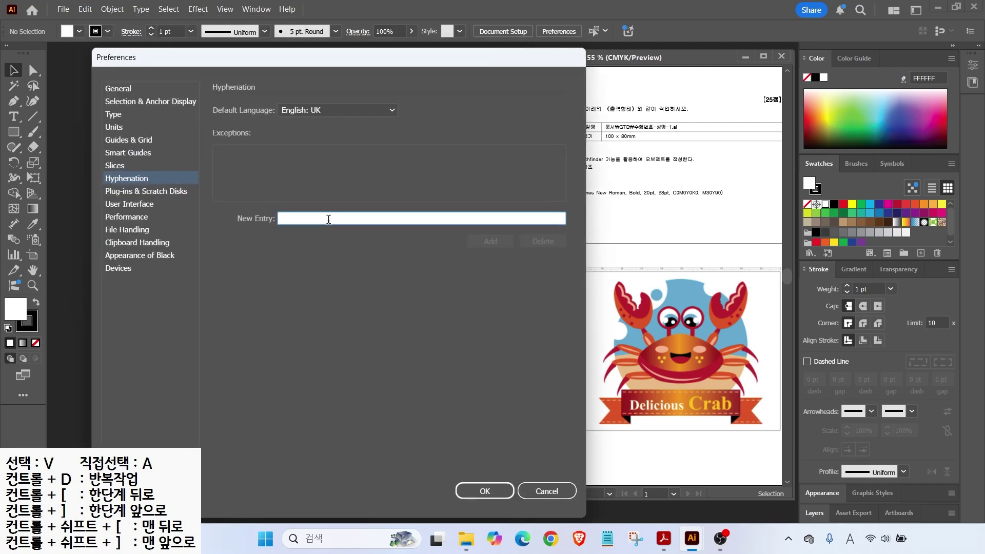
pyautogui.click(110, 93)
pyautogui.click(110, 101)
pyautogui.click(110, 114)
pyautogui.click(112, 128)
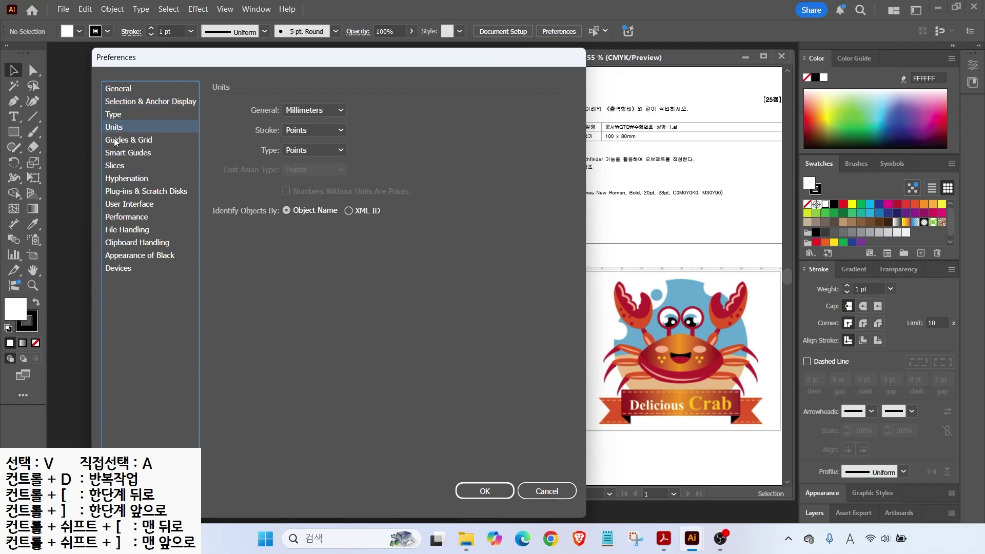
pyautogui.click(114, 139)
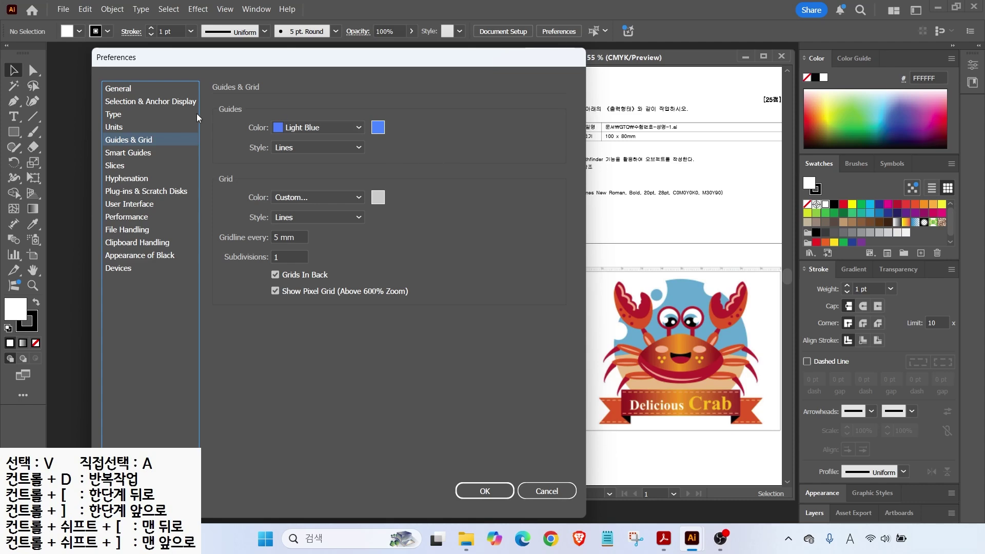
# Step: Check the Units page: general units in Millimeters, stroke and type in Points
pyautogui.click(116, 128)
pyautogui.press('alt')
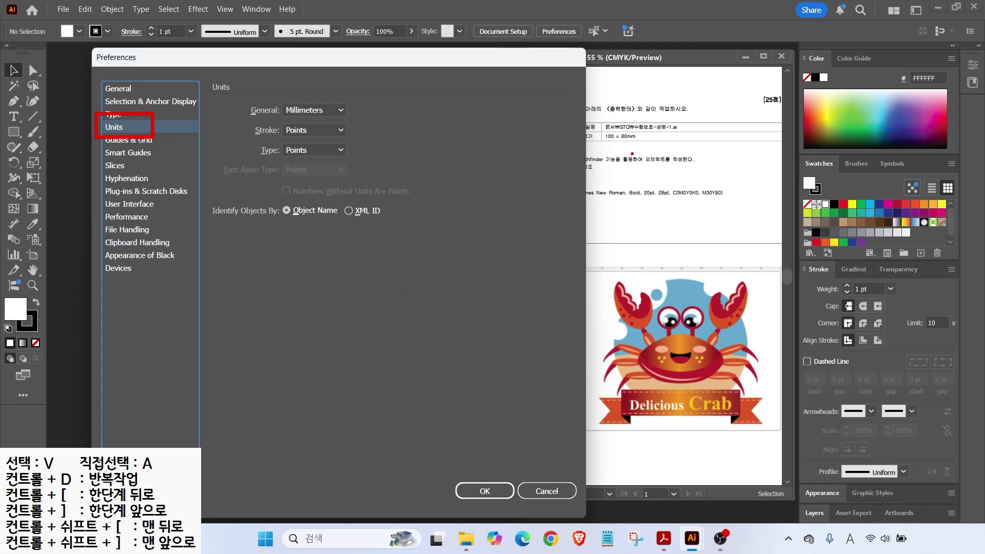
pyautogui.moveTo(632, 131); pyautogui.dragTo(664, 106)
pyautogui.moveTo(604, 143); pyautogui.dragTo(654, 144)
pyautogui.moveTo(664, 268); pyautogui.dragTo(704, 229)
pyautogui.moveTo(645, 272); pyautogui.dragTo(711, 272)
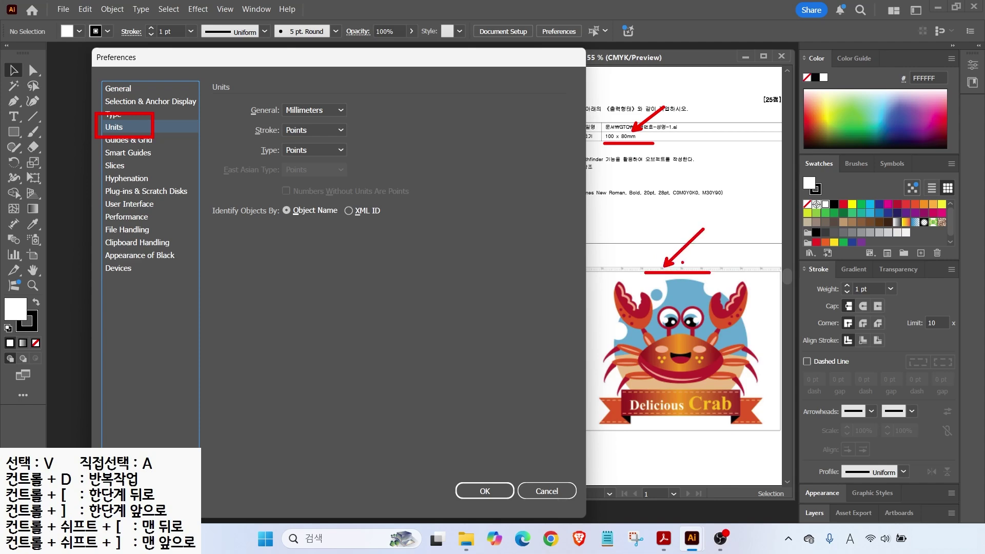
pyautogui.moveTo(276, 98); pyautogui.dragTo(337, 121)
pyautogui.moveTo(629, 199)
pyautogui.mouseDown()
pyautogui.moveTo(678, 200)
pyautogui.moveTo(663, 204)
pyautogui.mouseUp()
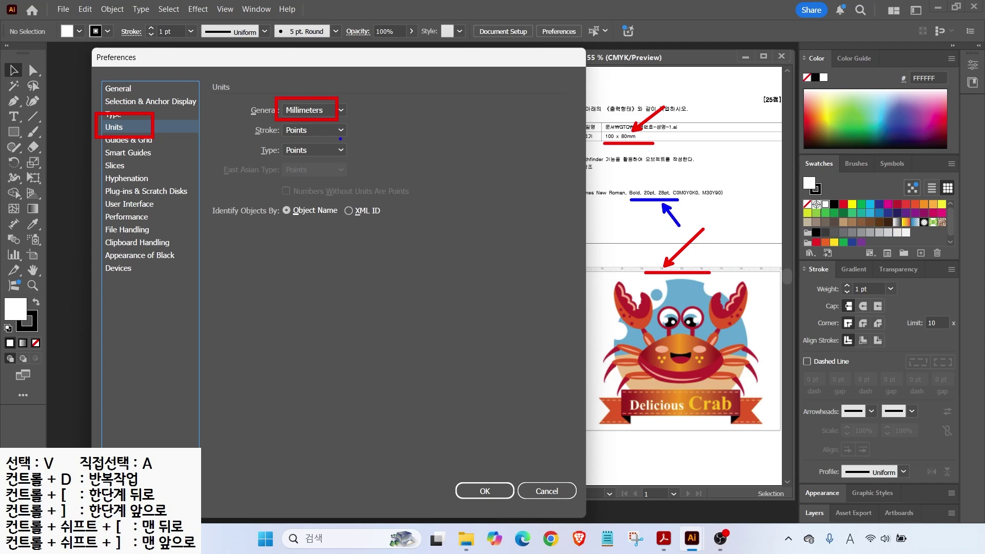
pyautogui.moveTo(273, 123)
pyautogui.mouseDown()
pyautogui.moveTo(335, 158)
pyautogui.moveTo(315, 154)
pyautogui.mouseUp()
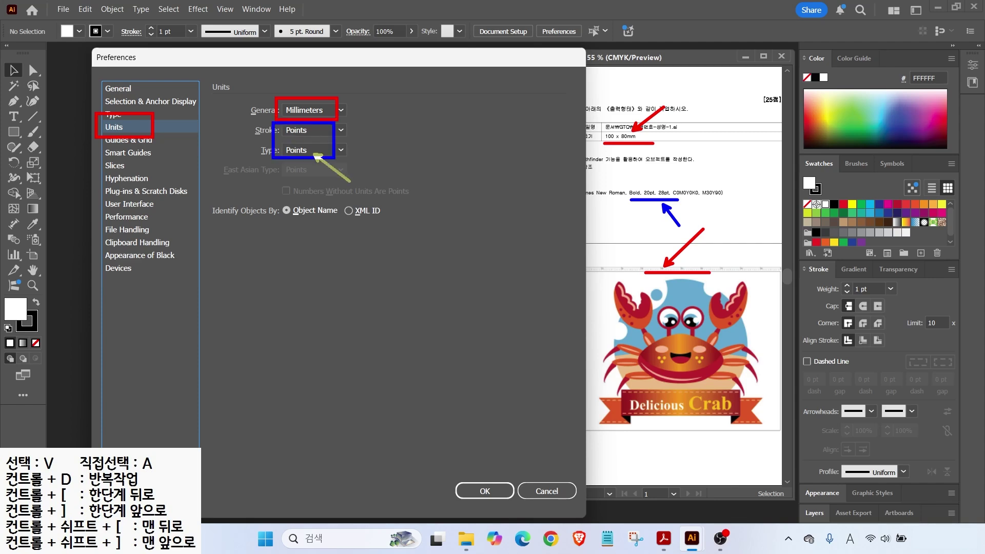
pyautogui.press('e')
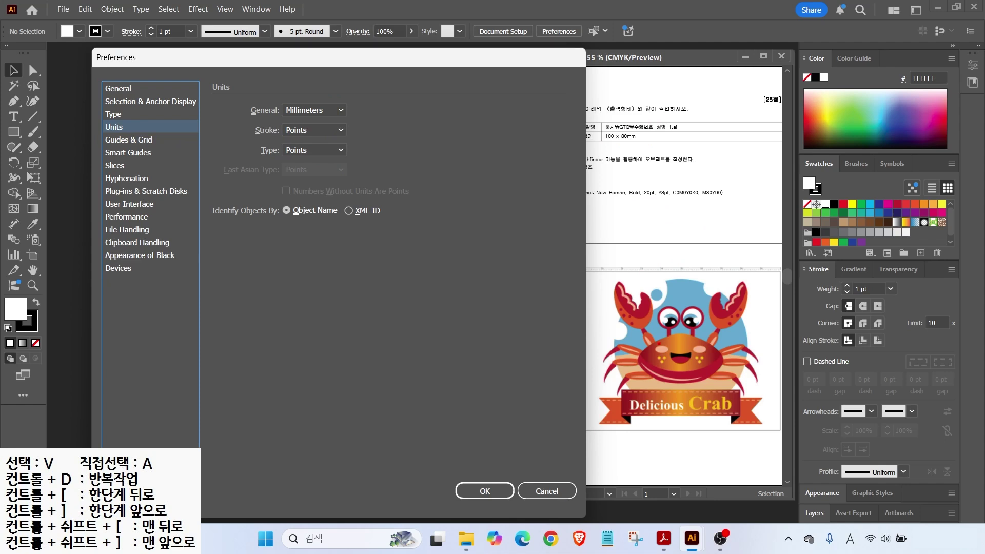
pyautogui.moveTo(616, 439); pyautogui.dragTo(616, 201)
pyautogui.moveTo(746, 446); pyautogui.dragTo(742, 210)
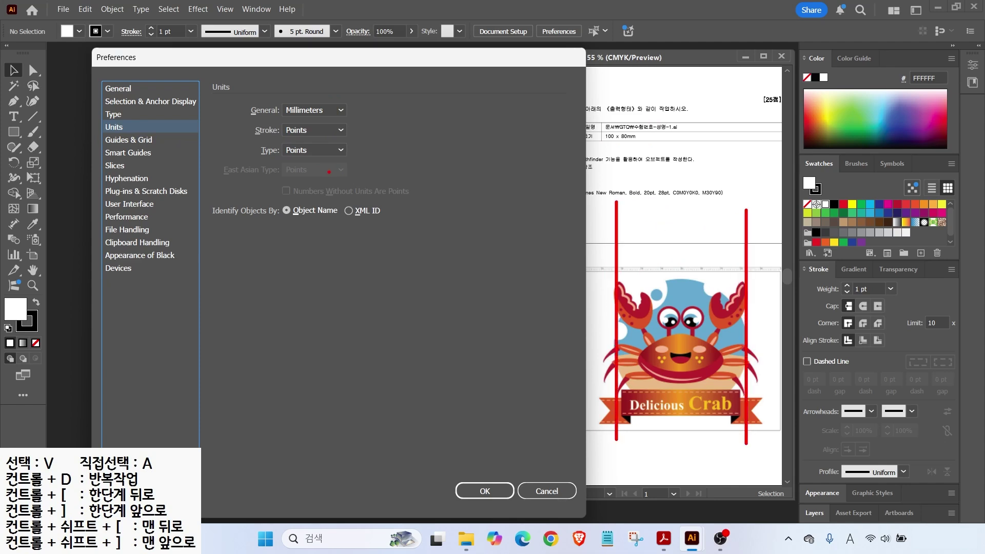
# Step: Review the Guides & Grid settings, then move on to the Smart Guides page
pyautogui.click(124, 140)
pyautogui.moveTo(92, 128); pyautogui.dragTo(169, 150)
pyautogui.moveTo(255, 110); pyautogui.dragTo(359, 145)
pyautogui.moveTo(349, 87); pyautogui.dragTo(314, 119)
pyautogui.click(131, 156)
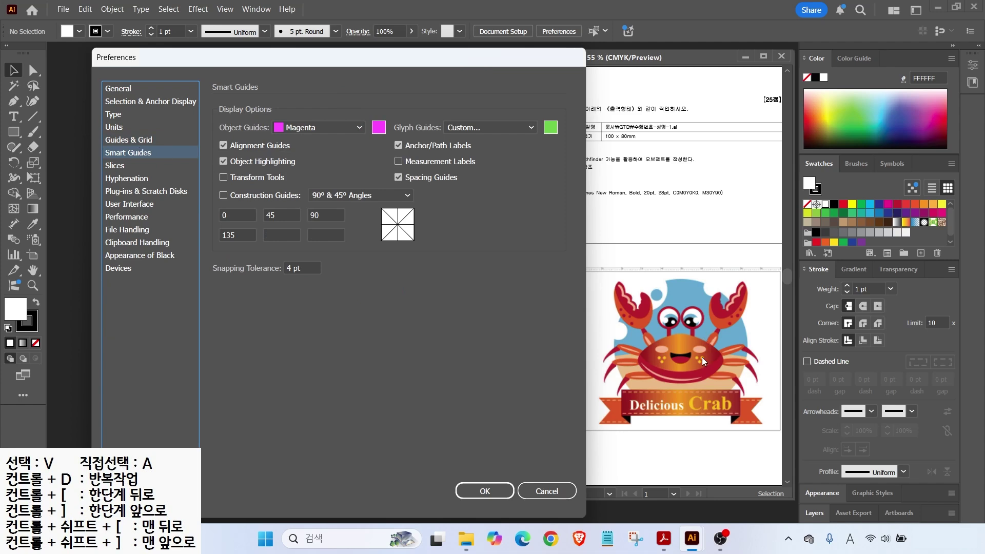
# Step: Uncheck Measurement Labels in the Smart Guides preferences
pyautogui.press('alt')
pyautogui.moveTo(689, 292)
pyautogui.mouseDown()
pyautogui.moveTo(668, 317)
pyautogui.moveTo(651, 265)
pyautogui.mouseUp()
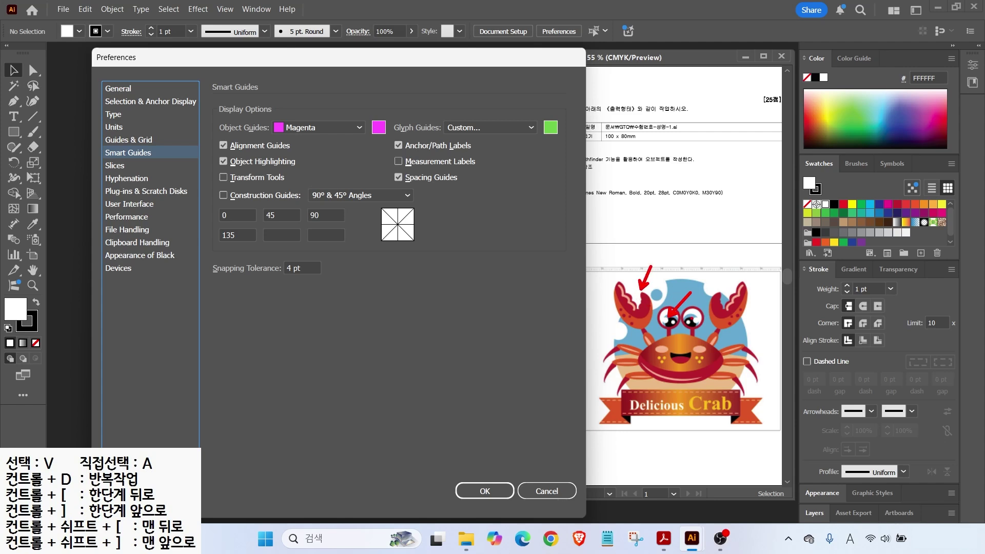
pyautogui.moveTo(382, 153); pyautogui.dragTo(489, 171)
# Step: Try the Light and Medium Light brightness options, keep Medium Dark, and confirm Preferences
pyautogui.click(128, 205)
pyautogui.press('alt')
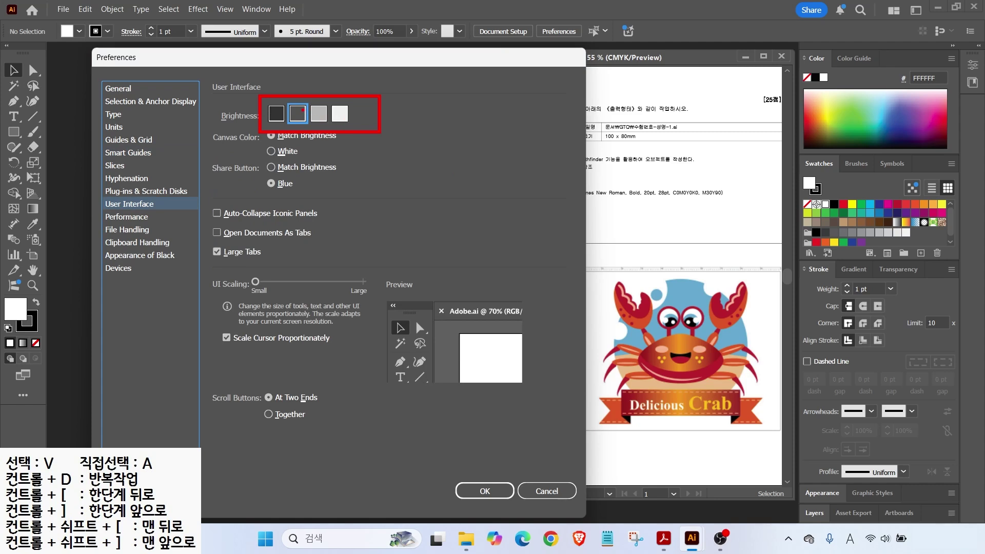
pyautogui.click(297, 119)
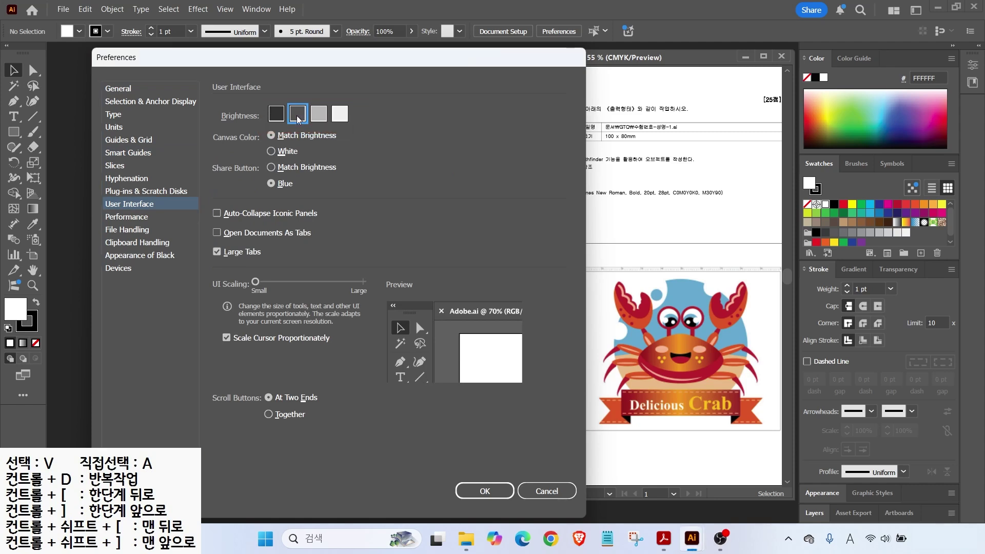
pyautogui.click(341, 114)
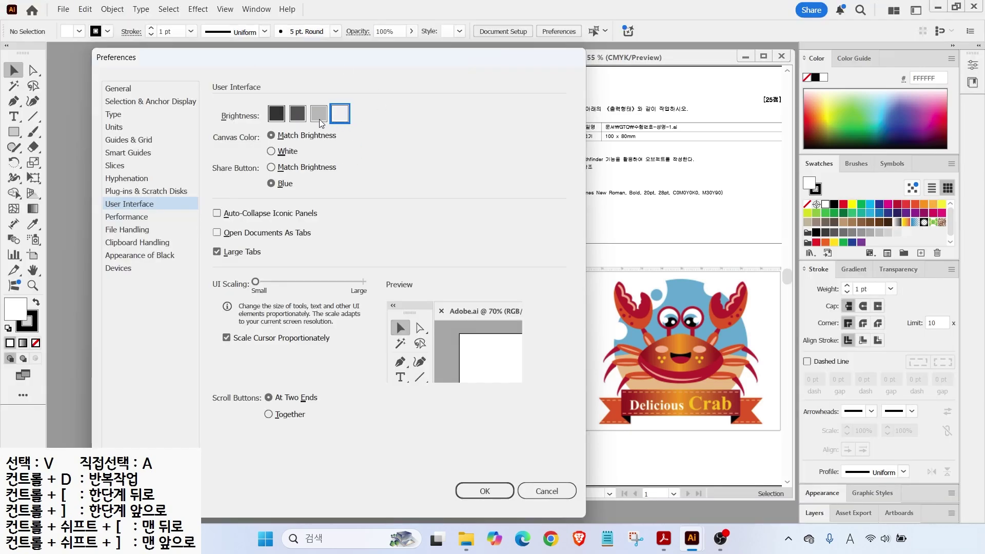
pyautogui.click(319, 117)
pyautogui.click(297, 118)
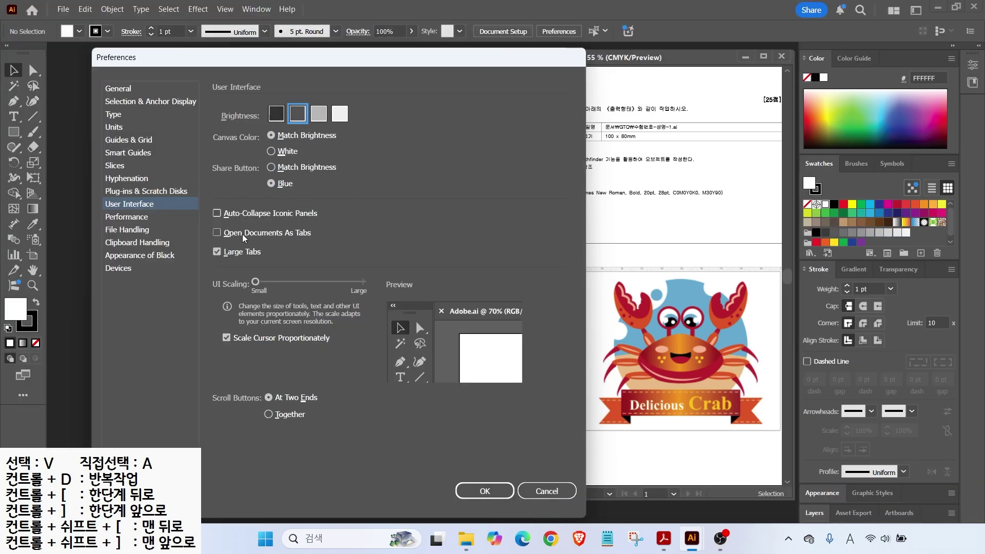
pyautogui.click(458, 490)
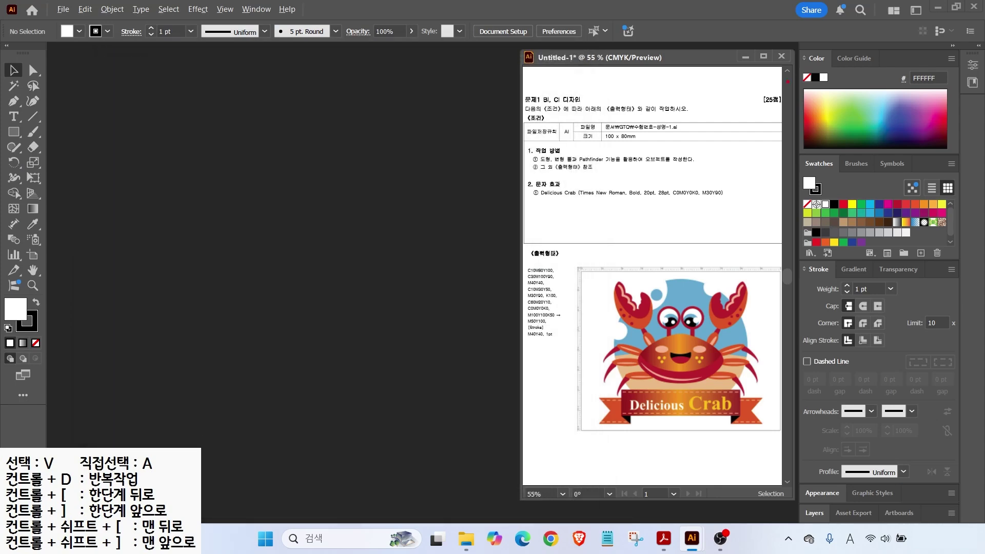
# Step: Start a new document named with exam number 1234 and the candidate's name
pyautogui.moveTo(598, 115); pyautogui.dragTo(695, 150)
pyautogui.moveTo(665, 100); pyautogui.dragTo(642, 116)
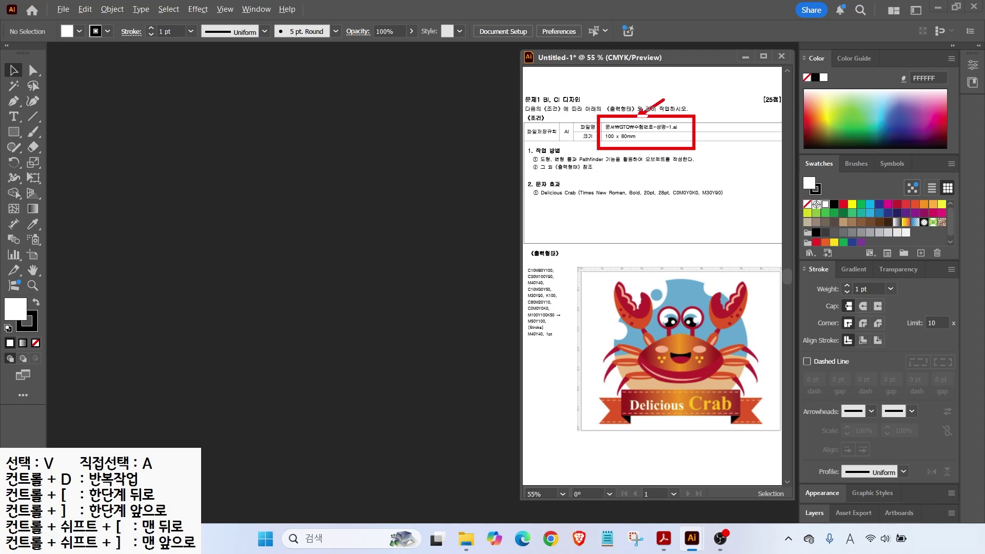
pyautogui.moveTo(666, 167); pyautogui.dragTo(636, 146)
pyautogui.press('Escape')
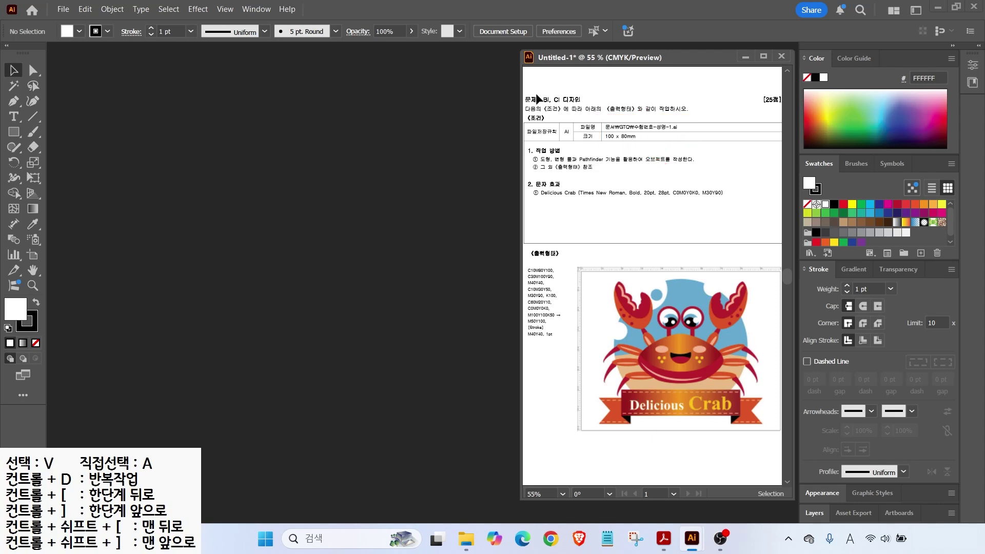
pyautogui.click(70, 10)
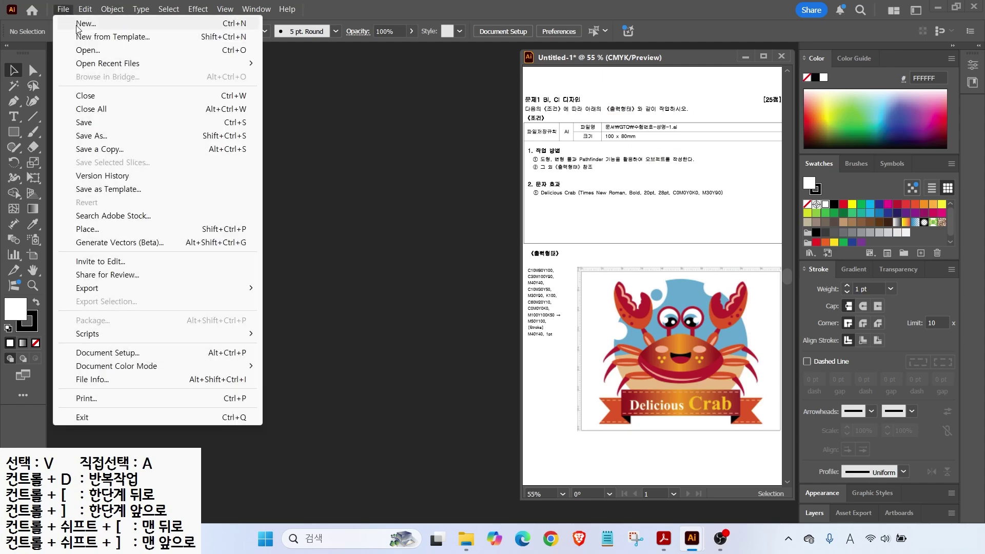
pyautogui.click(85, 23)
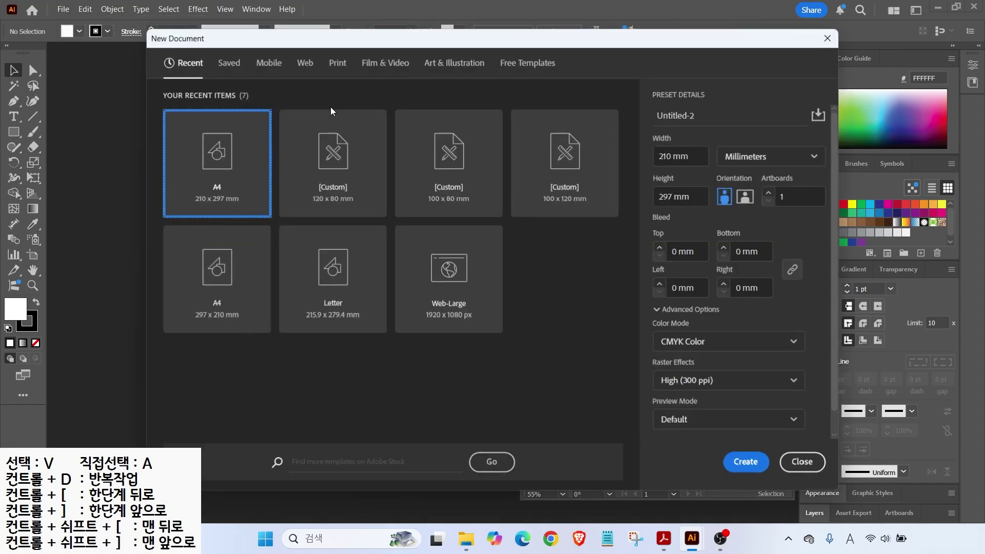
pyautogui.click(697, 120)
pyautogui.write('1234-')
pyautogui.press('Hangul')
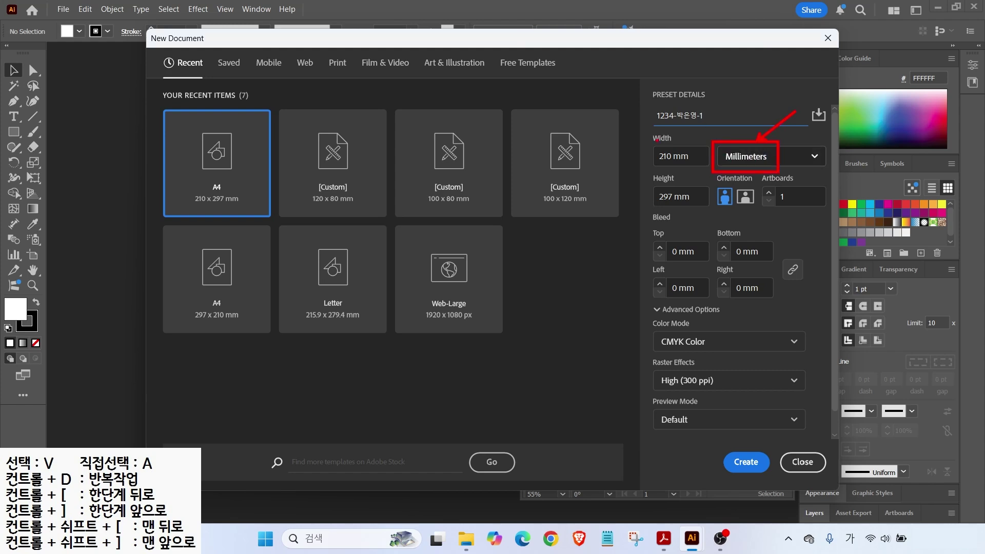
# Step: Set the size to 100 × 80 mm, keep CMYK at 300 ppi, and create it
pyautogui.press('Escape')
pyautogui.moveTo(688, 155); pyautogui.dragTo(625, 155)
pyautogui.write('100')
pyautogui.press('Tab')
pyautogui.press('Tab')
pyautogui.write('80')
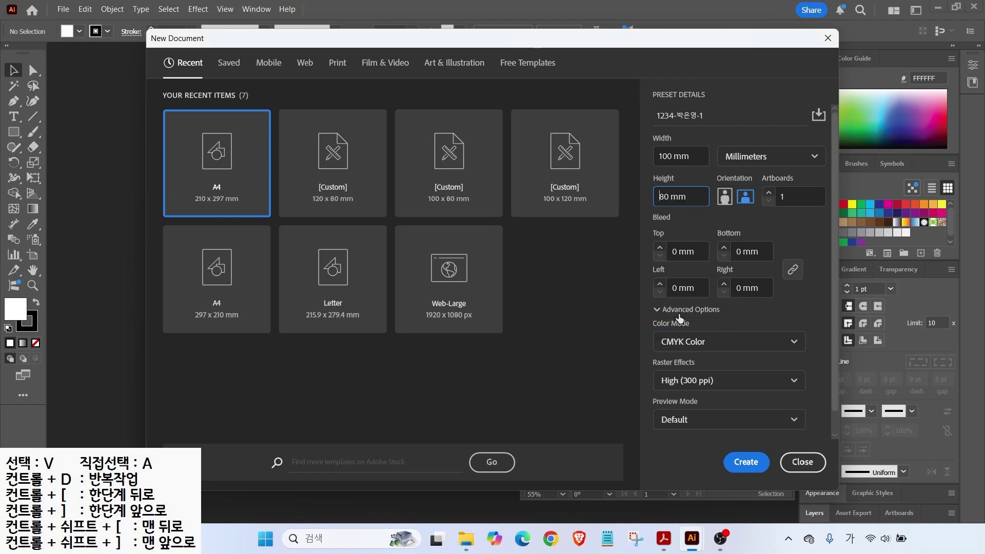
pyautogui.click(656, 311)
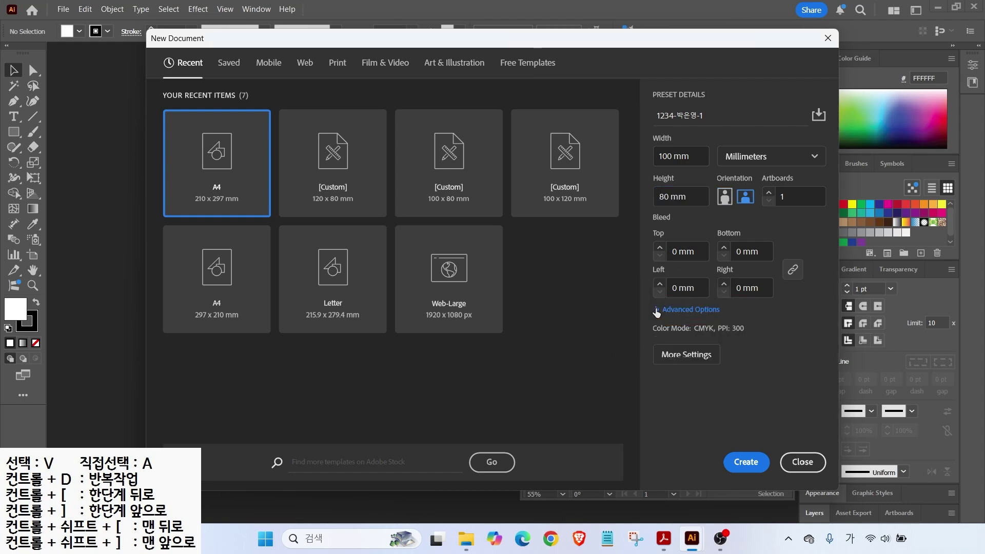
pyautogui.click(657, 310)
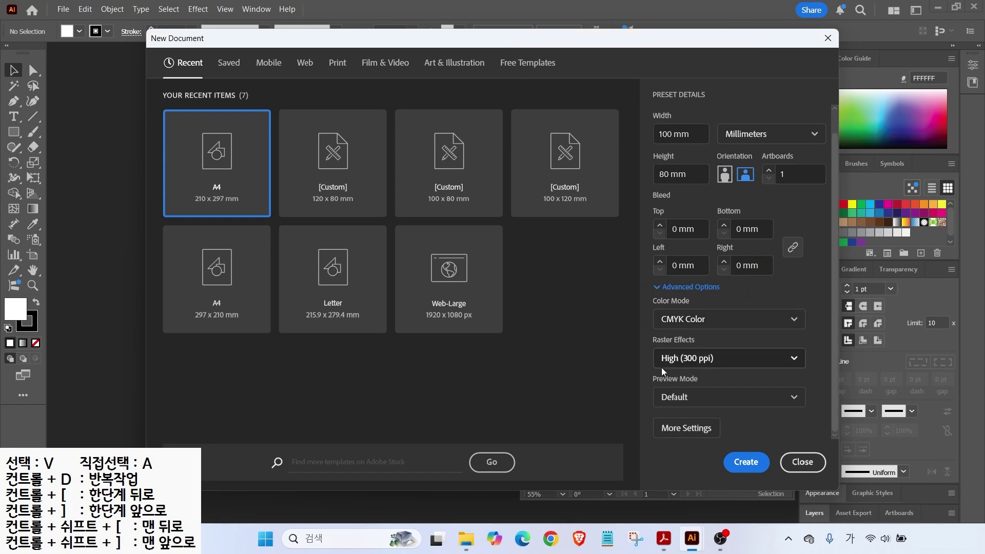
pyautogui.click(749, 464)
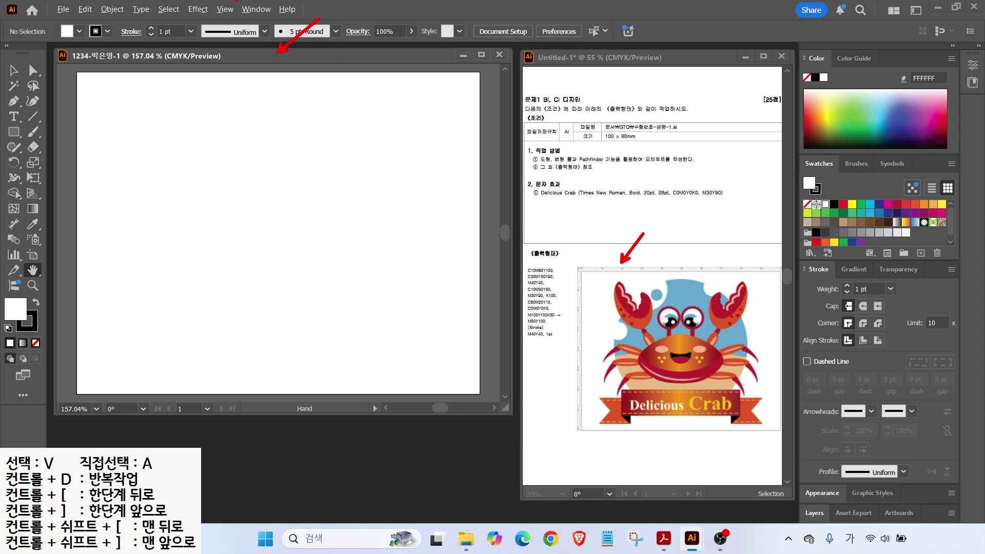
# Step: Show rulers and fit the whole 100 × 80 mm artboard in the window
pyautogui.click(225, 9)
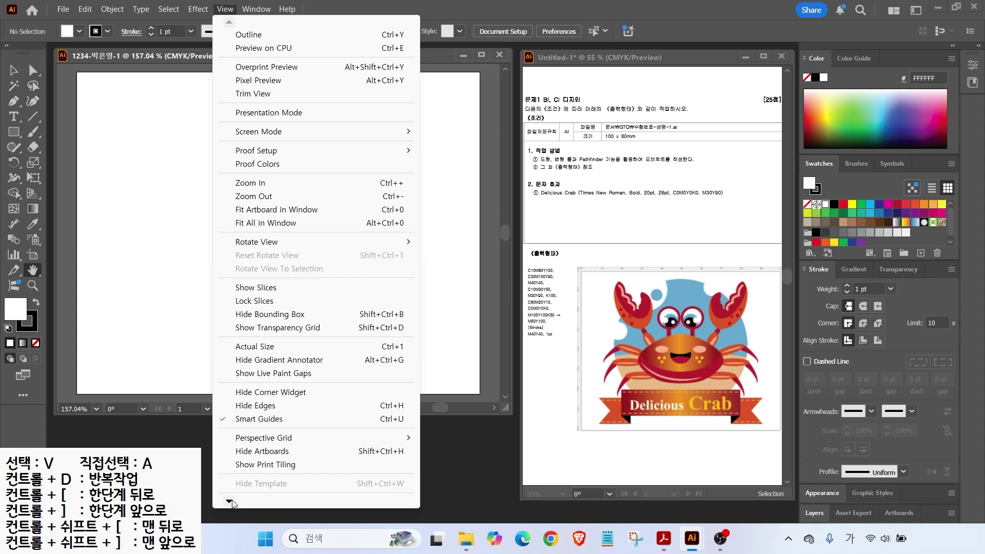
pyautogui.moveTo(233, 503)
pyautogui.moveTo(300, 429)
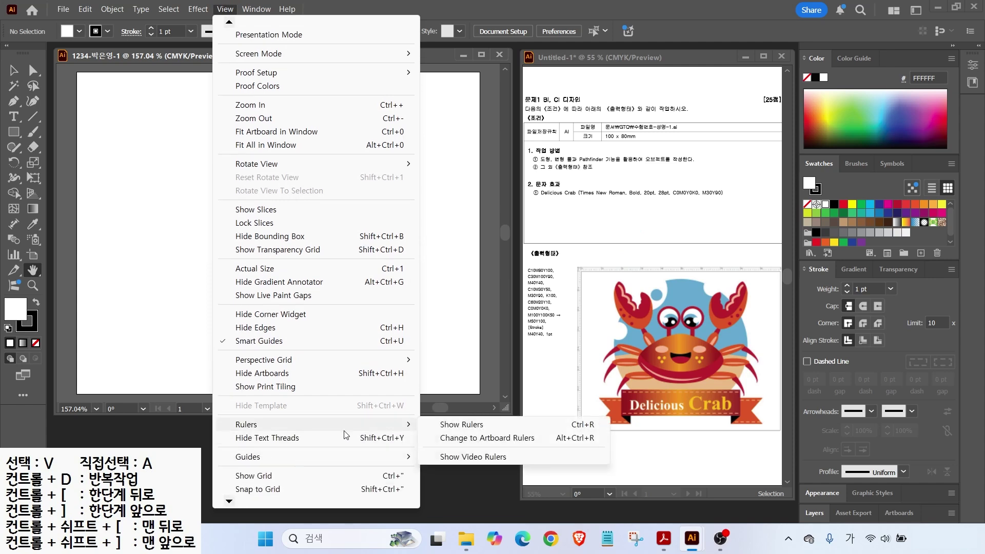
pyautogui.click(477, 425)
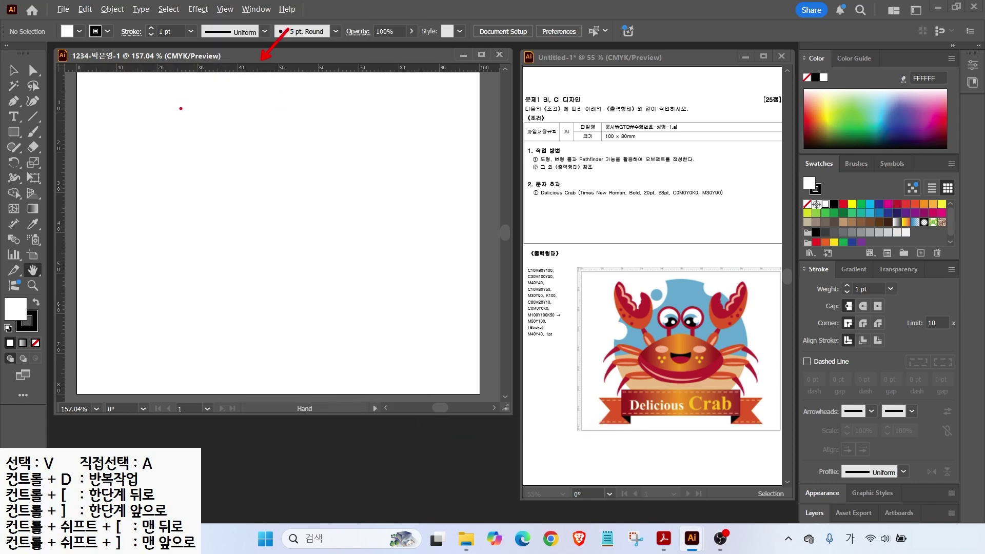
pyautogui.doubleClick(34, 268)
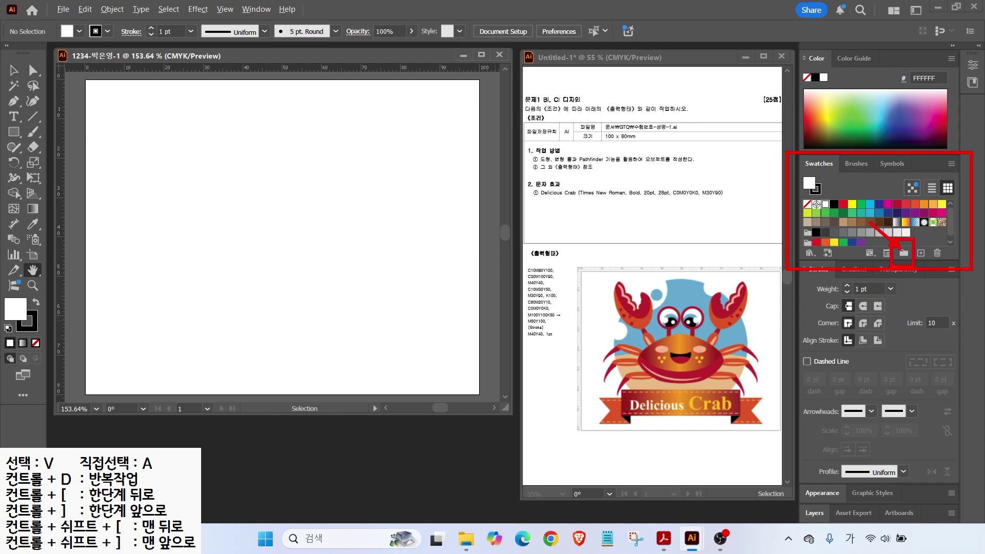
# Step: Create a new swatch group named GTQ in the Swatches panel
pyautogui.click(902, 254)
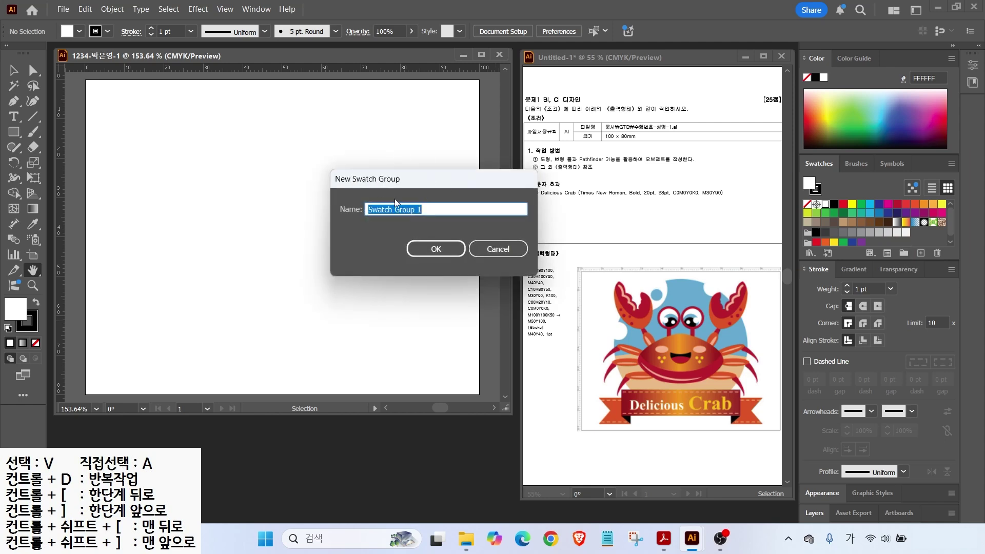
pyautogui.press('BackSpace')
pyautogui.press('Hangul')
pyautogui.write('GTQ')
pyautogui.press('Return')
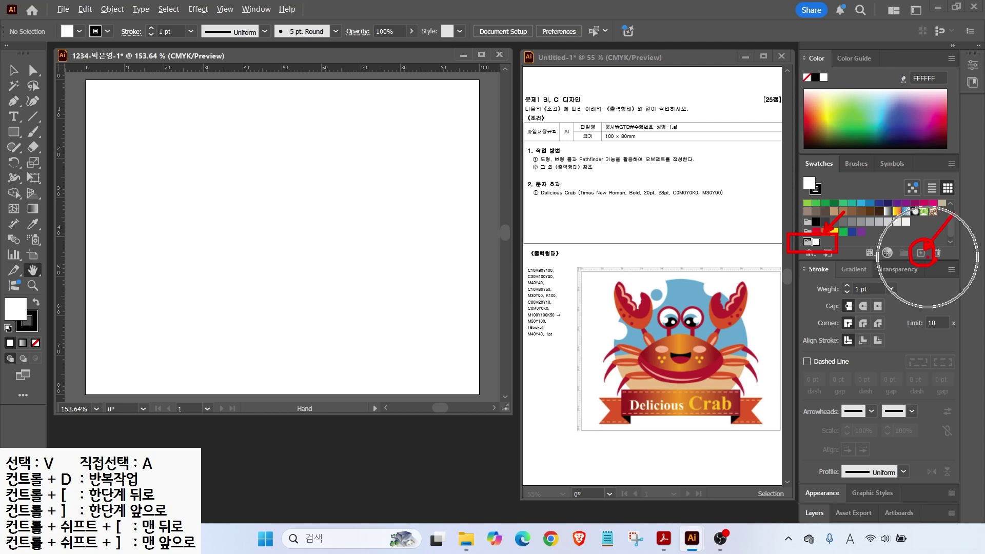
# Step: Add an orange swatch with CMYK C10 M80 Y100 K0
pyautogui.click(920, 253)
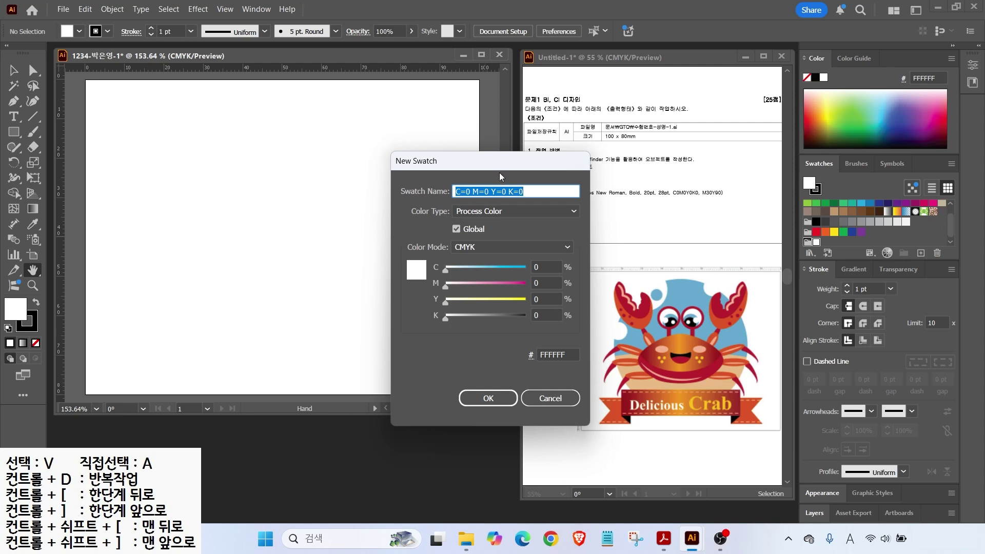
pyautogui.moveTo(484, 161); pyautogui.dragTo(404, 140)
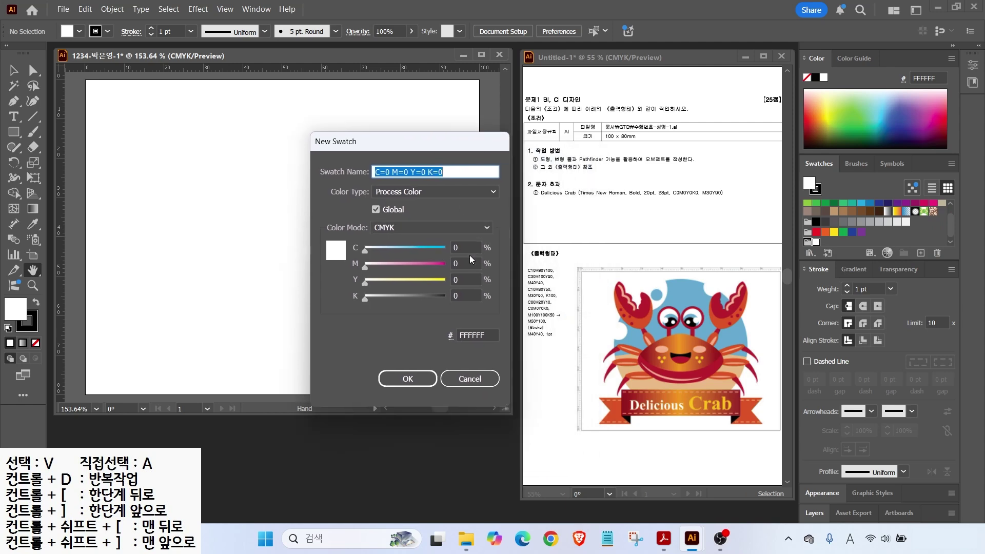
pyautogui.click(459, 247)
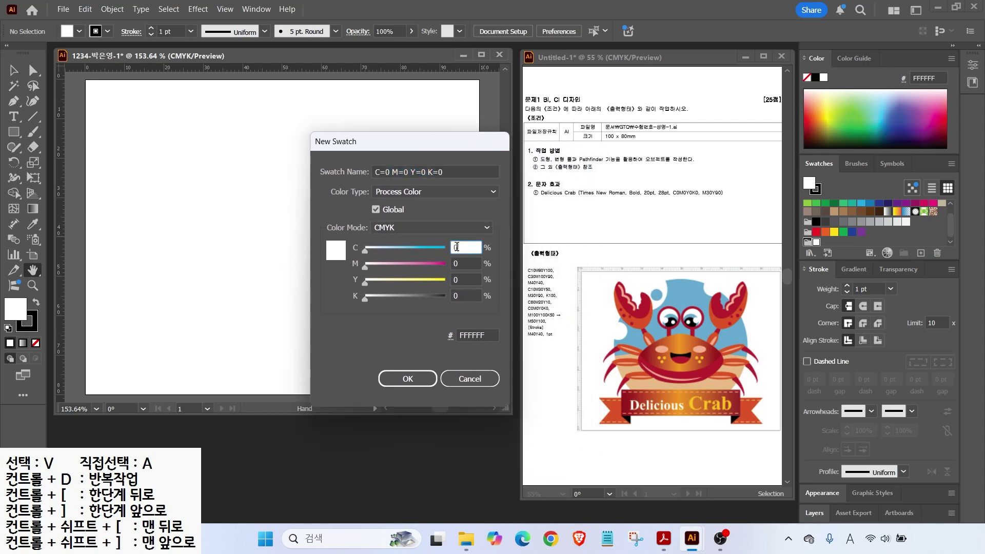
pyautogui.write('10')
pyautogui.press('Tab')
pyautogui.write('80')
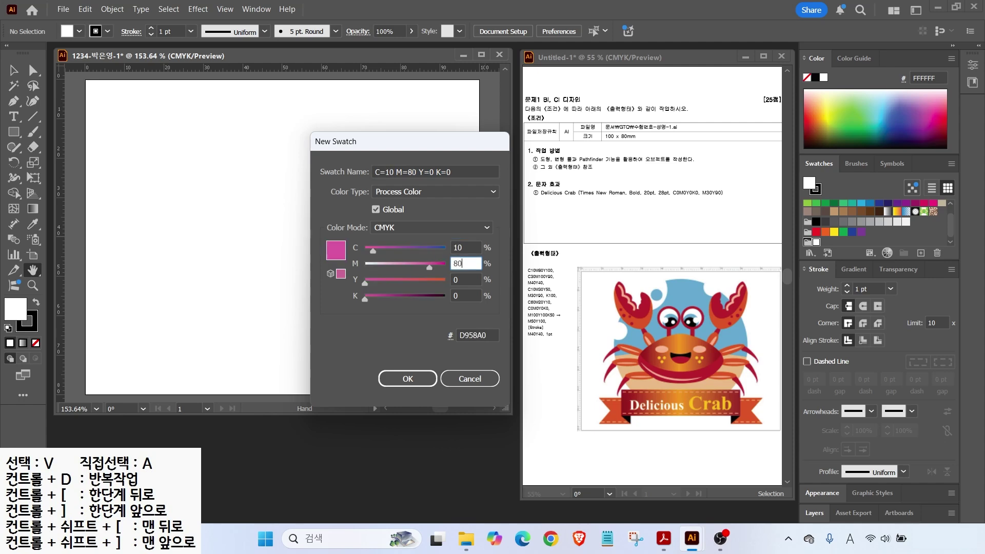
pyautogui.press('Tab')
pyautogui.write('100')
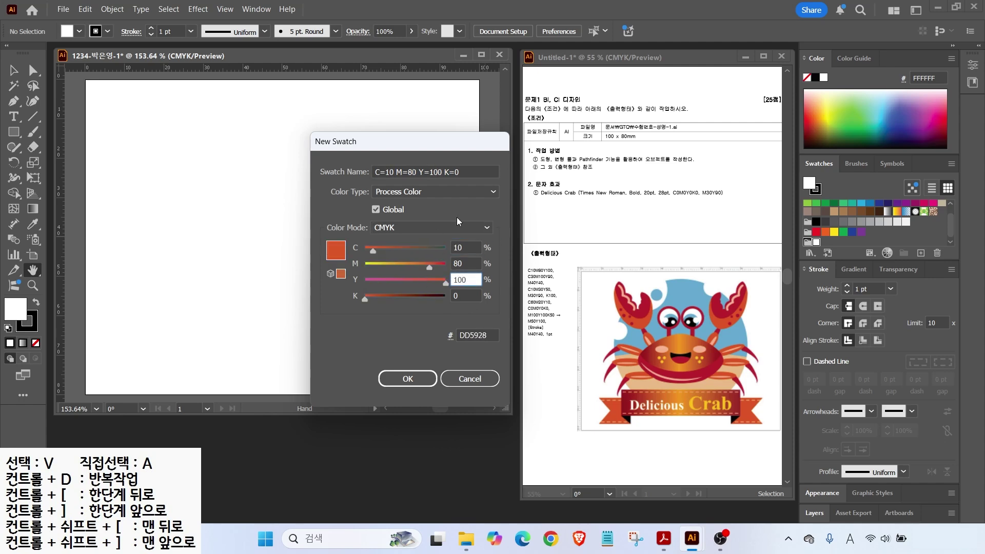
pyautogui.click(465, 295)
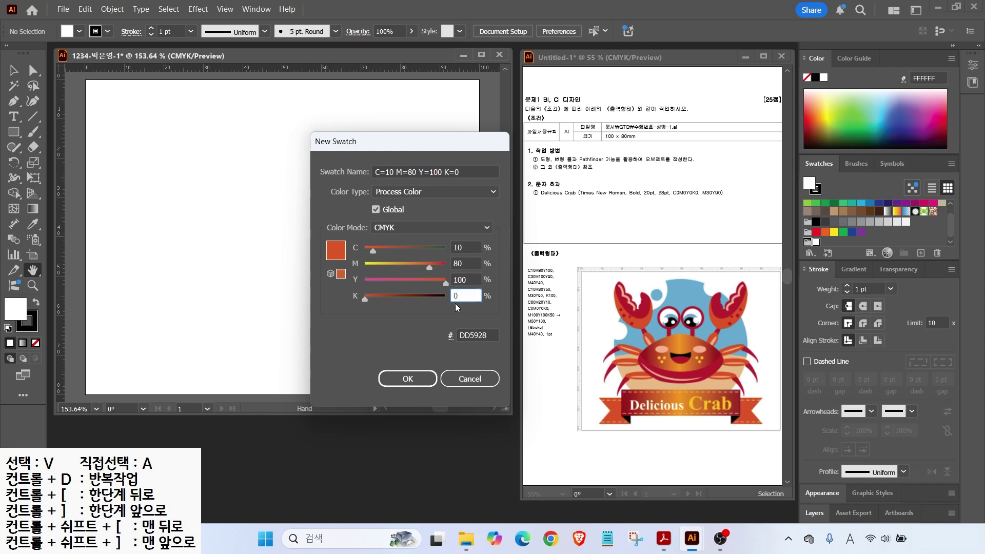
pyautogui.click(410, 381)
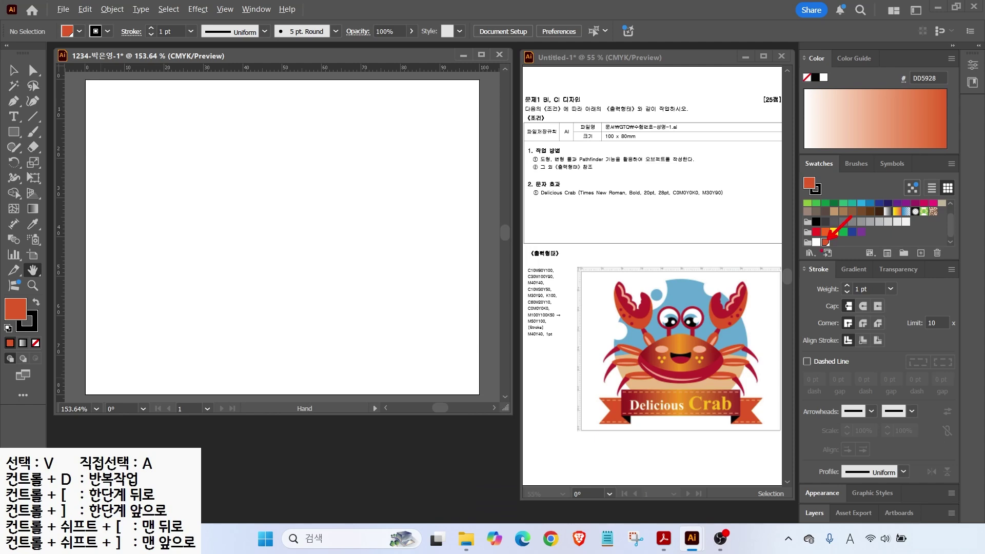
# Step: Add a red swatch with CMYK C30 M100 Y90 K0
pyautogui.click(921, 253)
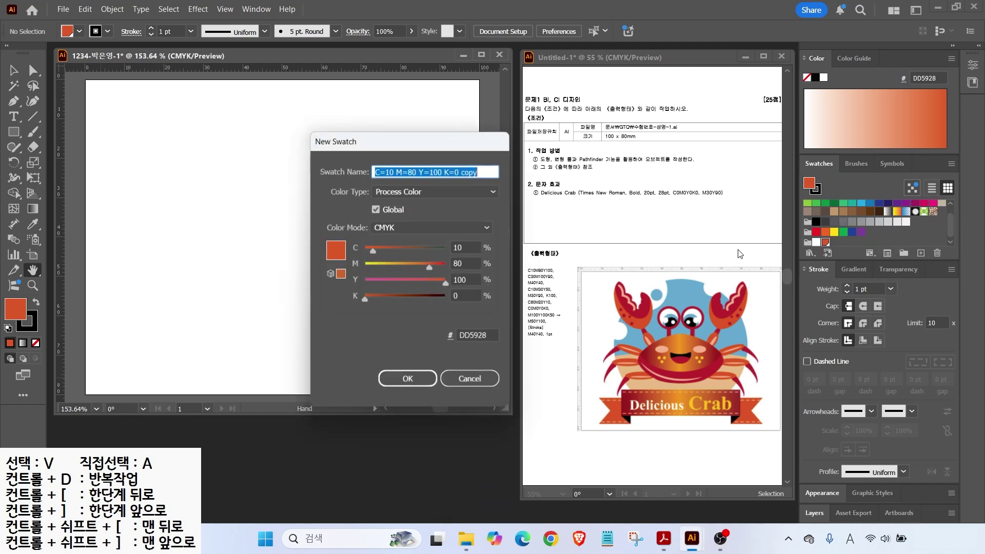
pyautogui.doubleClick(464, 247)
pyautogui.write('30')
pyautogui.press('Tab')
pyautogui.write('100')
pyautogui.press('Tab')
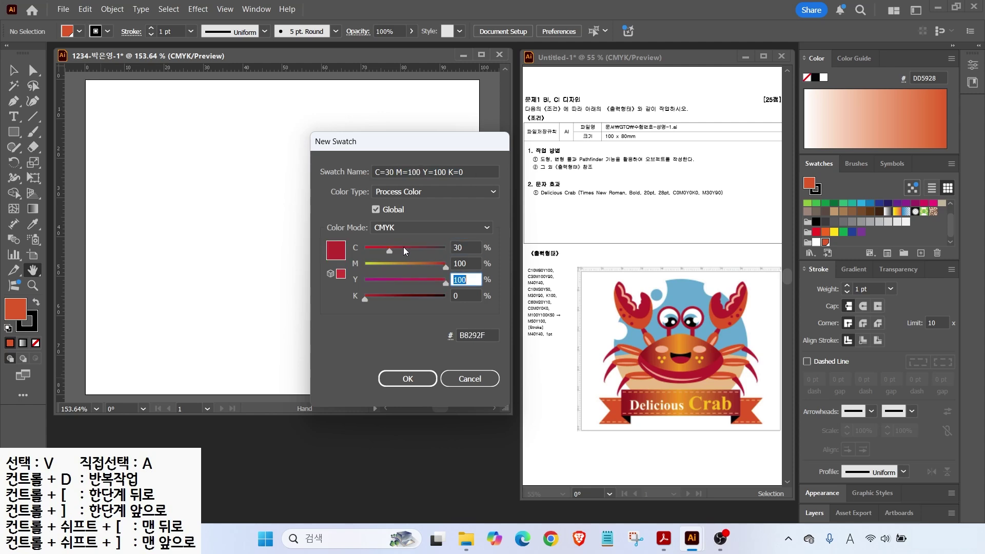
pyautogui.write('90')
pyautogui.press('Tab')
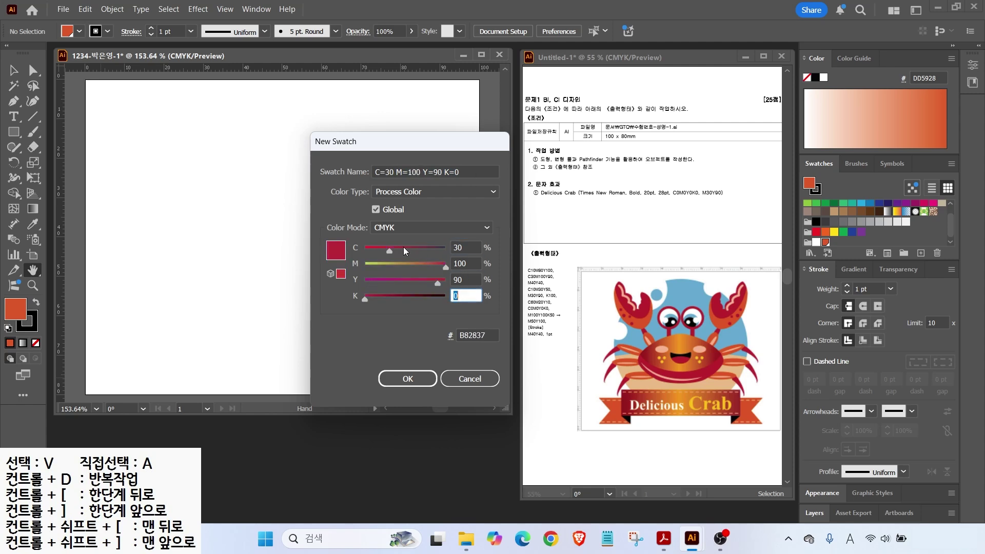
pyautogui.press('Return')
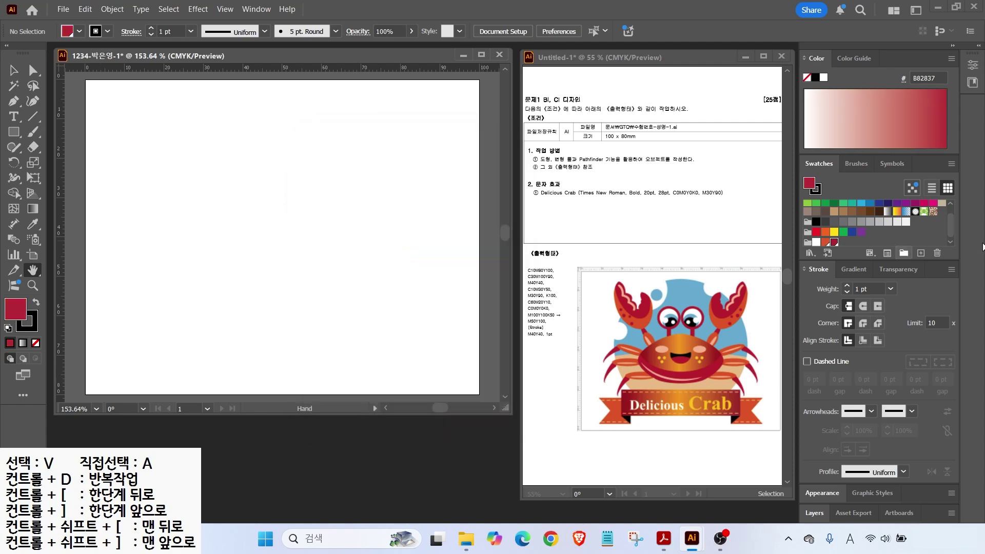
# Step: Add a salmon swatch with CMYK C0 M40 Y40 K0
pyautogui.click(921, 253)
pyautogui.moveTo(467, 248); pyautogui.dragTo(385, 244)
pyautogui.write('0')
pyautogui.press('Tab')
pyautogui.write('40')
pyautogui.press('Tab')
pyautogui.write('40')
pyautogui.press('Return')
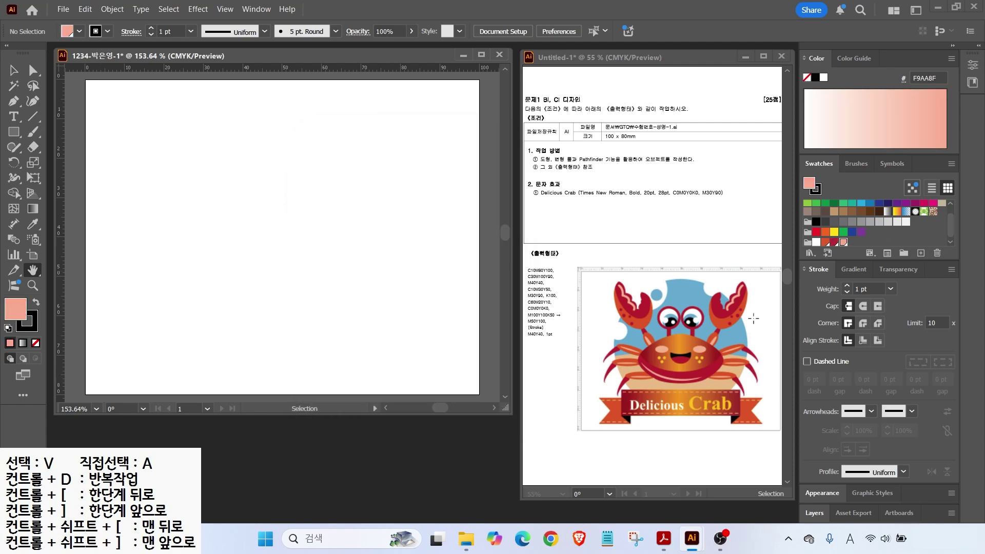
# Step: Add a tan swatch with CMYK C10 M30 Y50 K0
pyautogui.click(920, 253)
pyautogui.moveTo(466, 247); pyautogui.dragTo(411, 243)
pyautogui.write('10')
pyautogui.press('Tab')
pyautogui.write('30')
pyautogui.press('Tab')
pyautogui.write('50')
pyautogui.press('Tab')
pyautogui.press('Return')
# Step: Add a yellow-orange swatch and a black K100 swatch
pyautogui.click(921, 253)
pyautogui.moveTo(467, 248); pyautogui.dragTo(405, 236)
pyautogui.write('0')
pyautogui.press('Tab')
pyautogui.press('Tab')
pyautogui.write('90')
pyautogui.press('Return')
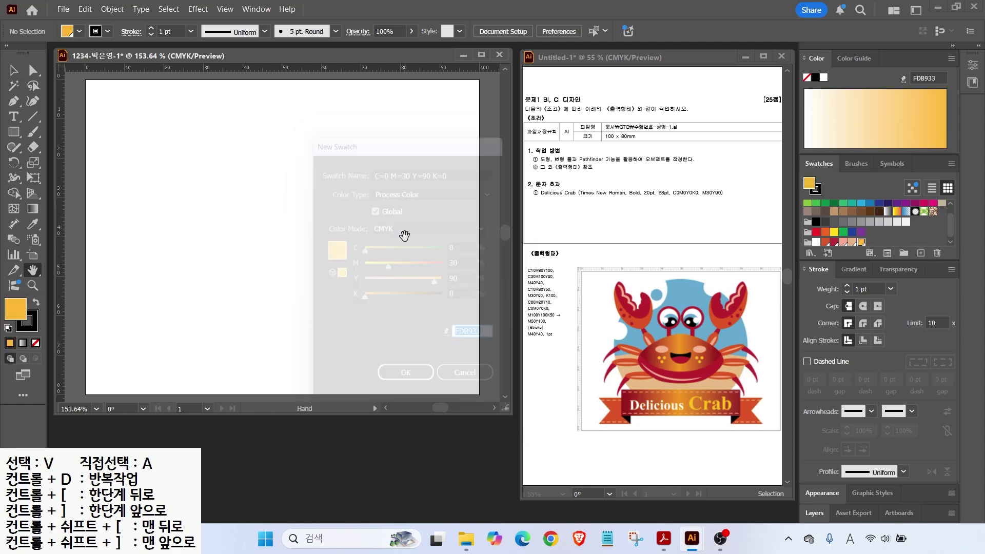
pyautogui.click(920, 252)
pyautogui.moveTo(467, 247); pyautogui.dragTo(389, 258)
pyautogui.press('Tab')
pyautogui.write('0\t0\t100')
# Step: Add a white swatch and a blue C60 M20 Y10 swatch
pyautogui.press('Tab')
pyautogui.press('Return')
pyautogui.click(921, 252)
pyautogui.moveTo(466, 247); pyautogui.dragTo(405, 241)
pyautogui.press('Tab')
pyautogui.press('Tab')
pyautogui.press('Tab')
pyautogui.write('0')
pyautogui.press('Return')
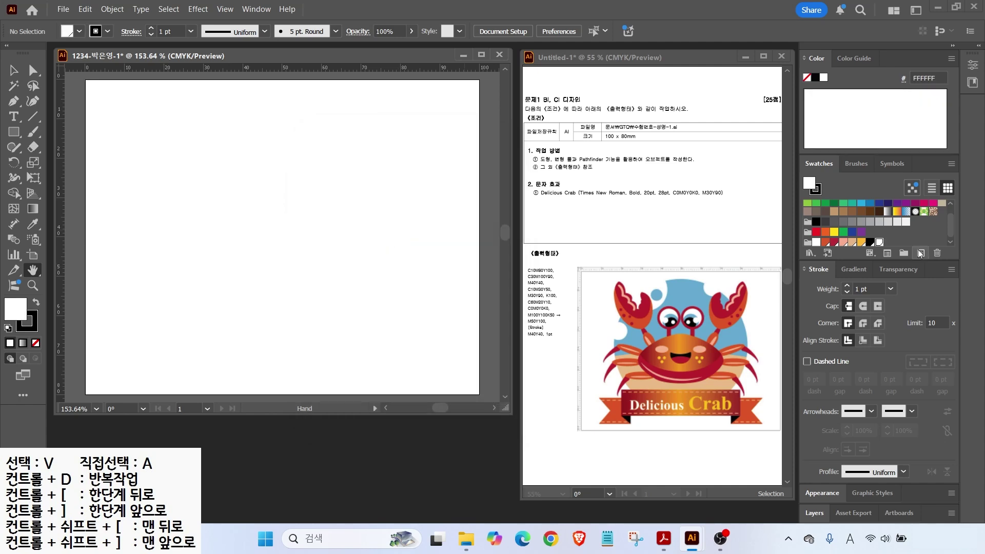
pyautogui.click(920, 253)
pyautogui.write('60\t20\t10')
# Step: Add another salmon C0 M40 Y40 swatch and bring up the Gradient panel
pyautogui.press('Tab')
pyautogui.press('Return')
pyautogui.click(920, 253)
pyautogui.moveTo(467, 247); pyautogui.dragTo(452, 247)
pyautogui.write('0')
pyautogui.press('Tab')
pyautogui.write('40')
pyautogui.press('Tab')
pyautogui.write('40')
pyautogui.press('Tab')
pyautogui.press('Return')
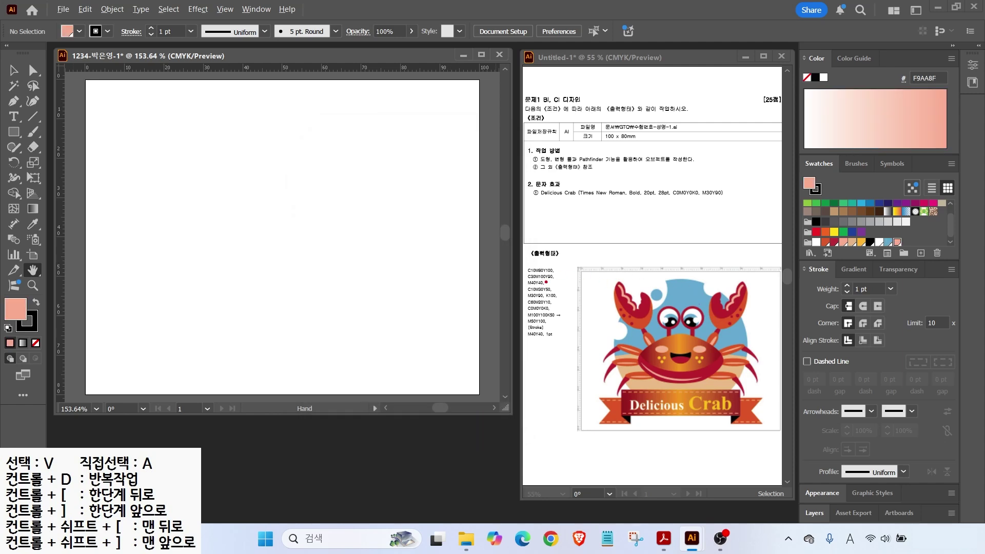
pyautogui.moveTo(525, 308); pyautogui.dragTo(570, 326)
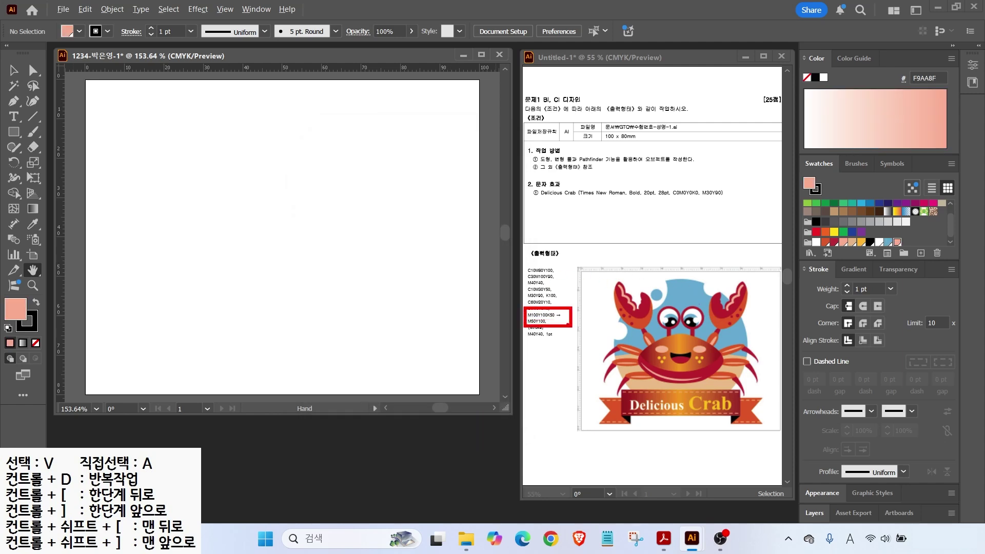
pyautogui.moveTo(830, 254); pyautogui.dragTo(883, 284)
pyautogui.moveTo(887, 226); pyautogui.dragTo(861, 255)
pyautogui.click(852, 270)
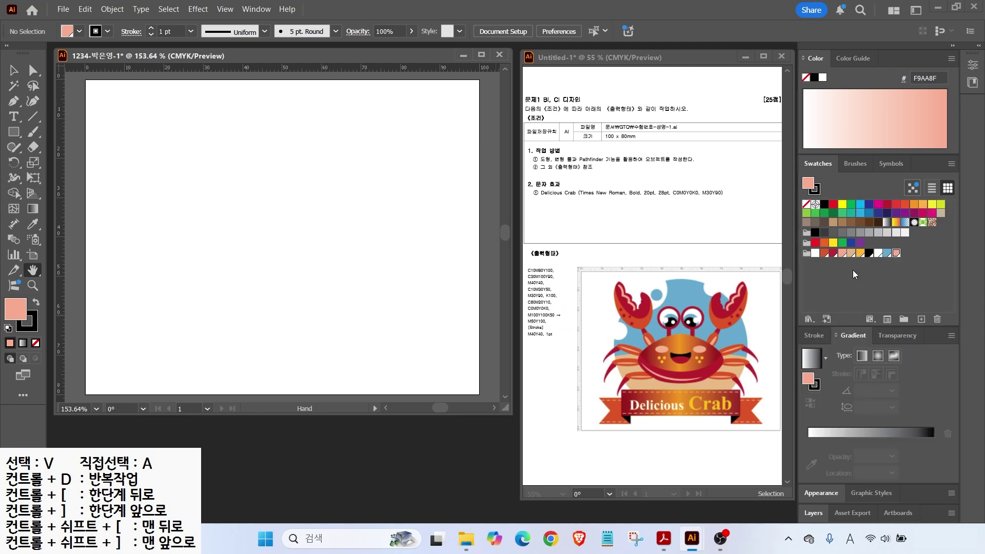
# Step: Give the fill the default white-to-black linear gradient
pyautogui.click(810, 365)
pyautogui.click(810, 365)
pyautogui.click(810, 366)
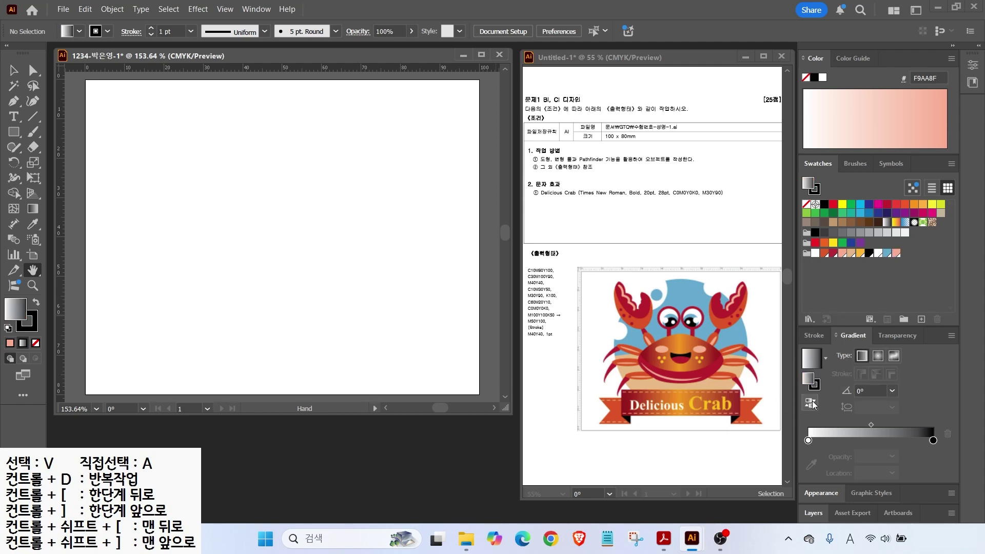
pyautogui.moveTo(805, 459)
pyautogui.mouseDown()
pyautogui.moveTo(799, 431)
pyautogui.moveTo(819, 437)
pyautogui.mouseUp()
pyautogui.moveTo(946, 445); pyautogui.dragTo(929, 423)
pyautogui.press('Escape')
pyautogui.click(808, 440)
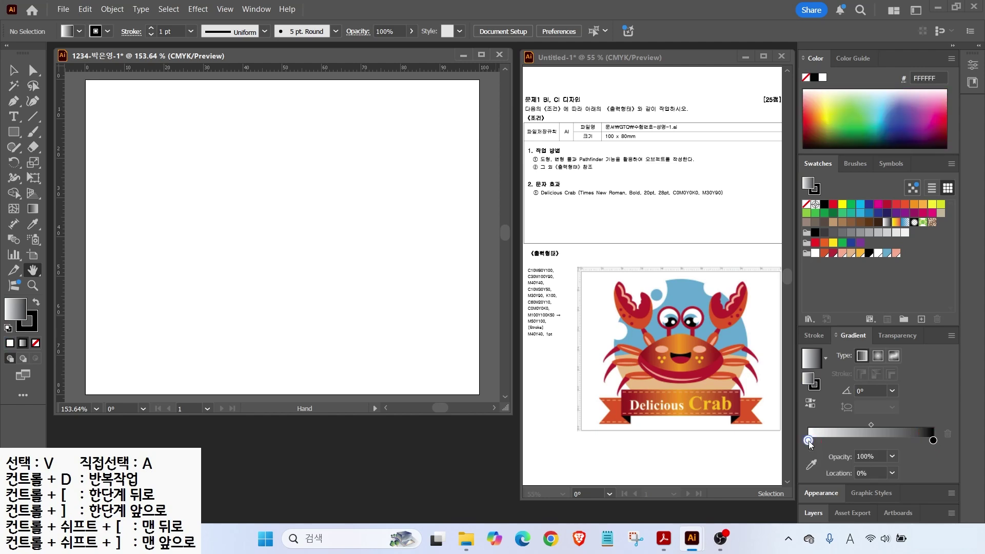
pyautogui.doubleClick(808, 440)
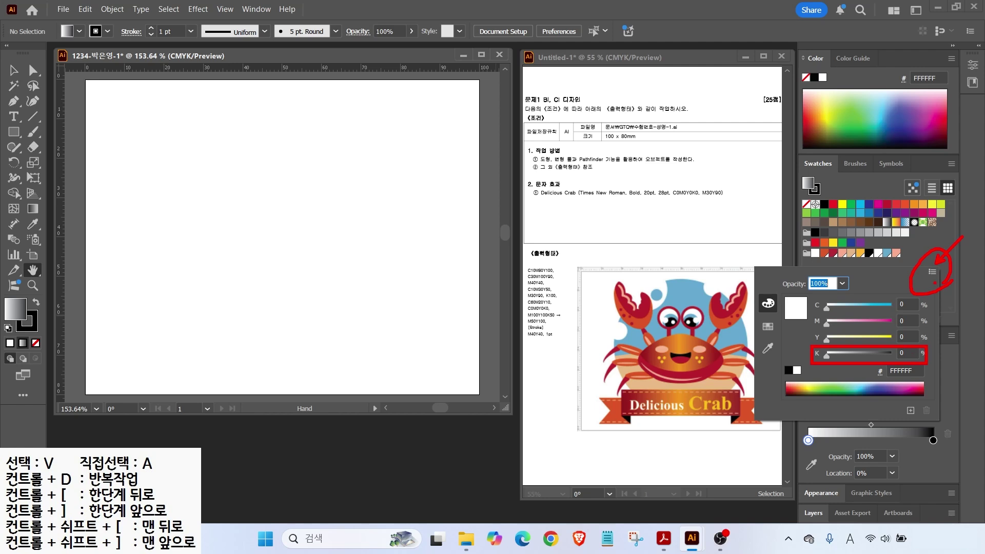
pyautogui.press('Escape')
# Step: Set the left gradient stop to dark red CMYK C0 M100 Y100 K50
pyautogui.click(808, 442)
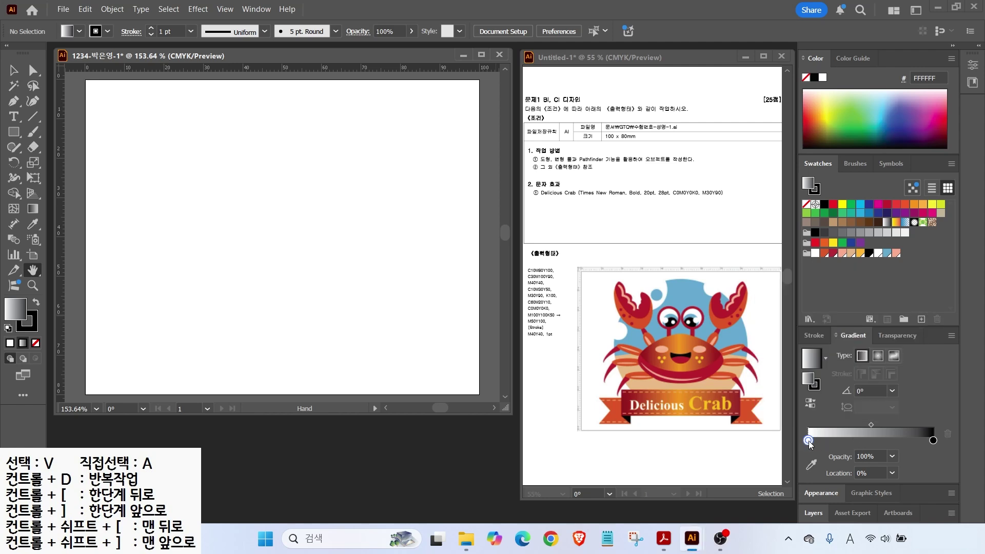
pyautogui.doubleClick(808, 441)
pyautogui.click(932, 272)
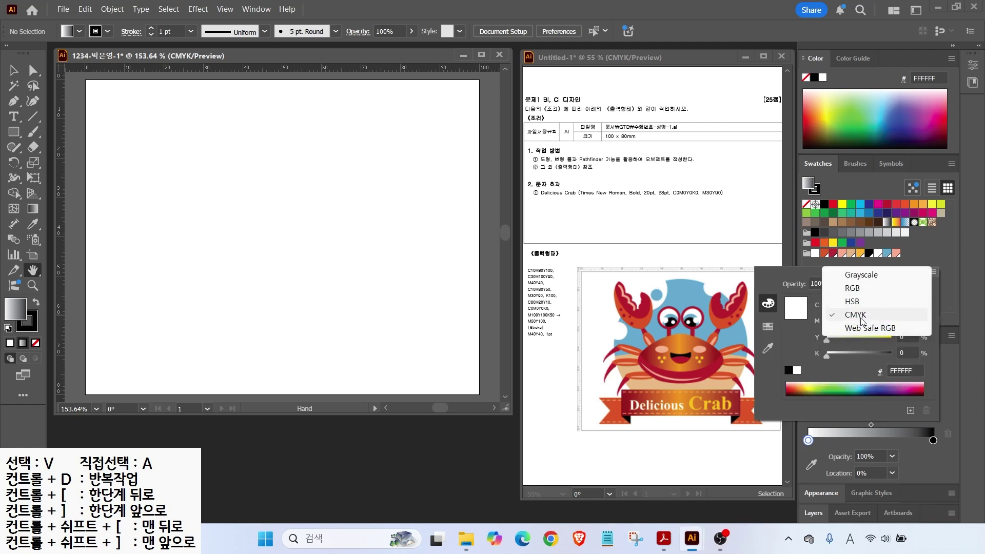
pyautogui.click(884, 331)
pyautogui.click(908, 306)
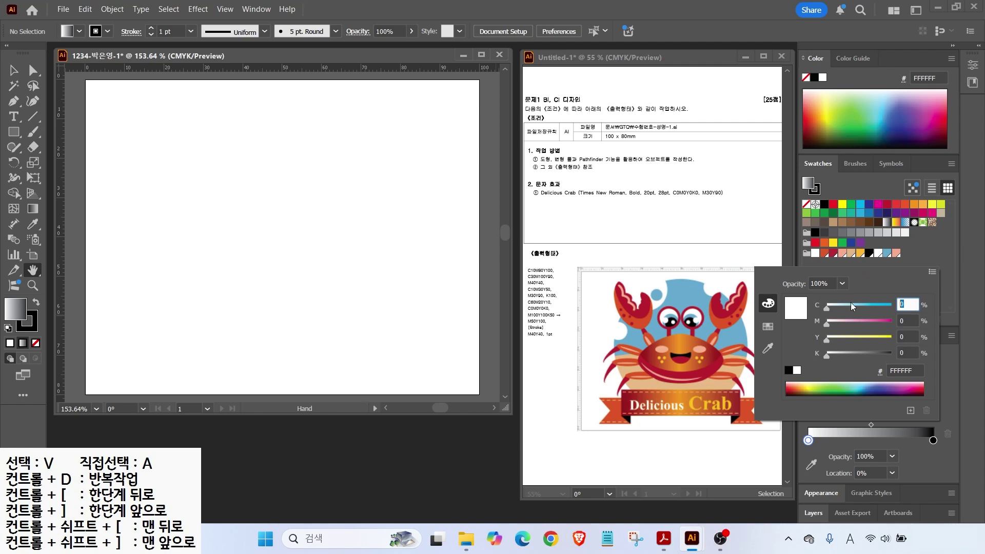
pyautogui.press('Tab')
pyautogui.write('100')
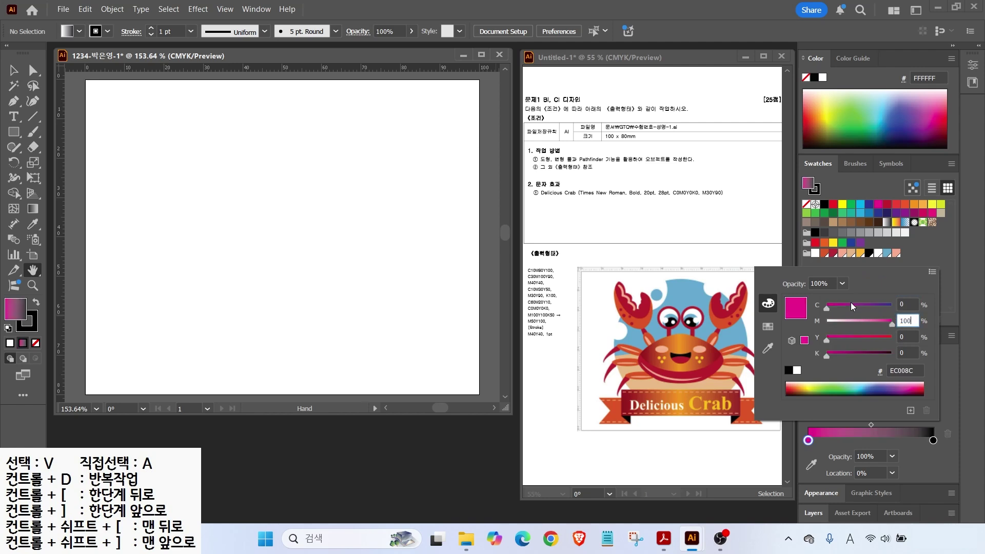
pyautogui.press('Tab')
pyautogui.write('100')
pyautogui.press('Tab')
pyautogui.write('50')
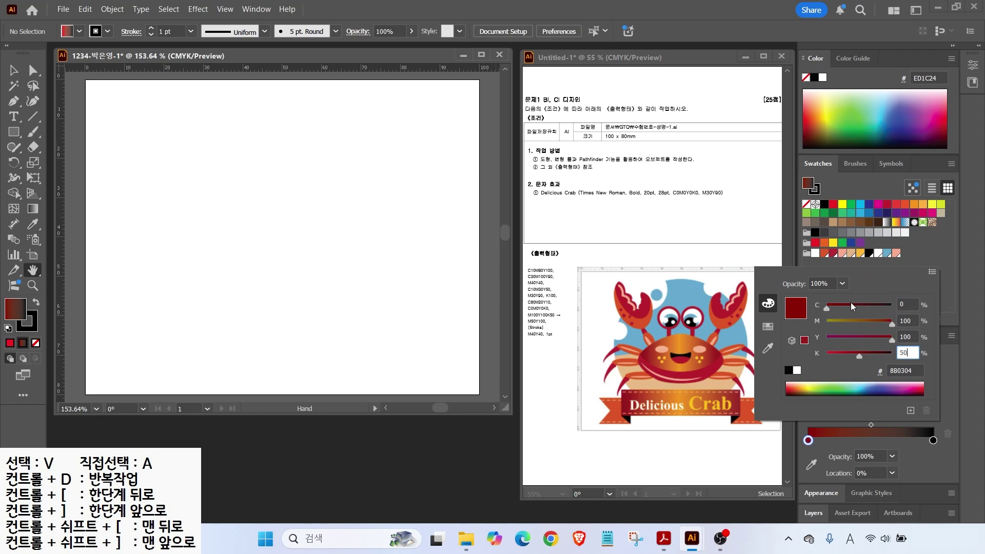
pyautogui.press('Tab')
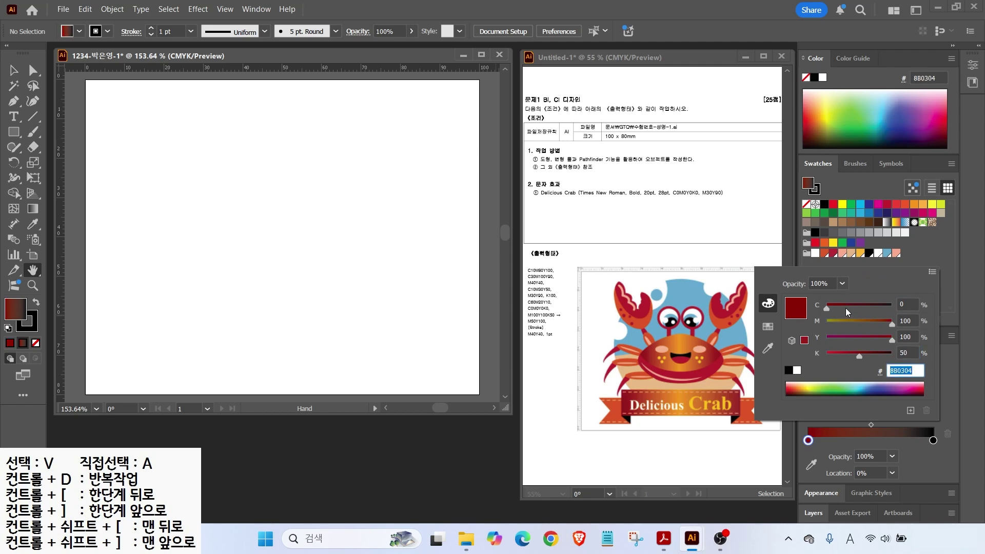
pyautogui.press('Return')
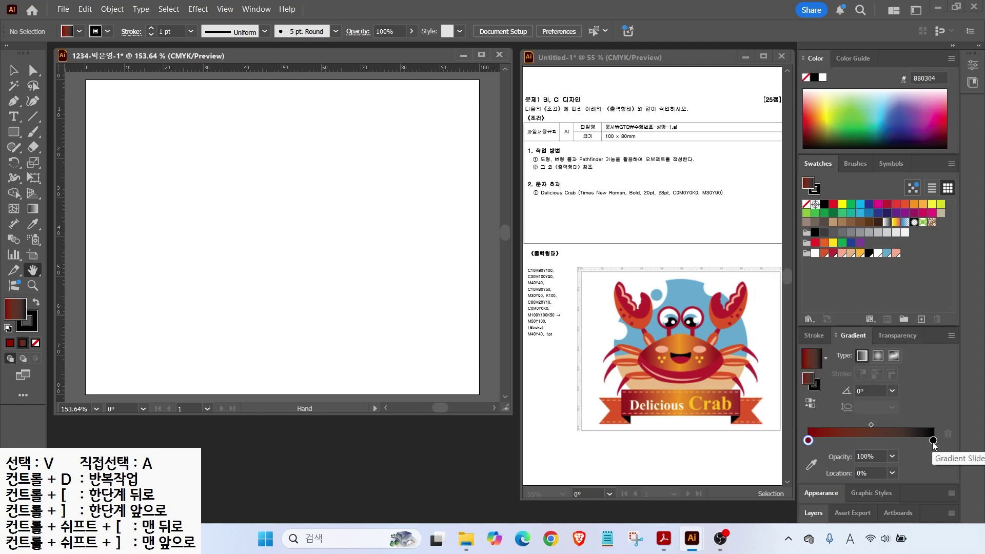
# Step: Set the right gradient stop to orange CMYK C0 M50 Y100 K0
pyautogui.doubleClick(933, 441)
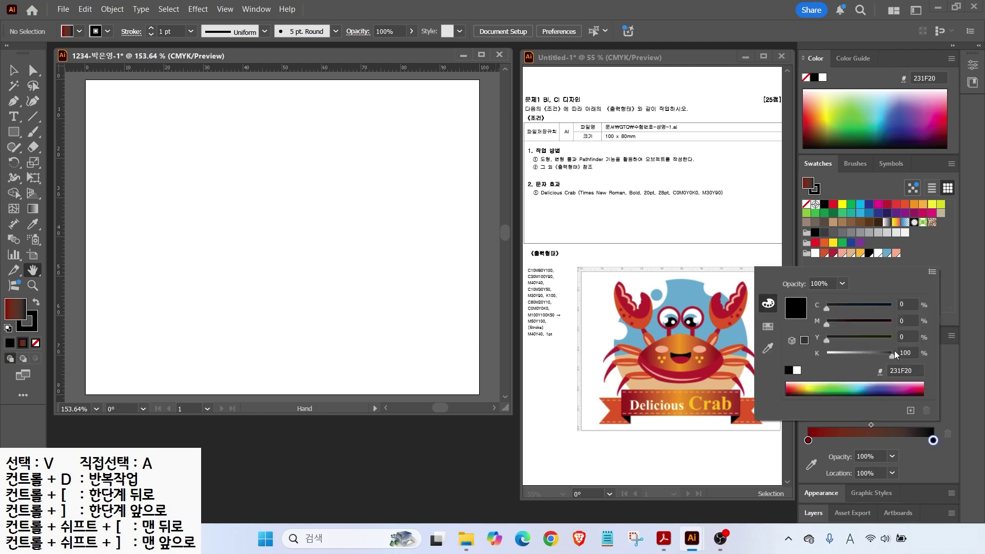
pyautogui.moveTo(913, 321); pyautogui.dragTo(830, 324)
pyautogui.write('50')
pyautogui.press('Tab')
pyautogui.write('100')
pyautogui.press('Tab')
pyautogui.write('0')
pyautogui.press('Return')
pyautogui.hotkey('alt', '2')
pyautogui.moveTo(838, 378)
pyautogui.mouseDown()
pyautogui.moveTo(782, 345)
pyautogui.moveTo(829, 332)
pyautogui.moveTo(827, 374)
pyautogui.mouseUp()
pyautogui.moveTo(780, 316)
pyautogui.mouseDown()
pyautogui.moveTo(796, 342)
pyautogui.moveTo(893, 282)
pyautogui.moveTo(911, 258)
pyautogui.mouseUp()
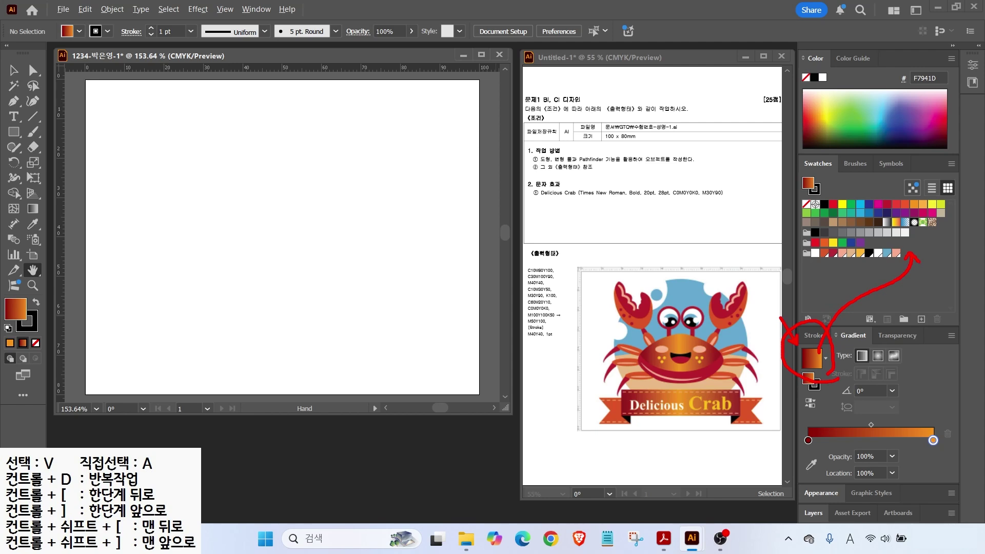
# Step: Save the red-to-orange gradient fill as a new swatch
pyautogui.press('Escape')
pyautogui.moveTo(812, 358); pyautogui.dragTo(904, 254)
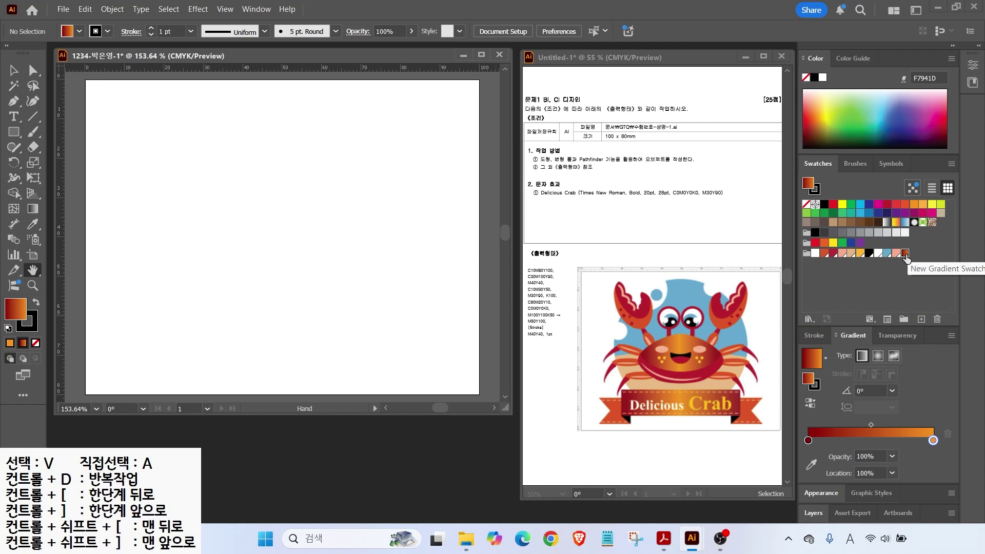
pyautogui.moveTo(886, 235); pyautogui.dragTo(916, 227)
pyautogui.moveTo(794, 350); pyautogui.dragTo(830, 381)
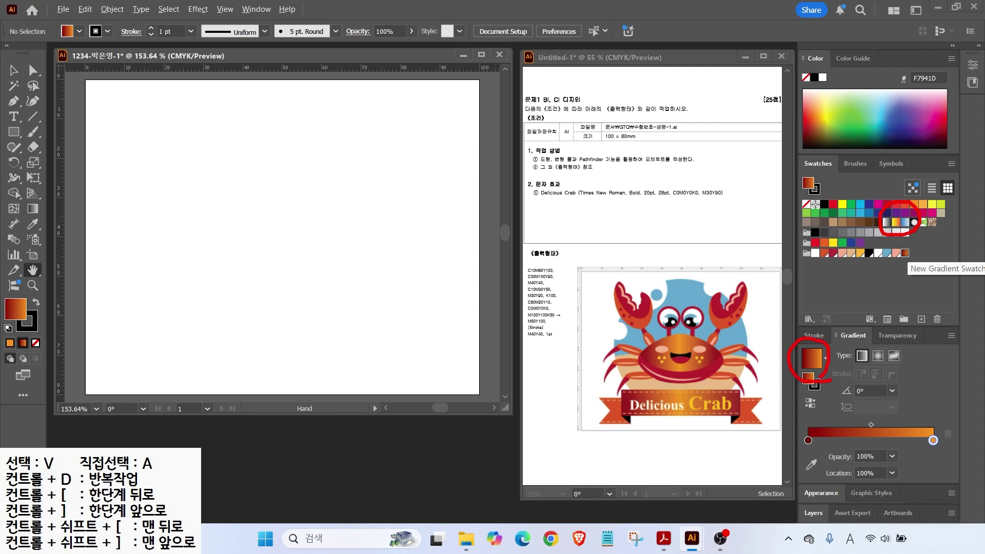
pyautogui.press('Escape')
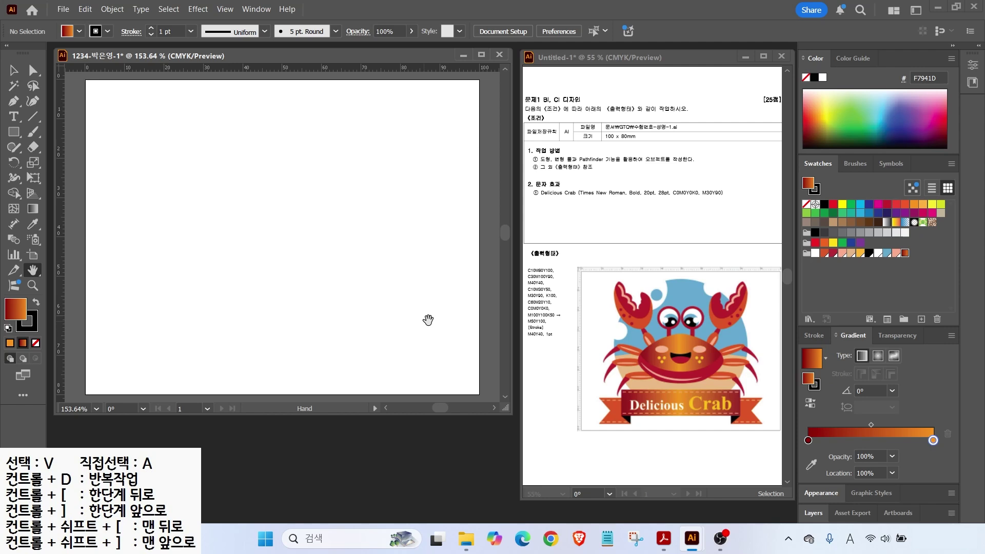
# Step: Drag two vertical guides onto the artboard, one near each side
pyautogui.moveTo(659, 228); pyautogui.dragTo(682, 284)
pyautogui.press('Escape')
pyautogui.moveTo(60, 150); pyautogui.dragTo(145, 174)
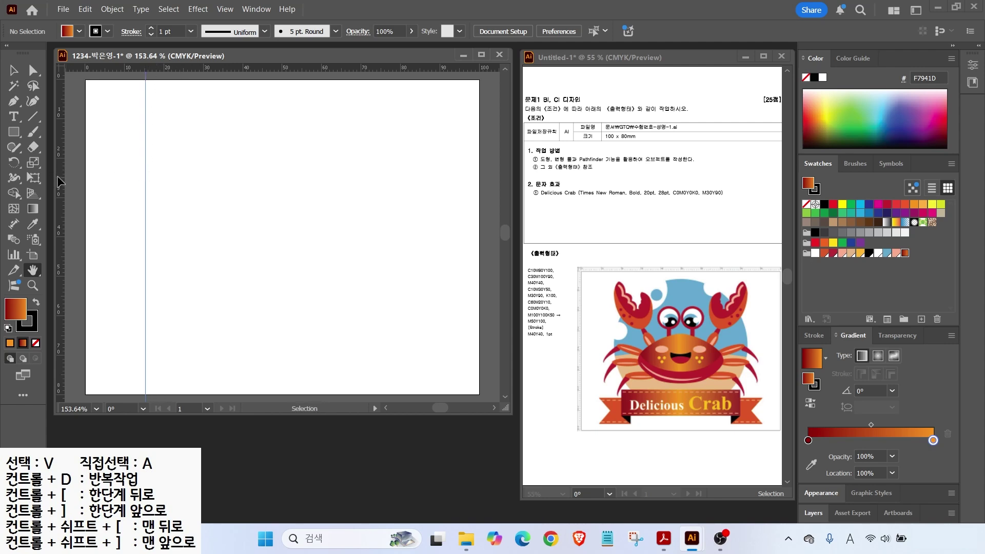
pyautogui.moveTo(57, 176); pyautogui.dragTo(421, 207)
# Step: Draw a large circle with the Ellipse tool between the two guides
pyautogui.click(14, 132)
pyautogui.moveTo(14, 132); pyautogui.dragTo(59, 162)
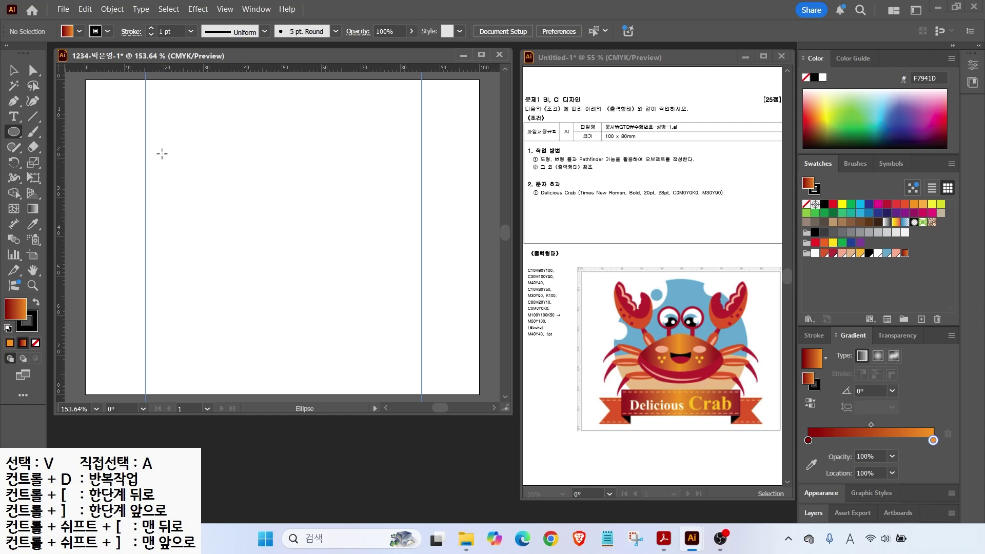
pyautogui.moveTo(152, 102); pyautogui.dragTo(414, 363)
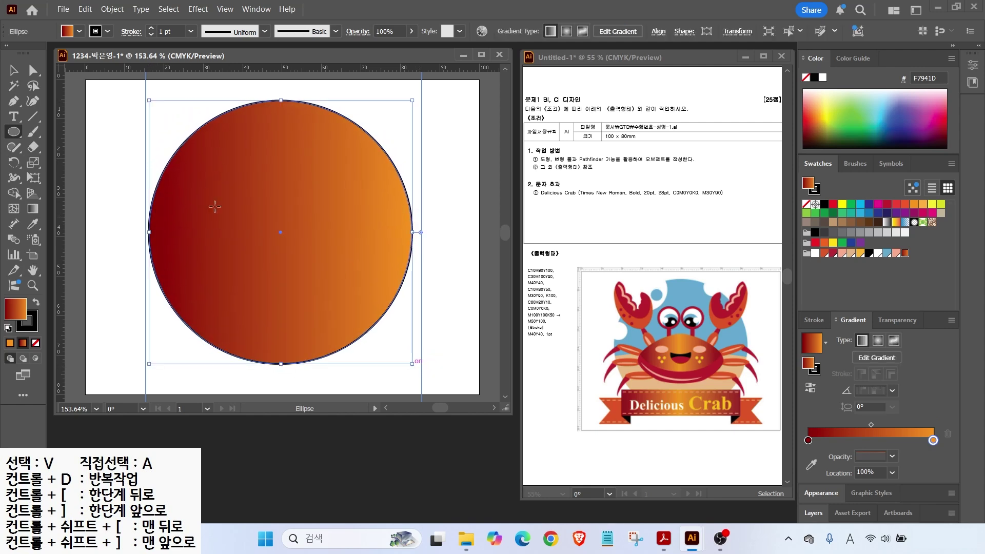
pyautogui.press('v')
pyautogui.moveTo(257, 214); pyautogui.dragTo(256, 209)
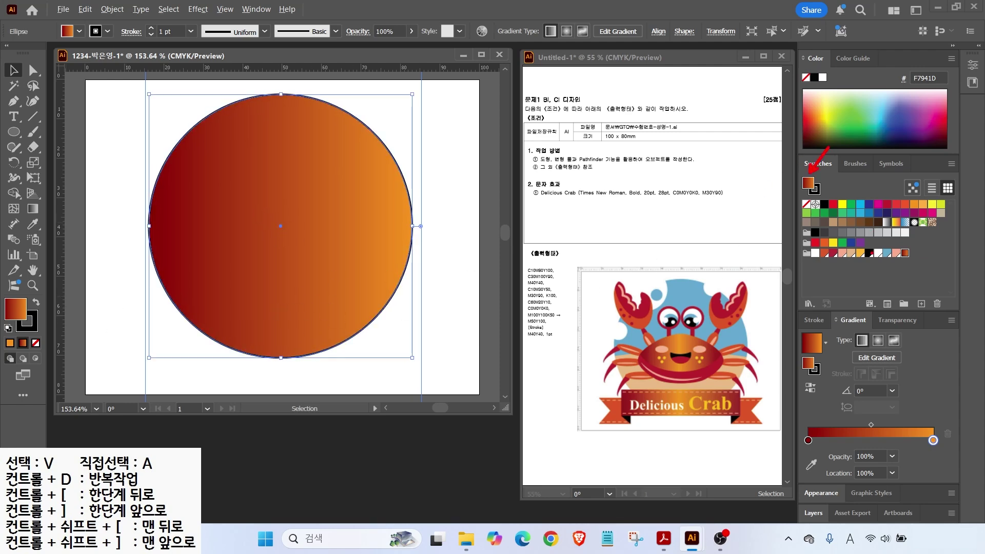
# Step: Fill the circle with the light blue swatch and set its stroke to None
pyautogui.click(886, 254)
pyautogui.click(815, 190)
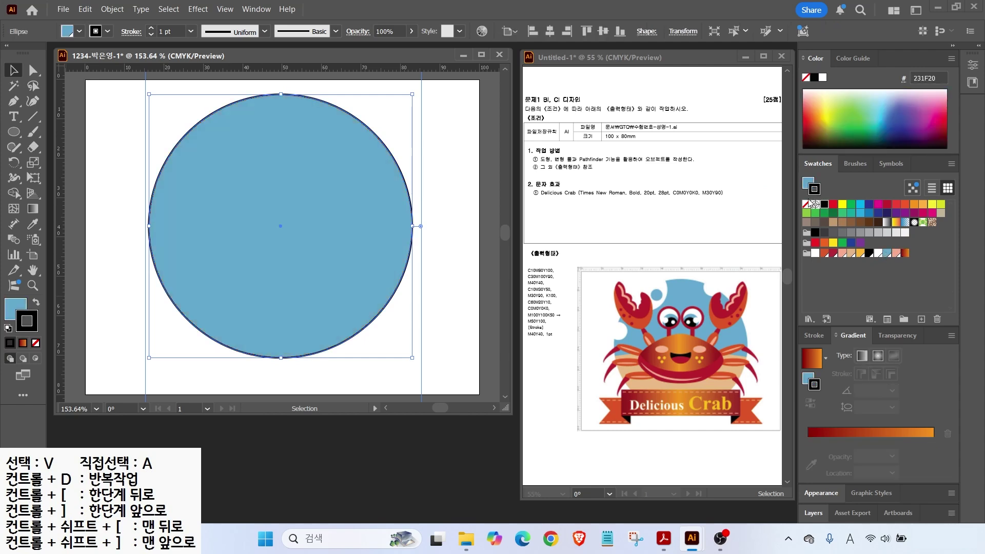
pyautogui.click(806, 205)
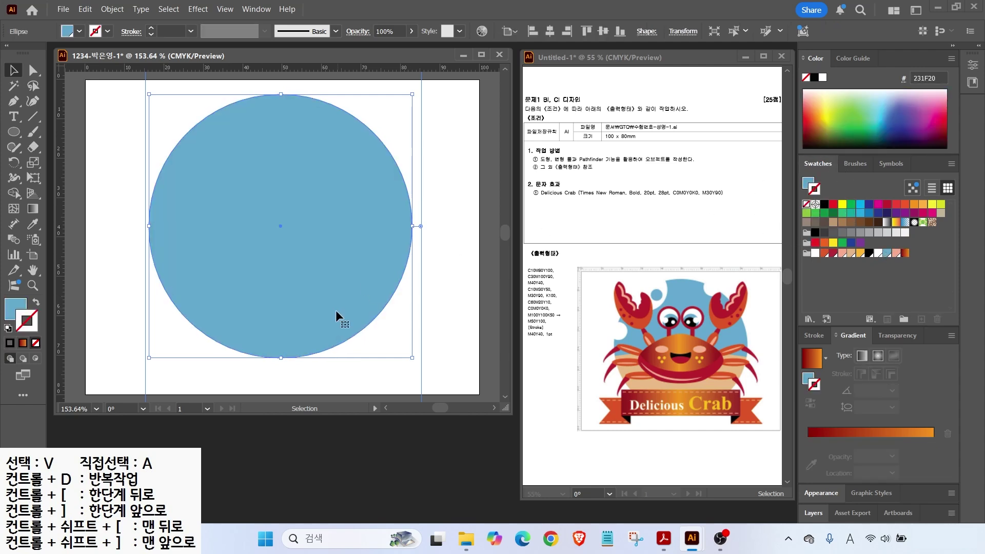
pyautogui.moveTo(599, 363)
pyautogui.mouseDown()
pyautogui.moveTo(673, 356)
pyautogui.moveTo(770, 370)
pyautogui.mouseUp()
pyautogui.press('Escape')
pyautogui.click(93, 174)
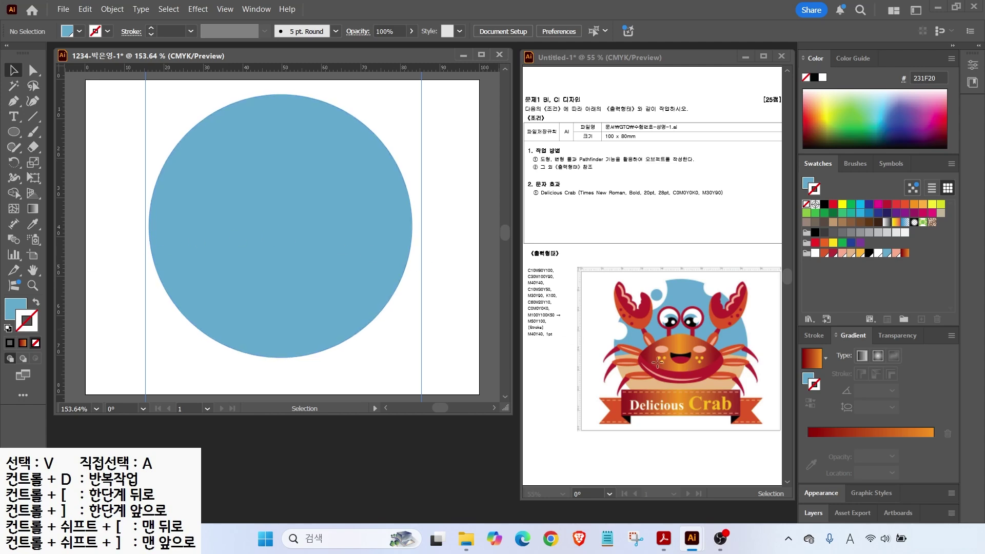
pyautogui.click(195, 202)
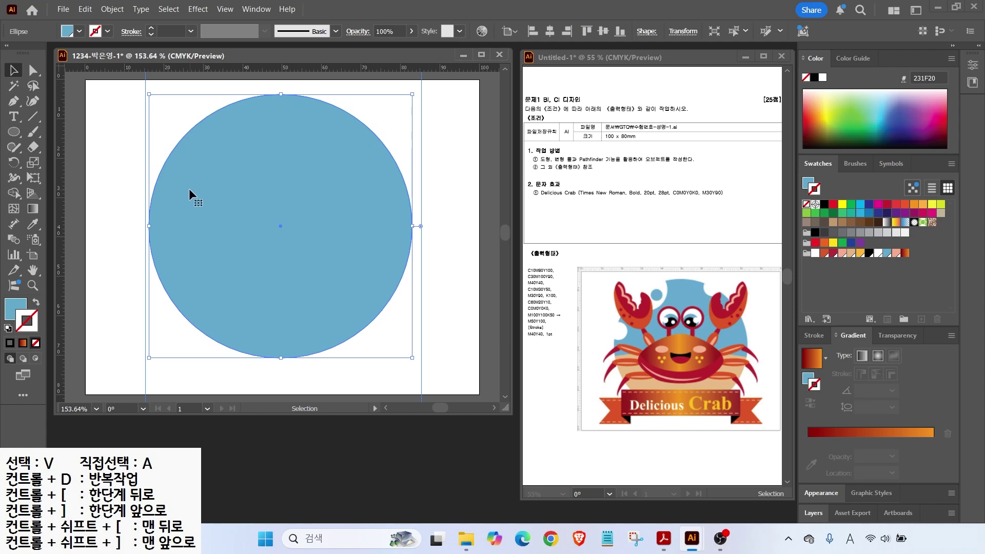
# Step: Slice across the circle's lower half with a slightly curved Knife cut
pyautogui.moveTo(35, 149); pyautogui.dragTo(86, 177)
pyautogui.moveTo(113, 262)
pyautogui.mouseDown()
pyautogui.moveTo(148, 248)
pyautogui.moveTo(262, 237)
pyautogui.moveTo(361, 245)
pyautogui.moveTo(491, 289)
pyautogui.mouseUp()
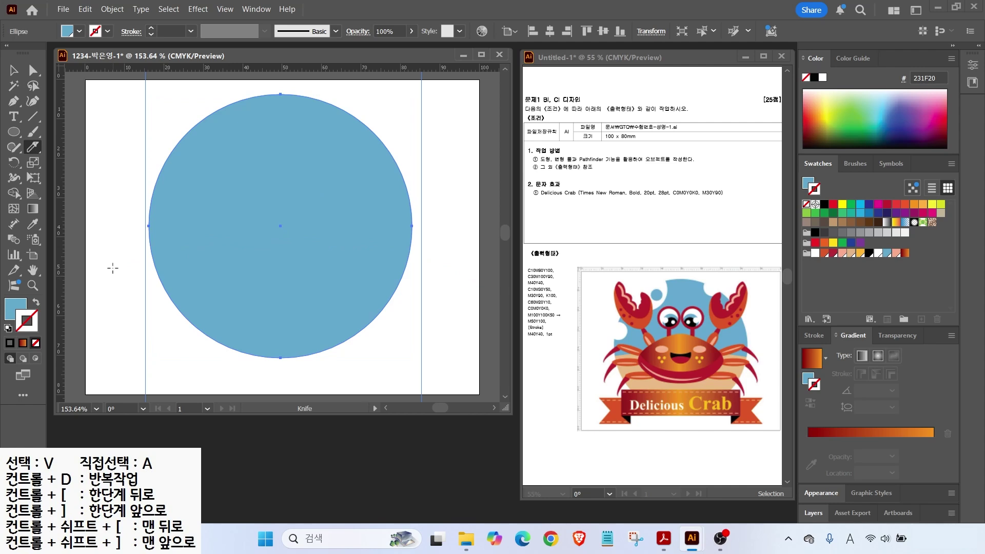
pyautogui.moveTo(112, 262)
pyautogui.mouseDown()
pyautogui.moveTo(229, 257)
pyautogui.moveTo(413, 280)
pyautogui.mouseUp()
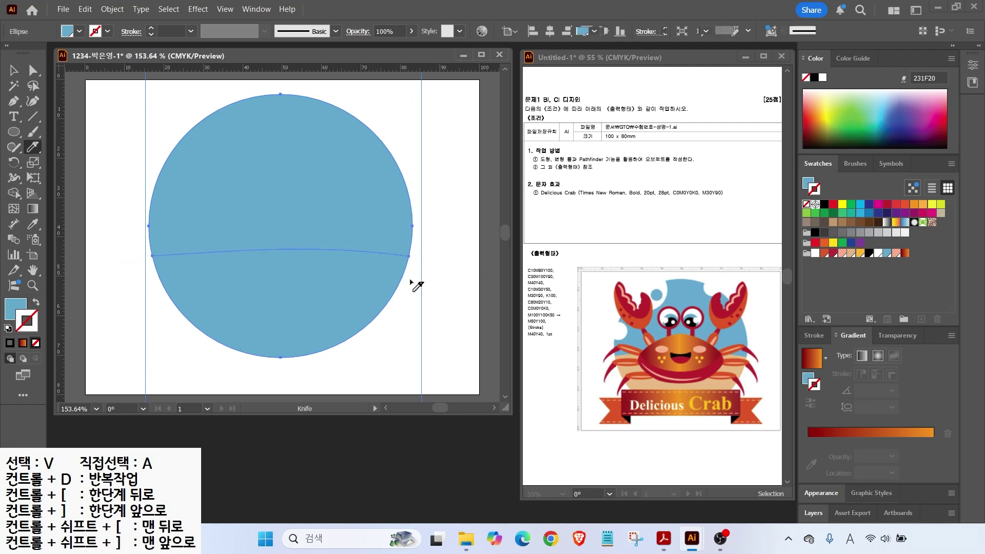
pyautogui.click(14, 70)
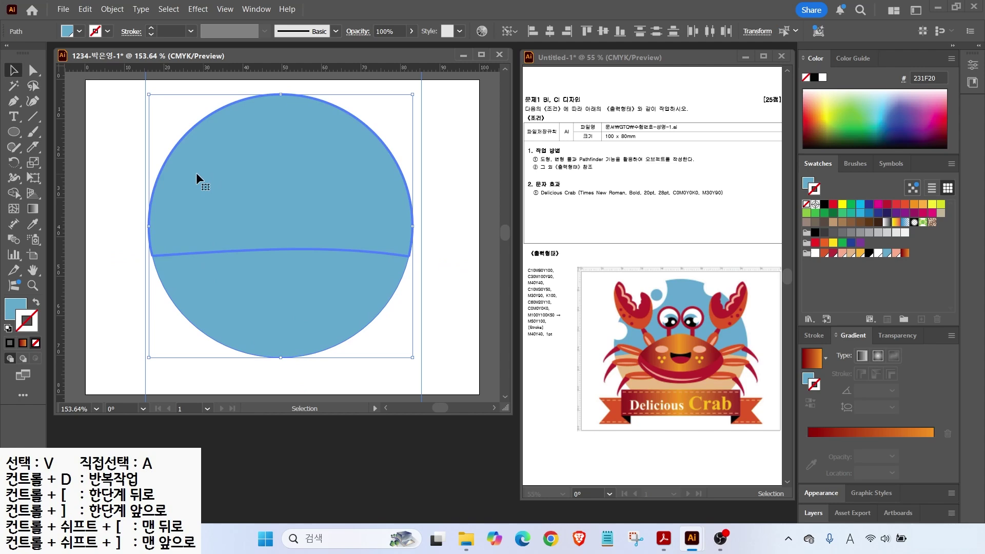
# Step: Fill the lower piece of the cut circle with the salmon swatch
pyautogui.hotkey('ctrl', 'shift', 'a')
pyautogui.click(237, 271)
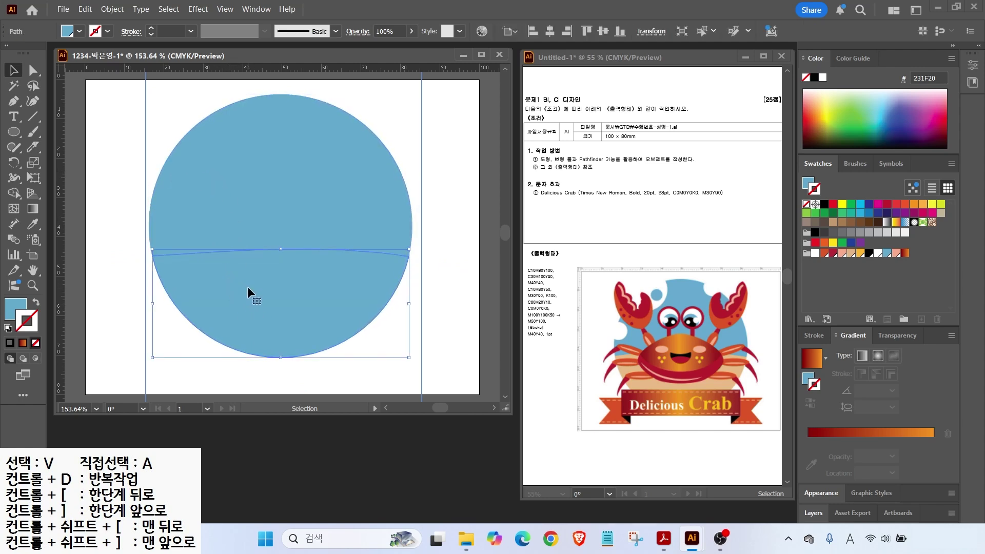
pyautogui.click(807, 182)
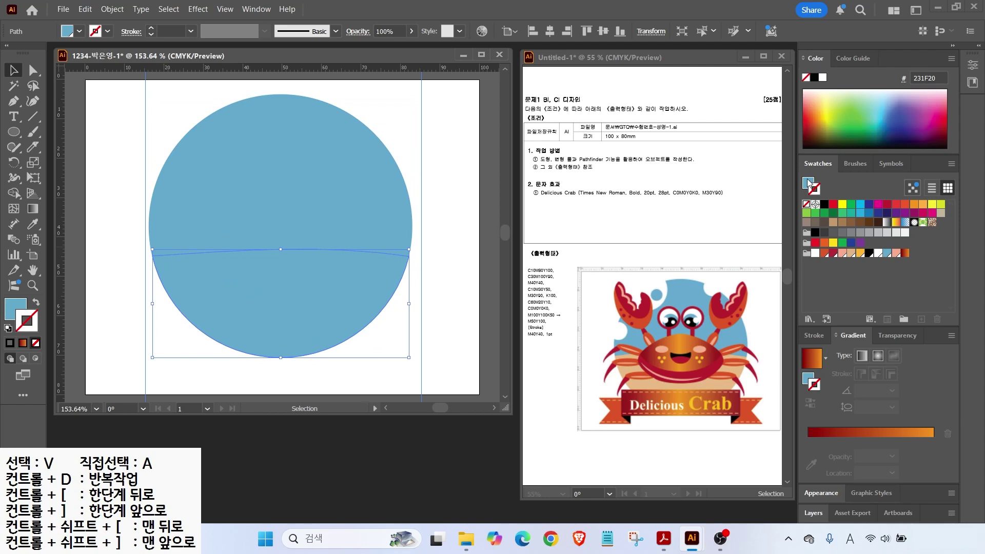
pyautogui.click(896, 254)
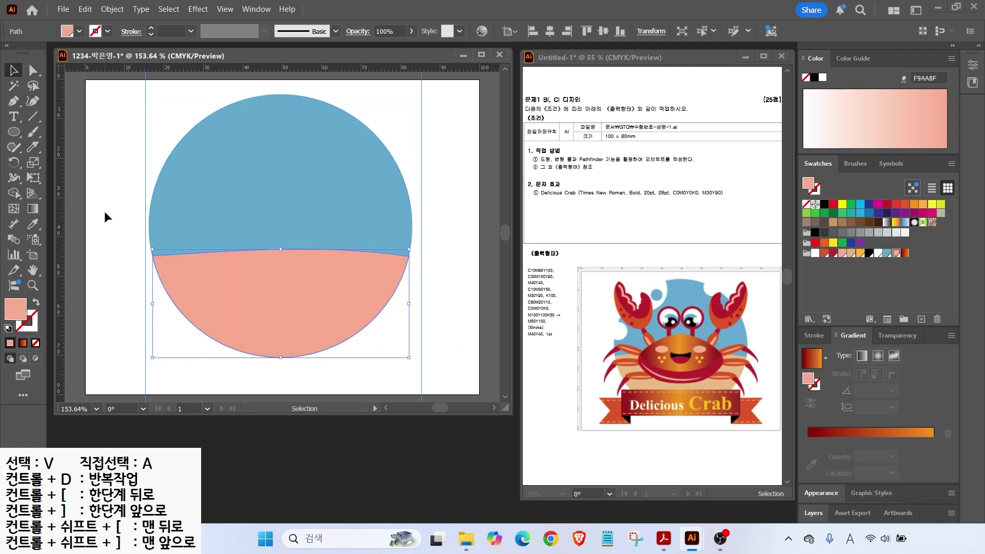
pyautogui.click(109, 232)
pyautogui.press('l')
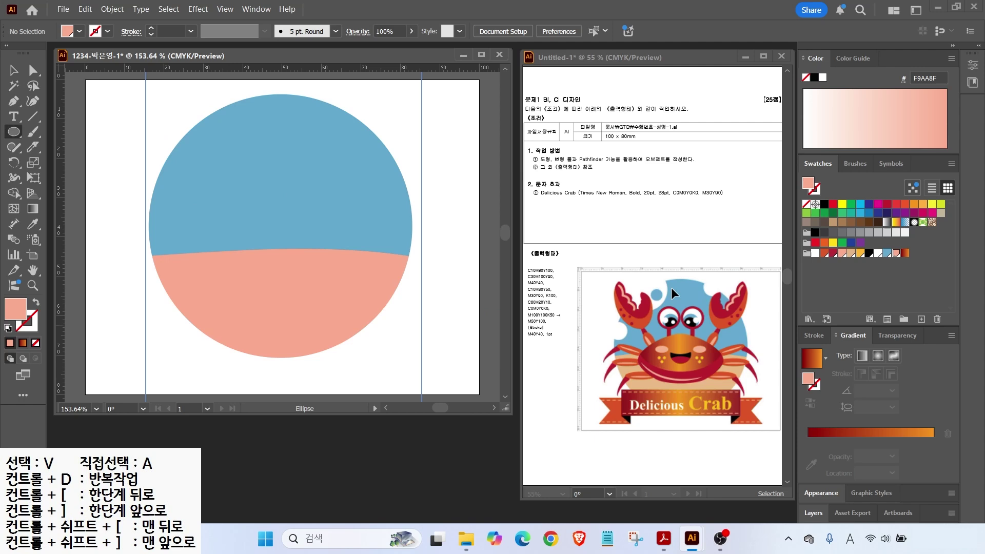
# Step: Draw three white circles and a small blue circle along the blue shape's top edge
pyautogui.moveTo(133, 96); pyautogui.dragTo(222, 187)
pyautogui.click(814, 254)
pyautogui.press('v')
pyautogui.moveTo(190, 154); pyautogui.dragTo(200, 140)
pyautogui.press('l')
pyautogui.moveTo(341, 100); pyautogui.dragTo(382, 141)
pyautogui.moveTo(157, 203); pyautogui.dragTo(167, 222)
pyautogui.moveTo(176, 116); pyautogui.dragTo(211, 149)
pyautogui.click(887, 254)
# Step: Rearrange the white and blue circles into bubbles biting into the blue edge
pyautogui.press('v')
pyautogui.click(447, 212)
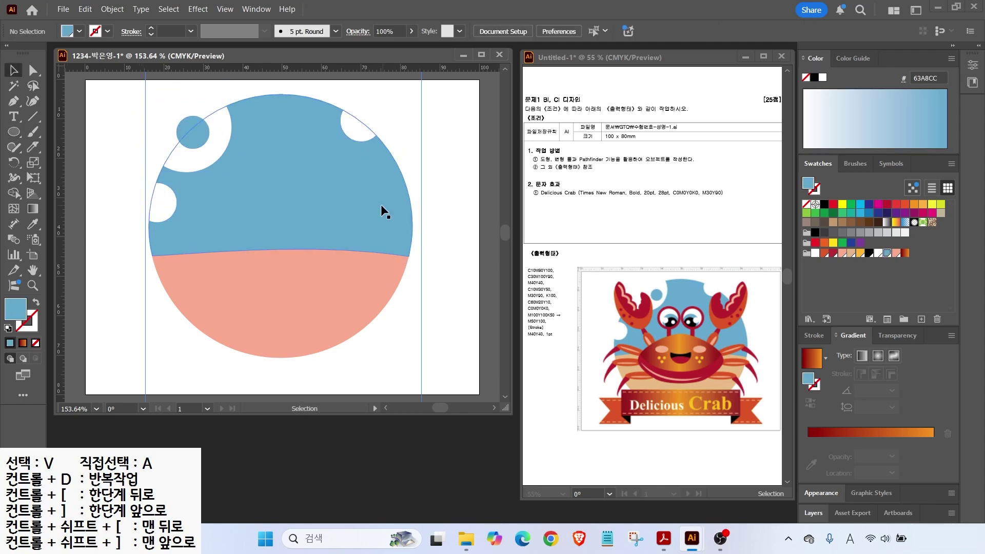
pyautogui.moveTo(193, 161); pyautogui.dragTo(214, 161)
pyautogui.moveTo(199, 133); pyautogui.dragTo(215, 127)
pyautogui.moveTo(215, 147); pyautogui.dragTo(216, 118)
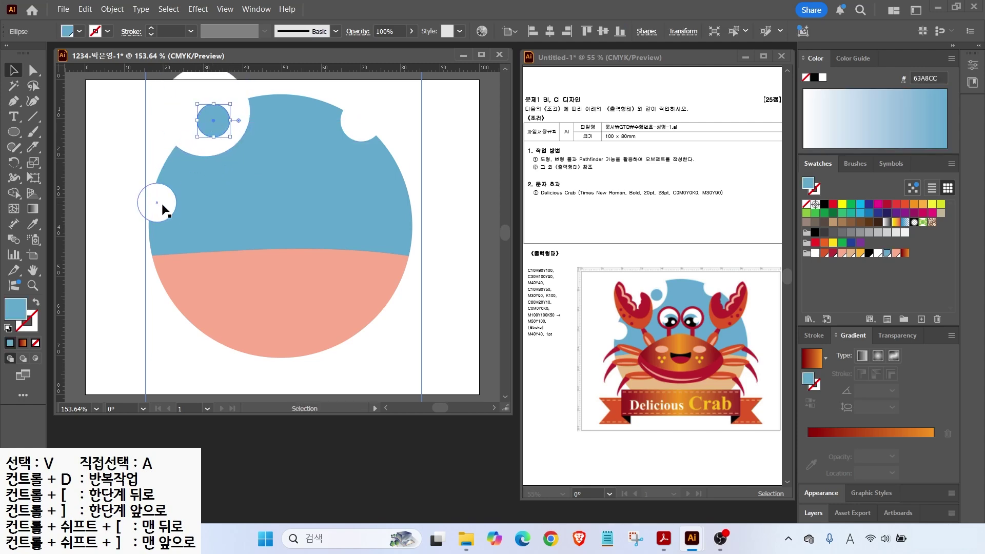
pyautogui.moveTo(162, 204); pyautogui.dragTo(161, 195)
pyautogui.moveTo(362, 122); pyautogui.dragTo(346, 110)
pyautogui.click(259, 76)
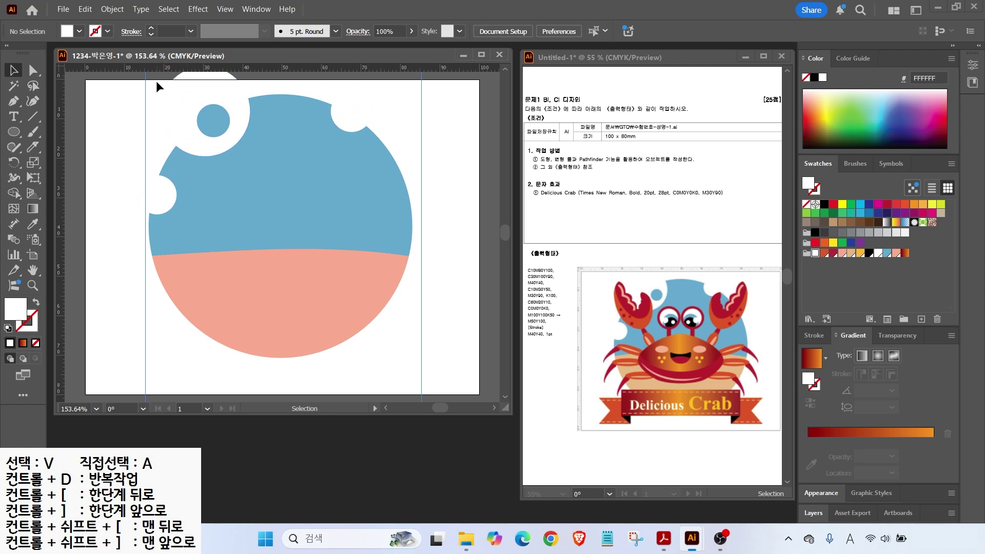
# Step: Knife-slice the top-left white circle along the blue edge and delete its upper piece
pyautogui.click(176, 101)
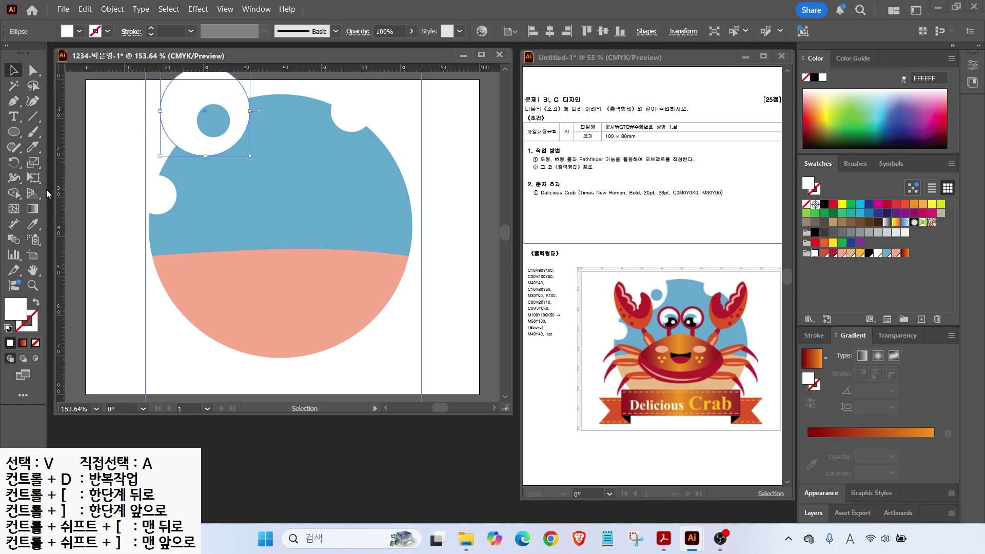
pyautogui.click(33, 147)
pyautogui.moveTo(119, 125)
pyautogui.mouseDown()
pyautogui.moveTo(175, 94)
pyautogui.moveTo(289, 92)
pyautogui.mouseUp()
pyautogui.press('v')
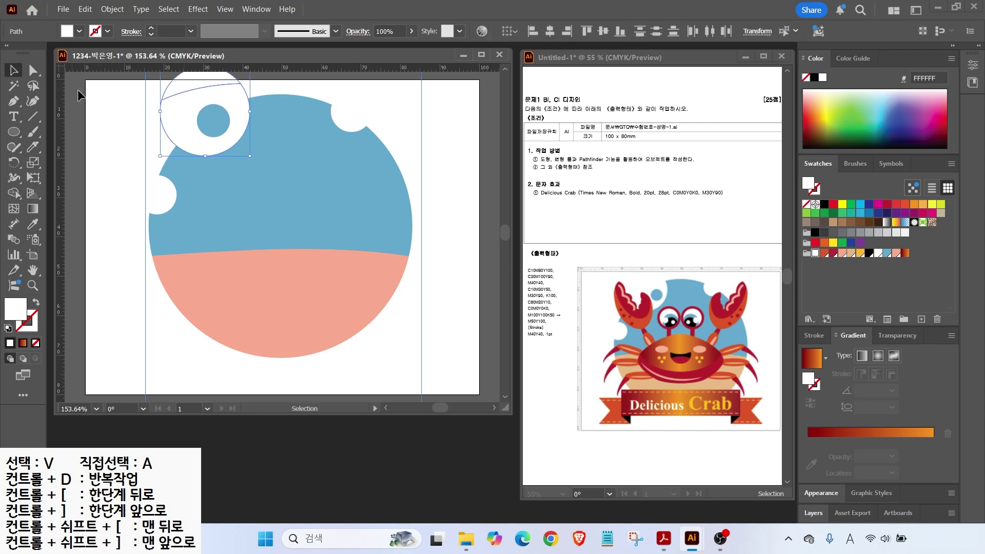
pyautogui.click(181, 84)
pyautogui.press('Delete')
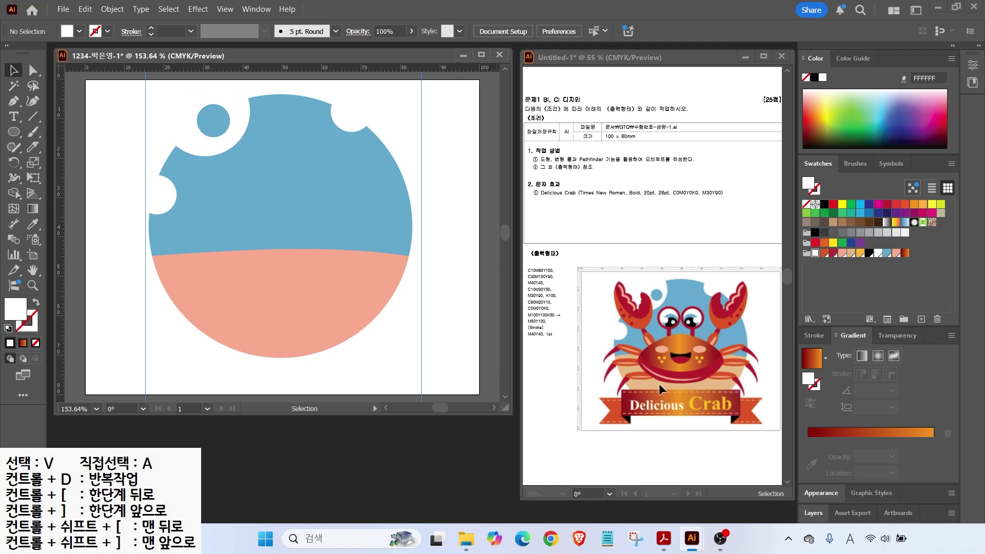
pyautogui.moveTo(153, 123); pyautogui.dragTo(432, 343)
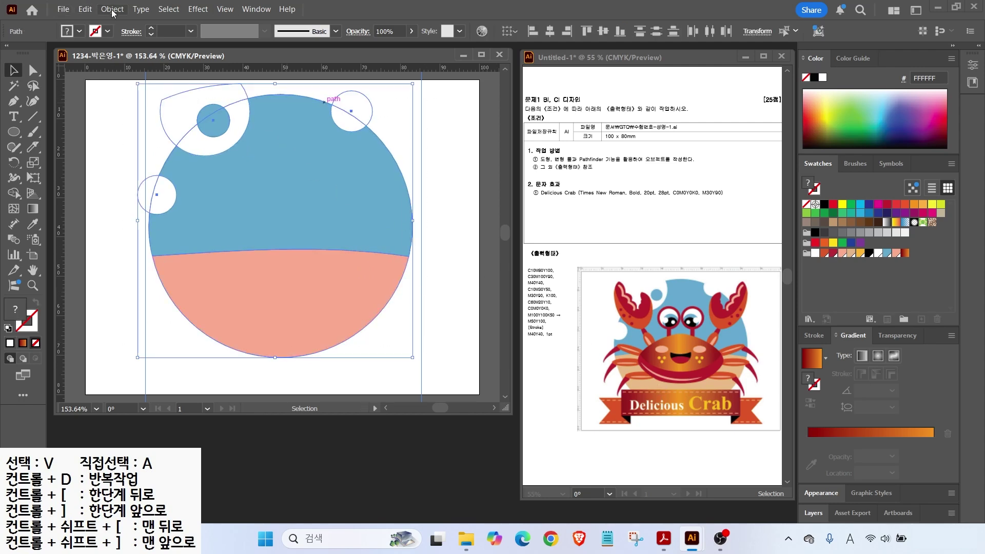
# Step: Lock the selected circle artwork via Object > Lock > Selection
pyautogui.click(113, 10)
pyautogui.moveTo(245, 134)
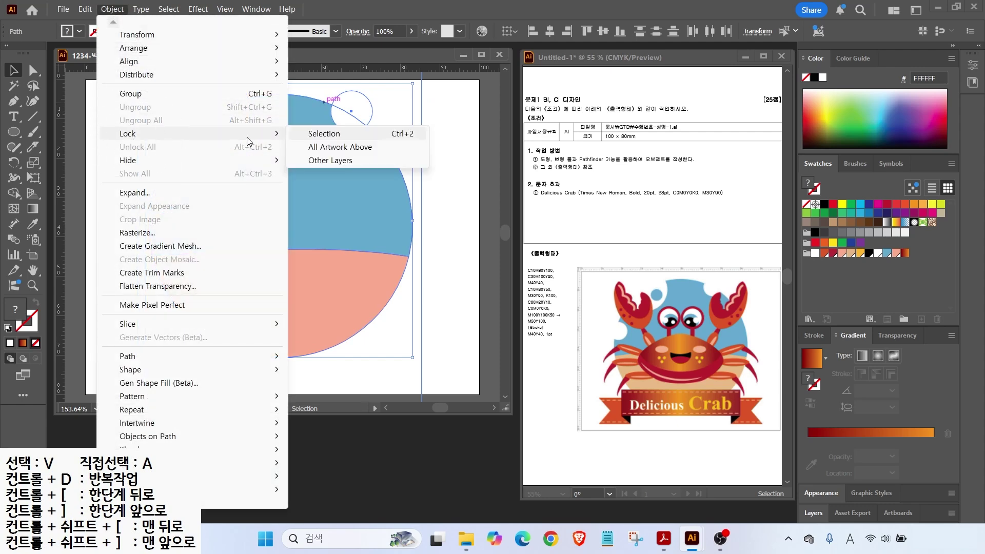
pyautogui.click(310, 134)
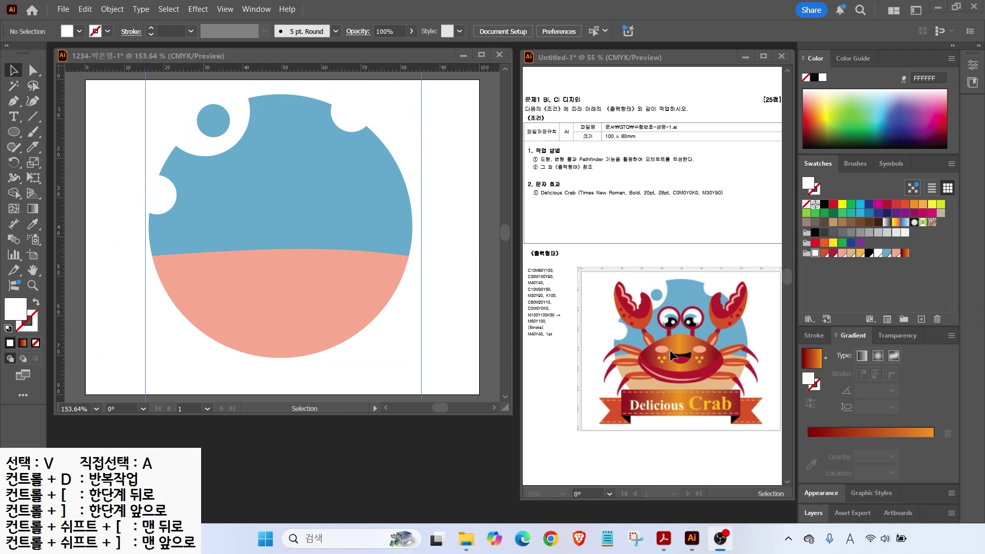
# Step: Drag a vertical guide from the ruler through the circle's centre
pyautogui.moveTo(644, 317); pyautogui.dragTo(658, 342)
pyautogui.moveTo(662, 384)
pyautogui.mouseDown()
pyautogui.moveTo(573, 370)
pyautogui.moveTo(609, 259)
pyautogui.moveTo(648, 285)
pyautogui.moveTo(670, 366)
pyautogui.moveTo(662, 407)
pyautogui.mouseUp()
pyautogui.moveTo(649, 289); pyautogui.dragTo(729, 294)
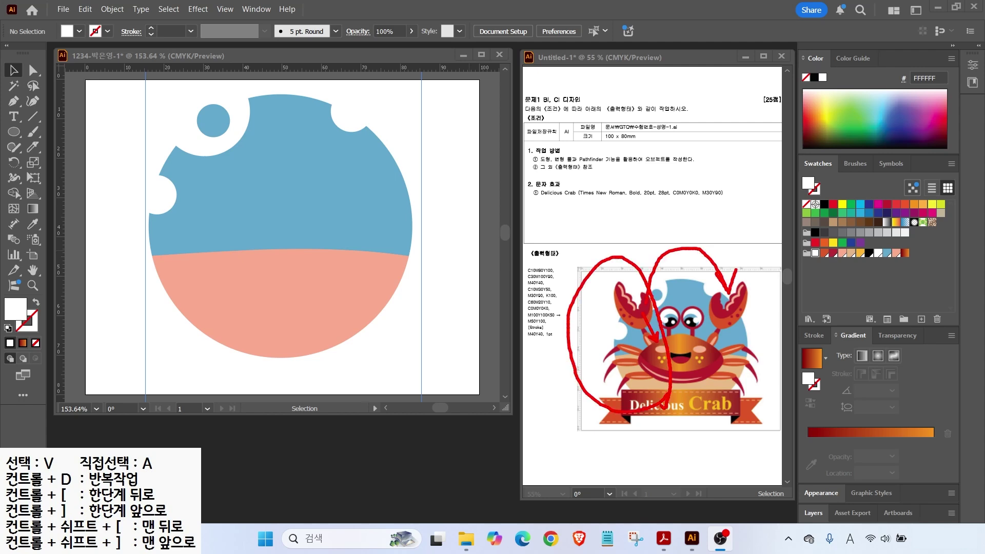
pyautogui.press('Escape')
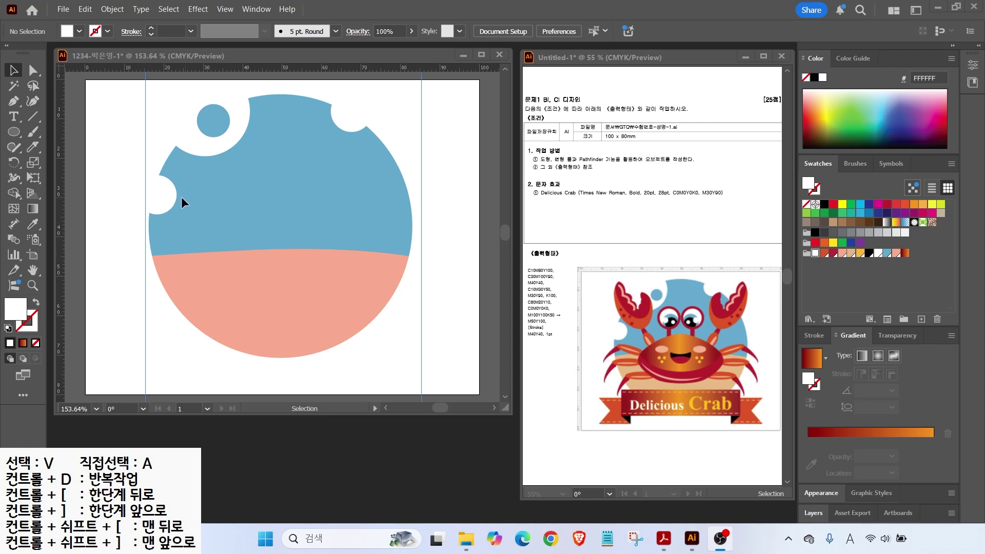
pyautogui.moveTo(60, 174); pyautogui.dragTo(281, 213)
# Step: Draw an ellipse across the middle of the circle and narrow its sides
pyautogui.click(14, 132)
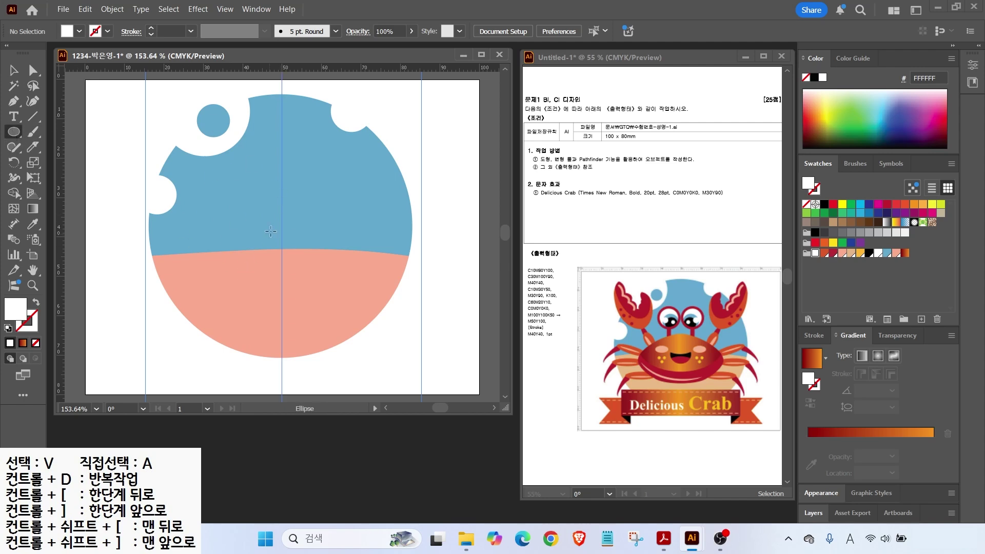
pyautogui.moveTo(193, 195); pyautogui.dragTo(381, 294)
pyautogui.moveTo(193, 244); pyautogui.dragTo(205, 244)
pyautogui.moveTo(381, 244); pyautogui.dragTo(359, 244)
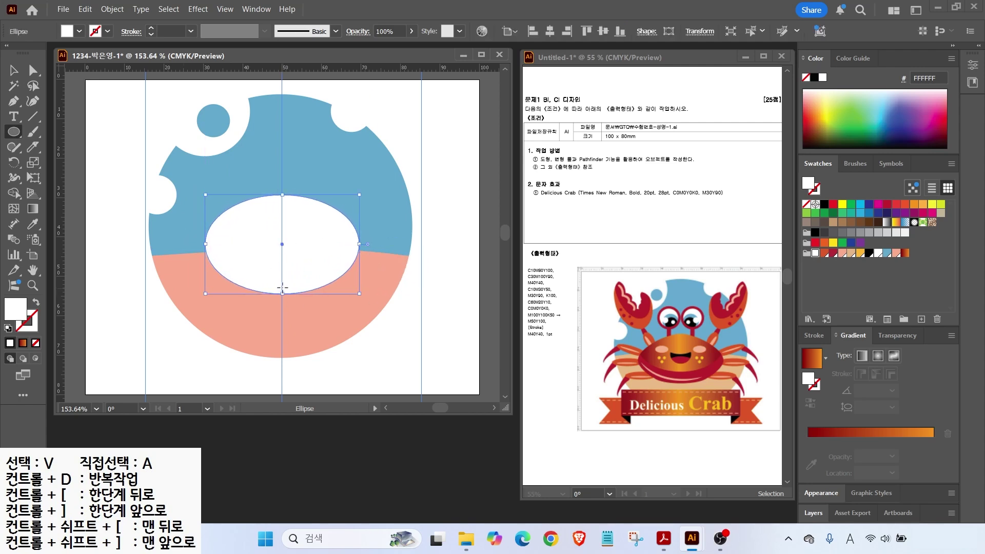
# Step: Fill the ellipse with a dark red–orange–dark red linear gradient, orange in the middle
pyautogui.click(817, 363)
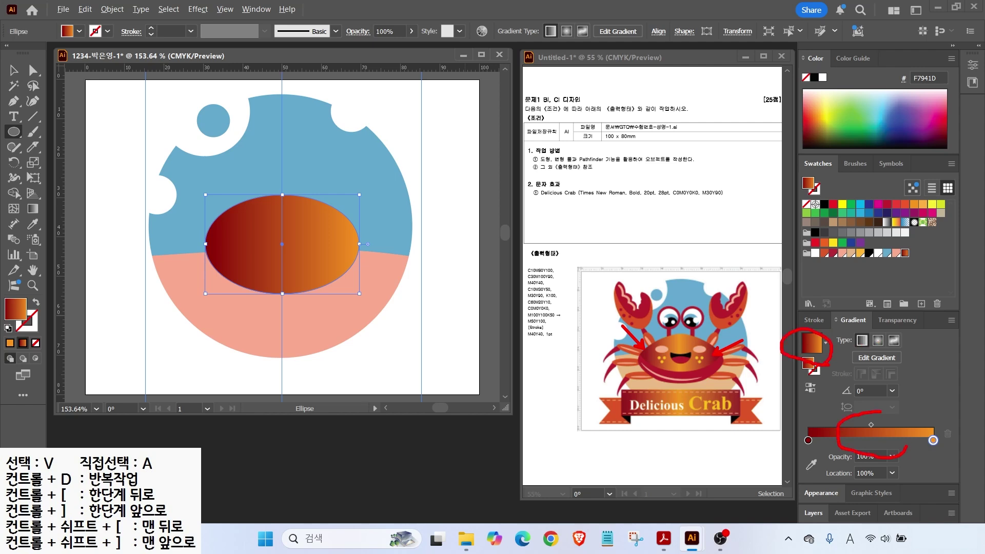
pyautogui.click(932, 440)
pyautogui.moveTo(932, 440); pyautogui.dragTo(872, 440)
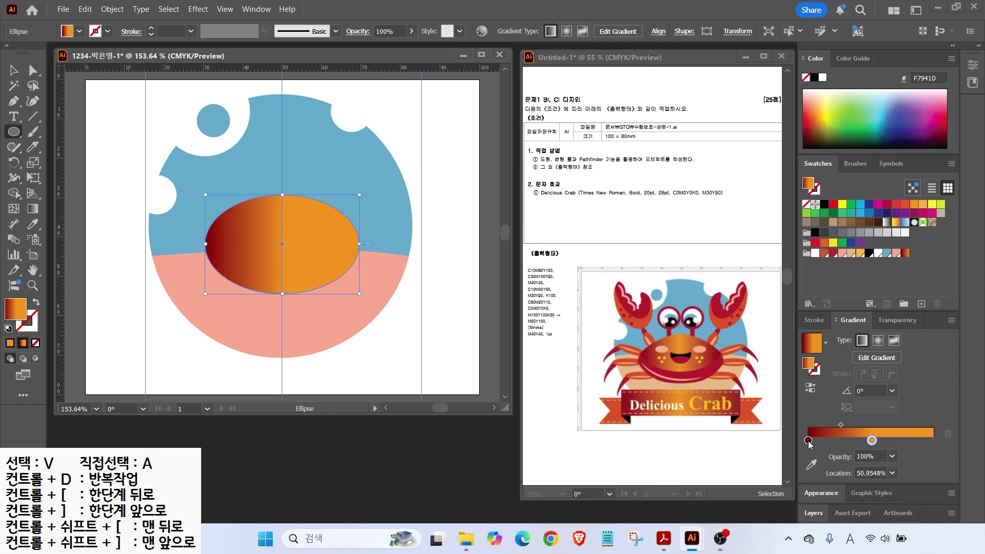
pyautogui.moveTo(808, 442); pyautogui.dragTo(936, 449)
pyautogui.moveTo(936, 446); pyautogui.dragTo(937, 446)
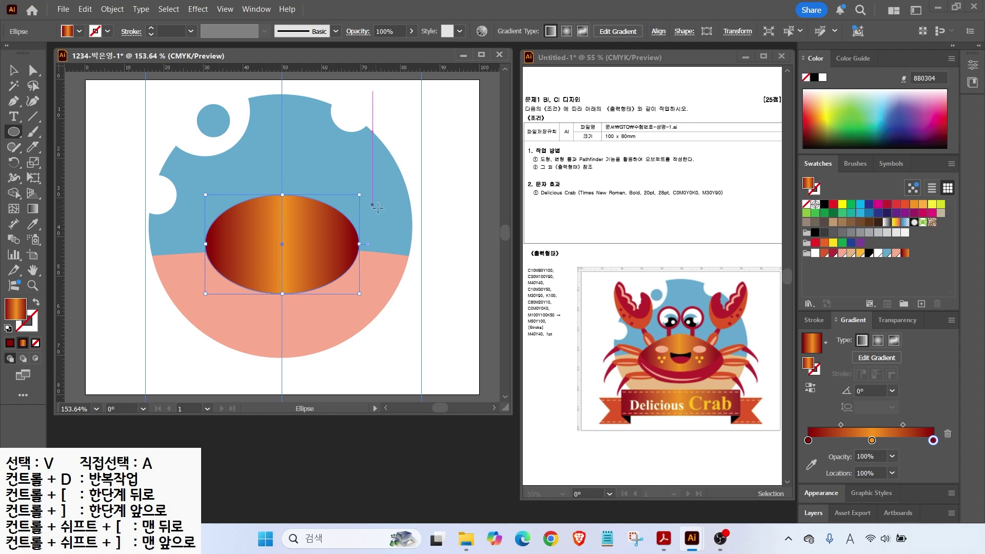
pyautogui.press('a')
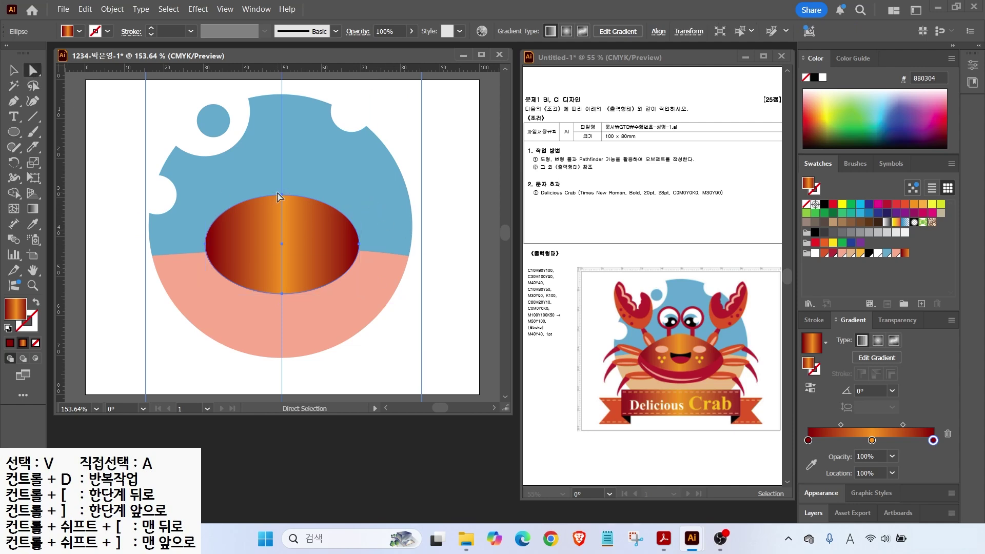
pyautogui.click(281, 195)
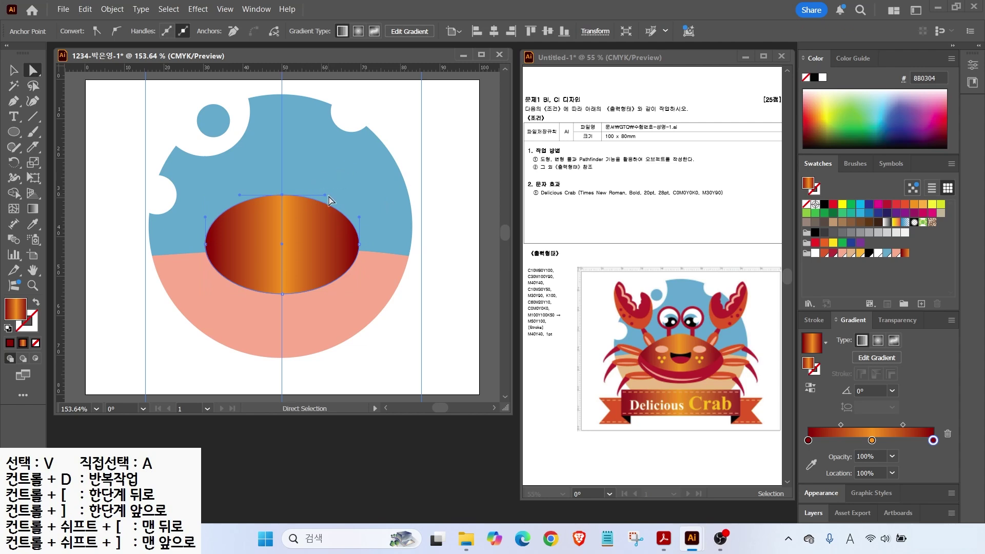
# Step: Pull in the top anchor's handles, make the left and right sides pointed, and lower them slightly
pyautogui.moveTo(324, 195); pyautogui.dragTo(307, 195)
pyautogui.moveTo(239, 196); pyautogui.dragTo(254, 195)
pyautogui.click(205, 244)
pyautogui.moveTo(205, 218); pyautogui.dragTo(205, 264)
pyautogui.click(358, 244)
pyautogui.moveTo(358, 209); pyautogui.dragTo(359, 226)
pyautogui.moveTo(358, 273); pyautogui.dragTo(358, 263)
pyautogui.moveTo(193, 214); pyautogui.dragTo(359, 253)
pyautogui.click(337, 319)
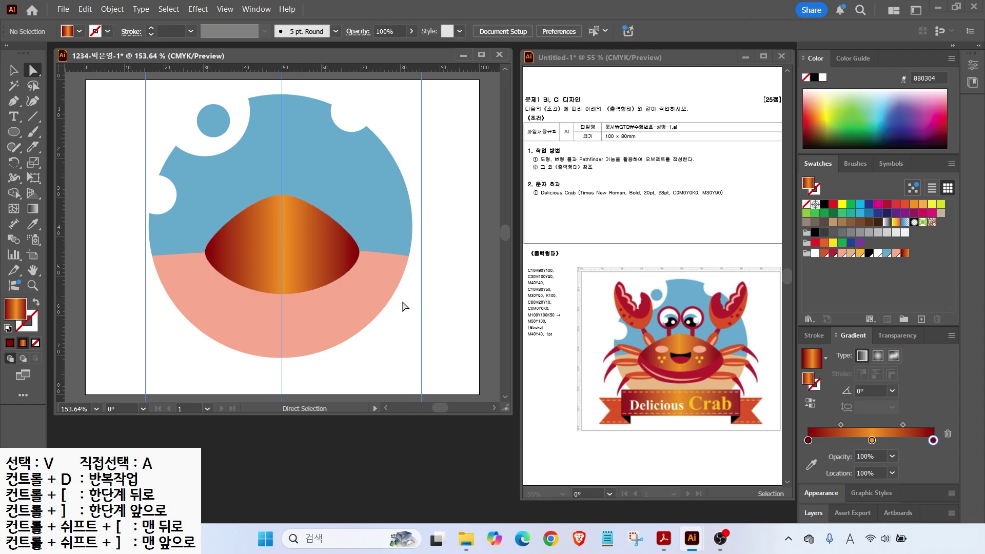
pyautogui.press('alt')
# Step: Draw an ellipse with no fill and black stroke, then delete its top anchor to leave an arc
pyautogui.click(13, 132)
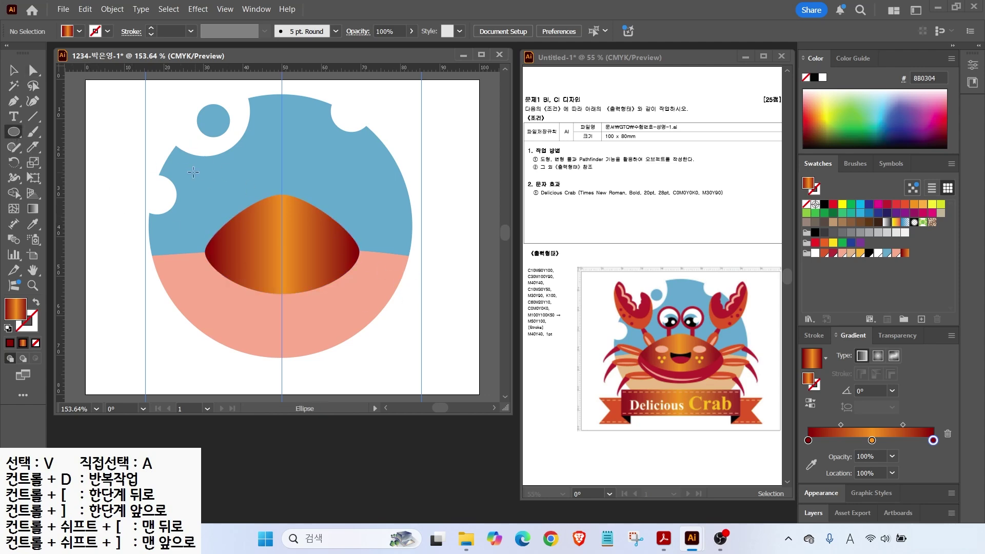
pyautogui.moveTo(205, 165); pyautogui.dragTo(360, 267)
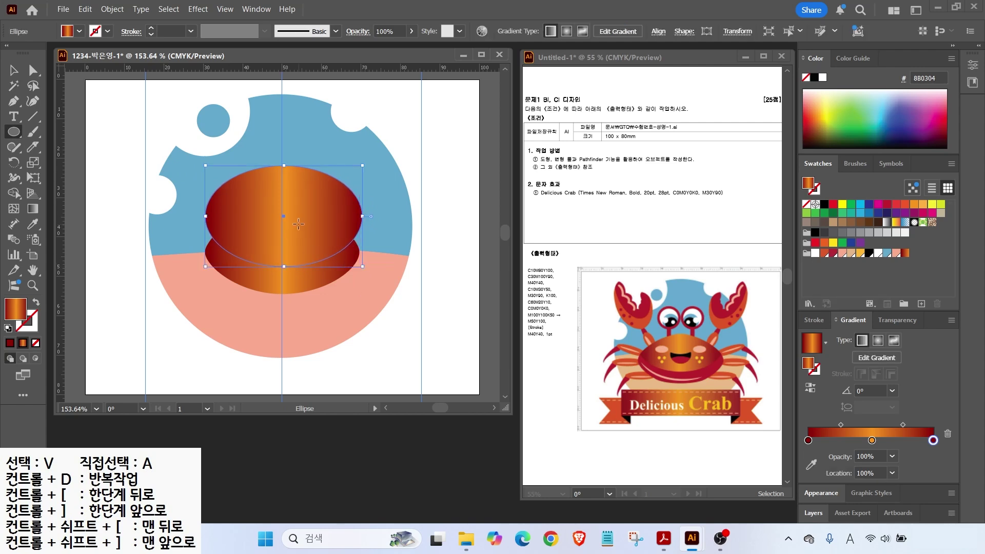
pyautogui.press('a')
pyautogui.click(9, 328)
pyautogui.press('/')
pyautogui.press('l')
pyautogui.press('v')
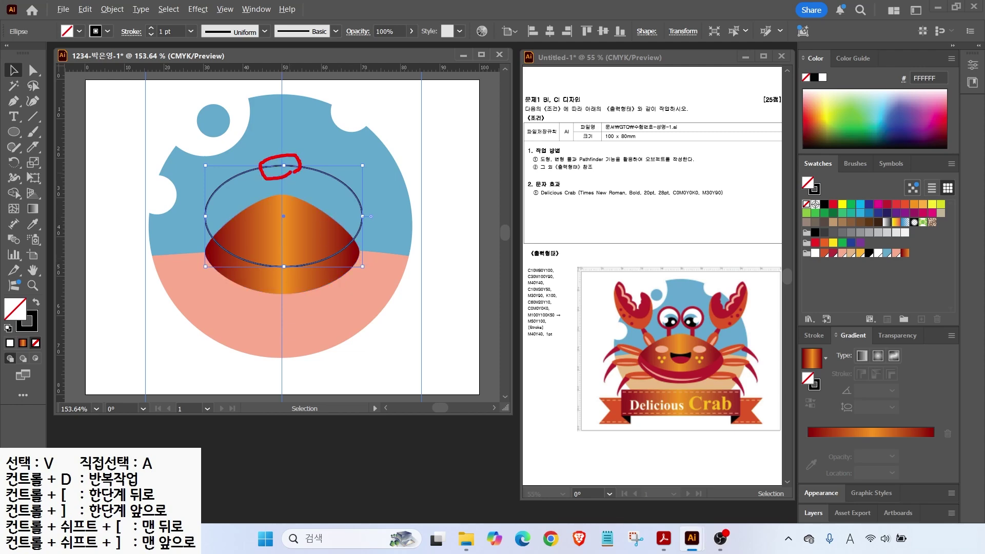
pyautogui.click(32, 70)
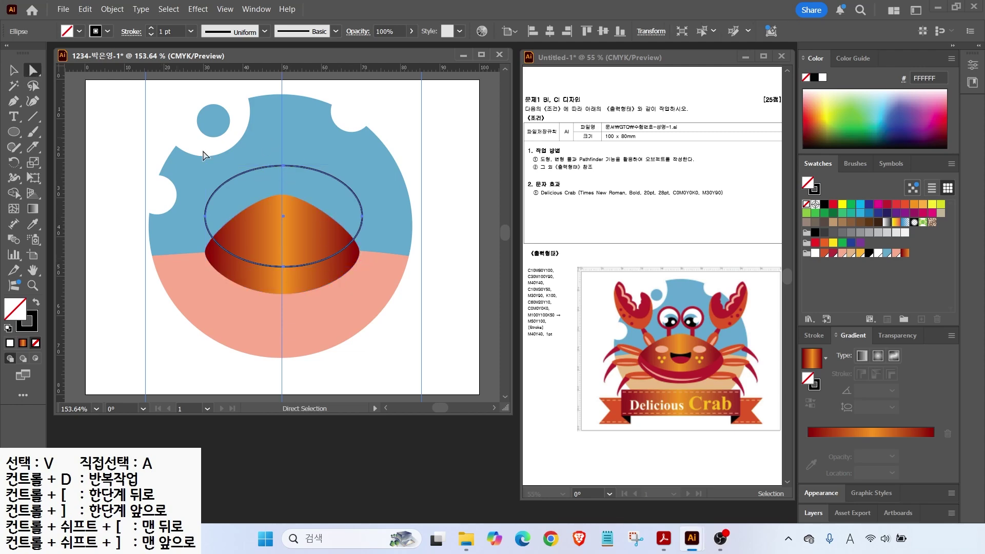
pyautogui.click(284, 165)
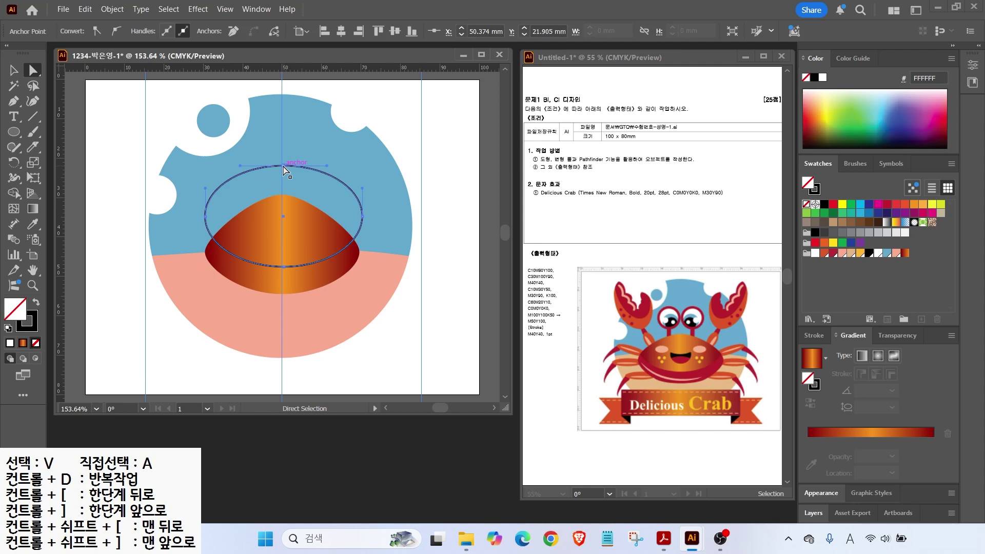
pyautogui.press('Delete')
pyautogui.moveTo(360, 227); pyautogui.dragTo(413, 235)
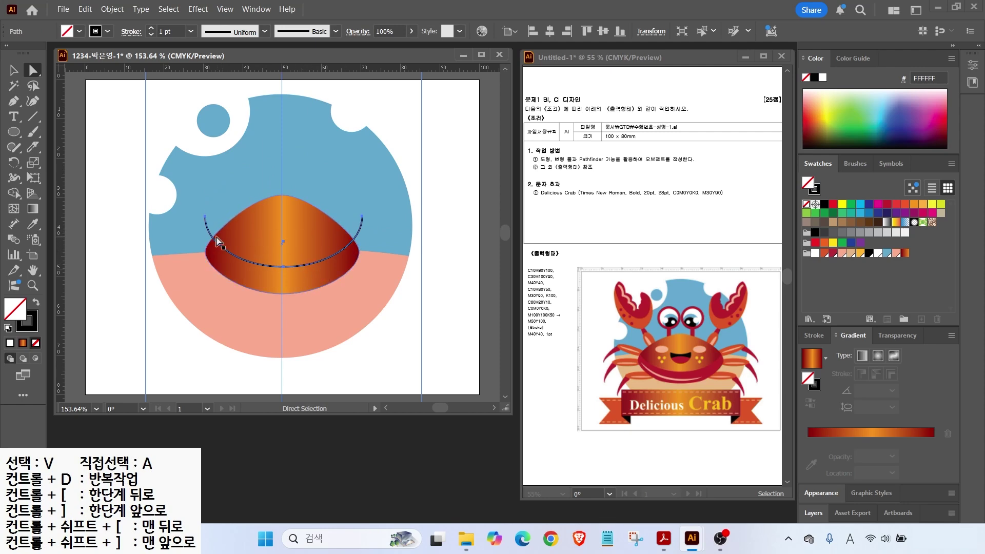
# Step: Open the Pathfinder panel, flatten the arc, and Divide the shell along it
pyautogui.click(248, 9)
pyautogui.moveTo(255, 497)
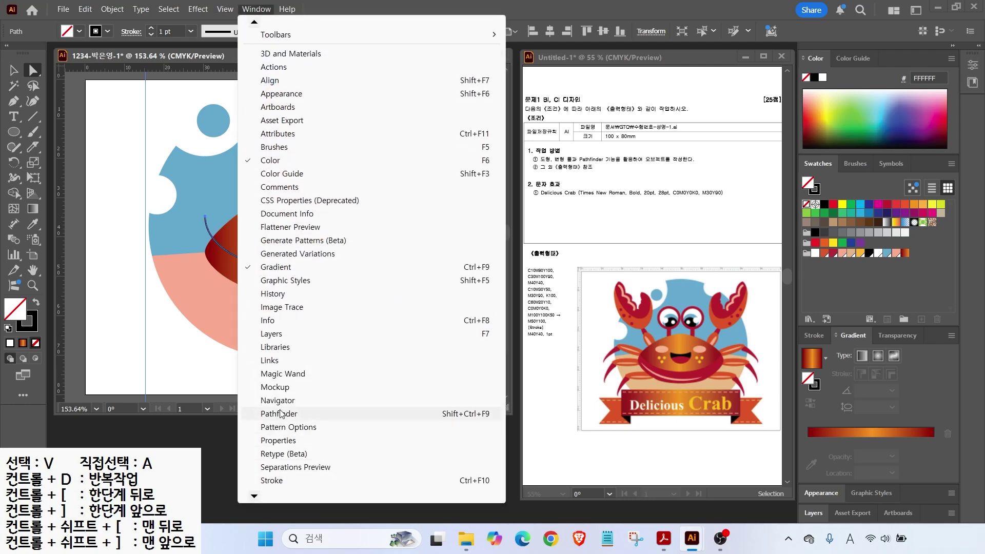
pyautogui.click(283, 414)
pyautogui.moveTo(593, 298); pyautogui.dragTo(436, 421)
pyautogui.press('v')
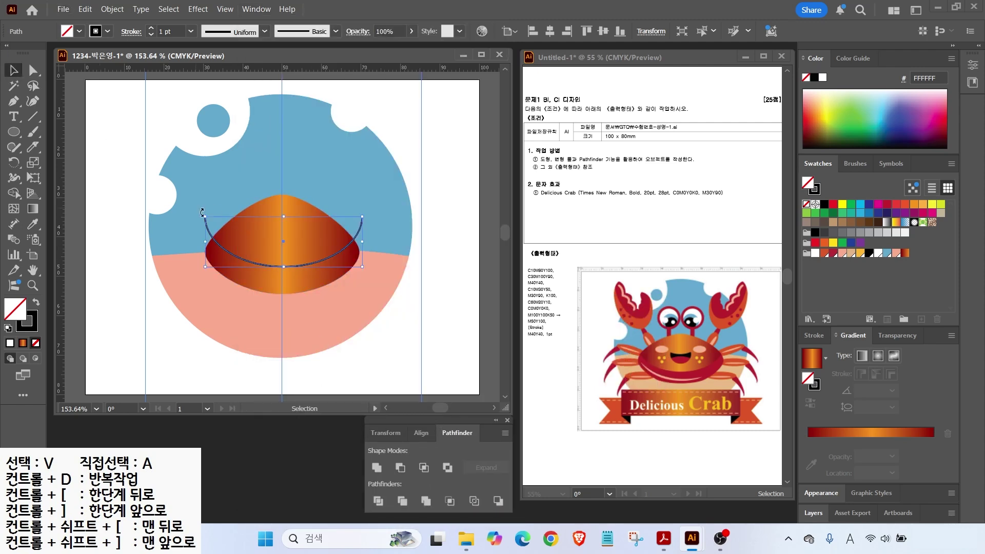
pyautogui.moveTo(284, 218); pyautogui.dragTo(284, 238)
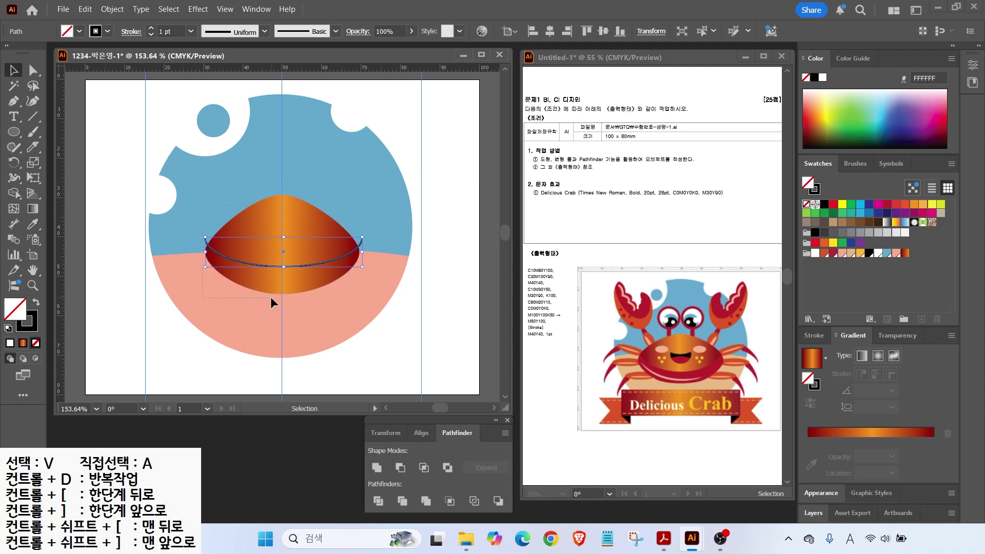
pyautogui.keyDown('shift'); pyautogui.click(316, 237); pyautogui.keyUp('shift')
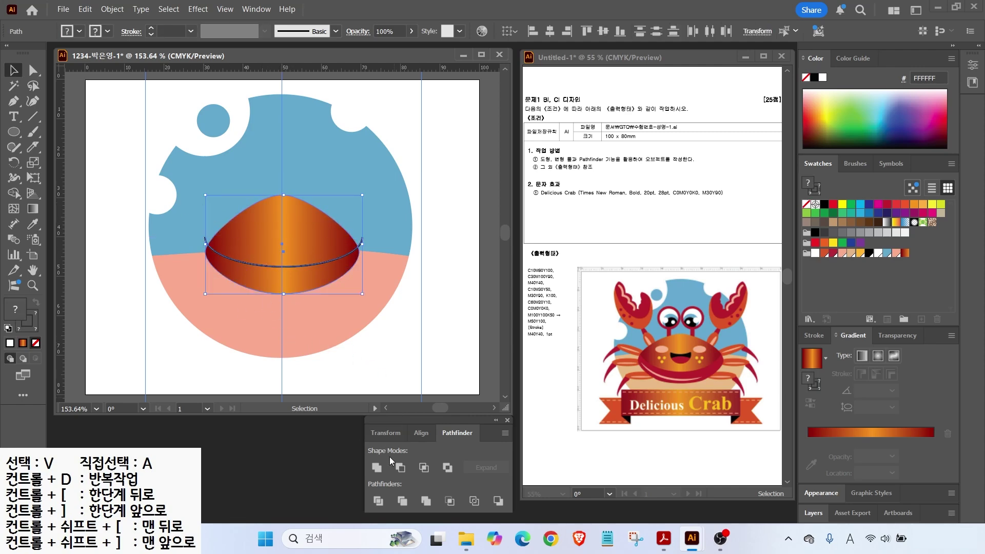
pyautogui.click(379, 501)
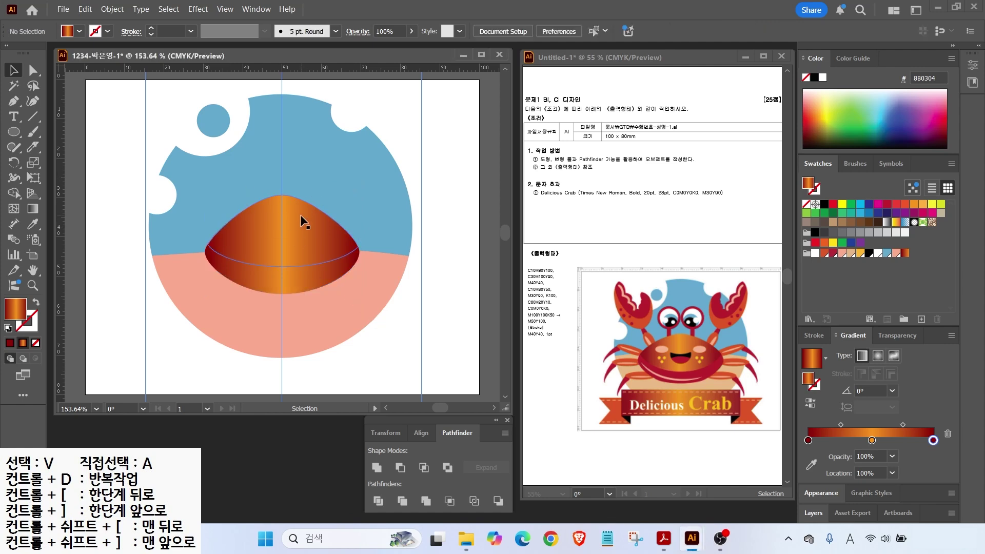
pyautogui.moveTo(303, 228)
pyautogui.mouseDown()
pyautogui.moveTo(341, 167)
pyautogui.moveTo(302, 228)
pyautogui.mouseUp()
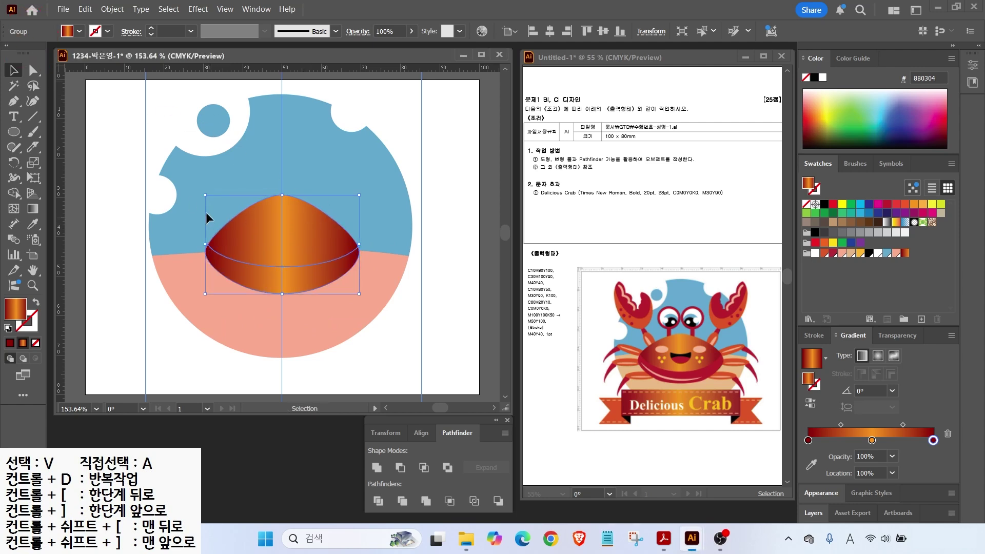
# Step: Fill the lower band of the divided shell dark red
pyautogui.click(32, 71)
pyautogui.click(334, 202)
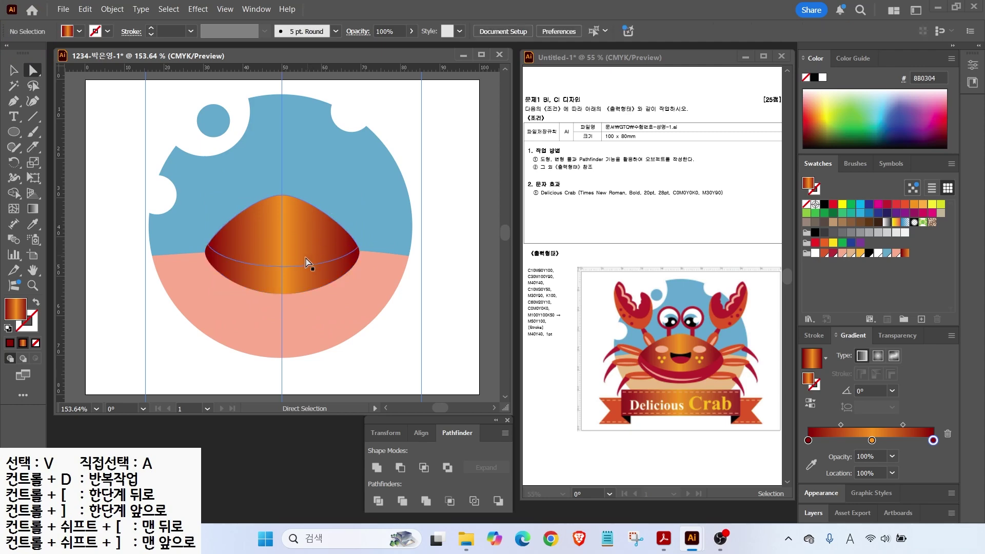
pyautogui.click(288, 281)
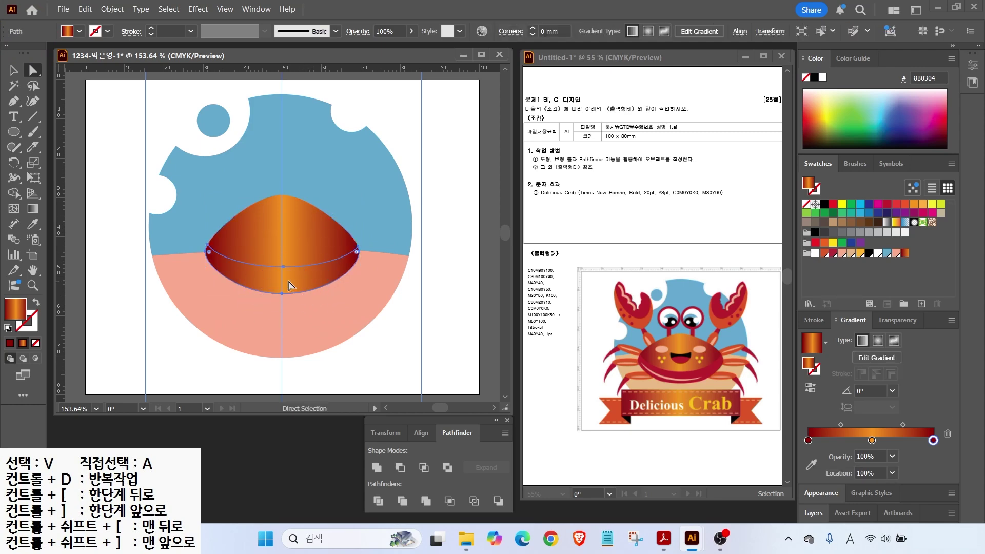
pyautogui.click(834, 253)
# Step: Draw a salmon ellipse over the shell and a dark blue copy slightly higher
pyautogui.click(441, 308)
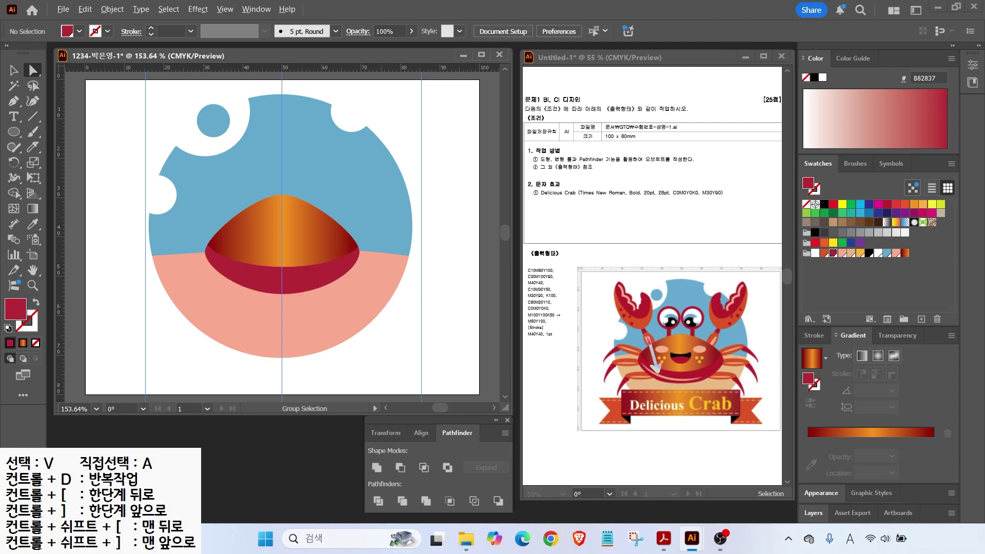
pyautogui.press('l')
pyautogui.moveTo(207, 191); pyautogui.dragTo(386, 284)
pyautogui.click(842, 252)
pyautogui.press('v')
pyautogui.click(137, 164)
pyautogui.click(254, 239)
pyautogui.keyDown('alt'); pyautogui.moveTo(259, 246); pyautogui.dragTo(260, 241); pyautogui.keyUp('alt')
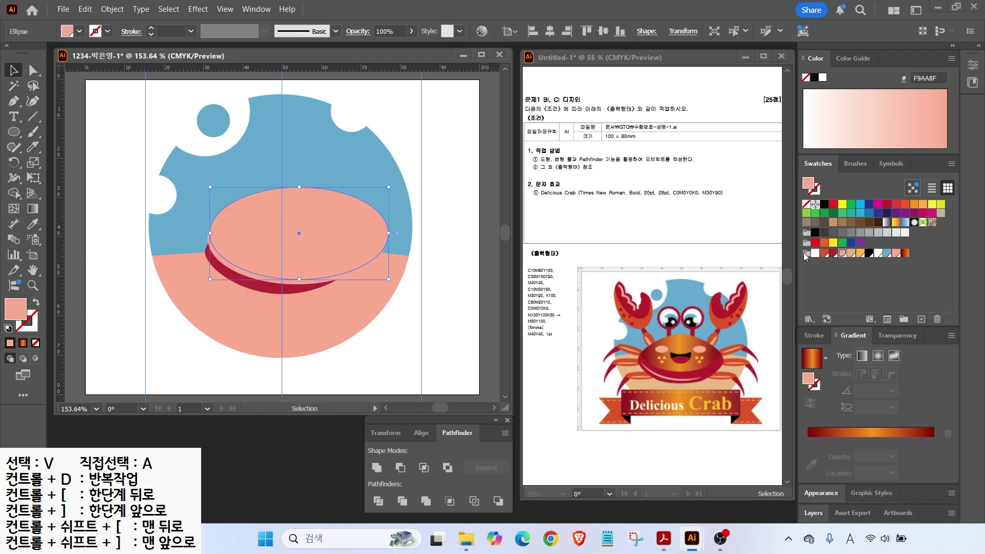
pyautogui.click(850, 243)
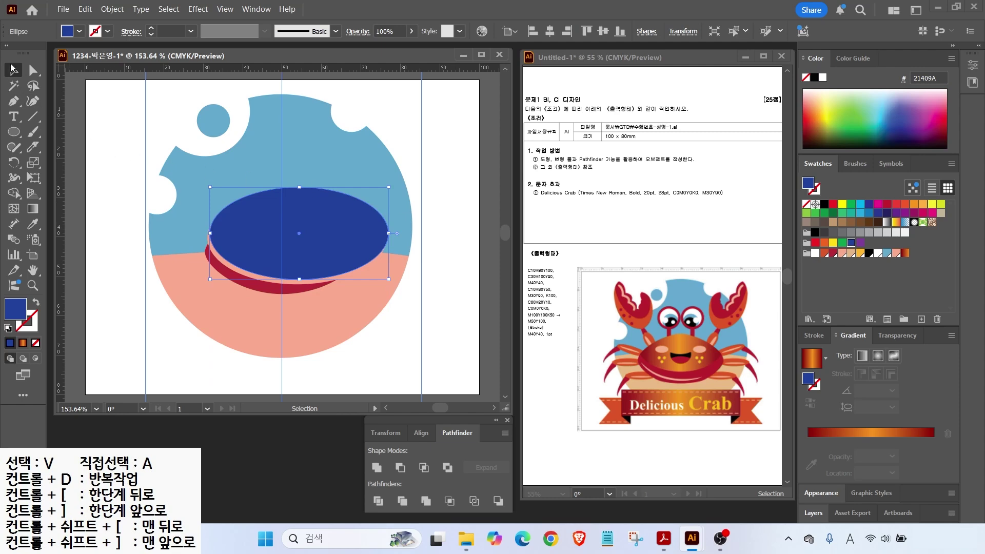
# Step: Move both ellipses to the artboard's top left and widen, shift and tilt the blue one
pyautogui.keyDown('shift'); pyautogui.click(283, 281); pyautogui.keyUp('shift')
pyautogui.moveTo(248, 246); pyautogui.dragTo(161, 146)
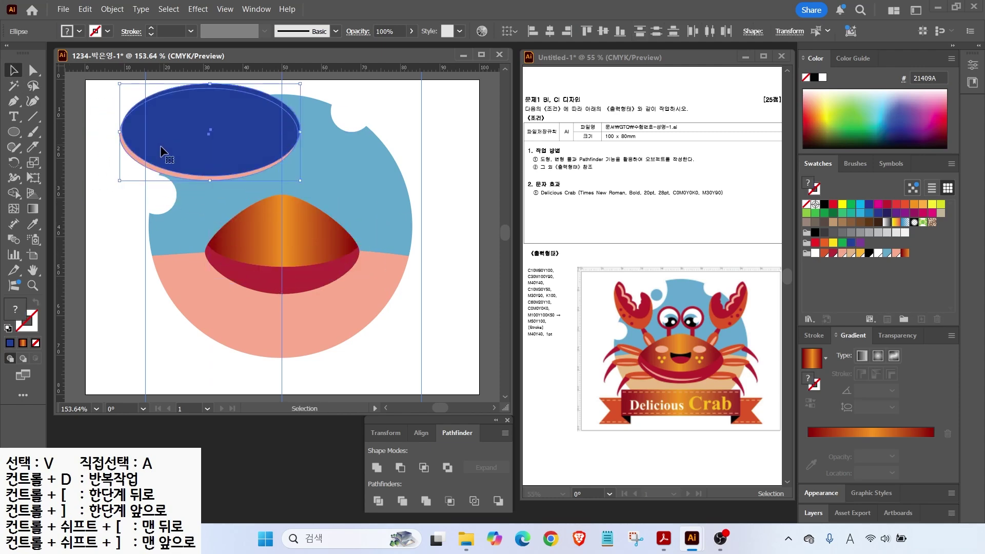
pyautogui.click(306, 126)
pyautogui.moveTo(231, 128); pyautogui.dragTo(238, 127)
pyautogui.moveTo(131, 132); pyautogui.dragTo(113, 132)
pyautogui.moveTo(180, 136); pyautogui.dragTo(177, 133)
pyautogui.moveTo(313, 181)
pyautogui.mouseDown()
pyautogui.moveTo(310, 189)
pyautogui.moveTo(313, 180)
pyautogui.mouseUp()
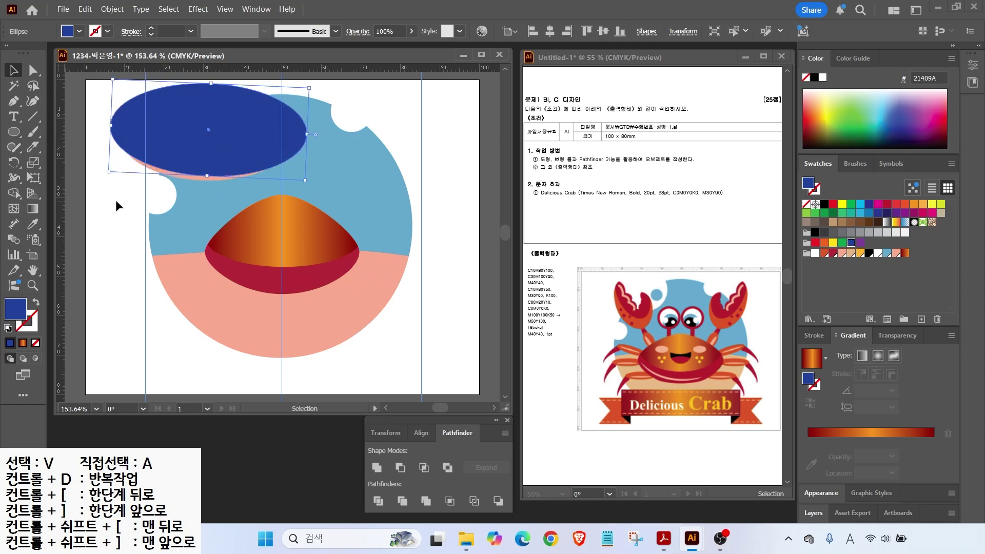
pyautogui.click(115, 199)
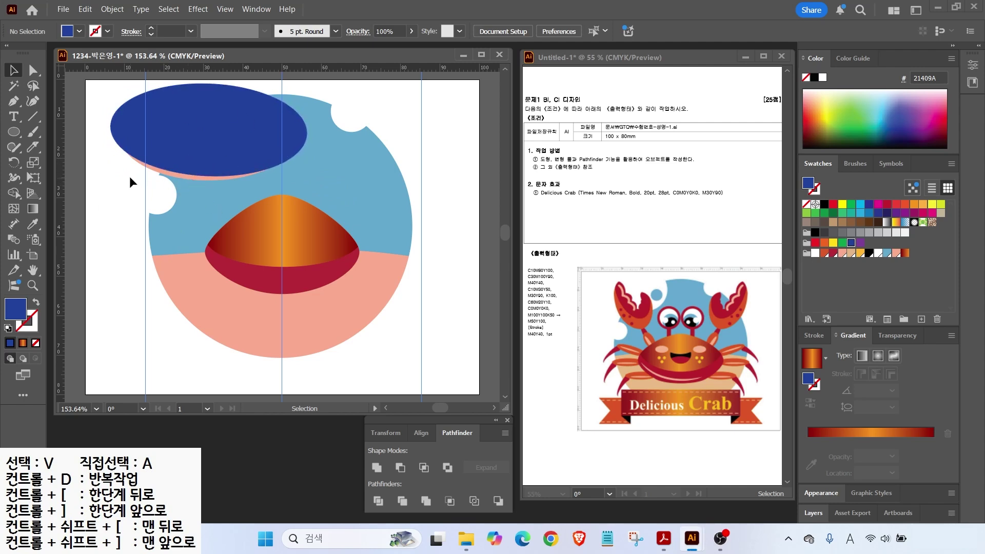
# Step: Minus Front the blue ellipse from the salmon one and fit the crescent onto the crimson rim
pyautogui.click(137, 140)
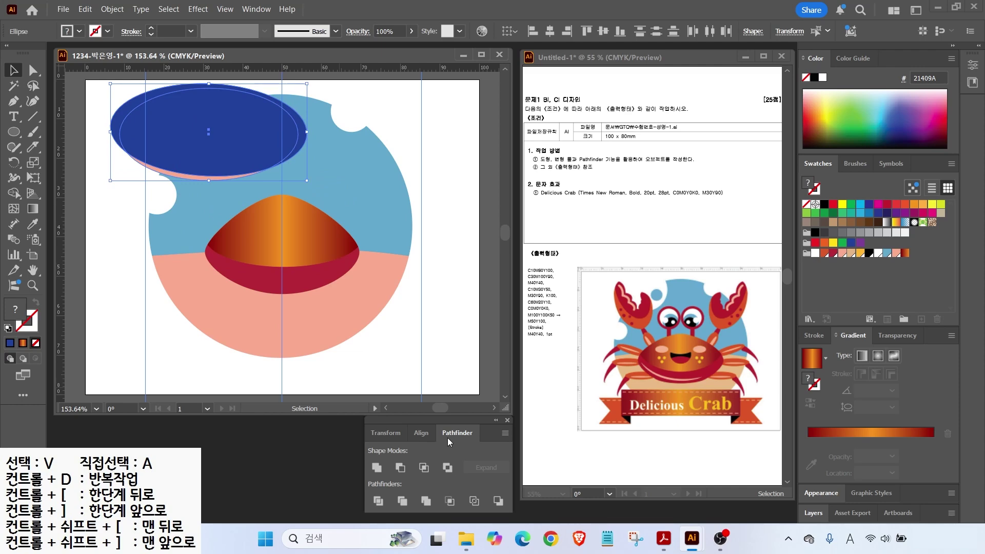
pyautogui.click(400, 470)
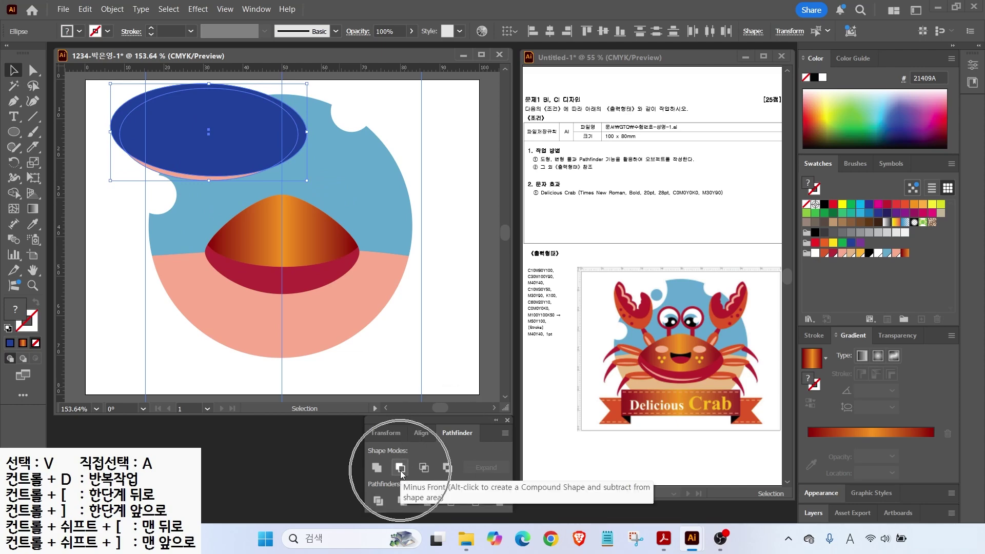
pyautogui.moveTo(183, 174); pyautogui.dragTo(256, 278)
pyautogui.moveTo(332, 272); pyautogui.dragTo(275, 282)
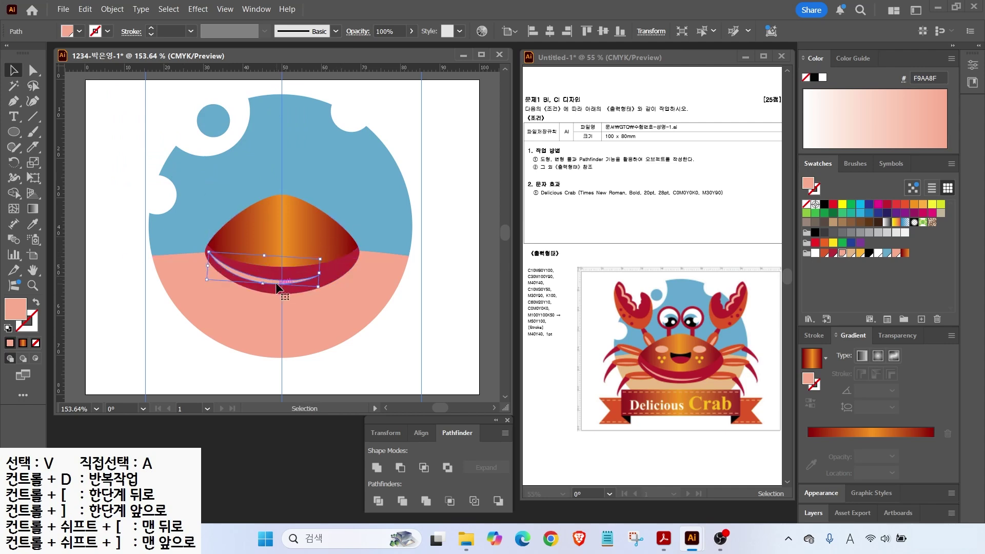
pyautogui.click(110, 215)
pyautogui.scroll(2, 295, 236)
# Step: Draw a small pale pink oval highlight at the shell's upper left
pyautogui.press('l')
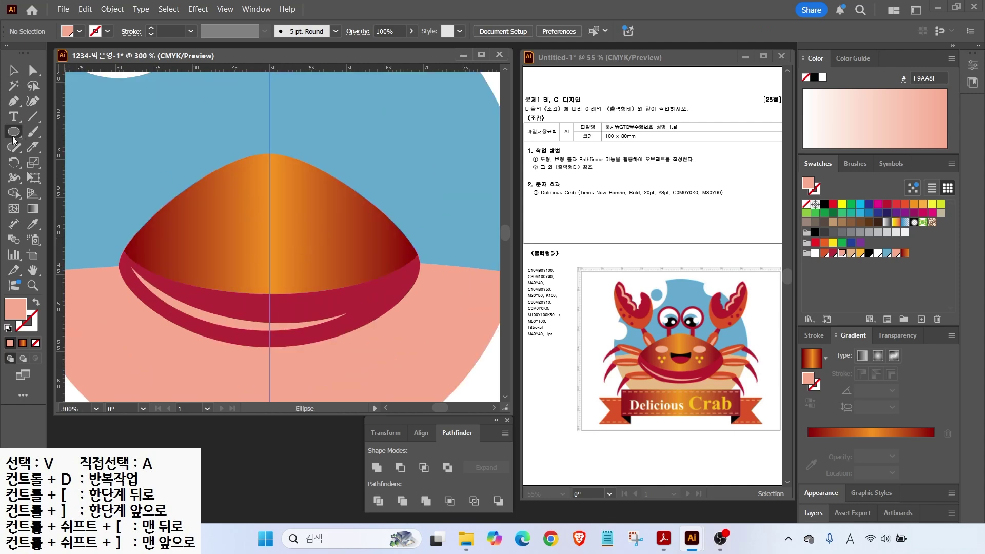
pyautogui.moveTo(197, 223)
pyautogui.mouseDown()
pyautogui.moveTo(237, 238)
pyautogui.moveTo(239, 250)
pyautogui.moveTo(190, 220)
pyautogui.mouseUp()
pyautogui.click(14, 71)
pyautogui.click(12, 134)
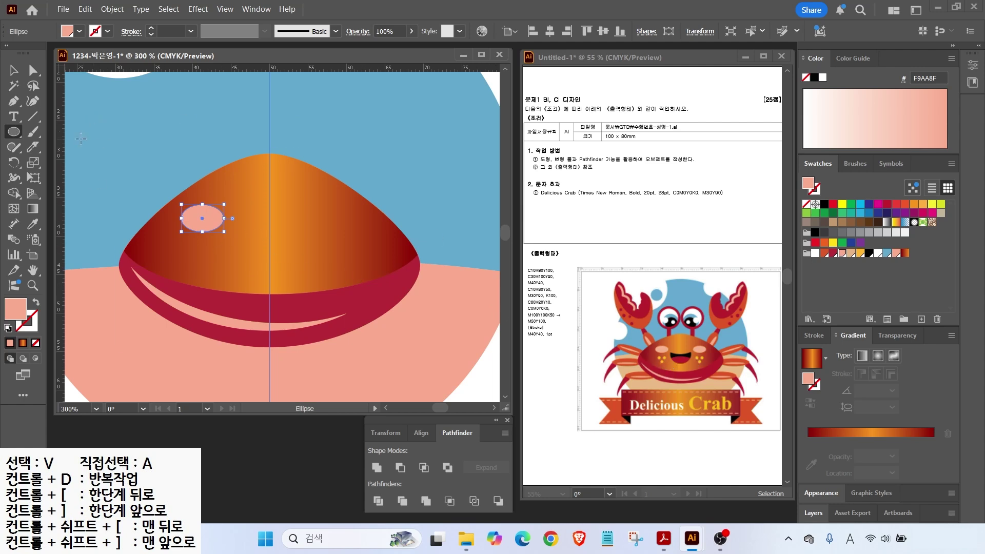
# Step: Dab three small dots below the oval with the Blob Brush
pyautogui.click(33, 132)
pyautogui.click(76, 147)
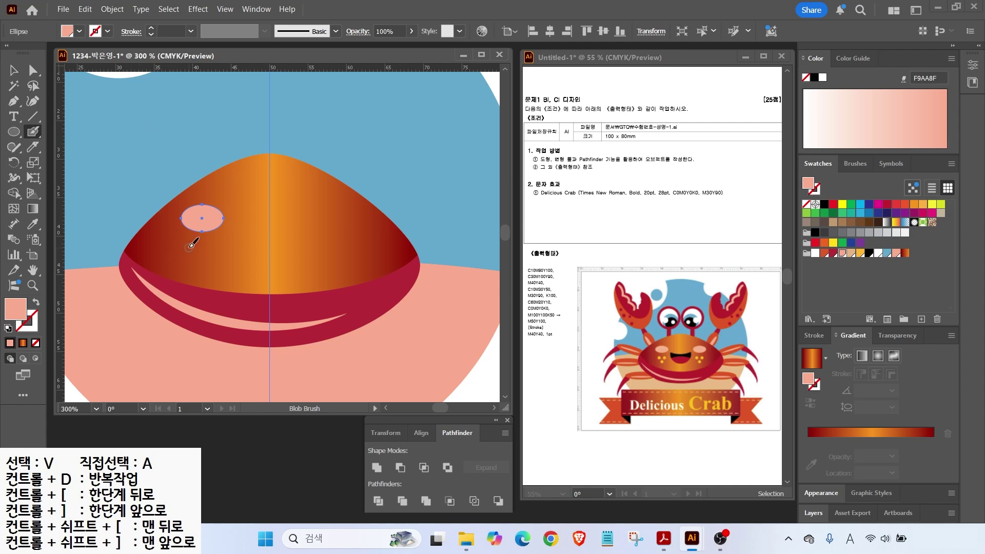
pyautogui.click(186, 246)
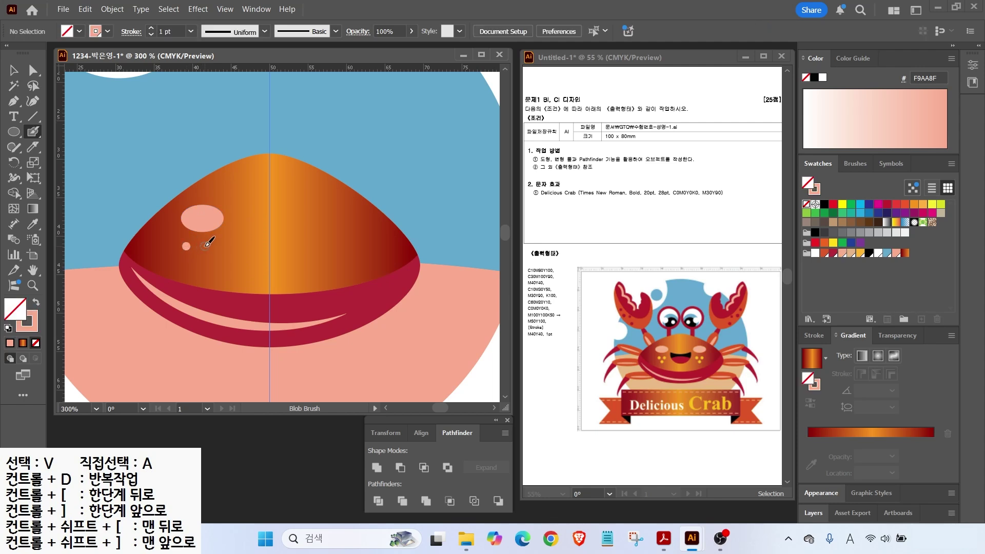
pyautogui.click(194, 259)
pyautogui.hotkey('ctrl', '2')
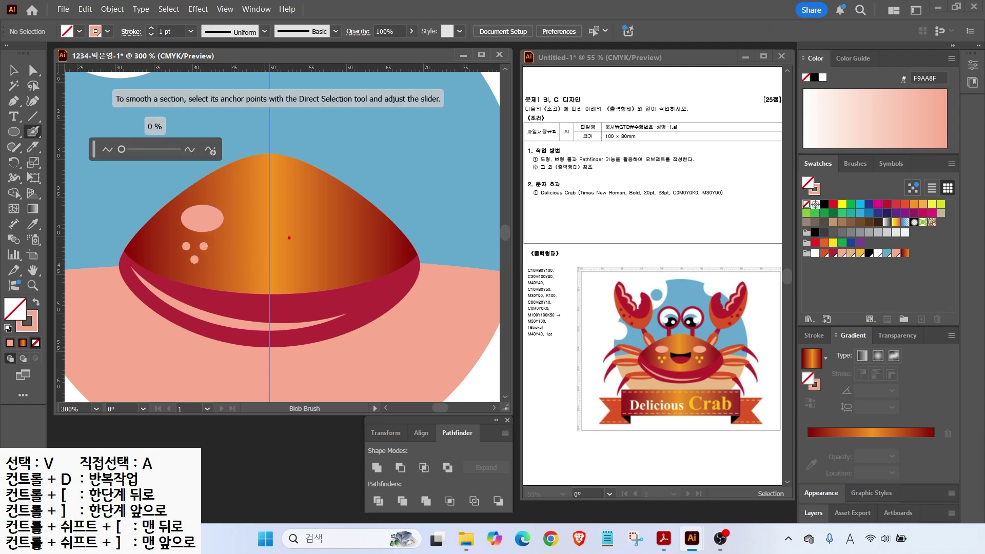
pyautogui.moveTo(270, 207)
pyautogui.mouseDown()
pyautogui.moveTo(274, 261)
pyautogui.moveTo(298, 262)
pyautogui.mouseUp()
pyautogui.moveTo(324, 178); pyautogui.dragTo(305, 291)
pyautogui.moveTo(337, 207)
pyautogui.mouseDown()
pyautogui.moveTo(362, 208)
pyautogui.moveTo(342, 253)
pyautogui.mouseUp()
pyautogui.press('Escape')
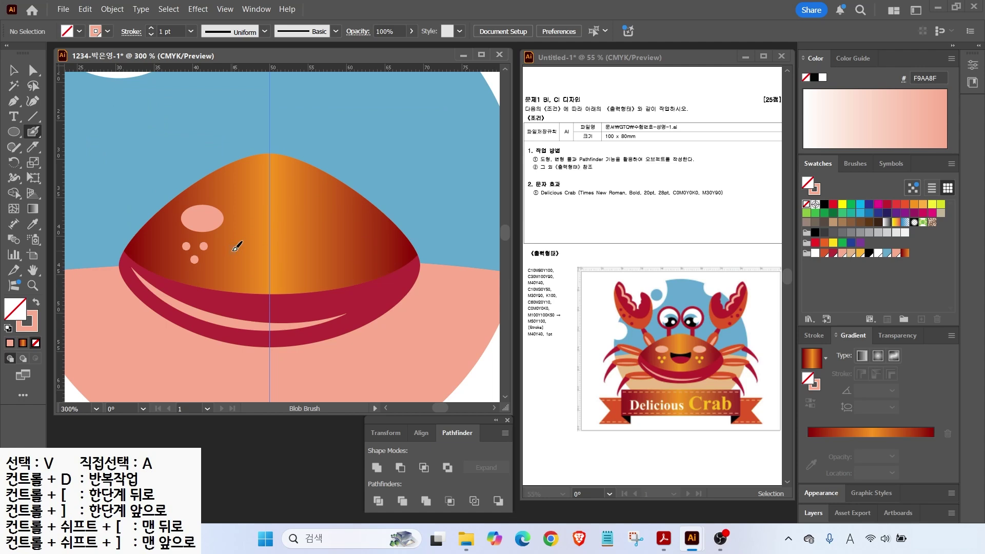
# Step: Color the three dots yellow FDB933, nudge them right, and draw a circle near the shell's centre
pyautogui.press('v')
pyautogui.click(187, 247)
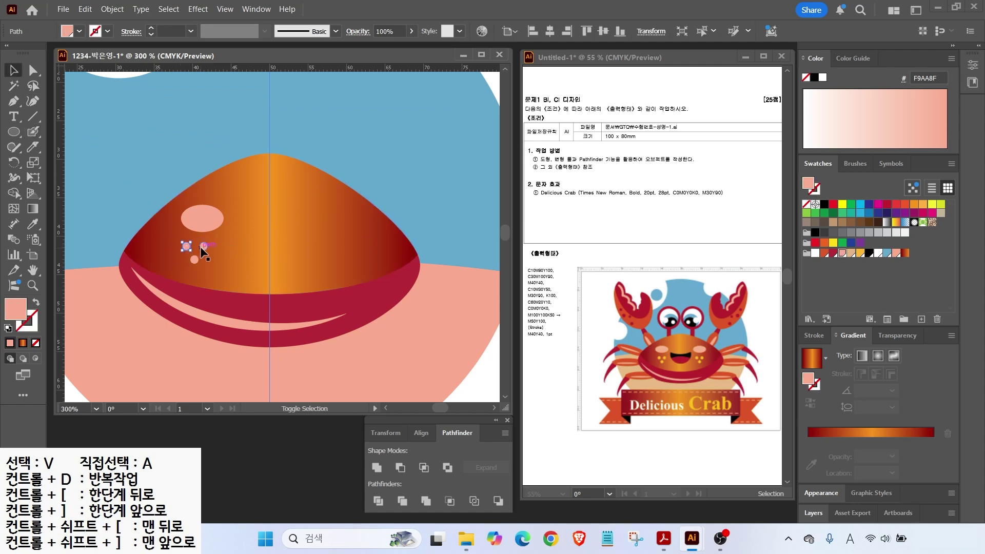
pyautogui.keyDown('shift'); pyautogui.click(203, 247); pyautogui.keyUp('shift')
pyautogui.keyDown('shift'); pyautogui.click(194, 259); pyautogui.keyUp('shift')
pyautogui.click(860, 253)
pyautogui.press('Right')
pyautogui.press('Right')
pyautogui.press('Right')
pyautogui.press('Right')
pyautogui.press('l')
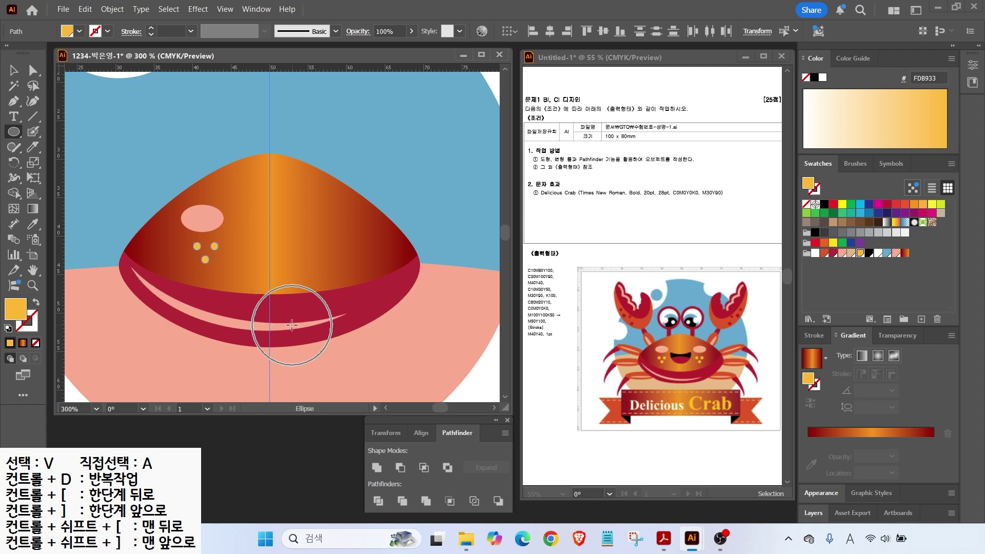
pyautogui.moveTo(247, 217); pyautogui.dragTo(306, 275)
# Step: Cut a flattened cyan ellipse copy from the black circle with Minus Front for a crescent smile
pyautogui.press('d')
pyautogui.hotkey('shift', 'x')
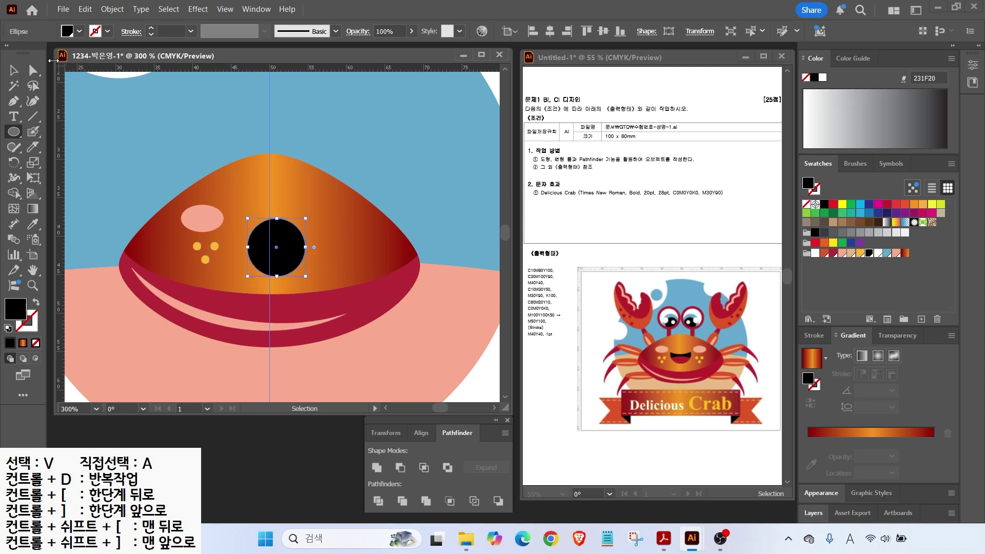
pyautogui.press('v')
pyautogui.moveTo(282, 242); pyautogui.dragTo(282, 216)
pyautogui.click(860, 204)
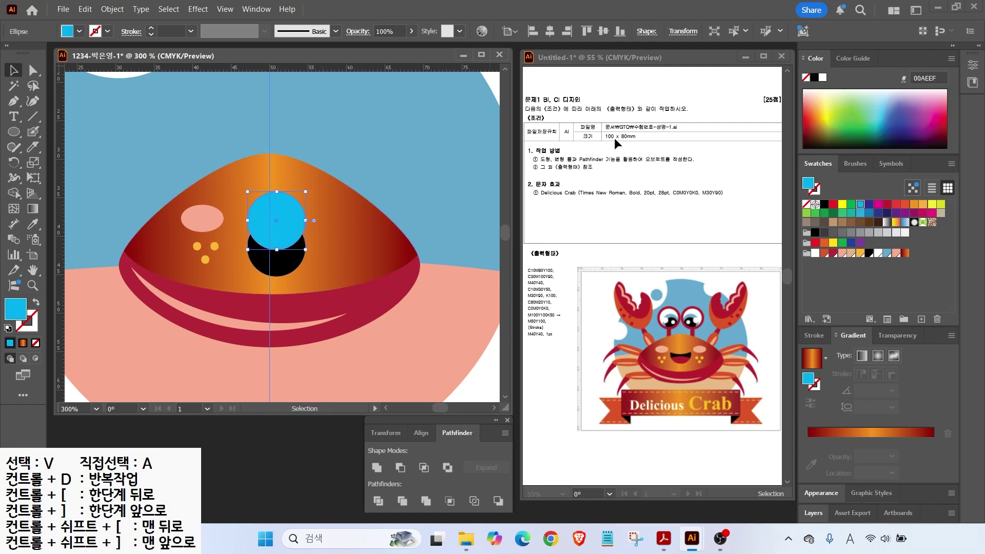
pyautogui.moveTo(305, 220); pyautogui.dragTo(234, 222)
pyautogui.moveTo(275, 249); pyautogui.dragTo(276, 242)
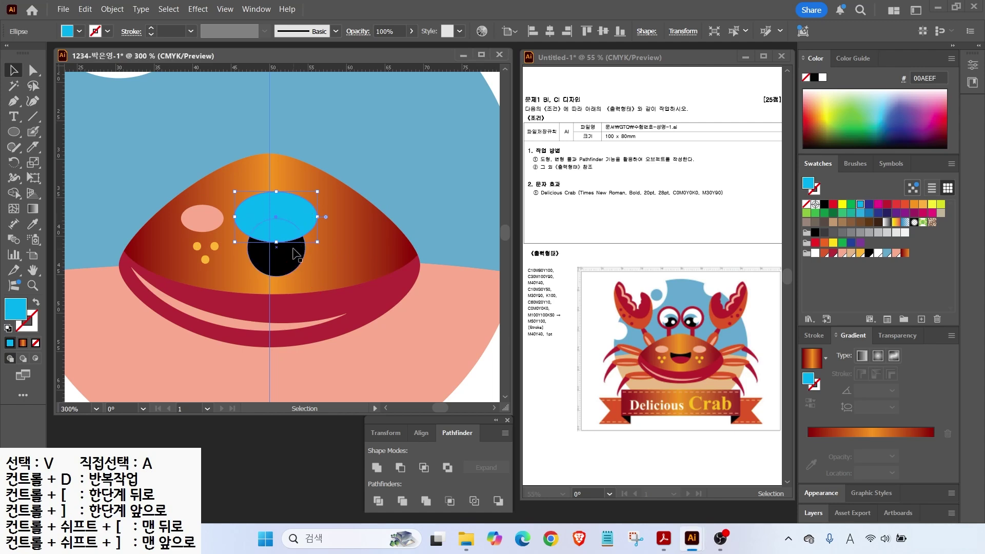
pyautogui.keyDown('shift'); pyautogui.click(297, 264); pyautogui.keyUp('shift')
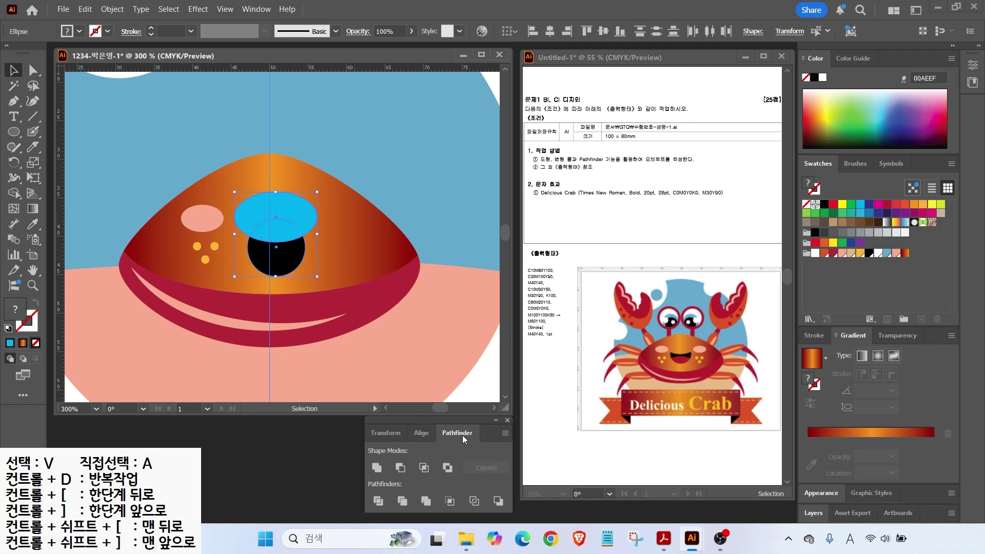
pyautogui.click(400, 467)
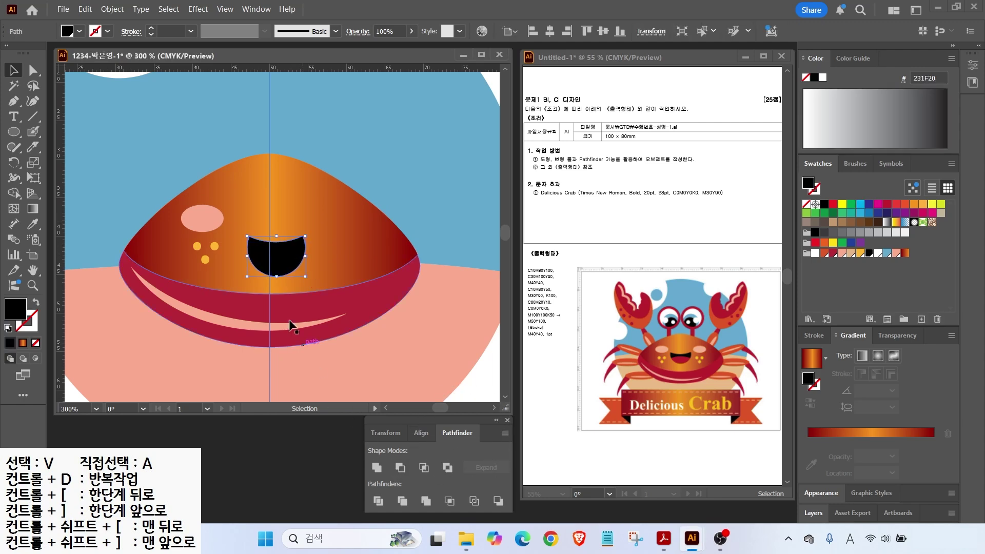
pyautogui.moveTo(286, 260); pyautogui.dragTo(279, 263)
# Step: Draw a white outlined circle over the lower mouth and Divide it with the smile
pyautogui.click(14, 131)
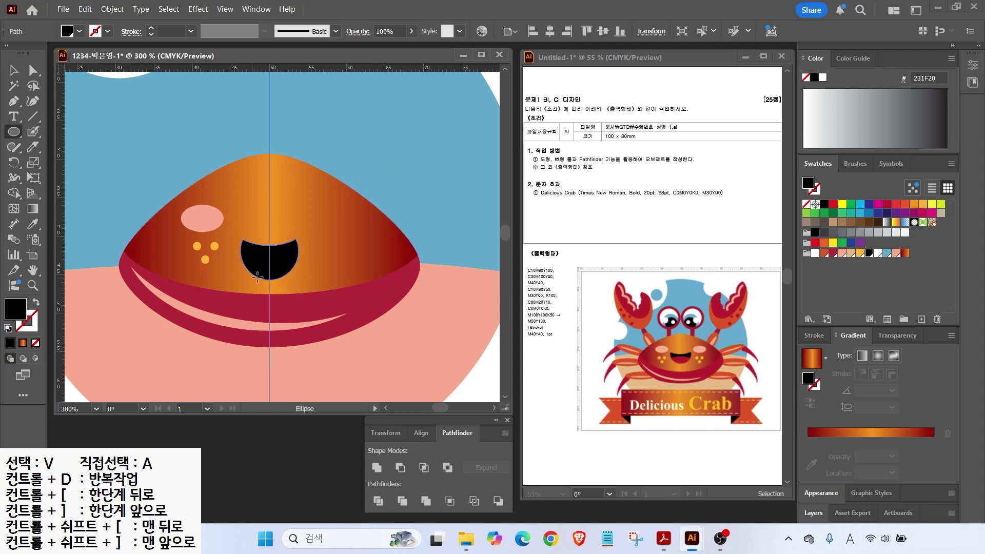
pyautogui.moveTo(241, 255); pyautogui.dragTo(296, 307)
pyautogui.press('v')
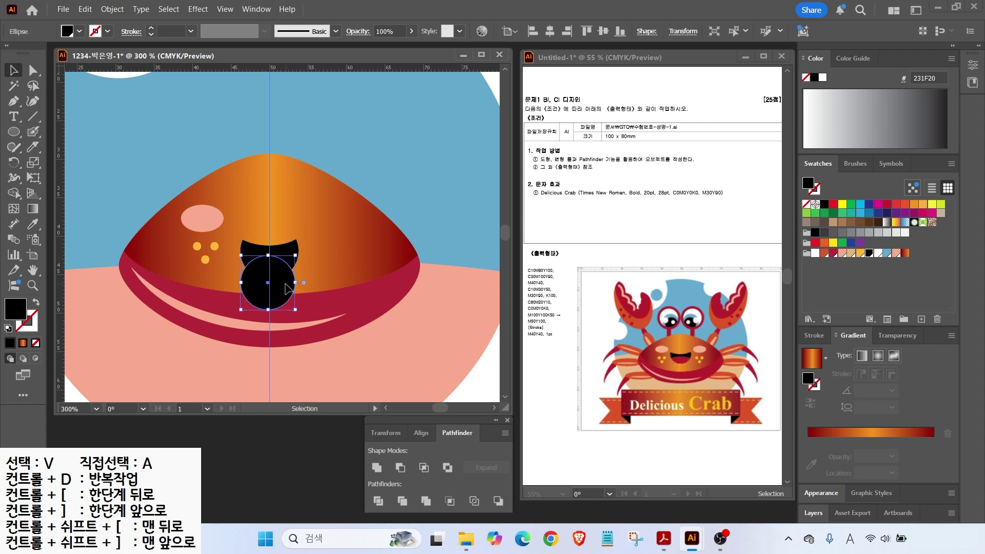
pyautogui.click(8, 328)
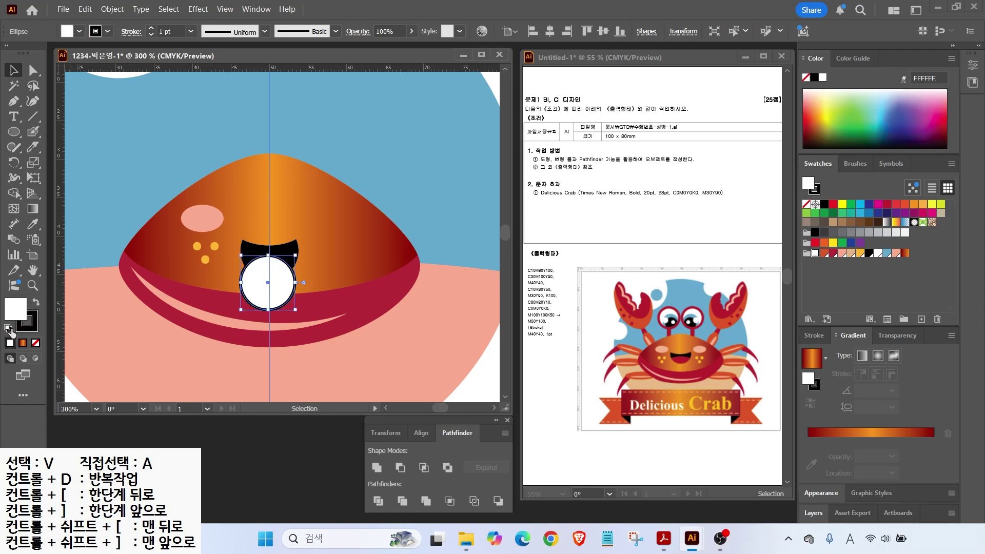
pyautogui.keyDown('shift'); pyautogui.click(295, 248); pyautogui.keyUp('shift')
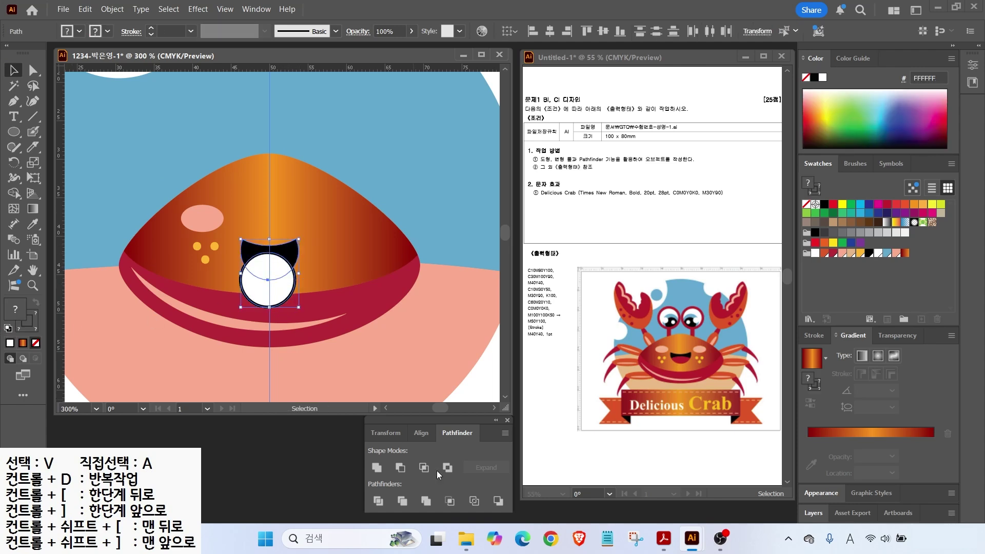
pyautogui.click(376, 500)
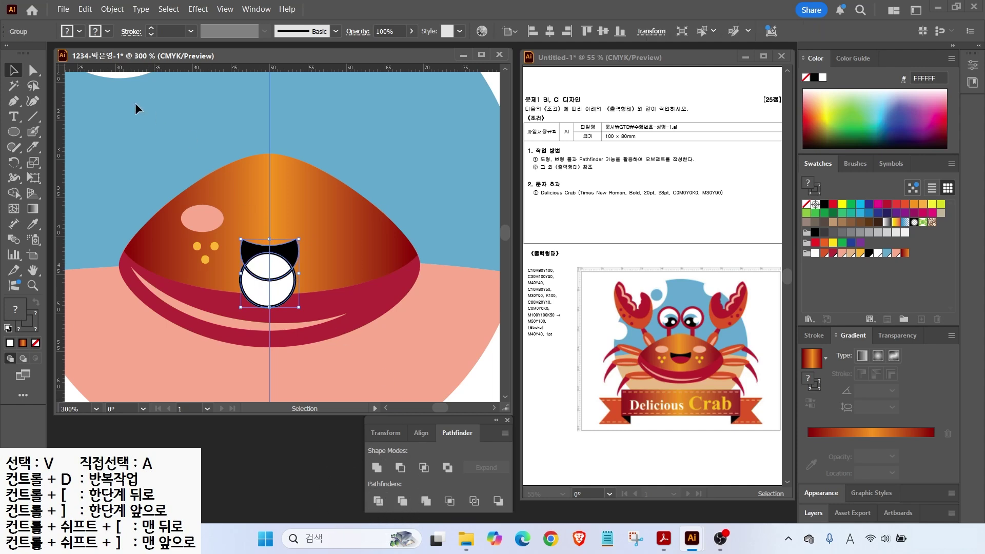
# Step: Delete the lower half-circle piece and fill the lens-shaped tongue crimson
pyautogui.click(33, 71)
pyautogui.click(308, 281)
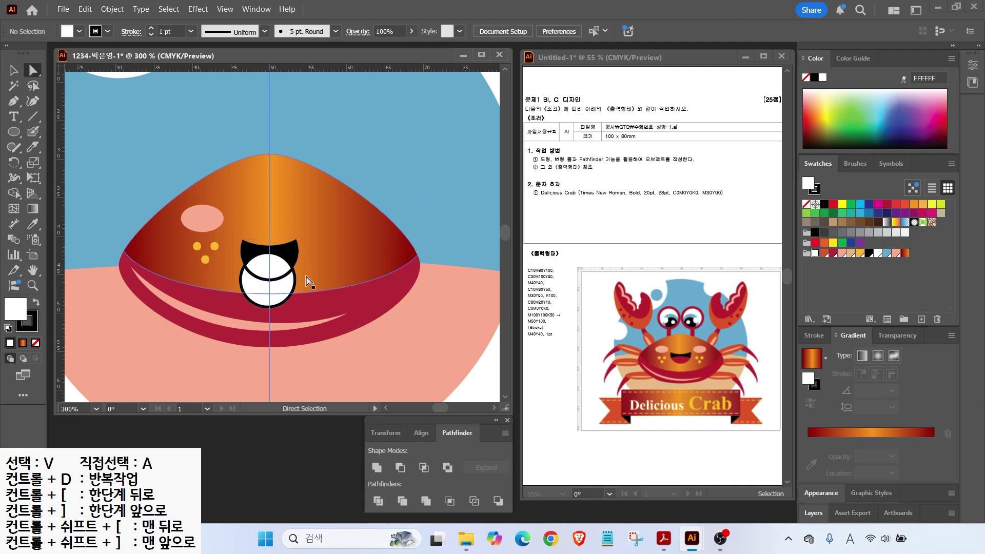
pyautogui.click(270, 292)
pyautogui.press('Delete')
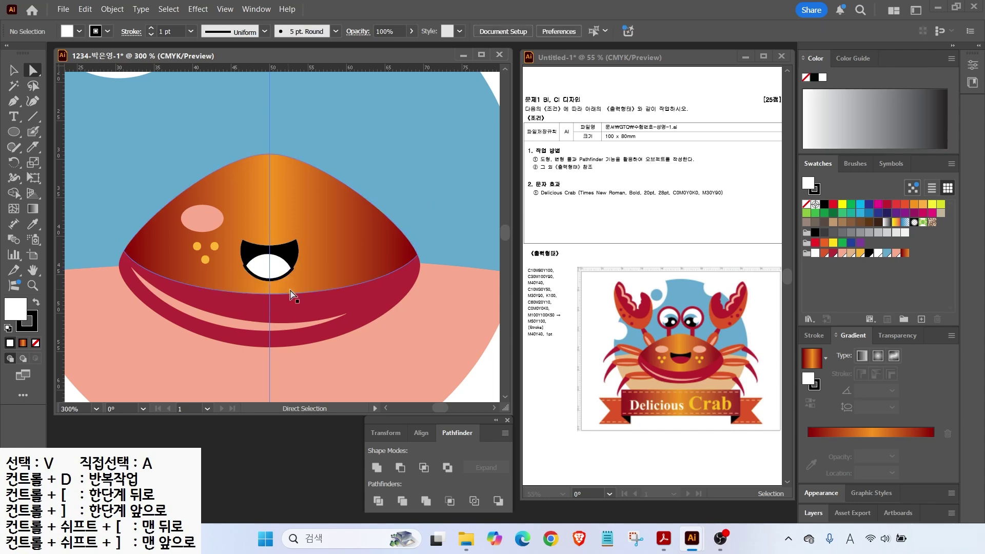
pyautogui.click(280, 269)
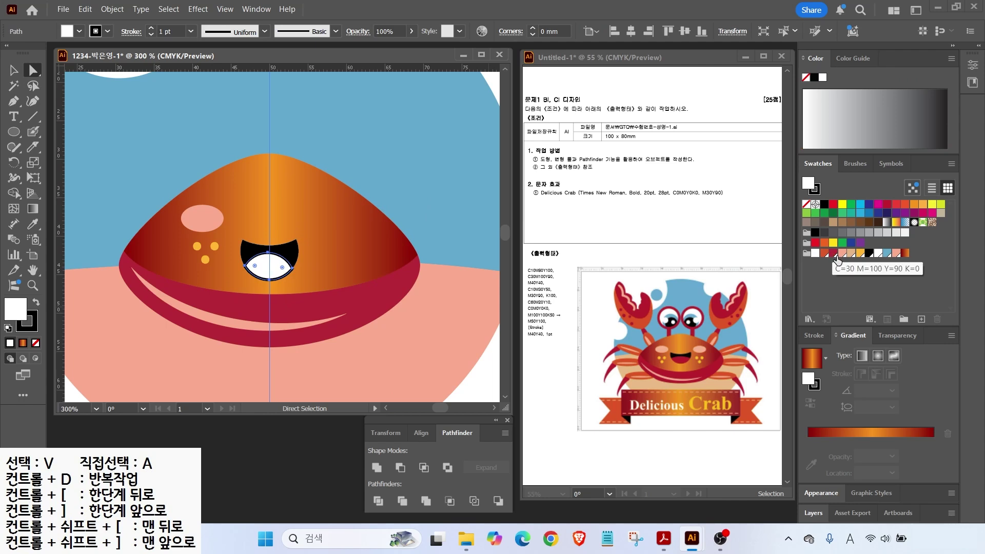
pyautogui.click(832, 253)
# Step: Nudge the mouth and tongue slightly up and right on the shell
pyautogui.press('v')
pyautogui.click(376, 200)
pyautogui.moveTo(282, 268); pyautogui.dragTo(283, 264)
pyautogui.click(335, 167)
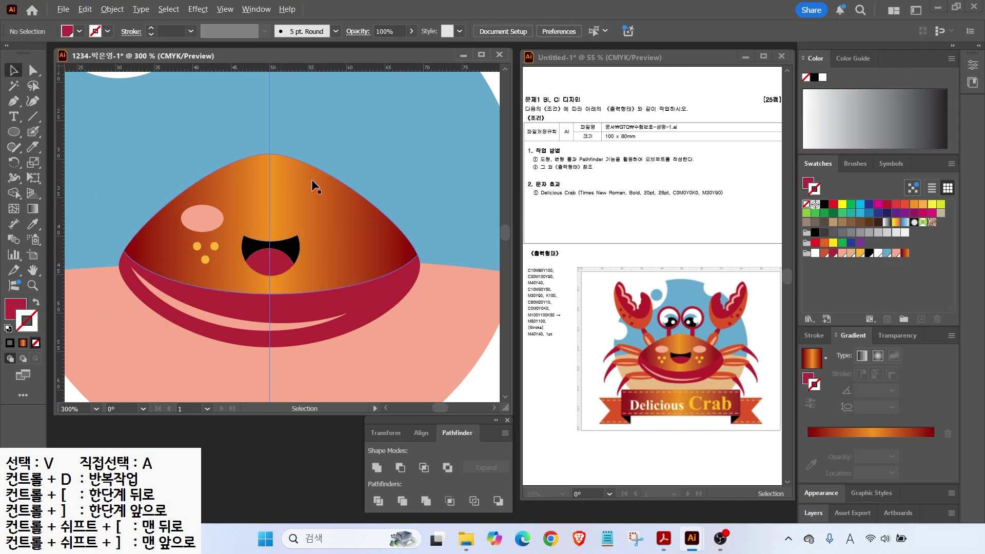
pyautogui.moveTo(311, 178); pyautogui.dragTo(361, 229)
pyautogui.press('l')
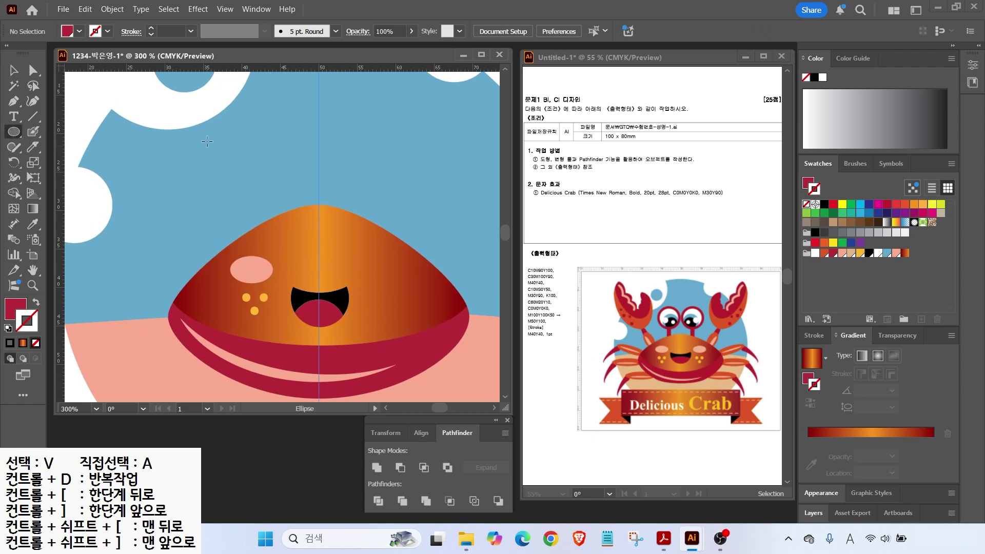
# Step: Draw a crimson circle above the shell and enlarge it for the eye
pyautogui.moveTo(206, 129)
pyautogui.mouseDown()
pyautogui.moveTo(257, 131)
pyautogui.moveTo(272, 200)
pyautogui.moveTo(307, 171)
pyautogui.mouseUp()
pyautogui.press('v')
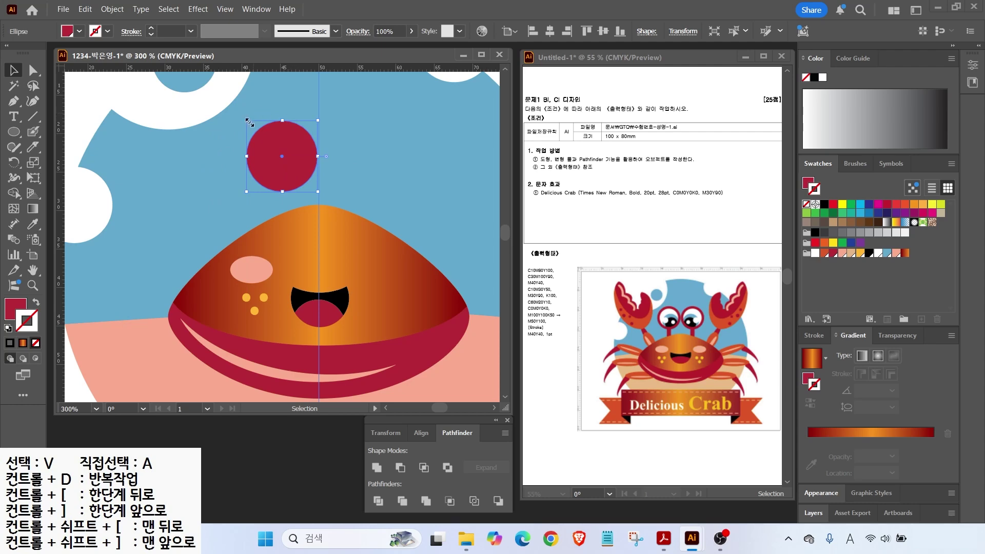
pyautogui.moveTo(247, 120); pyautogui.dragTo(227, 101)
# Step: Create a -1 mm Offset Path inner circle and fill it white
pyautogui.click(113, 9)
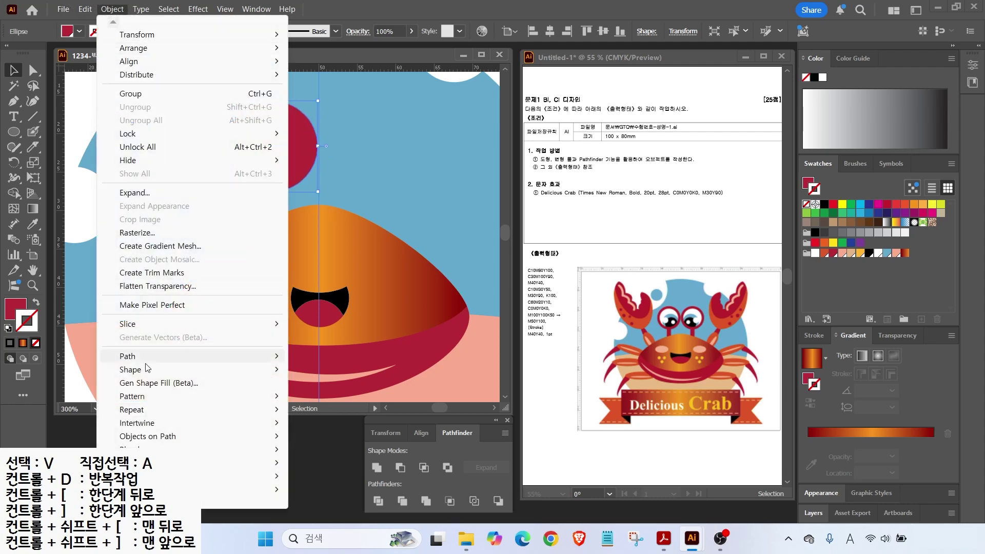
pyautogui.moveTo(132, 355)
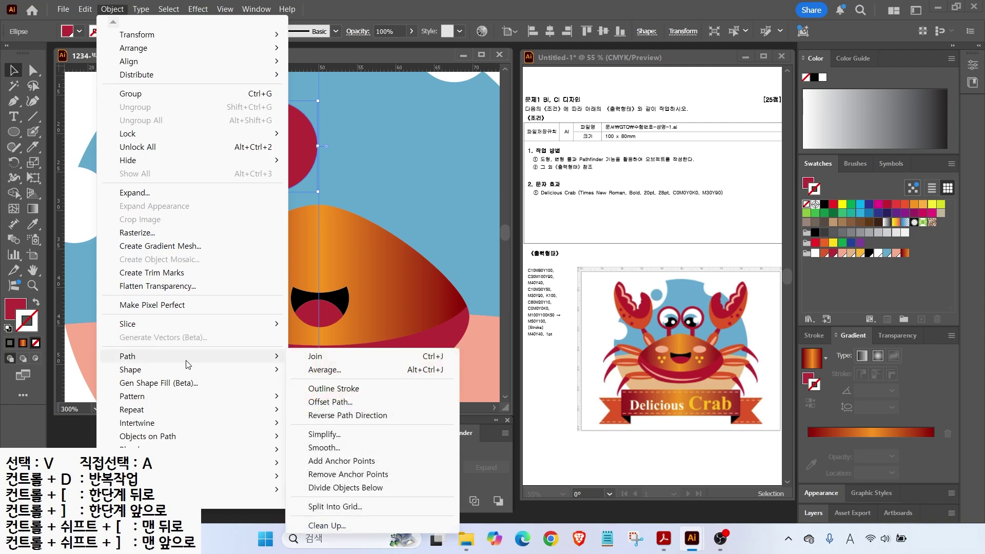
pyautogui.click(329, 403)
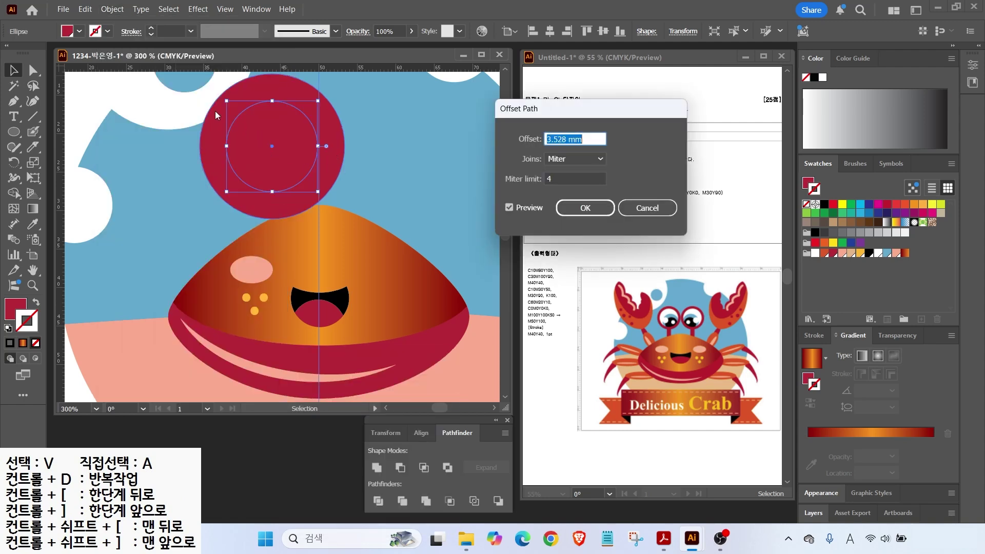
pyautogui.click(509, 207)
pyautogui.click(509, 207)
pyautogui.click(509, 207)
pyautogui.click(509, 207)
pyautogui.moveTo(587, 138); pyautogui.dragTo(402, 174)
pyautogui.write('-1')
pyautogui.click(510, 207)
pyautogui.click(509, 207)
pyautogui.click(510, 207)
pyautogui.click(510, 207)
pyautogui.click(584, 208)
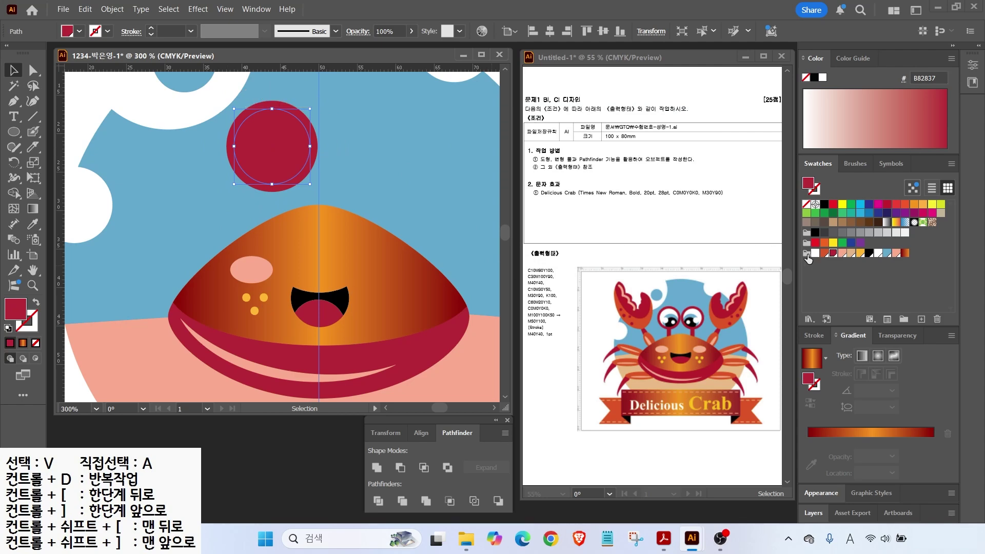
pyautogui.click(815, 253)
# Step: Draw a blue iris circle inside the white eye and a black pupil circle
pyautogui.click(14, 132)
pyautogui.moveTo(250, 125)
pyautogui.mouseDown()
pyautogui.moveTo(256, 154)
pyautogui.moveTo(320, 191)
pyautogui.mouseUp()
pyautogui.click(887, 253)
pyautogui.press('v')
pyautogui.moveTo(291, 144)
pyautogui.mouseDown()
pyautogui.moveTo(310, 188)
pyautogui.moveTo(288, 159)
pyautogui.mouseUp()
pyautogui.press('l')
pyautogui.click(868, 252)
# Step: Divide the pupil, iris and white circles, then delete the lower pupil piece
pyautogui.press('v')
pyautogui.keyDown('shift'); pyautogui.click(276, 133); pyautogui.keyUp('shift')
pyautogui.keyDown('shift'); pyautogui.click(264, 117); pyautogui.keyUp('shift')
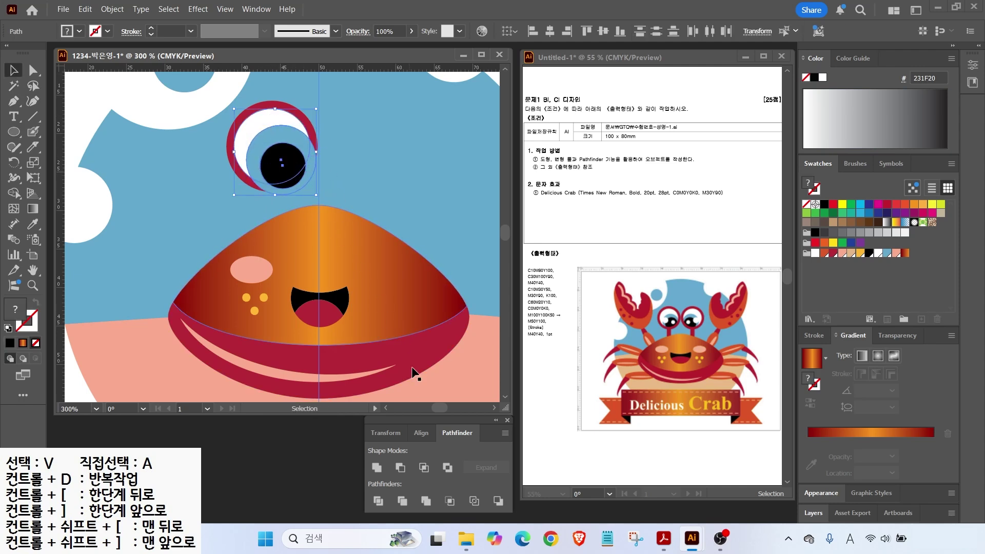
pyautogui.click(459, 432)
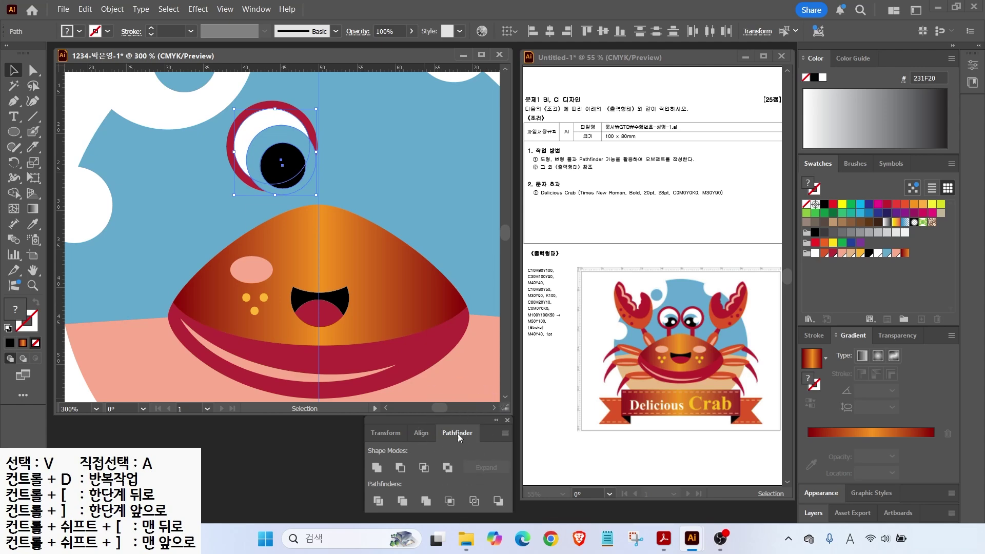
pyautogui.click(378, 501)
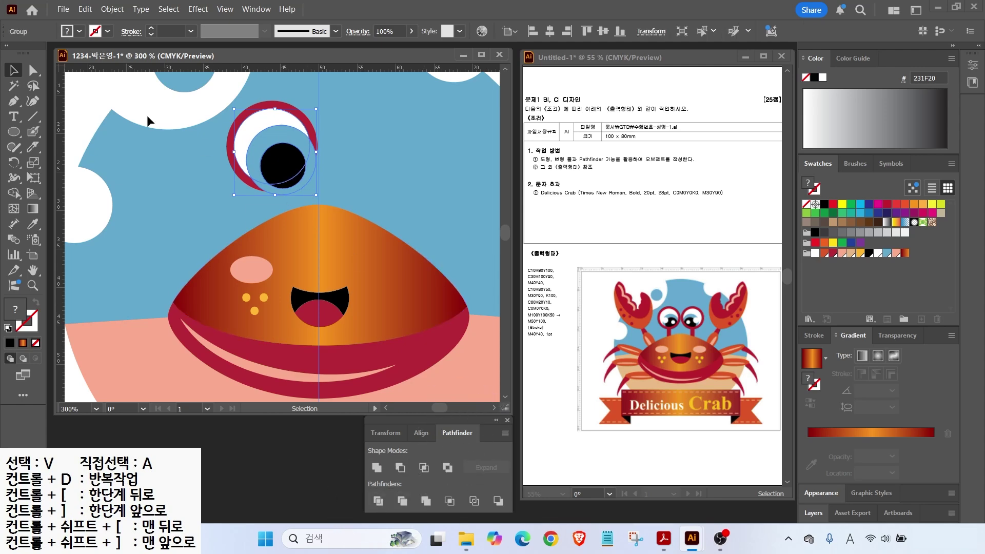
pyautogui.click(32, 70)
pyautogui.click(314, 188)
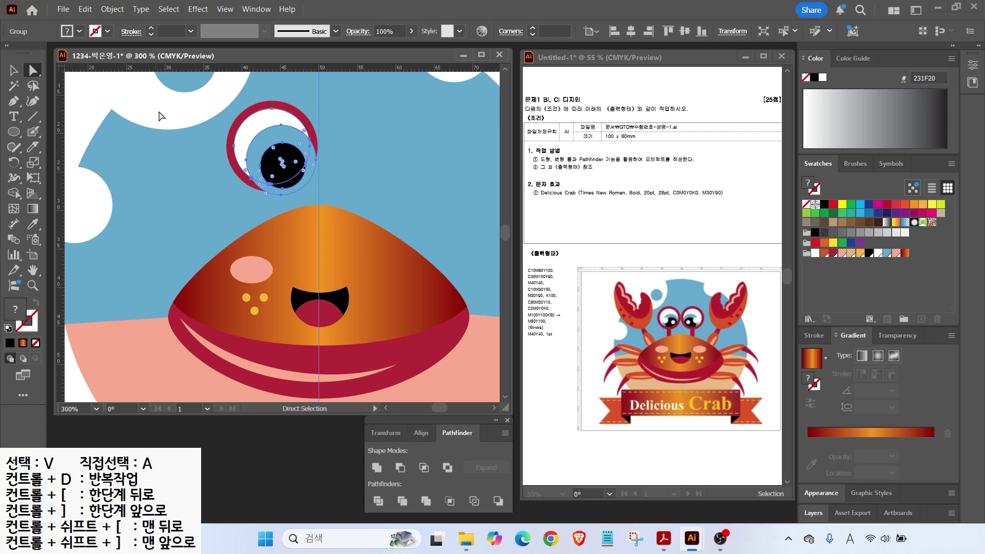
pyautogui.click(180, 156)
pyautogui.click(294, 184)
pyautogui.press('Delete')
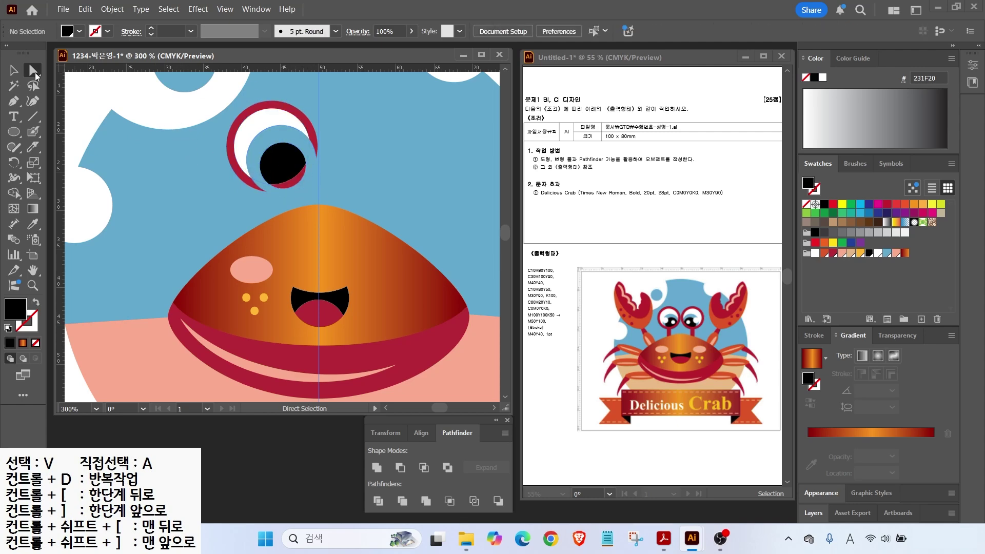
pyautogui.click(36, 74)
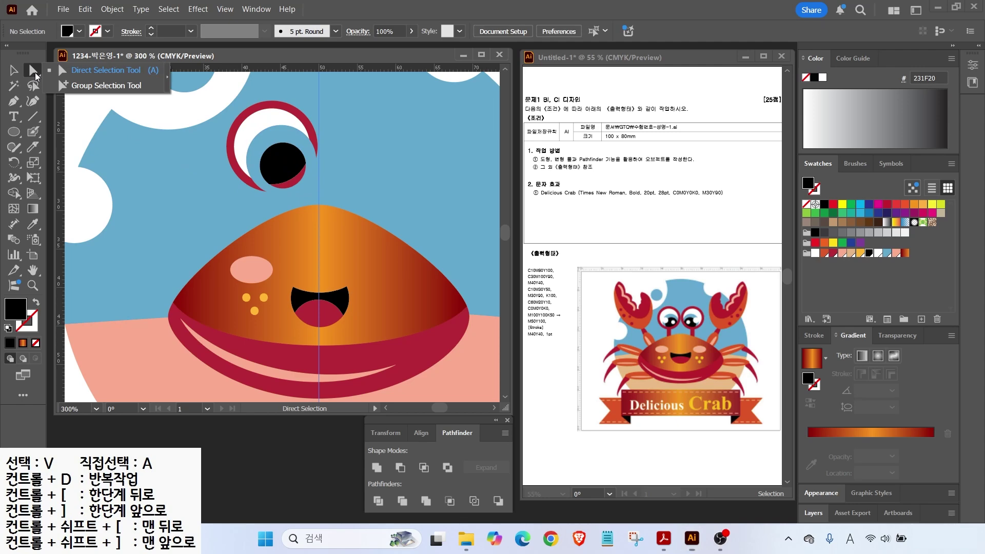
# Step: Add a small white highlight ellipse on the pupil
pyautogui.click(93, 87)
pyautogui.click(306, 189)
pyautogui.hotkey('ctrl', 'shift', 'a')
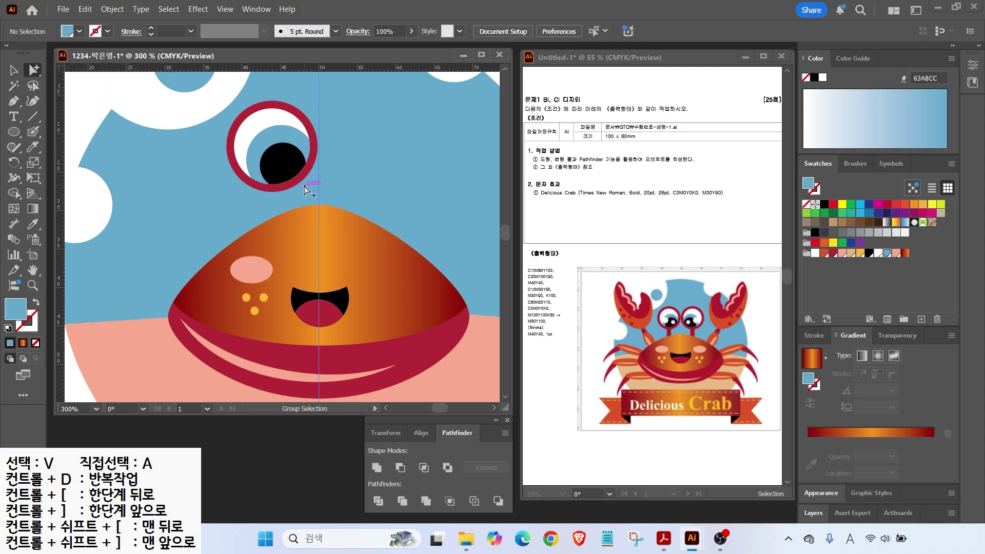
pyautogui.press('v')
pyautogui.press('l')
pyautogui.moveTo(250, 147); pyautogui.dragTo(273, 169)
pyautogui.click(814, 253)
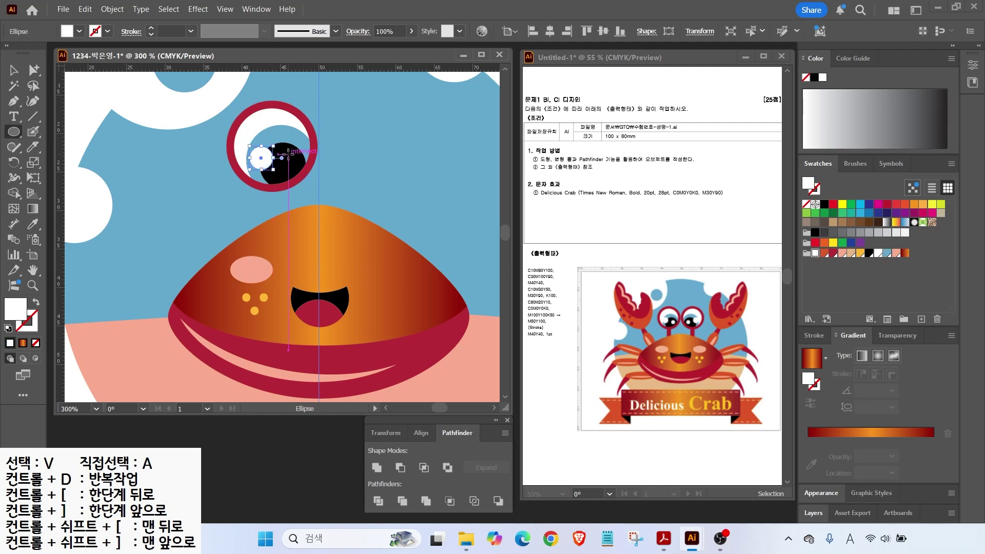
pyautogui.press('v')
pyautogui.hotkey('ctrl', 'shift', 'a')
# Step: Draw a B82837 crimson stalk rectangle below the eye and tuck it under the eye ring
pyautogui.click(290, 165)
pyautogui.moveTo(13, 131); pyautogui.dragTo(57, 130)
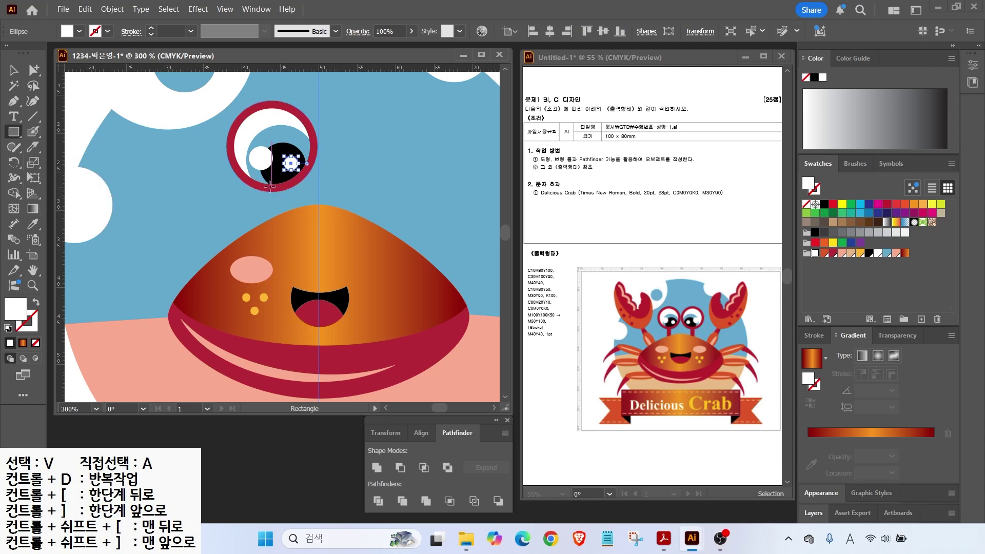
pyautogui.moveTo(272, 187); pyautogui.dragTo(283, 228)
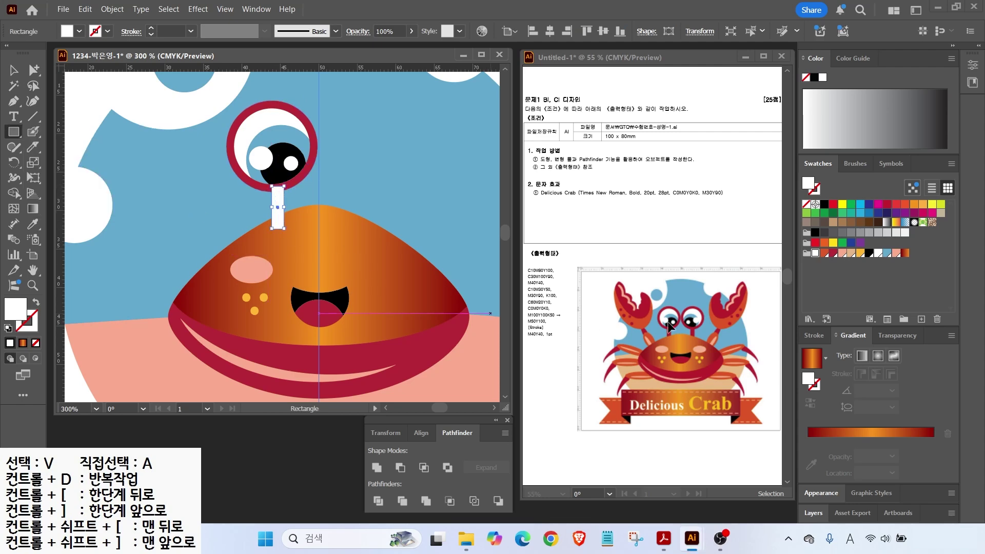
pyautogui.click(831, 253)
pyautogui.press('v')
pyautogui.moveTo(275, 196); pyautogui.dragTo(276, 221)
pyautogui.hotkey('ctrl', '-')
pyautogui.click(14, 132)
pyautogui.click(78, 163)
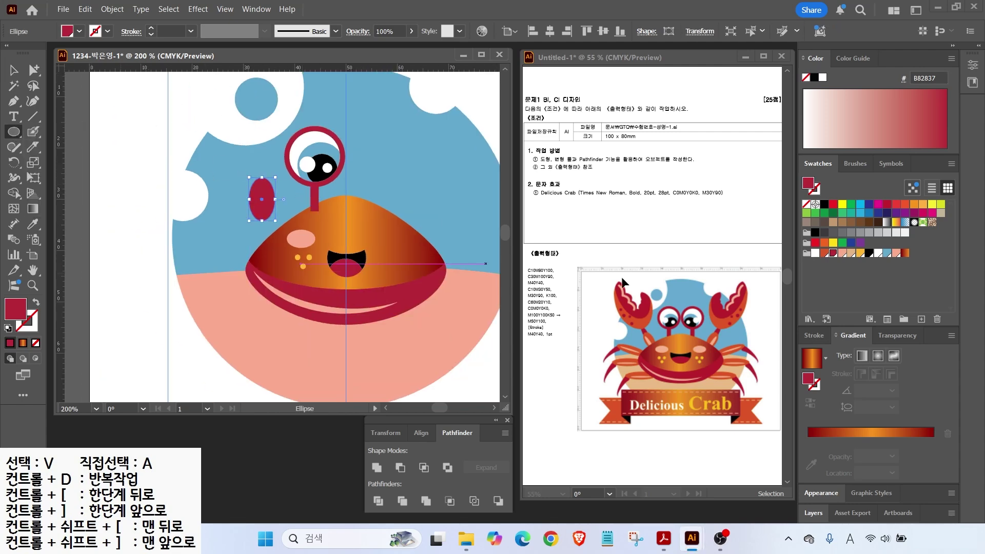
# Step: Fill the claw ellipse DD5928 orange-red and draw a pink F9AA8F ellipse inside it
pyautogui.click(824, 253)
pyautogui.hotkey('ctrl', '+')
pyautogui.hotkey('ctrl', '+')
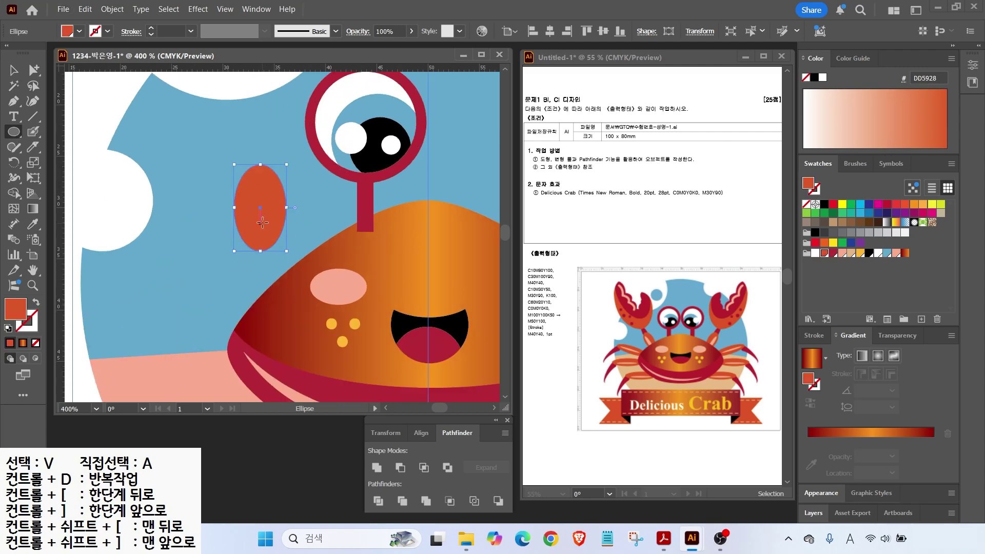
pyautogui.moveTo(258, 240); pyautogui.dragTo(259, 242)
pyautogui.click(841, 253)
# Step: Narrow and tilt both claw ellipses and position them beside the crab's body
pyautogui.press('v')
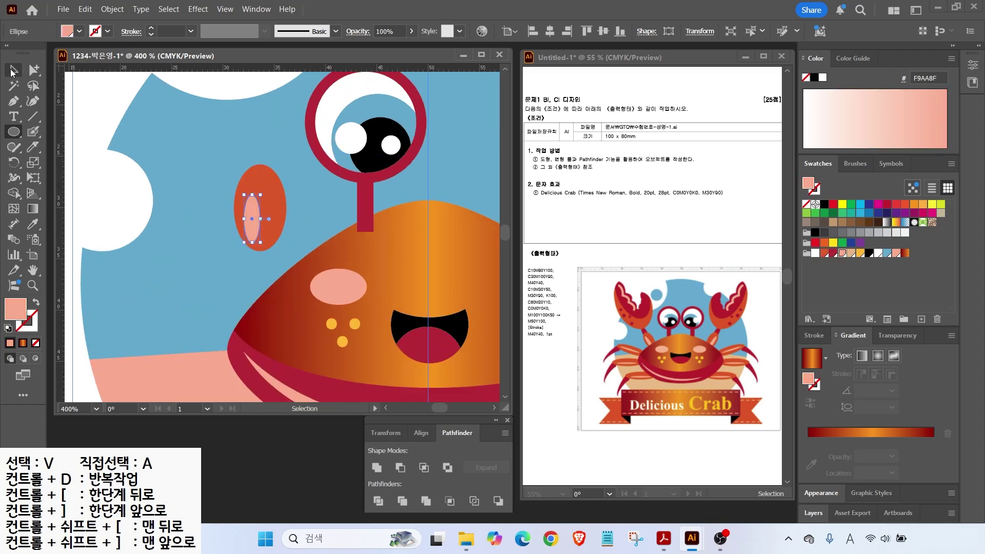
pyautogui.keyDown('shift'); pyautogui.click(268, 180); pyautogui.keyUp('shift')
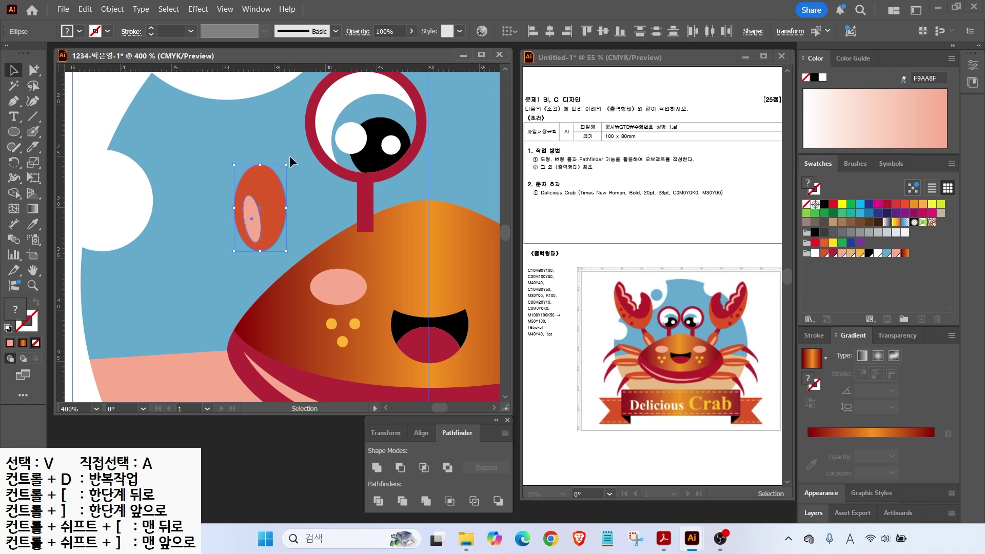
pyautogui.moveTo(287, 208); pyautogui.dragTo(280, 209)
pyautogui.moveTo(283, 162); pyautogui.dragTo(264, 155)
pyautogui.moveTo(265, 197); pyautogui.dragTo(291, 226)
pyautogui.moveTo(313, 193); pyautogui.dragTo(297, 192)
pyautogui.moveTo(289, 230); pyautogui.dragTo(280, 240)
pyautogui.moveTo(312, 207); pyautogui.dragTo(239, 185)
pyautogui.click(112, 138)
# Step: Make a crimson pincer copy above the claw
pyautogui.click(833, 253)
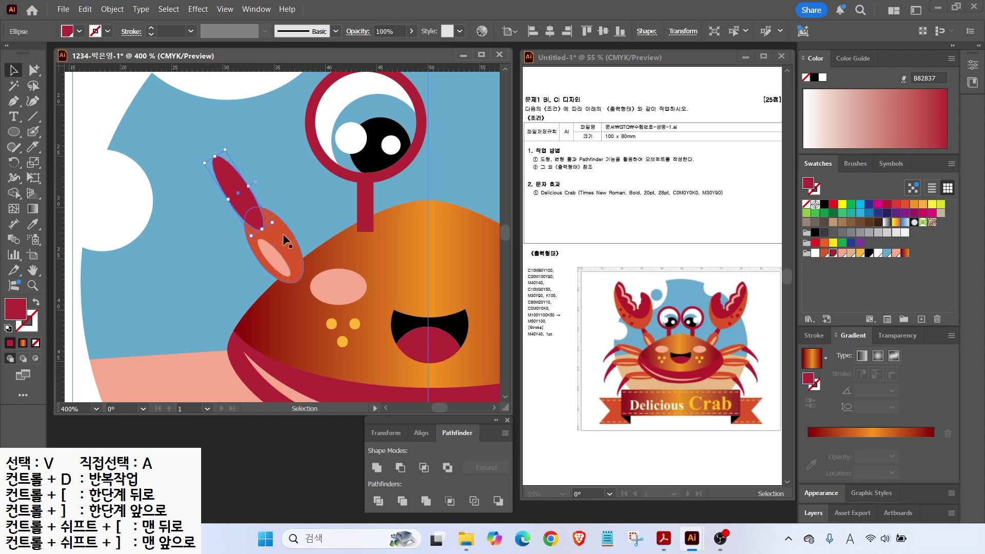
pyautogui.click(272, 245)
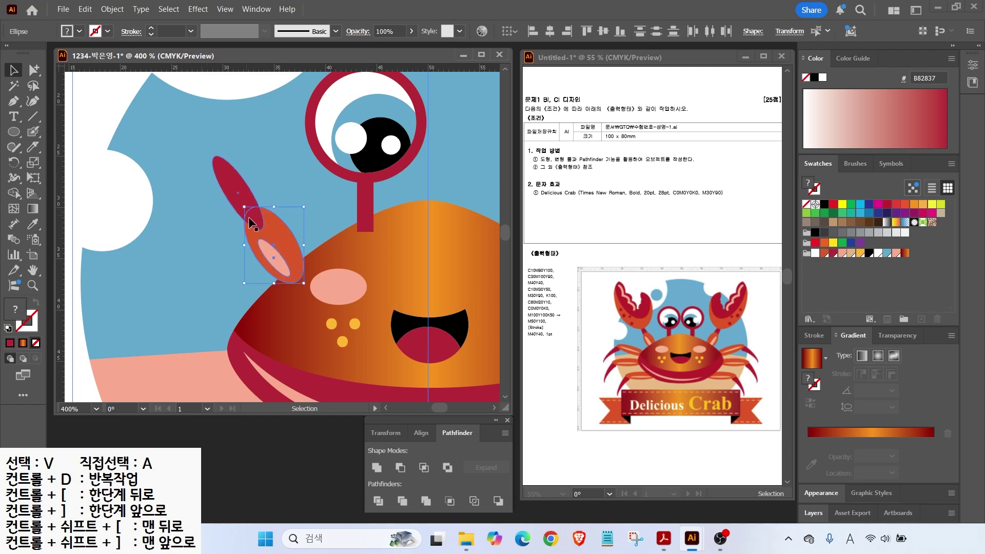
pyautogui.click(236, 257)
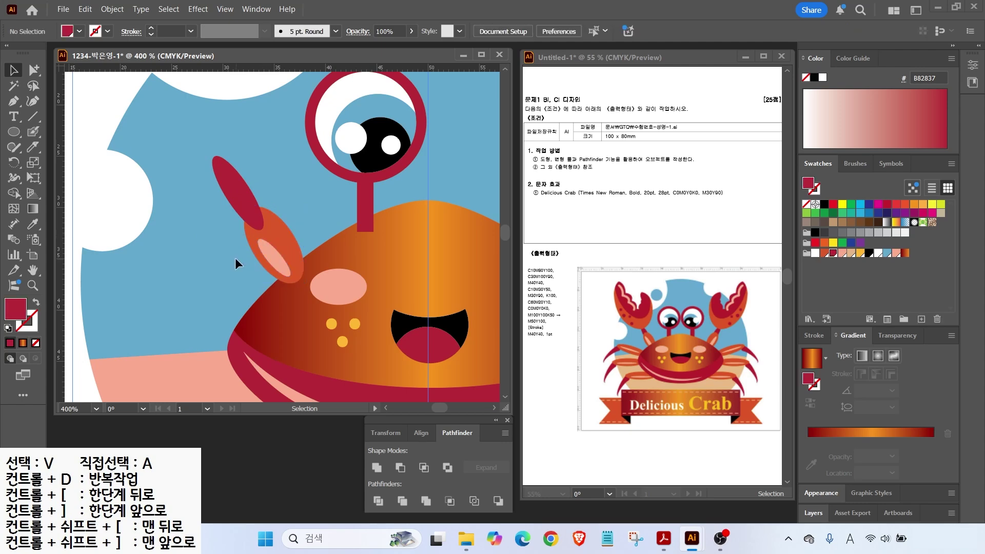
pyautogui.click(269, 244)
pyautogui.rightClick(273, 244)
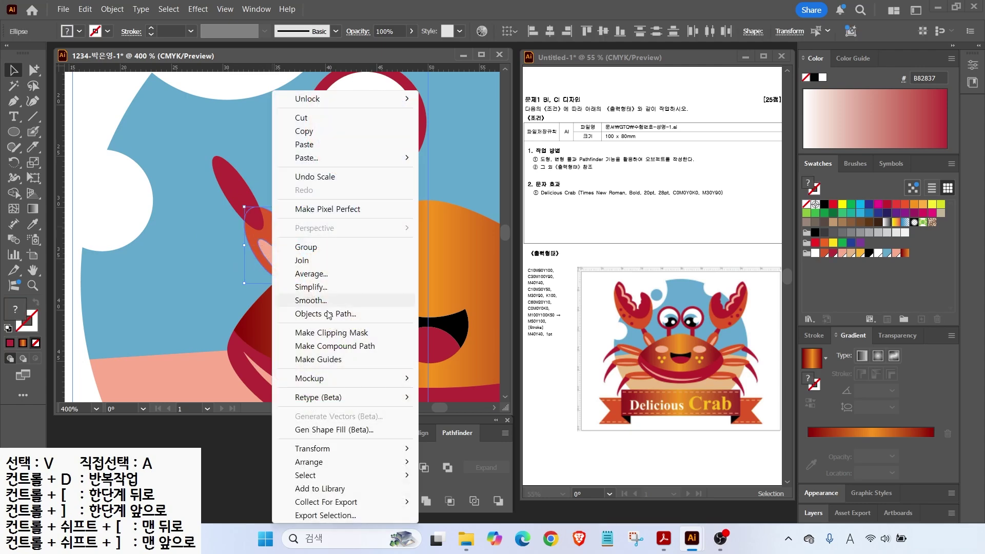
pyautogui.moveTo(322, 464)
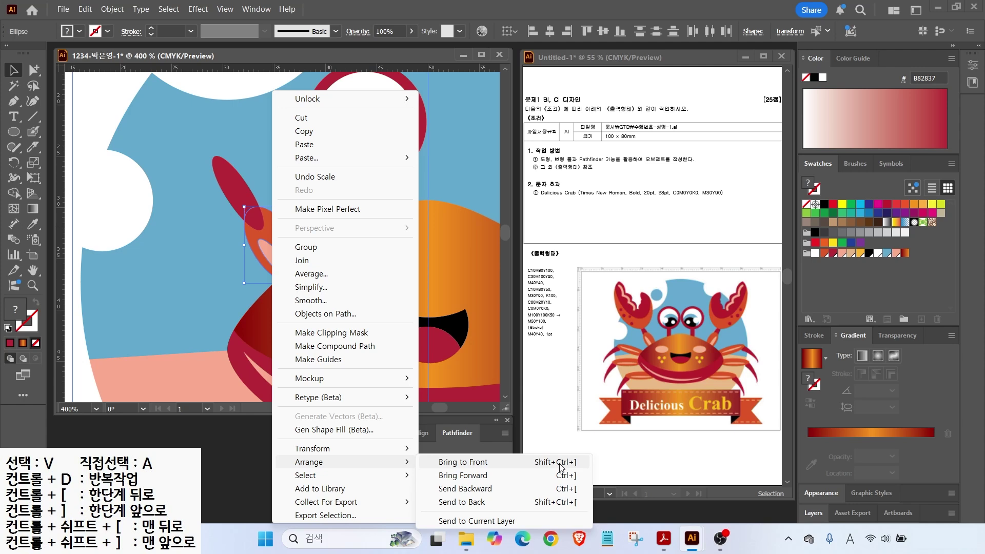
pyautogui.moveTo(561, 172); pyautogui.dragTo(579, 219)
pyautogui.moveTo(661, 156)
pyautogui.mouseDown()
pyautogui.moveTo(677, 195)
pyautogui.moveTo(661, 209)
pyautogui.mouseUp()
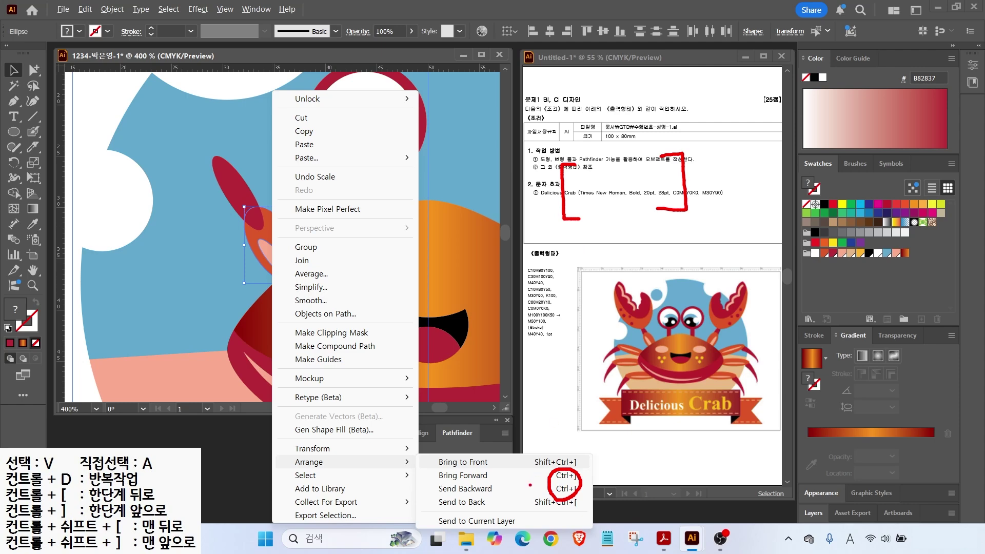
pyautogui.moveTo(548, 446); pyautogui.dragTo(581, 451)
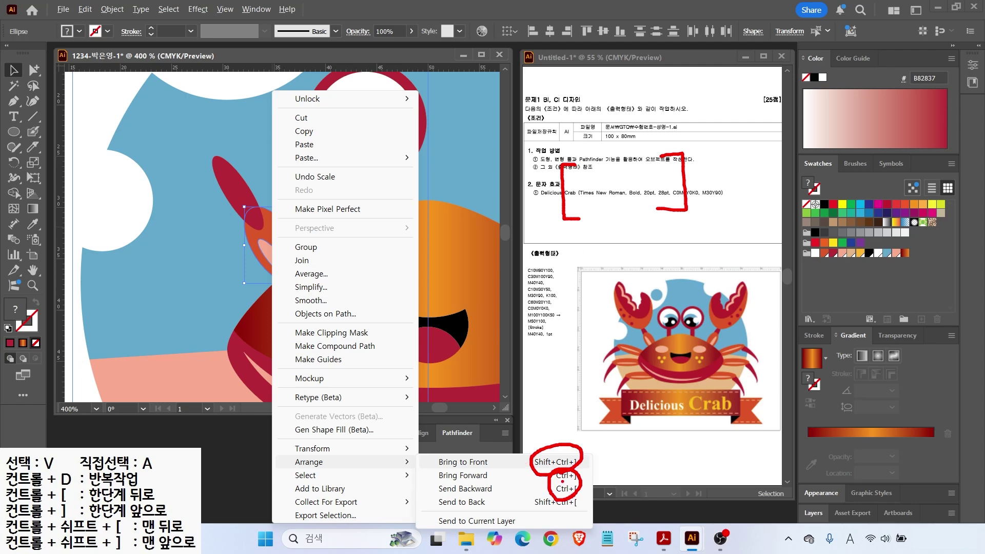
pyautogui.press('Escape')
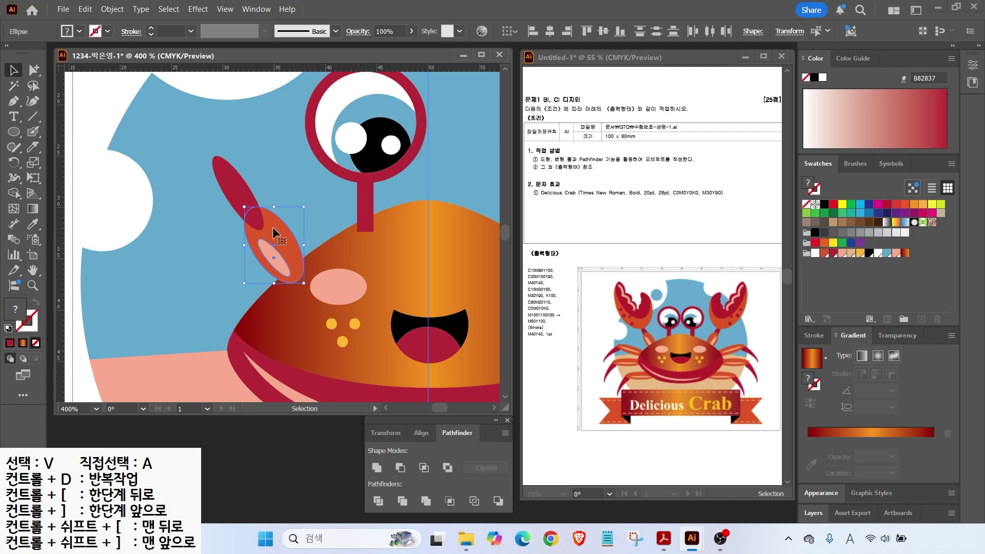
pyautogui.press('a')
# Step: Draw a large ellipse above the claw, sample the claw's orange onto it, and tilt it
pyautogui.click(237, 190)
pyautogui.press('v')
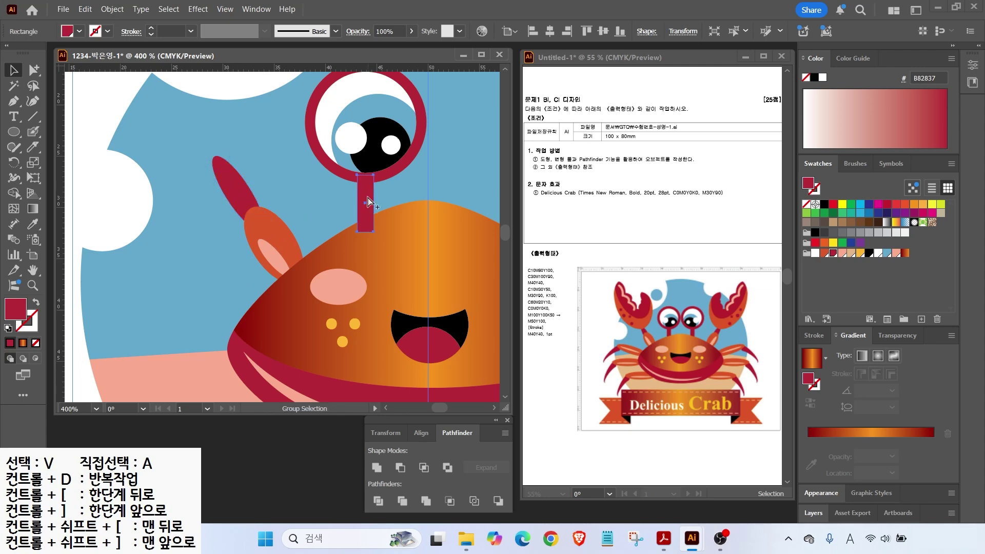
pyautogui.hotkey('ctrl', '-')
pyautogui.hotkey('ctrl', 'shift', 'a')
pyautogui.press('l')
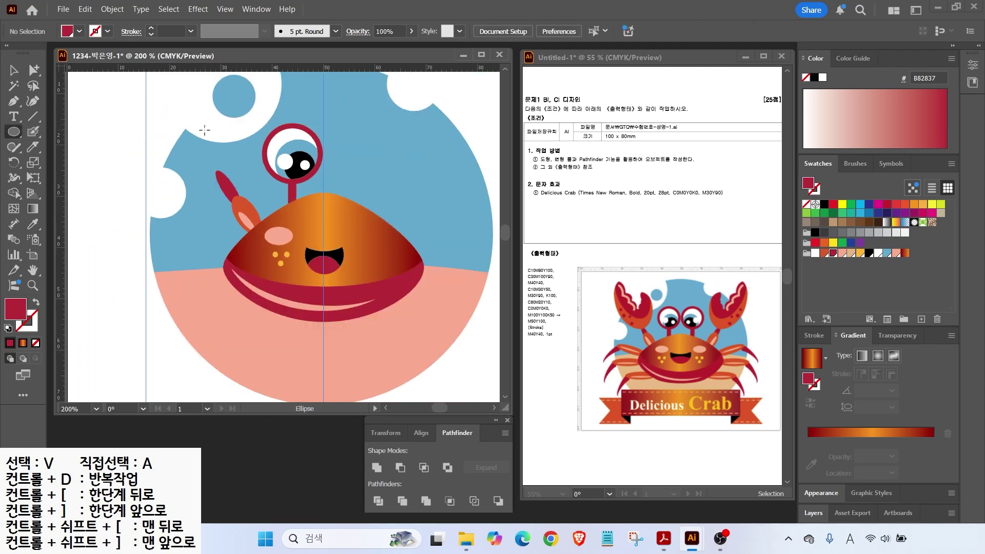
pyautogui.moveTo(164, 90); pyautogui.dragTo(226, 196)
pyautogui.press('i')
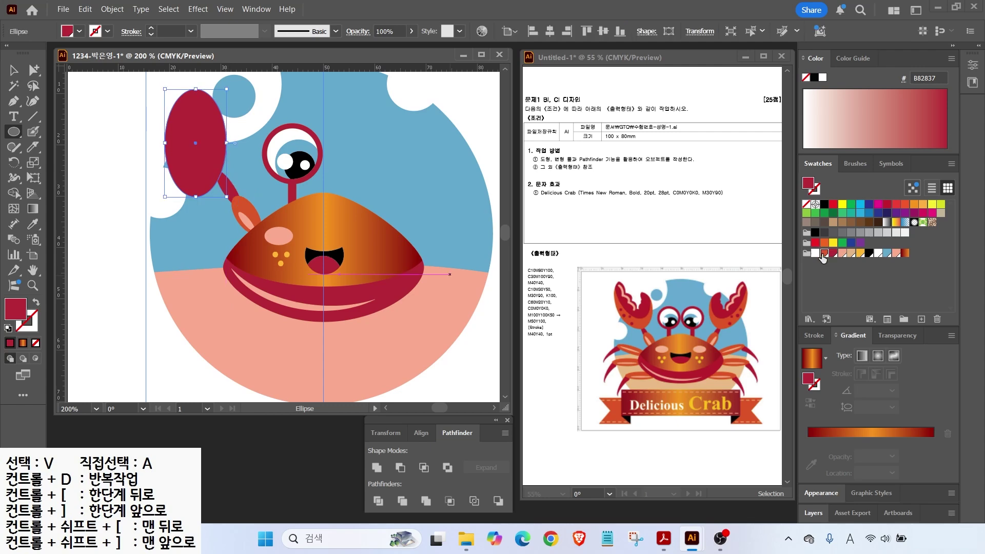
pyautogui.click(240, 211)
pyautogui.press('v')
pyautogui.moveTo(232, 83); pyautogui.dragTo(194, 81)
pyautogui.moveTo(201, 135); pyautogui.dragTo(206, 136)
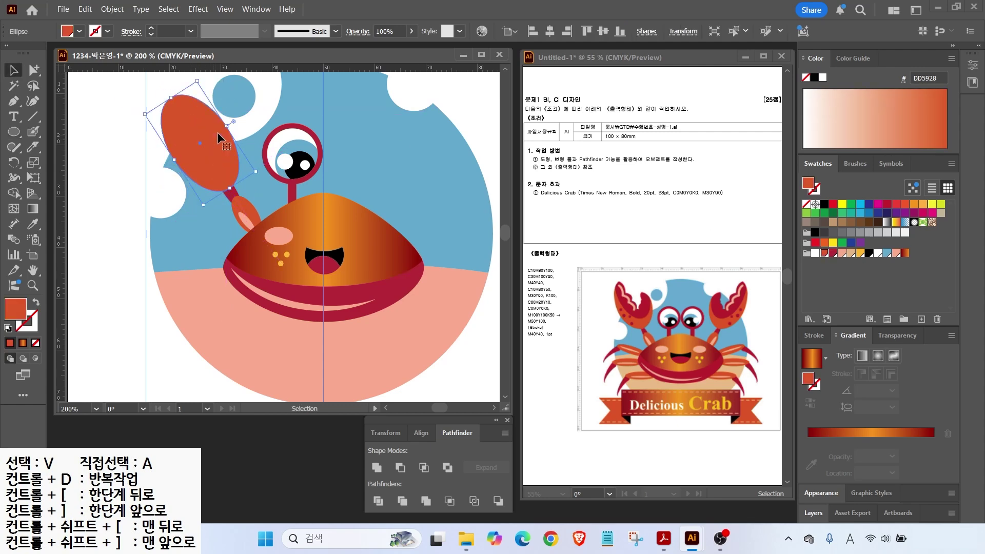
# Step: Copy the orange ellipse upward, fill the copy B82837, and Divide it with the orange ellipse
pyautogui.hotkey('ctrl', '+')
pyautogui.hotkey('ctrl', '+')
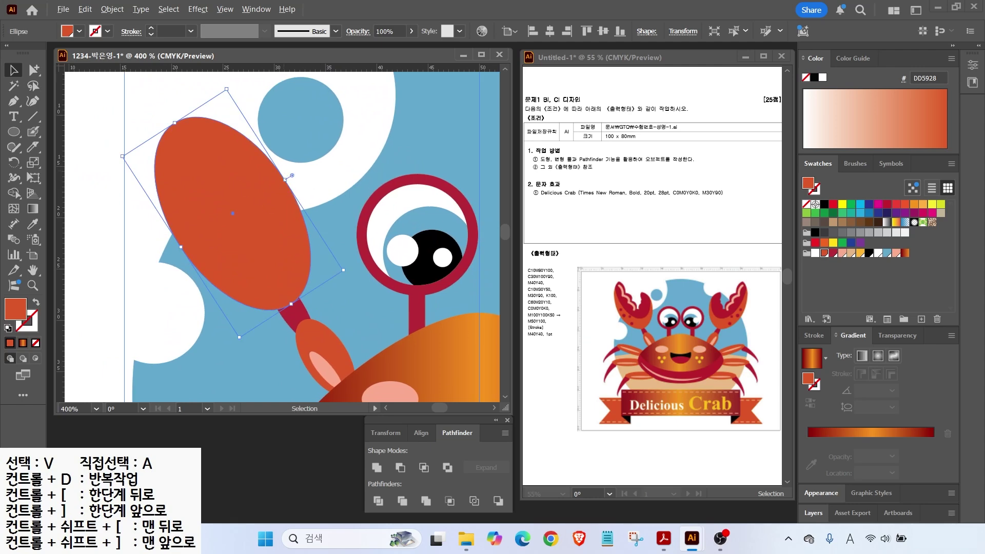
pyautogui.moveTo(600, 256); pyautogui.dragTo(625, 309)
pyautogui.press('Escape')
pyautogui.moveTo(224, 243); pyautogui.dragTo(220, 207)
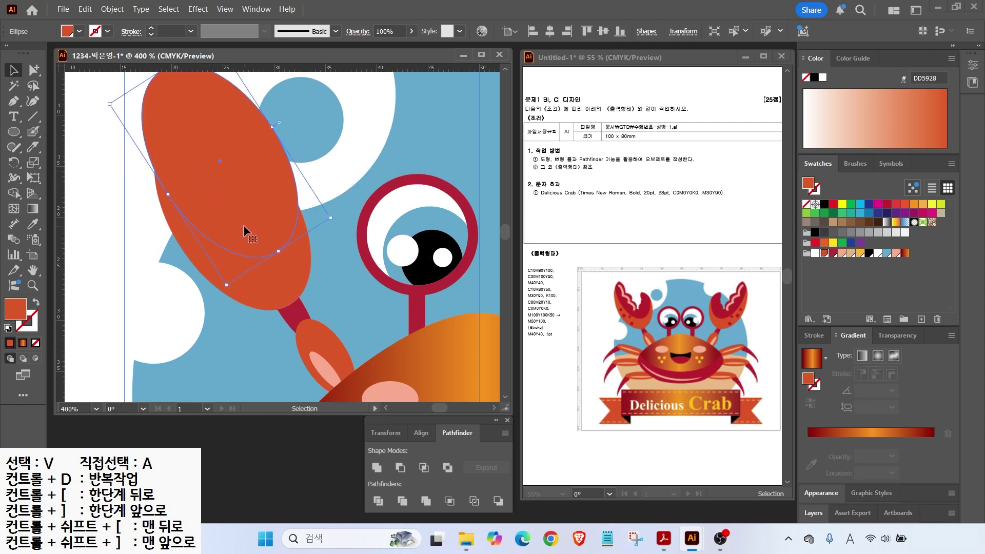
pyautogui.moveTo(243, 224); pyautogui.dragTo(244, 227)
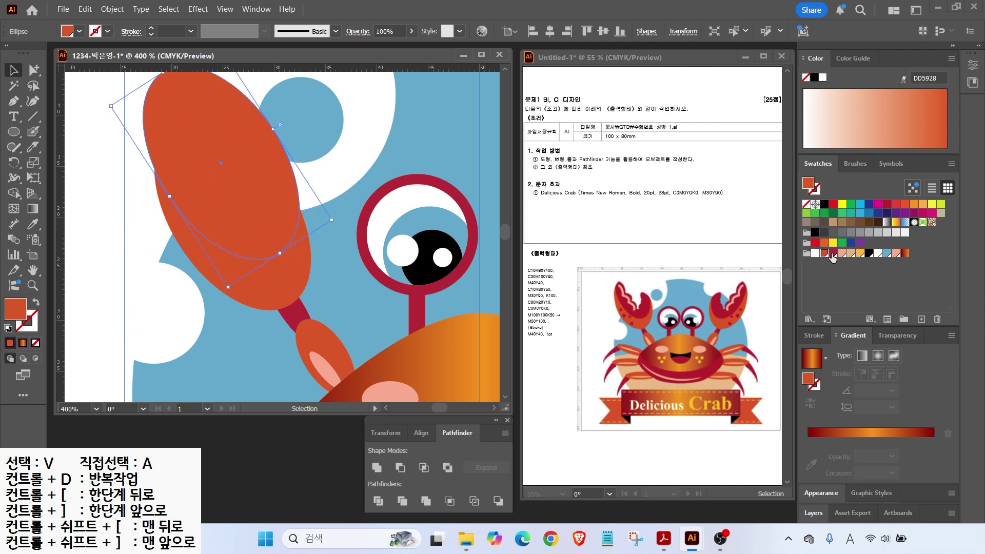
pyautogui.click(832, 253)
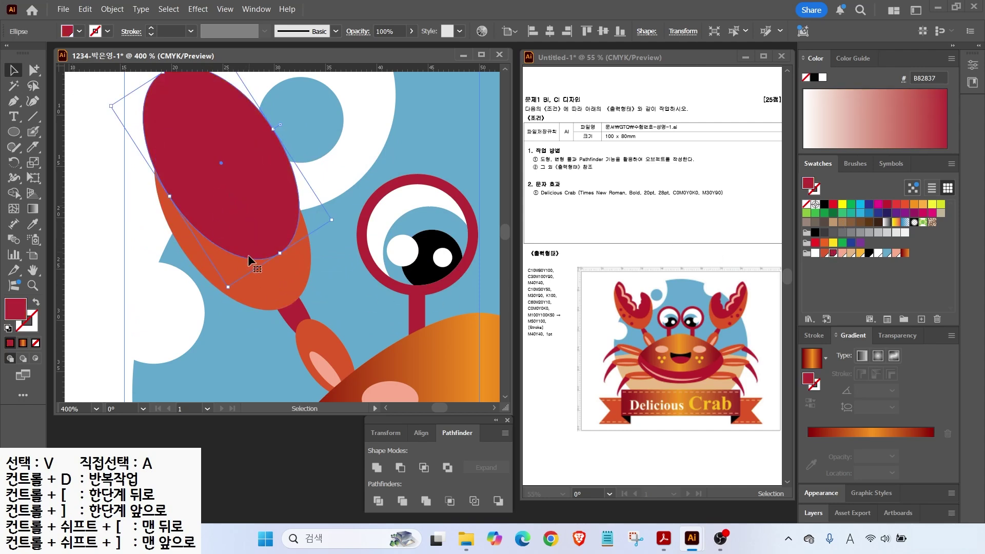
pyautogui.keyDown('shift'); pyautogui.click(260, 281); pyautogui.keyUp('shift')
pyautogui.click(377, 501)
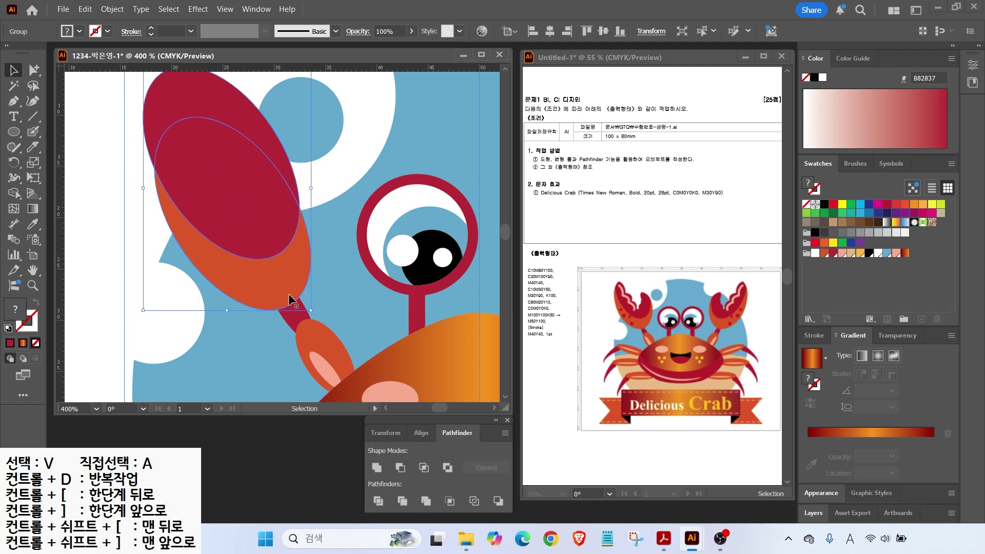
pyautogui.click(33, 70)
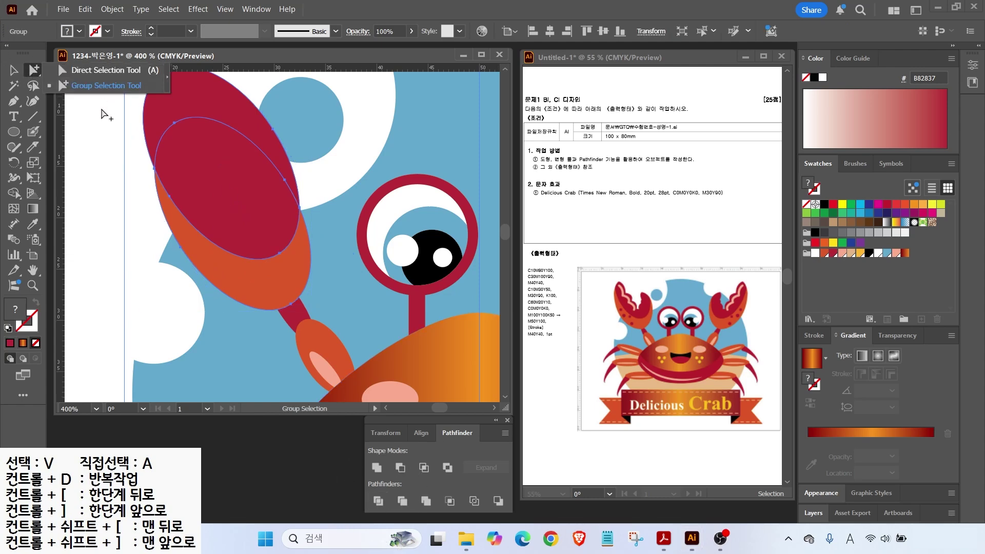
# Step: Delete the unwanted divided piece and select the dark red claw shape
pyautogui.click(182, 106)
pyautogui.press('Delete')
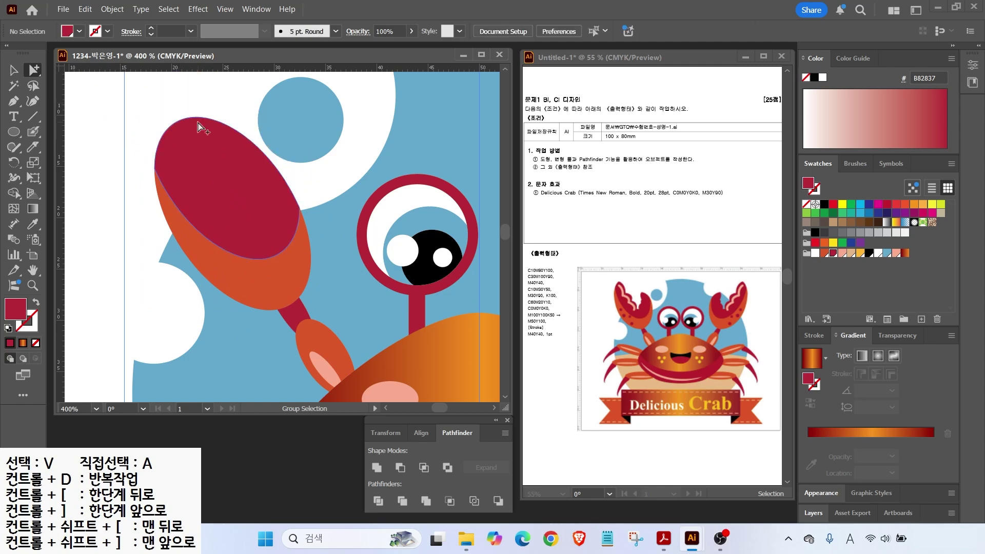
pyautogui.press('a')
pyautogui.press('Escape')
pyautogui.click(200, 160)
# Step: Erase a curved notch into the dark red claw tip with the Eraser
pyautogui.press('k')
pyautogui.hotkey('ctrl', 'alt')
pyautogui.moveTo(25, 148); pyautogui.dragTo(77, 146)
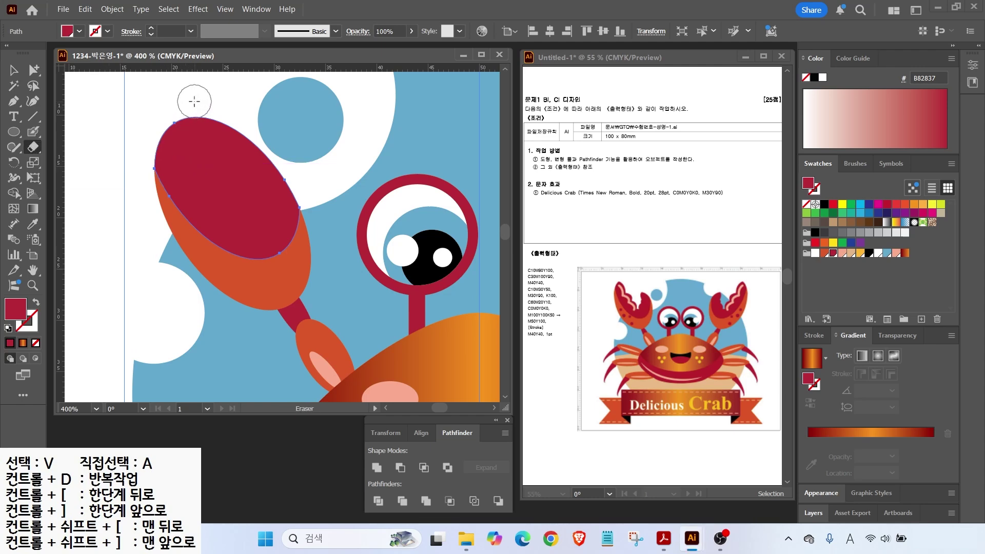
pyautogui.press(']')
pyautogui.press(']')
pyautogui.press(']')
pyautogui.press(']')
pyautogui.press(']')
pyautogui.press(']')
pyautogui.press('[')
pyautogui.press('[')
pyautogui.press('[')
pyautogui.press('[')
pyautogui.press('[')
pyautogui.press('[')
pyautogui.moveTo(187, 111)
pyautogui.mouseDown()
pyautogui.moveTo(239, 192)
pyautogui.moveTo(248, 139)
pyautogui.moveTo(205, 108)
pyautogui.moveTo(236, 151)
pyautogui.moveTo(188, 133)
pyautogui.mouseUp()
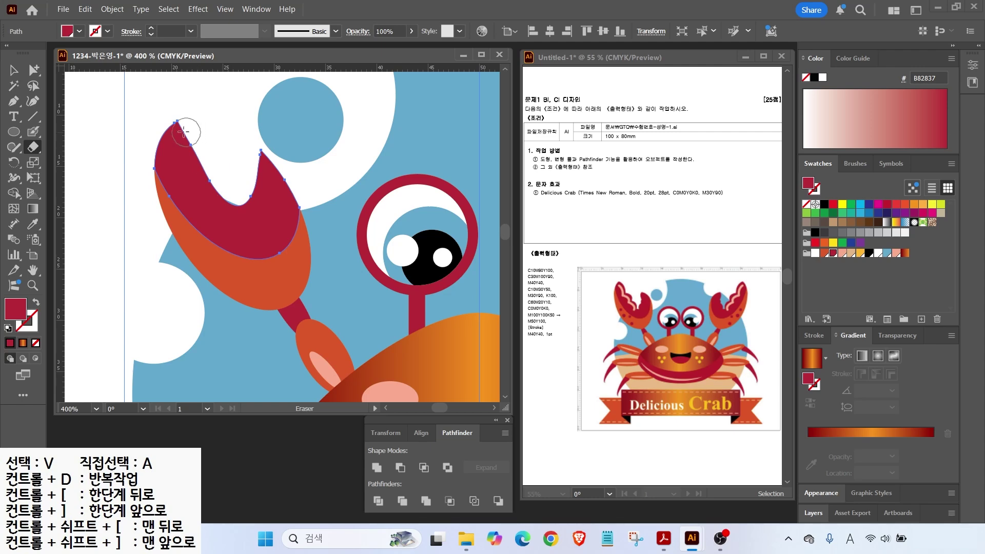
pyautogui.moveTo(33, 131); pyautogui.dragTo(94, 148)
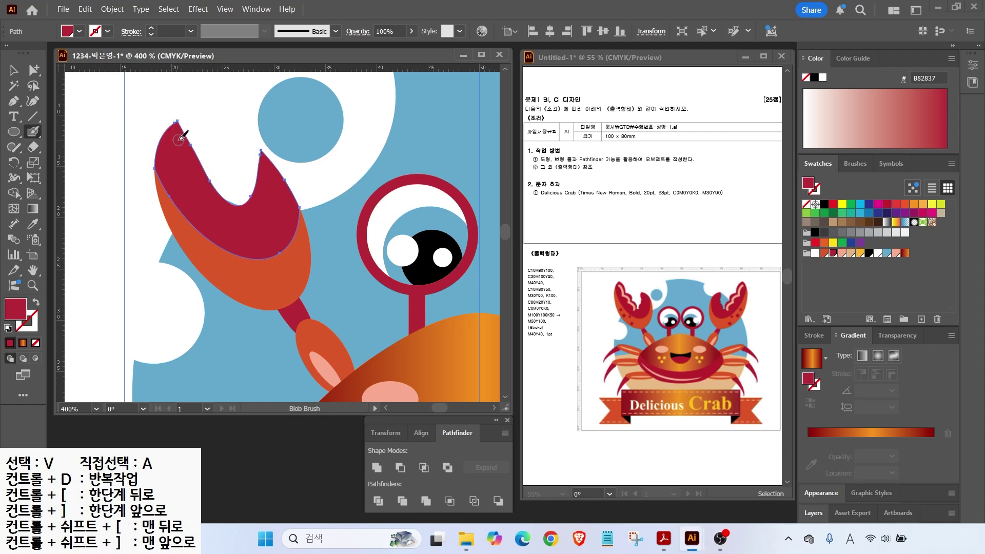
# Step: Paint rounded scalloped lobes onto the crimson pincer tips and nudge the claw slightly
pyautogui.press(']')
pyautogui.press(']')
pyautogui.press(']')
pyautogui.press(']')
pyautogui.press(']')
pyautogui.press(']')
pyautogui.press(']')
pyautogui.press(']')
pyautogui.press('[')
pyautogui.press('[')
pyautogui.press('[')
pyautogui.press('[')
pyautogui.moveTo(189, 139)
pyautogui.mouseDown()
pyautogui.moveTo(216, 201)
pyautogui.moveTo(262, 203)
pyautogui.moveTo(257, 162)
pyautogui.moveTo(259, 208)
pyautogui.moveTo(246, 166)
pyautogui.moveTo(263, 157)
pyautogui.mouseUp()
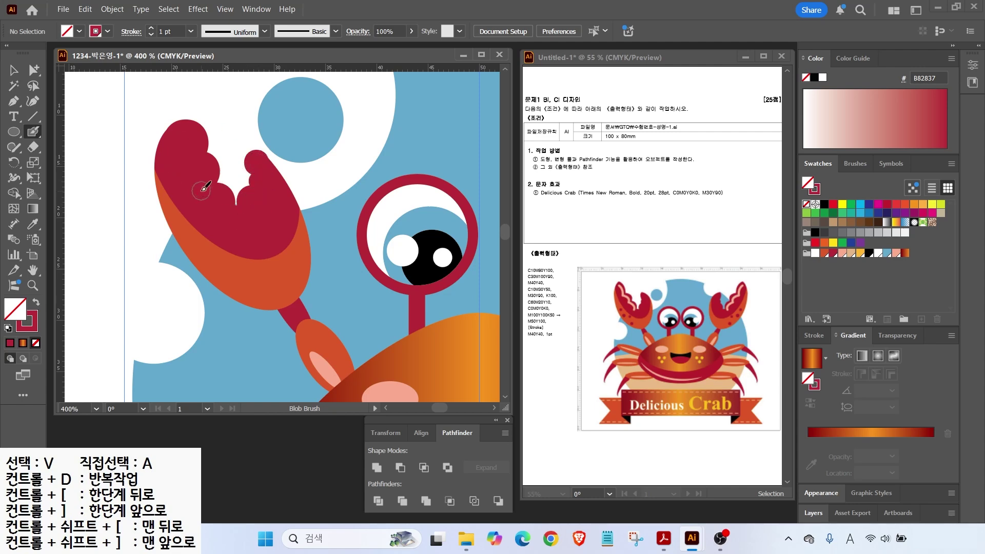
pyautogui.press('alt')
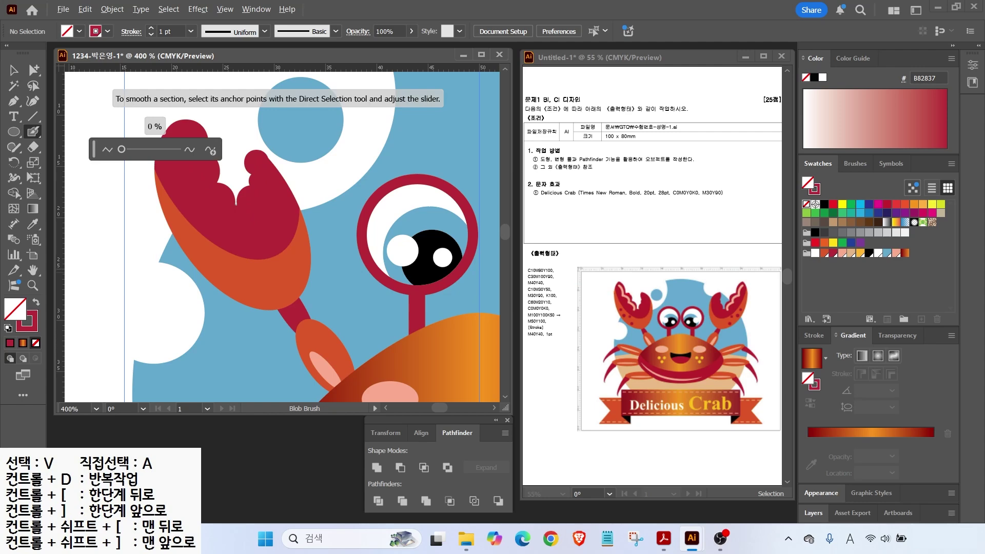
pyautogui.press('Escape')
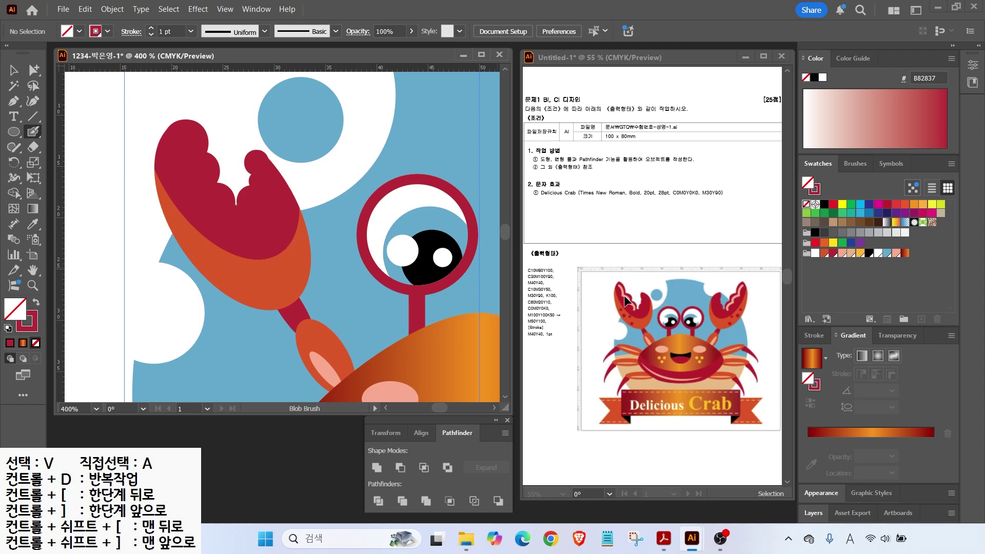
pyautogui.click(14, 69)
pyautogui.moveTo(183, 153)
pyautogui.mouseDown()
pyautogui.moveTo(158, 149)
pyautogui.moveTo(185, 154)
pyautogui.moveTo(180, 146)
pyautogui.moveTo(186, 167)
pyautogui.mouseUp()
pyautogui.click(242, 160)
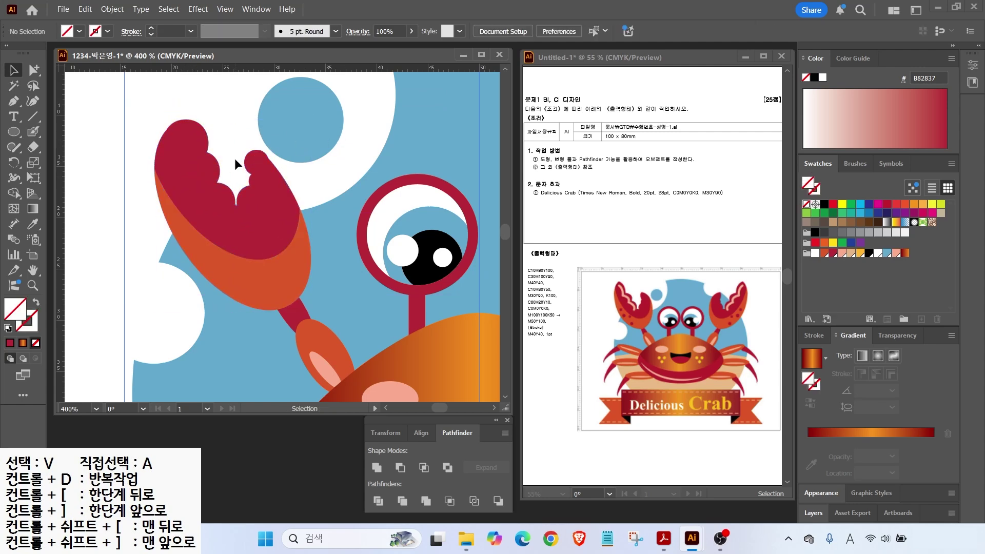
pyautogui.click(34, 134)
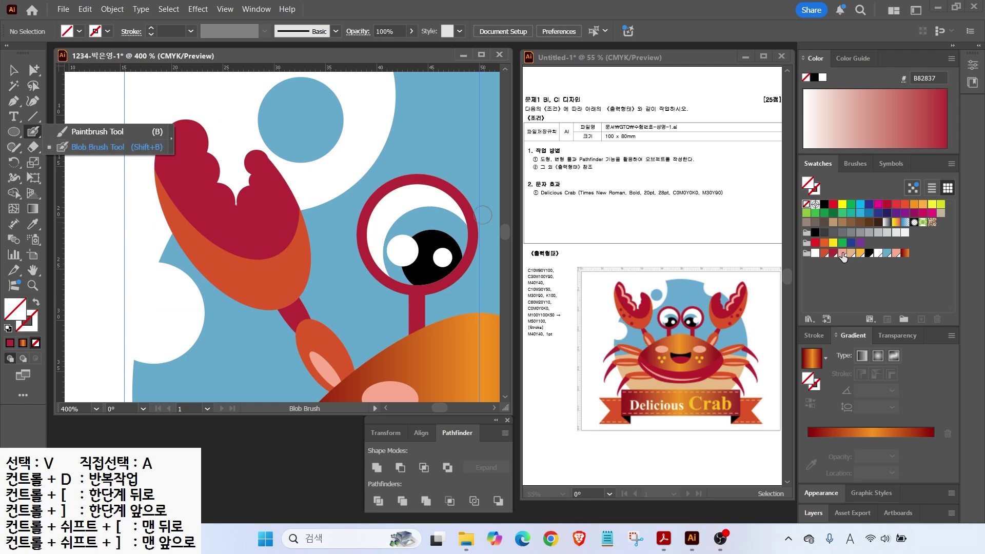
# Step: Paint a wavy pink F9AA8F highlight stroke down the crimson pincer
pyautogui.click(841, 253)
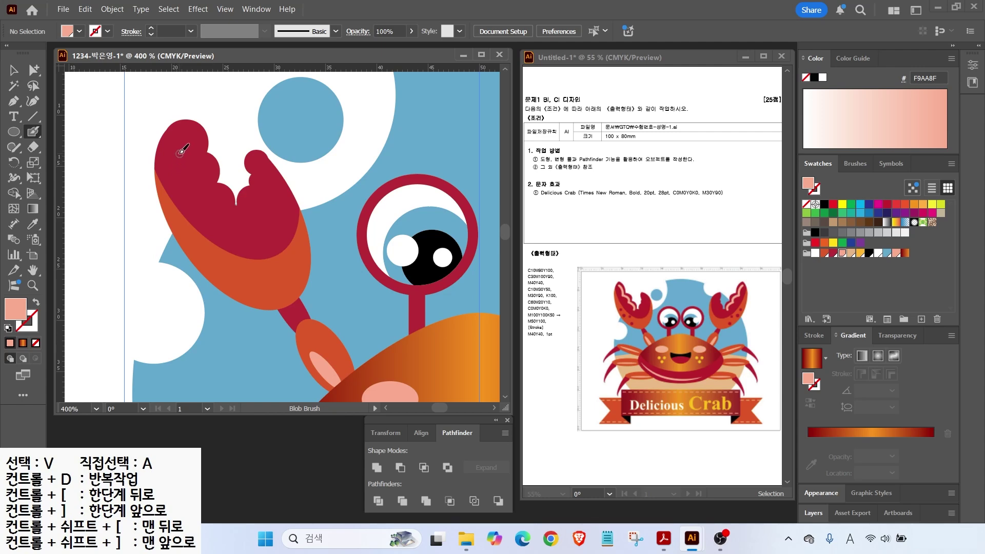
pyautogui.moveTo(182, 134)
pyautogui.mouseDown()
pyautogui.moveTo(221, 220)
pyautogui.moveTo(205, 188)
pyautogui.moveTo(208, 197)
pyautogui.mouseUp()
pyautogui.click(19, 76)
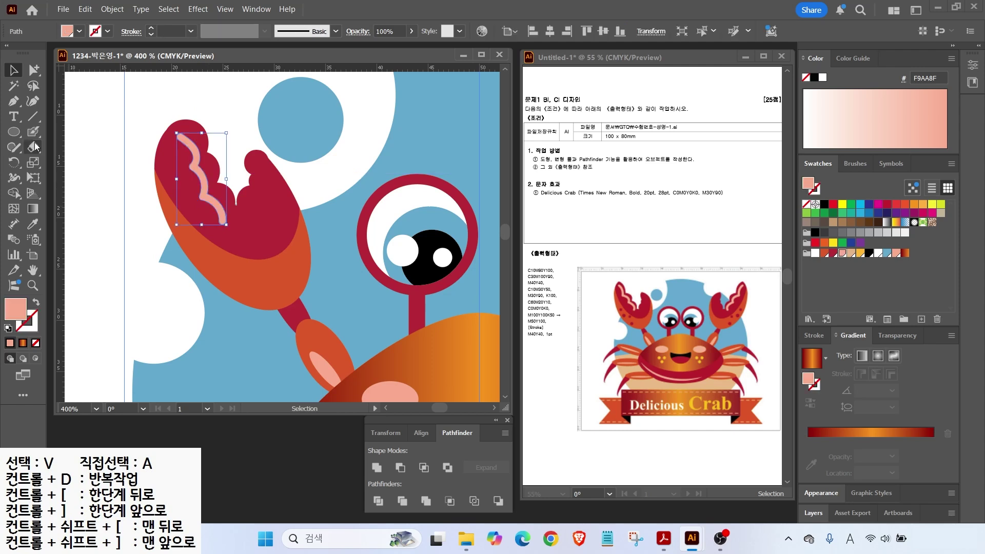
pyautogui.click(33, 132)
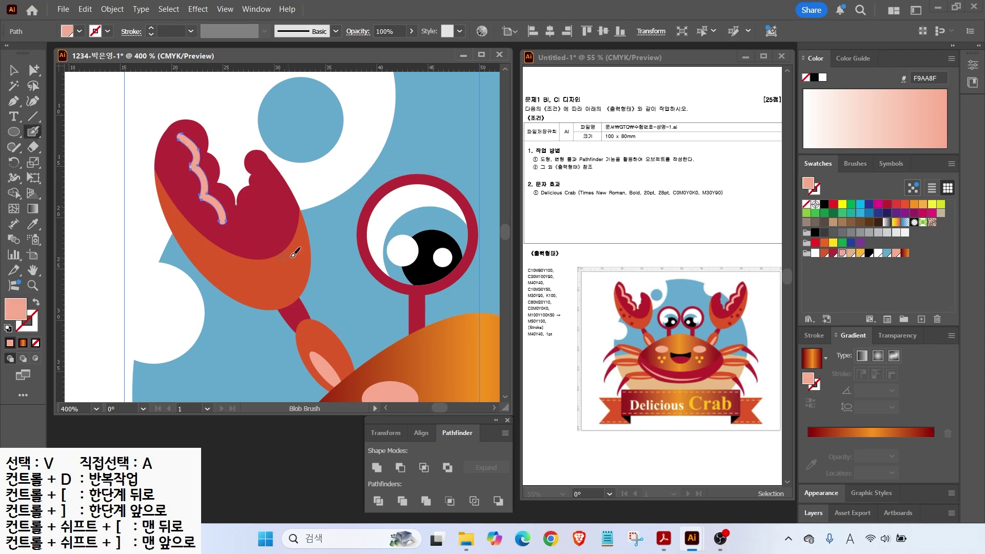
# Step: Dab small dark red B82837 dots onto the orange claw base
pyautogui.moveTo(310, 238); pyautogui.dragTo(314, 199)
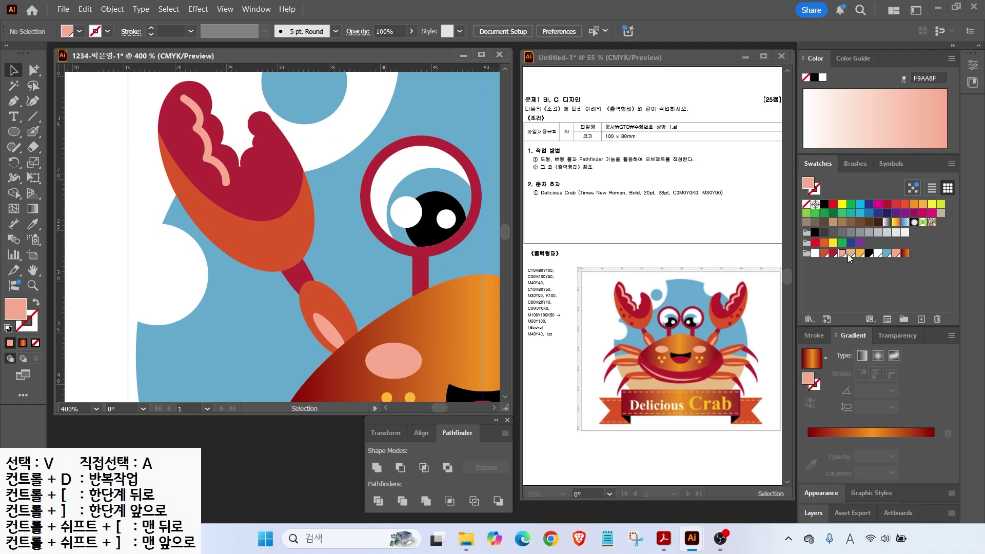
pyautogui.click(832, 254)
pyautogui.hotkey('shift', 'b')
pyautogui.click(192, 198)
pyautogui.hotkey('shift', 'x')
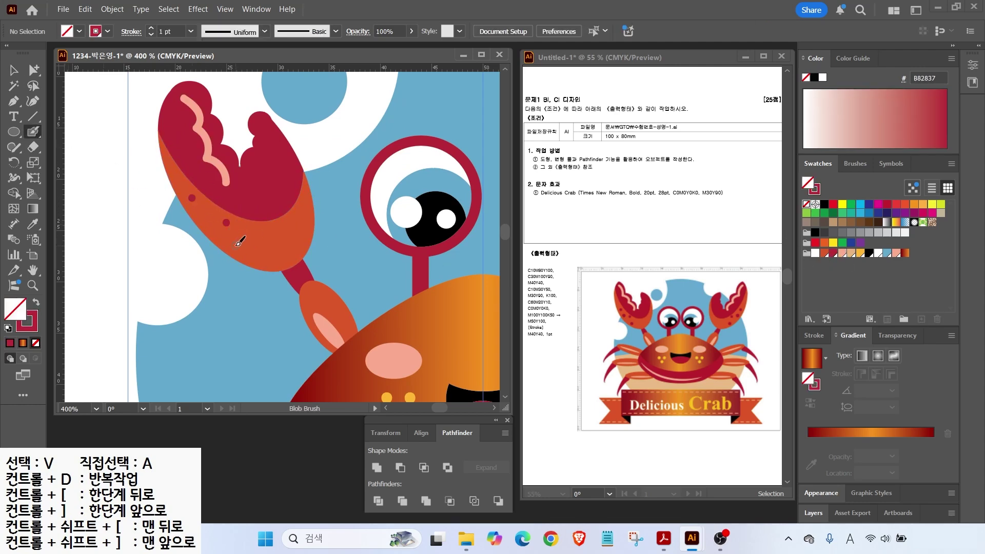
# Step: Draw an orange-red DD5928 leg ellipse beside the crab's left side
pyautogui.press('v')
pyautogui.hotkey('ctrl', '0')
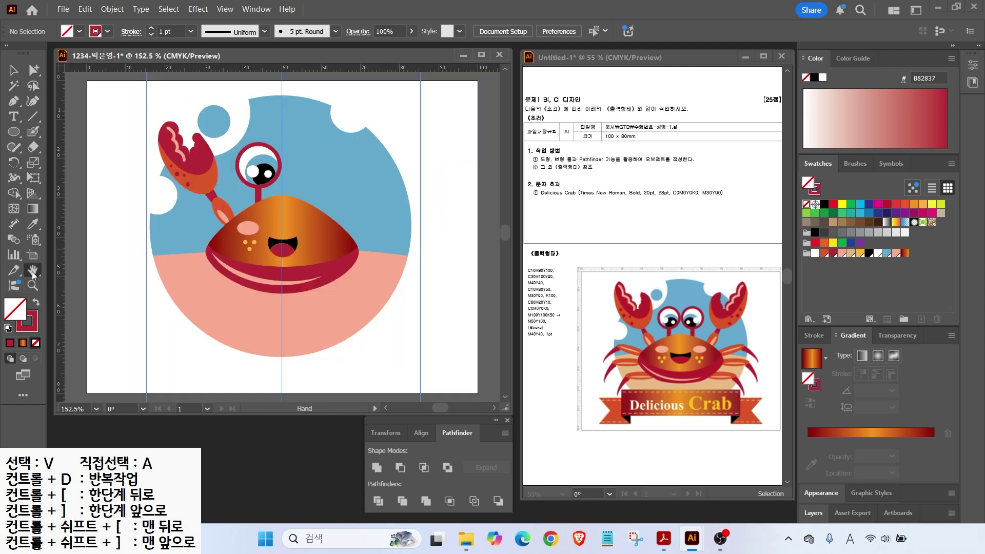
pyautogui.moveTo(226, 207); pyautogui.dragTo(167, 203)
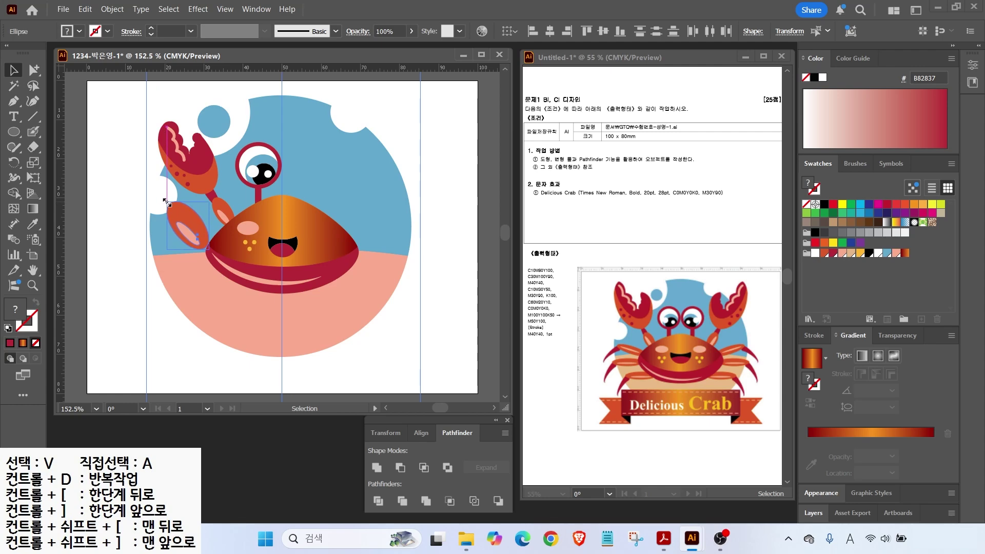
pyautogui.press('Delete')
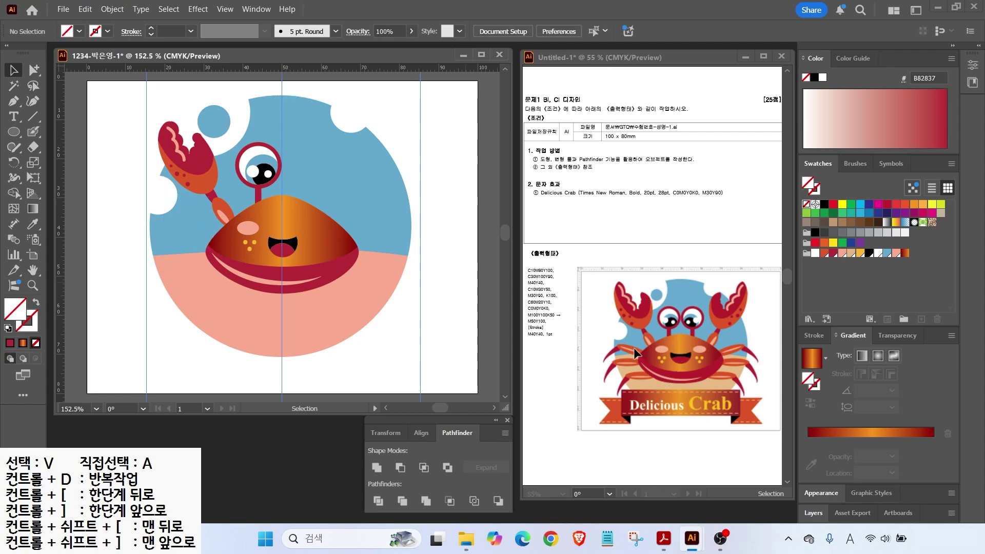
pyautogui.scroll(2, 153, 247)
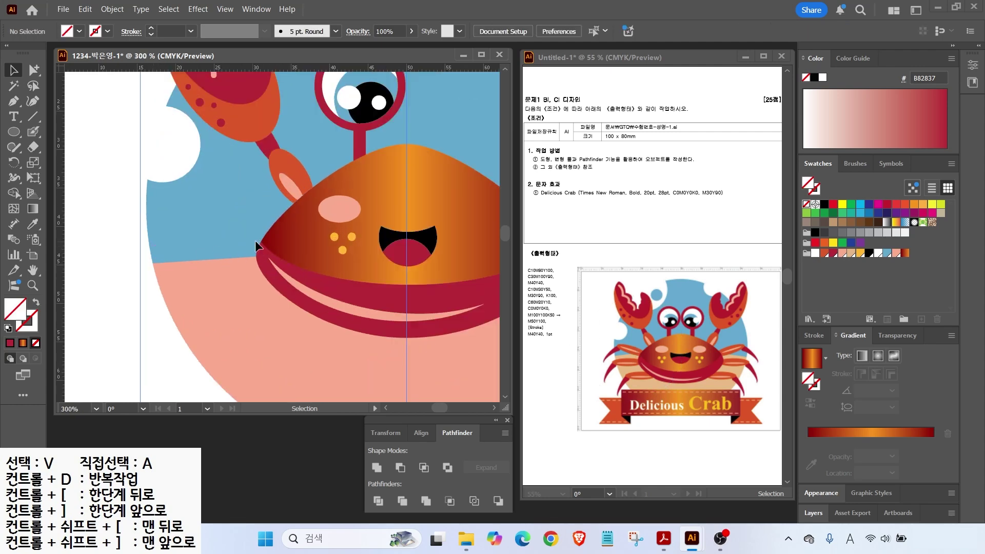
pyautogui.moveTo(255, 242); pyautogui.dragTo(310, 238)
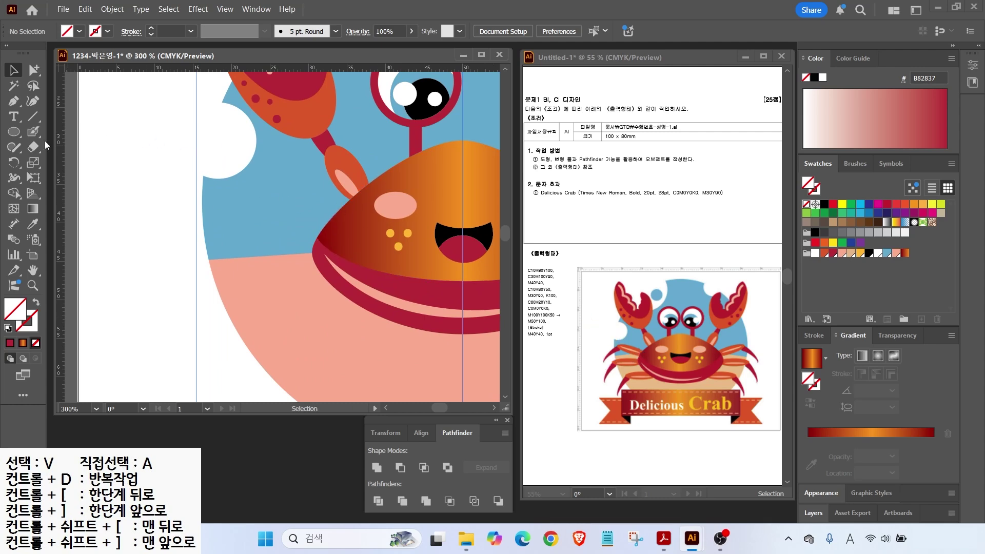
pyautogui.click(14, 132)
pyautogui.moveTo(247, 206)
pyautogui.mouseDown()
pyautogui.moveTo(336, 228)
pyautogui.moveTo(320, 222)
pyautogui.mouseUp()
pyautogui.click(824, 253)
# Step: Add a pink F9AA8F inner ellipse and rotate both leg ellipses about 23° clockwise
pyautogui.click(842, 253)
pyautogui.click(14, 70)
pyautogui.click(293, 187)
pyautogui.moveTo(293, 187); pyautogui.dragTo(295, 214)
# Step: Draw a curved crimson tip path at the end of the leg with the Pen tool
pyautogui.click(14, 101)
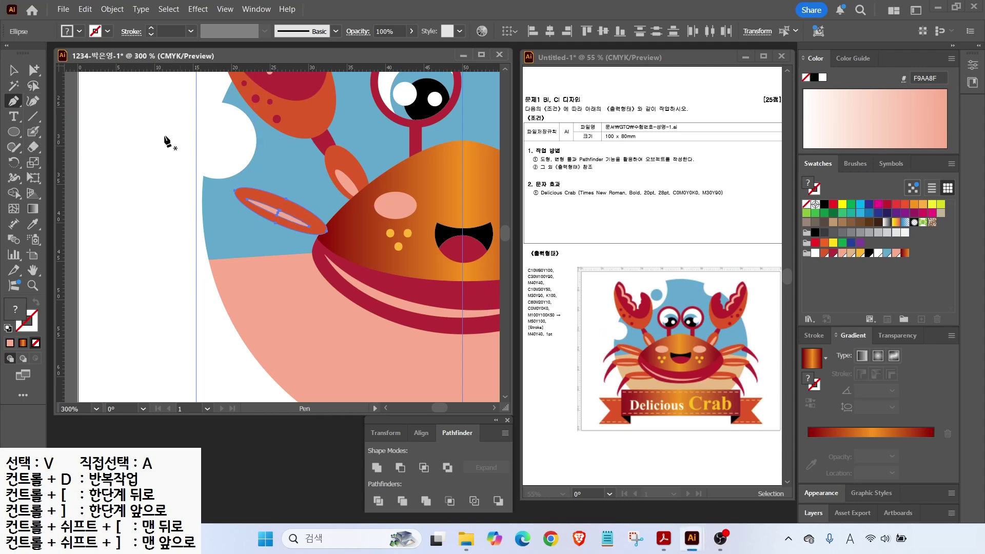
pyautogui.keyDown('ctrl'); pyautogui.click(128, 160); pyautogui.keyUp('ctrl')
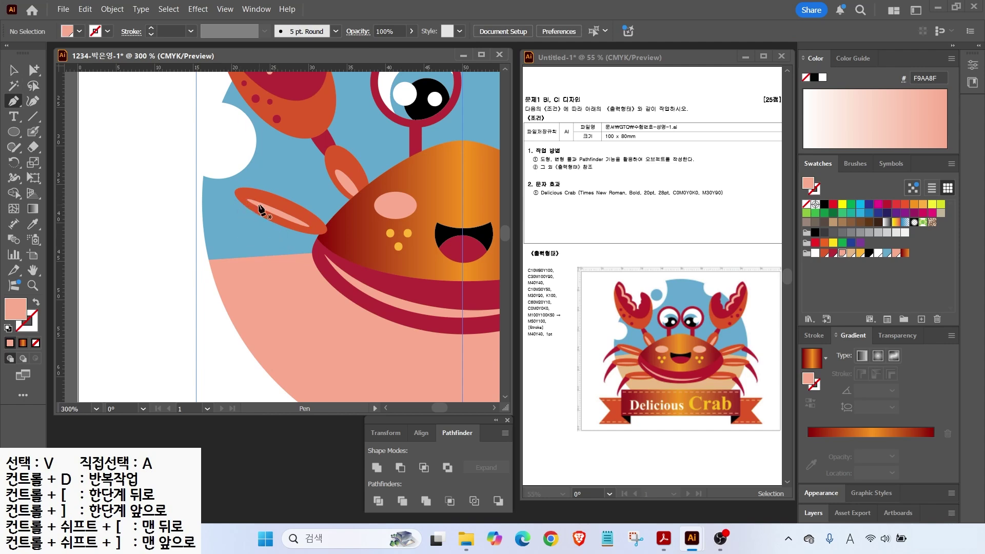
pyautogui.click(241, 195)
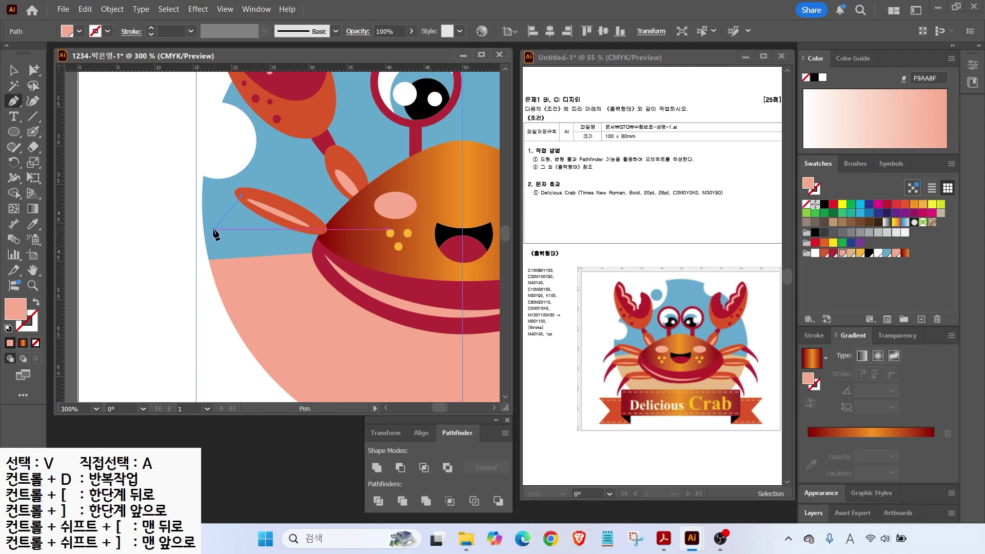
pyautogui.moveTo(183, 233); pyautogui.dragTo(173, 255)
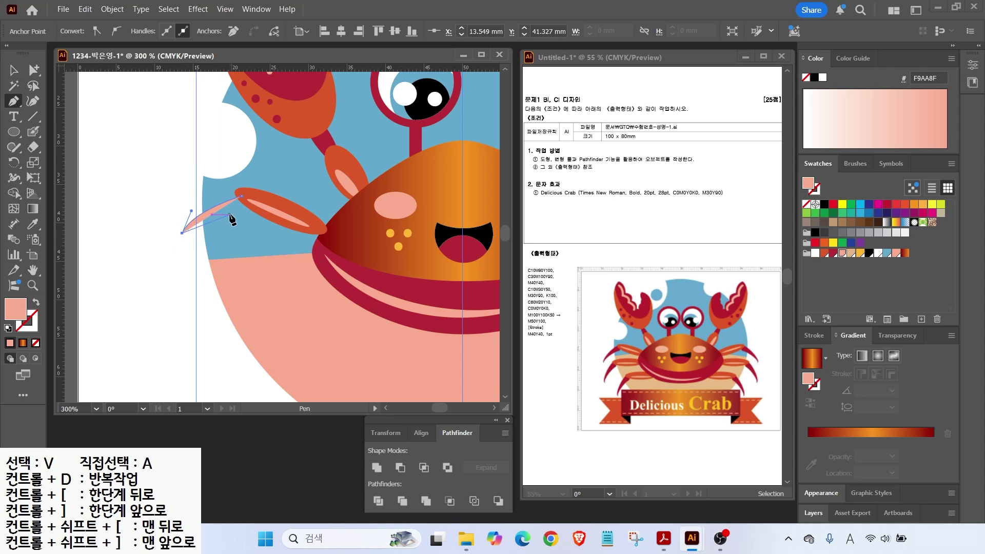
pyautogui.click(233, 214)
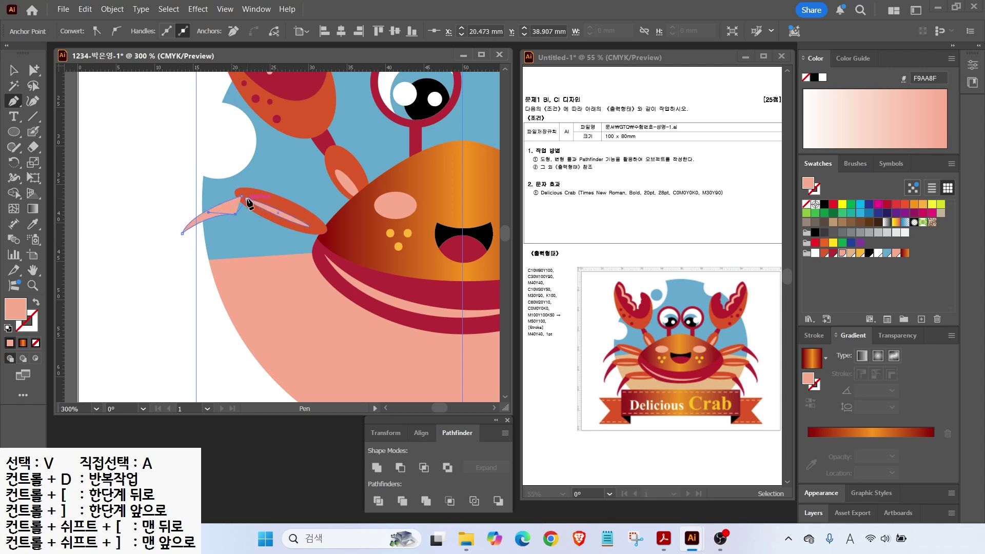
pyautogui.click(241, 195)
pyautogui.click(833, 253)
# Step: Rotate the crimson leg tip about 16° counterclockwise and nudge it into position
pyautogui.press('v')
pyautogui.moveTo(226, 207); pyautogui.dragTo(226, 203)
pyautogui.moveTo(177, 232); pyautogui.dragTo(185, 242)
pyautogui.moveTo(229, 199); pyautogui.dragTo(230, 205)
pyautogui.keyDown('shift'); pyautogui.click(266, 207); pyautogui.keyUp('shift')
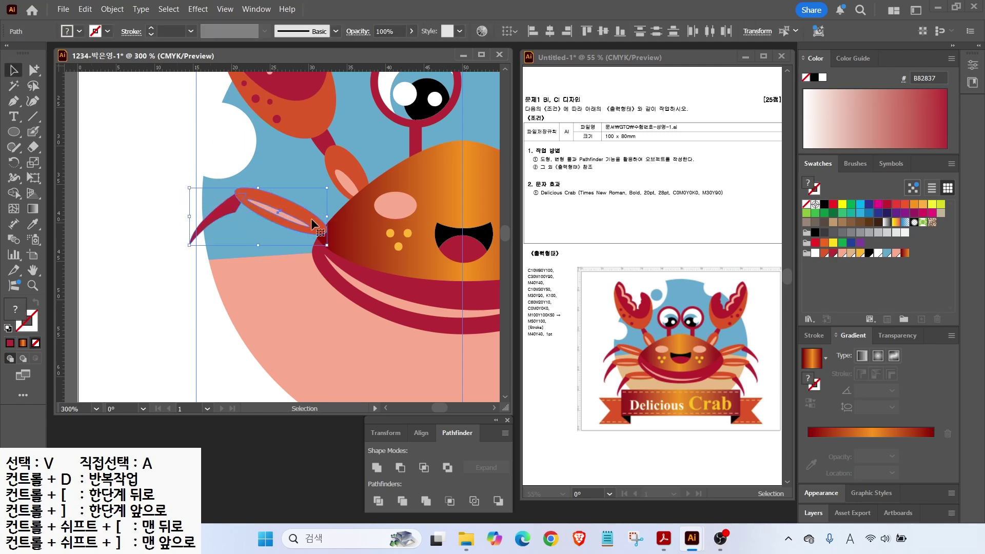
# Step: Copy the leg downward, rotate the copy flatter and position it below the first leg
pyautogui.press('ctrl')
pyautogui.click(158, 273)
pyautogui.click(271, 209)
pyautogui.moveTo(263, 199); pyautogui.dragTo(258, 245)
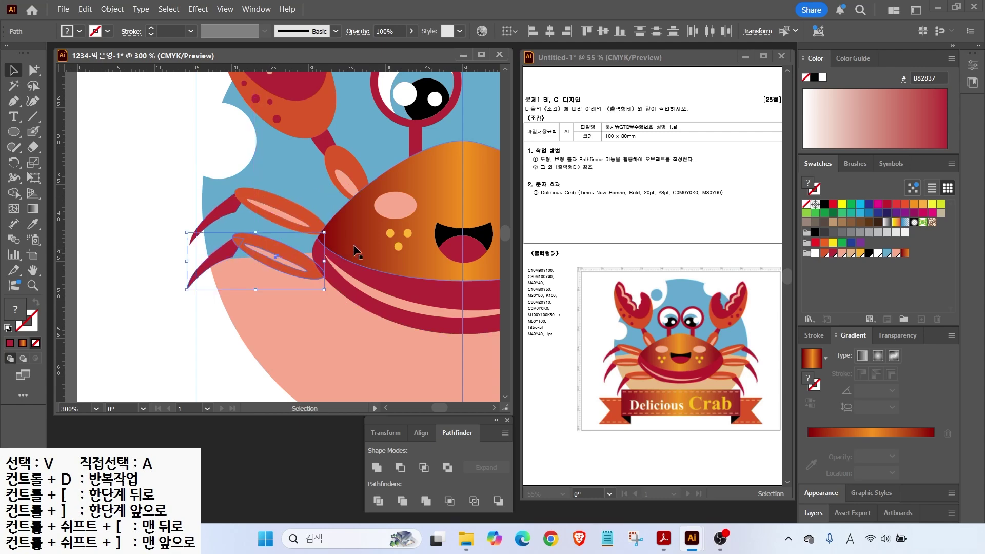
pyautogui.moveTo(328, 228); pyautogui.dragTo(260, 307)
pyautogui.moveTo(335, 286); pyautogui.dragTo(333, 277)
pyautogui.moveTo(284, 305); pyautogui.dragTo(318, 294)
# Step: Move the lowest left leg down and right beside the body
pyautogui.moveTo(354, 187)
pyautogui.mouseDown()
pyautogui.moveTo(247, 322)
pyautogui.moveTo(164, 374)
pyautogui.mouseUp()
pyautogui.click(164, 374)
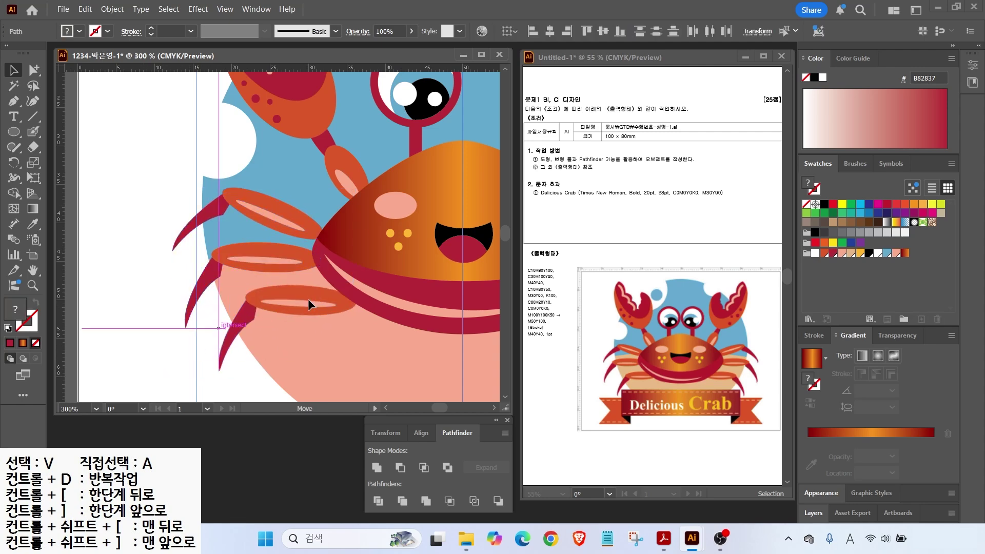
pyautogui.moveTo(310, 296); pyautogui.dragTo(317, 304)
pyautogui.hotkey('ctrl', 'shift', 'a')
pyautogui.hotkey('ctrl', '0')
pyautogui.press('y')
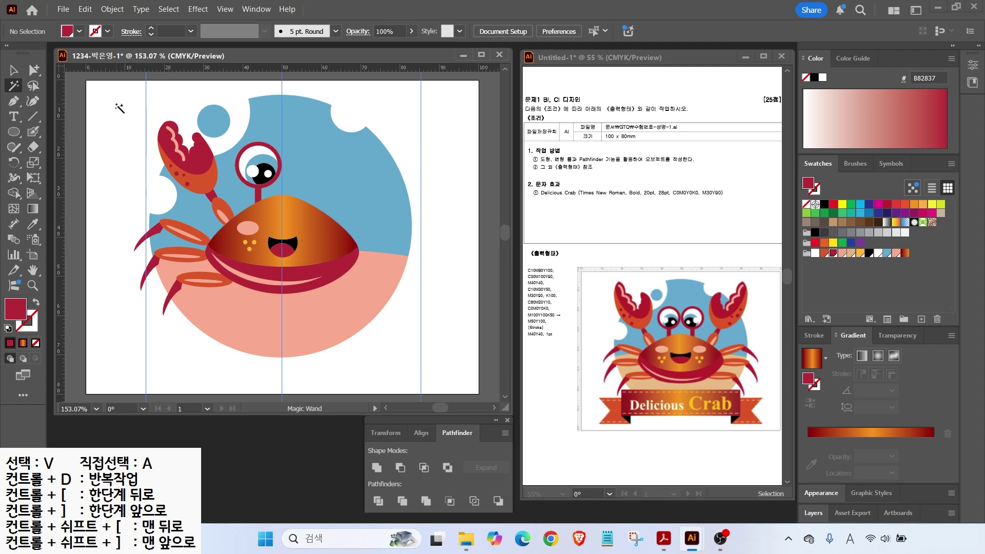
# Step: Group the left claw and its arm pieces
pyautogui.press('v')
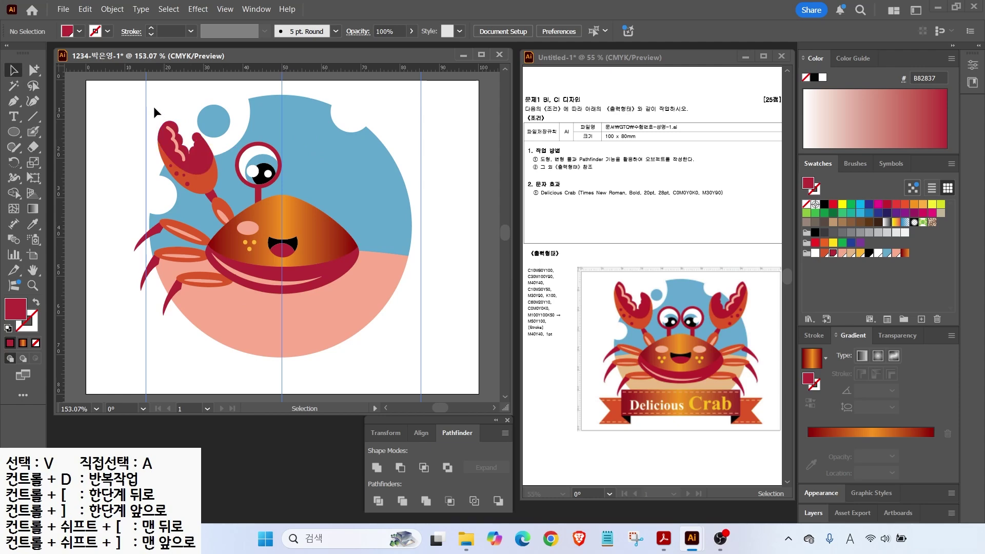
pyautogui.click(164, 135)
pyautogui.click(125, 155)
pyautogui.click(222, 212)
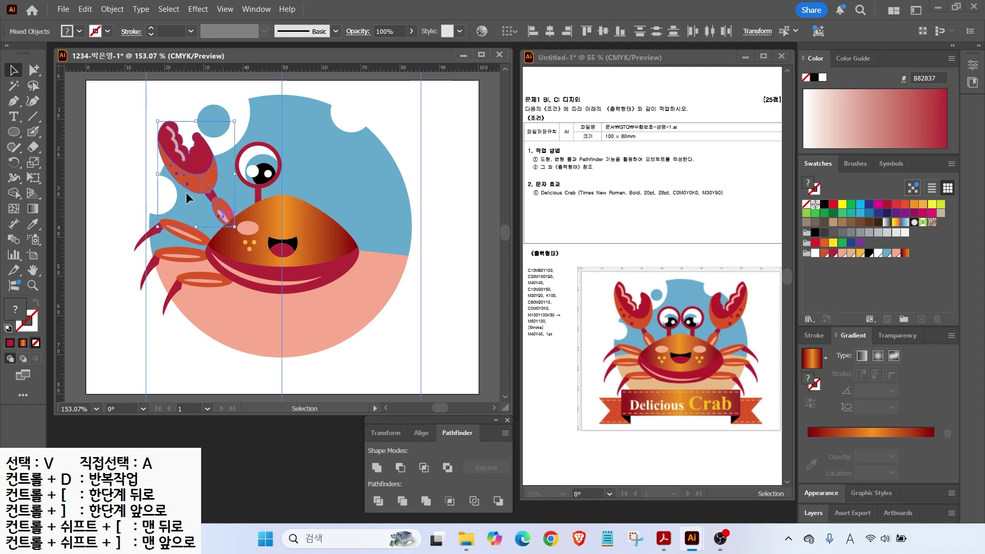
pyautogui.rightClick(197, 154)
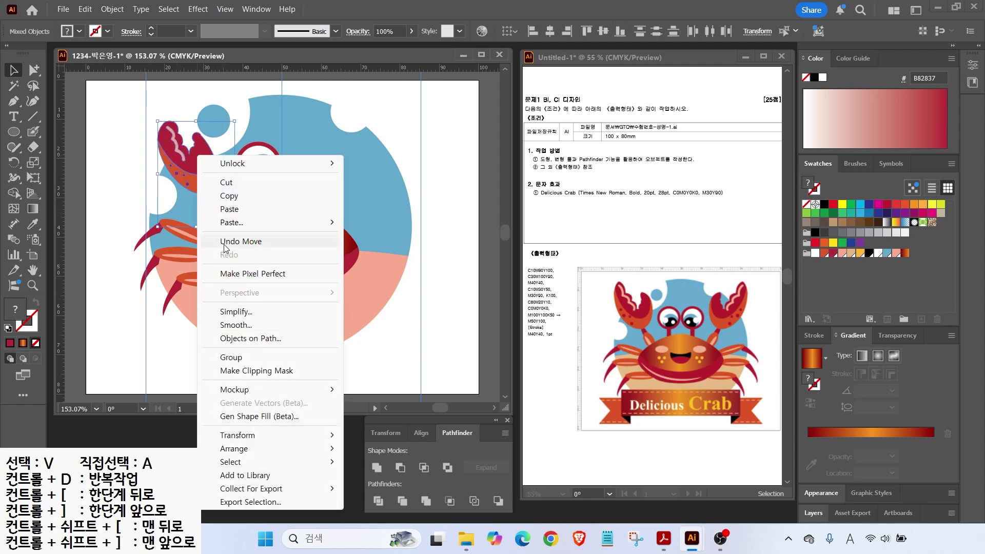
pyautogui.click(232, 357)
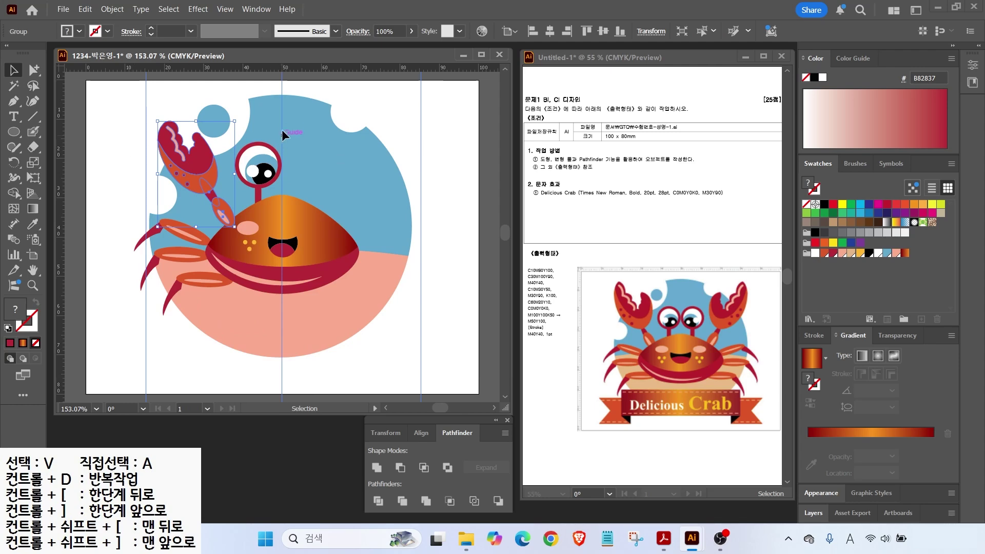
# Step: Group the left eye with its stalk and each leg set, then select all left-side parts
pyautogui.click(254, 180)
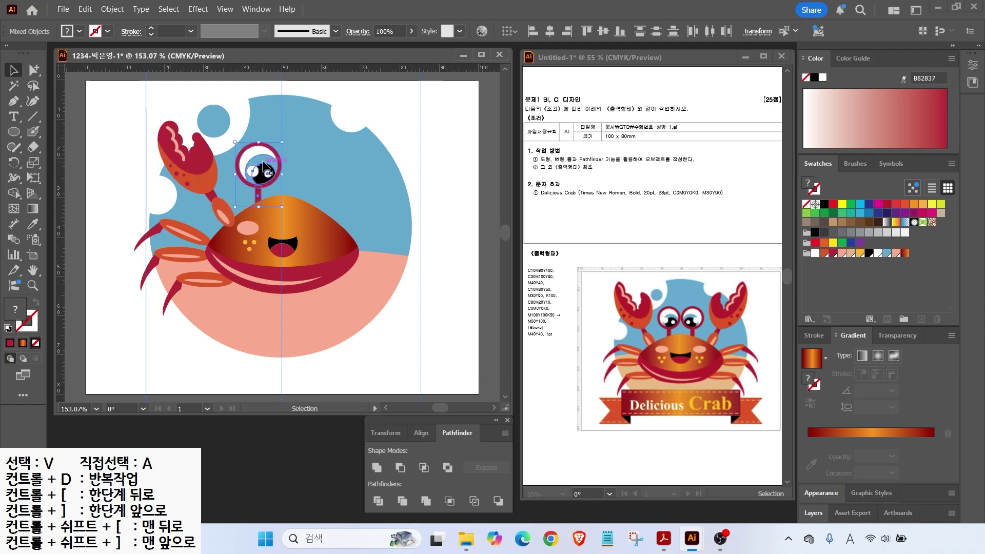
pyautogui.hotkey('ctrl', 'g')
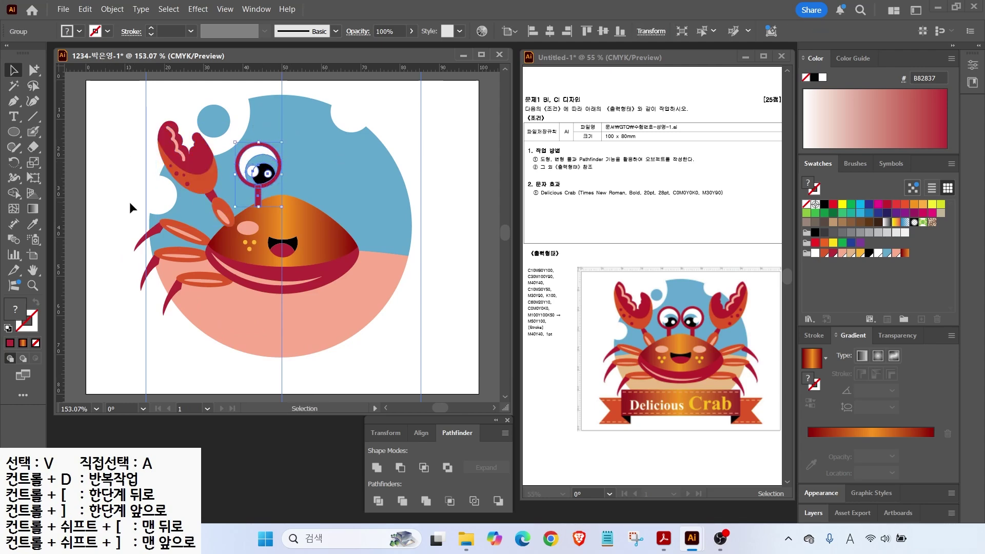
pyautogui.moveTo(184, 233); pyautogui.dragTo(185, 233)
pyautogui.hotkey('ctrl', 'g')
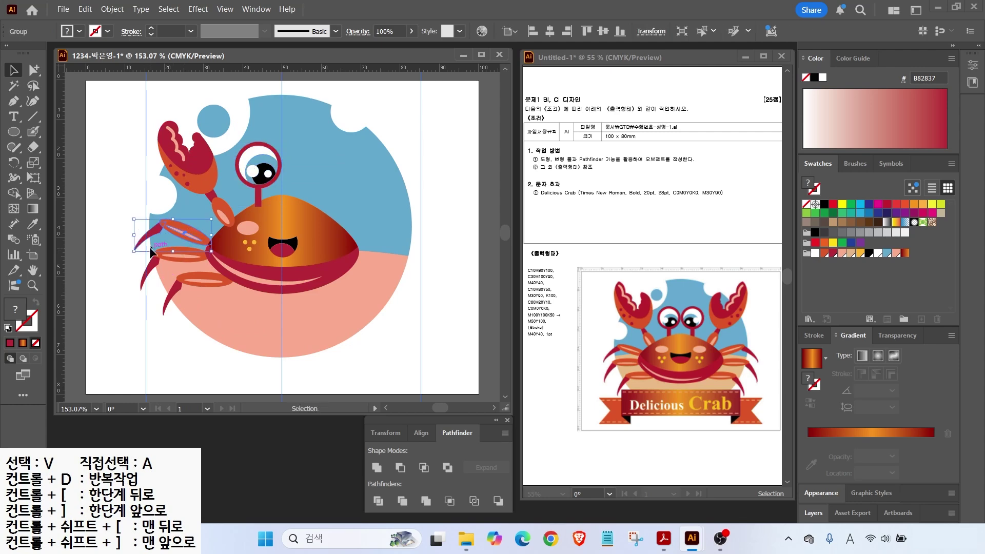
pyautogui.moveTo(168, 309); pyautogui.dragTo(197, 281)
pyautogui.hotkey('ctrl', 'g')
pyautogui.click(169, 250)
pyautogui.moveTo(128, 115); pyautogui.dragTo(254, 302)
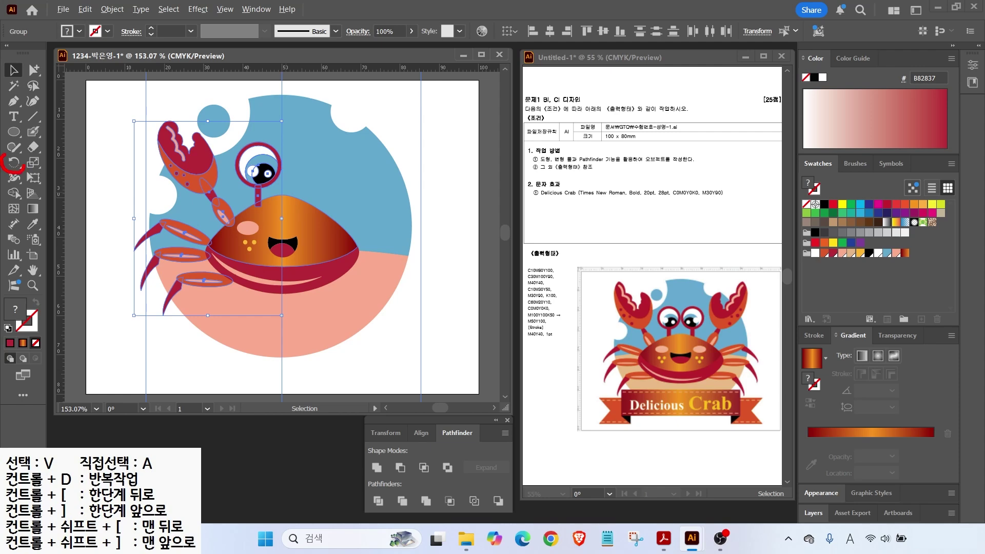
# Step: Reflect a Vertical copy of the left claw, legs and eye onto the right side
pyautogui.click(14, 163)
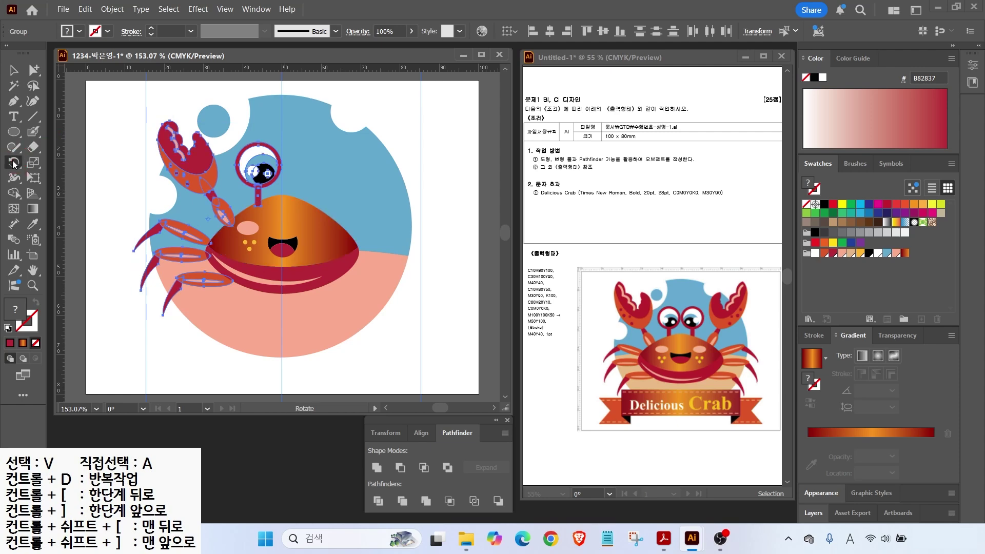
pyautogui.moveTo(14, 163); pyautogui.dragTo(61, 180)
pyautogui.moveTo(280, 82); pyautogui.dragTo(280, 407)
pyautogui.press('Escape')
pyautogui.keyDown('alt'); pyautogui.click(282, 112); pyautogui.keyUp('alt')
pyautogui.click(471, 303)
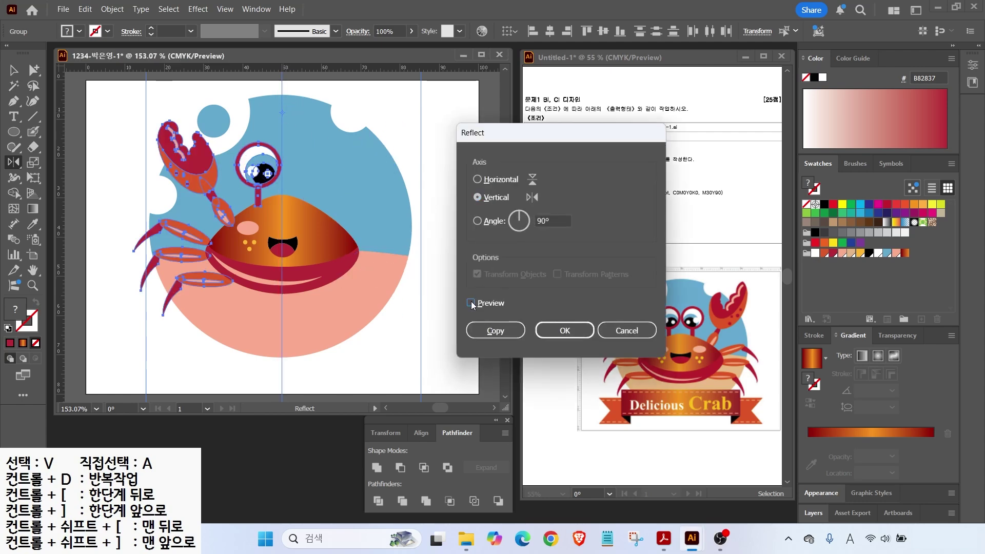
pyautogui.click(471, 303)
pyautogui.click(471, 303)
pyautogui.click(471, 303)
pyautogui.click(471, 303)
pyautogui.click(471, 303)
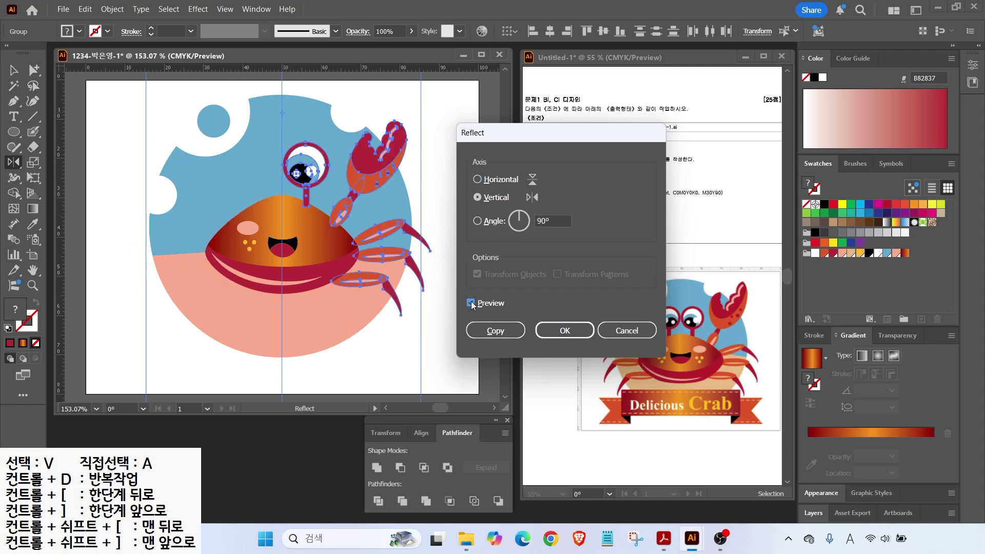
pyautogui.click(488, 332)
pyautogui.press('v')
pyautogui.click(241, 317)
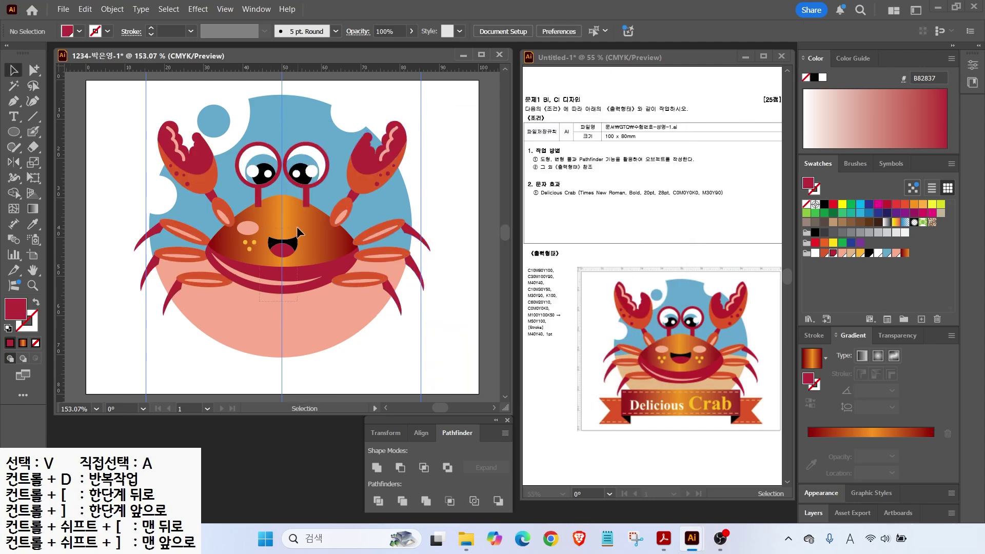
# Step: Bring the crab's body shapes in front of the arms and eye stalks
pyautogui.moveTo(297, 224); pyautogui.dragTo(298, 224)
pyautogui.moveTo(241, 314); pyautogui.dragTo(258, 287)
pyautogui.moveTo(300, 216); pyautogui.dragTo(300, 217)
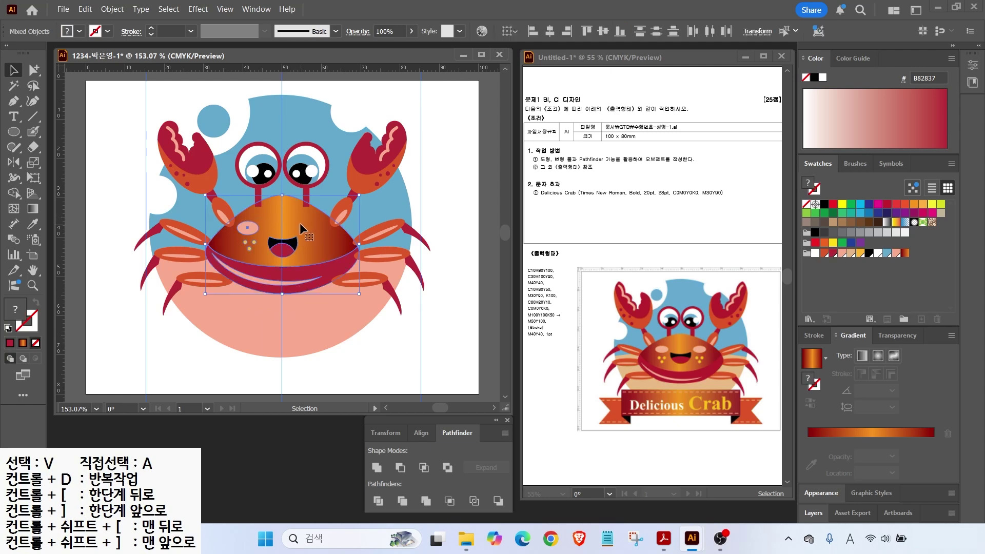
pyautogui.hotkey('ctrl', 'shift', ']')
pyautogui.click(244, 318)
# Step: Reflect a Vertical copy of the pink cheek and its yellow dots to the right
pyautogui.click(248, 229)
pyautogui.keyDown('shift'); pyautogui.click(245, 242); pyautogui.keyUp('shift')
pyautogui.click(258, 307)
pyautogui.scroll(2, 255, 257)
pyautogui.click(247, 238)
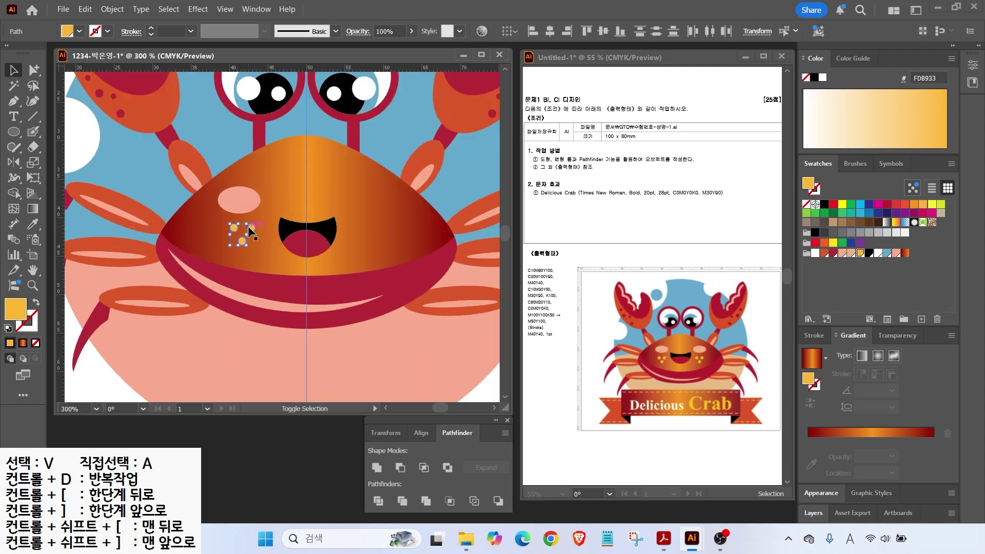
pyautogui.keyDown('shift'); pyautogui.click(248, 200); pyautogui.keyUp('shift')
pyautogui.press('o')
pyautogui.keyDown('alt'); pyautogui.click(305, 180); pyautogui.keyUp('alt')
pyautogui.click(503, 325)
pyautogui.hotkey('ctrl', '0')
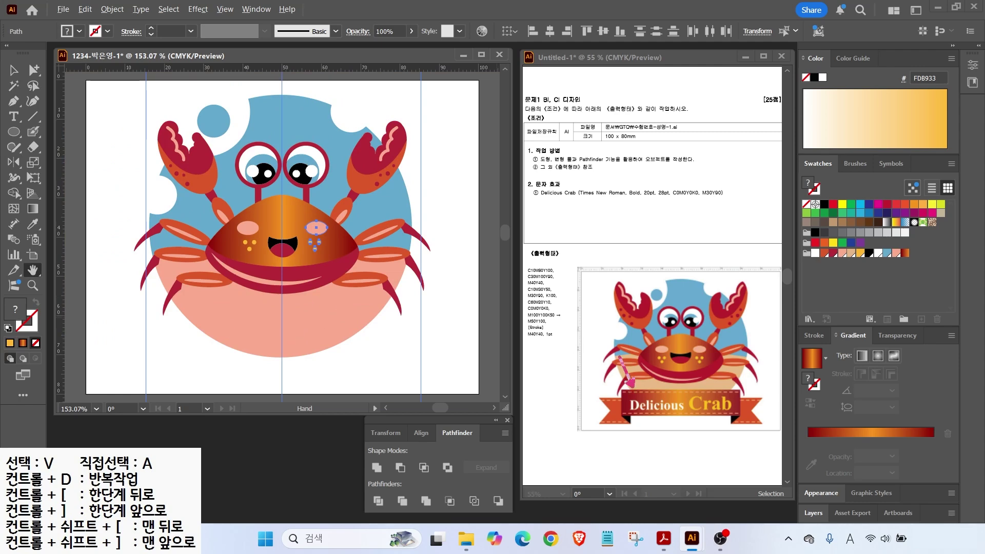
pyautogui.press('Escape')
pyautogui.click(14, 132)
# Step: Draw a banner rectangle below the crab with the orange-red gradient fill
pyautogui.click(53, 135)
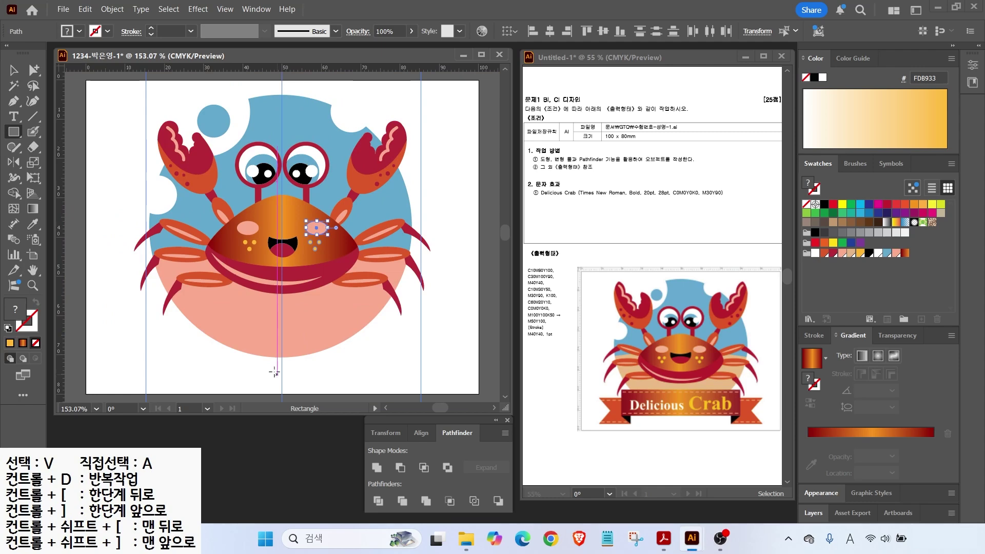
pyautogui.moveTo(173, 306)
pyautogui.mouseDown()
pyautogui.moveTo(381, 371)
pyautogui.moveTo(389, 358)
pyautogui.mouseUp()
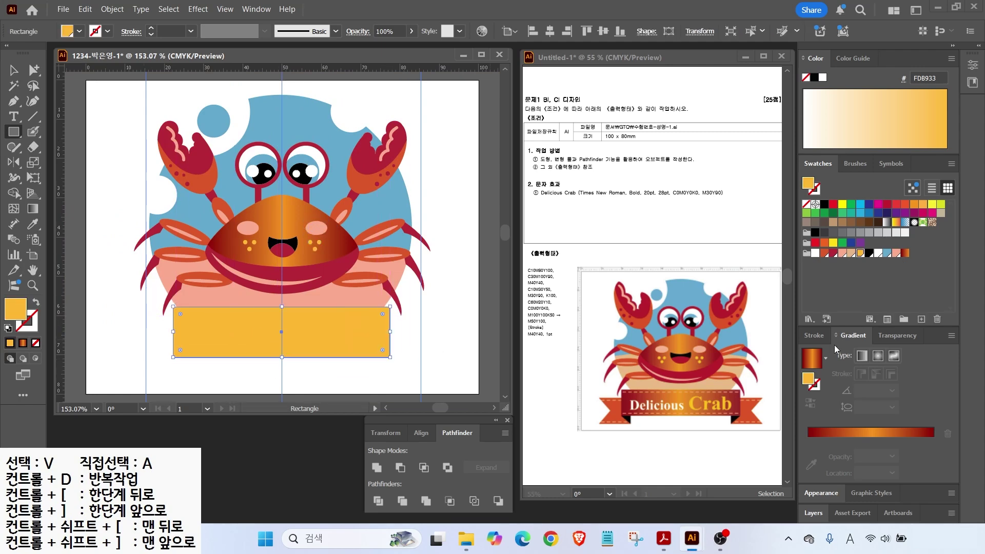
pyautogui.click(812, 357)
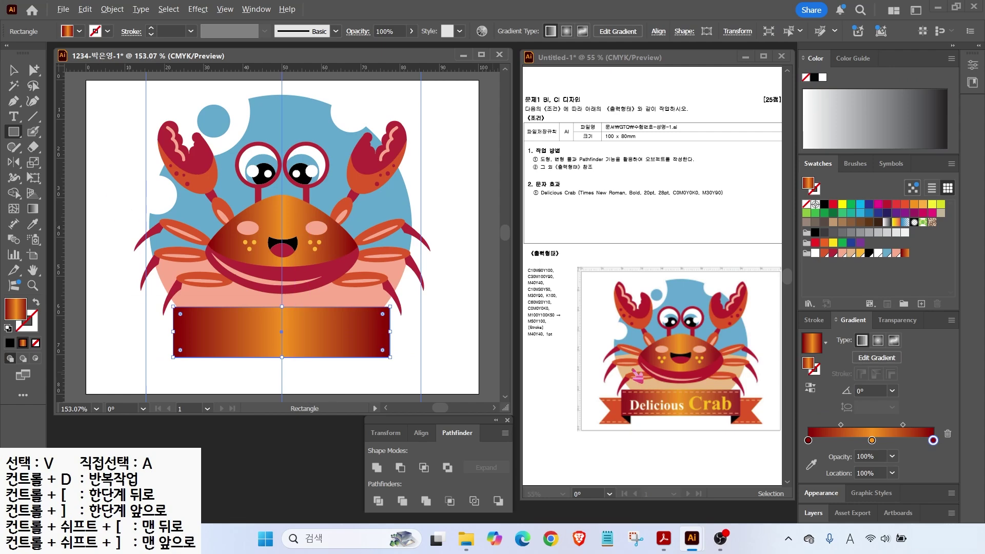
pyautogui.moveTo(553, 348)
pyautogui.mouseDown()
pyautogui.moveTo(566, 360)
pyautogui.moveTo(519, 342)
pyautogui.mouseUp()
pyautogui.press('Escape')
# Step: Draw a salmon-pink line along the rectangle's top edge and bring up stroke settings
pyautogui.click(29, 120)
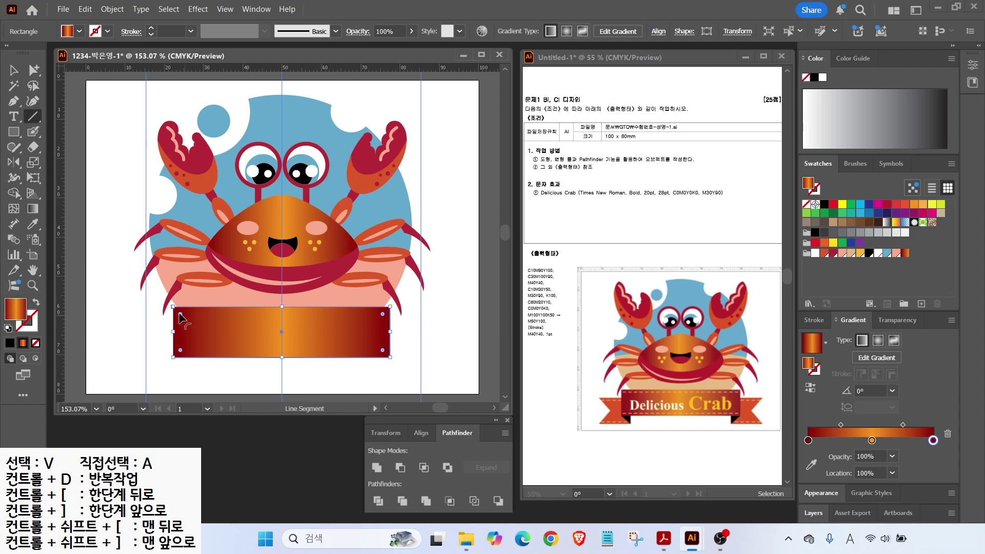
pyautogui.moveTo(390, 311); pyautogui.dragTo(174, 311)
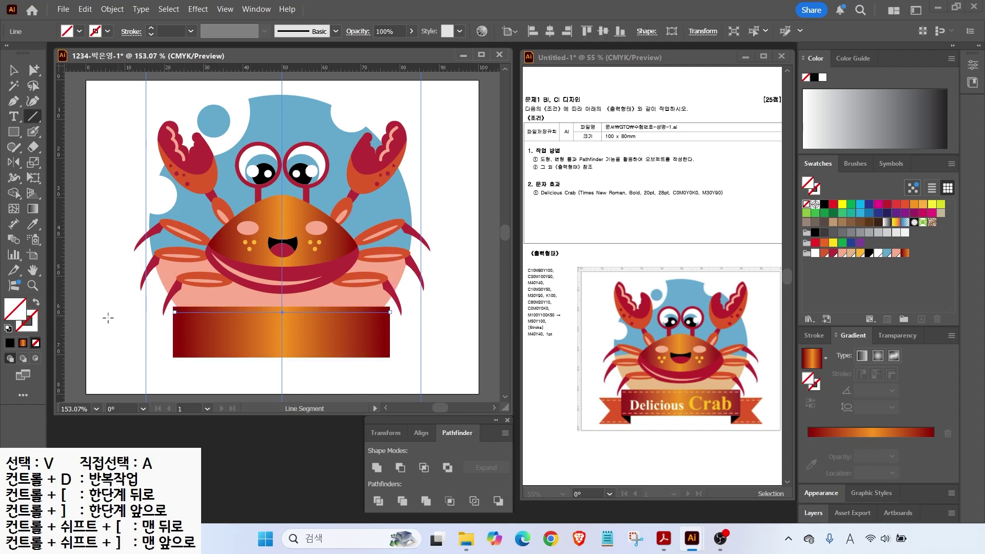
pyautogui.click(30, 322)
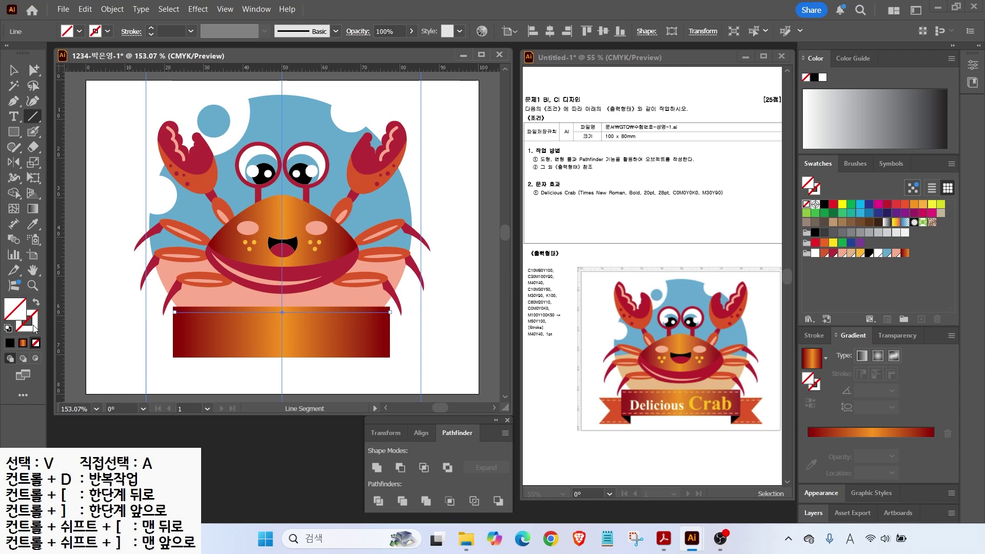
pyautogui.click(895, 252)
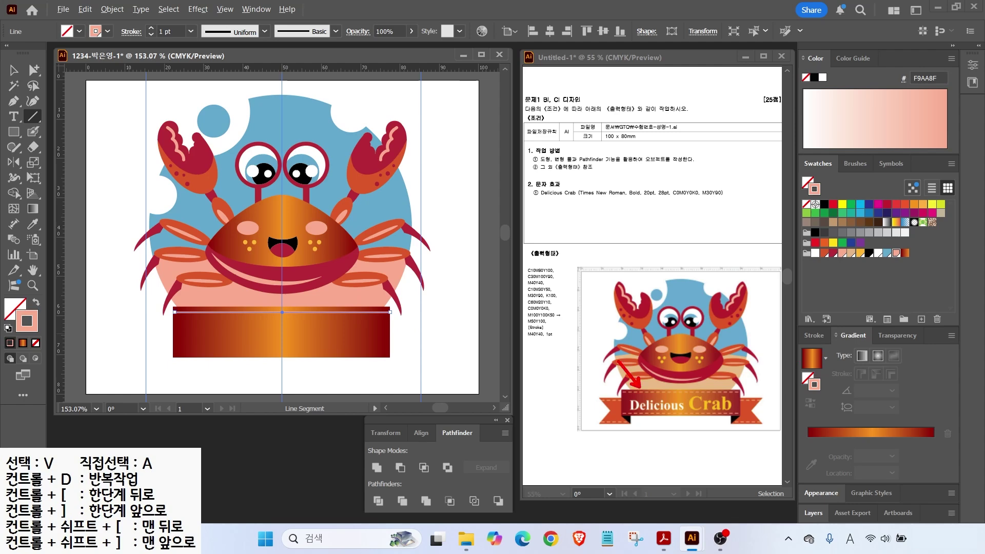
pyautogui.click(811, 335)
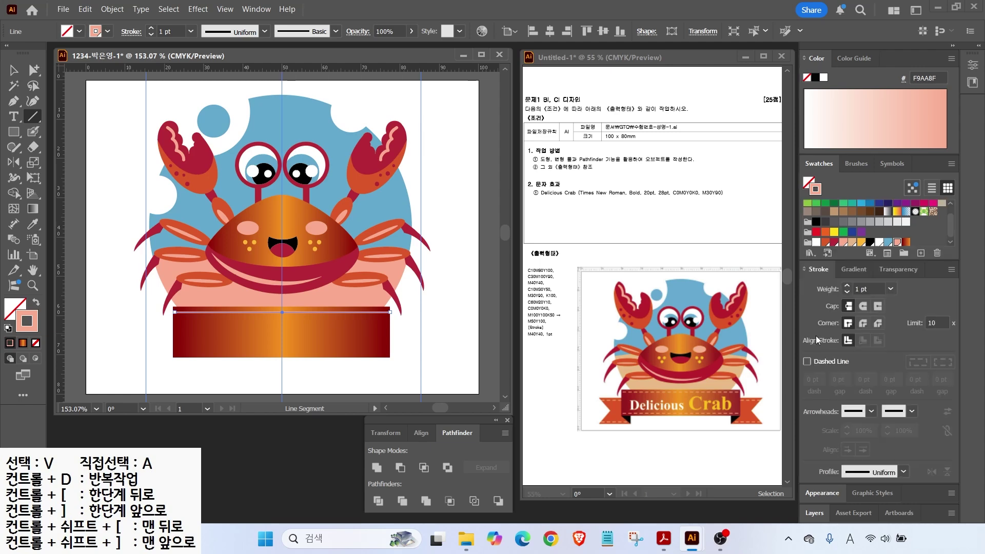
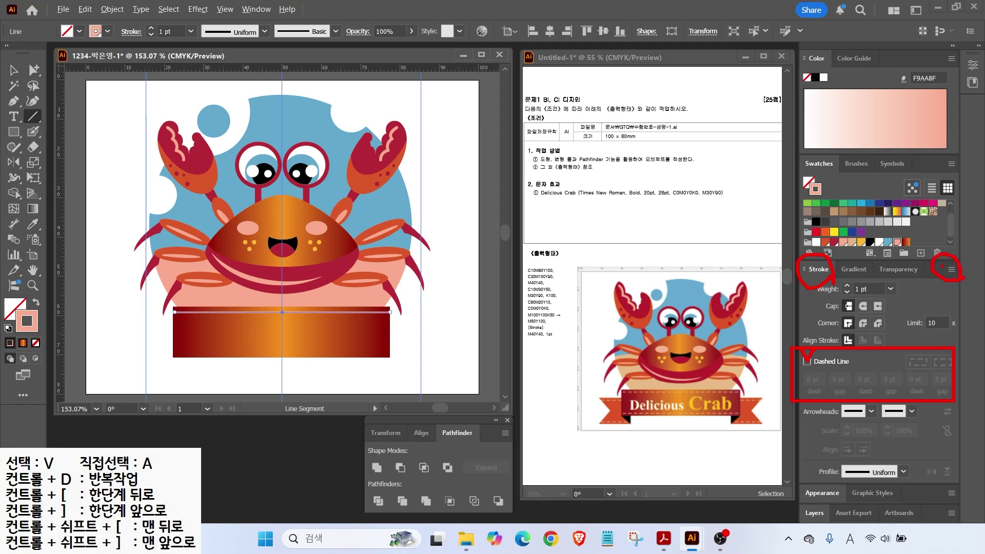
# Step: Turn the banner's top line into a dashed line with Dashed Line in the Stroke settings
pyautogui.click(951, 270)
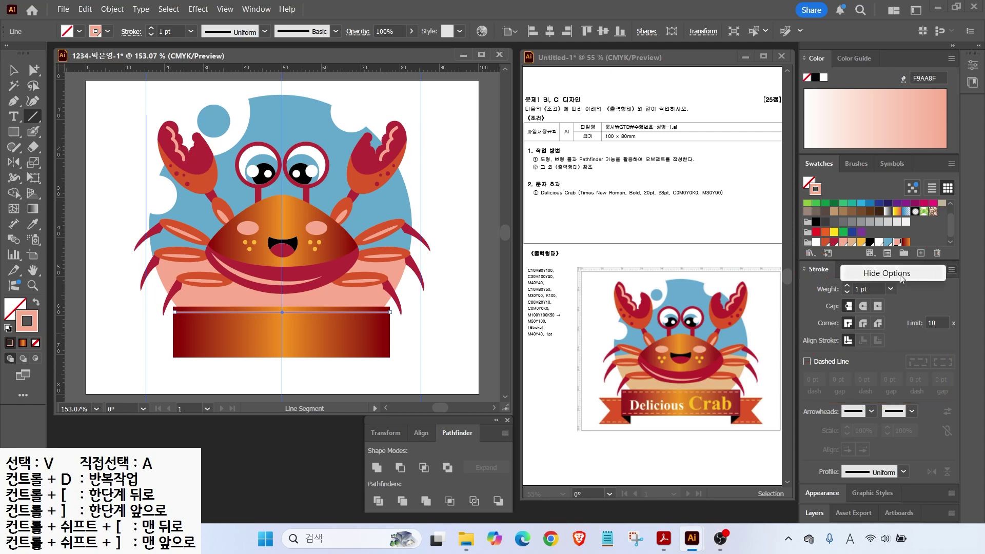
pyautogui.click(947, 272)
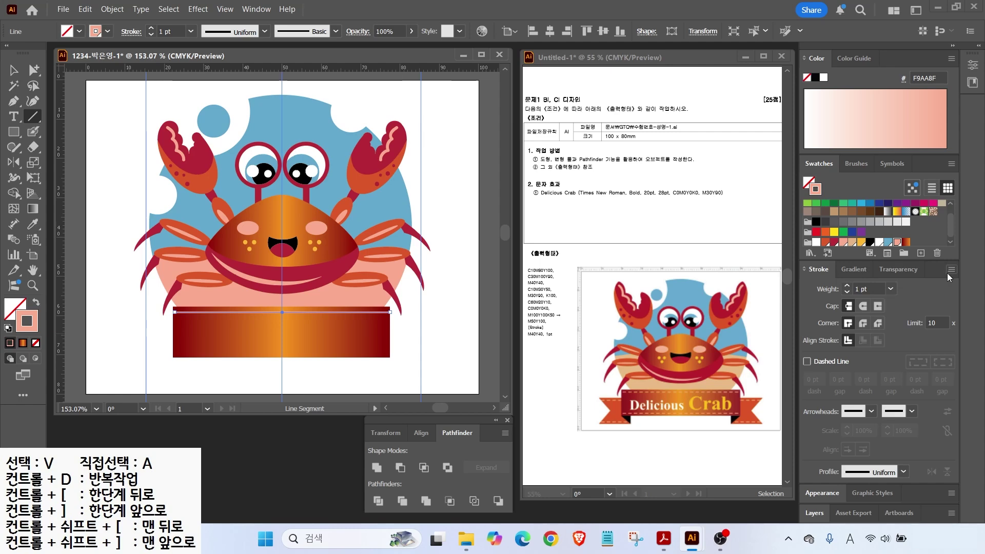
pyautogui.click(807, 362)
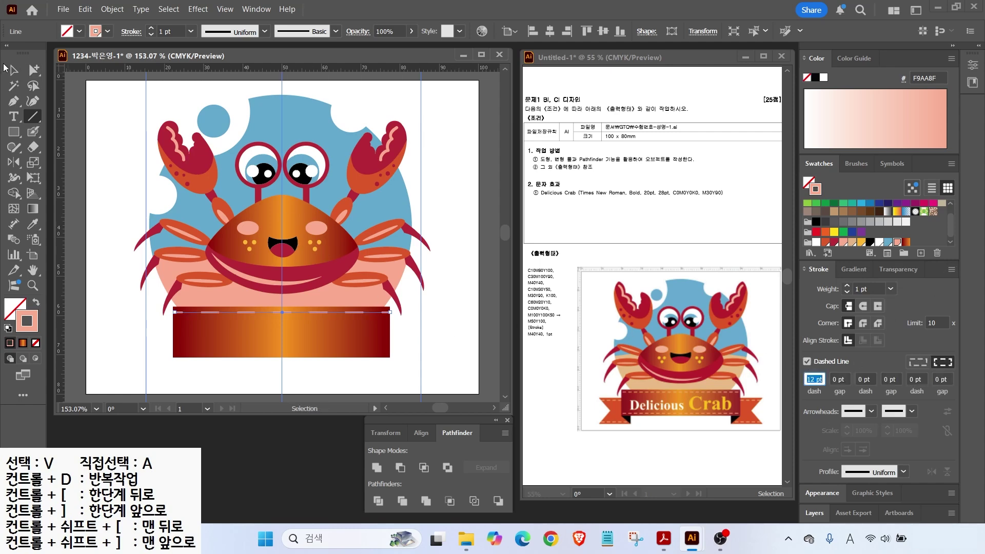
pyautogui.click(13, 70)
pyautogui.click(128, 295)
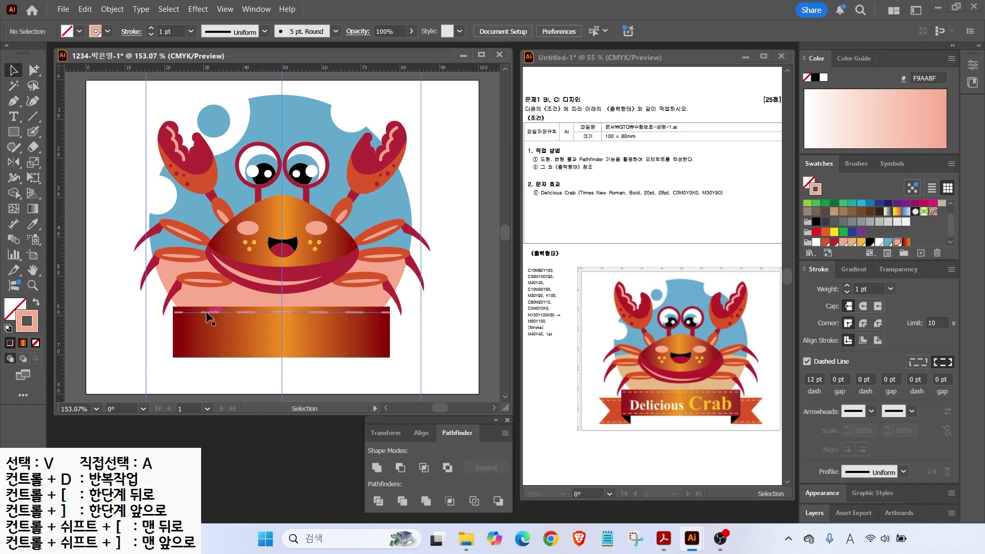
pyautogui.click(205, 311)
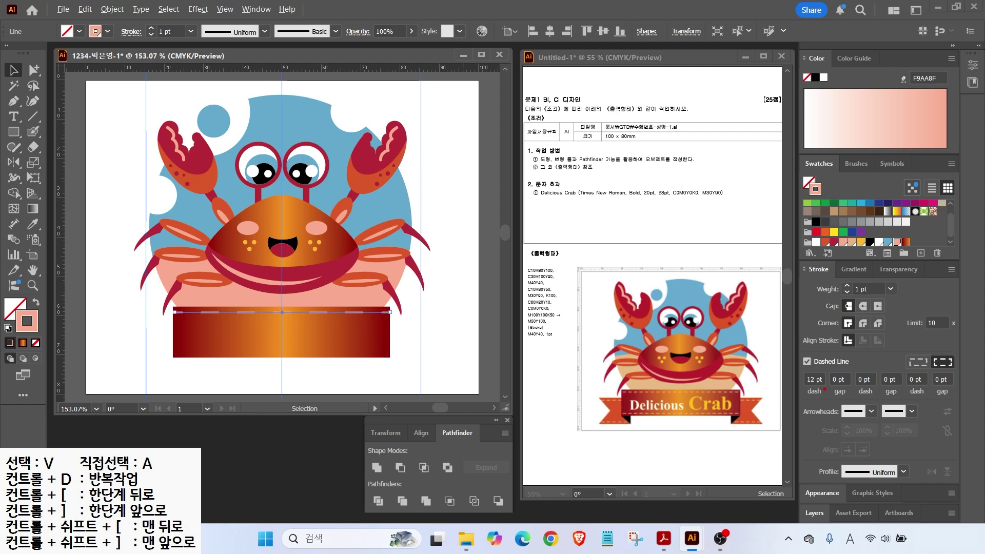
pyautogui.moveTo(798, 373); pyautogui.dragTo(770, 347)
pyautogui.press('Escape')
# Step: Change the stitch line's dash length from 3 pt to 4 pt
pyautogui.moveTo(817, 379); pyautogui.dragTo(789, 381)
pyautogui.press('Return')
pyautogui.click(154, 298)
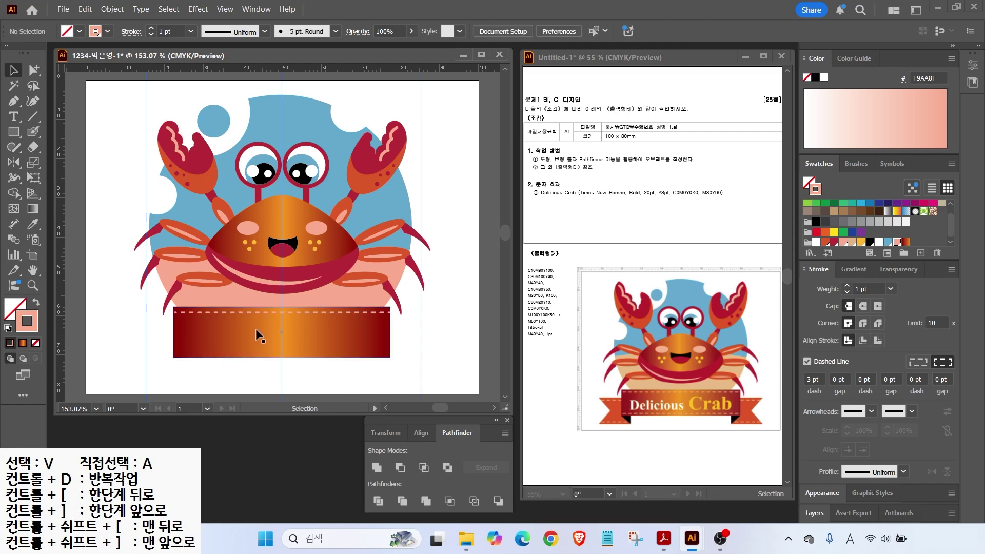
pyautogui.click(820, 380)
pyautogui.write('4')
pyautogui.click(343, 313)
pyautogui.doubleClick(809, 379)
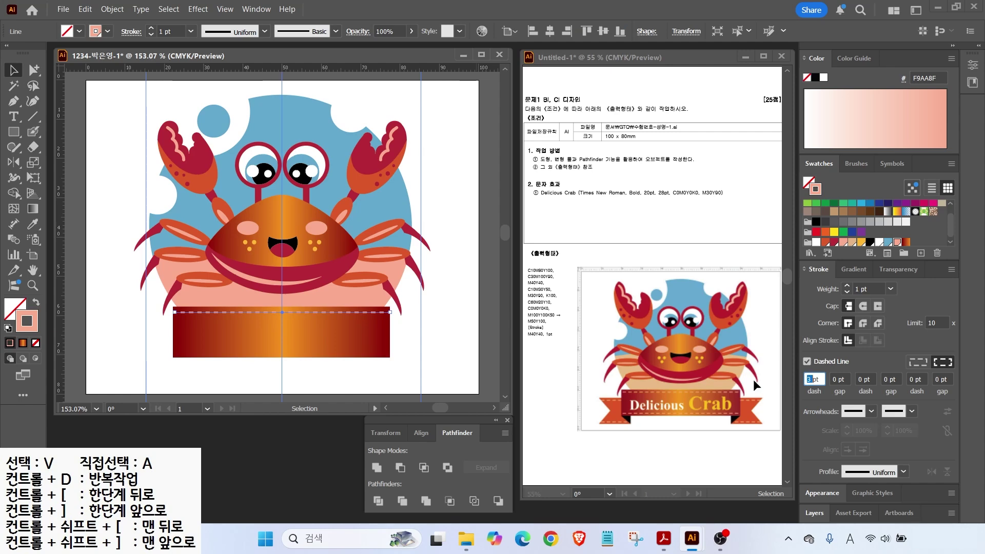
pyautogui.write('4')
pyautogui.press('Return')
pyautogui.click(105, 336)
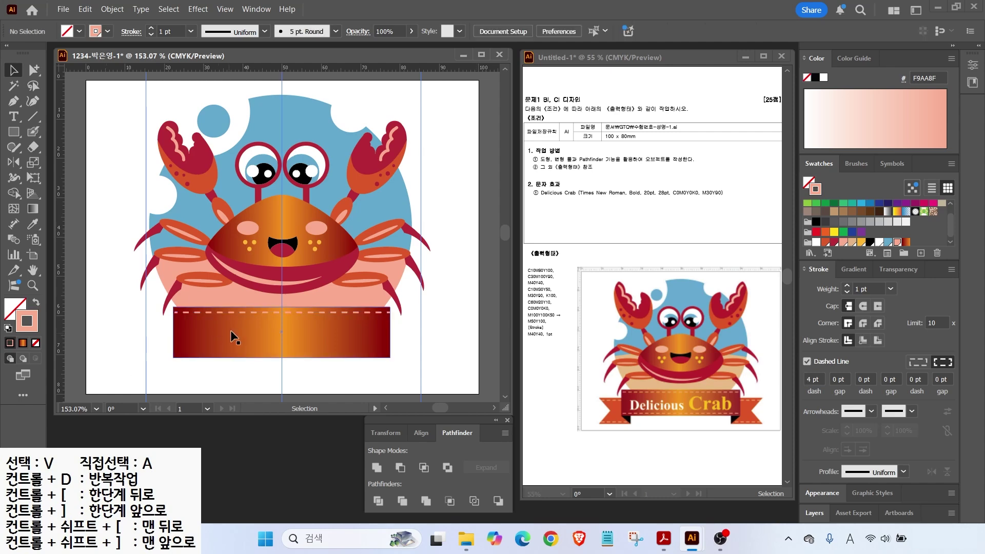
# Step: Duplicate the stitch line along the banner's bottom, then copy the banner into a narrow tail piece
pyautogui.moveTo(222, 310); pyautogui.dragTo(204, 294)
pyautogui.moveTo(232, 327); pyautogui.dragTo(174, 346)
pyautogui.moveTo(331, 352); pyautogui.dragTo(194, 342)
pyautogui.moveTo(115, 351); pyautogui.dragTo(118, 352)
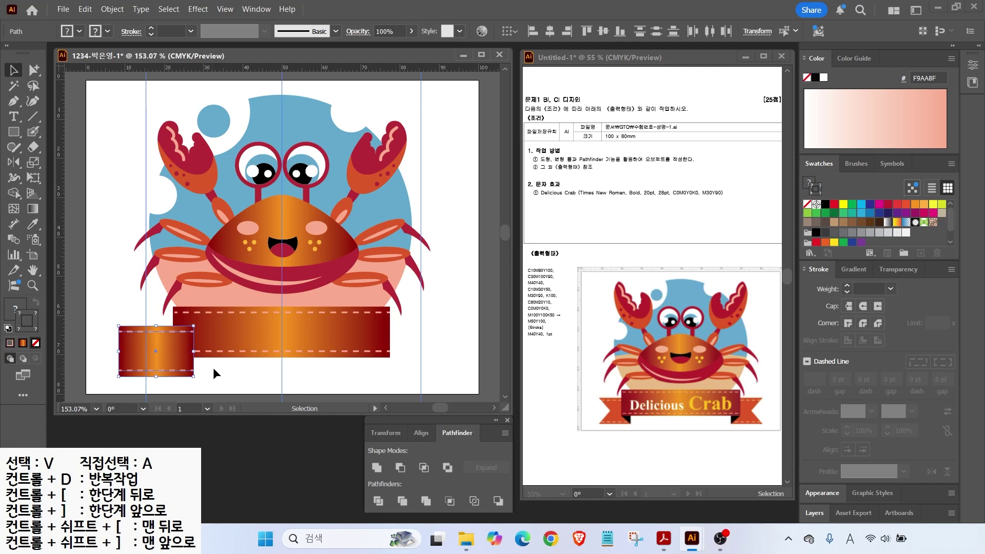
pyautogui.click(206, 367)
pyautogui.scroll(2, 215, 367)
pyautogui.moveTo(236, 365); pyautogui.dragTo(328, 335)
# Step: Fill the copied tail rectangle solid orange
pyautogui.click(300, 328)
pyautogui.press('x')
pyautogui.click(825, 243)
pyautogui.click(127, 291)
pyautogui.moveTo(599, 402); pyautogui.dragTo(571, 377)
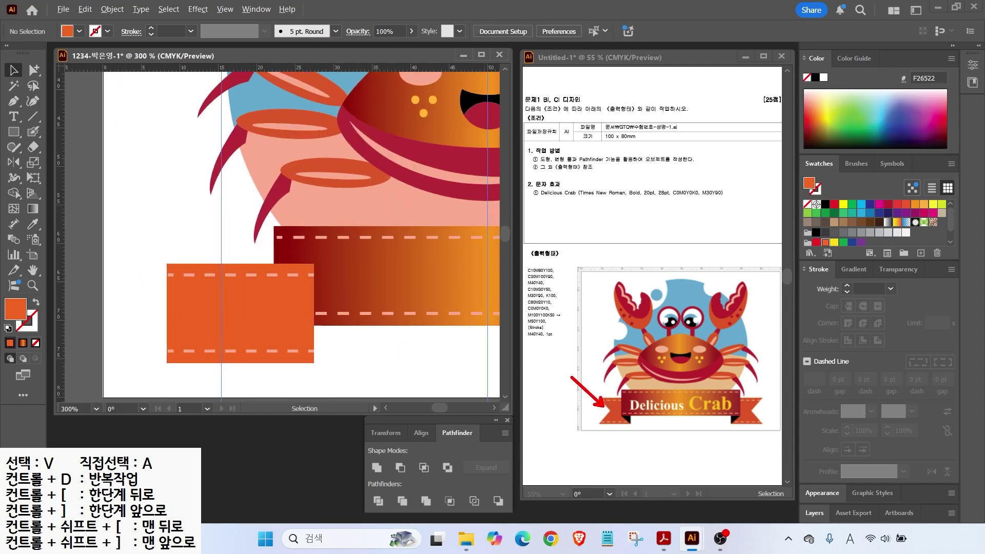
# Step: Add an anchor midway on the tail's left edge and pull it inward to make a V-notch
pyautogui.click(19, 105)
pyautogui.click(19, 106)
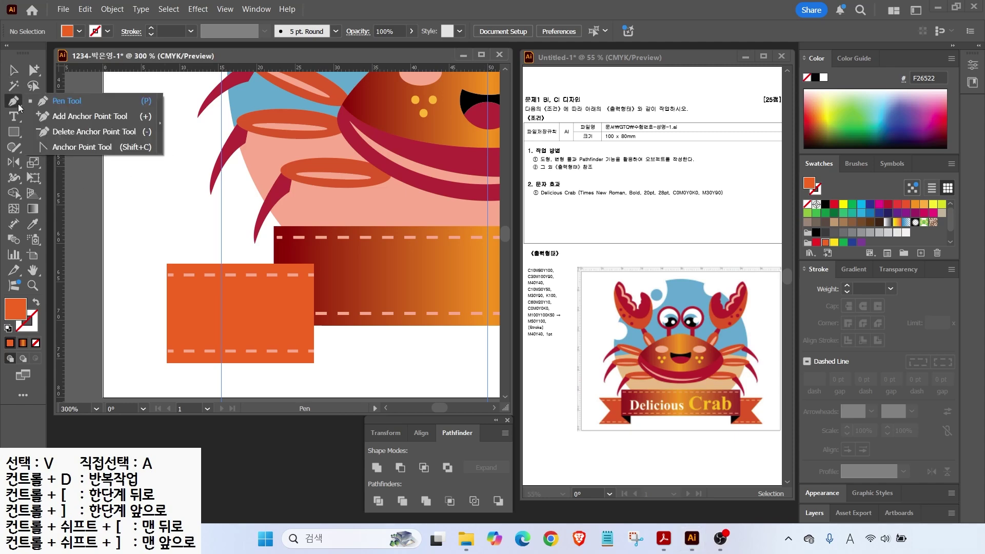
pyautogui.click(62, 123)
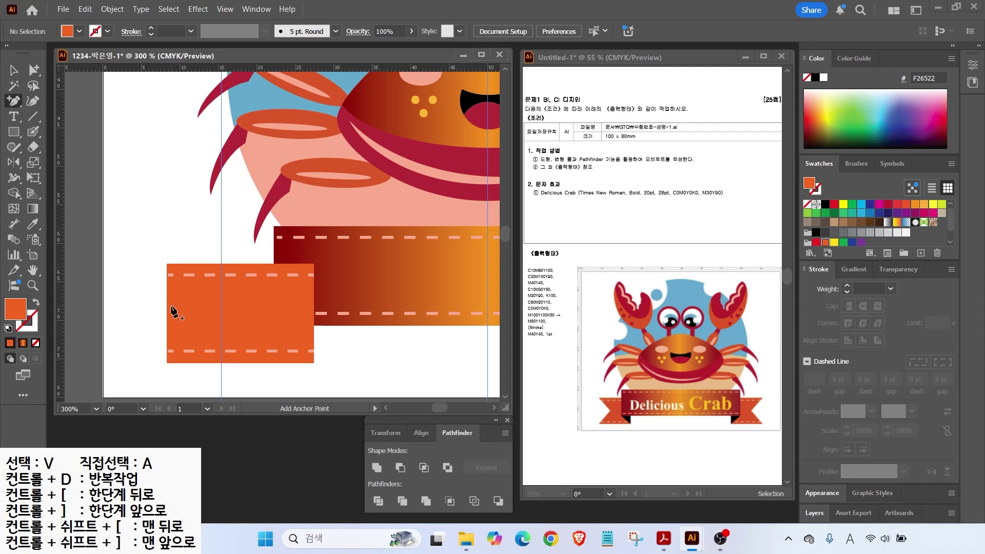
pyautogui.click(167, 313)
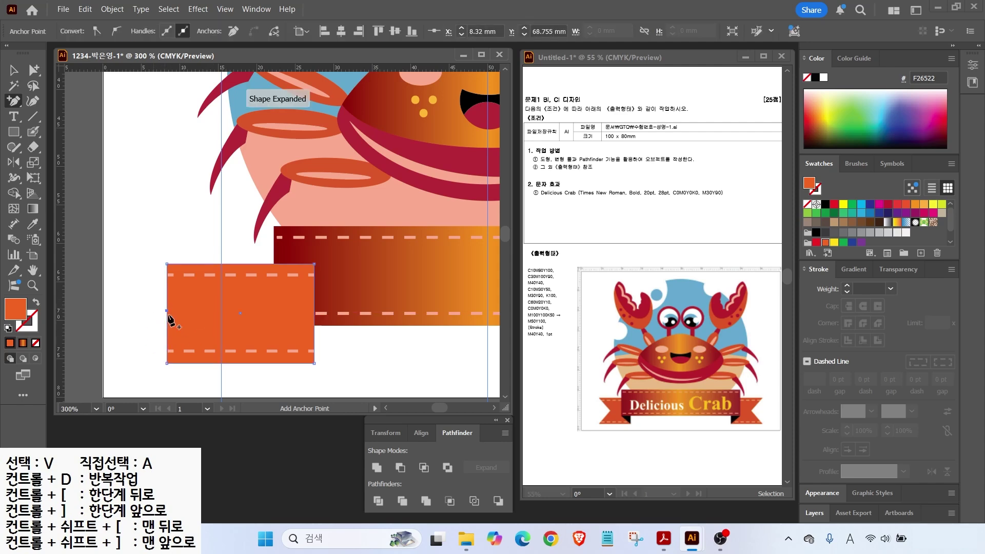
pyautogui.click(34, 69)
pyautogui.click(72, 74)
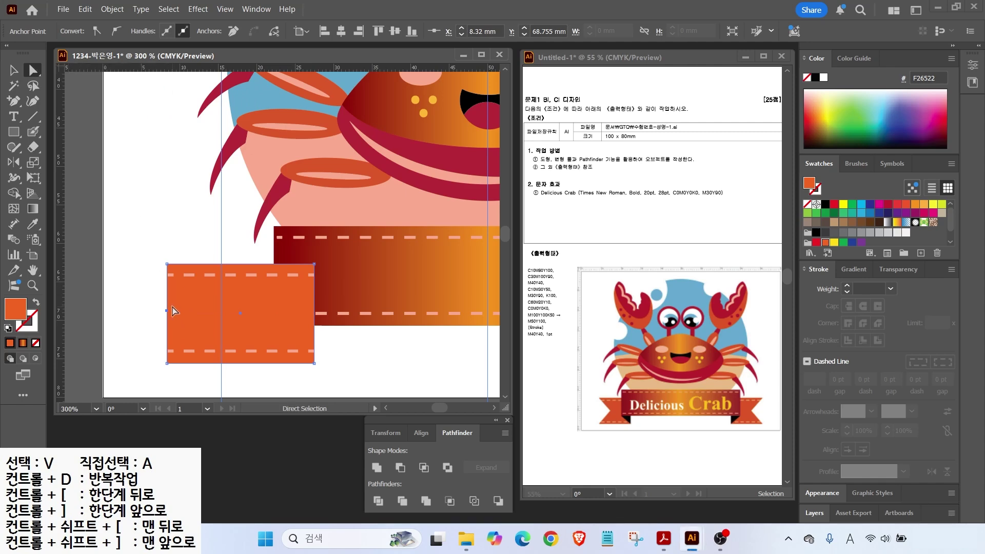
pyautogui.moveTo(167, 311); pyautogui.dragTo(198, 313)
# Step: Shorten both dashed lines to fit the notched tail
pyautogui.click(14, 70)
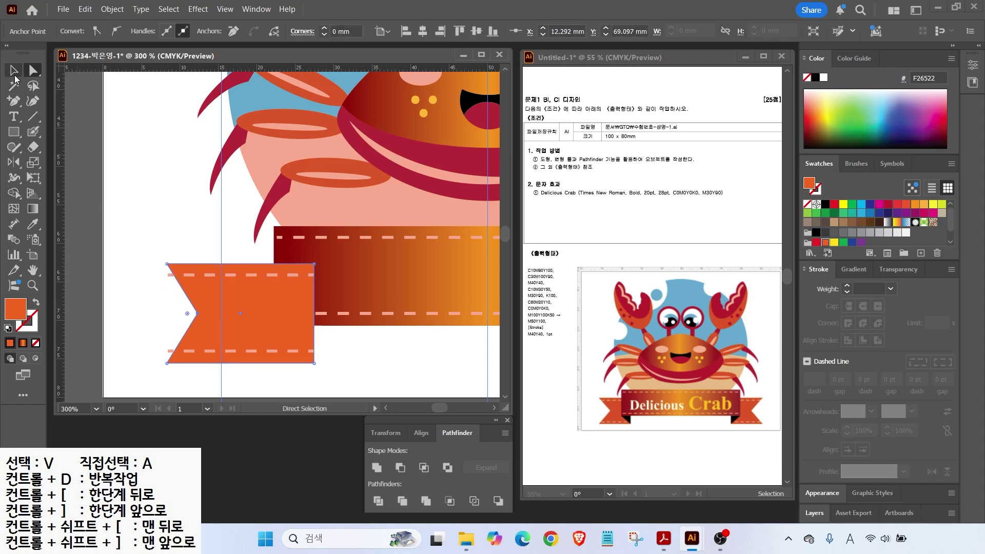
pyautogui.click(190, 274)
pyautogui.keyDown('shift'); pyautogui.click(193, 352); pyautogui.keyUp('shift')
pyautogui.moveTo(168, 313); pyautogui.dragTo(177, 314)
pyautogui.hotkey('ctrl', 'shift', 'a')
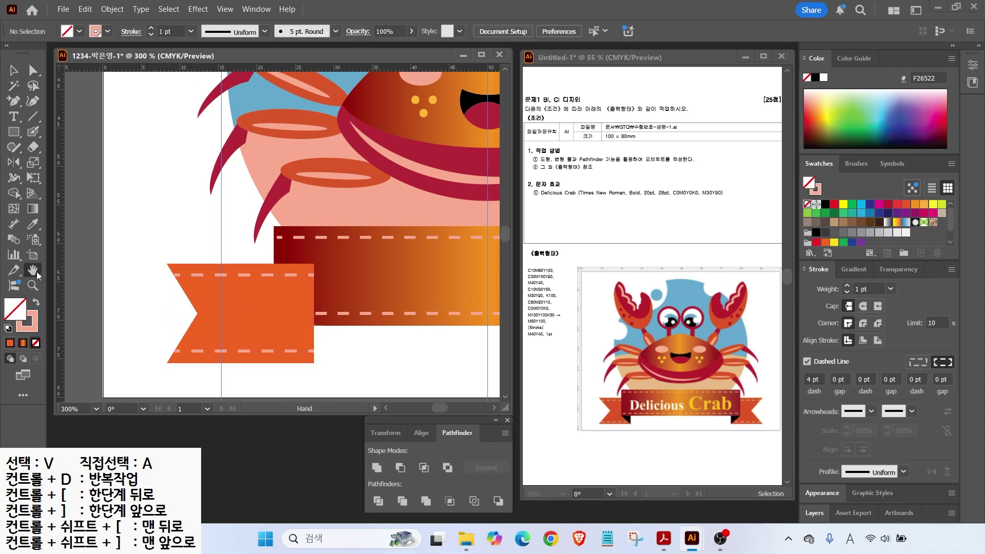
pyautogui.hotkey('ctrl', '0')
# Step: Send the orange tail behind the red banner
pyautogui.click(165, 364)
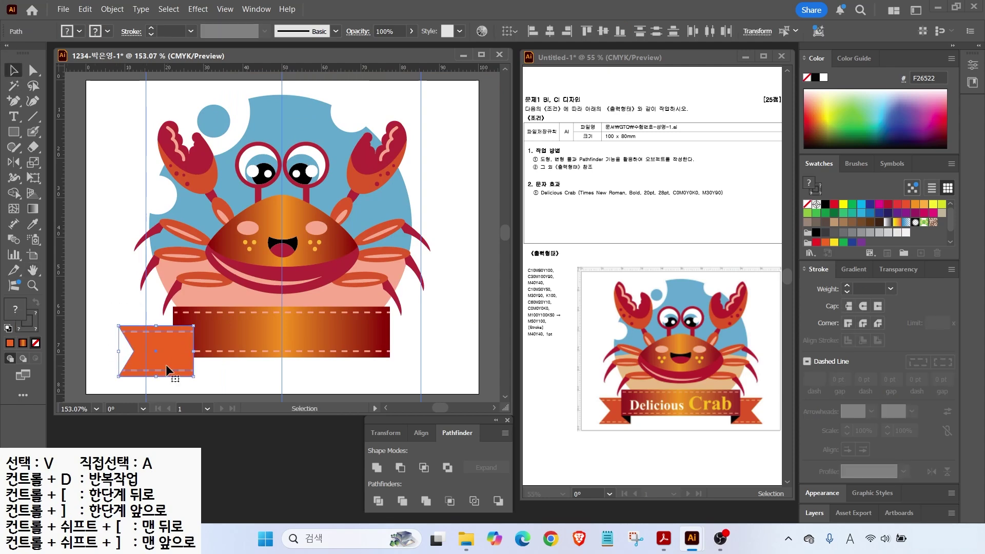
pyautogui.hotkey('ctrl', '[')
pyautogui.click(209, 378)
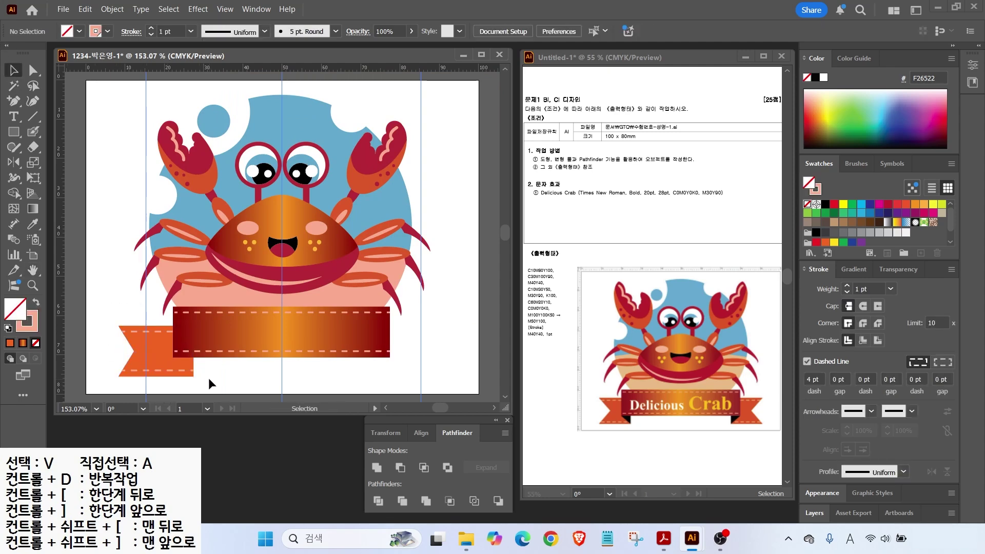
# Step: Draw a black triangular fold at the tail's inner corner with the Pen tool
pyautogui.moveTo(14, 101); pyautogui.dragTo(47, 98)
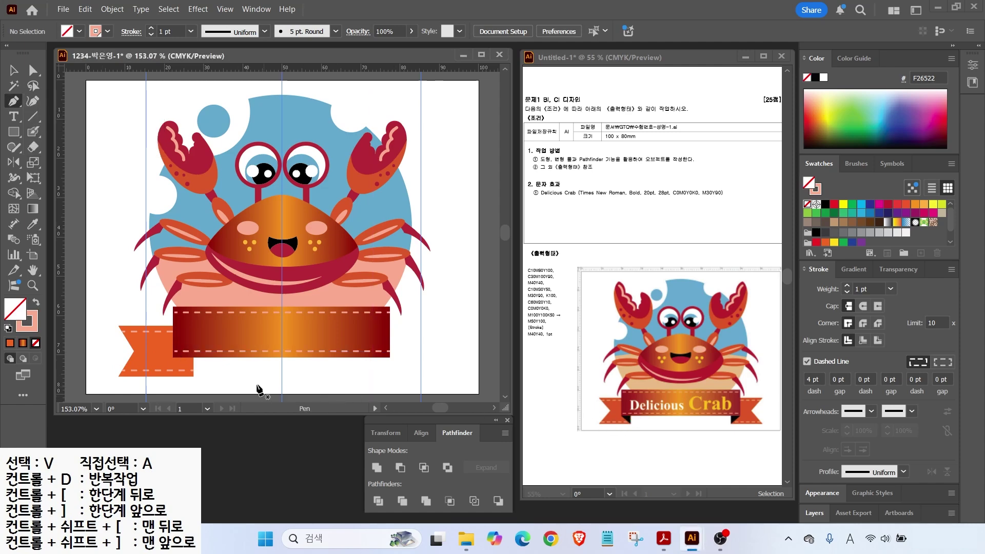
pyautogui.scroll(2, 216, 373)
pyautogui.click(133, 339)
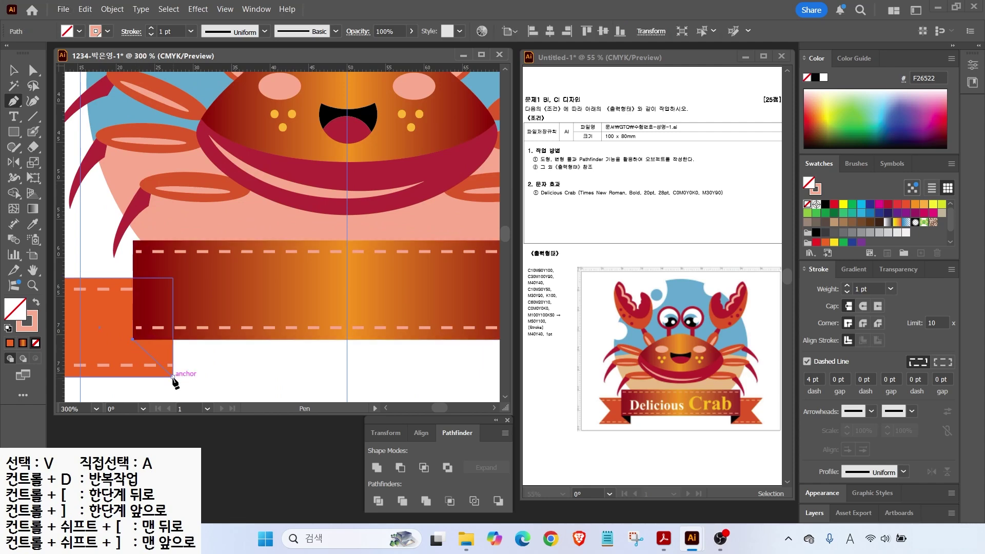
pyautogui.click(173, 376)
pyautogui.click(172, 339)
pyautogui.click(133, 340)
pyautogui.click(870, 243)
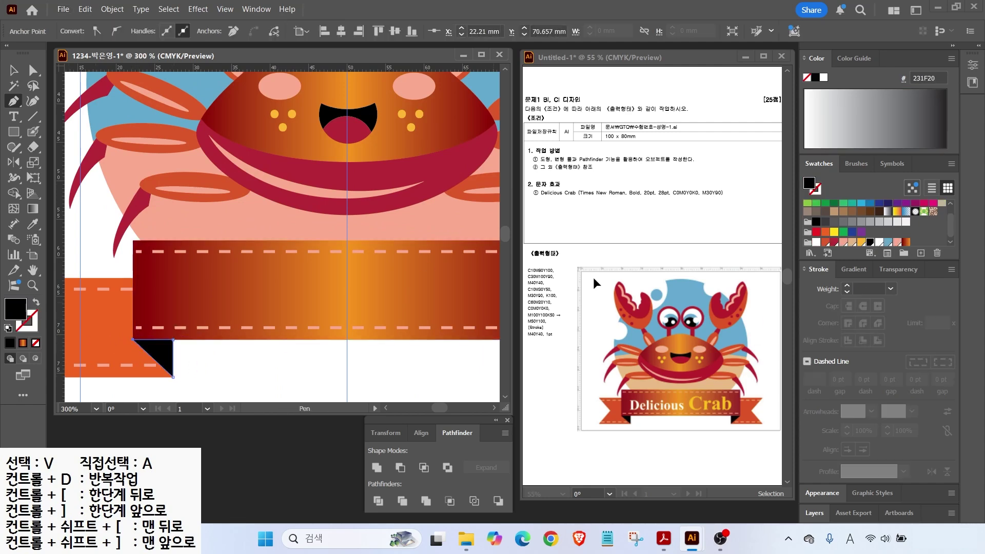
# Step: Reflect a vertical copy of the tail, stitches and fold across the centre guide to the right end
pyautogui.click(14, 71)
pyautogui.moveTo(113, 384); pyautogui.dragTo(183, 359)
pyautogui.hotkey('alt', '2')
pyautogui.moveTo(347, 222); pyautogui.dragTo(346, 393)
pyautogui.moveTo(233, 257)
pyautogui.mouseDown()
pyautogui.moveTo(259, 218)
pyautogui.moveTo(418, 234)
pyautogui.mouseUp()
pyautogui.moveTo(381, 207); pyautogui.dragTo(425, 204)
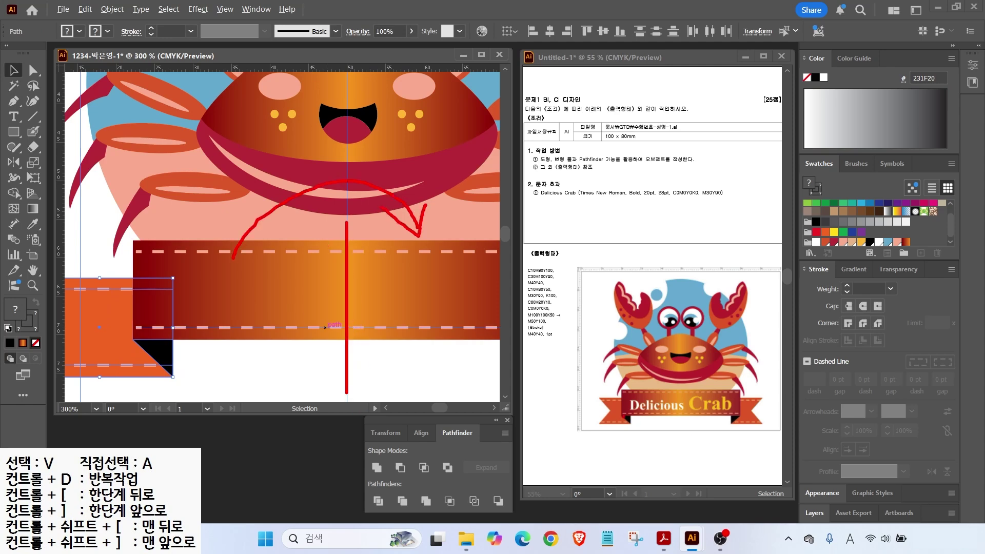
pyautogui.press('Escape')
pyautogui.scroll(-1, 186, 297)
pyautogui.press('o')
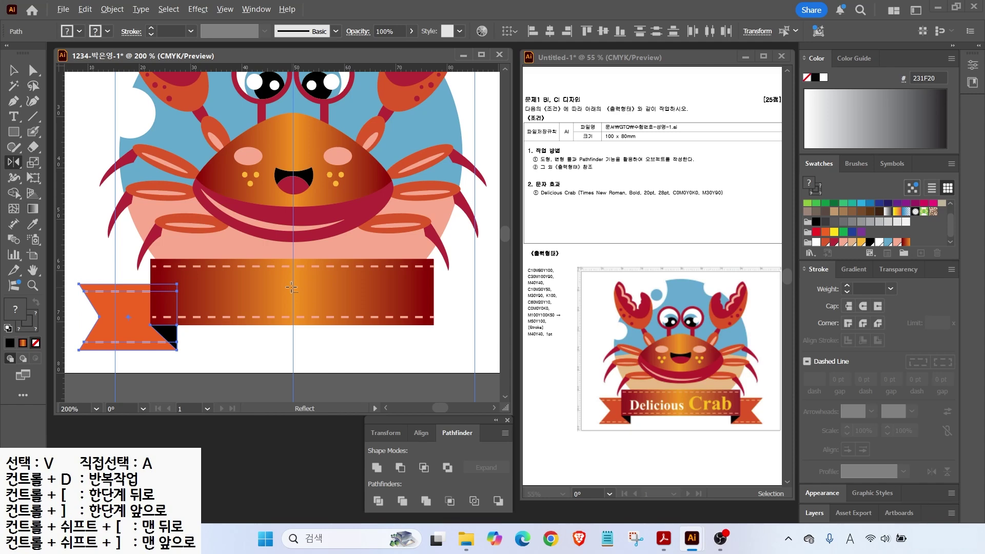
pyautogui.keyDown('alt'); pyautogui.click(292, 337); pyautogui.keyUp('alt')
pyautogui.click(493, 332)
pyautogui.press('v')
# Step: Bring the centre banner and its stitches to the front
pyautogui.click(430, 361)
pyautogui.moveTo(358, 346); pyautogui.dragTo(327, 255)
pyautogui.hotkey('ctrl', 'shift', ']')
pyautogui.click(440, 383)
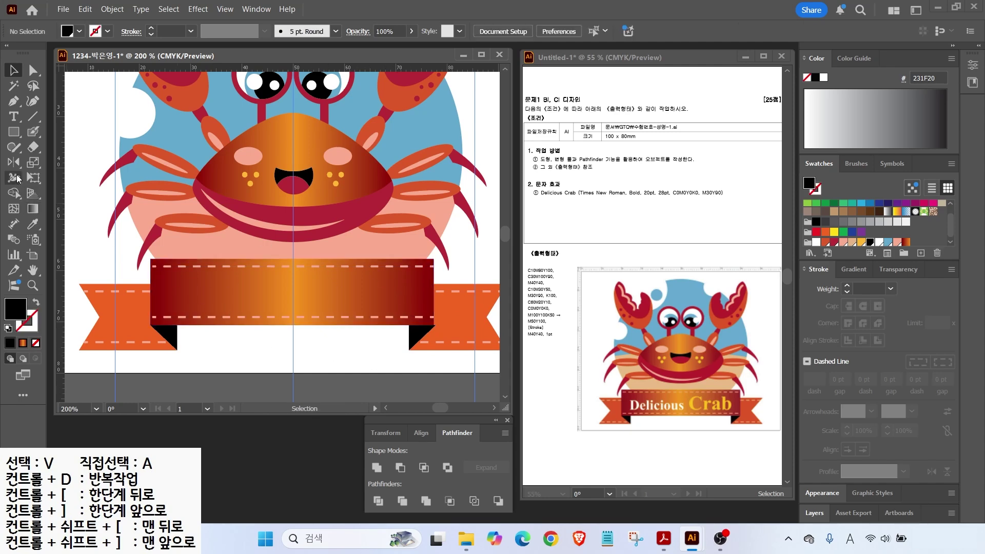
# Step: Type the title 'Delicious Crab' in a text box on the centre banner
pyautogui.click(189, 299)
pyautogui.press('BackSpace')
pyautogui.write('Delicious Crab')
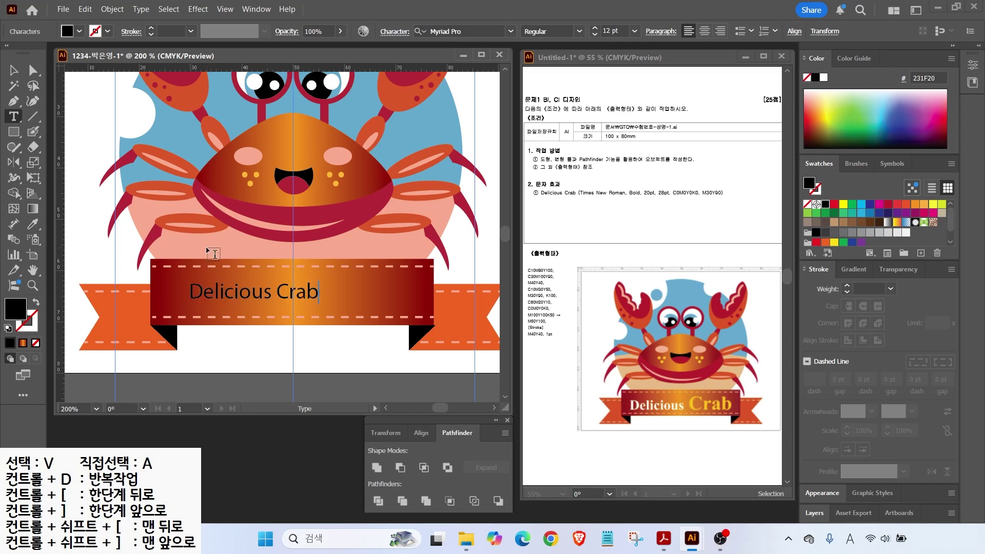
pyautogui.press('Escape')
pyautogui.moveTo(588, 189)
pyautogui.mouseDown()
pyautogui.moveTo(612, 170)
pyautogui.moveTo(696, 173)
pyautogui.moveTo(719, 202)
pyautogui.mouseUp()
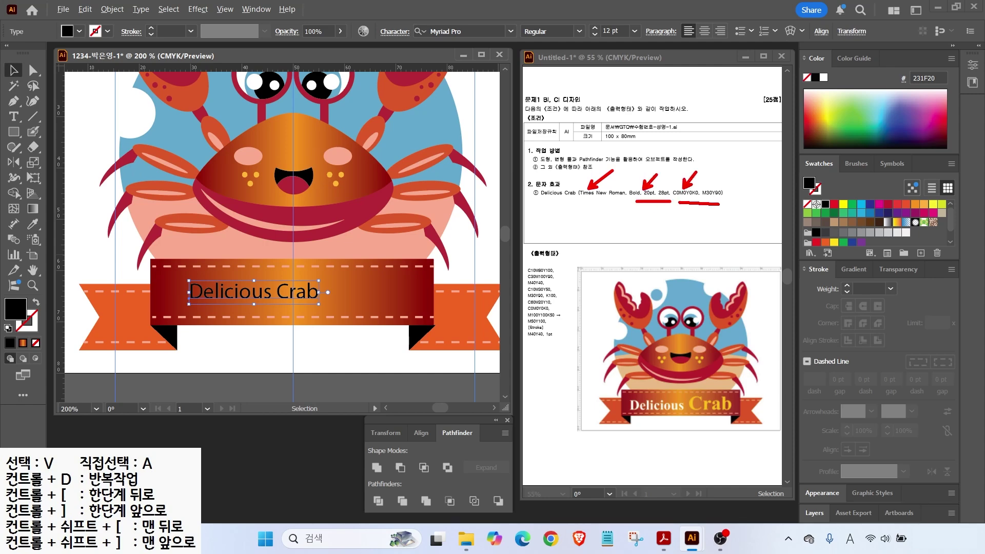
pyautogui.moveTo(663, 394); pyautogui.dragTo(649, 377)
pyautogui.moveTo(716, 393); pyautogui.dragTo(742, 368)
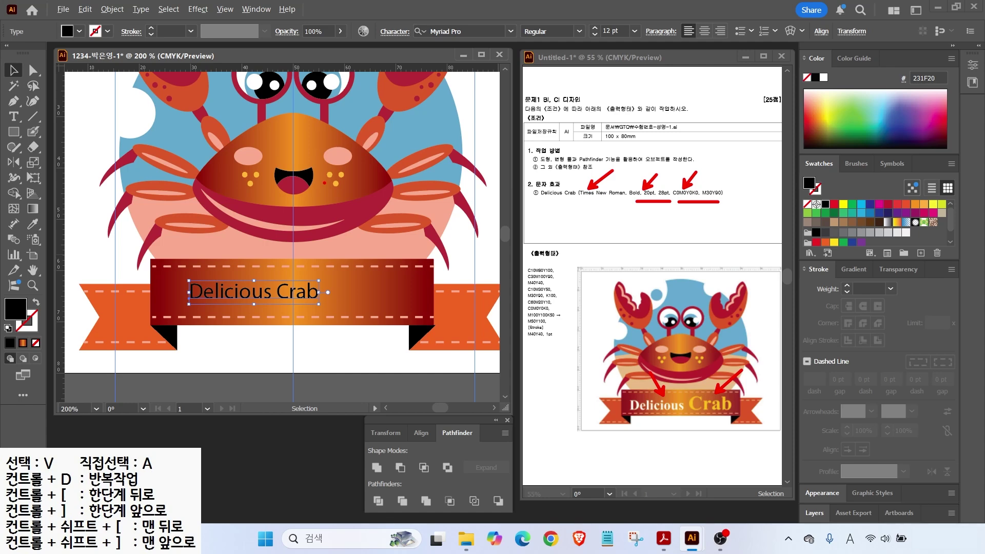
pyautogui.press('Escape')
# Step: Set the title to Times New Roman Bold at 20 pt
pyautogui.click(512, 32)
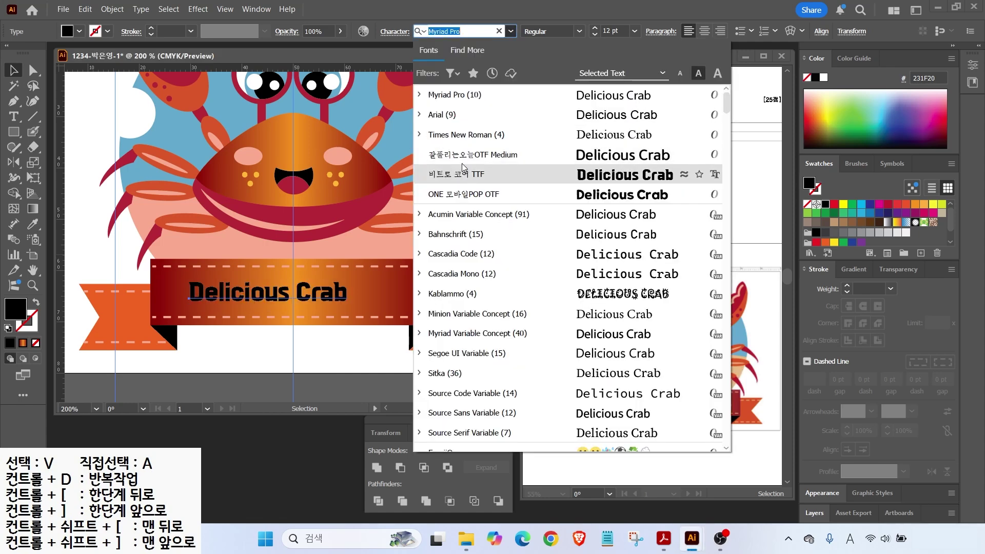
pyautogui.click(461, 135)
pyautogui.click(579, 31)
pyautogui.click(533, 74)
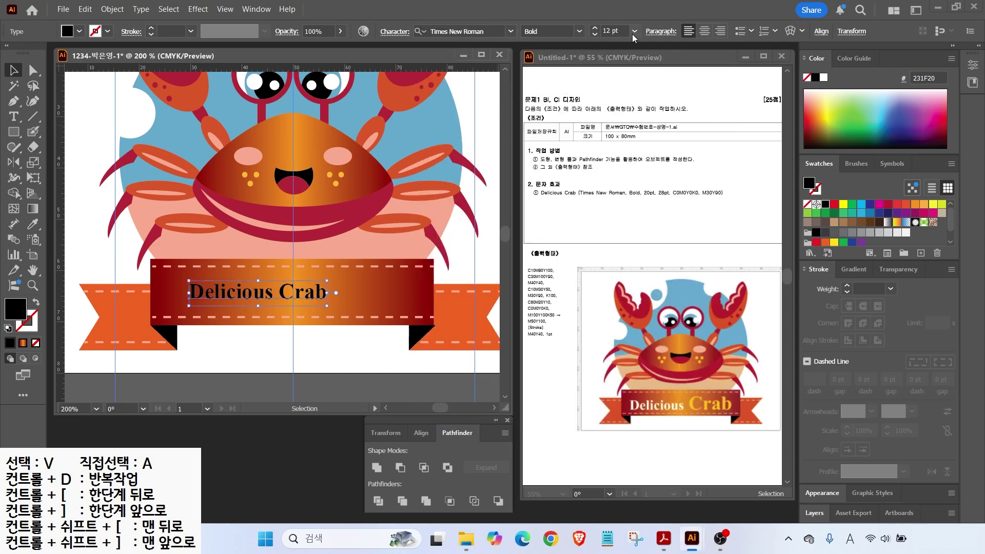
pyautogui.moveTo(623, 31); pyautogui.dragTo(573, 31)
pyautogui.write('20')
pyautogui.press('Return')
# Step: Give the title a white fill
pyautogui.doubleClick(21, 308)
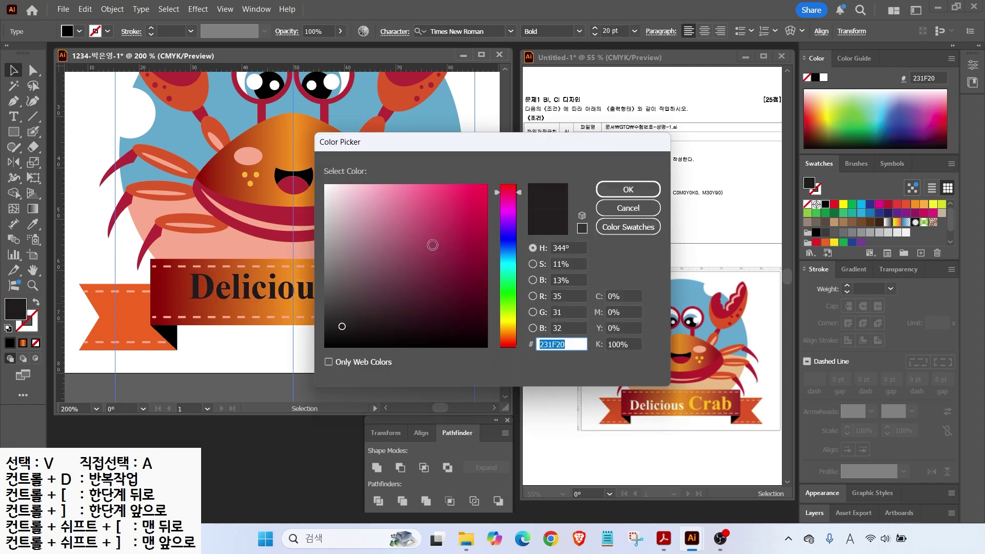
pyautogui.click(622, 296)
pyautogui.press('Tab')
pyautogui.press('Tab')
pyautogui.press('Tab')
pyautogui.write('0')
pyautogui.press('Return')
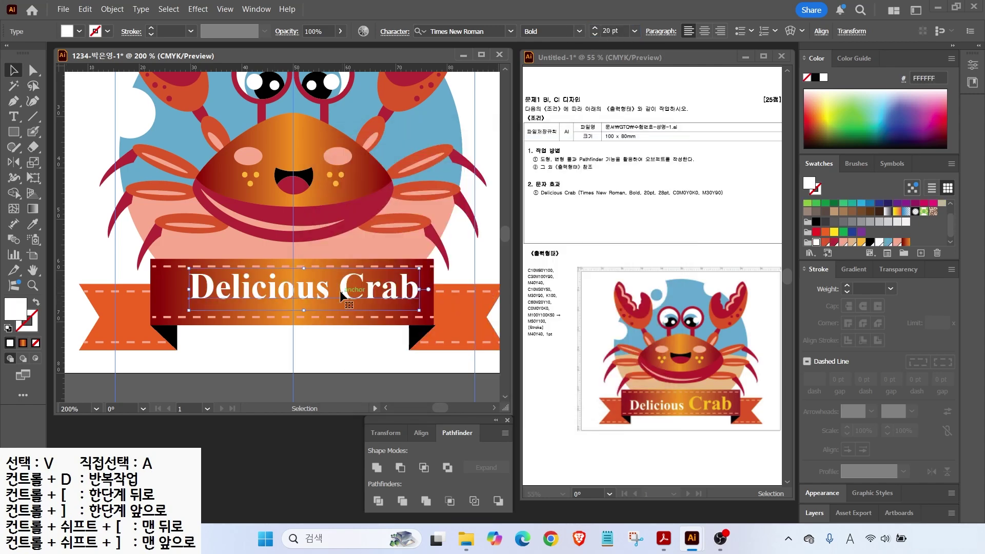
# Step: Enlarge the word 'Crab' to 28 pt and colour it orange
pyautogui.click(13, 116)
pyautogui.moveTo(339, 287); pyautogui.dragTo(419, 287)
pyautogui.hotkey('ctrl', 'shift', '.')
pyautogui.hotkey('ctrl', 'shift', '.')
pyautogui.hotkey('ctrl', 'shift', '.')
pyautogui.hotkey('ctrl', 'shift', '.')
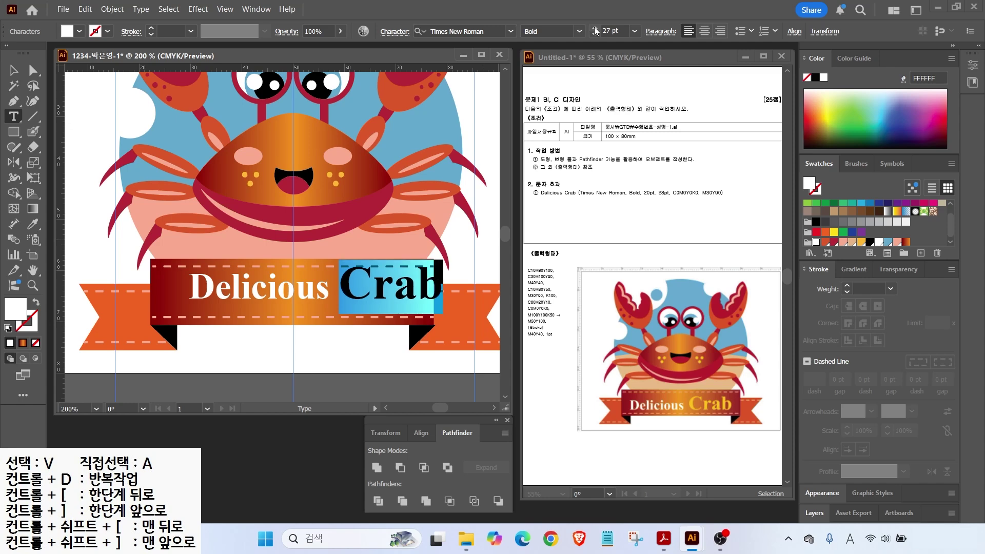
pyautogui.doubleClick(23, 312)
pyautogui.click(623, 296)
pyautogui.press('Tab')
pyautogui.write('30')
pyautogui.press('Tab')
pyautogui.write('90')
pyautogui.press('Return')
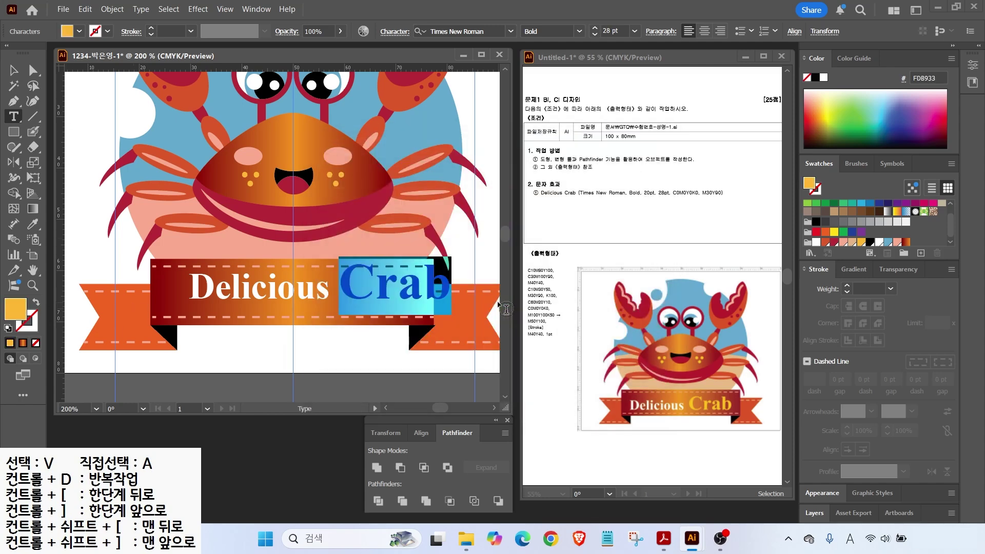
pyautogui.press('Escape')
# Step: Move the Delicious Crab title onto the ribbon
pyautogui.moveTo(262, 280); pyautogui.dragTo(237, 290)
pyautogui.doubleClick(33, 270)
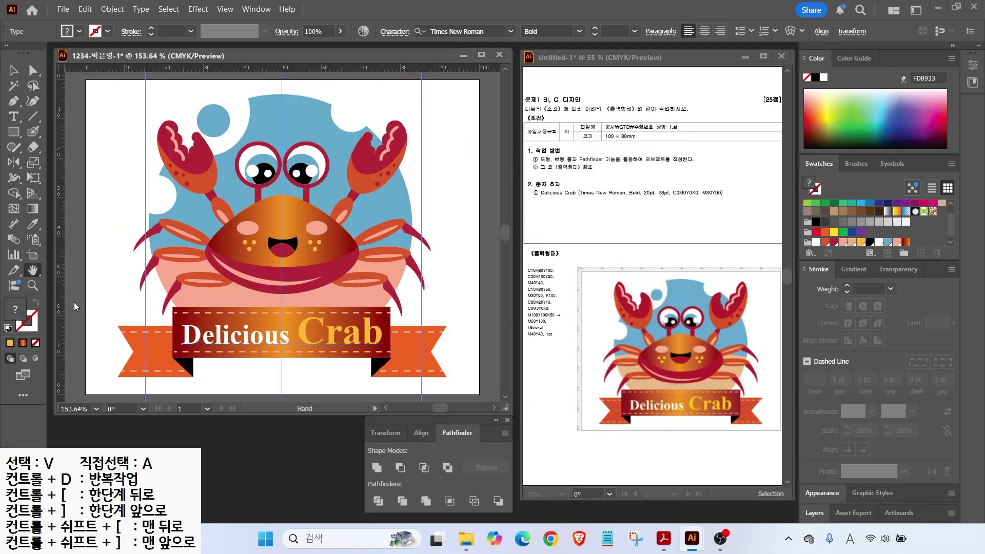
pyautogui.click(14, 70)
pyautogui.click(154, 145)
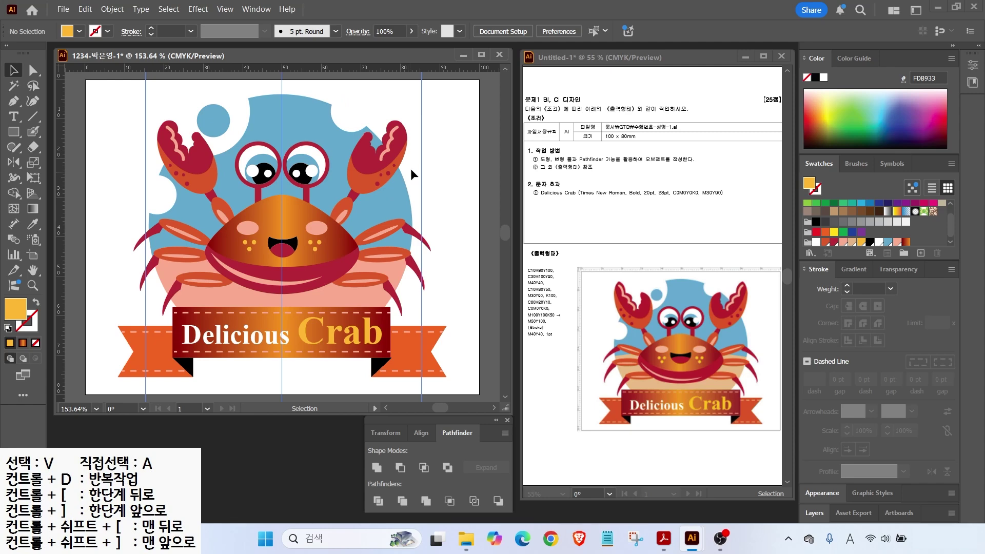
# Step: Clear all guides from the artboard
pyautogui.click(224, 9)
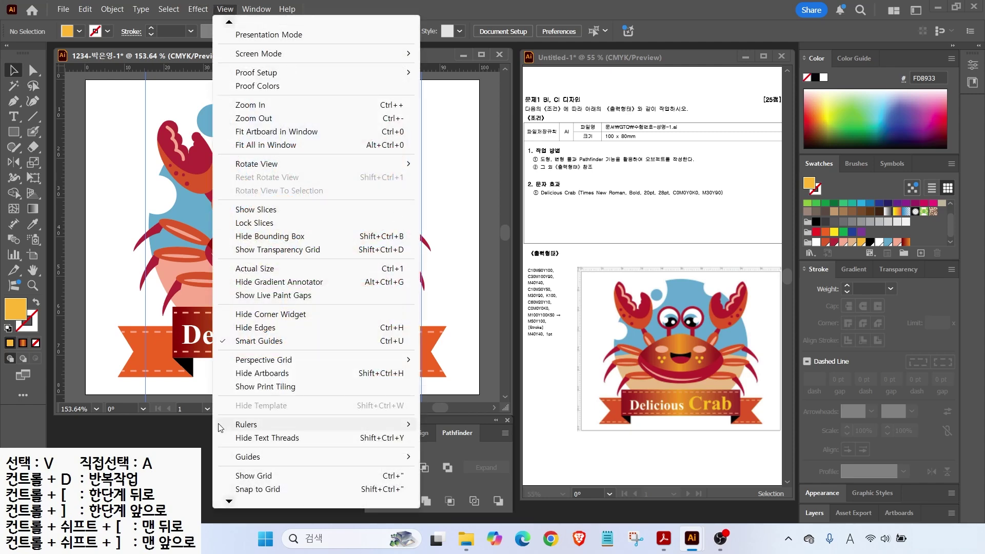
pyautogui.moveTo(267, 463)
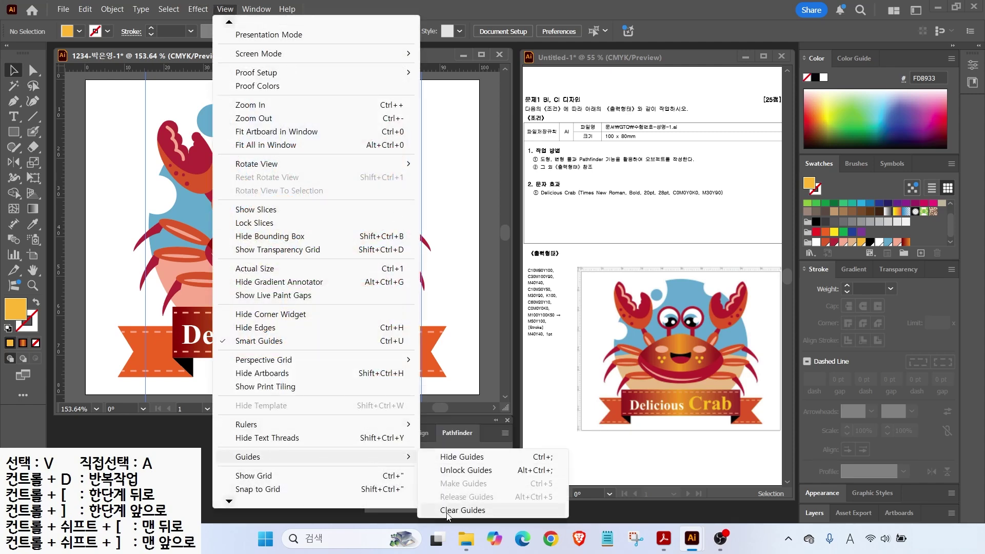
pyautogui.click(463, 510)
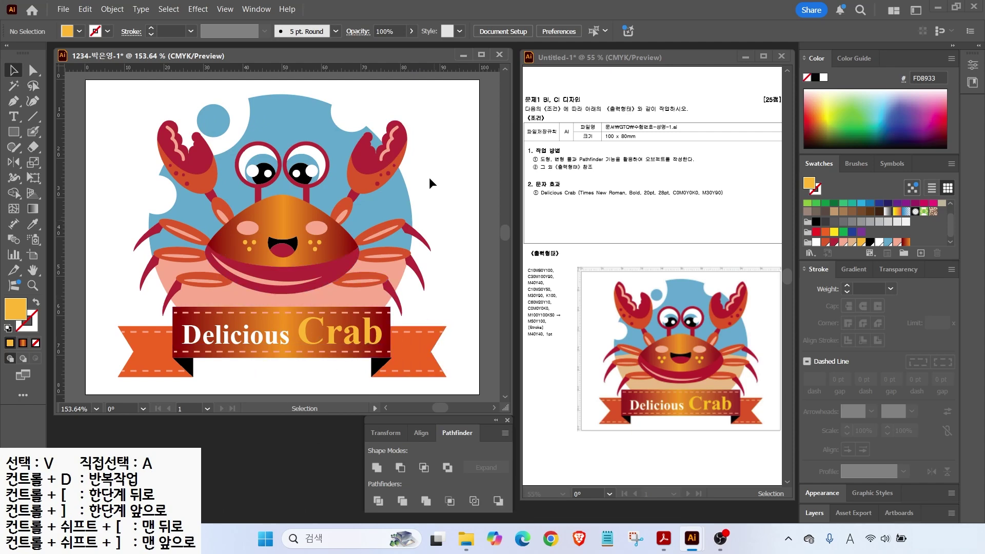
# Step: Save the crab artwork as an .ai file in Documents > GTQ and close it
pyautogui.click(65, 9)
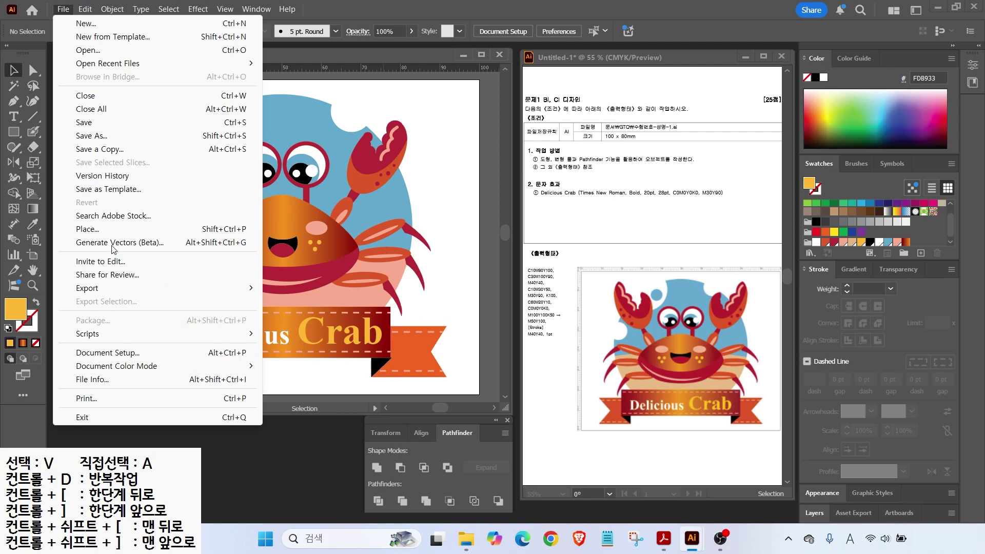
pyautogui.click(87, 122)
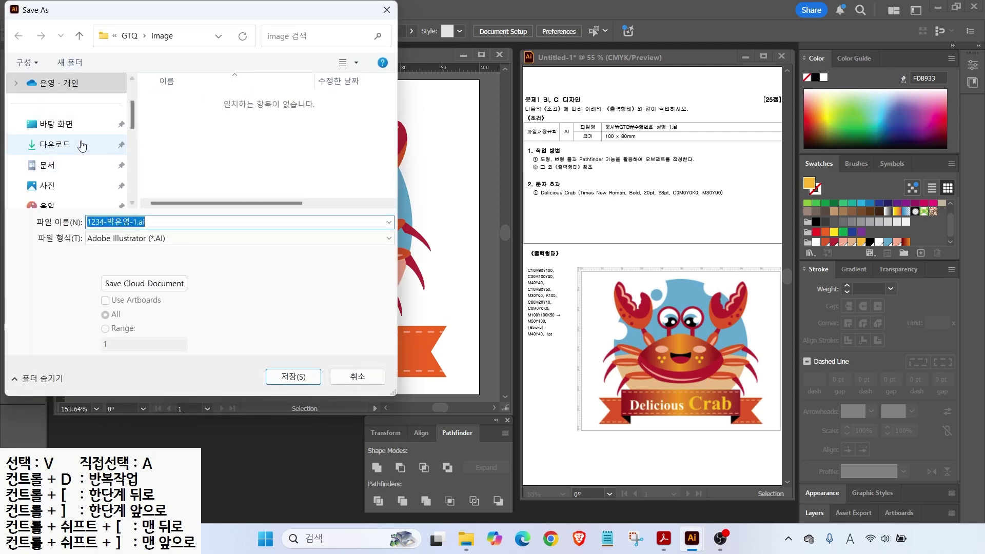
pyautogui.click(50, 170)
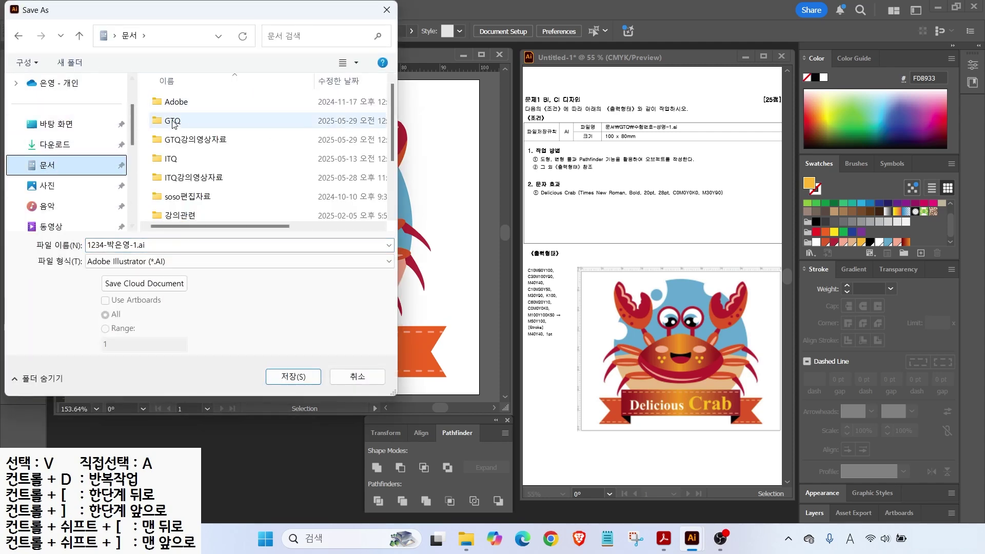
pyautogui.doubleClick(171, 117)
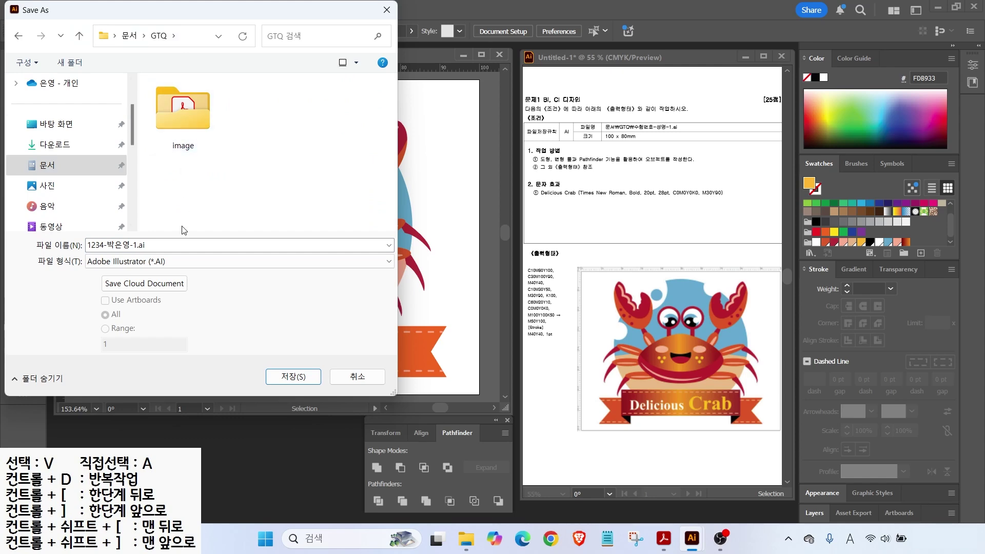
pyautogui.press('alt')
pyautogui.moveTo(140, 237); pyautogui.dragTo(162, 218)
pyautogui.moveTo(165, 263); pyautogui.dragTo(195, 238)
pyautogui.moveTo(273, 357); pyautogui.dragTo(302, 346)
pyautogui.press('Escape')
pyautogui.click(294, 376)
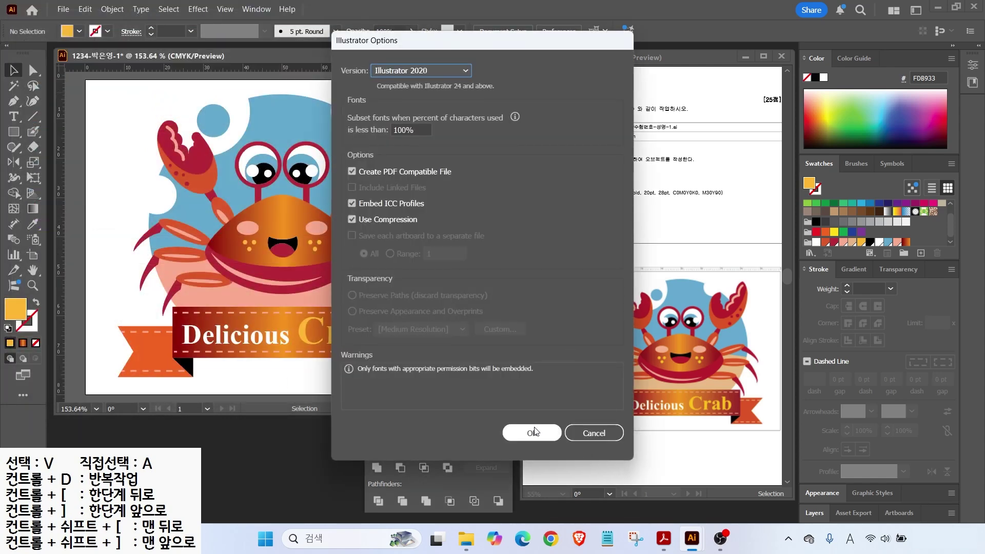
pyautogui.click(531, 433)
pyautogui.hotkey('ctrl', 'w')
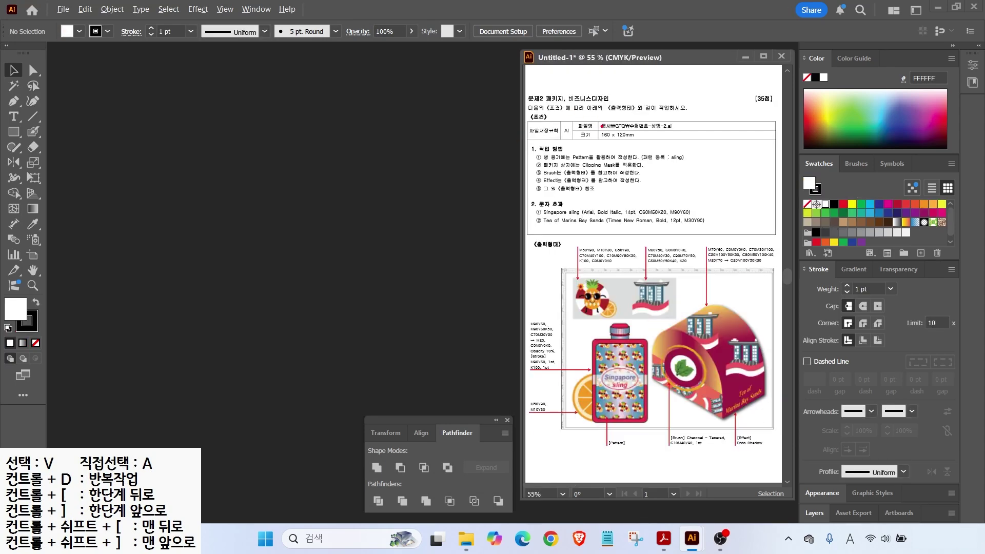
# Step: Create a 160 × 120 mm document named with the candidate's number and name
pyautogui.moveTo(599, 121)
pyautogui.mouseDown()
pyautogui.moveTo(658, 149)
pyautogui.moveTo(647, 156)
pyautogui.moveTo(635, 144)
pyautogui.mouseUp()
pyautogui.press('Escape')
pyautogui.click(63, 9)
pyautogui.click(62, 22)
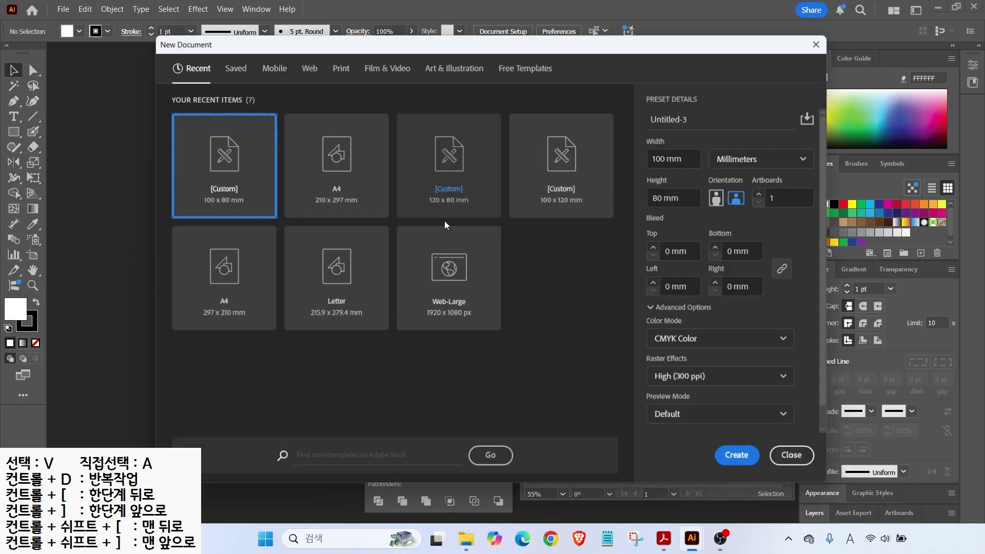
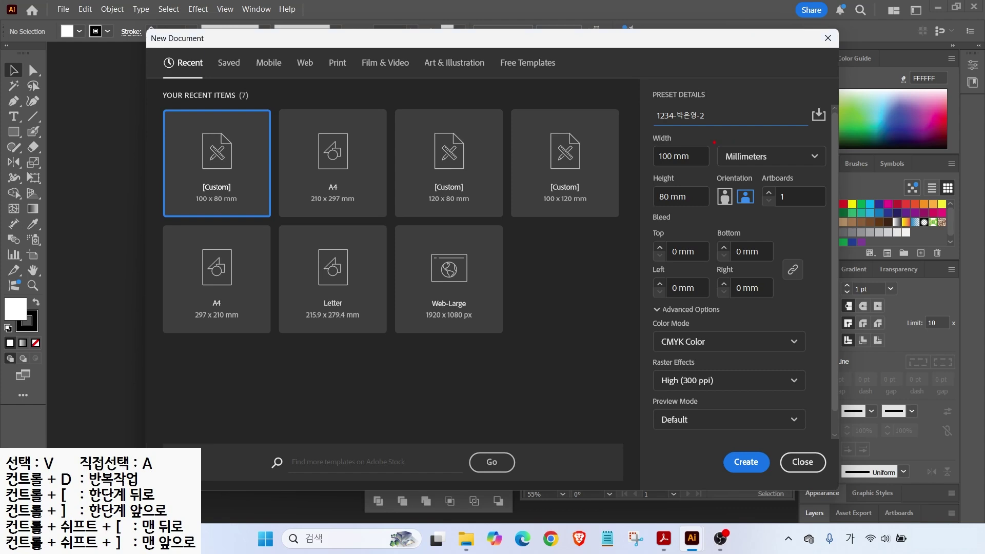
pyautogui.click(694, 151)
pyautogui.write('160')
pyautogui.press('Tab')
pyautogui.press('Tab')
pyautogui.write('120')
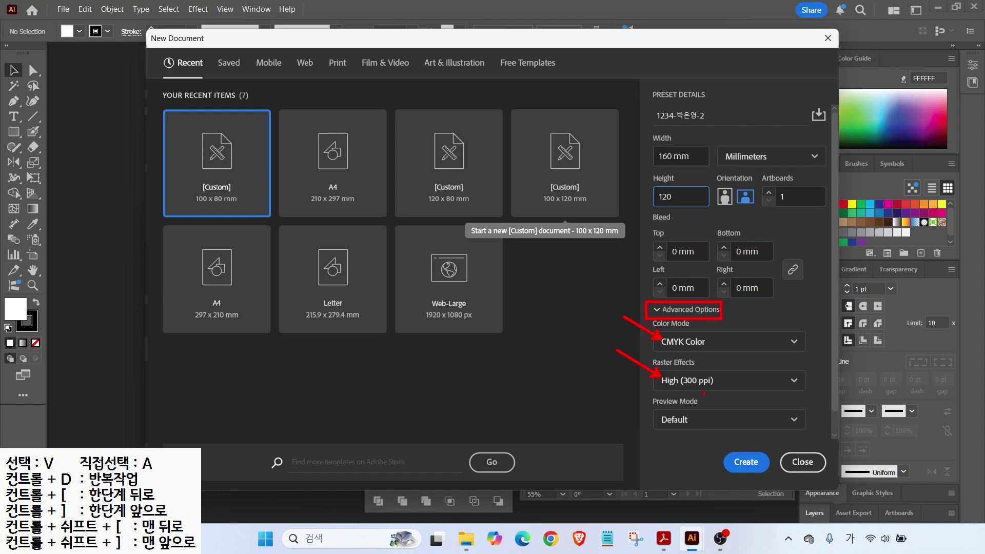
pyautogui.press('Return')
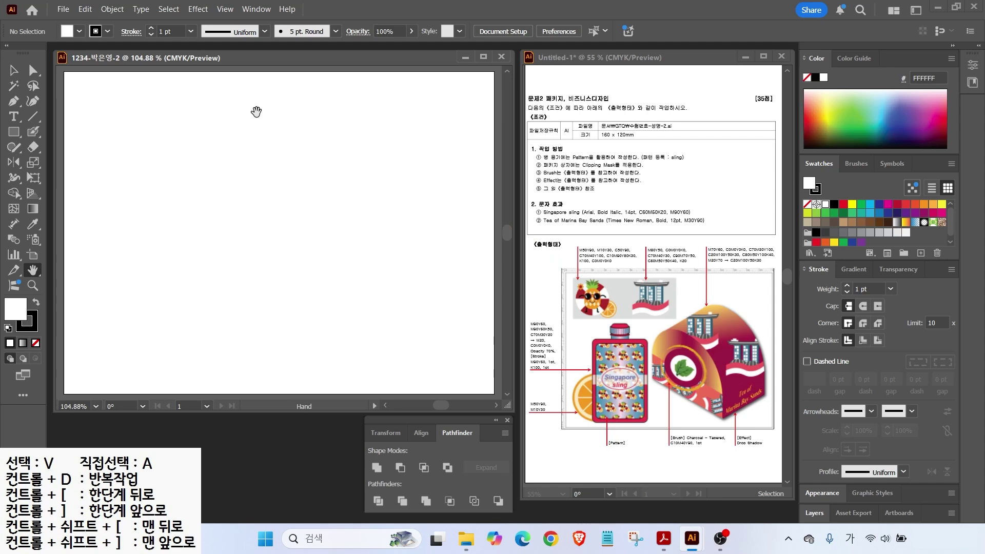
# Step: Show rulers and fit the blank artboard in the window
pyautogui.press('v')
pyautogui.hotkey('ctrl', 'r')
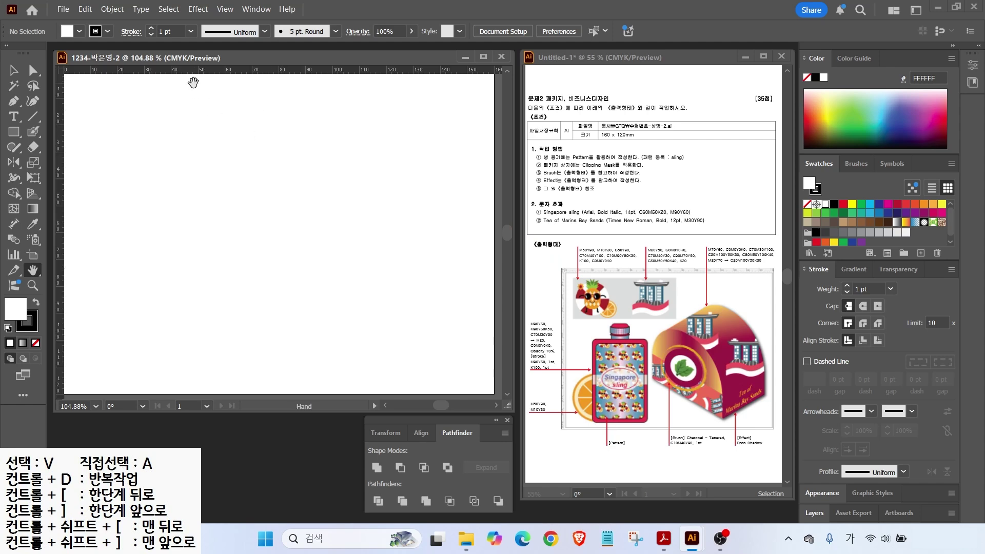
pyautogui.doubleClick(32, 270)
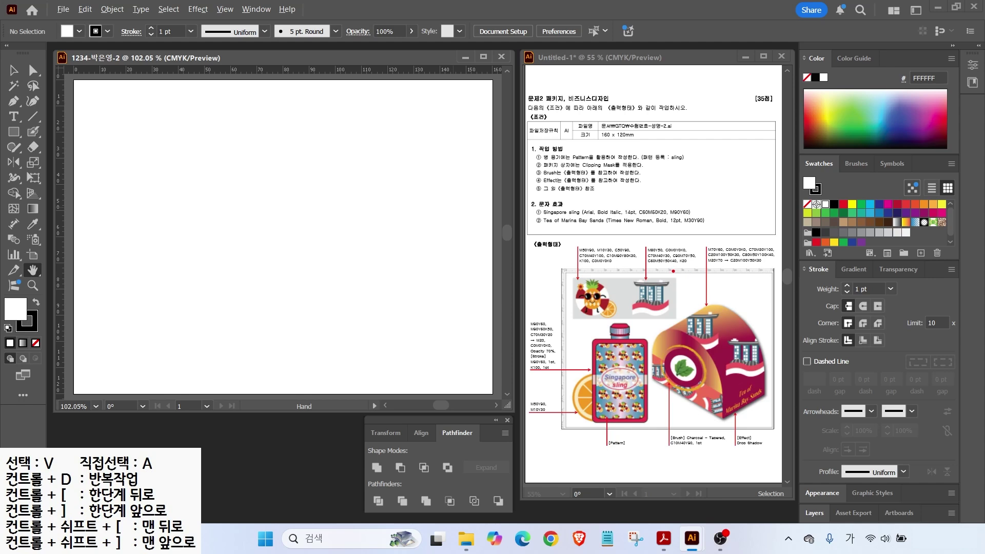
pyautogui.moveTo(603, 309)
pyautogui.mouseDown()
pyautogui.moveTo(541, 271)
pyautogui.moveTo(572, 215)
pyautogui.moveTo(608, 289)
pyautogui.mouseUp()
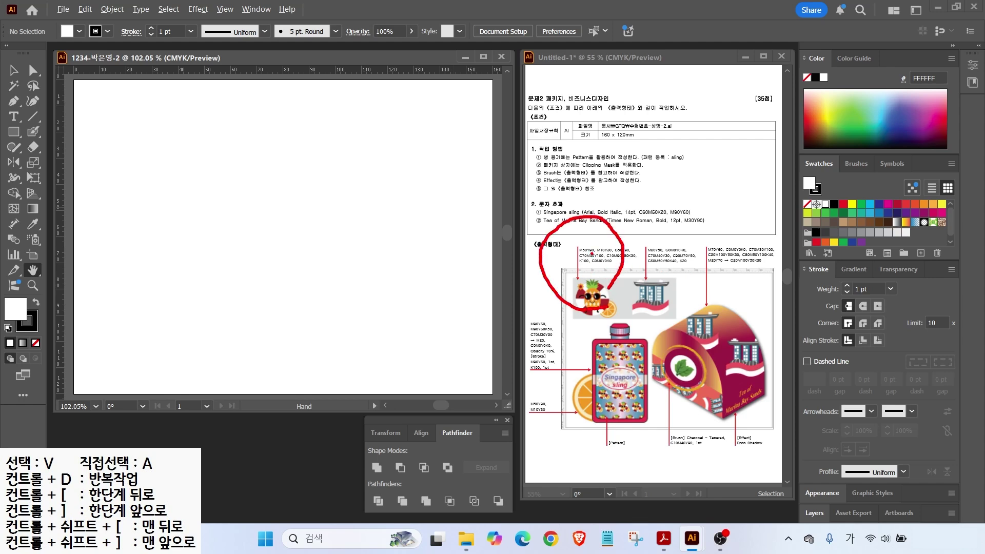
pyautogui.moveTo(692, 314)
pyautogui.mouseDown()
pyautogui.moveTo(642, 298)
pyautogui.moveTo(643, 235)
pyautogui.moveTo(696, 270)
pyautogui.moveTo(684, 308)
pyautogui.mouseUp()
pyautogui.moveTo(780, 151); pyautogui.dragTo(935, 252)
pyautogui.press('Escape')
# Step: Start a new swatch group and move its dialog aside
pyautogui.press('v')
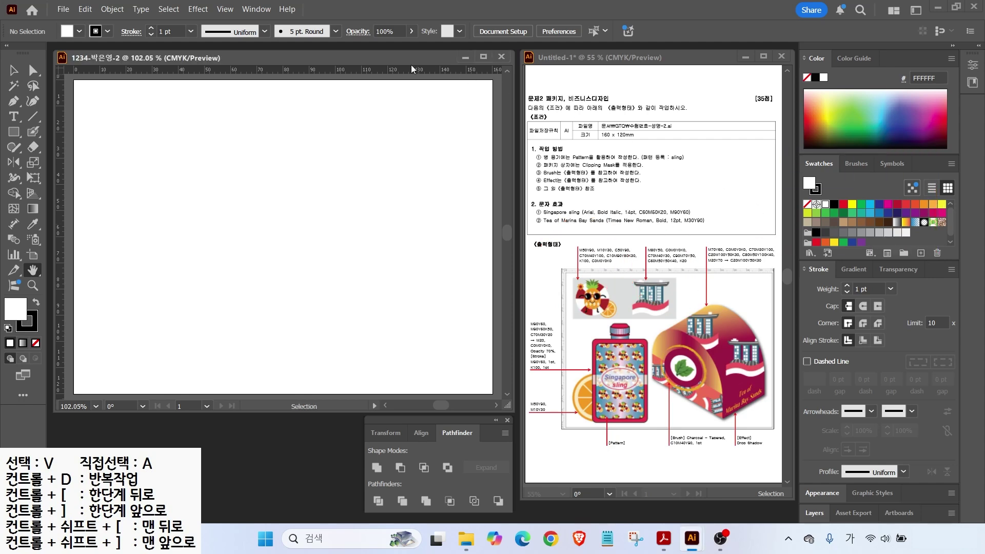
pyautogui.click(905, 254)
pyautogui.moveTo(385, 155); pyautogui.dragTo(428, 169)
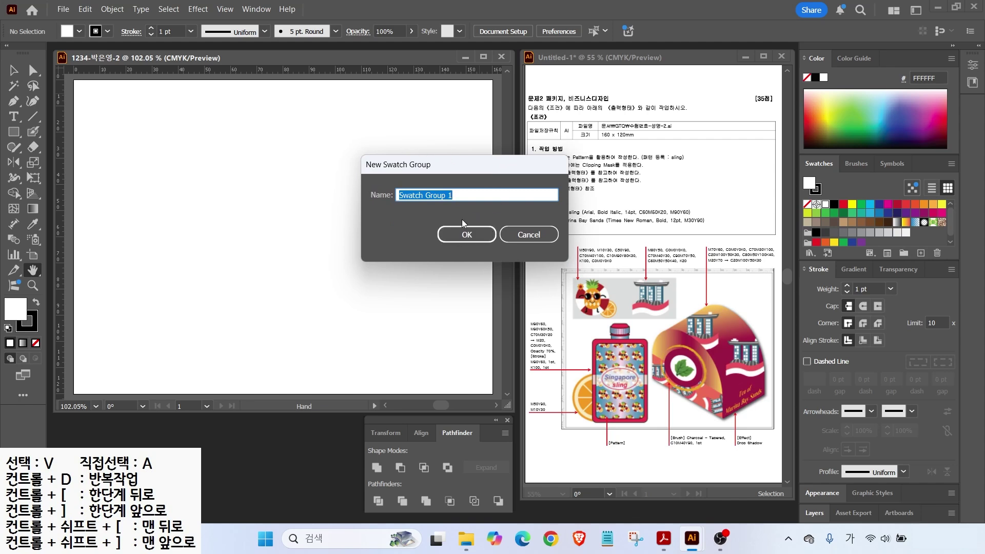
# Step: Confirm the new swatch group, select its white swatch and enlarge the swatches list
pyautogui.click(468, 237)
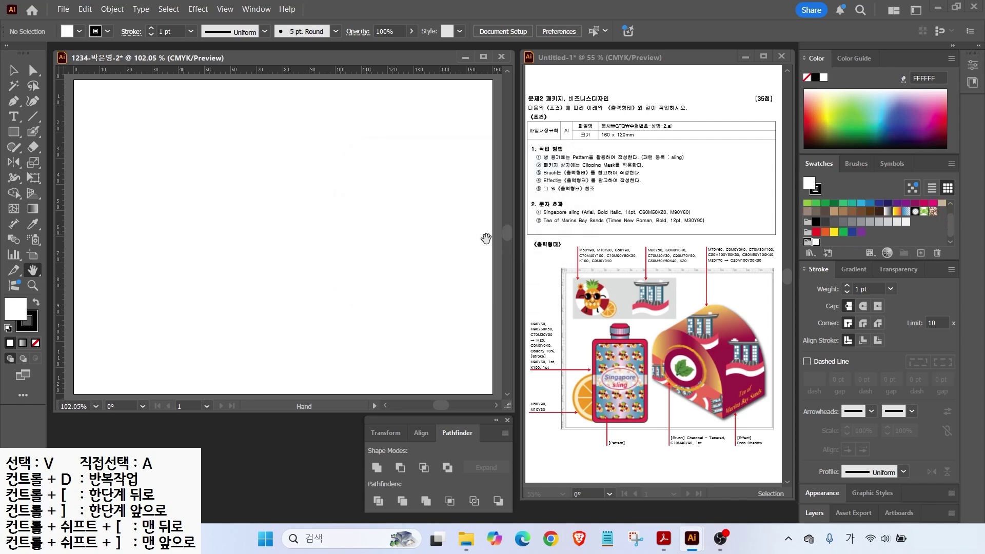
pyautogui.click(816, 242)
pyautogui.moveTo(827, 153); pyautogui.dragTo(817, 105)
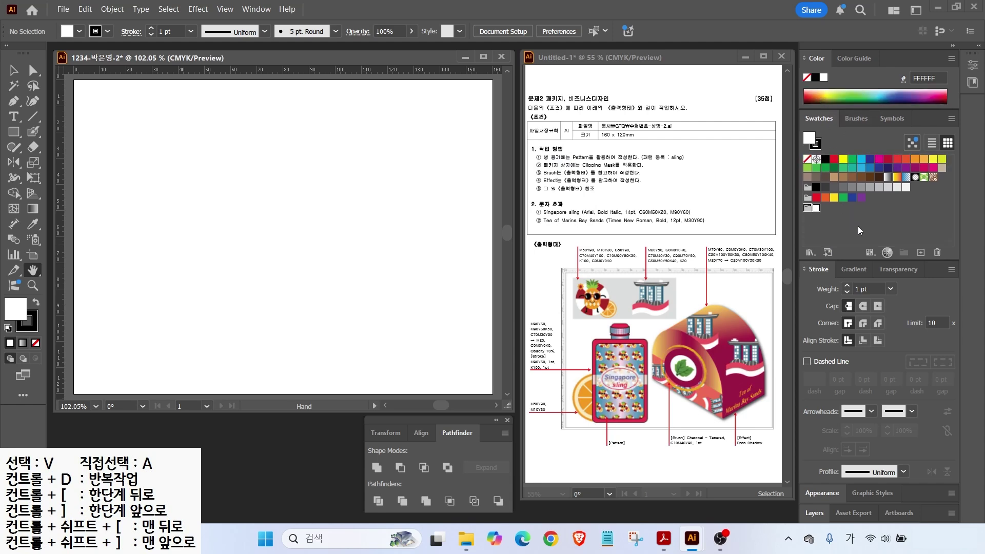
# Step: Add an orange C0 M50 Y90 K0 swatch and a pale orange swatch
pyautogui.click(919, 252)
pyautogui.click(457, 247)
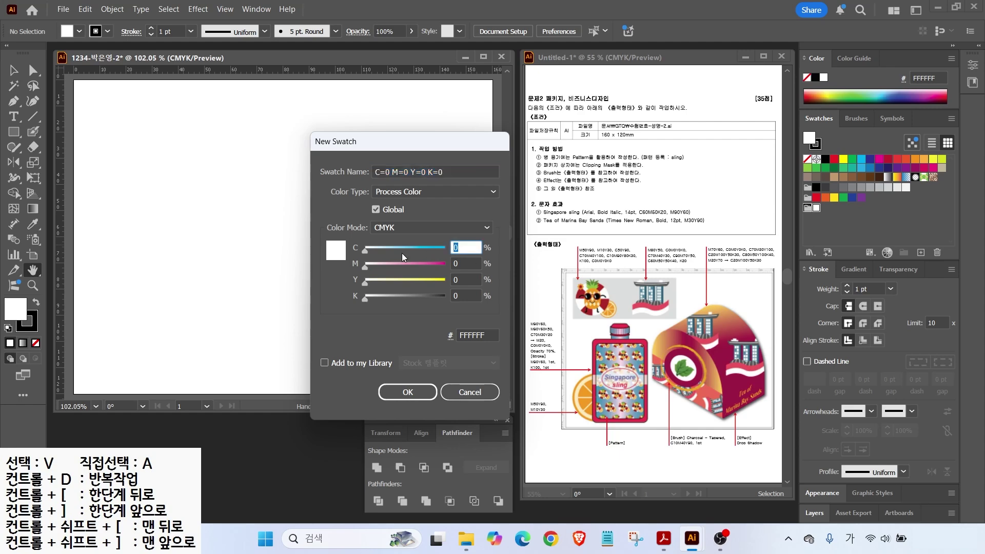
pyautogui.press('Tab')
pyautogui.write('50')
pyautogui.press('Tab')
pyautogui.write('90')
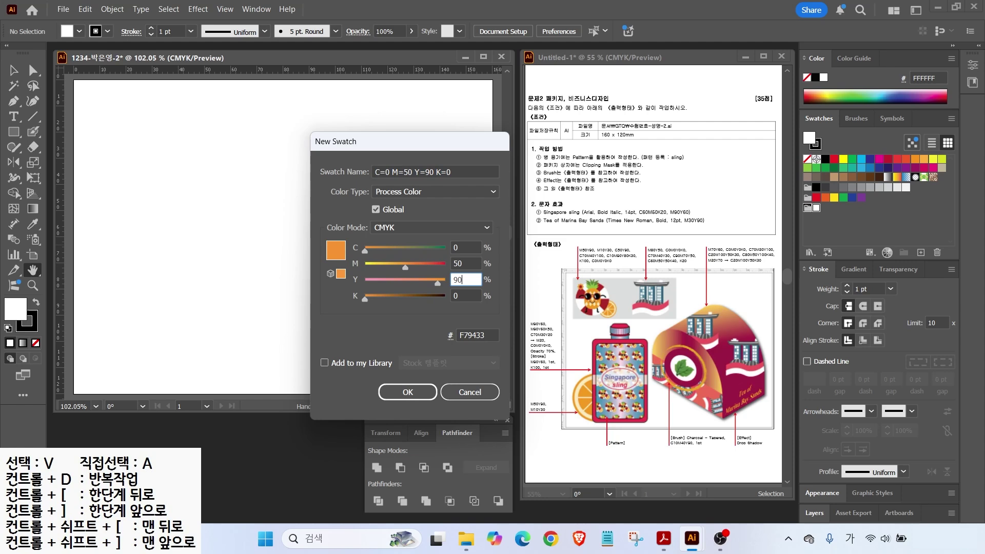
pyautogui.press('Return')
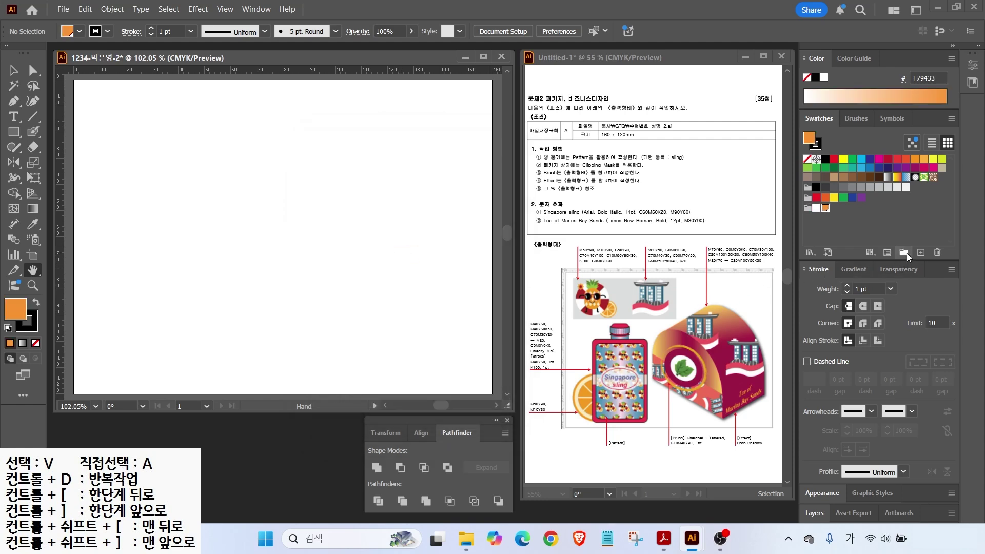
pyautogui.click(920, 253)
pyautogui.moveTo(466, 248); pyautogui.dragTo(391, 241)
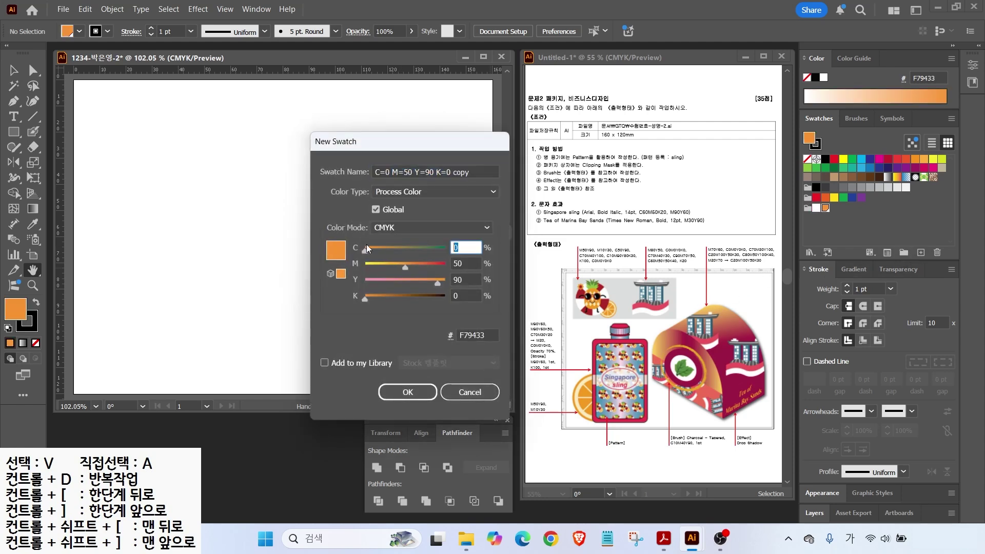
pyautogui.press('Tab')
pyautogui.write('10')
# Step: Add a green swatch (50, 0, 90) and another swatch with values 70, 40, 100
pyautogui.press('Tab')
pyautogui.write('30')
pyautogui.press('Return')
pyautogui.click(921, 252)
pyautogui.moveTo(466, 248); pyautogui.dragTo(400, 244)
pyautogui.write('50')
pyautogui.press('Tab')
pyautogui.write('0')
pyautogui.press('Tab')
pyautogui.write('90')
pyautogui.press('Return')
pyautogui.click(920, 252)
pyautogui.moveTo(466, 248); pyautogui.dragTo(396, 251)
pyautogui.write('70')
pyautogui.press('Tab')
pyautogui.write('40')
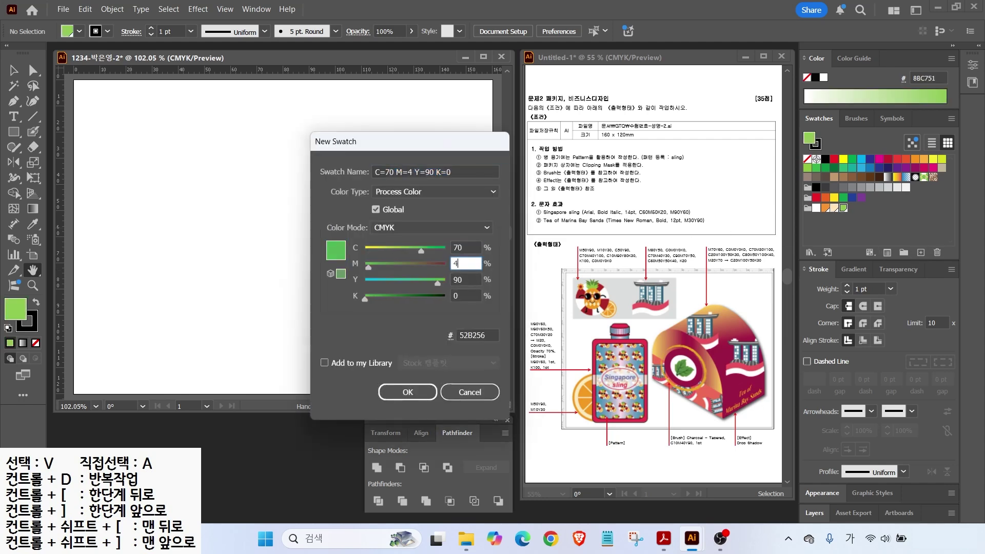
# Step: Add a red swatch and a black C0 M0 Y0 K100 swatch
pyautogui.press('Tab')
pyautogui.write('100')
pyautogui.click(921, 252)
pyautogui.moveTo(466, 249); pyautogui.dragTo(401, 244)
pyautogui.write('10')
pyautogui.press('Tab')
pyautogui.write('90')
pyautogui.press('Tab')
pyautogui.write('80\t30')
pyautogui.press('Return')
pyautogui.click(921, 252)
pyautogui.moveTo(466, 248); pyautogui.dragTo(434, 245)
pyautogui.write('0\t0\t0\t100')
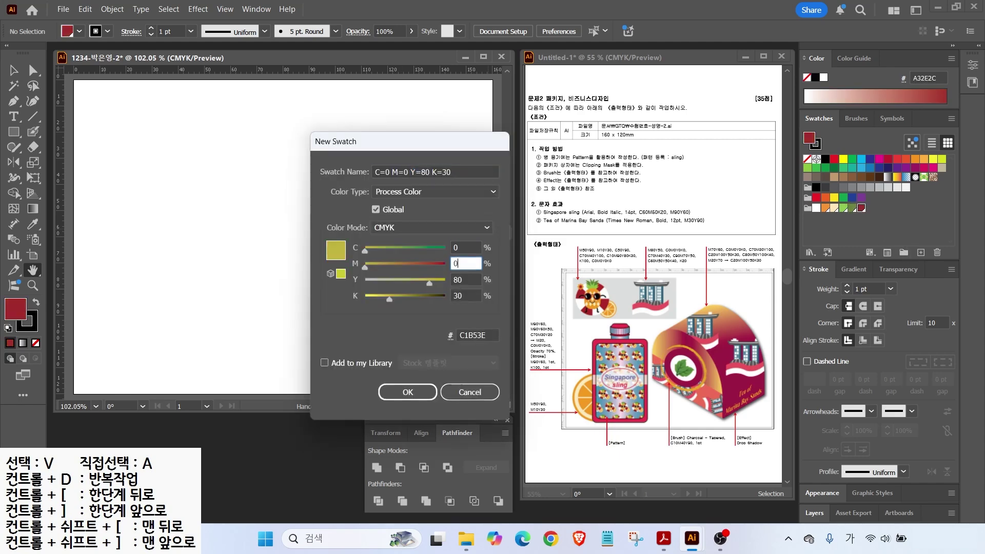
pyautogui.press('Return')
# Step: Add a white C0 M0 Y0 K0 swatch
pyautogui.click(921, 252)
pyautogui.moveTo(466, 248); pyautogui.dragTo(376, 241)
pyautogui.write('0\t0\t0\t0')
pyautogui.press('Return')
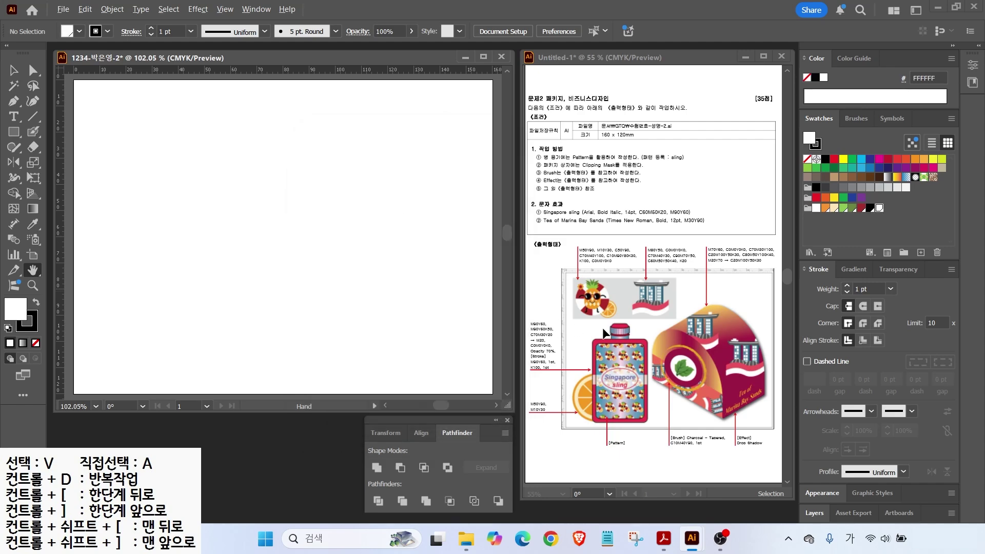
pyautogui.moveTo(619, 285); pyautogui.dragTo(633, 263)
# Step: Change the white swatch to light grey with 20% black
pyautogui.moveTo(682, 265); pyautogui.dragTo(695, 283)
pyautogui.press('Escape')
pyautogui.doubleClick(880, 210)
pyautogui.click(444, 283)
pyautogui.write('20')
pyautogui.press('Return')
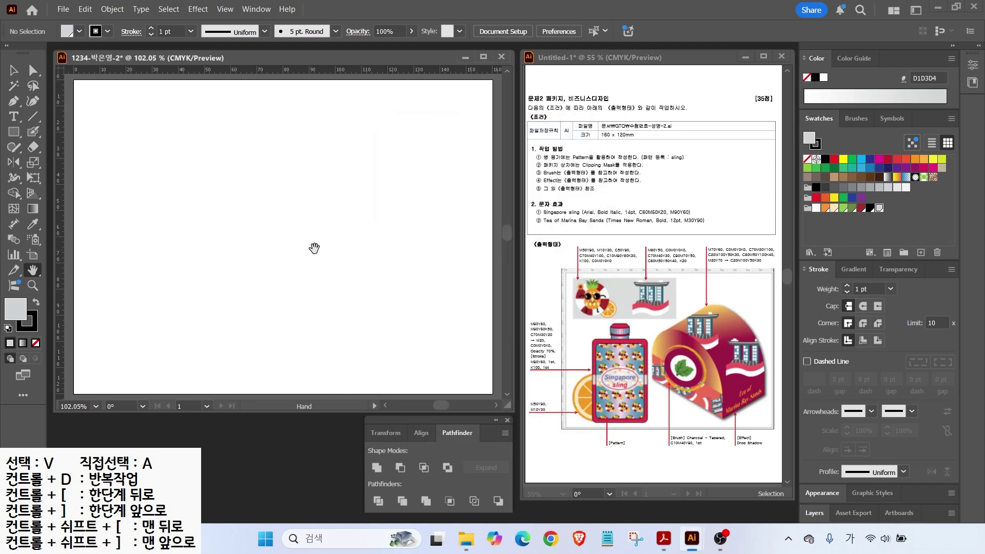
# Step: Pull a vertical and a horizontal guide across the artboard
pyautogui.hotkey('ctrl', '2')
pyautogui.moveTo(678, 244); pyautogui.dragTo(679, 380)
pyautogui.moveTo(550, 317); pyautogui.dragTo(666, 318)
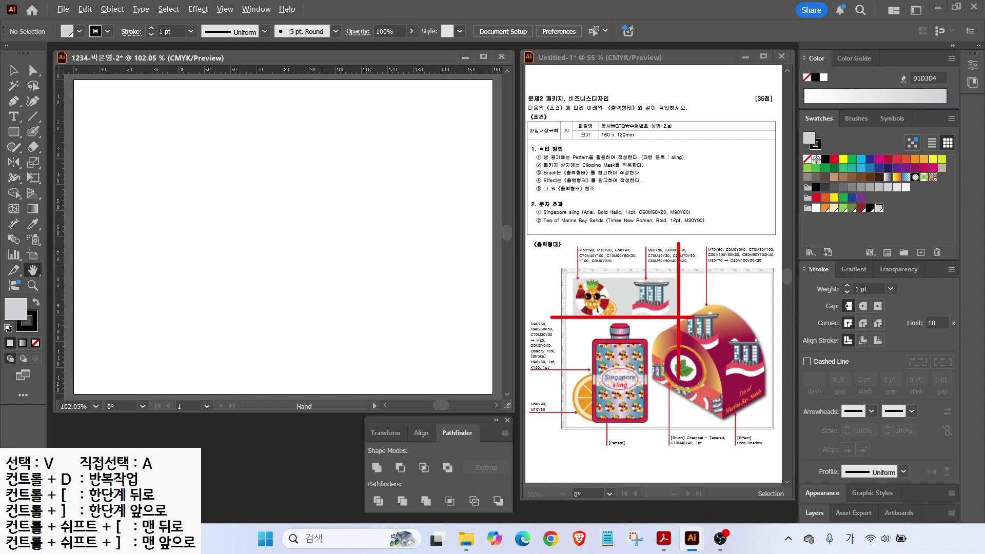
pyautogui.press('Escape')
pyautogui.moveTo(65, 137); pyautogui.dragTo(296, 153)
pyautogui.moveTo(207, 74); pyautogui.dragTo(212, 179)
# Step: Draw a grey rectangle from the top-left corner to the guide crossing, without outline
pyautogui.press('m')
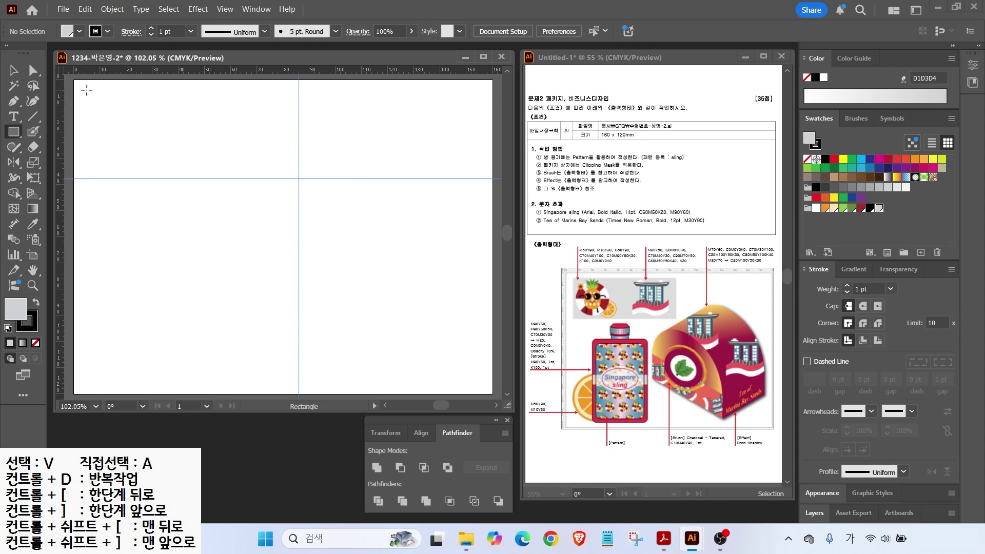
pyautogui.moveTo(87, 89); pyautogui.dragTo(298, 178)
pyautogui.press('x')
pyautogui.press('/')
pyautogui.press('x')
pyautogui.click(14, 68)
pyautogui.click(15, 68)
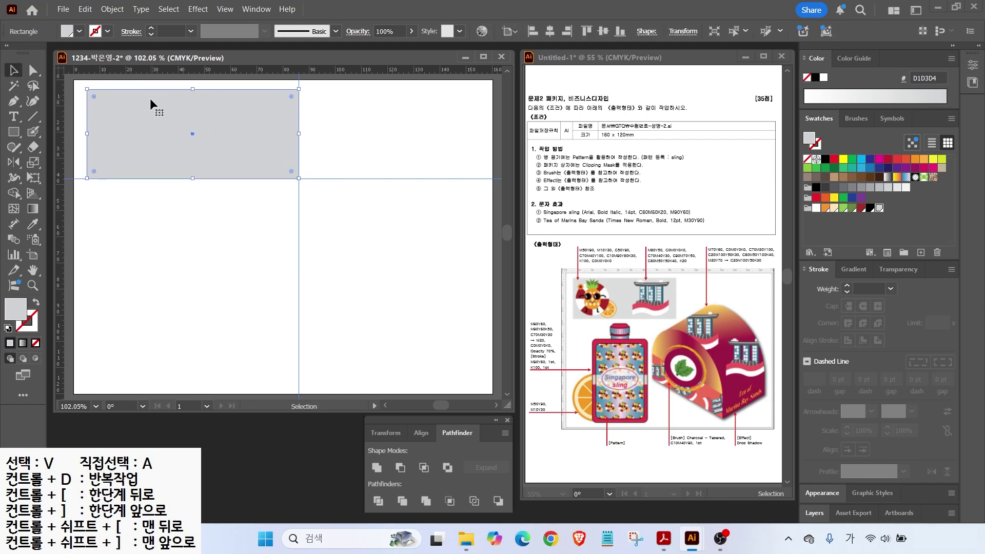
# Step: Lock the grey rectangle and pull out another vertical guide
pyautogui.click(113, 8)
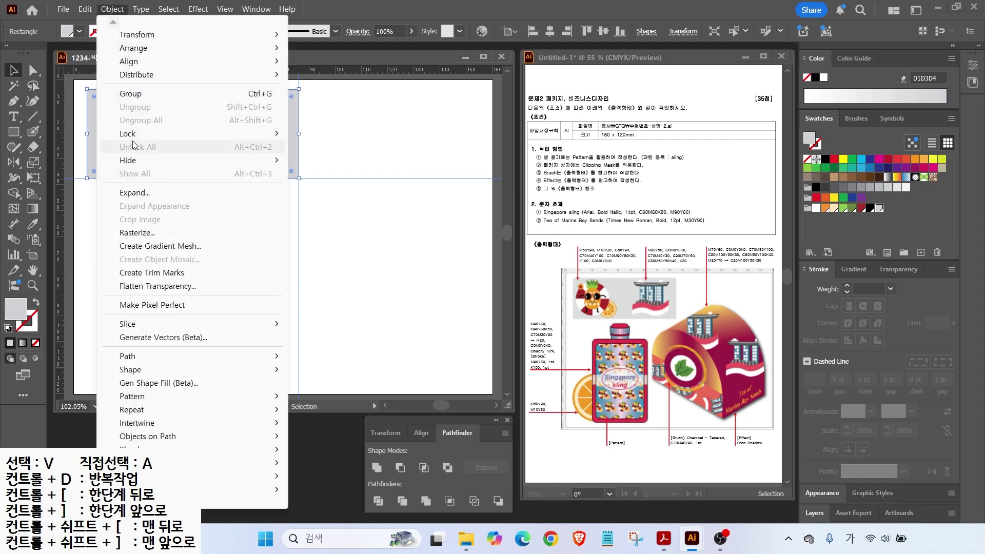
pyautogui.moveTo(132, 135)
pyautogui.click(337, 134)
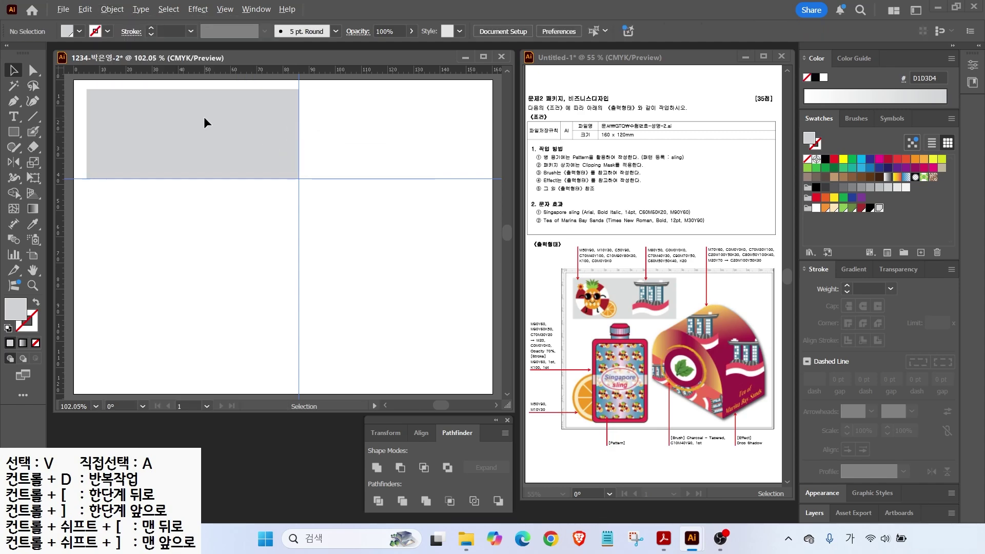
pyautogui.scroll(3, 202, 117)
pyautogui.moveTo(60, 161); pyautogui.dragTo(376, 174)
# Step: Place the new guide and draw a white-filled circle on the grey rectangle
pyautogui.moveTo(343, 336)
pyautogui.mouseDown()
pyautogui.moveTo(241, 160)
pyautogui.moveTo(362, 304)
pyautogui.mouseUp()
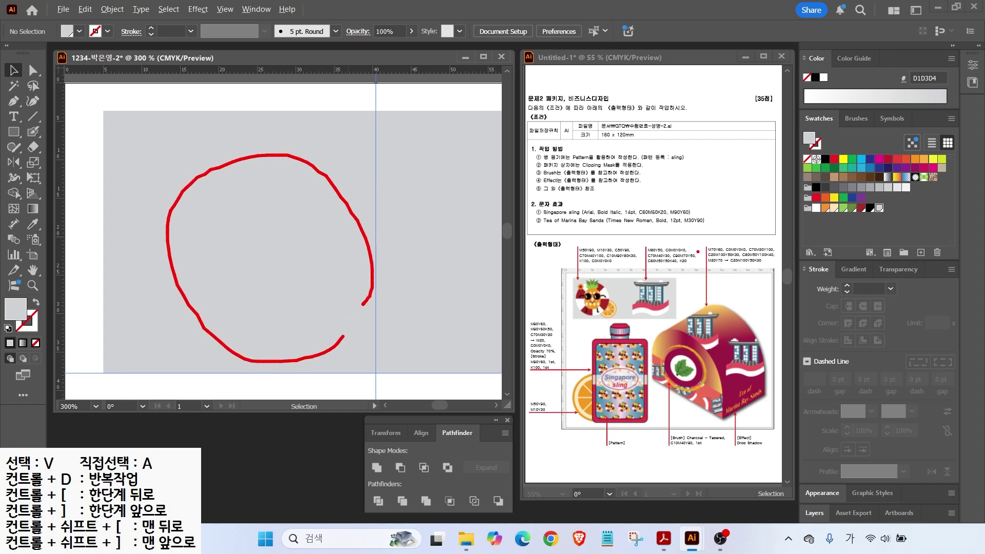
pyautogui.moveTo(632, 261); pyautogui.dragTo(594, 287)
pyautogui.press('Escape')
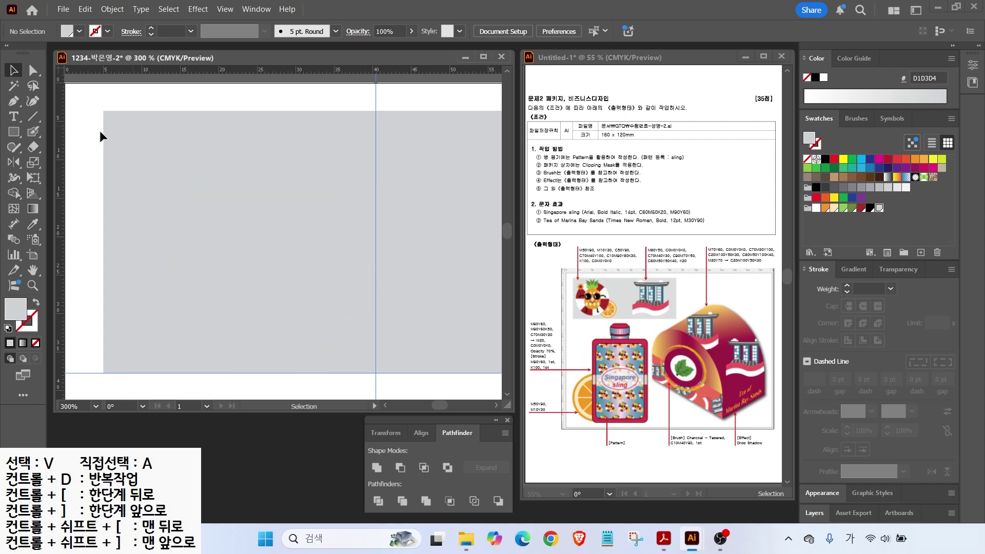
pyautogui.moveTo(12, 134); pyautogui.dragTo(77, 162)
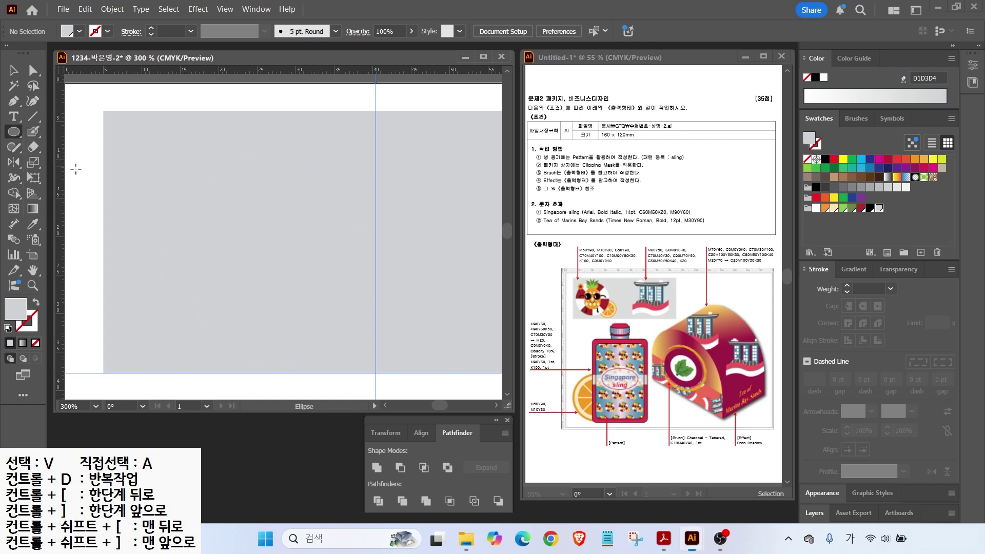
pyautogui.moveTo(128, 139); pyautogui.dragTo(339, 349)
pyautogui.click(816, 208)
pyautogui.press('v')
pyautogui.moveTo(199, 201); pyautogui.dragTo(195, 196)
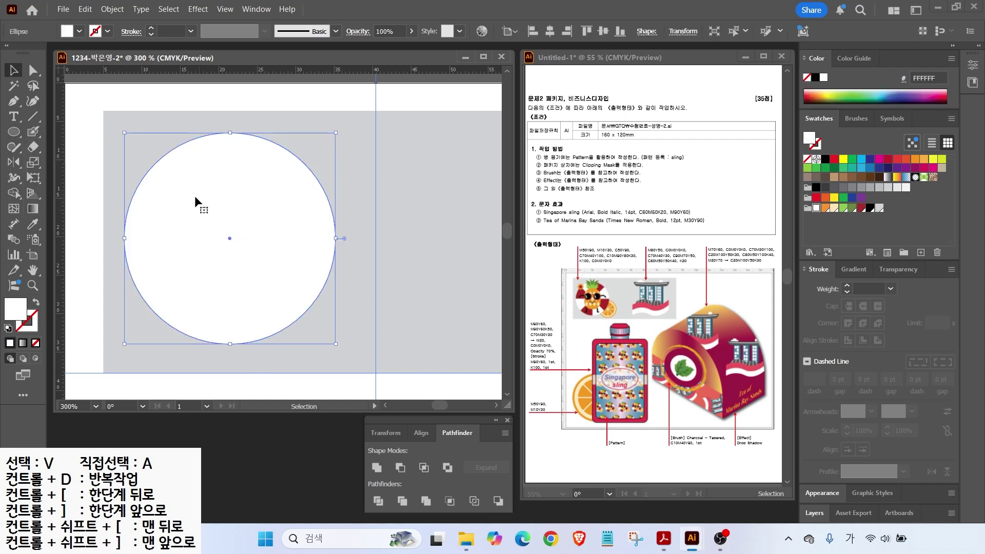
pyautogui.hotkey('alt', '2')
pyautogui.moveTo(540, 277); pyautogui.dragTo(580, 296)
# Step: Draw a black horizontal line across the circle and centre both horizontally
pyautogui.click(33, 116)
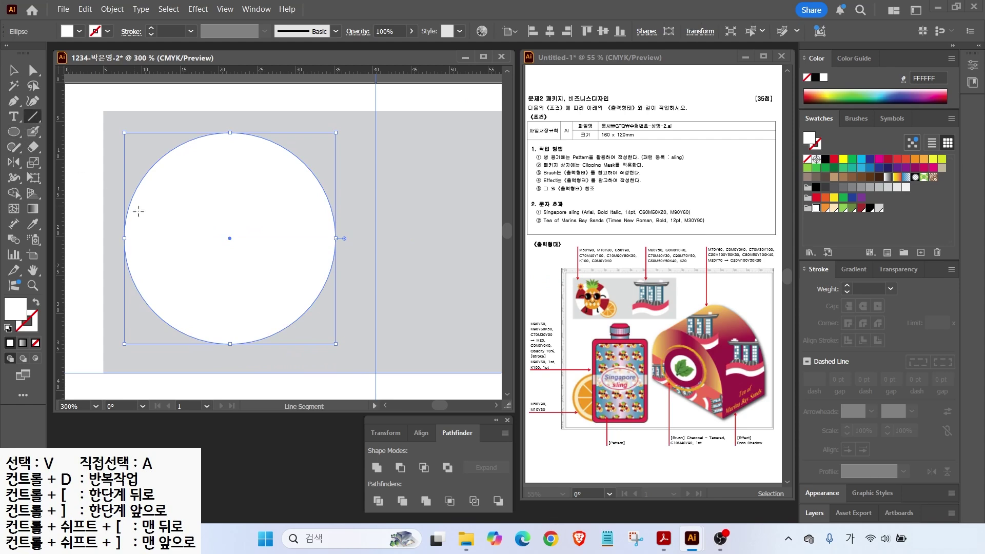
pyautogui.moveTo(107, 240)
pyautogui.mouseDown()
pyautogui.moveTo(311, 241)
pyautogui.moveTo(355, 251)
pyautogui.mouseUp()
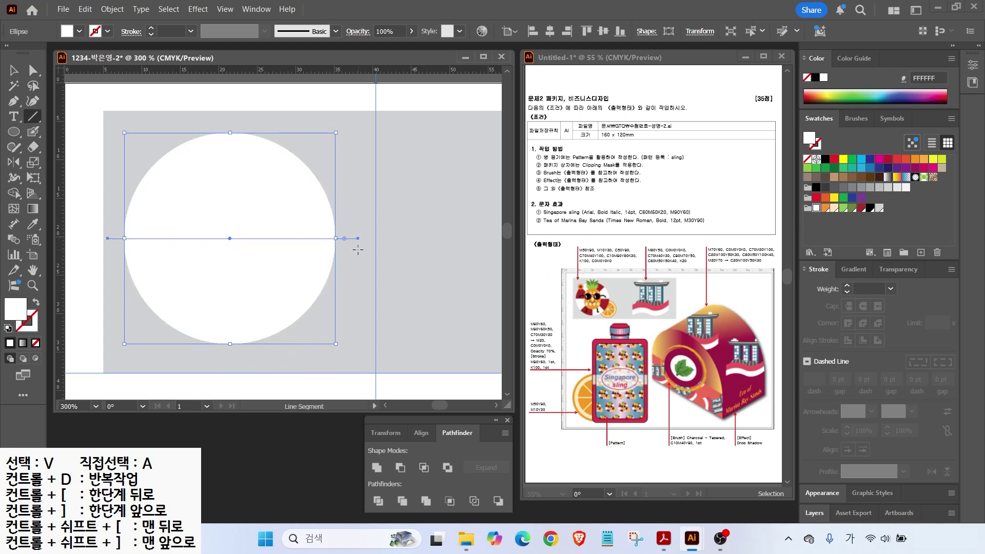
pyautogui.click(8, 329)
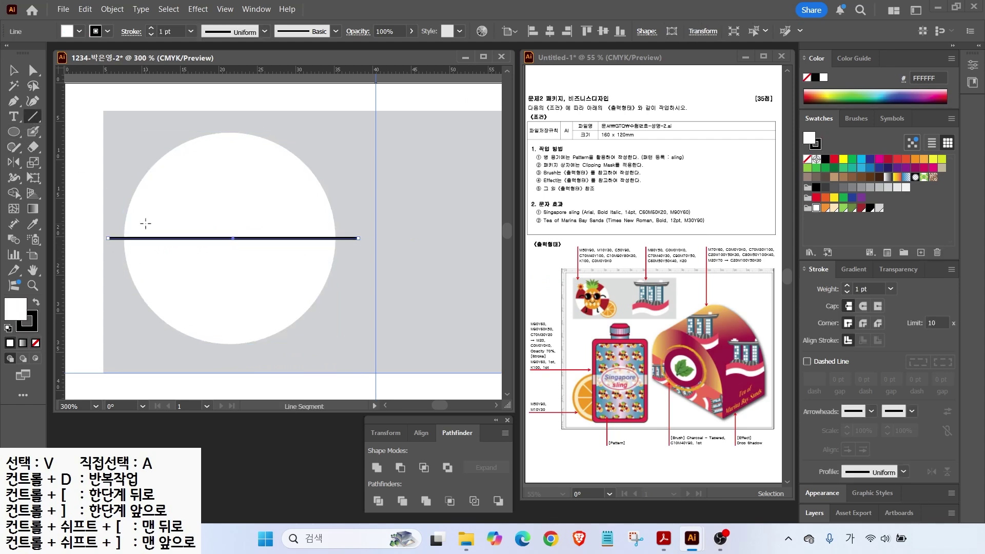
pyautogui.press('v')
pyautogui.moveTo(118, 146); pyautogui.dragTo(193, 244)
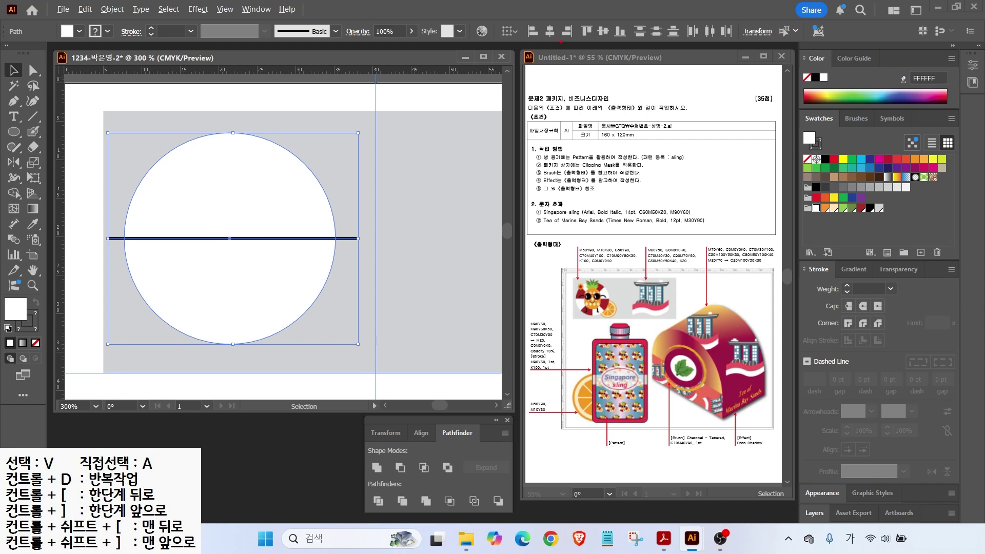
pyautogui.moveTo(543, 40)
pyautogui.mouseDown()
pyautogui.moveTo(566, 46)
pyautogui.moveTo(619, 21)
pyautogui.mouseUp()
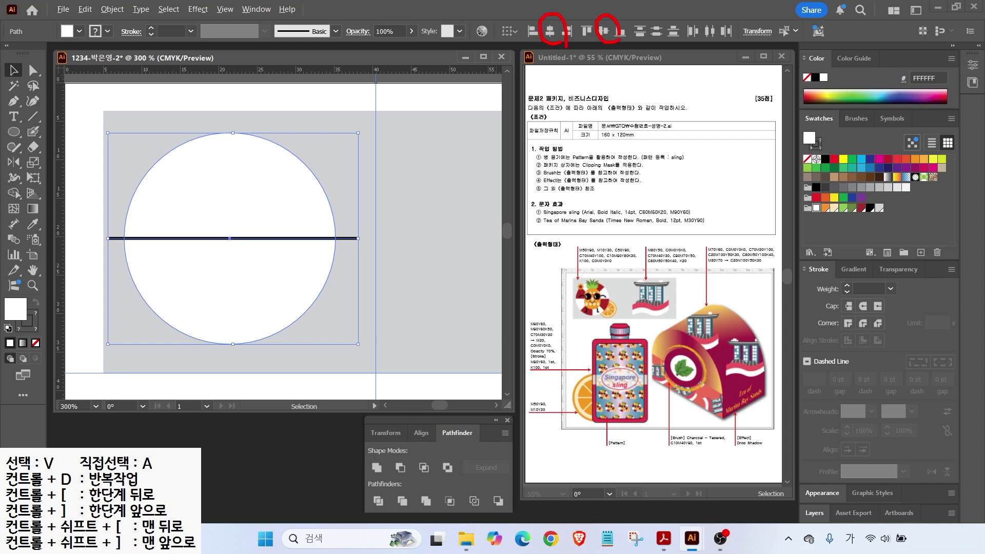
pyautogui.click(550, 30)
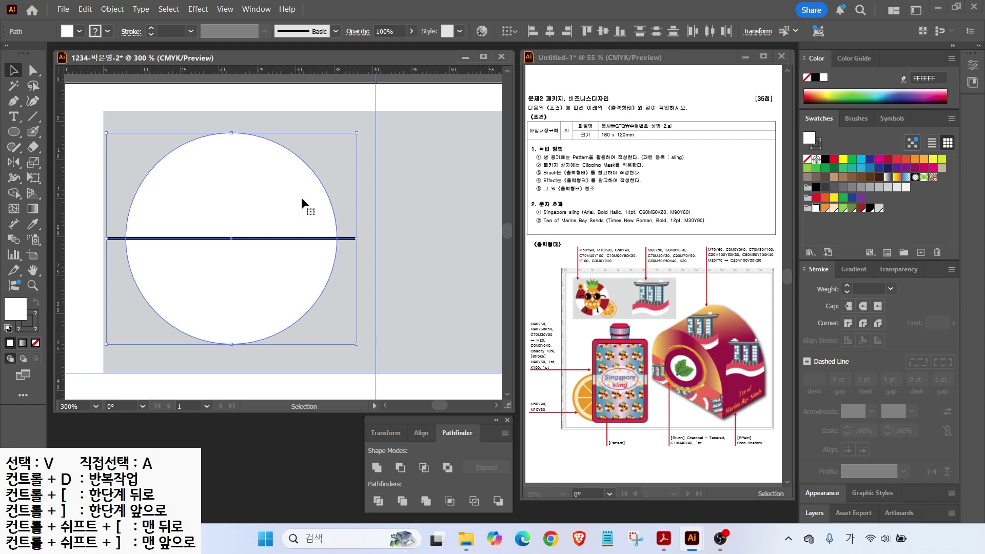
pyautogui.moveTo(291, 205); pyautogui.dragTo(302, 205)
pyautogui.click(402, 208)
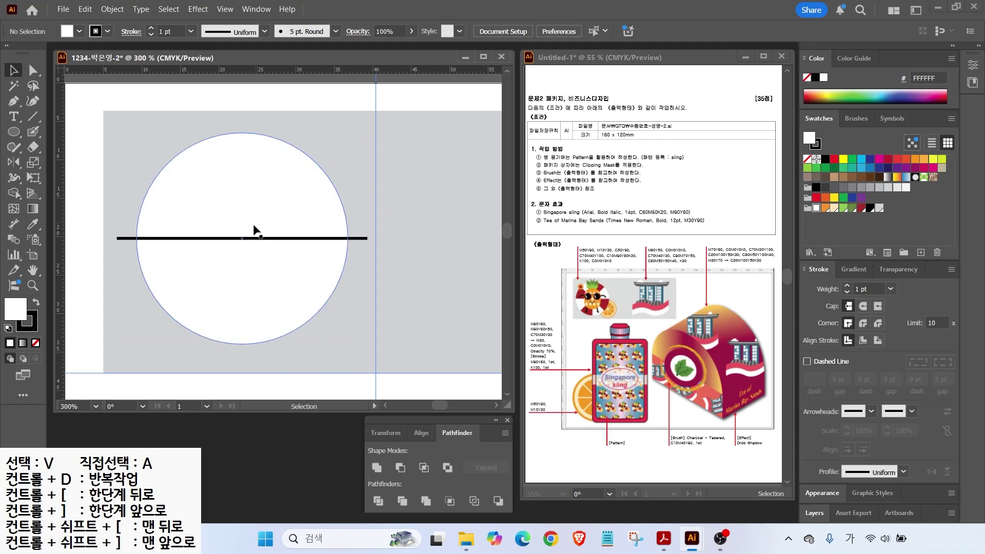
pyautogui.click(251, 238)
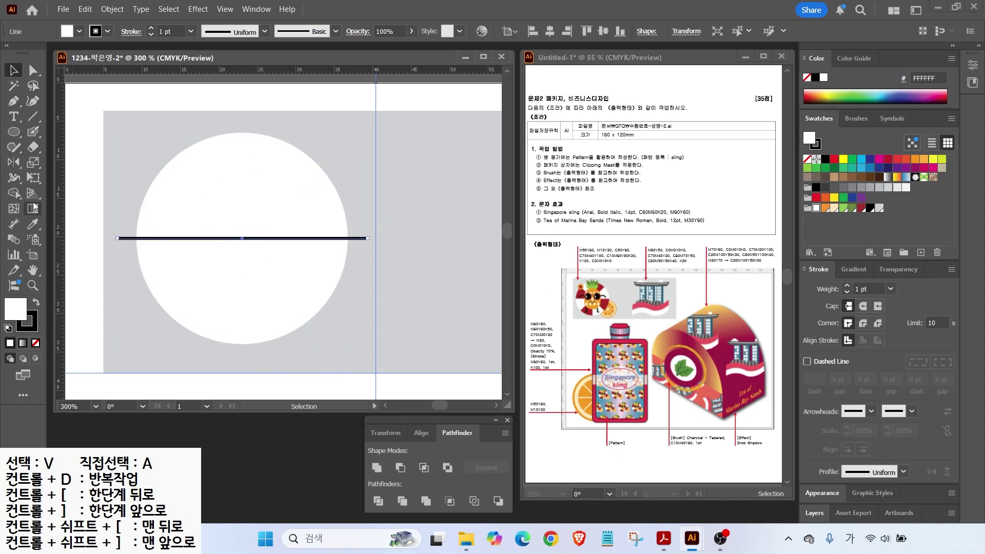
# Step: Make a 45° rotated copy of the line, then repeat it twice more
pyautogui.click(15, 163)
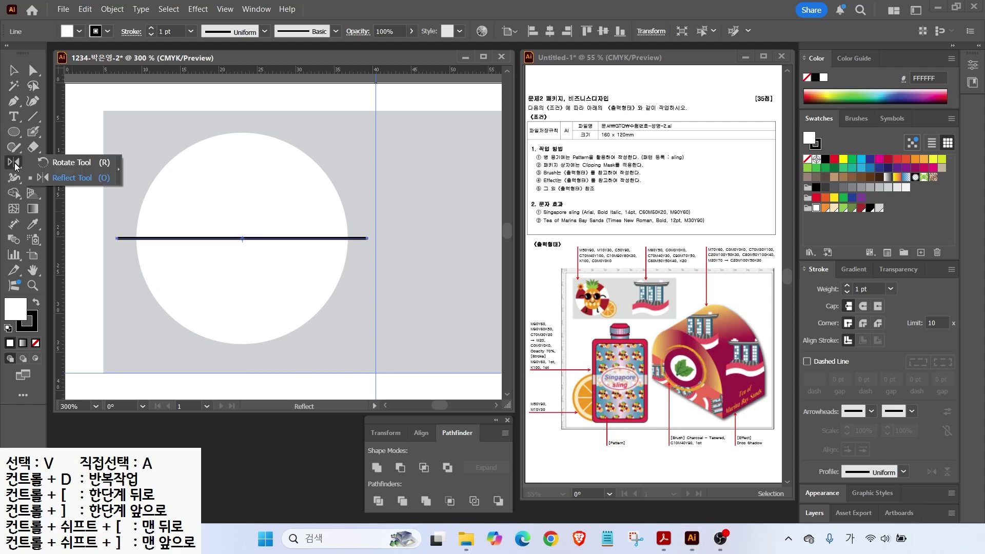
pyautogui.click(56, 167)
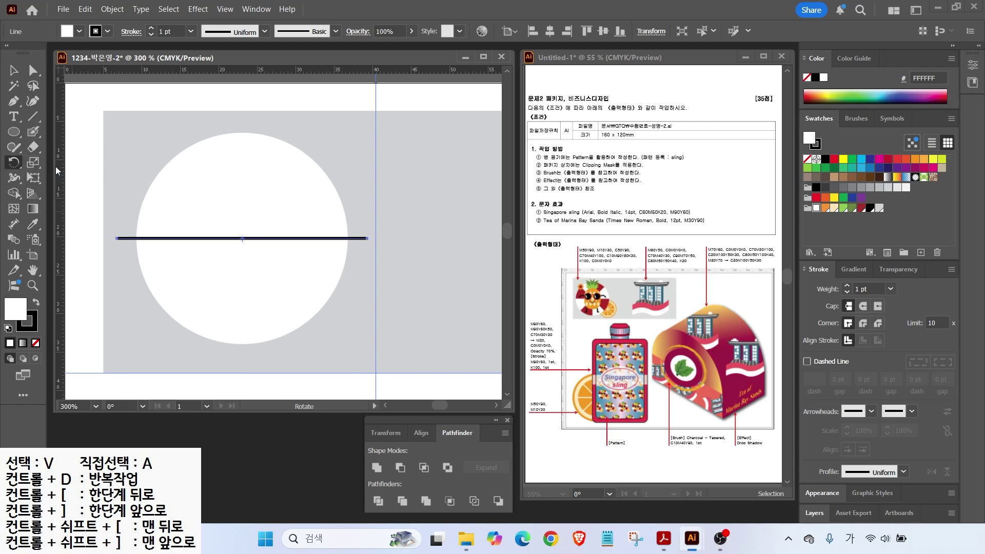
pyautogui.doubleClick(14, 164)
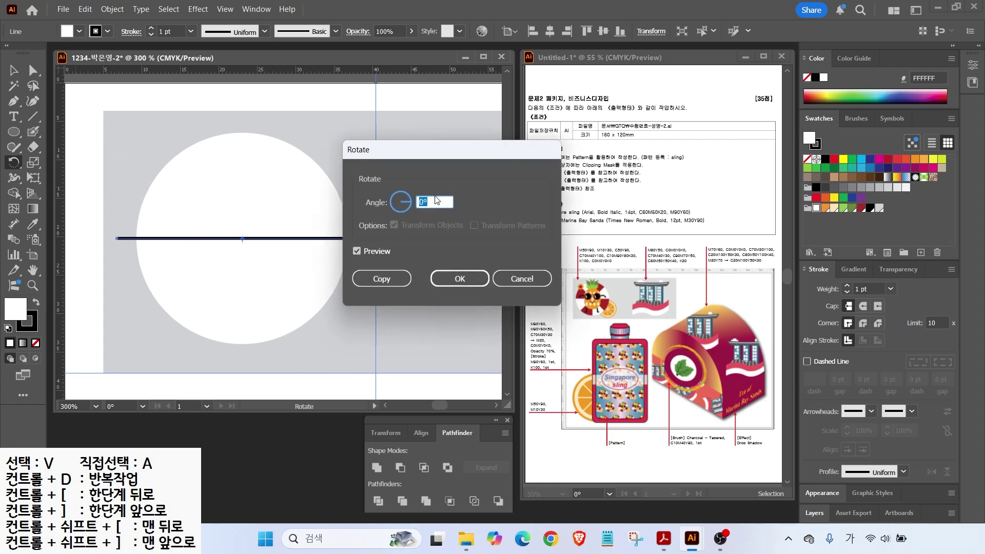
pyautogui.write('45')
pyautogui.click(362, 251)
pyautogui.click(362, 251)
pyautogui.click(361, 251)
pyautogui.click(361, 251)
pyautogui.click(358, 250)
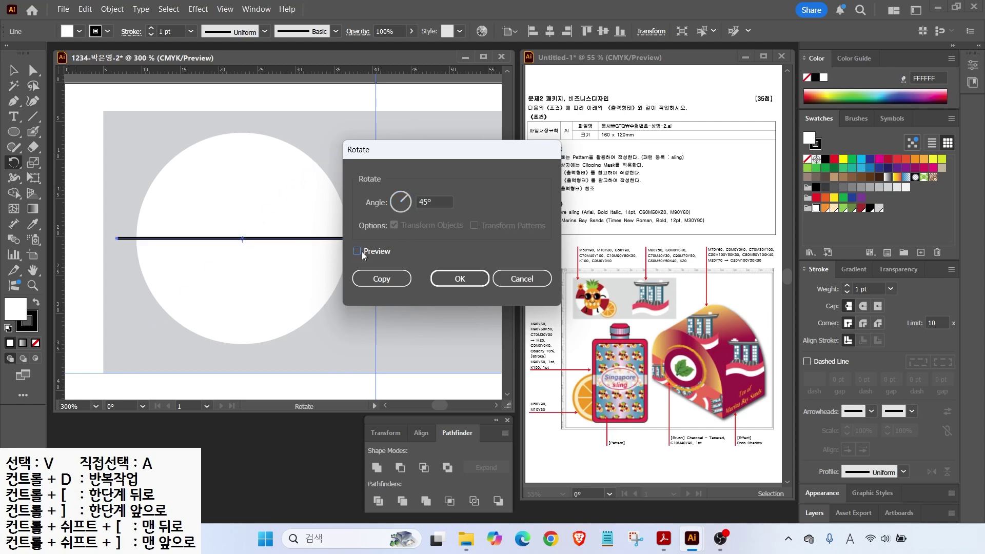
pyautogui.click(243, 241)
pyautogui.click(381, 279)
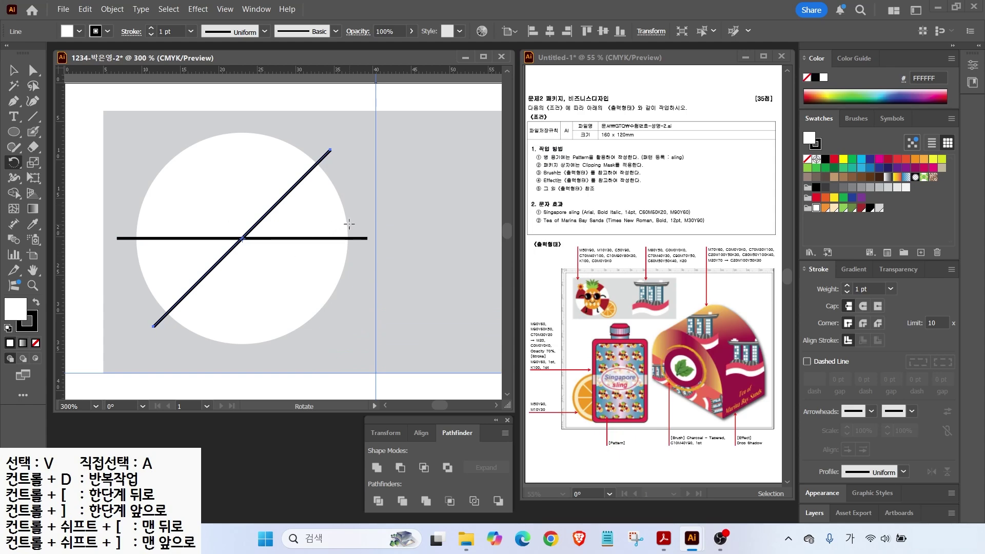
pyautogui.hotkey('ctrl', 'd')
pyautogui.hotkey('ctrl', 'd')
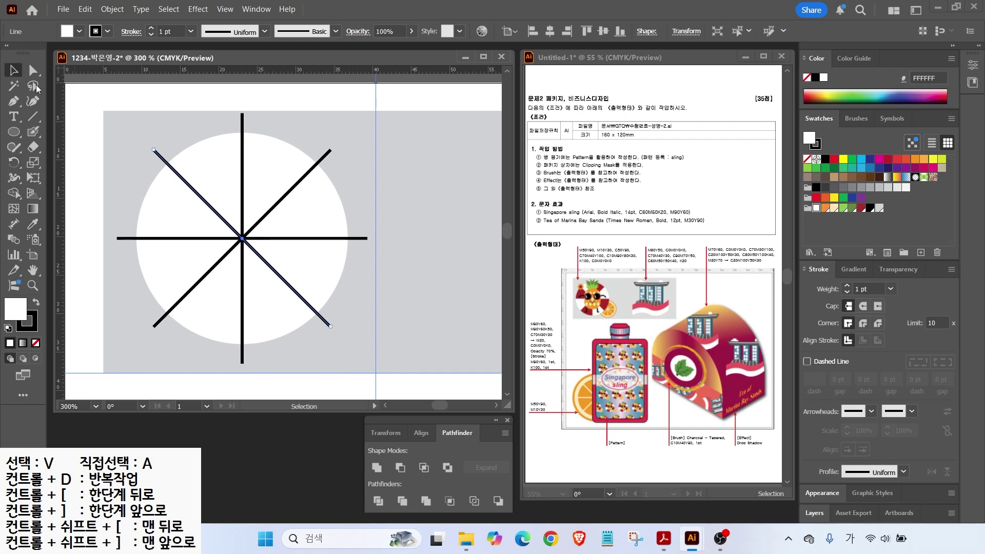
# Step: Divide the circle into wedges along the lines with Pathfinder Divide
pyautogui.click(14, 70)
pyautogui.moveTo(129, 138); pyautogui.dragTo(343, 327)
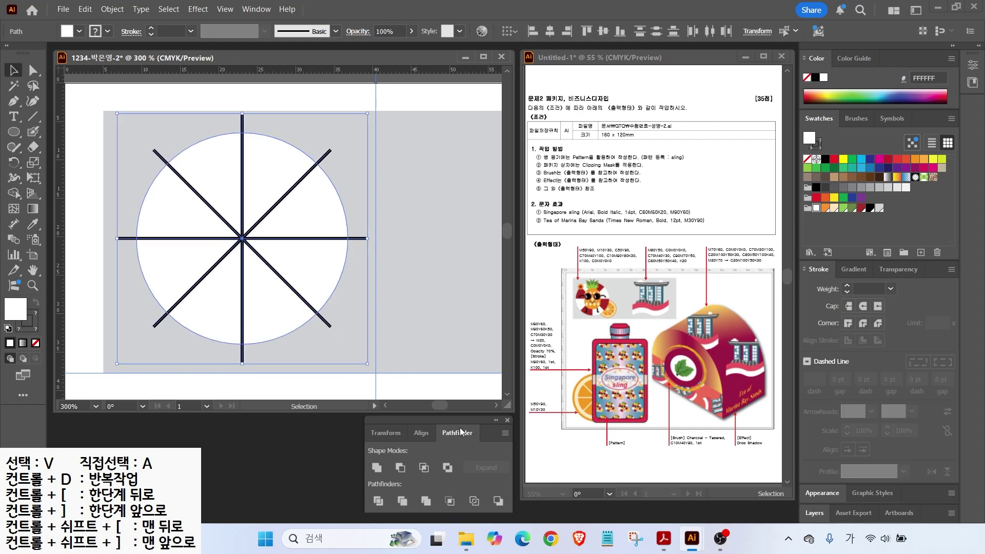
pyautogui.click(377, 501)
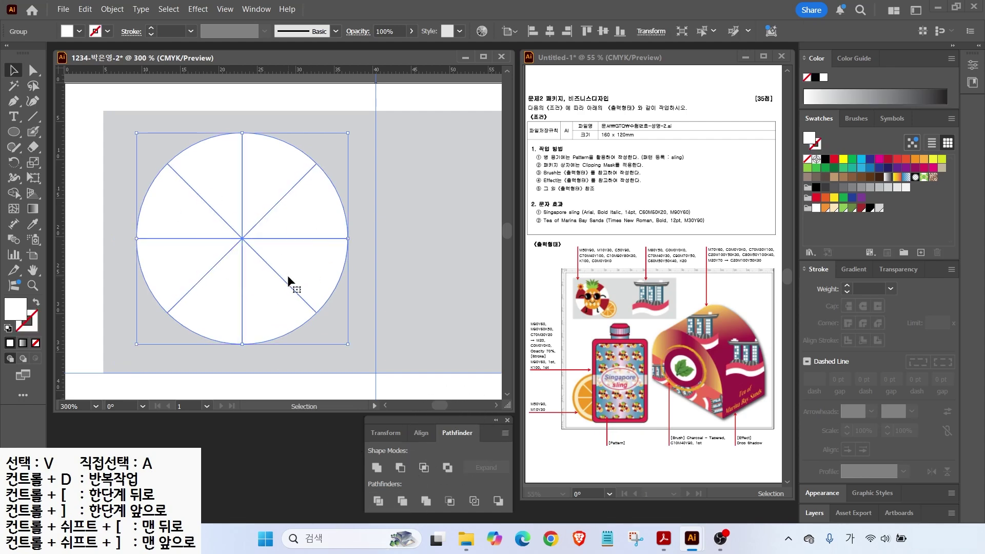
# Step: Fill four alternate wedges dark red using the Group Selection tool
pyautogui.click(34, 72)
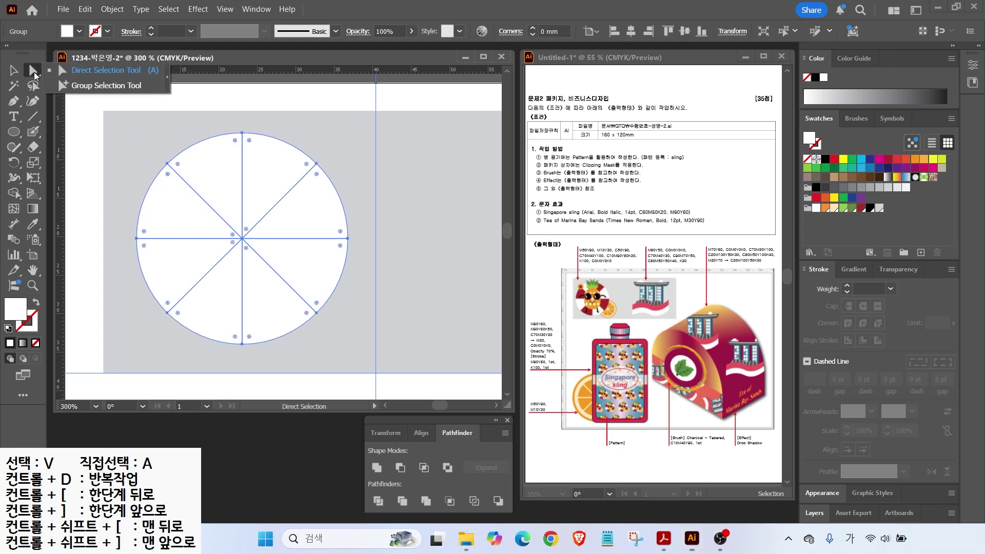
pyautogui.click(56, 86)
pyautogui.click(98, 126)
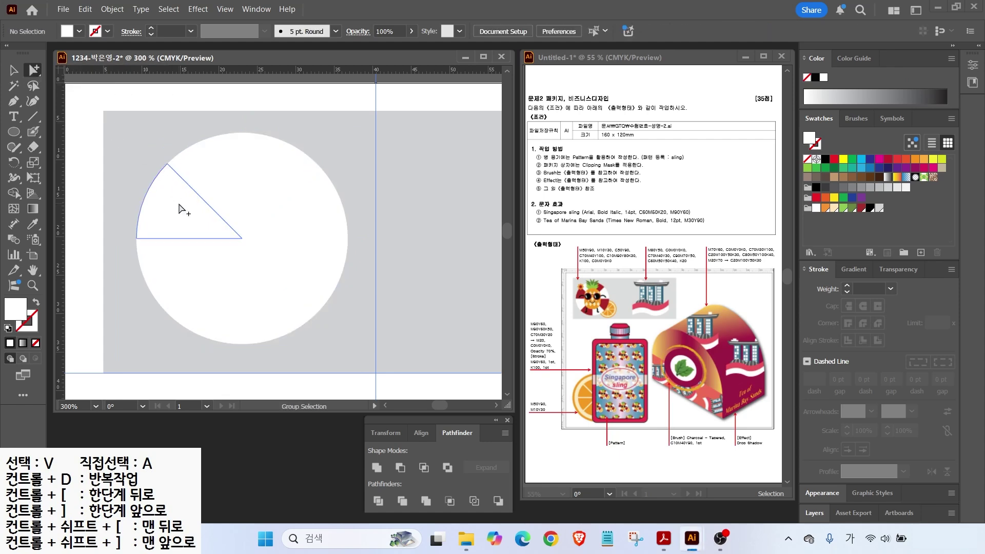
pyautogui.click(180, 212)
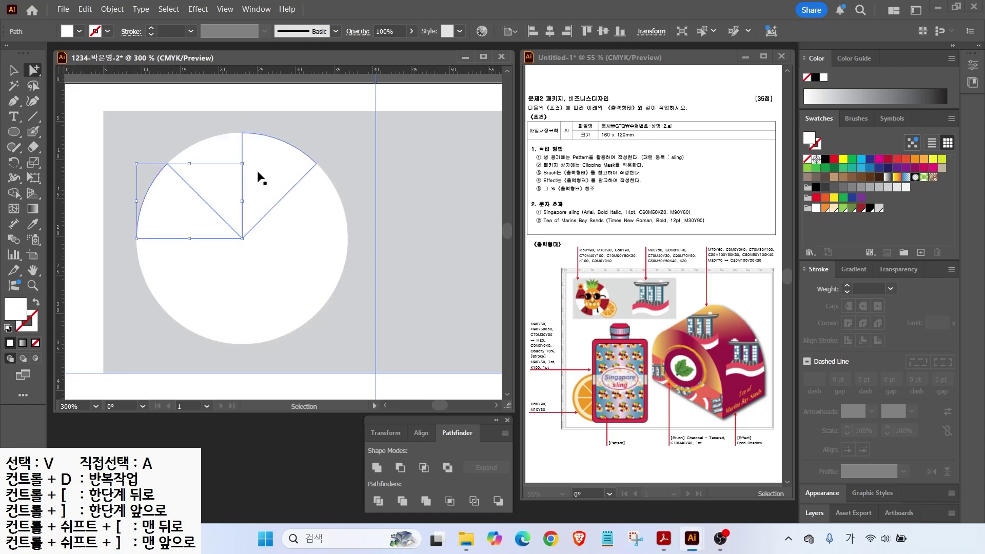
pyautogui.keyDown('shift'); pyautogui.click(258, 173); pyautogui.keyUp('shift')
pyautogui.keyDown('shift'); pyautogui.click(288, 248); pyautogui.keyUp('shift')
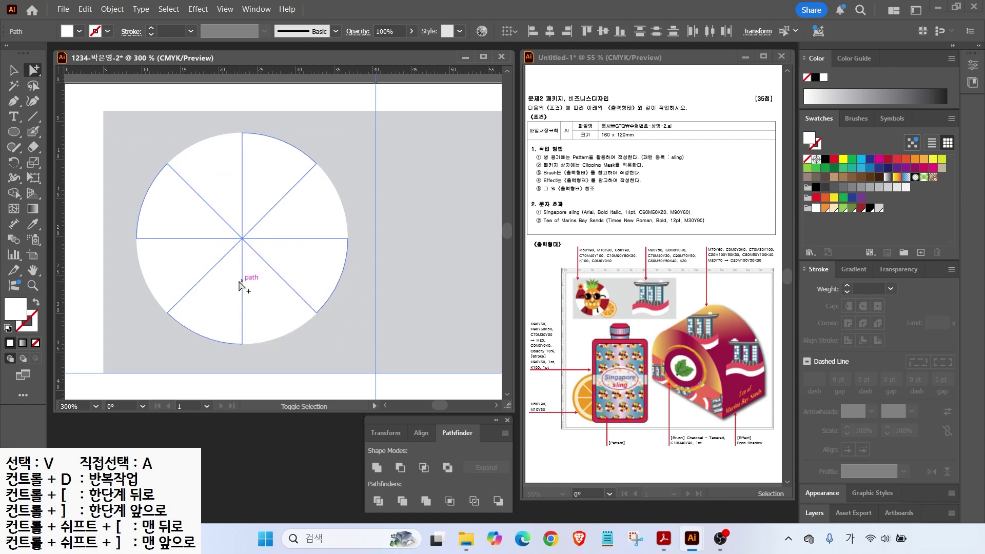
pyautogui.keyDown('shift'); pyautogui.click(226, 290); pyautogui.keyUp('shift')
pyautogui.click(862, 208)
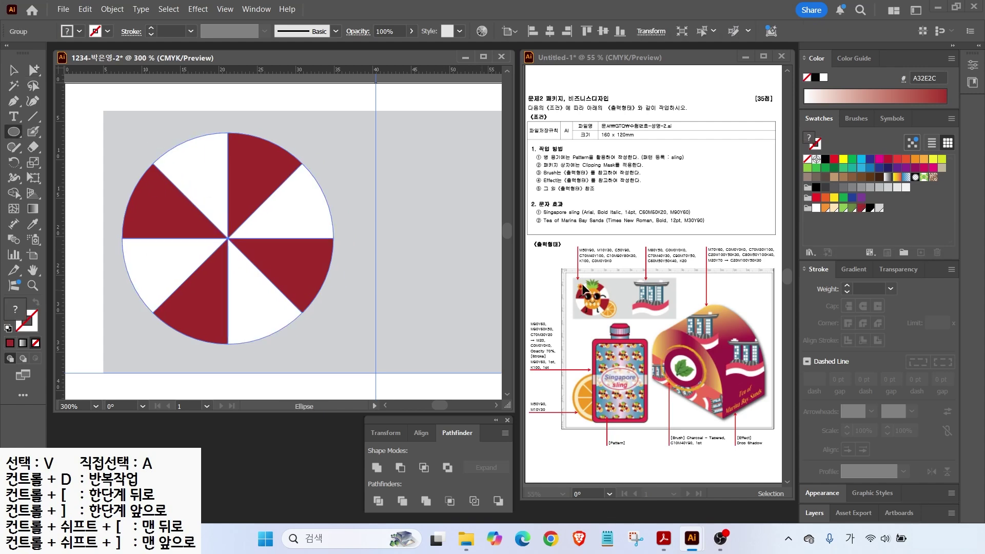
# Step: Draw an orange-filled oval over the striped wheel
pyautogui.moveTo(183, 171)
pyautogui.mouseDown()
pyautogui.moveTo(274, 290)
pyautogui.moveTo(306, 313)
pyautogui.mouseUp()
pyautogui.click(825, 208)
pyautogui.press('v')
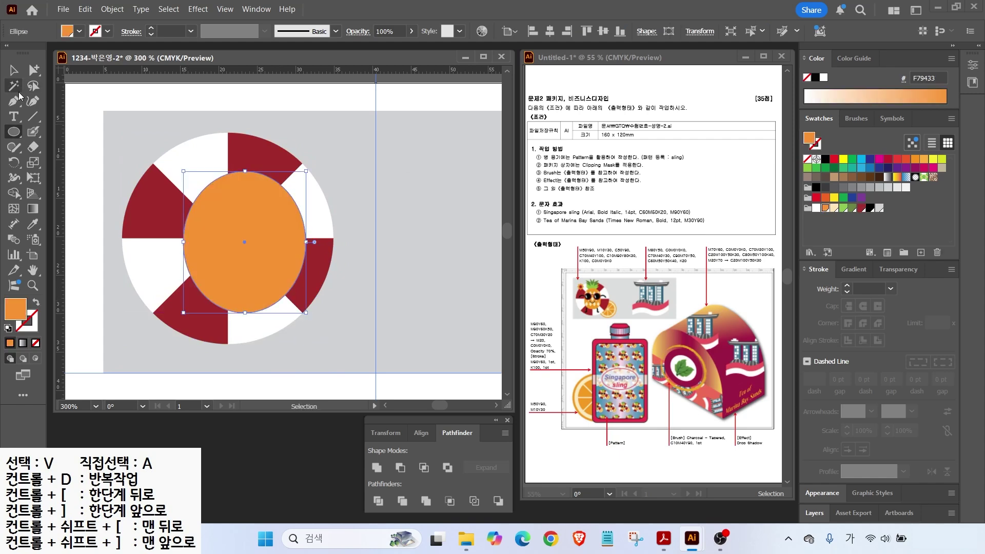
# Step: Flatten the oval's top anchor handles and recentre the orange body on the ring
pyautogui.click(32, 70)
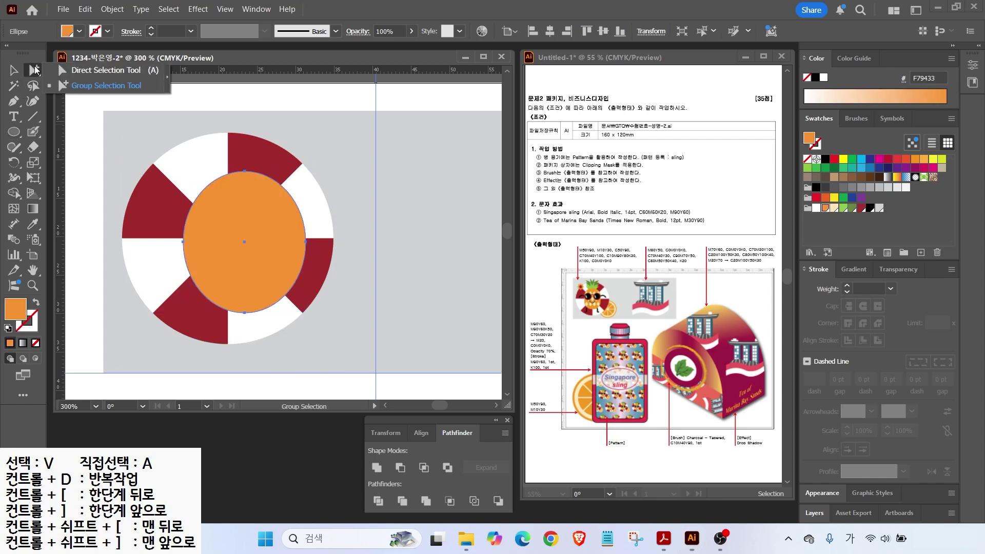
pyautogui.click(243, 173)
pyautogui.moveTo(252, 175); pyautogui.dragTo(285, 177)
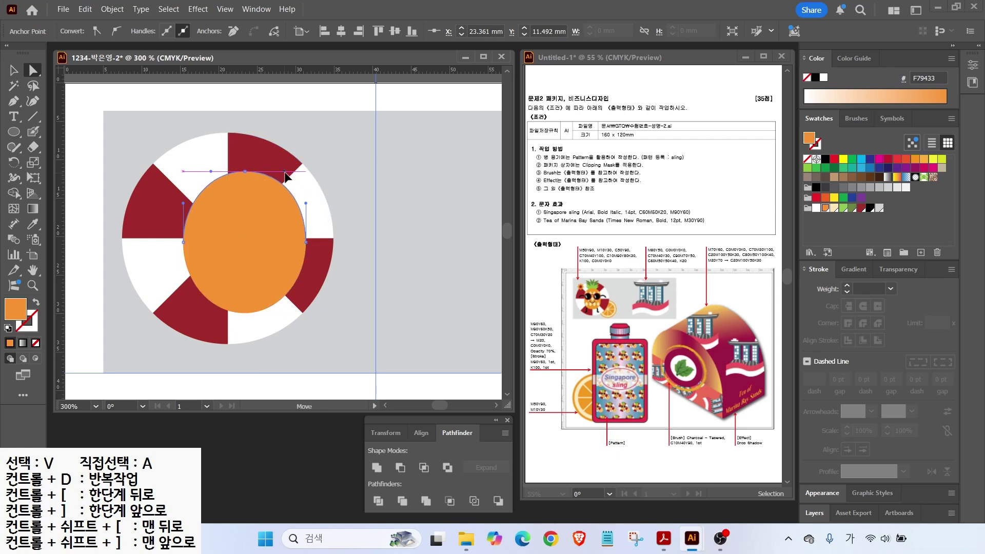
pyautogui.moveTo(211, 171); pyautogui.dragTo(198, 171)
pyautogui.click(244, 312)
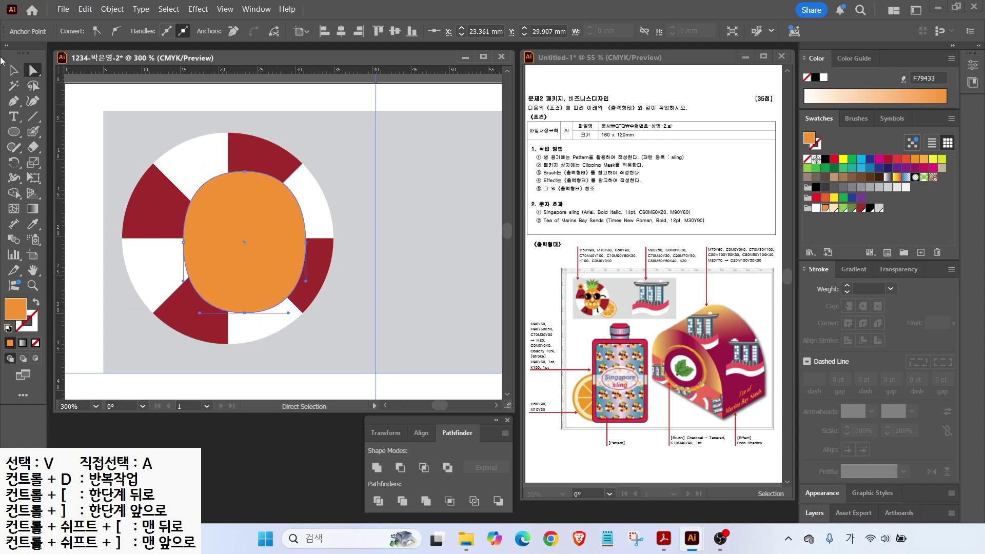
pyautogui.press('v')
pyautogui.moveTo(208, 224); pyautogui.dragTo(208, 229)
pyautogui.moveTo(14, 132); pyautogui.dragTo(61, 135)
pyautogui.moveTo(250, 145); pyautogui.dragTo(268, 165)
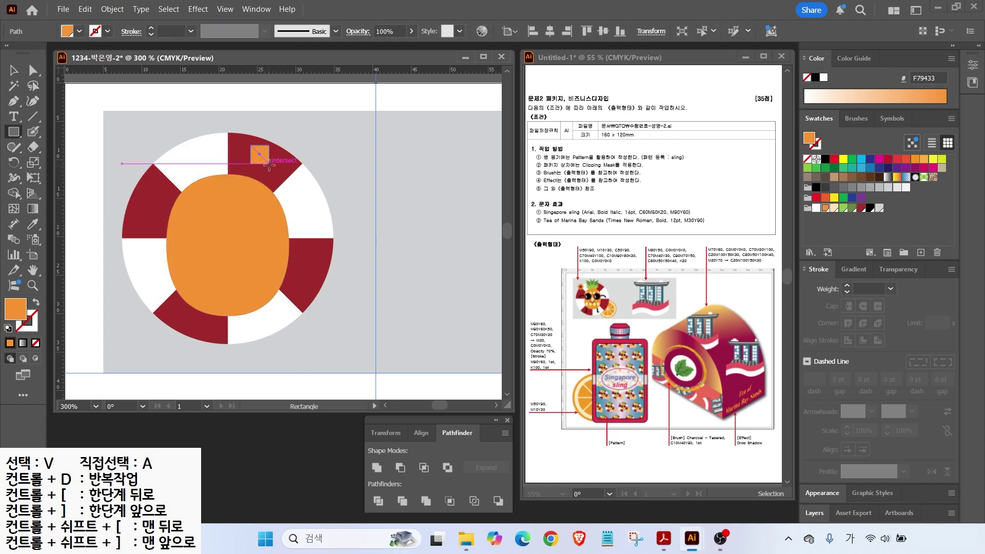
# Step: Make a small FFE4B8 cream rectangle, rotate it 45° and narrow it into a slim diamond
pyautogui.moveTo(269, 164); pyautogui.dragTo(269, 164)
pyautogui.click(834, 208)
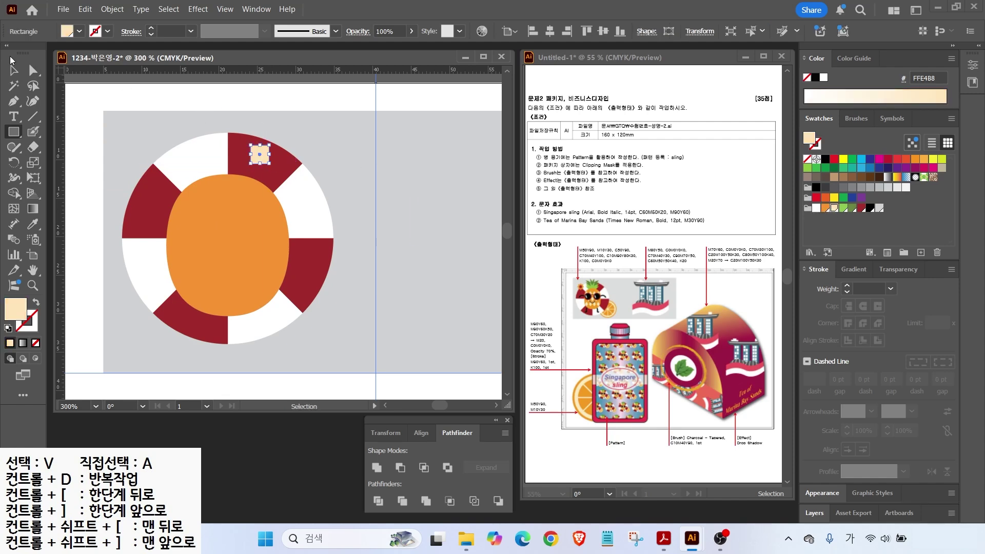
pyautogui.click(13, 70)
pyautogui.moveTo(276, 138); pyautogui.dragTo(283, 154)
pyautogui.press('a')
pyautogui.moveTo(242, 159); pyautogui.dragTo(249, 159)
pyautogui.moveTo(276, 159); pyautogui.dragTo(271, 159)
pyautogui.press('v')
# Step: Place the diamond on the body's upper left, repeat it into a row of four, and copy that row lower down
pyautogui.moveTo(261, 157); pyautogui.dragTo(203, 195)
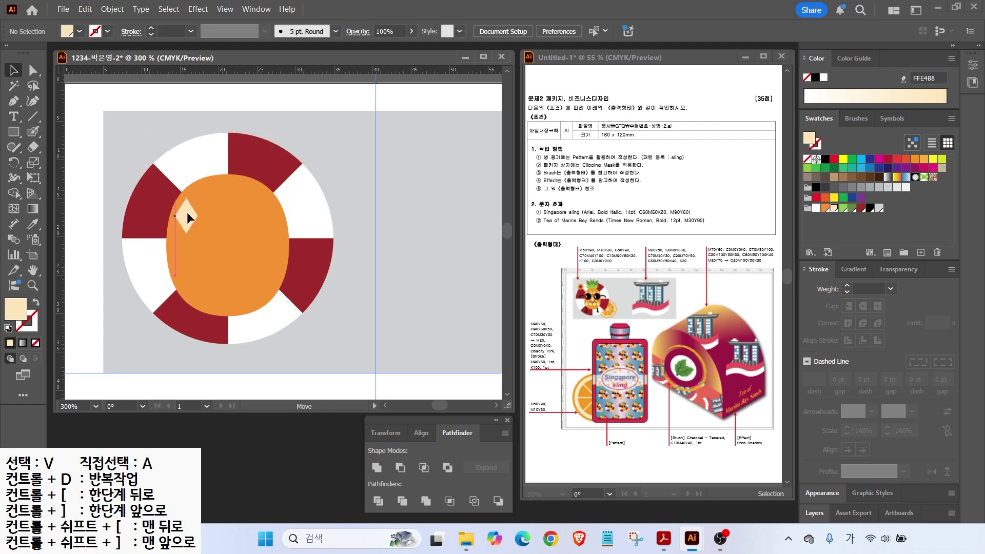
pyautogui.moveTo(187, 212); pyautogui.dragTo(217, 215)
pyautogui.hotkey('ctrl', 'd')
pyautogui.hotkey('ctrl', 'd')
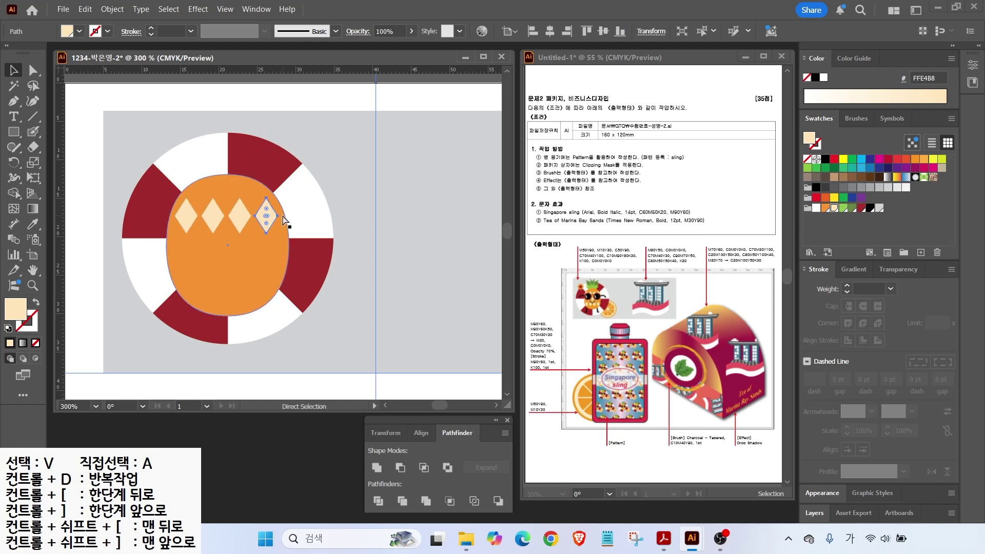
pyautogui.click(183, 217)
pyautogui.keyDown('shift'); pyautogui.click(213, 215); pyautogui.keyUp('shift')
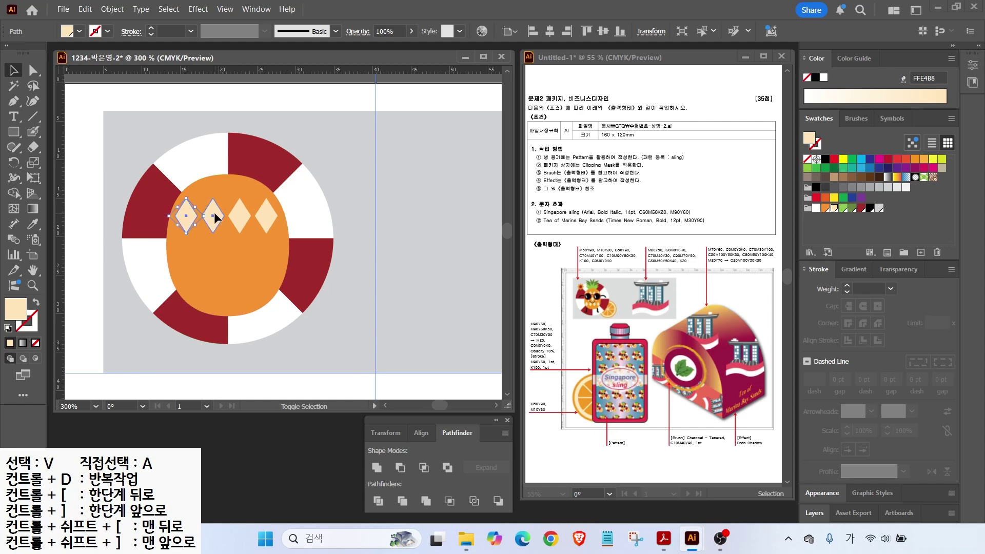
pyautogui.keyDown('shift'); pyautogui.click(239, 215); pyautogui.keyUp('shift')
pyautogui.keyDown('shift'); pyautogui.click(267, 212); pyautogui.keyUp('shift')
pyautogui.moveTo(269, 215); pyautogui.dragTo(268, 282)
# Step: Copy three top-row diamonds down-right as an offset middle row, undoing an accidental ring move
pyautogui.click(190, 212)
pyautogui.keyDown('shift'); pyautogui.click(215, 207); pyautogui.keyUp('shift')
pyautogui.keyDown('shift'); pyautogui.click(241, 203); pyautogui.keyUp('shift')
pyautogui.moveTo(241, 202); pyautogui.dragTo(254, 240)
pyautogui.click(395, 205)
pyautogui.moveTo(162, 181); pyautogui.dragTo(197, 208)
pyautogui.hotkey('ctrl', 'z')
pyautogui.hotkey('ctrl', 'z')
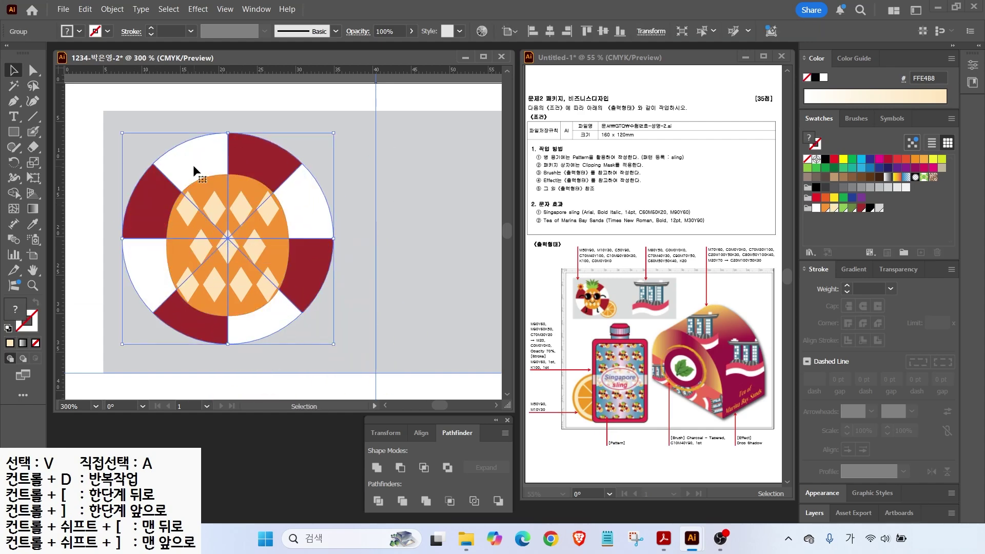
# Step: Draw a black-filled circle over the left diamonds as a lens
pyautogui.moveTo(16, 138); pyautogui.dragTo(52, 162)
pyautogui.moveTo(176, 207)
pyautogui.mouseDown()
pyautogui.moveTo(220, 266)
pyautogui.moveTo(252, 267)
pyautogui.moveTo(196, 232)
pyautogui.mouseUp()
pyautogui.click(870, 207)
pyautogui.press('v')
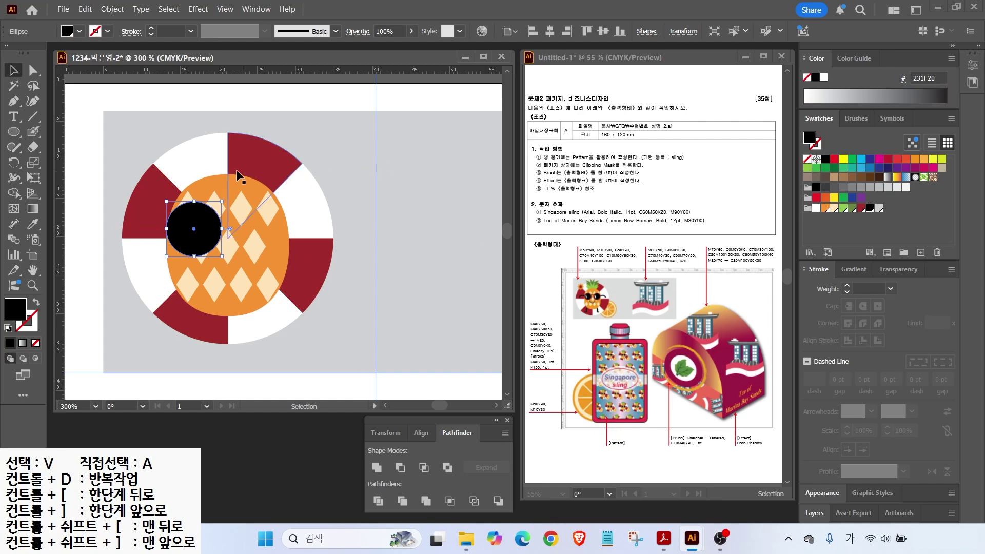
# Step: Colour the lens circle dark red A32E2C and add an inset copy with Offset Path -0.5 mm
pyautogui.click(862, 210)
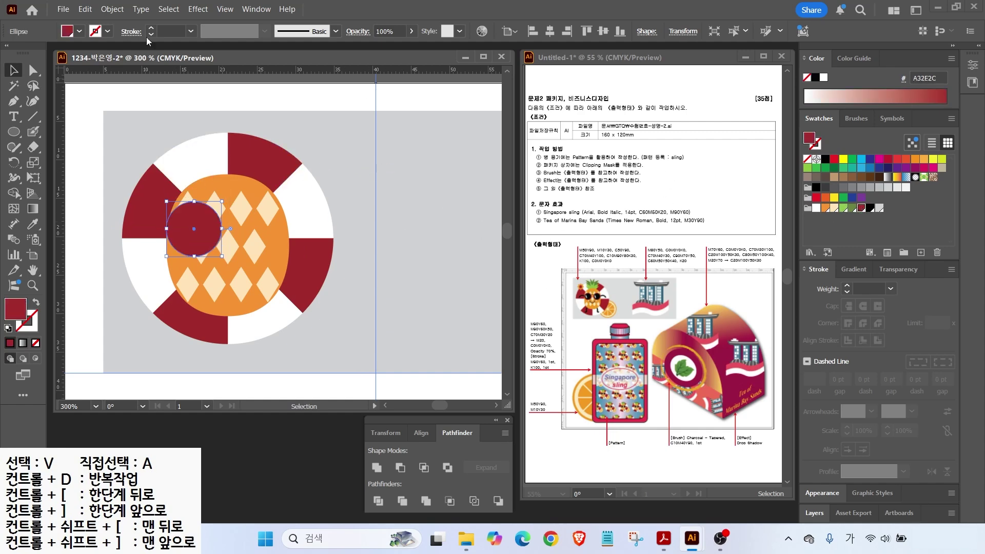
pyautogui.click(113, 9)
pyautogui.moveTo(231, 356)
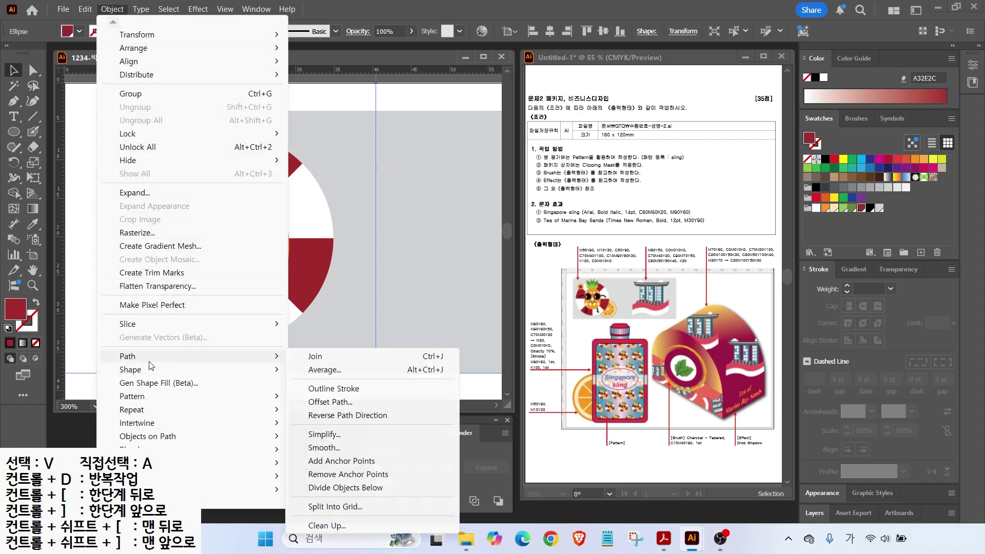
pyautogui.click(332, 402)
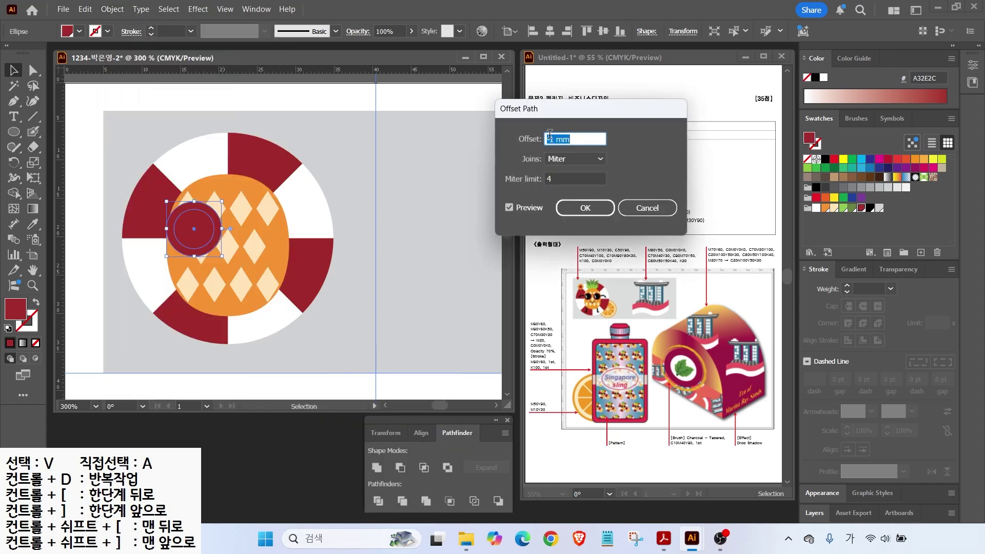
pyautogui.click(509, 208)
pyautogui.click(508, 208)
pyautogui.click(509, 208)
pyautogui.click(509, 207)
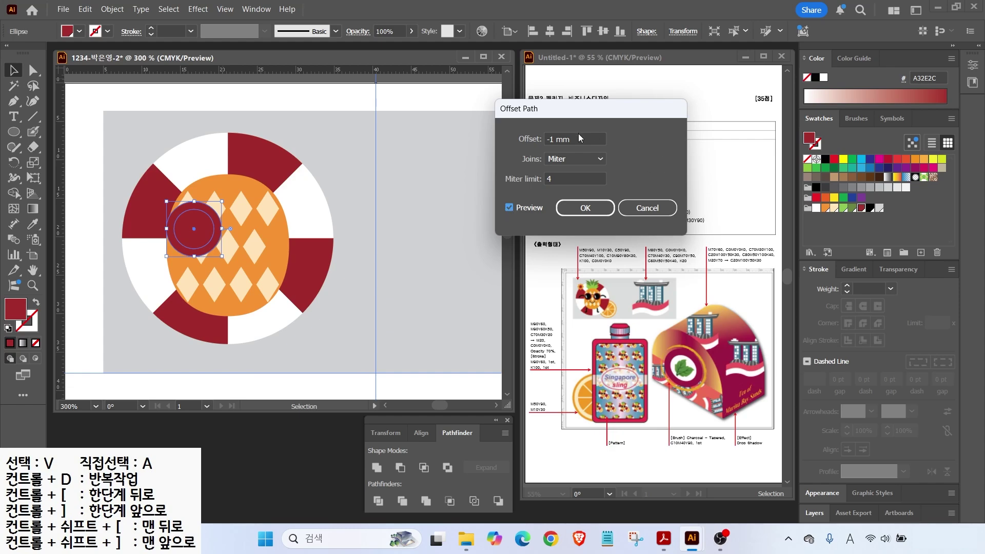
pyautogui.click(578, 136)
pyautogui.write('-0.4')
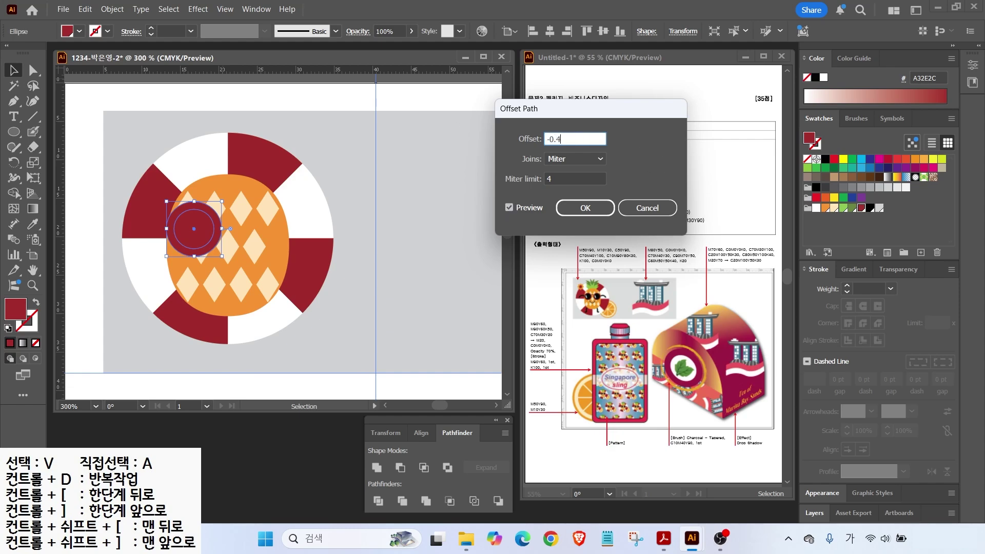
pyautogui.write('0.5')
pyautogui.click(576, 207)
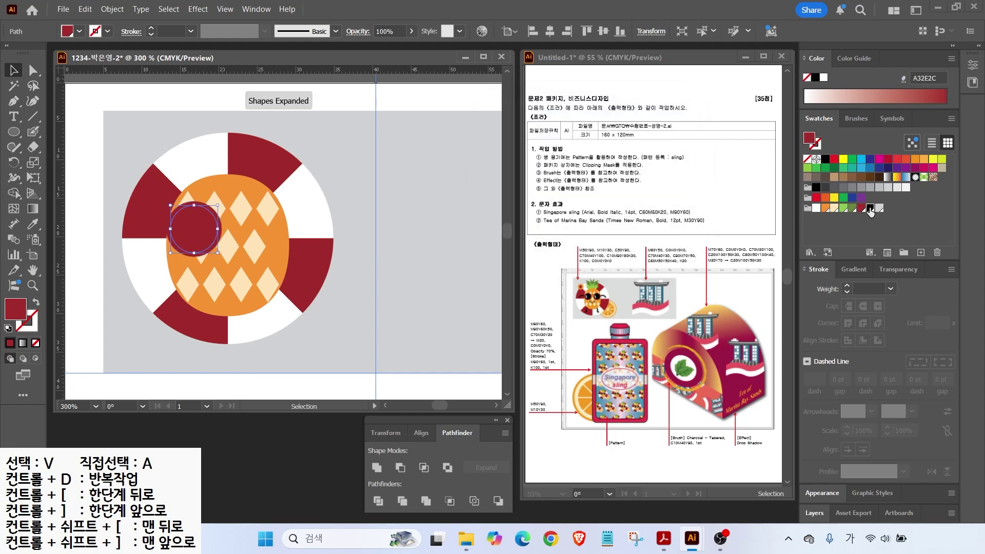
# Step: Fill the inner circle black and add a tilted cream highlight ellipse inside the lens
pyautogui.click(870, 207)
pyautogui.press('l')
pyautogui.moveTo(177, 218); pyautogui.dragTo(186, 242)
pyautogui.keyDown('alt'); pyautogui.scroll(2, 193, 233); pyautogui.keyUp('alt')
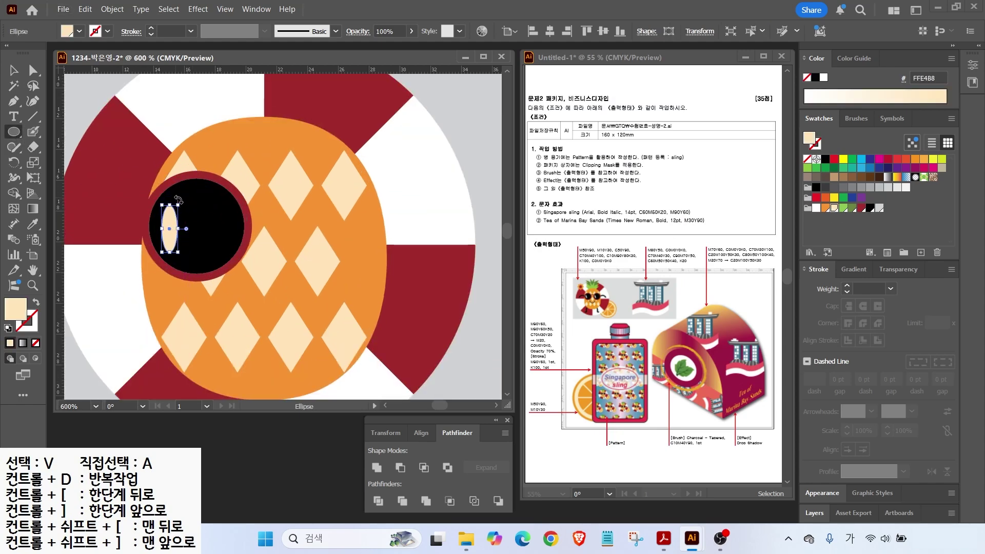
pyautogui.moveTo(176, 199); pyautogui.dragTo(158, 202)
# Step: Copy the whole lens (rim, black circle, highlight) to the right as the second eye
pyautogui.press('v')
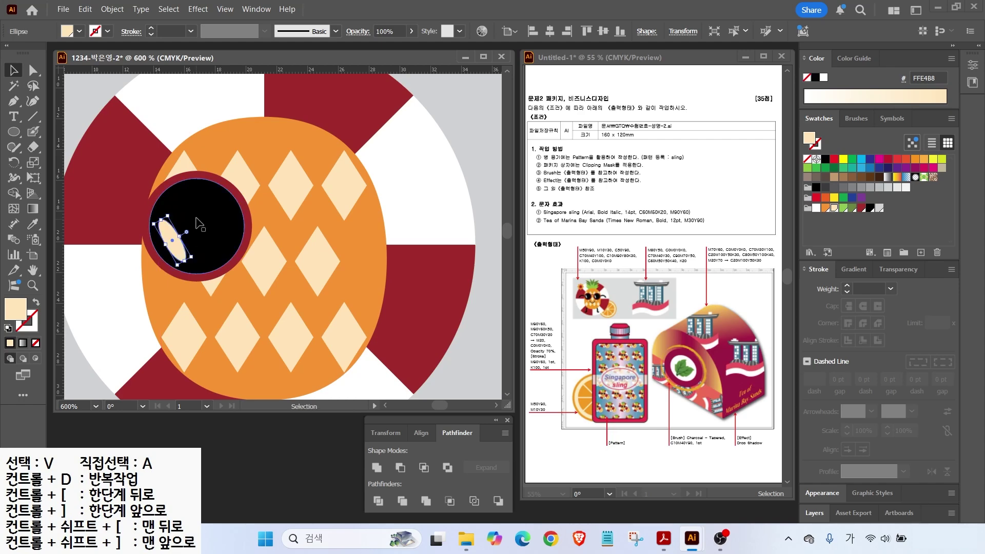
pyautogui.keyDown('shift'); pyautogui.click(205, 225); pyautogui.keyUp('shift')
pyautogui.keyDown('shift'); pyautogui.click(241, 198); pyautogui.keyUp('shift')
pyautogui.keyDown('alt'); pyautogui.keyDown('shift'); pyautogui.moveTo(217, 230); pyautogui.dragTo(348, 232); pyautogui.keyUp('shift'); pyautogui.keyUp('alt')
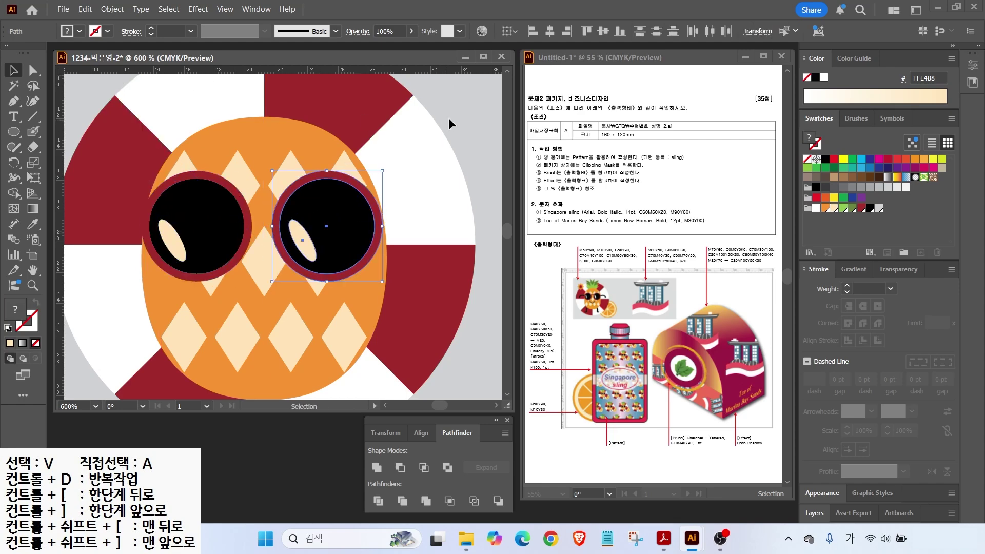
pyautogui.click(440, 128)
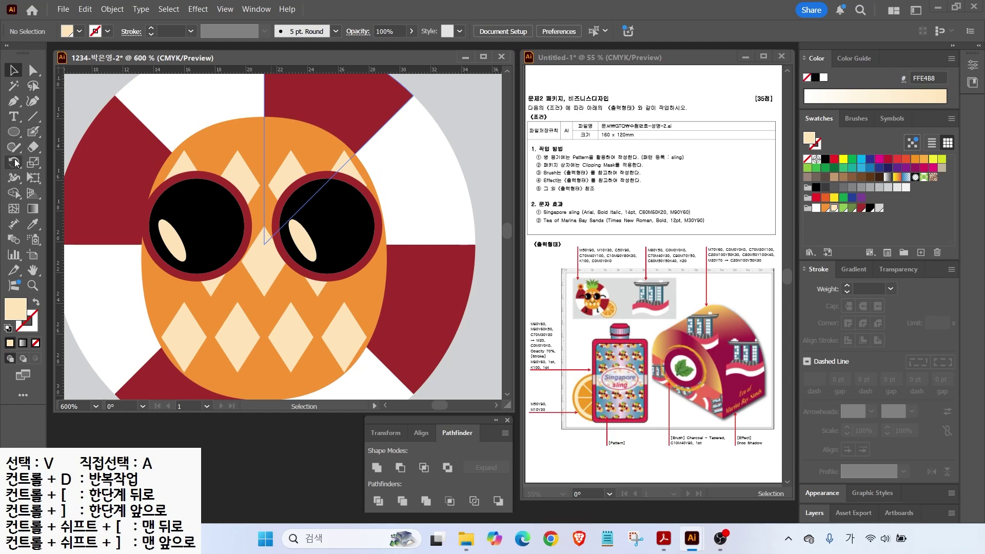
pyautogui.moveTo(14, 148); pyautogui.dragTo(53, 163)
# Step: With black stroke and no fill, pencil the glasses bridge and the left glasses arm
pyautogui.click(8, 328)
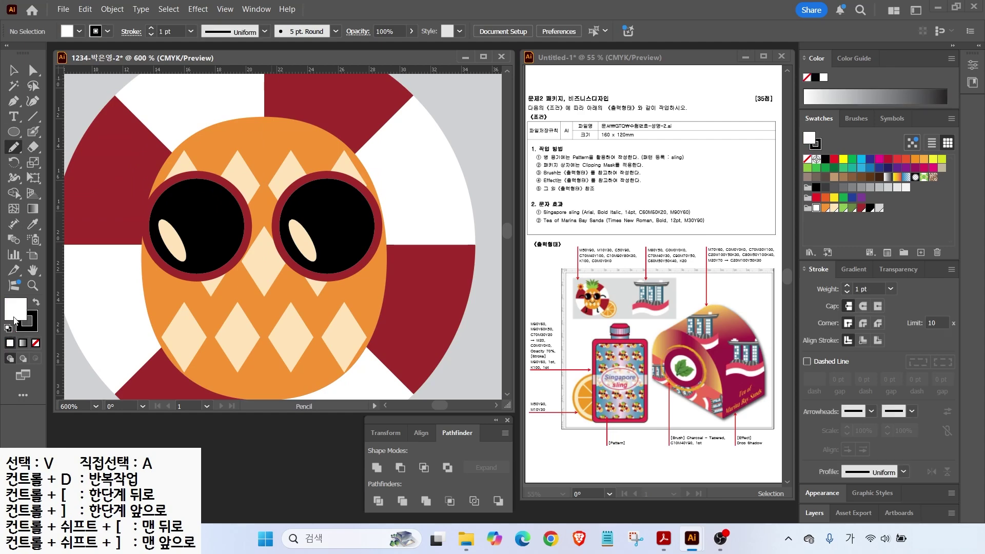
pyautogui.click(30, 330)
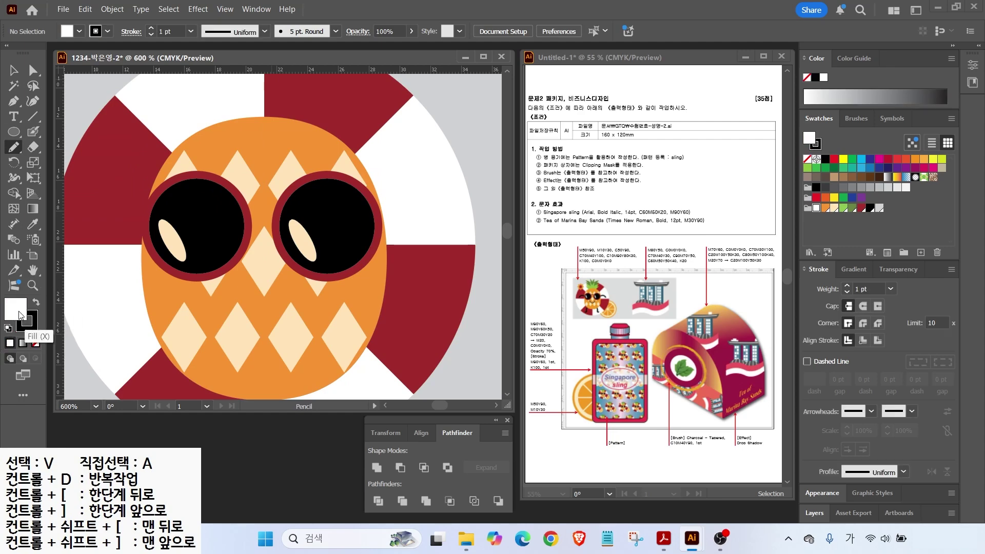
pyautogui.click(37, 347)
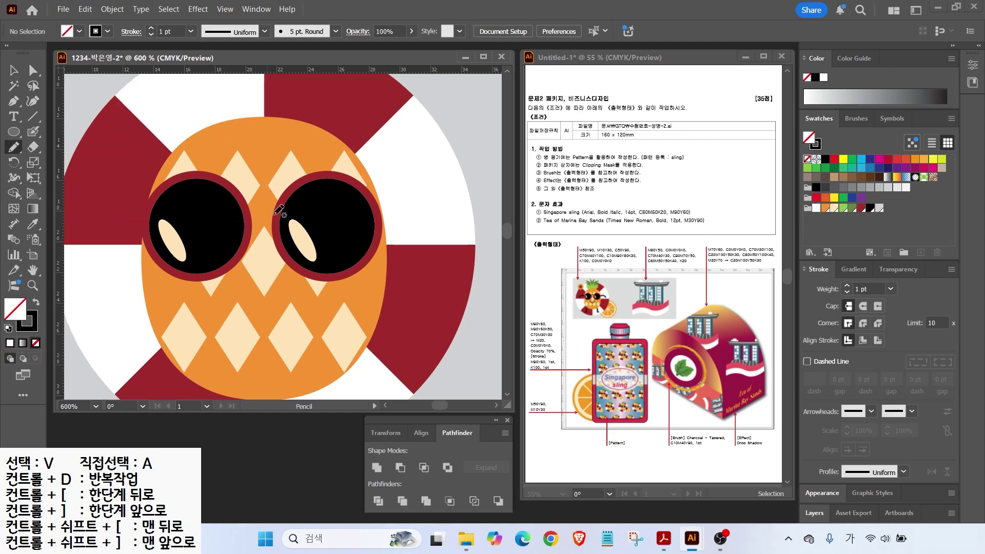
pyautogui.moveTo(243, 201); pyautogui.dragTo(280, 200)
pyautogui.moveTo(296, 162); pyautogui.dragTo(374, 165)
pyautogui.moveTo(144, 233)
pyautogui.mouseDown()
pyautogui.moveTo(191, 213)
pyautogui.moveTo(225, 225)
pyautogui.moveTo(174, 217)
pyautogui.mouseUp()
# Step: Give the glasses arm a 2 pt round-capped stroke and lower it slightly
pyautogui.press('v')
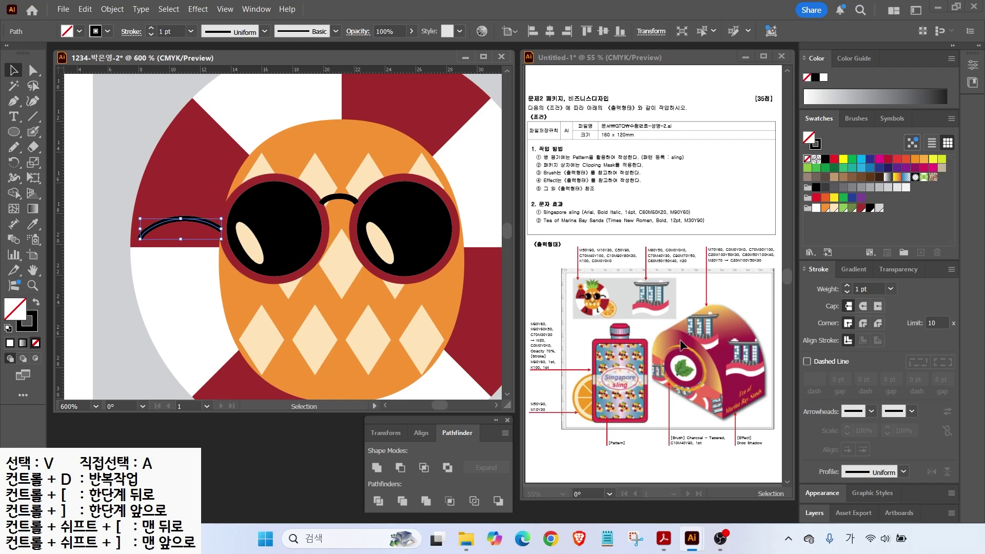
pyautogui.click(847, 287)
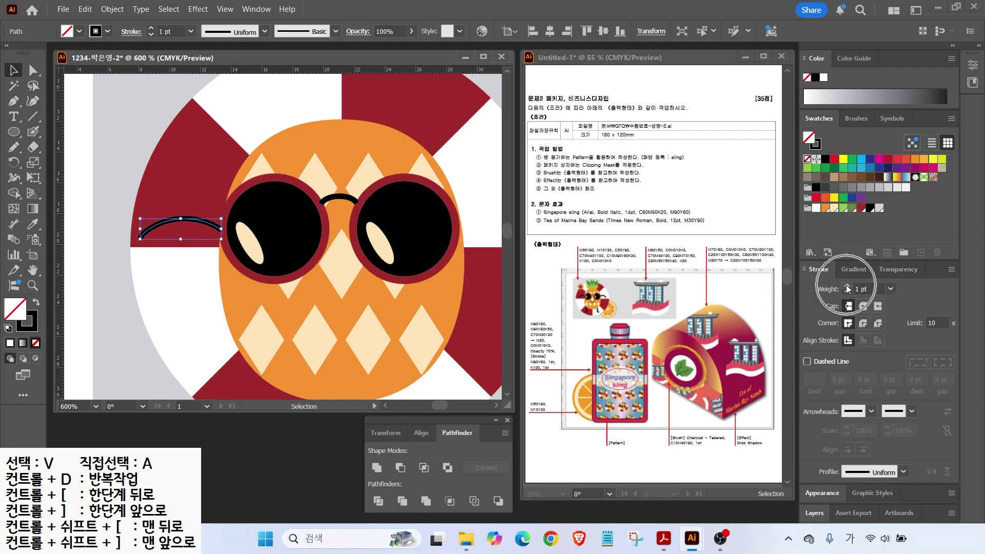
pyautogui.click(863, 307)
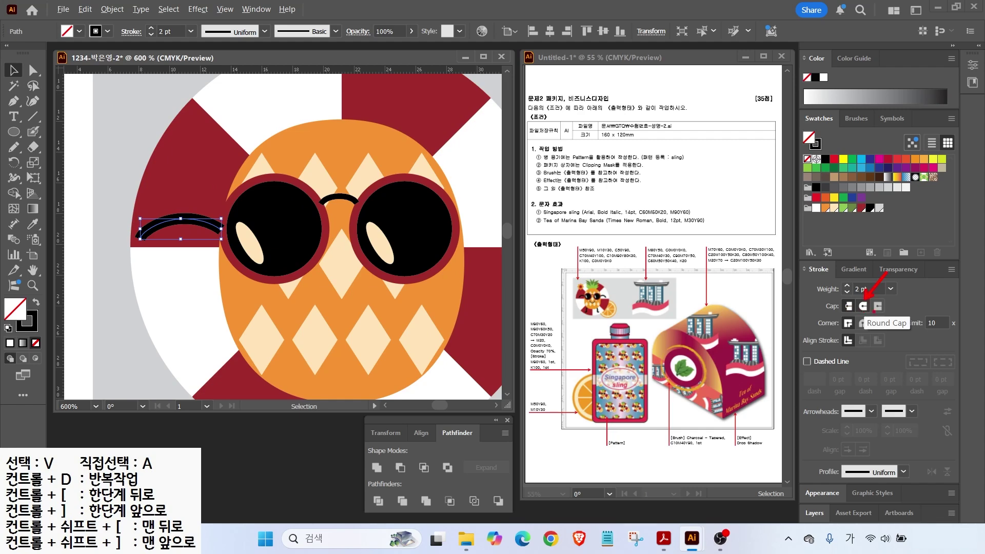
pyautogui.press('Escape')
pyautogui.click(863, 307)
pyautogui.click(71, 266)
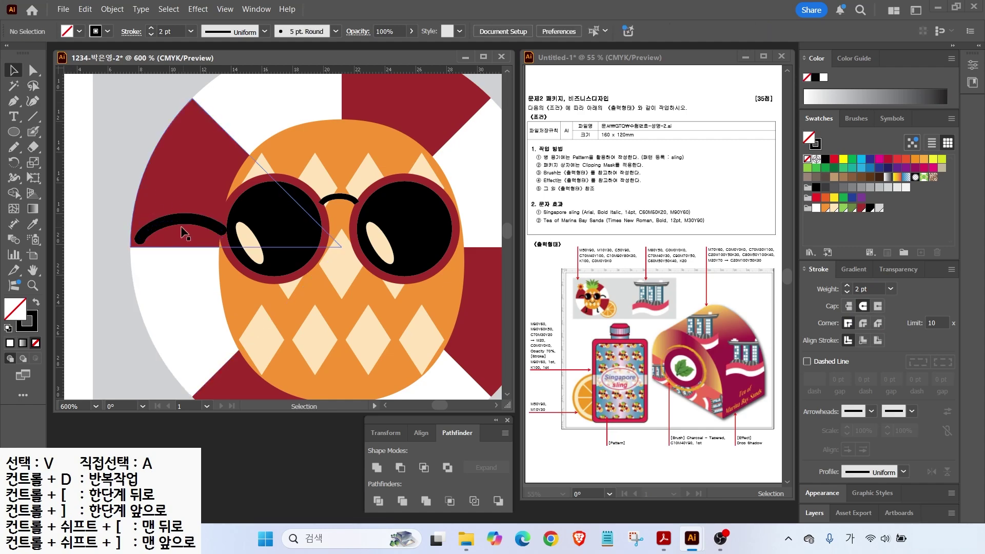
pyautogui.moveTo(203, 221); pyautogui.dragTo(203, 226)
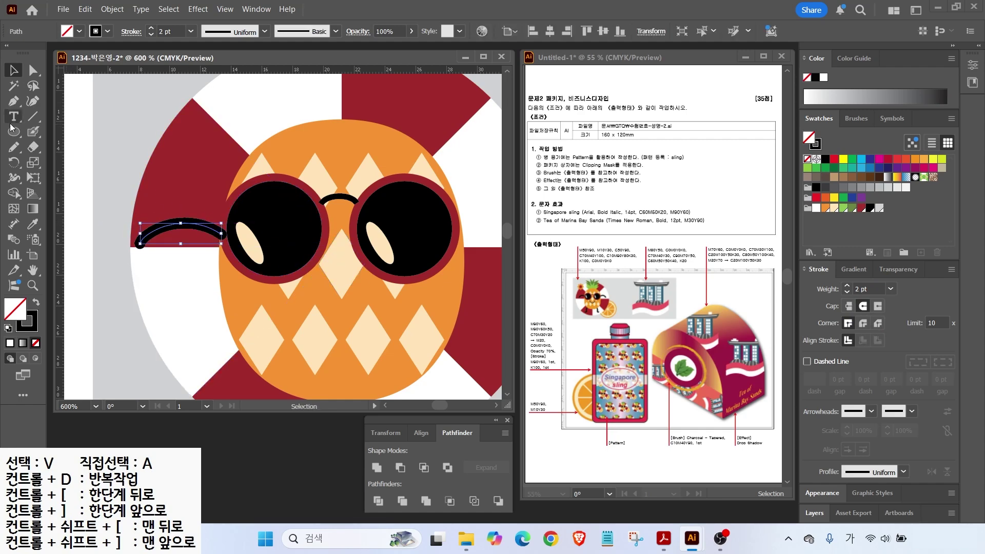
# Step: Draw a U-shaped smile below the glasses, set its stroke weight, and round the bridge's ends
pyautogui.click(19, 149)
pyautogui.moveTo(333, 319); pyautogui.dragTo(368, 300)
pyautogui.press('v')
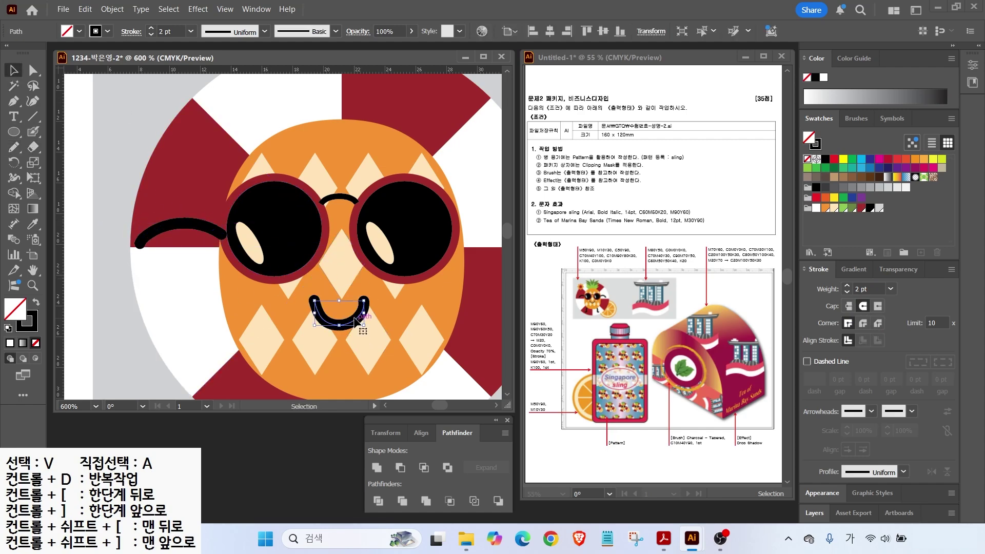
pyautogui.click(846, 292)
pyautogui.click(338, 197)
pyautogui.click(863, 306)
pyautogui.click(109, 252)
# Step: Pencil a leg and foot stroke below the pineapple body
pyautogui.scroll(-4, 198, 187)
pyautogui.press('n')
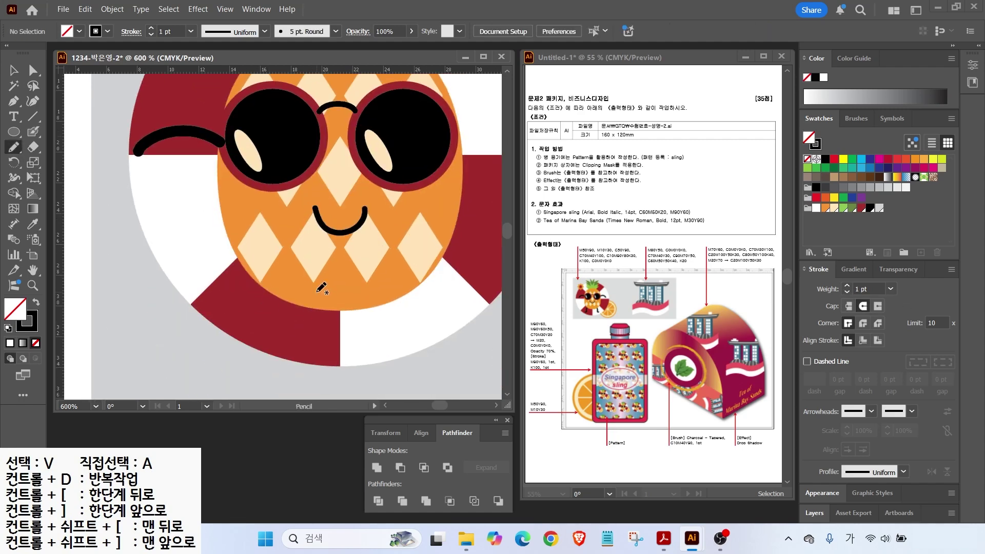
pyautogui.moveTo(293, 293); pyautogui.dragTo(260, 361)
# Step: Thicken the leg stroke to 2 pt, nudge it up-left, and narrow the arm from its left side
pyautogui.press('a')
pyautogui.click(266, 352)
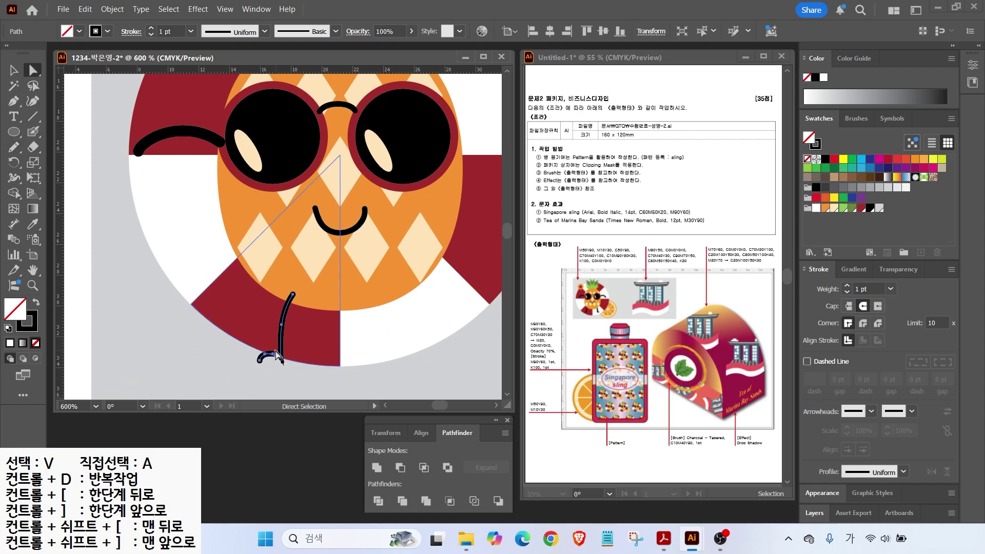
pyautogui.click(252, 368)
pyautogui.click(263, 355)
pyautogui.click(846, 286)
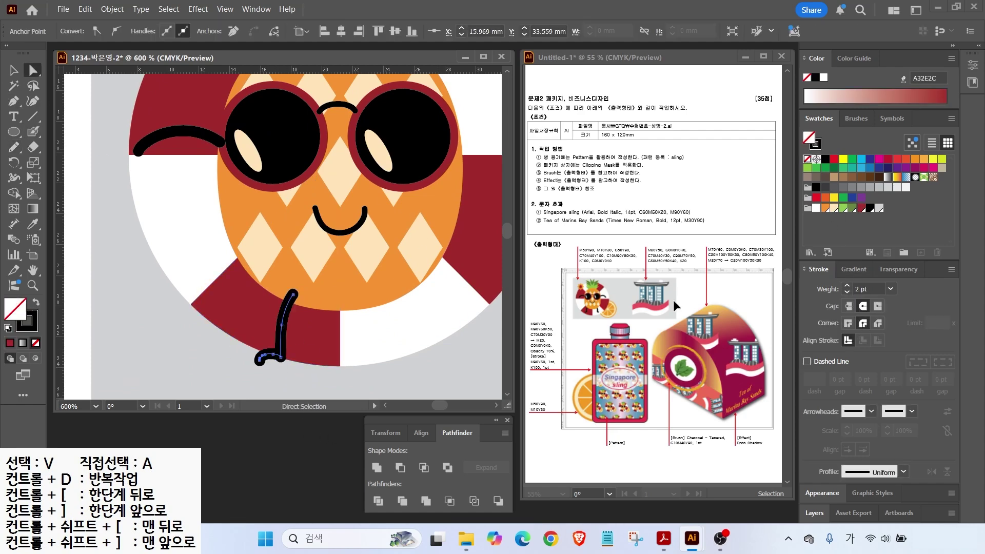
pyautogui.moveTo(899, 358); pyautogui.dragTo(865, 324)
pyautogui.click(14, 70)
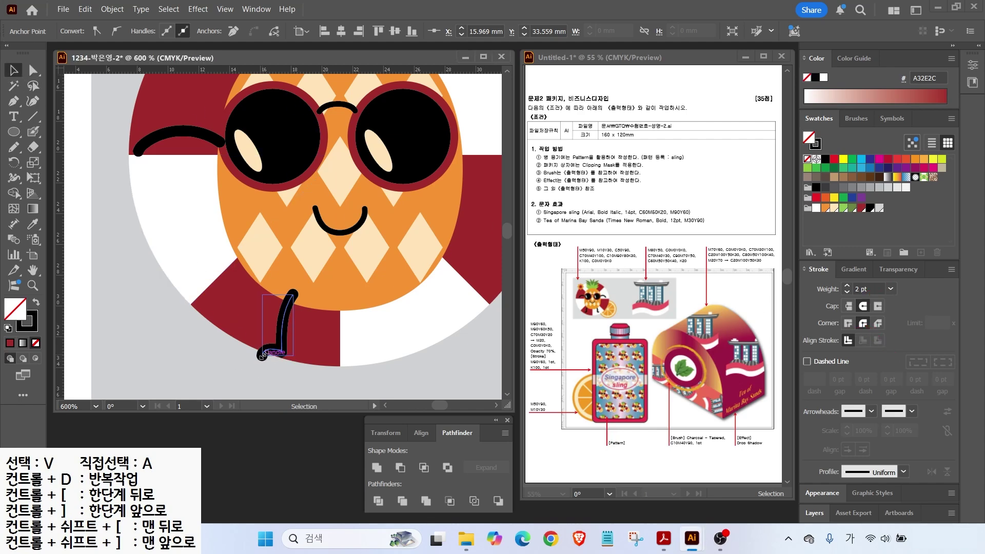
pyautogui.moveTo(280, 343); pyautogui.dragTo(269, 333)
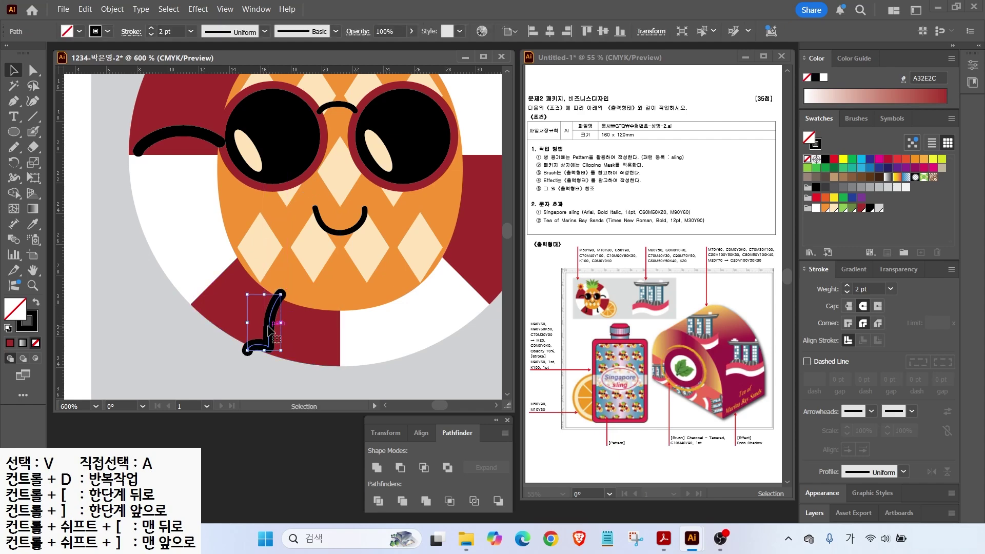
pyautogui.click(168, 132)
pyautogui.moveTo(139, 141); pyautogui.dragTo(165, 141)
# Step: Send the leg one step backward and put the left arm behind the pineapple body
pyautogui.click(264, 345)
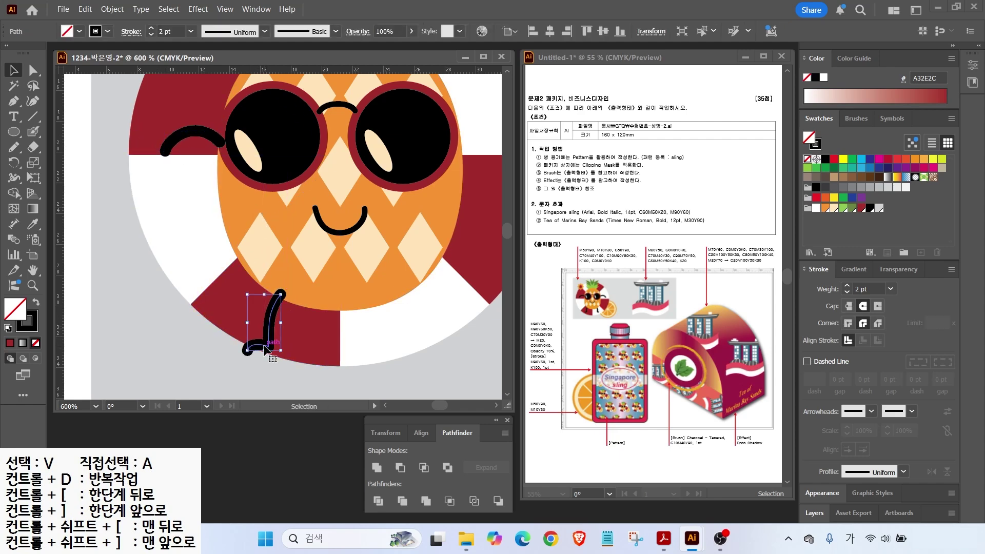
pyautogui.rightClick(276, 314)
pyautogui.moveTo(344, 465)
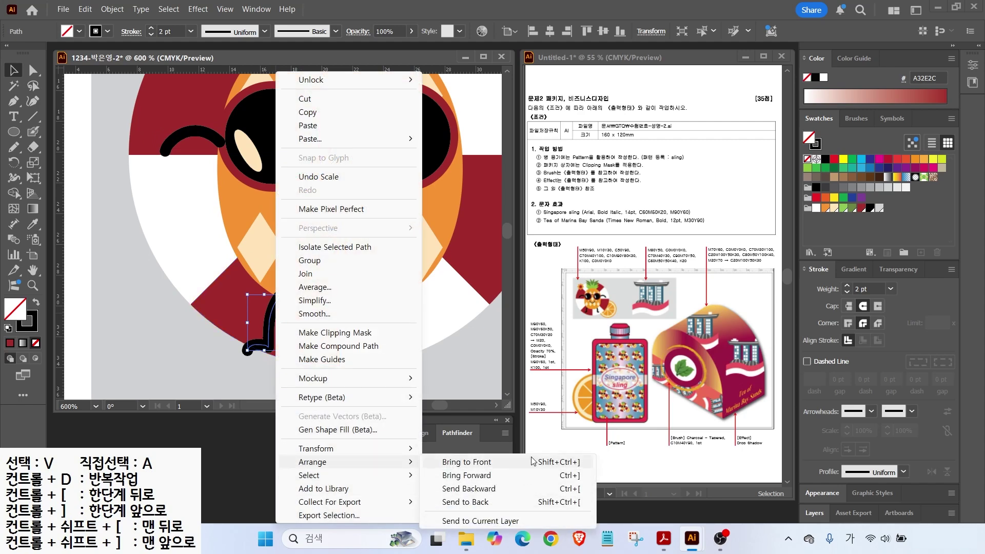
pyautogui.click(571, 489)
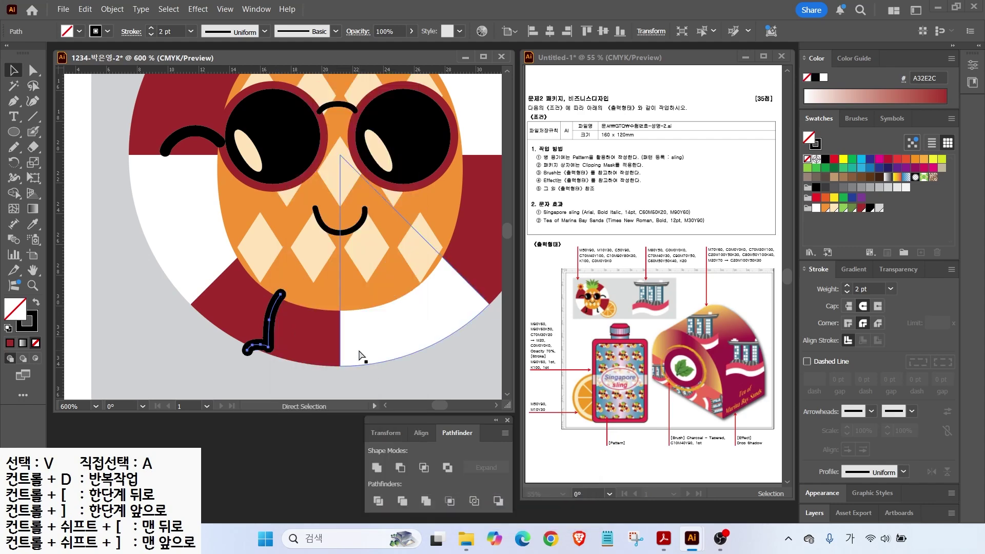
pyautogui.hotkey('ctrl', '[')
pyautogui.hotkey('ctrl', ']')
pyautogui.click(183, 133)
pyautogui.hotkey('ctrl', '[')
pyautogui.click(141, 262)
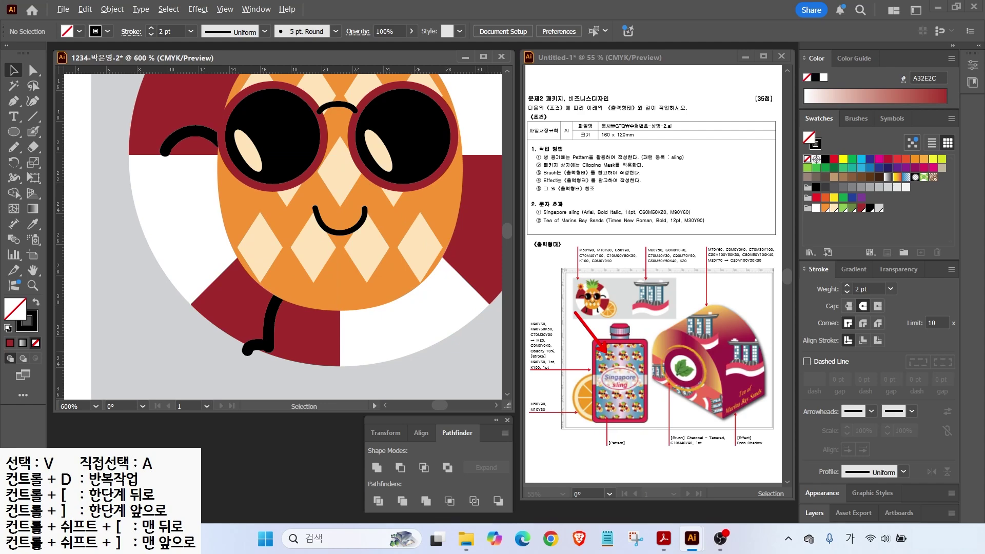
# Step: Select the arm, leg, smile and the other black strokes together
pyautogui.click(183, 132)
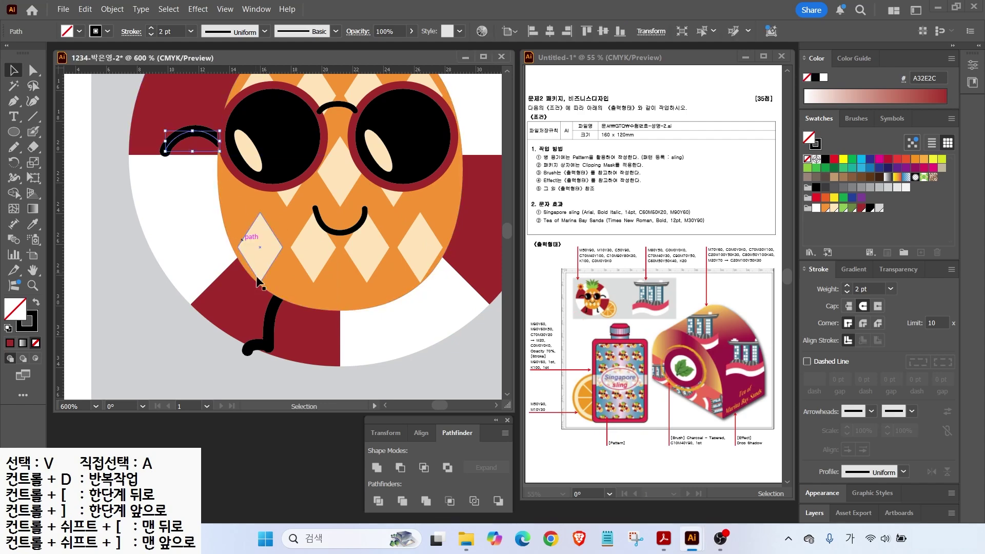
pyautogui.keyDown('shift'); pyautogui.click(267, 353); pyautogui.keyUp('shift')
pyautogui.keyDown('shift'); pyautogui.click(350, 107); pyautogui.keyUp('shift')
pyautogui.keyDown('shift'); pyautogui.click(355, 226); pyautogui.keyUp('shift')
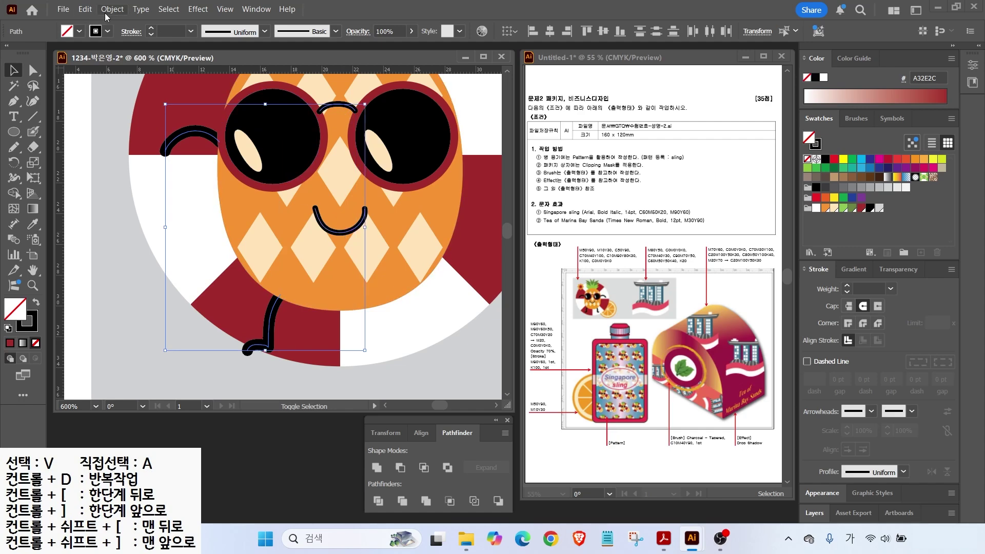
# Step: Apply Expand Appearance, then Expand with Fill and Stroke on the selected black strokes
pyautogui.click(111, 10)
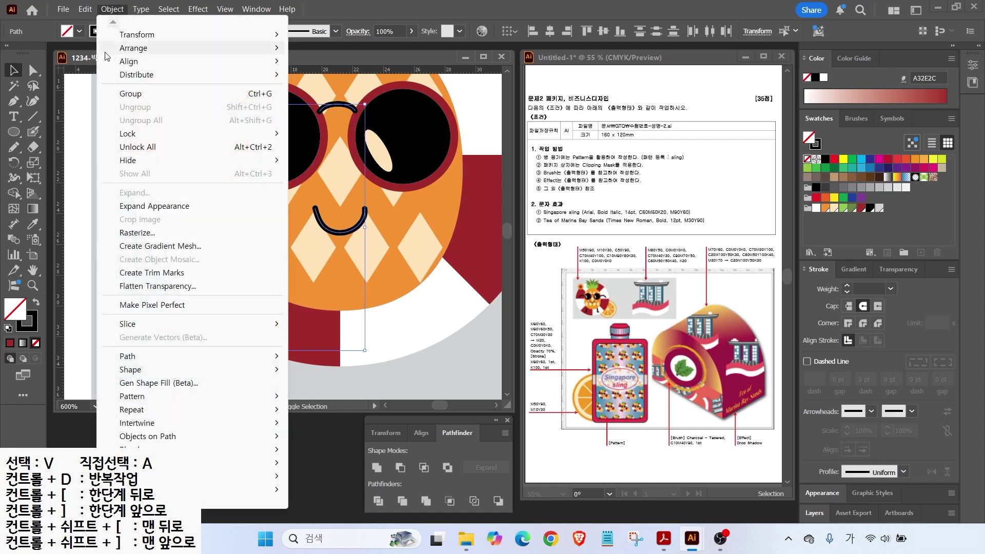
pyautogui.click(129, 213)
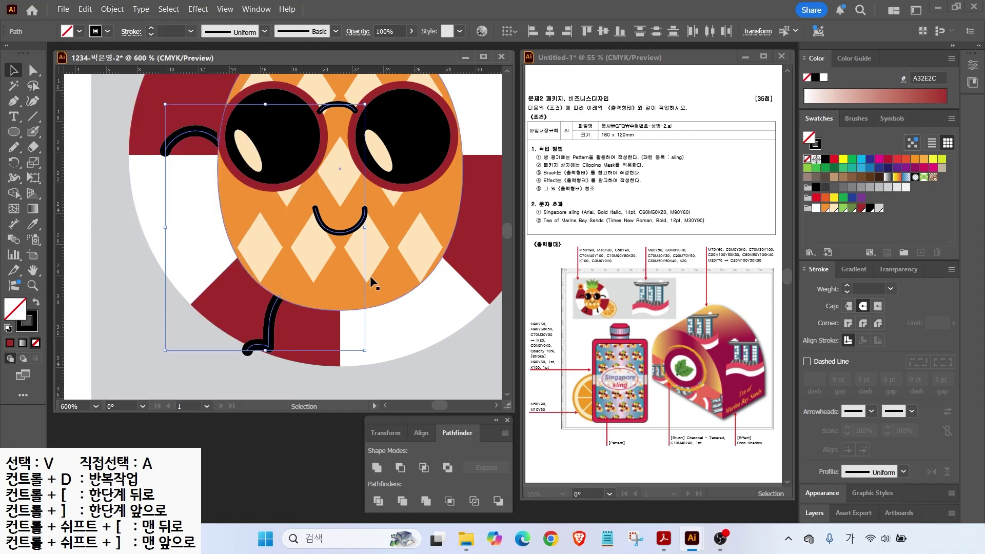
pyautogui.click(112, 10)
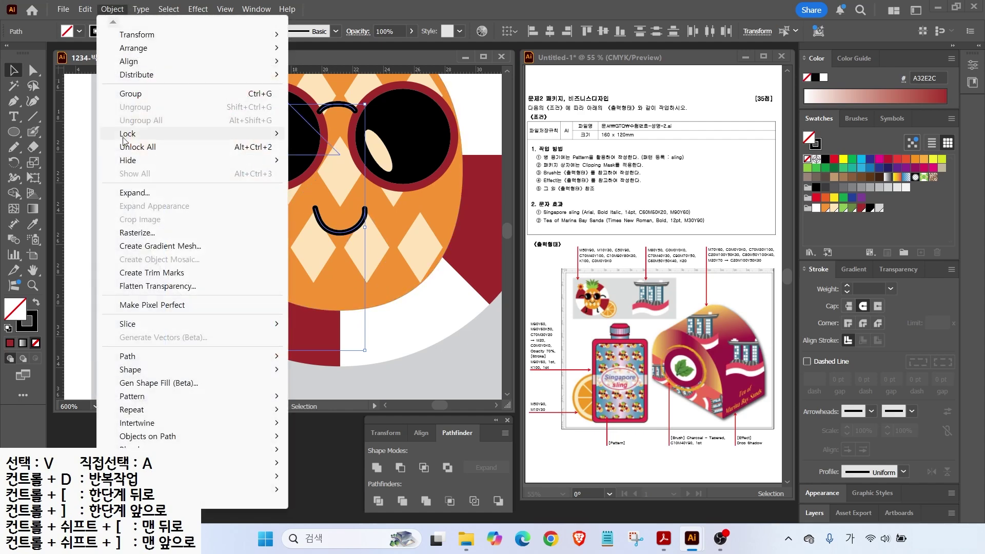
pyautogui.click(125, 192)
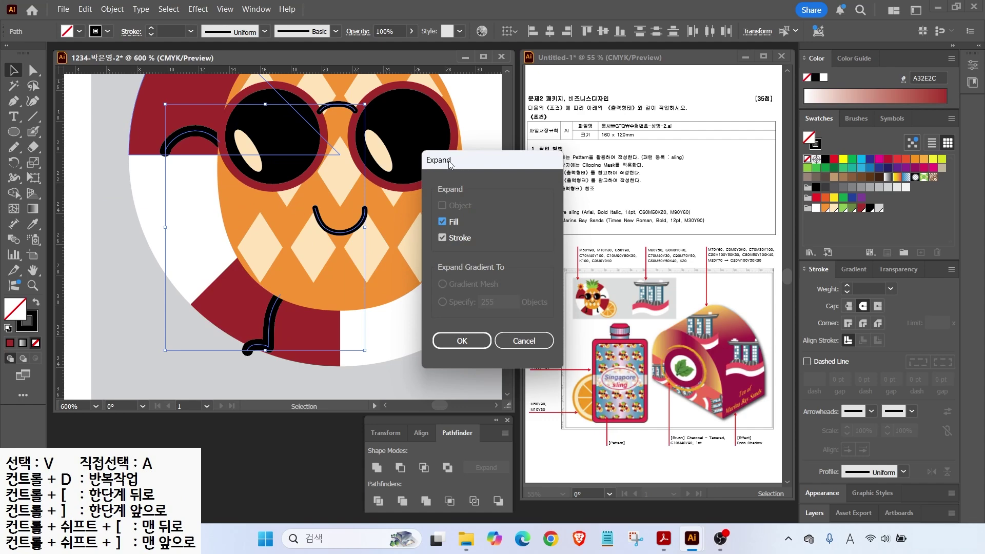
pyautogui.click(458, 343)
pyautogui.click(459, 341)
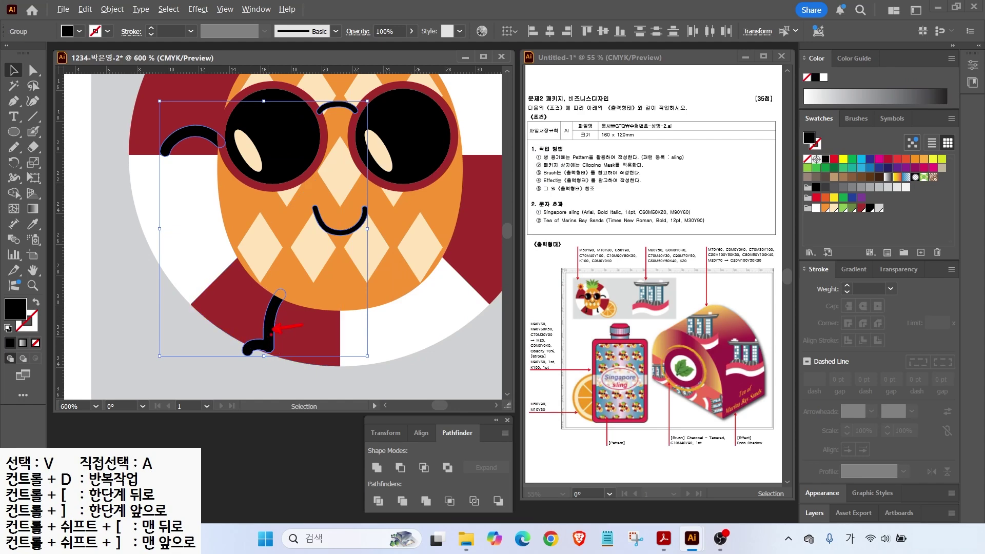
pyautogui.click(122, 317)
pyautogui.scroll(-1, 415, 276)
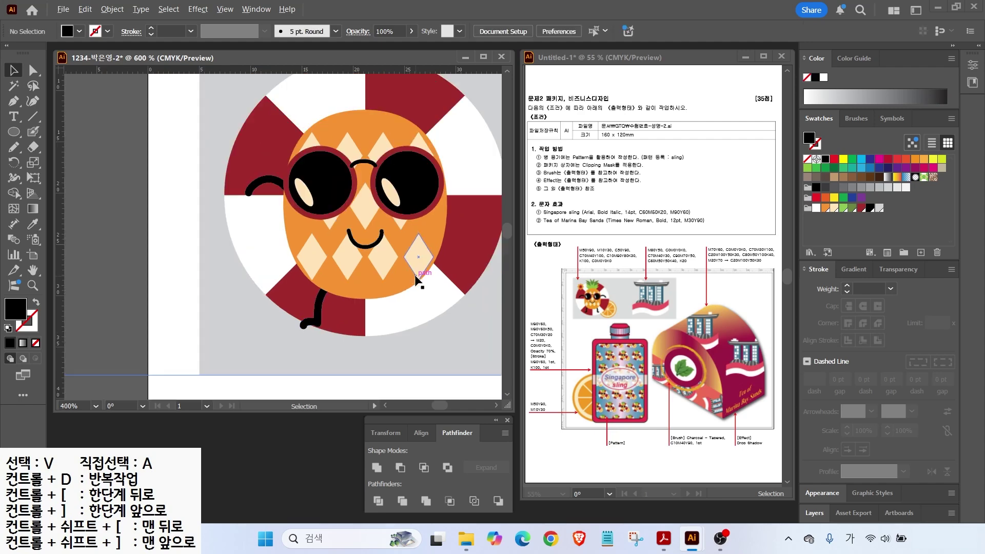
# Step: Reflect copies of the left arm and leg across a vertical axis at the pineapple's centre
pyautogui.click(264, 180)
pyautogui.keyDown('shift'); pyautogui.click(317, 321); pyautogui.keyUp('shift')
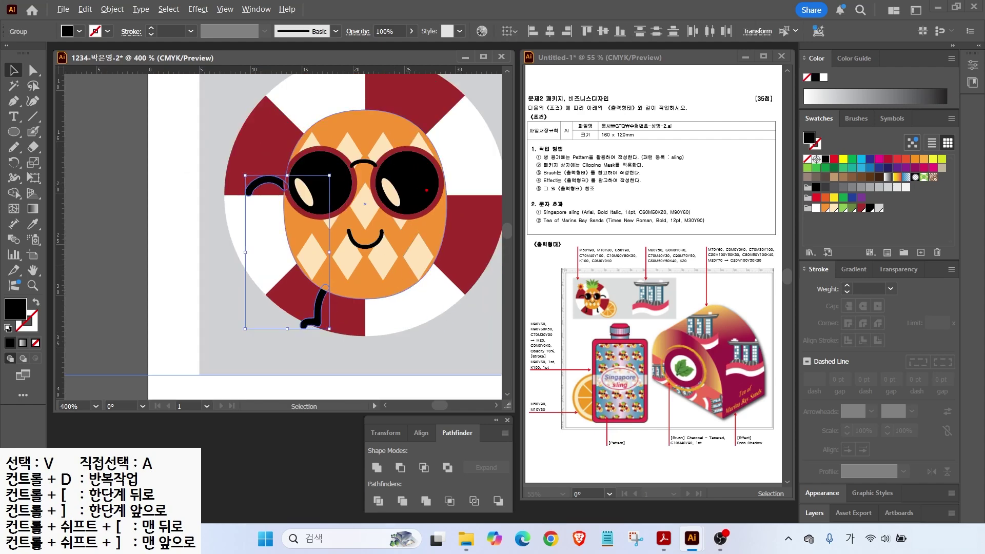
pyautogui.click(14, 162)
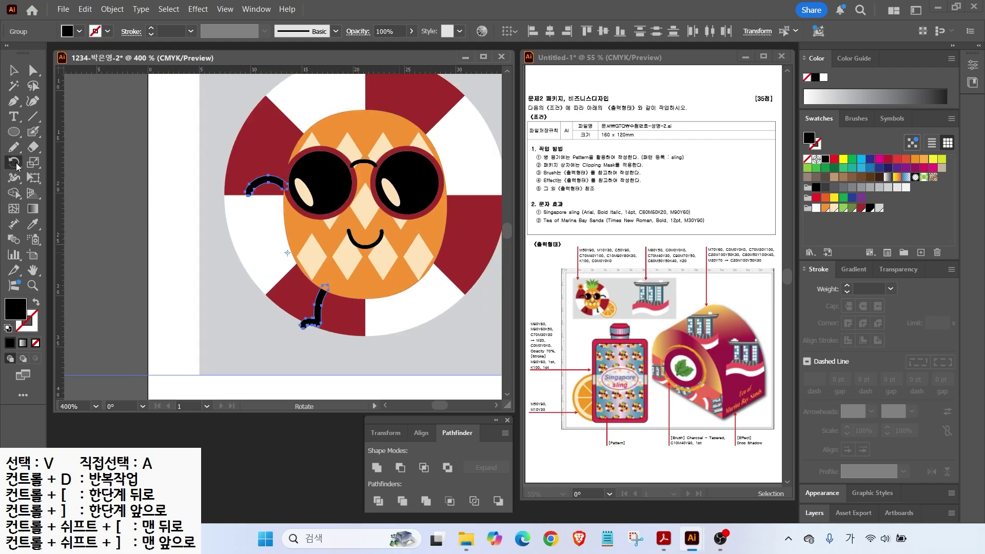
pyautogui.click(62, 178)
pyautogui.keyDown('alt'); pyautogui.click(364, 109); pyautogui.keyUp('alt')
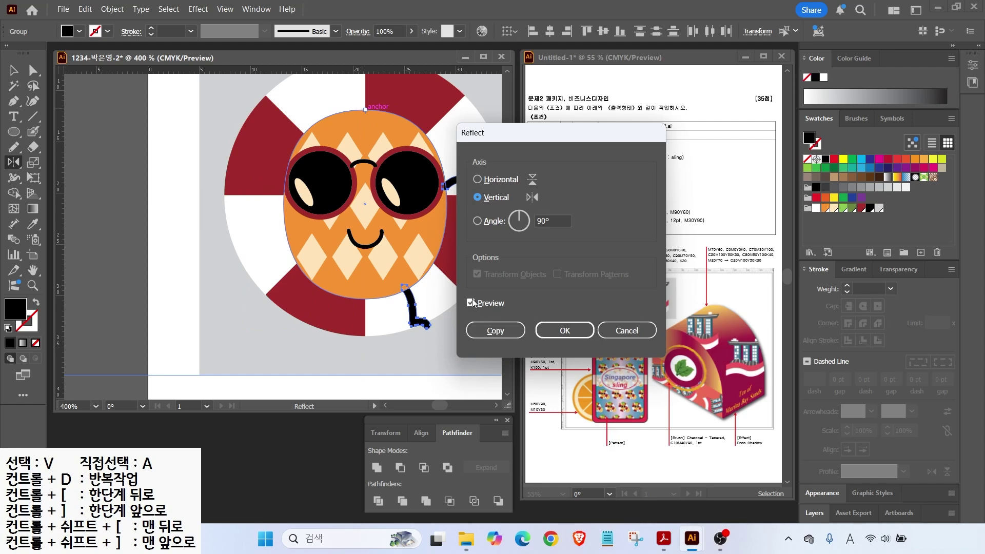
pyautogui.click(470, 303)
pyautogui.click(485, 330)
# Step: Send the mirrored right leg behind the pineapple body and view the whole ring
pyautogui.click(19, 67)
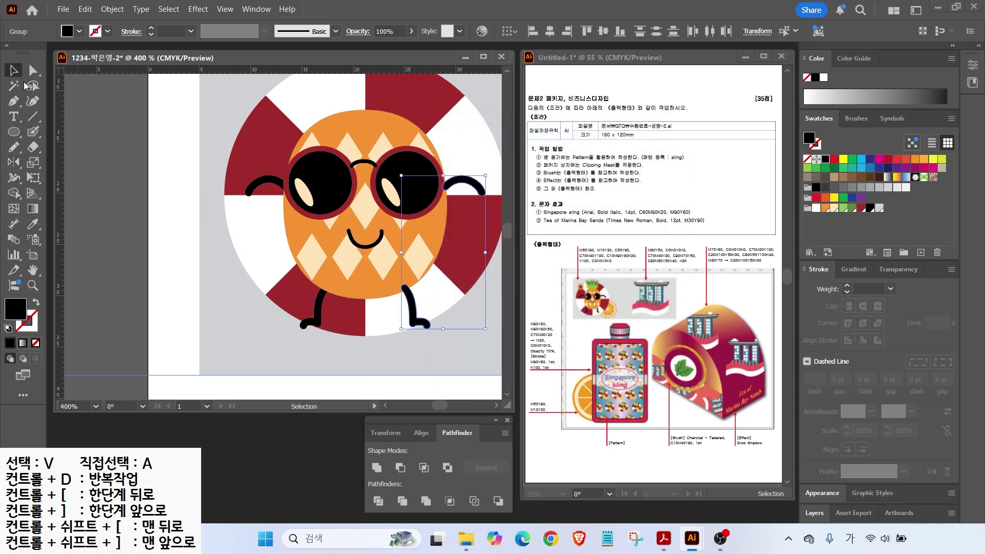
pyautogui.click(464, 186)
pyautogui.click(408, 306)
pyautogui.hotkey('ctrl', '[')
pyautogui.click(365, 353)
pyautogui.scroll(-1, 350, 312)
pyautogui.moveTo(350, 303); pyautogui.dragTo(303, 295)
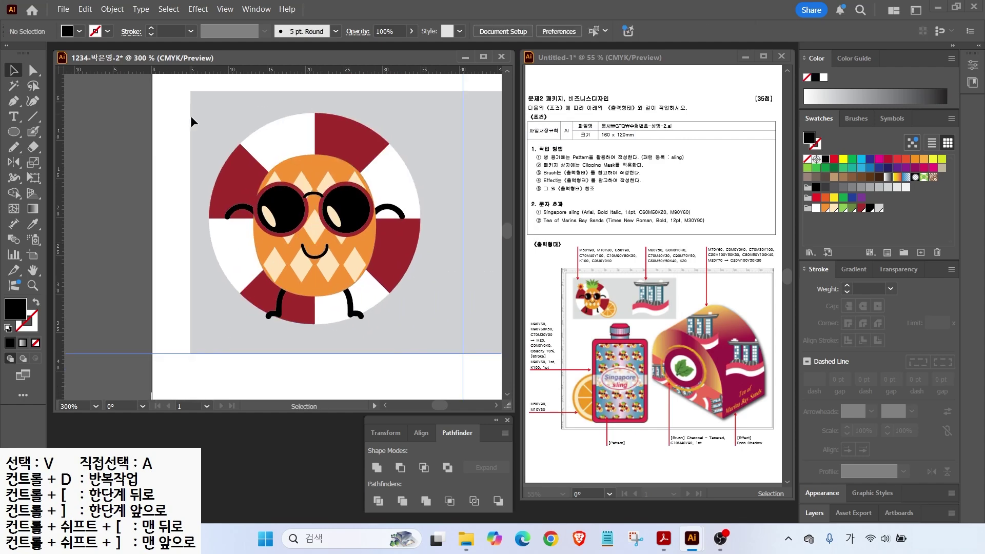
pyautogui.press('p')
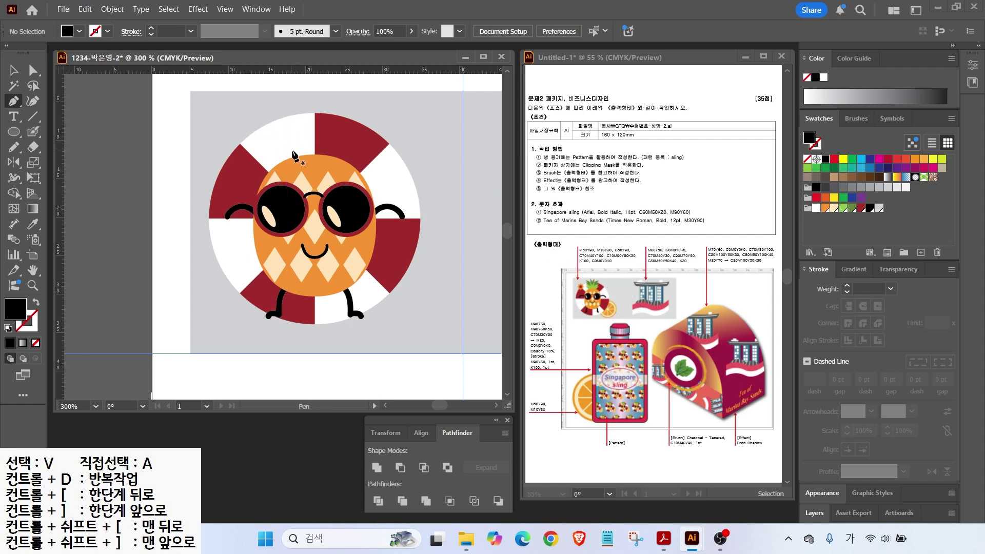
# Step: Start the leaf crown outline on the pineapple's top with the Pen tool, shaping a sharp leaf tip
pyautogui.scroll(1, 294, 169)
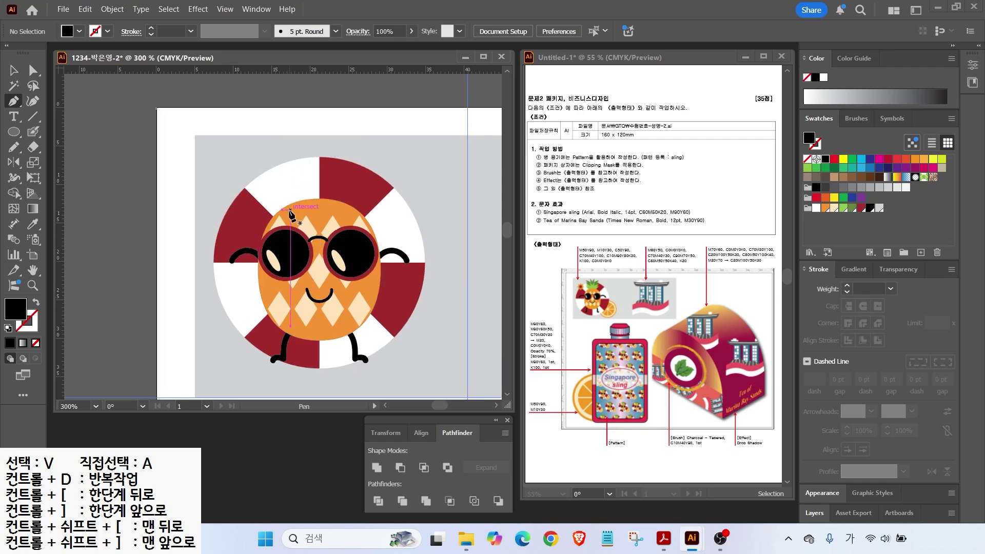
pyautogui.click(290, 209)
pyautogui.click(270, 187)
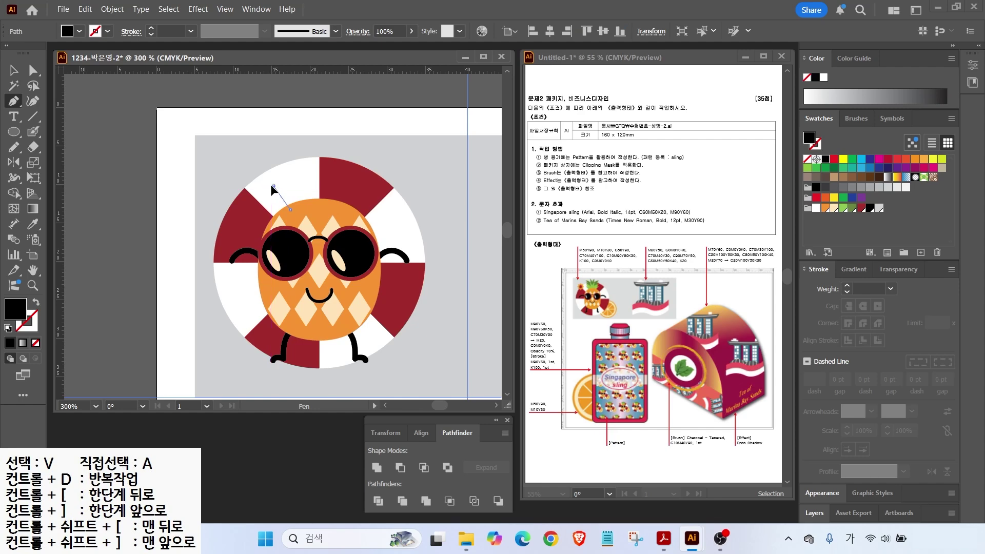
pyautogui.keyDown('ctrl'); pyautogui.click(274, 188); pyautogui.keyUp('ctrl')
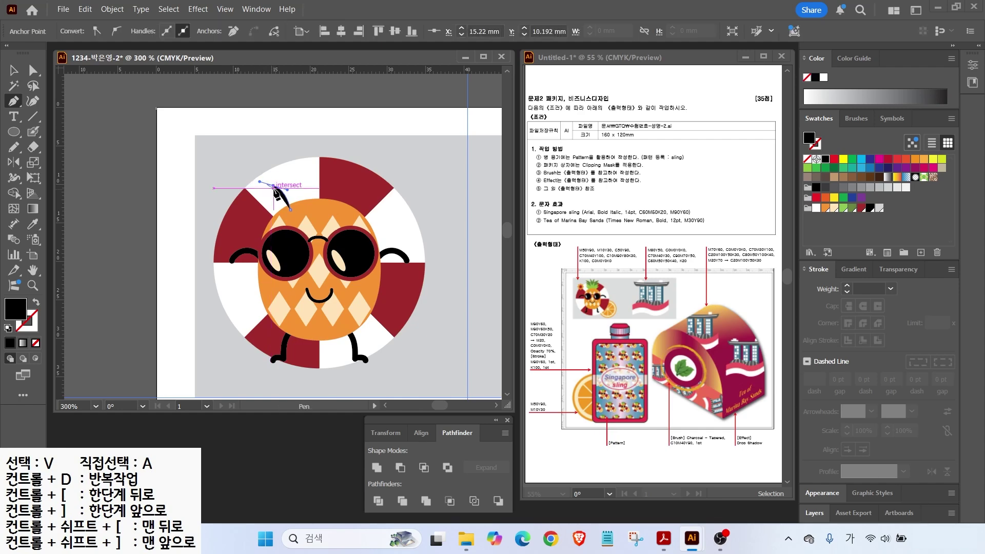
pyautogui.click(273, 186)
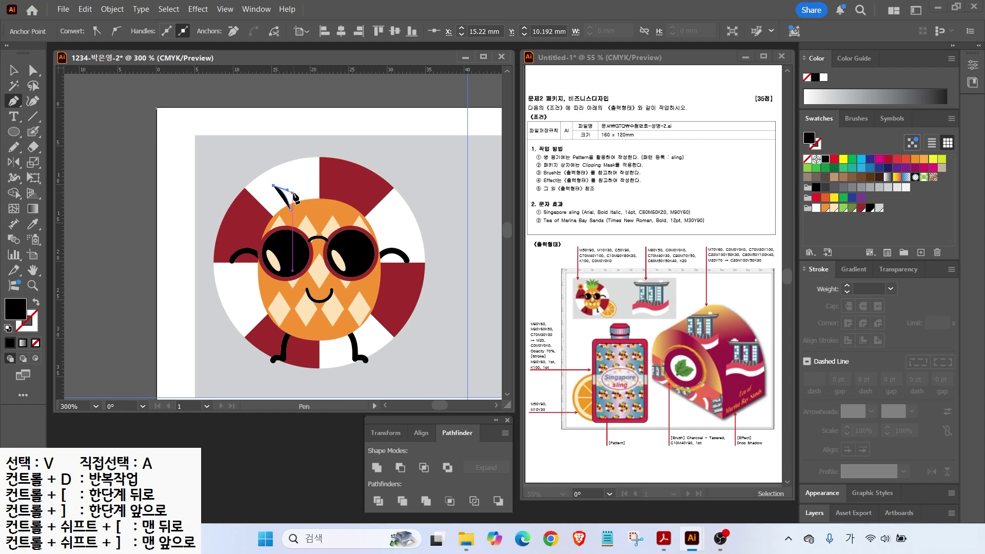
pyautogui.moveTo(301, 198); pyautogui.dragTo(302, 200)
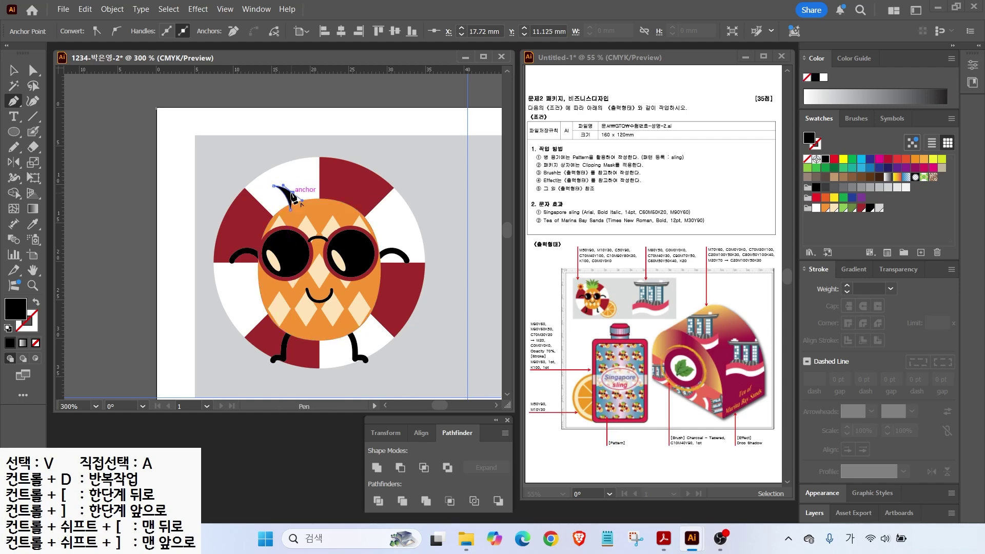
pyautogui.click(293, 193)
pyautogui.moveTo(286, 166); pyautogui.dragTo(273, 153)
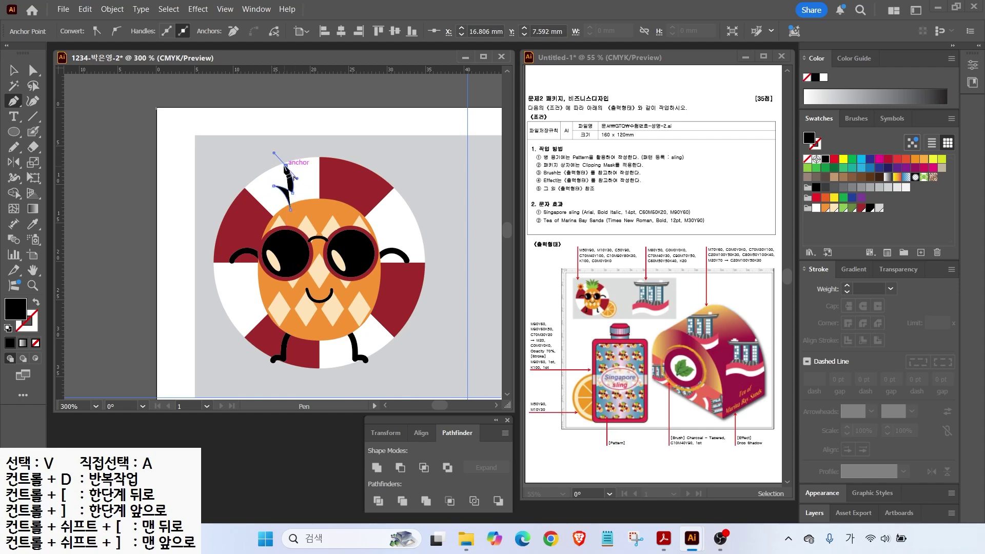
pyautogui.click(285, 166)
# Step: Add the remaining curved leaf spikes, close the leaf shape and fill it light green
pyautogui.click(307, 184)
pyautogui.moveTo(293, 150); pyautogui.dragTo(278, 141)
pyautogui.click(293, 150)
pyautogui.moveTo(319, 170)
pyautogui.mouseDown()
pyautogui.moveTo(319, 180)
pyautogui.moveTo(319, 173)
pyautogui.mouseUp()
pyautogui.click(319, 209)
pyautogui.click(290, 209)
pyautogui.click(843, 208)
# Step: Make a vertically mirrored copy of the leaf shape with the Reflect tool
pyautogui.click(15, 71)
pyautogui.click(16, 163)
pyautogui.click(15, 71)
pyautogui.click(118, 103)
pyautogui.click(315, 168)
pyautogui.press('o')
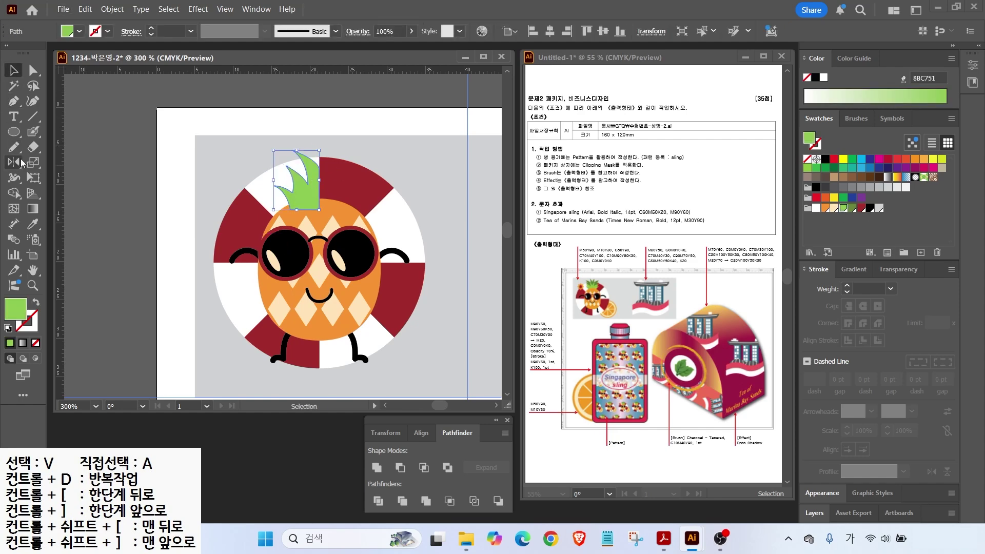
pyautogui.keyDown('alt'); pyautogui.click(319, 169); pyautogui.keyUp('alt')
# Step: Duplicate the leaves upward and color the duplicates darker green 678442
pyautogui.click(495, 326)
pyautogui.click(15, 71)
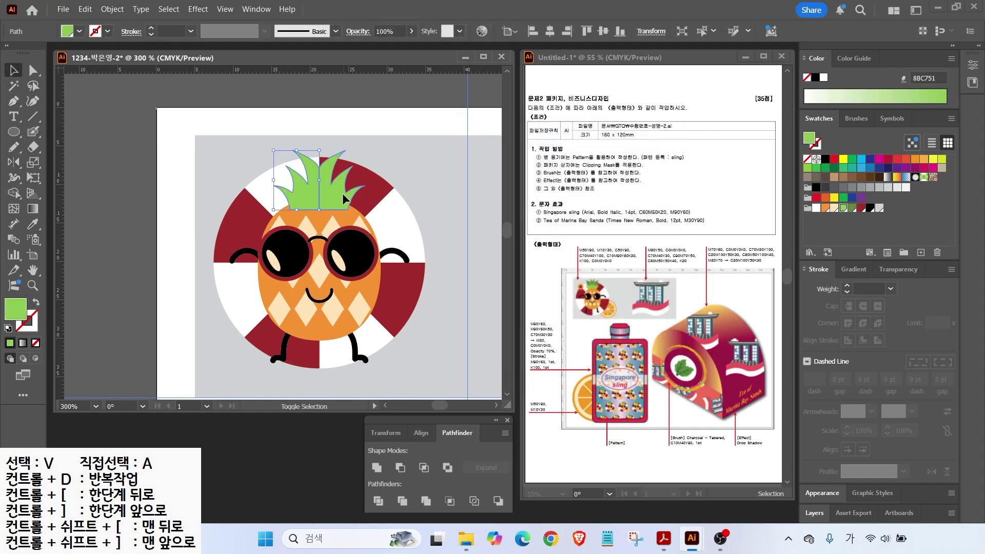
pyautogui.moveTo(339, 200); pyautogui.dragTo(337, 183)
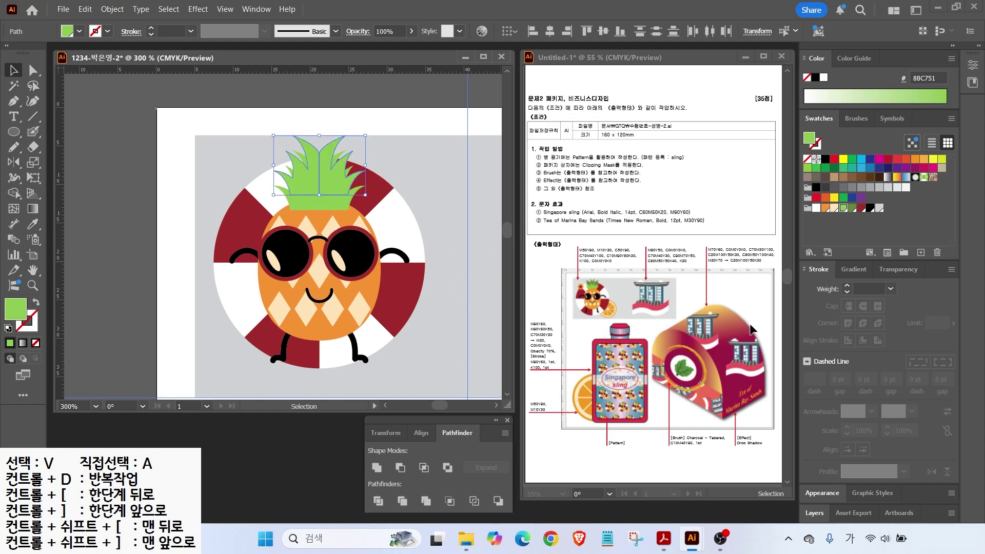
pyautogui.click(852, 209)
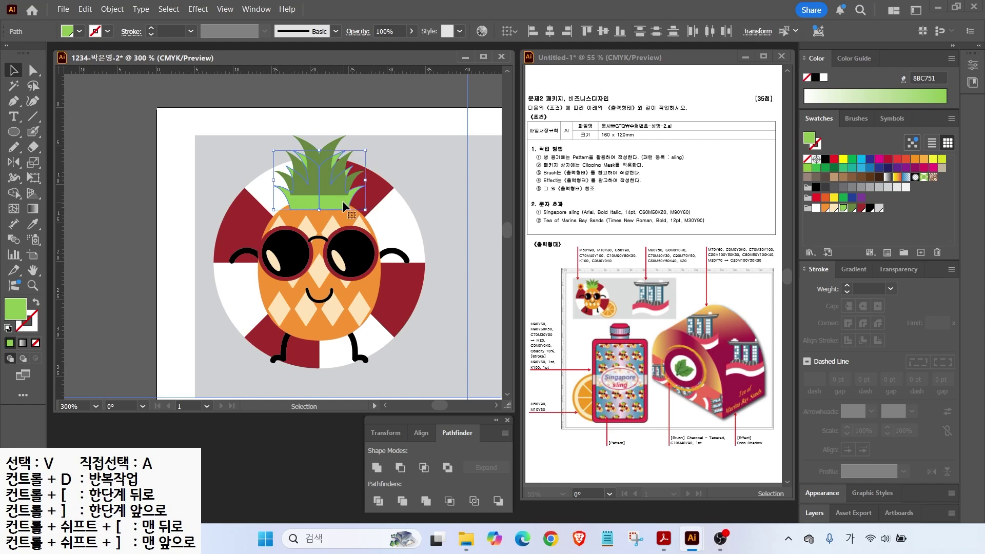
# Step: Bring the light-green leaves in front, nudge the dark leaves down, and shorten both sets
pyautogui.click(343, 202)
pyautogui.hotkey('ctrl', ']')
pyautogui.click(264, 146)
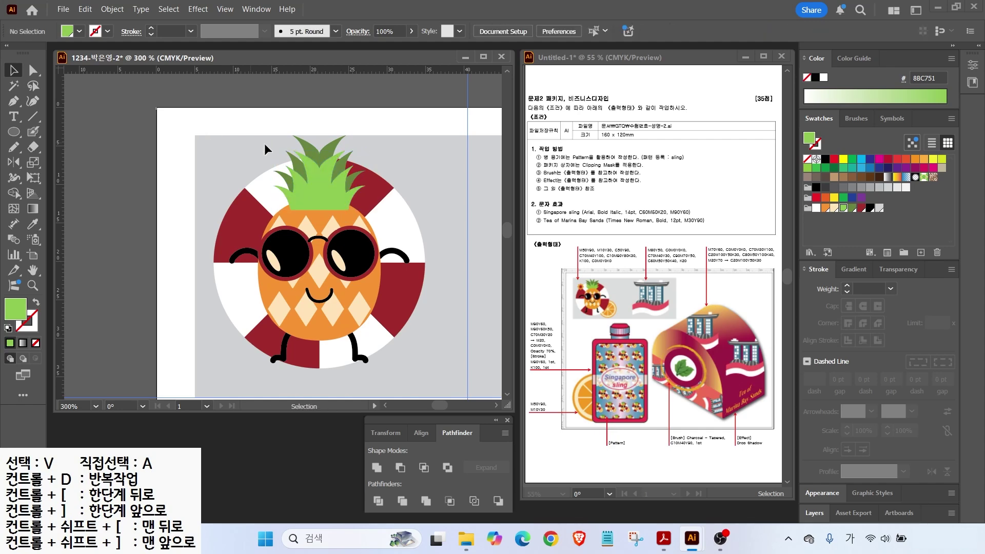
pyautogui.click(305, 135)
pyautogui.press('Down')
pyautogui.press('Down')
pyautogui.click(215, 165)
pyautogui.click(339, 198)
pyautogui.moveTo(322, 150)
pyautogui.mouseDown()
pyautogui.moveTo(320, 160)
pyautogui.moveTo(321, 138)
pyautogui.moveTo(311, 143)
pyautogui.mouseUp()
pyautogui.click(306, 143)
pyautogui.hotkey('ctrl', 'shift', 'a')
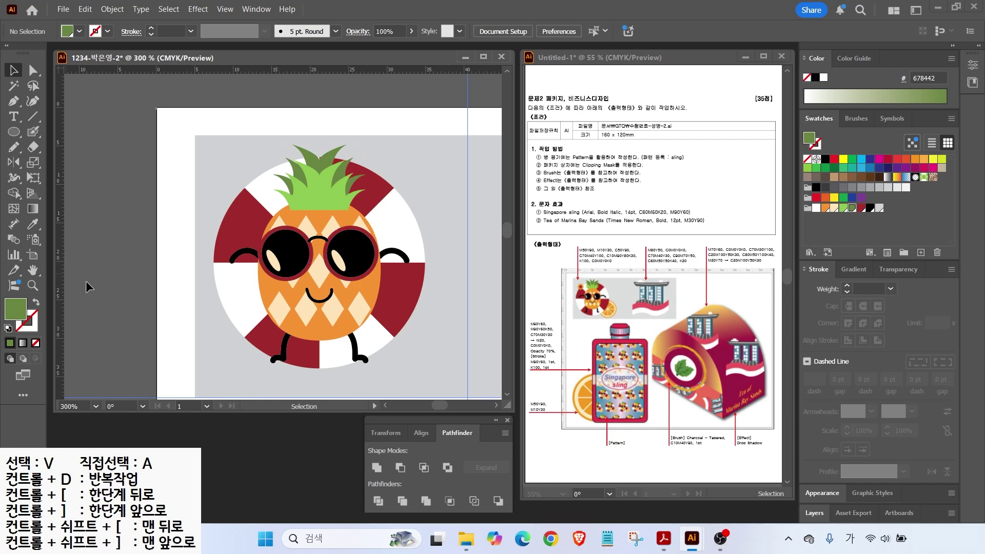
# Step: Draw an orange-filled circle to the lower right of the pineapple
pyautogui.hotkey('ctrl', '-')
pyautogui.press('l')
pyautogui.moveTo(298, 249); pyautogui.dragTo(376, 327)
pyautogui.click(825, 207)
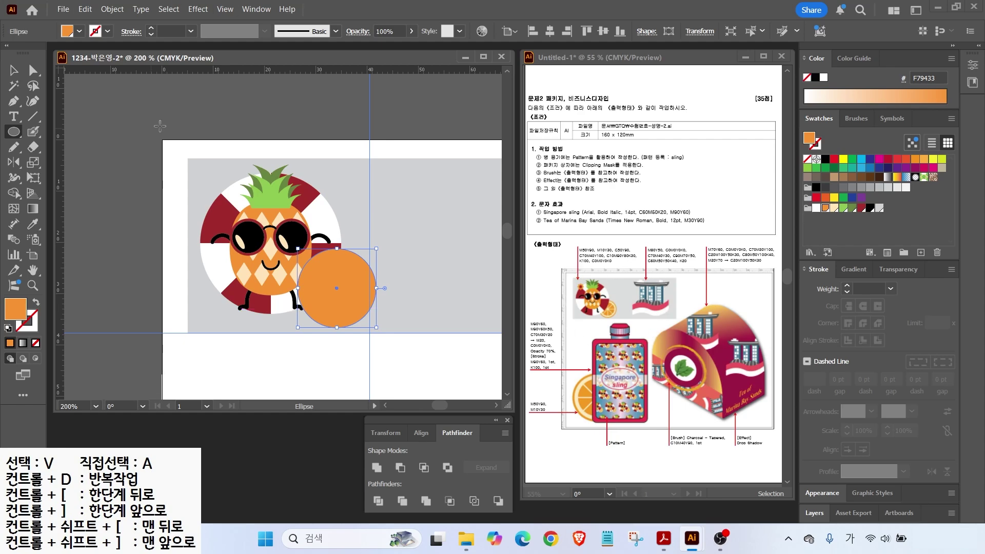
# Step: Offset the orange circle's path inward by -1 mm to create an inset circle
pyautogui.click(112, 9)
pyautogui.moveTo(136, 356)
pyautogui.click(330, 402)
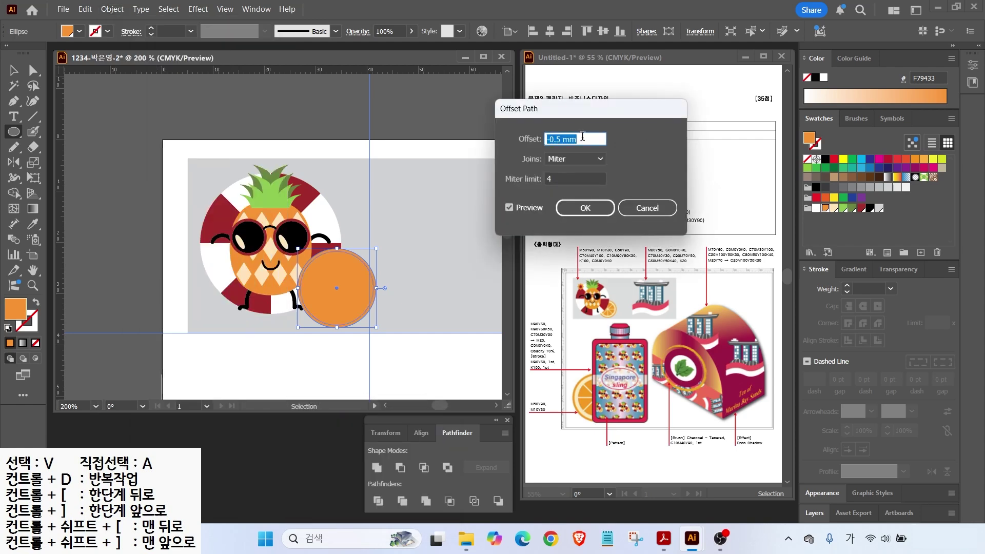
pyautogui.write('-1')
pyautogui.doubleClick(518, 207)
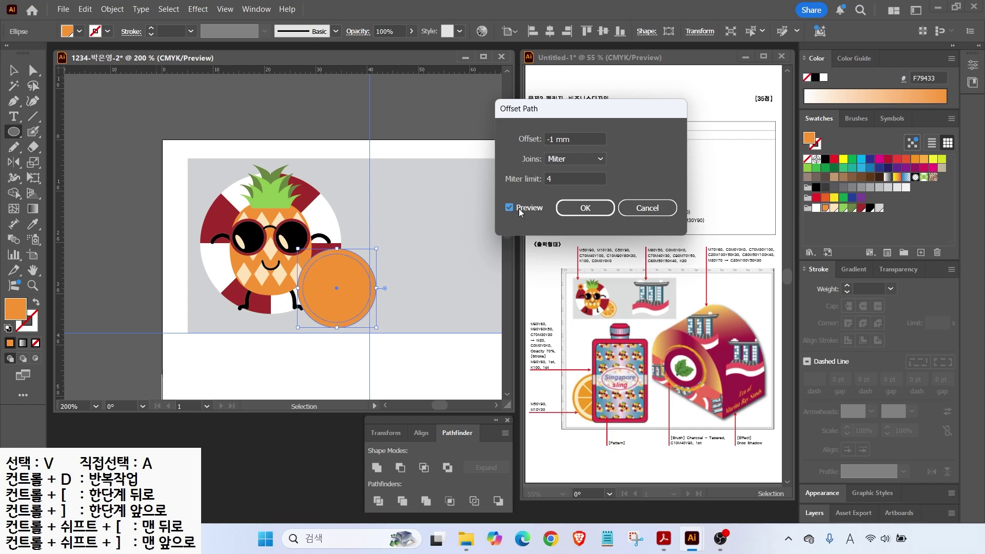
pyautogui.tripleClick(575, 139)
pyautogui.write('-8')
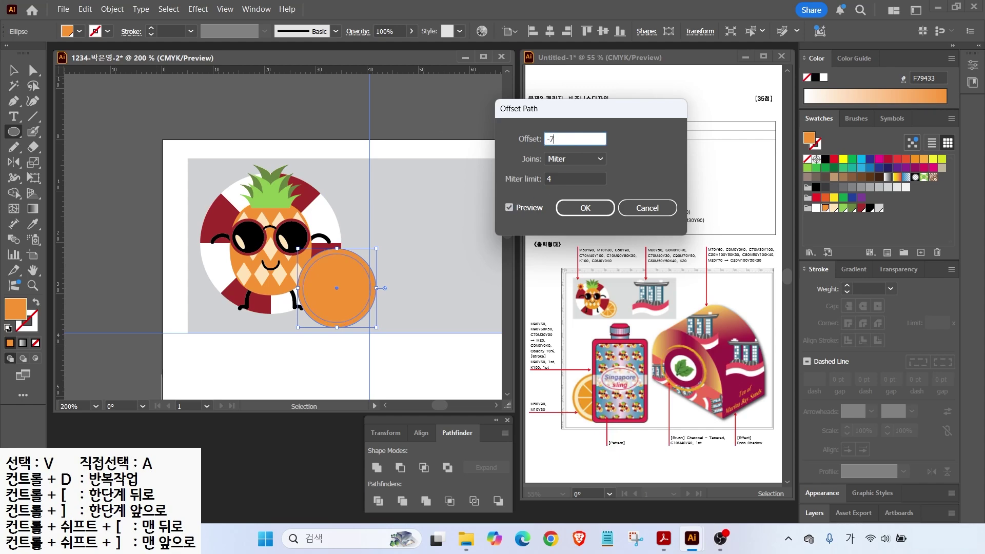
pyautogui.press('Return')
# Step: Add another inset circle with a -1.5 mm offset for the light peach ring
pyautogui.click(111, 9)
pyautogui.moveTo(127, 356)
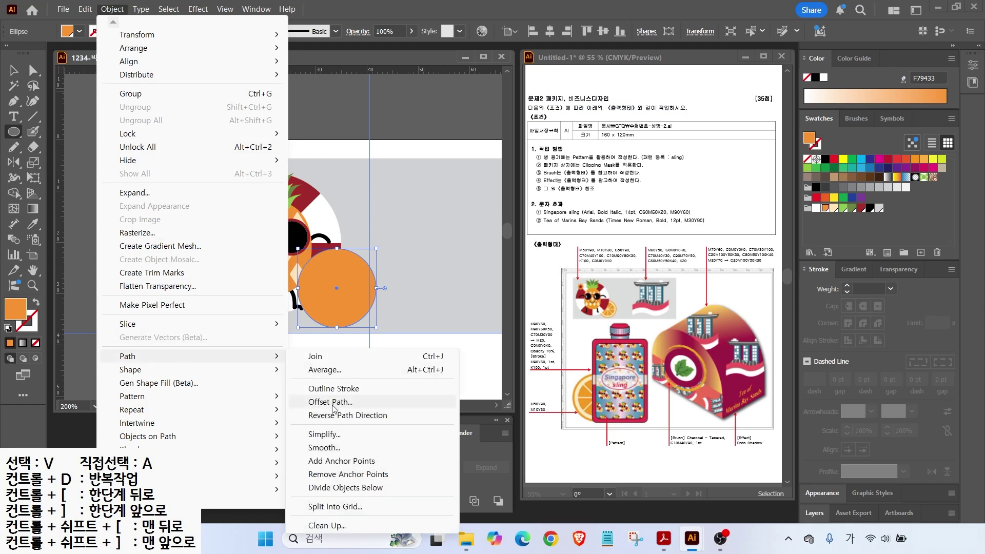
pyautogui.click(331, 401)
pyautogui.write('-1.5')
pyautogui.press('Return')
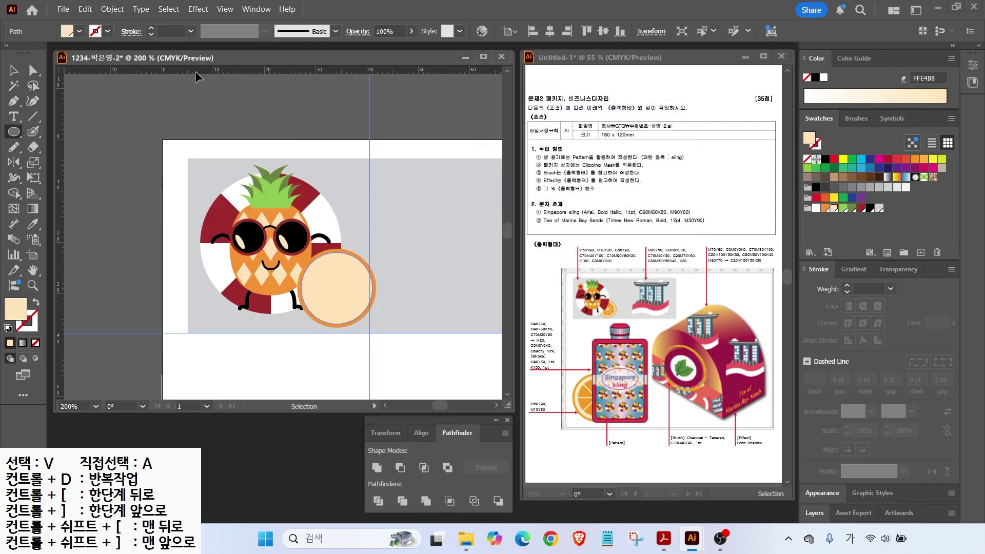
# Step: Create a -1.2 mm inner circle and fill it orange F79433
pyautogui.click(111, 9)
pyautogui.moveTo(128, 356)
pyautogui.click(331, 402)
pyautogui.write('-1')
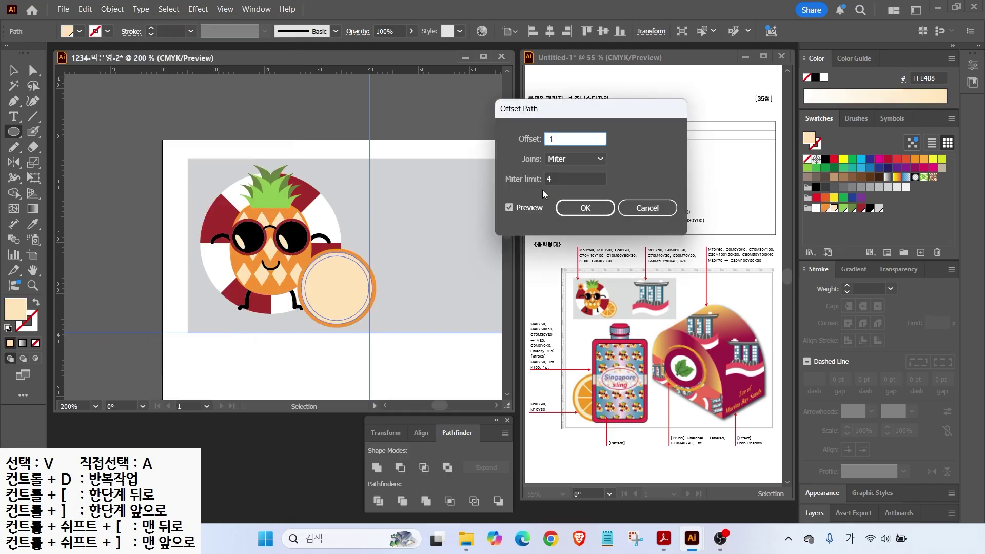
pyautogui.click(509, 208)
pyautogui.click(577, 138)
pyautogui.write('-1')
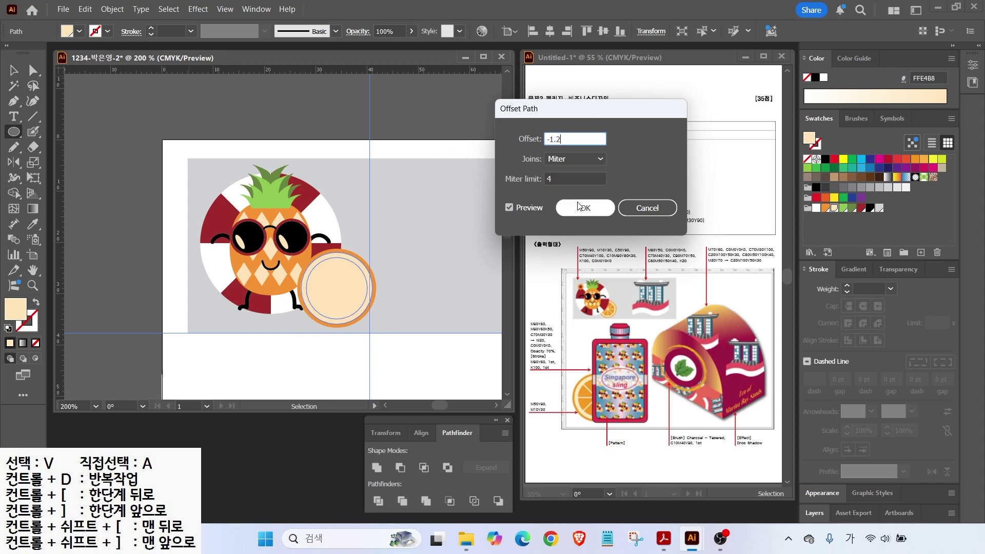
pyautogui.click(585, 208)
pyautogui.click(825, 207)
pyautogui.press('\\')
pyautogui.press('v')
pyautogui.click(392, 258)
pyautogui.scroll(2, 371, 309)
# Step: Draw a vertical line through the circle with a peach FFE4B8 stroke and no fill
pyautogui.press('\\')
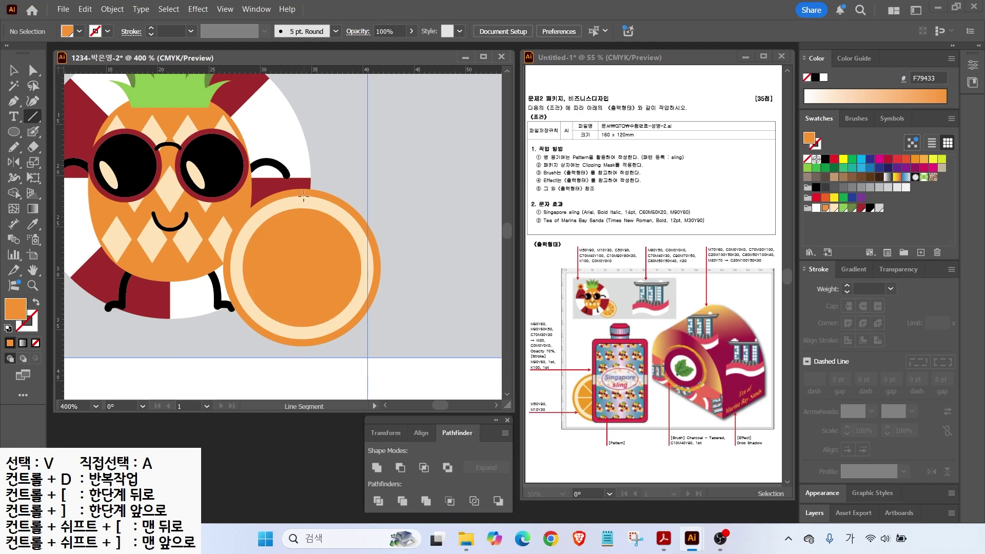
pyautogui.moveTo(302, 179); pyautogui.dragTo(301, 321)
pyautogui.moveTo(301, 357); pyautogui.dragTo(302, 357)
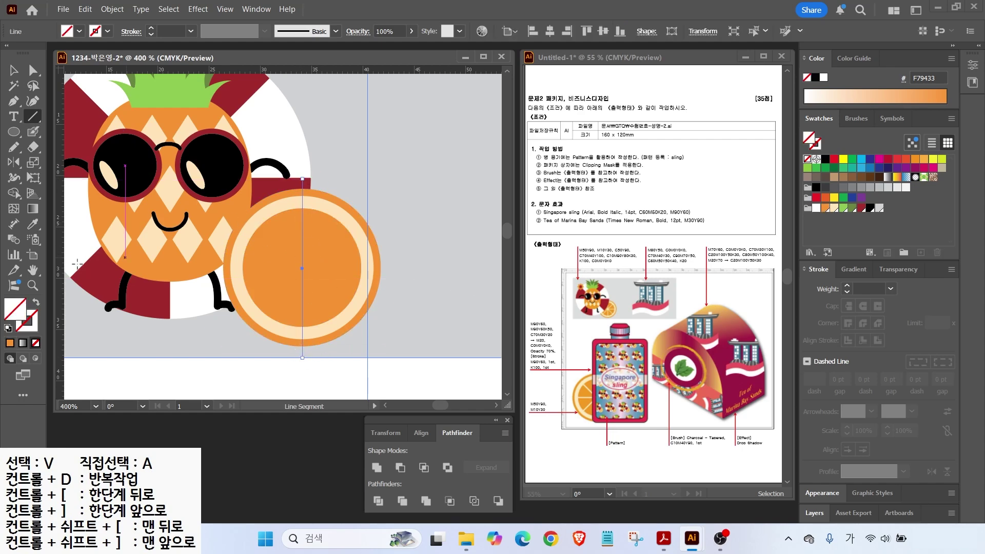
pyautogui.click(831, 208)
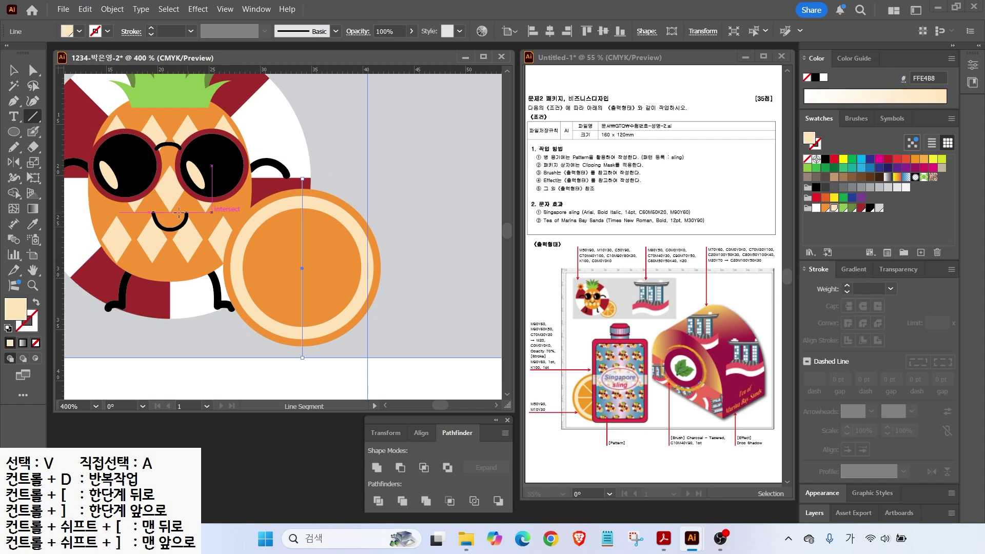
pyautogui.click(36, 302)
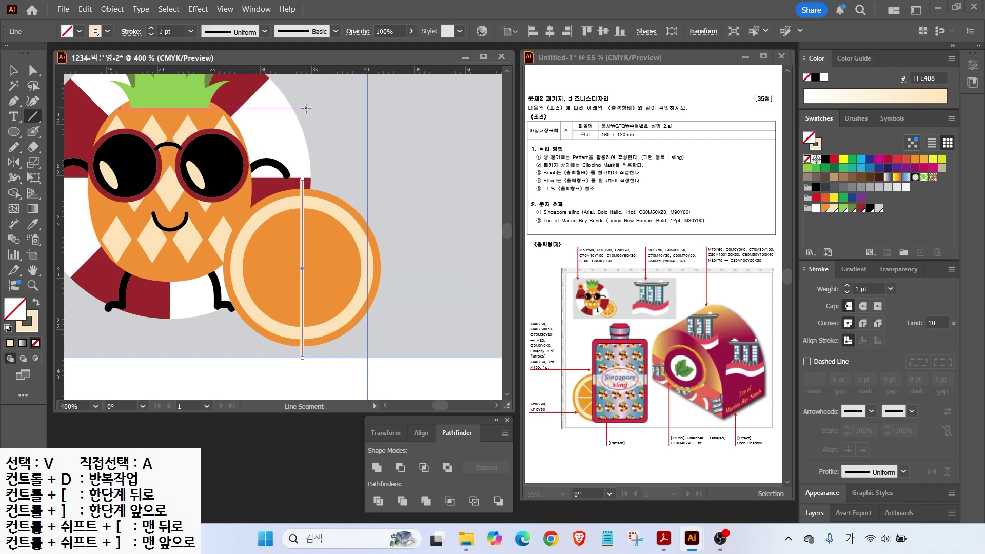
# Step: Move the slice and line right of the pineapple, trimming the line to the inner circle's edges
pyautogui.press('v')
pyautogui.keyDown('shift'); pyautogui.click(269, 290); pyautogui.keyUp('shift')
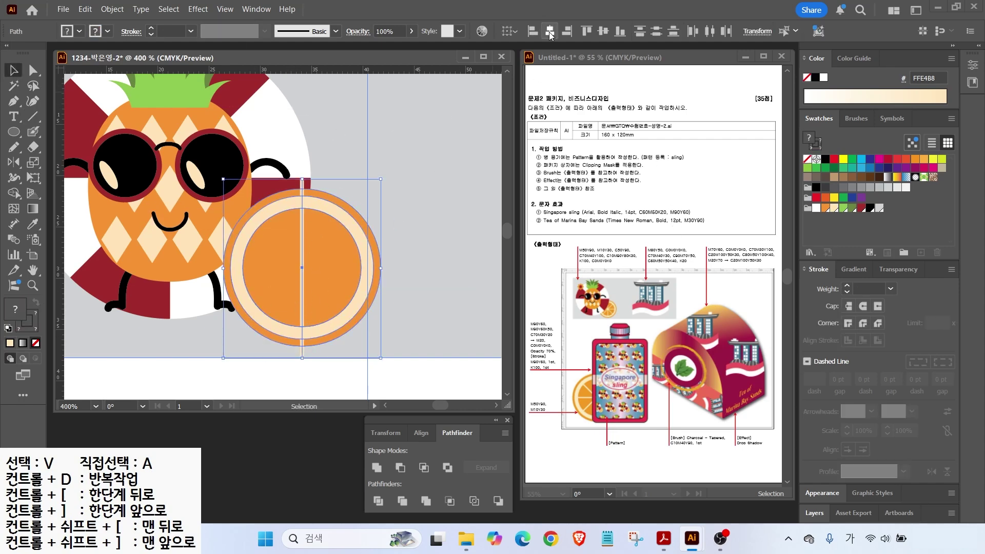
pyautogui.moveTo(338, 233); pyautogui.dragTo(428, 214)
pyautogui.click(429, 174)
pyautogui.click(390, 171)
pyautogui.moveTo(389, 158); pyautogui.dragTo(389, 179)
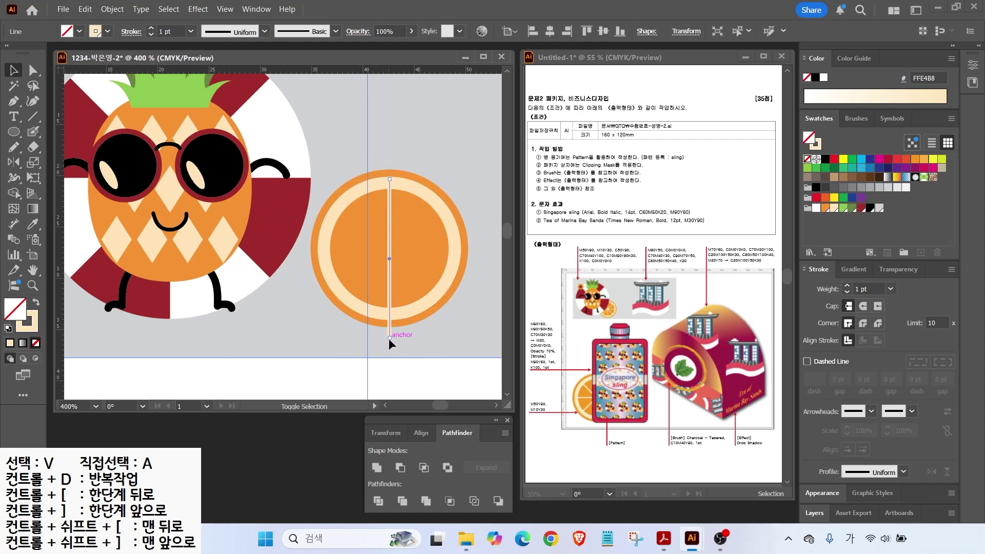
pyautogui.moveTo(389, 336); pyautogui.dragTo(392, 317)
pyautogui.hotkey('ctrl', 'a')
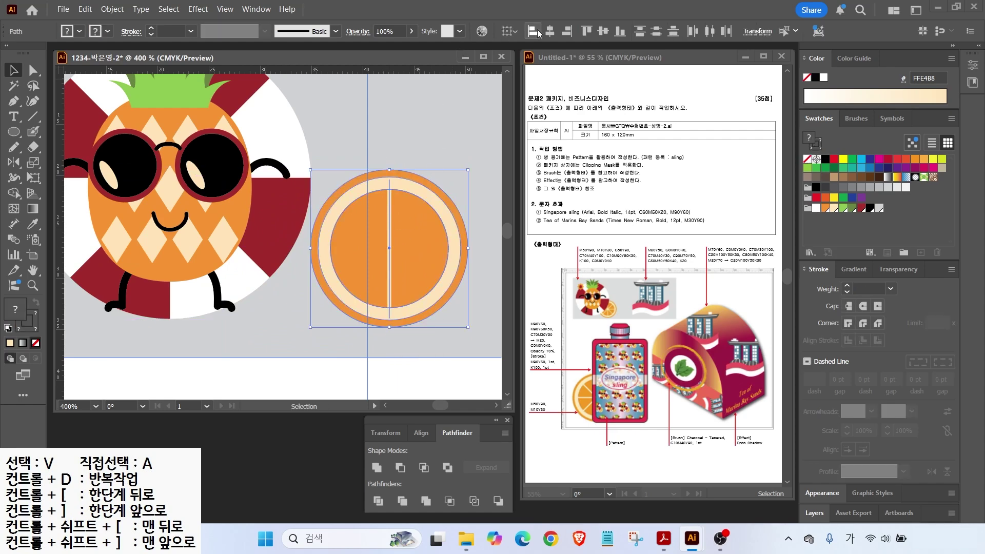
pyautogui.click(388, 221)
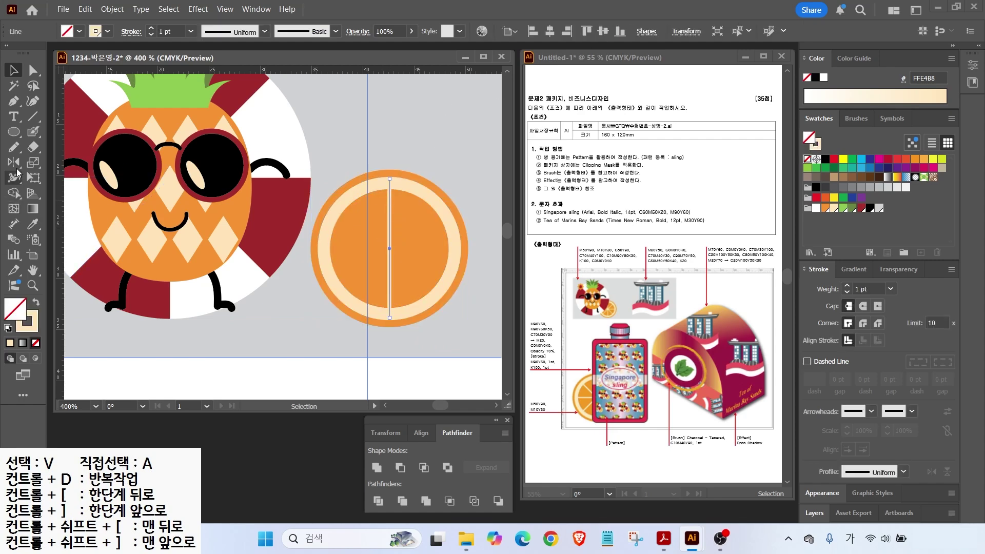
# Step: Make rotated copies of the line at 45° steps, repeating with Ctrl+D
pyautogui.moveTo(9, 168); pyautogui.dragTo(31, 163)
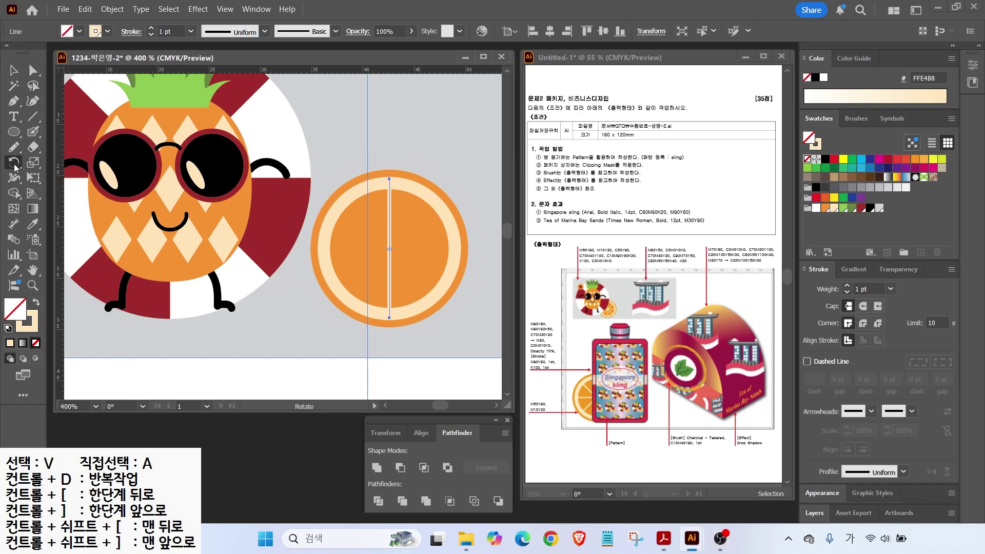
pyautogui.doubleClick(14, 165)
pyautogui.moveTo(413, 148); pyautogui.dragTo(552, 158)
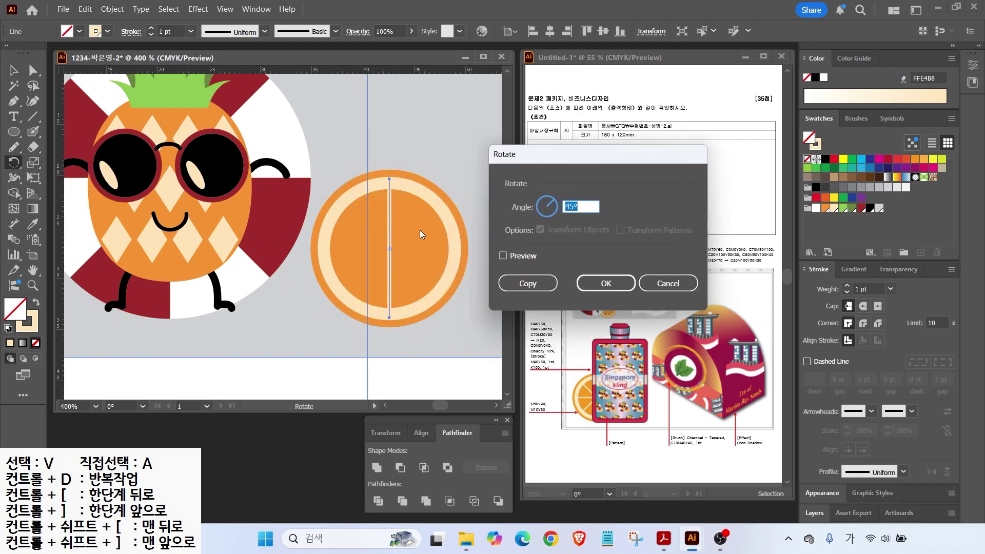
pyautogui.click(502, 255)
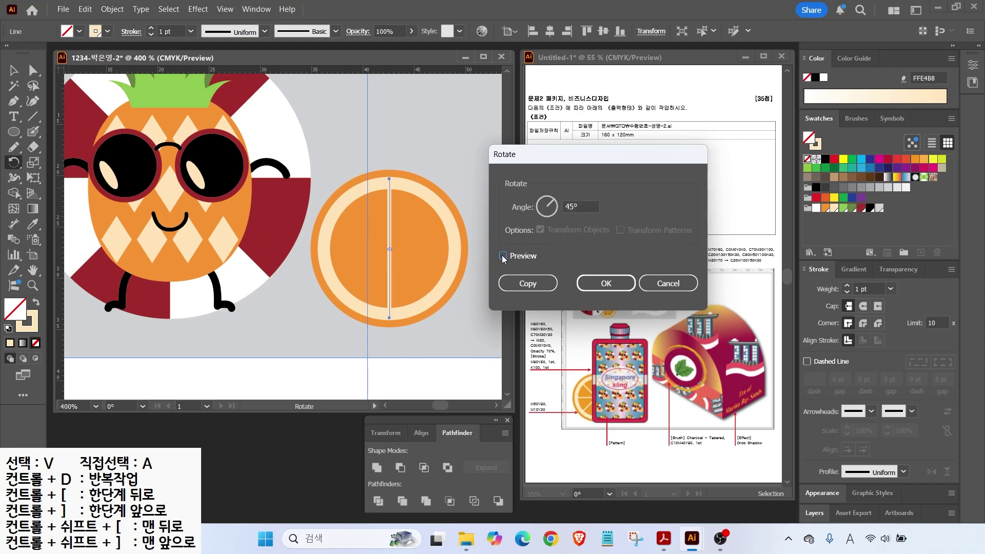
pyautogui.click(514, 284)
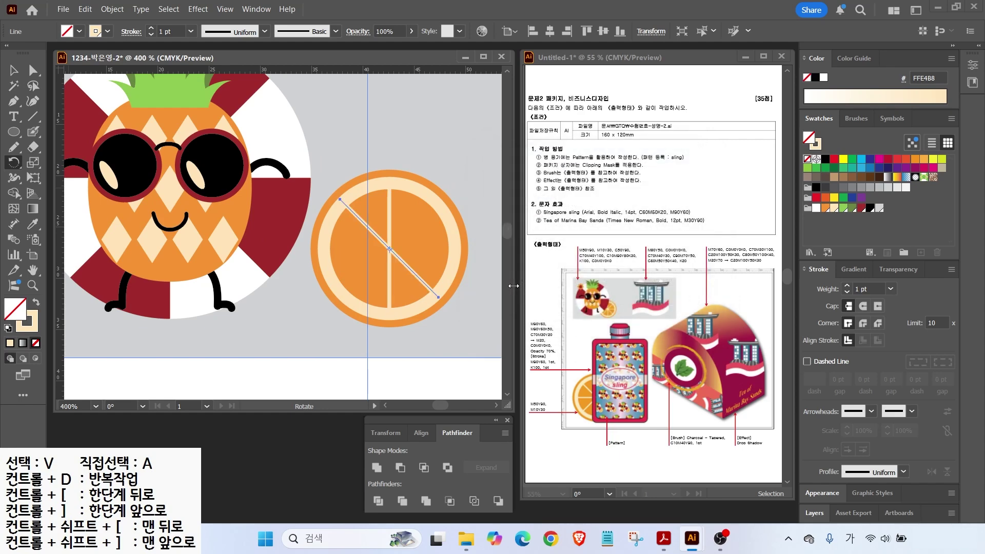
pyautogui.hotkey('ctrl', 'd')
pyautogui.hotkey('ctrl', 'd')
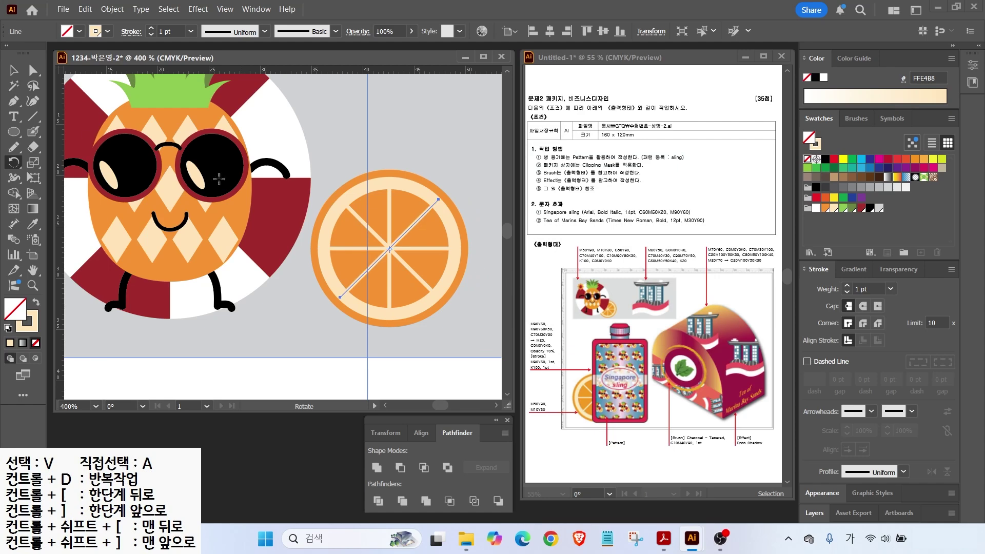
pyautogui.click(20, 73)
pyautogui.click(343, 128)
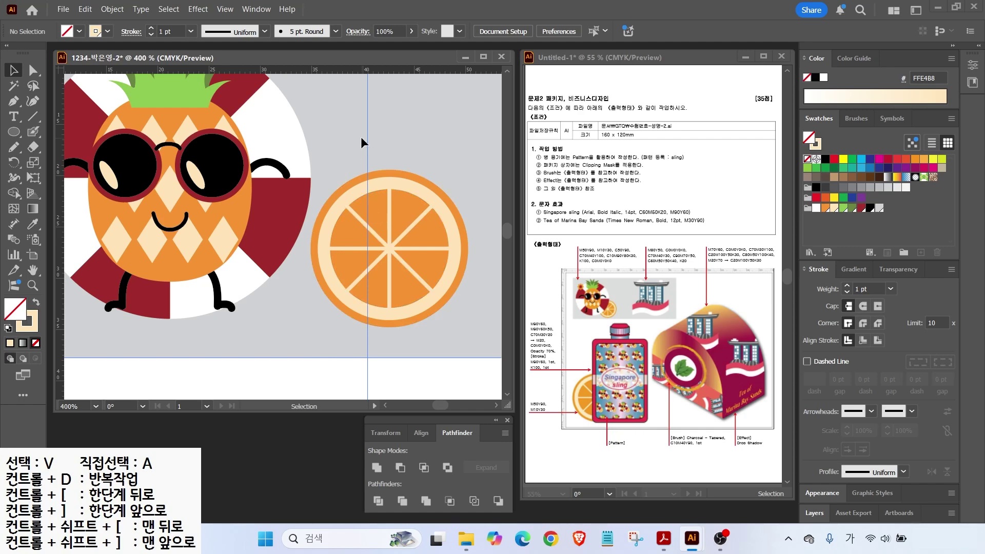
# Step: Expand and group the orange slice, then move it onto the pineapple's lower right
pyautogui.click(417, 317)
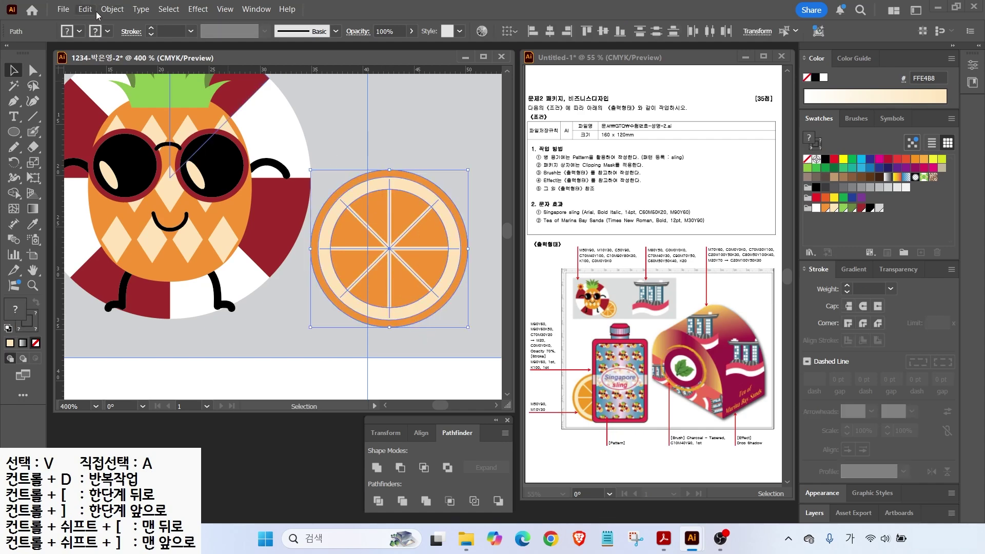
pyautogui.click(112, 9)
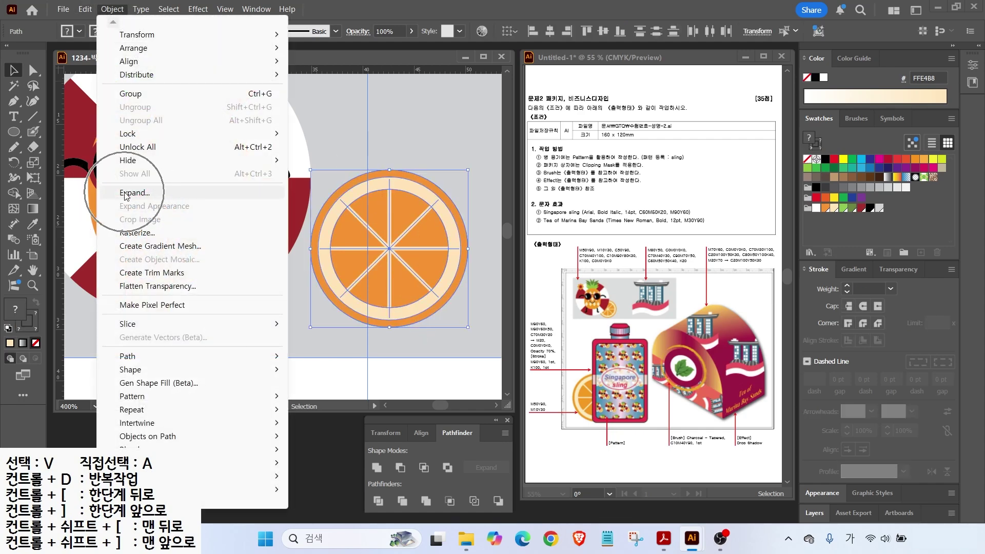
pyautogui.click(134, 193)
pyautogui.click(451, 341)
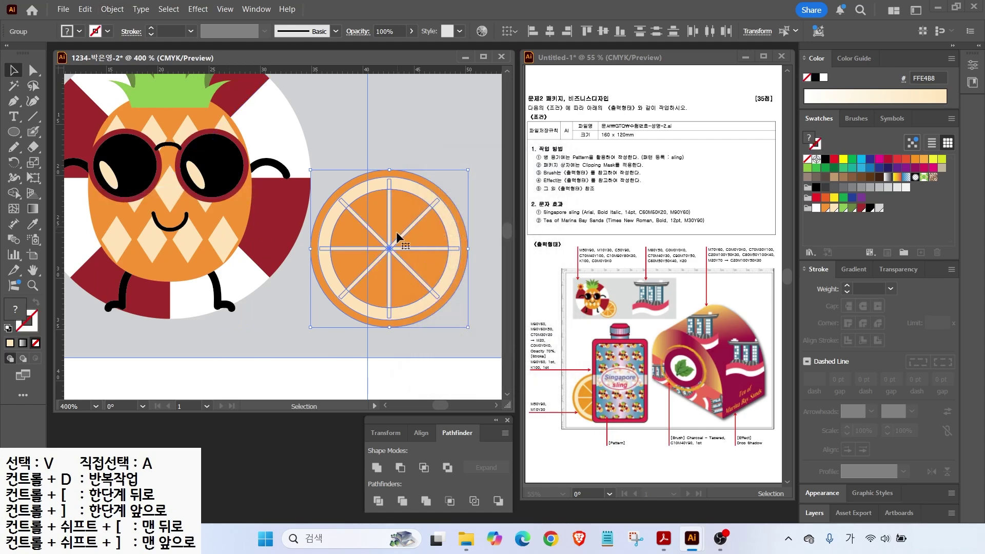
pyautogui.rightClick(407, 266)
pyautogui.click(437, 346)
pyautogui.moveTo(355, 268); pyautogui.dragTo(267, 294)
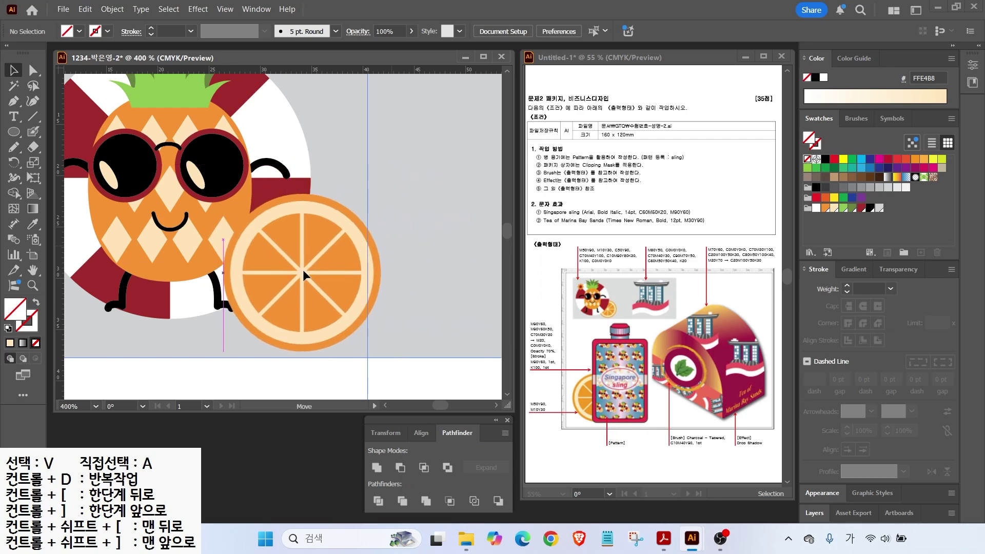
# Step: Bring the pineapple and striped ring in front of the orange slice
pyautogui.scroll(-1, 303, 269)
pyautogui.moveTo(241, 245); pyautogui.dragTo(254, 257)
pyautogui.keyDown('shift'); pyautogui.click(280, 259); pyautogui.keyUp('shift')
pyautogui.hotkey('ctrl', 'shift', ']')
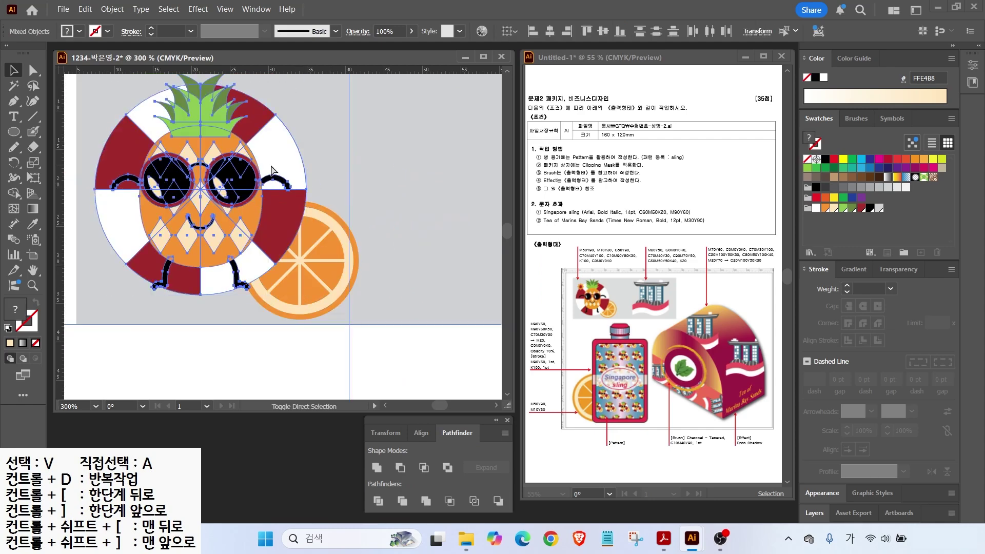
pyautogui.click(338, 189)
# Step: Move the whole character up and left, then select all the finished artwork
pyautogui.scroll(-1, 316, 252)
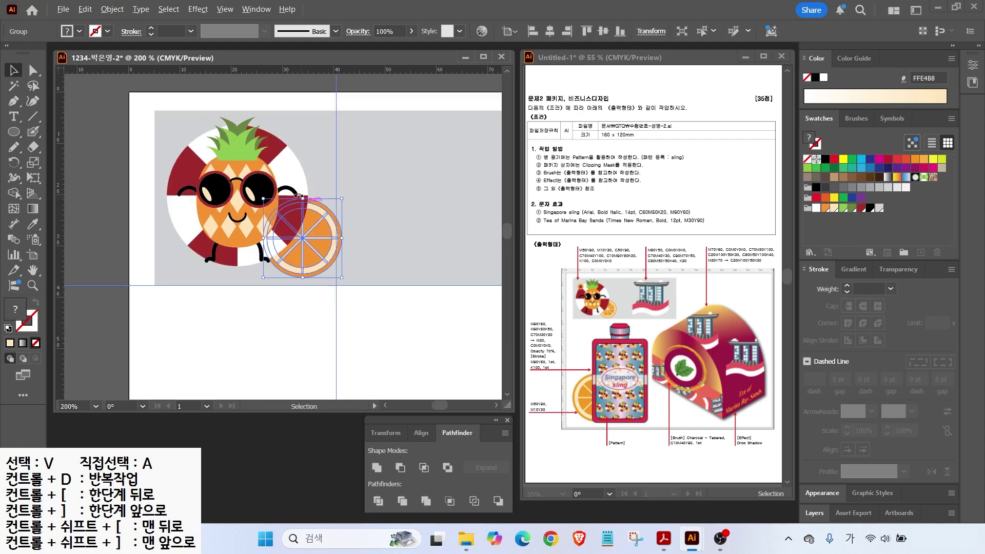
pyautogui.moveTo(307, 267); pyautogui.dragTo(290, 242)
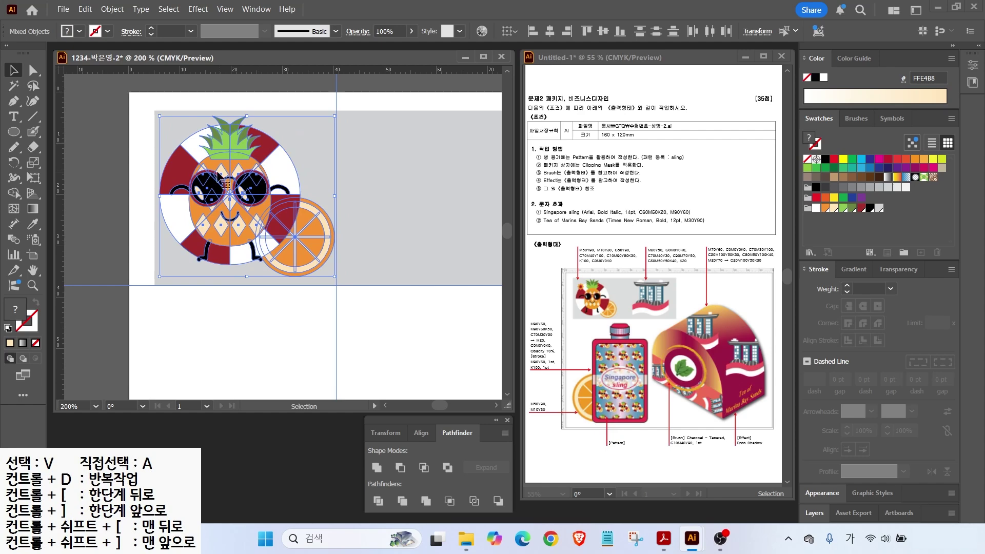
pyautogui.click(137, 131)
pyautogui.moveTo(312, 251); pyautogui.dragTo(312, 251)
pyautogui.click(112, 9)
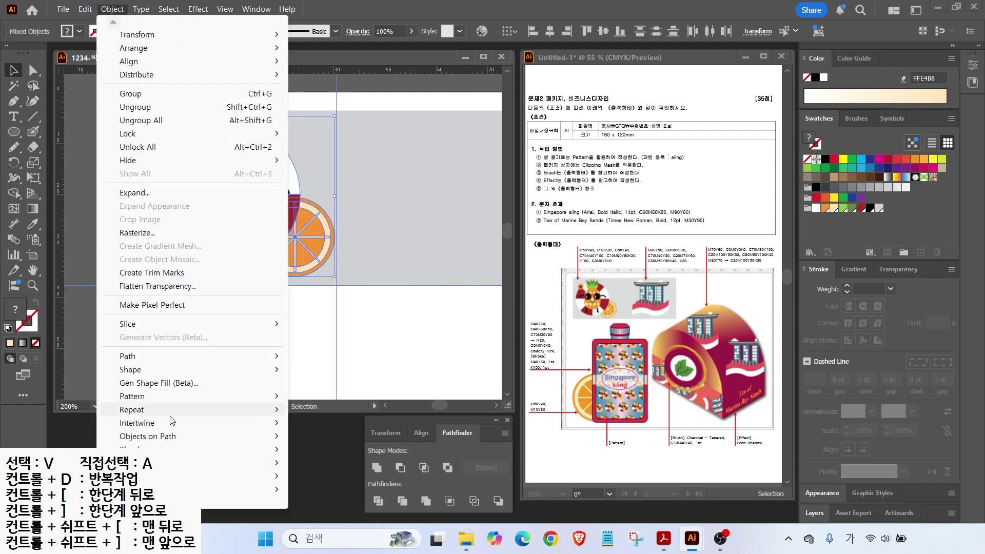
# Step: Turn the artwork into a new pattern with the Brick by Row tile type
pyautogui.moveTo(147, 400)
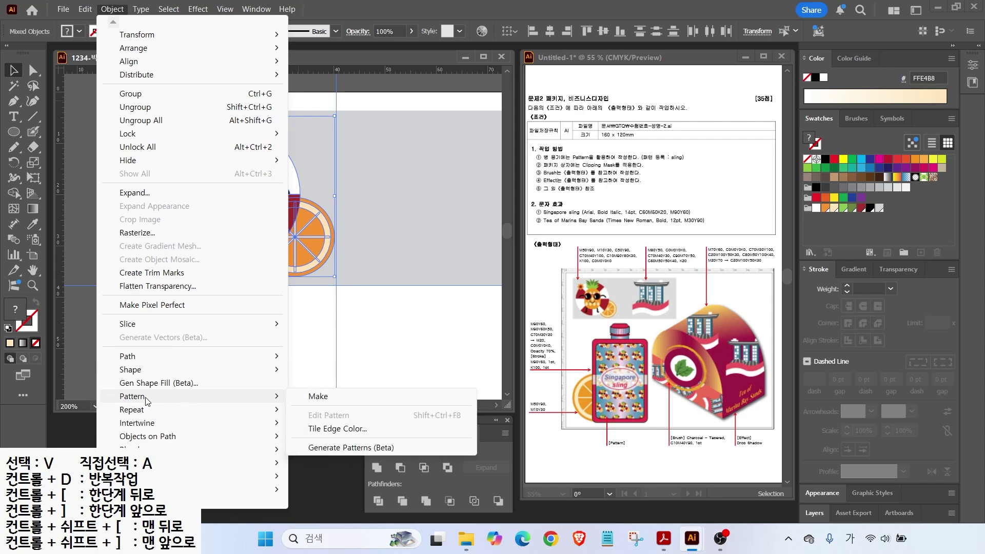
pyautogui.click(324, 398)
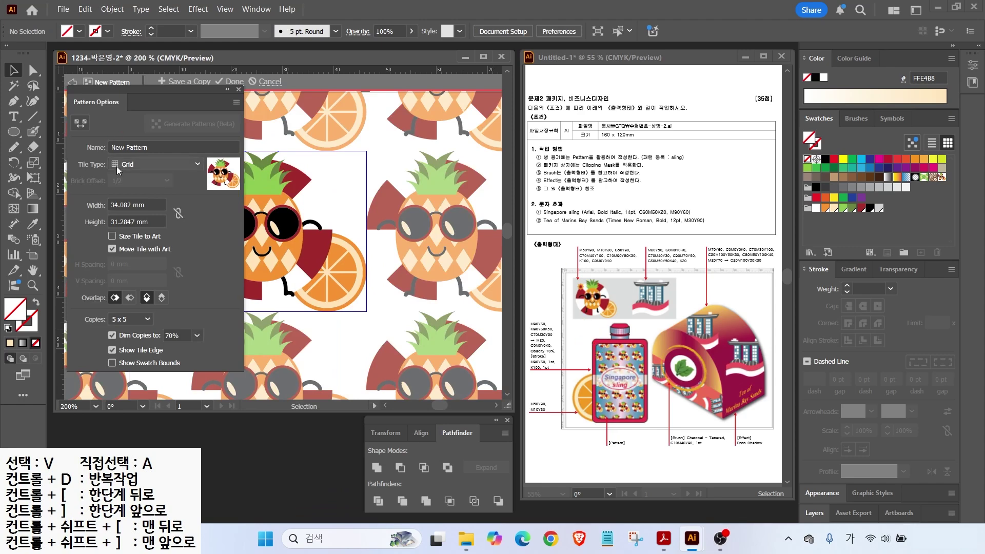
pyautogui.click(146, 163)
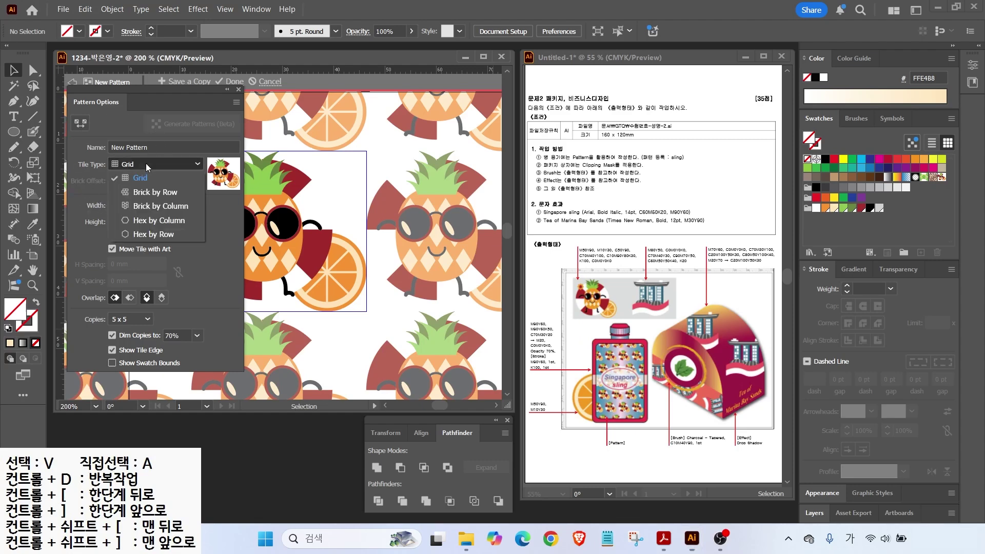
pyautogui.click(138, 193)
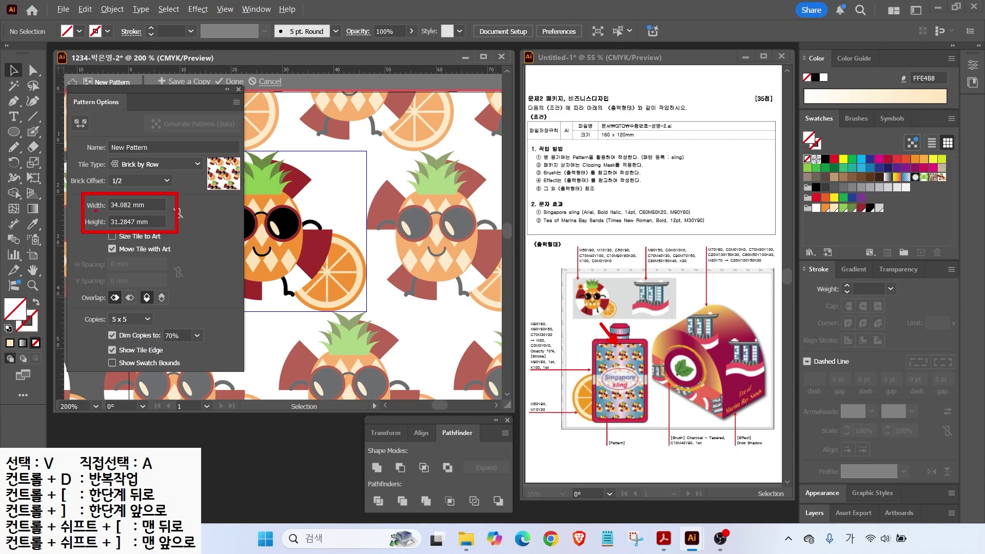
# Step: Set the pattern tile size to 38 mm wide and 34 mm high
pyautogui.moveTo(146, 203); pyautogui.dragTo(85, 209)
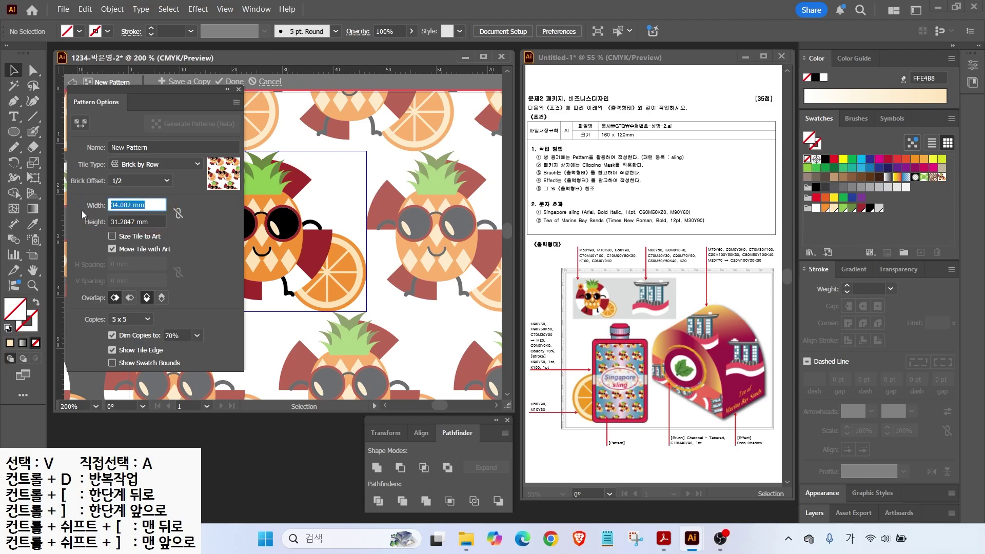
pyautogui.write('37')
pyautogui.click(132, 222)
pyautogui.press('ctrl')
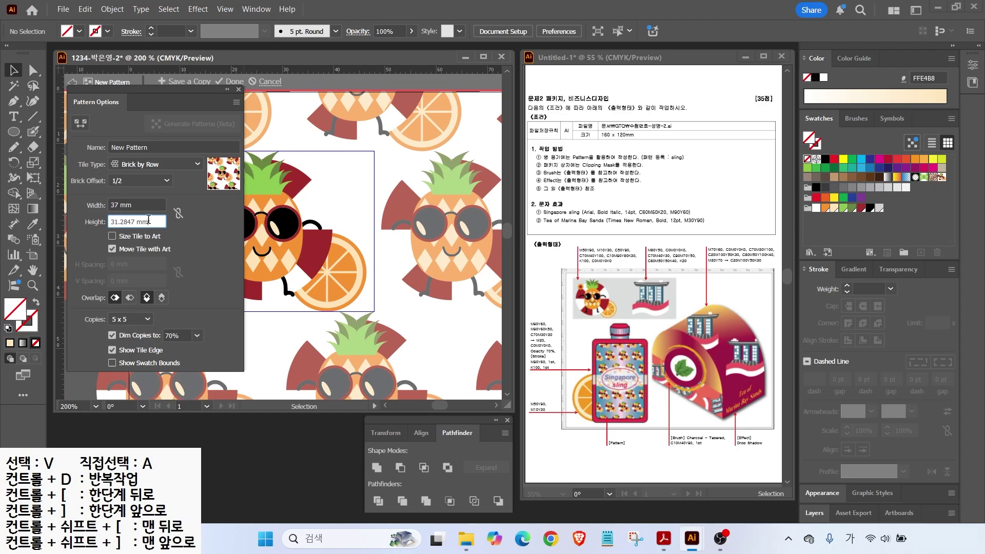
pyautogui.moveTo(148, 219); pyautogui.dragTo(43, 231)
pyautogui.write('2')
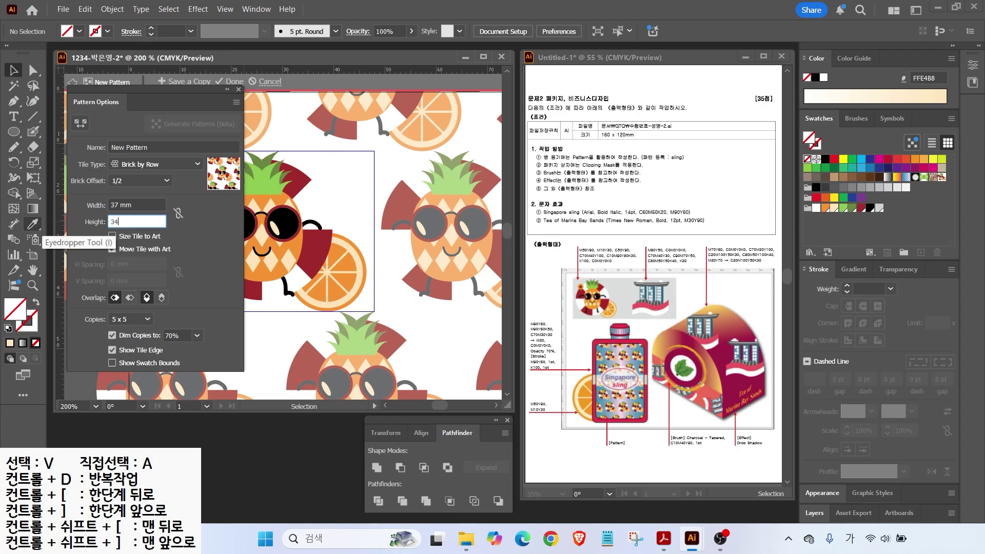
pyautogui.write('4')
pyautogui.click(132, 205)
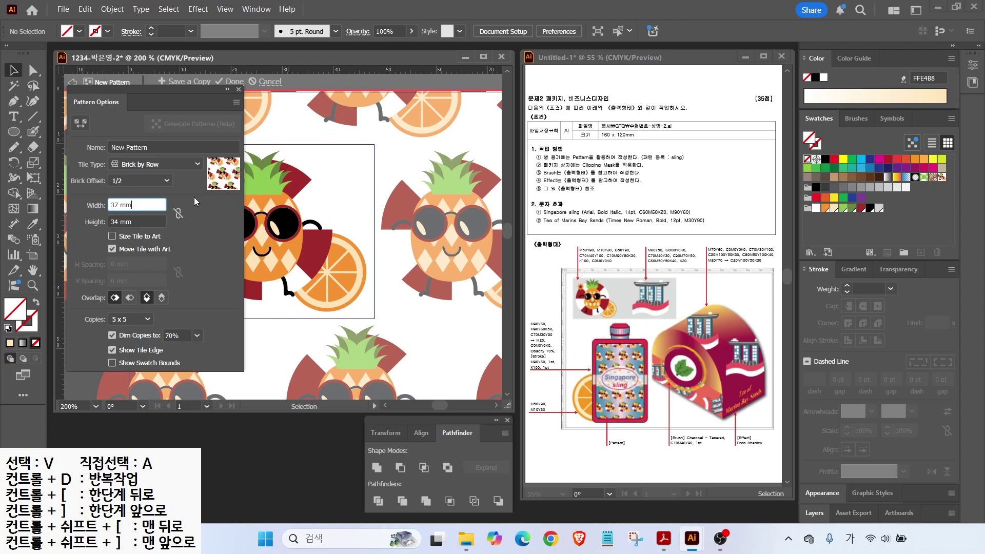
pyautogui.moveTo(131, 201); pyautogui.dragTo(78, 194)
pyautogui.write('38')
pyautogui.press('Tab')
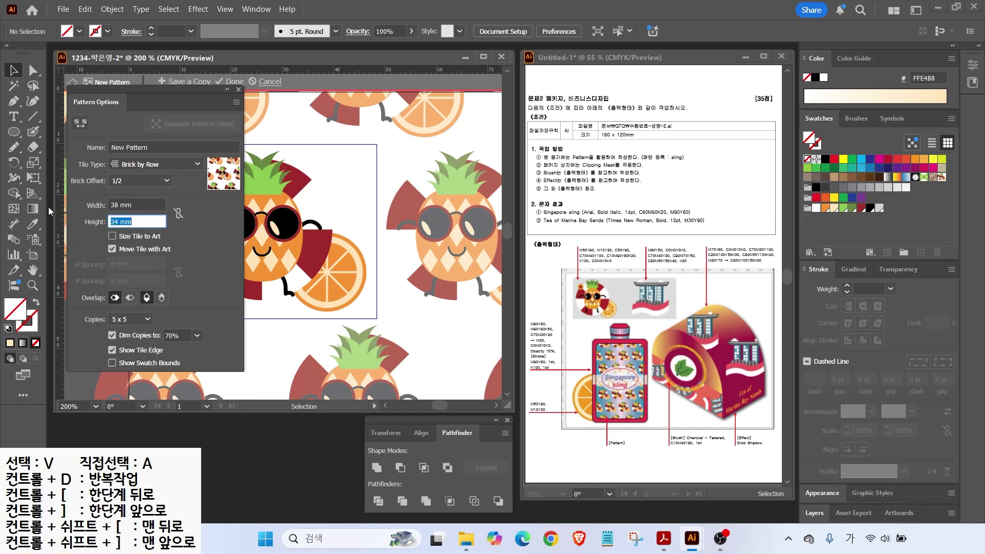
# Step: Name the pattern 'sling' and finish saving the swatch
pyautogui.click(159, 146)
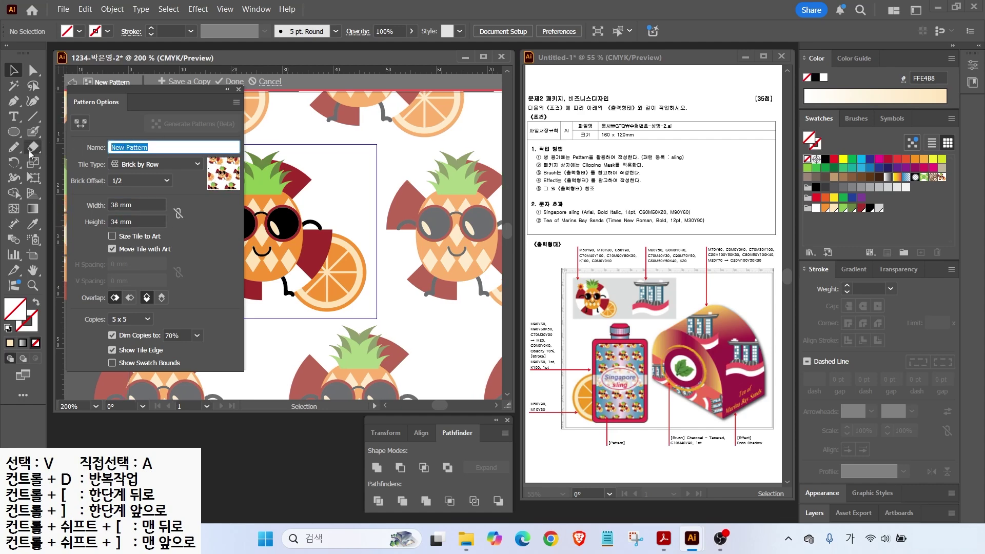
pyautogui.write('ㄴ')
pyautogui.press('BackSpace')
pyautogui.press('BackSpace')
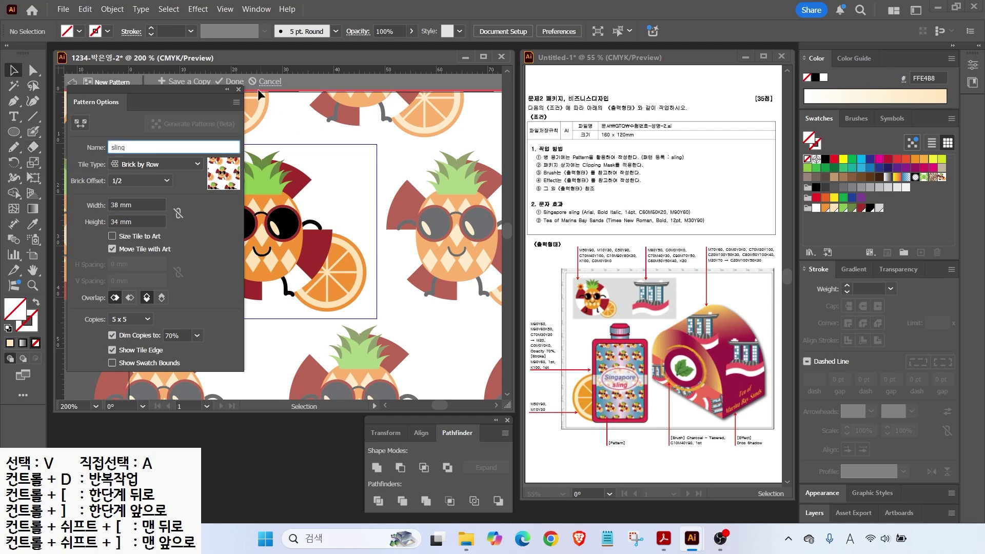
pyautogui.moveTo(253, 87)
pyautogui.mouseDown()
pyautogui.moveTo(222, 88)
pyautogui.moveTo(234, 58)
pyautogui.moveTo(249, 93)
pyautogui.mouseUp()
pyautogui.moveTo(283, 45); pyautogui.dragTo(243, 72)
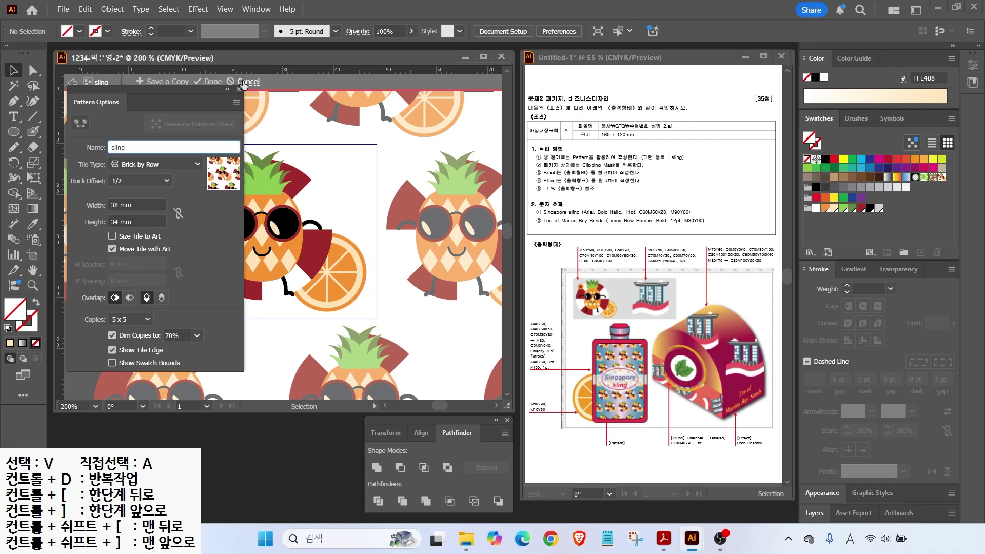
pyautogui.click(235, 81)
pyautogui.moveTo(957, 240); pyautogui.dragTo(976, 245)
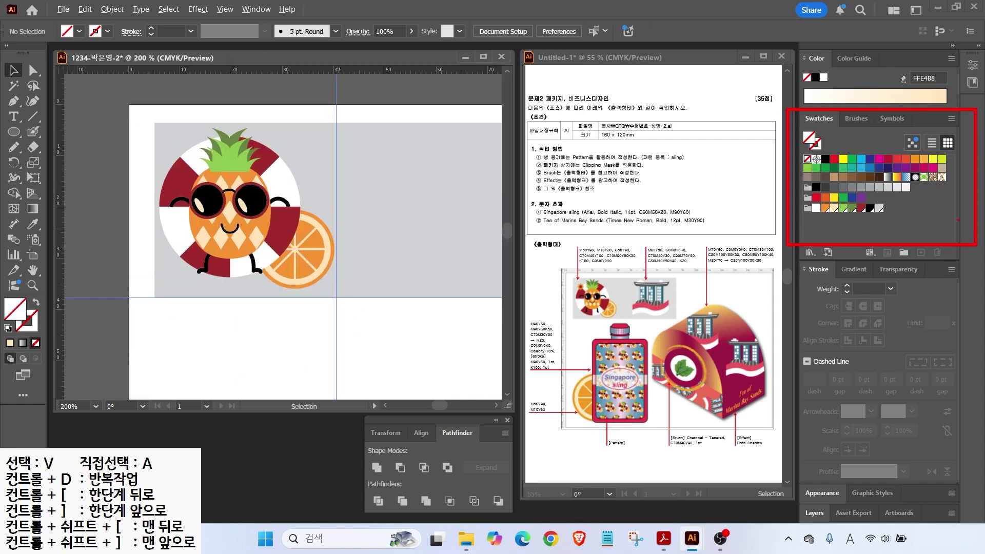
# Step: Apply the new pattern swatch as fill and view swatches as large, then small thumbnails
pyautogui.moveTo(916, 155); pyautogui.dragTo(931, 173)
pyautogui.press('Escape')
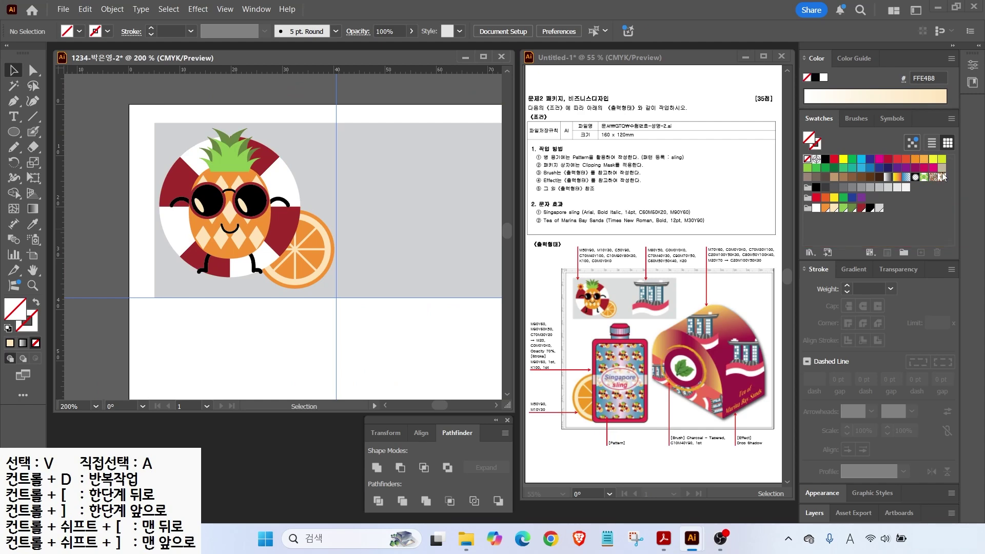
pyautogui.click(941, 177)
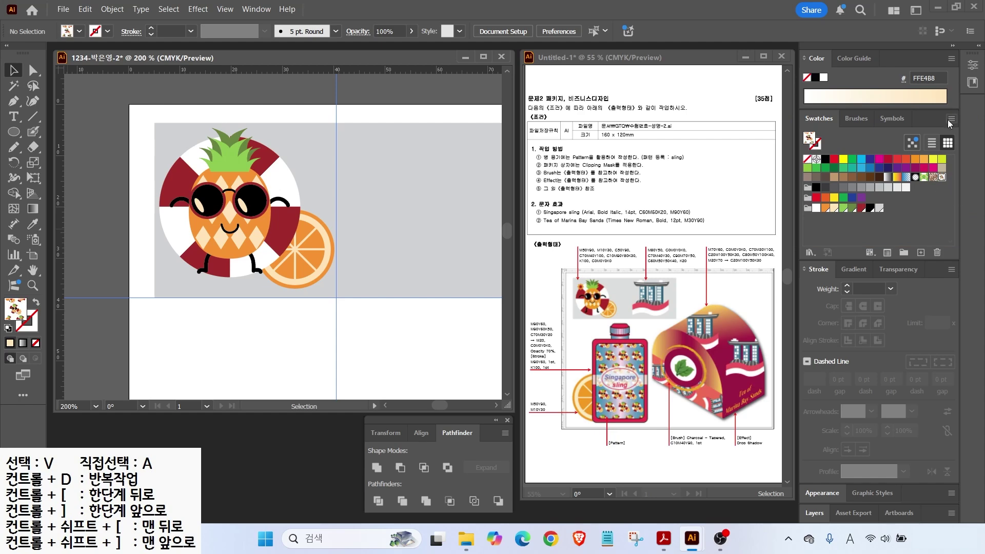
pyautogui.click(952, 121)
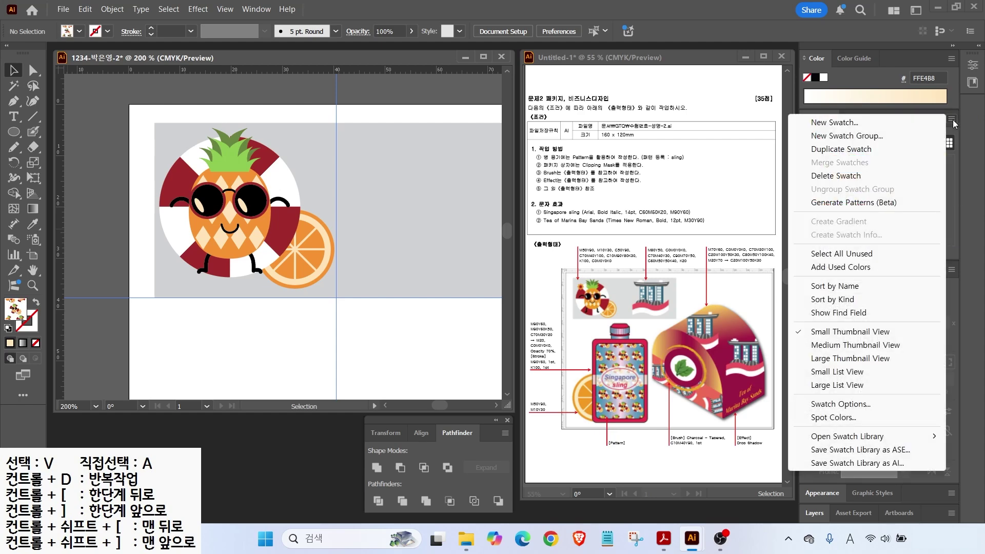
pyautogui.click(825, 359)
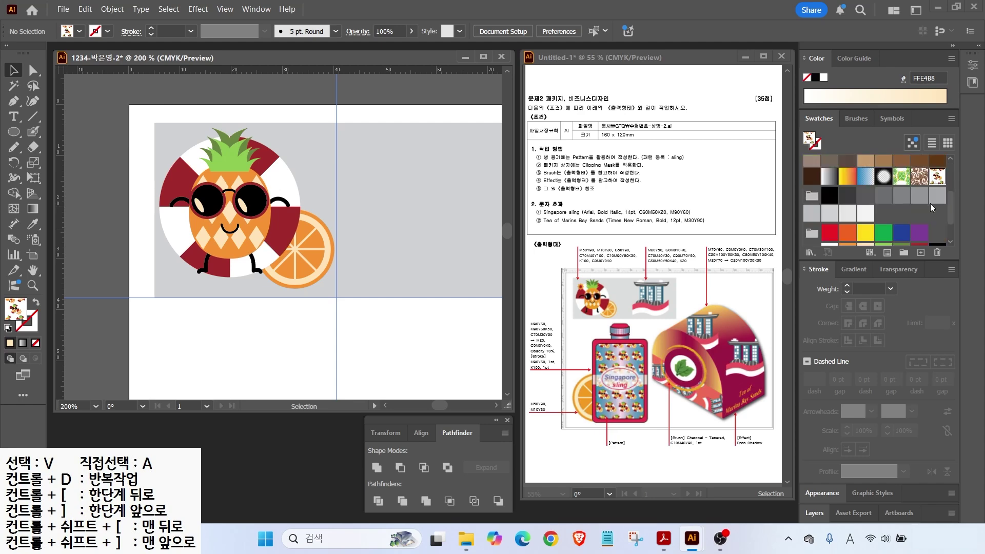
pyautogui.moveTo(953, 186)
pyautogui.mouseDown()
pyautogui.moveTo(936, 200)
pyautogui.moveTo(923, 158)
pyautogui.mouseUp()
pyautogui.moveTo(906, 222); pyautogui.dragTo(933, 182)
pyautogui.press('Escape')
pyautogui.click(950, 123)
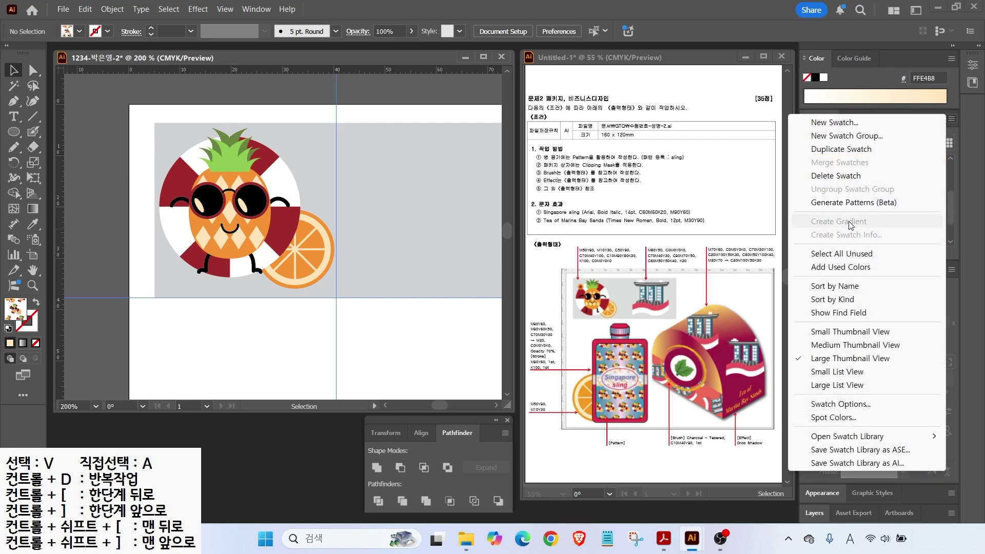
pyautogui.click(846, 333)
# Step: Fit the artboard, hide the old guides, and pull a new vertical guide from the left ruler
pyautogui.doubleClick(33, 271)
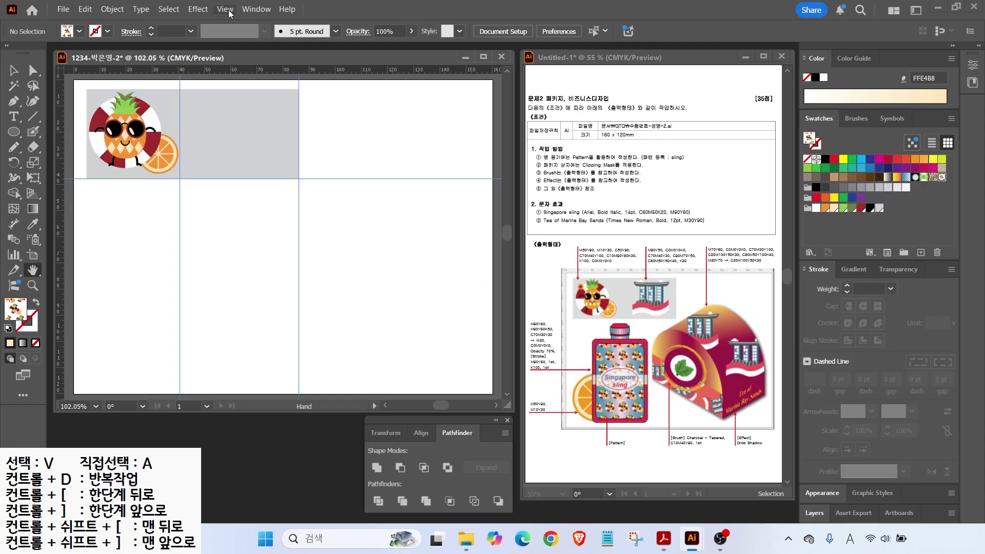
pyautogui.click(225, 9)
pyautogui.moveTo(241, 455)
pyautogui.click(451, 455)
pyautogui.moveTo(665, 320)
pyautogui.mouseDown()
pyautogui.moveTo(631, 271)
pyautogui.moveTo(651, 307)
pyautogui.mouseUp()
pyautogui.moveTo(744, 285); pyautogui.dragTo(710, 314)
pyautogui.moveTo(779, 333); pyautogui.dragTo(752, 350)
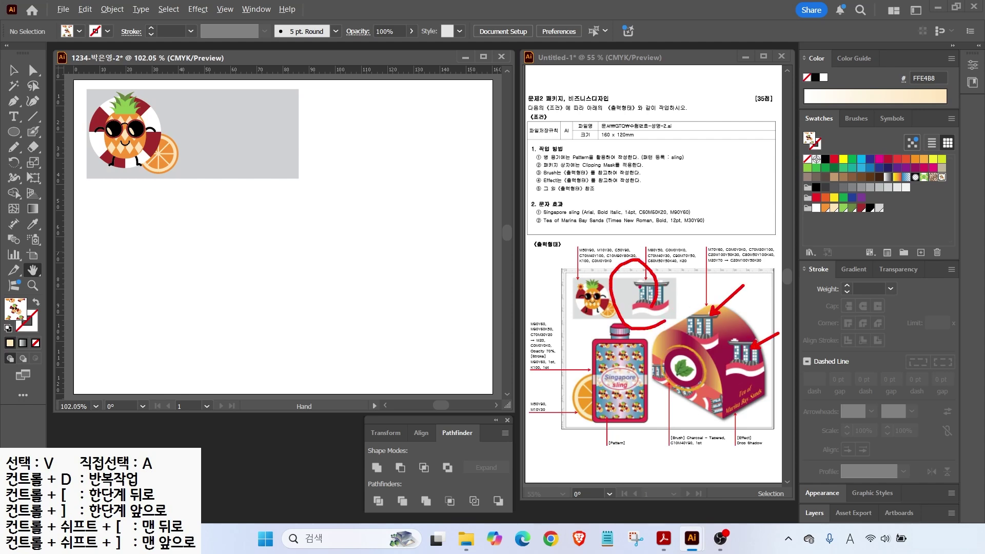
pyautogui.press('Escape')
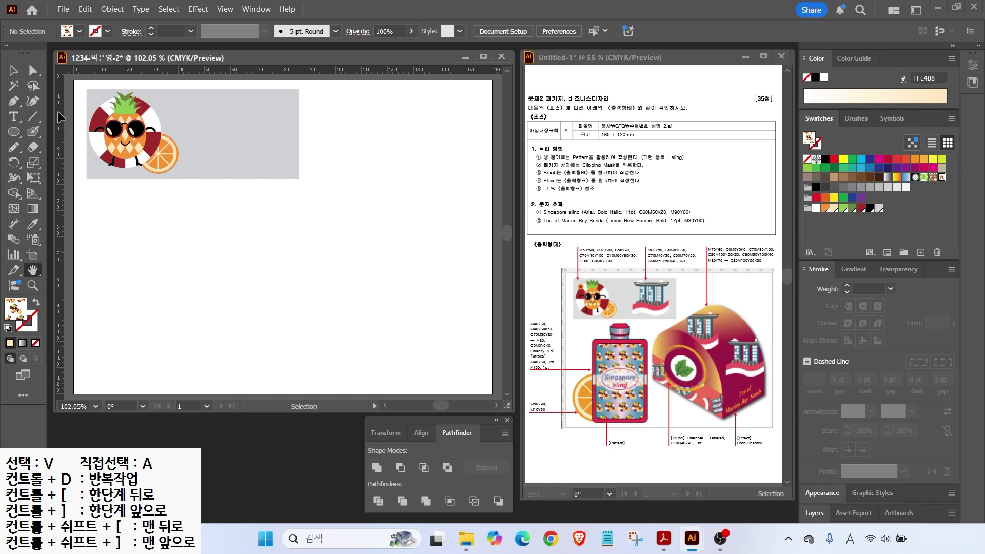
pyautogui.moveTo(58, 117); pyautogui.dragTo(201, 123)
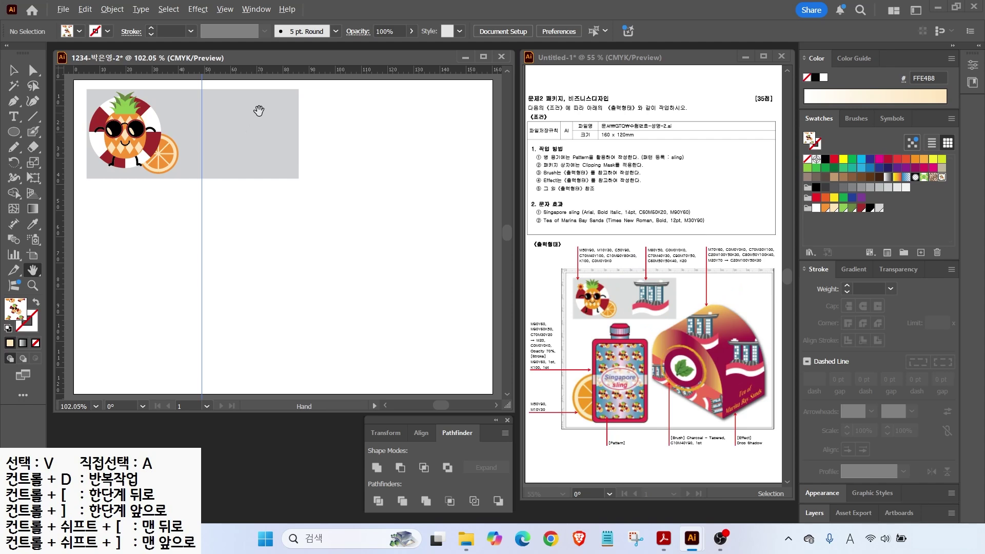
pyautogui.scroll(3, 258, 111)
# Step: Reset colours, pick light grey fill, and add pink and blue C70 M40 Y30 swatches
pyautogui.press('d')
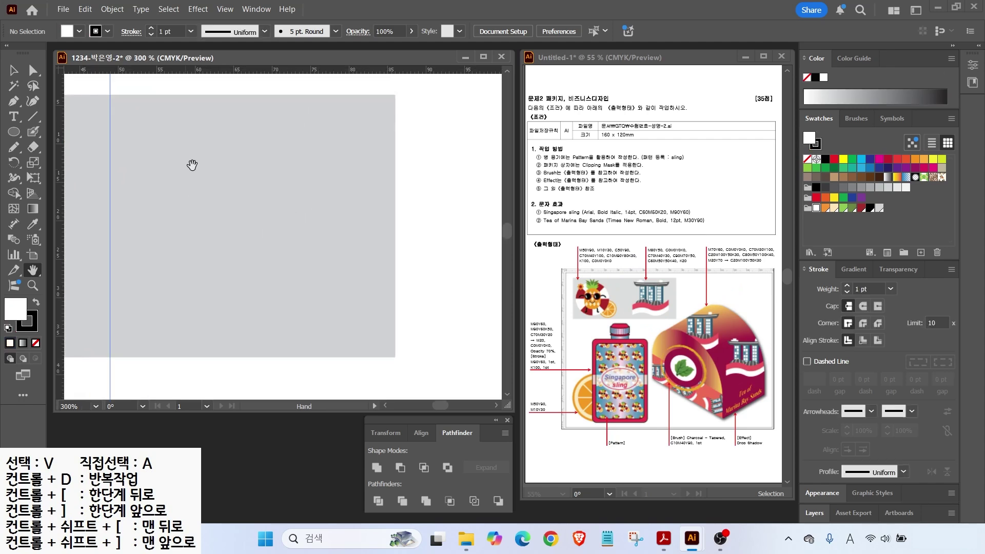
pyautogui.click(879, 208)
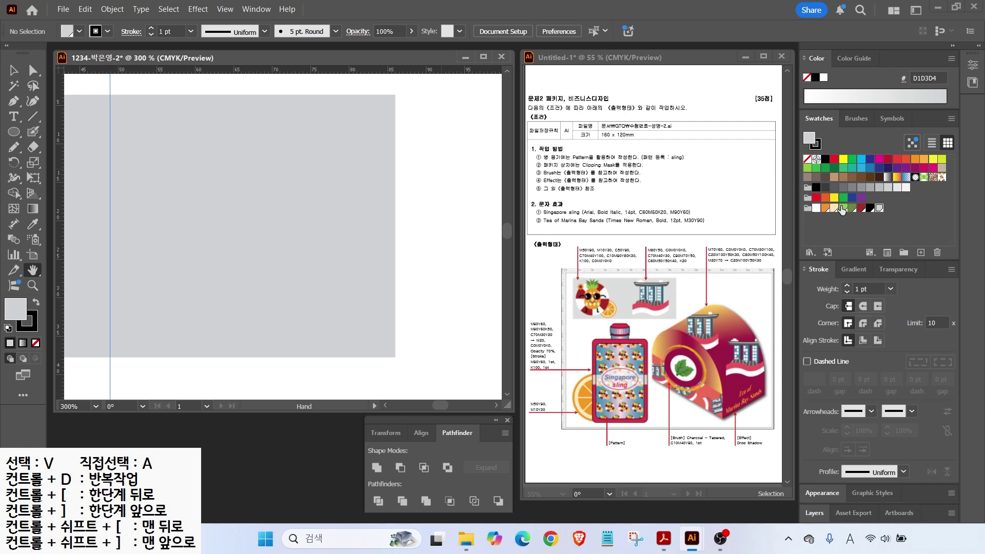
pyautogui.click(920, 250)
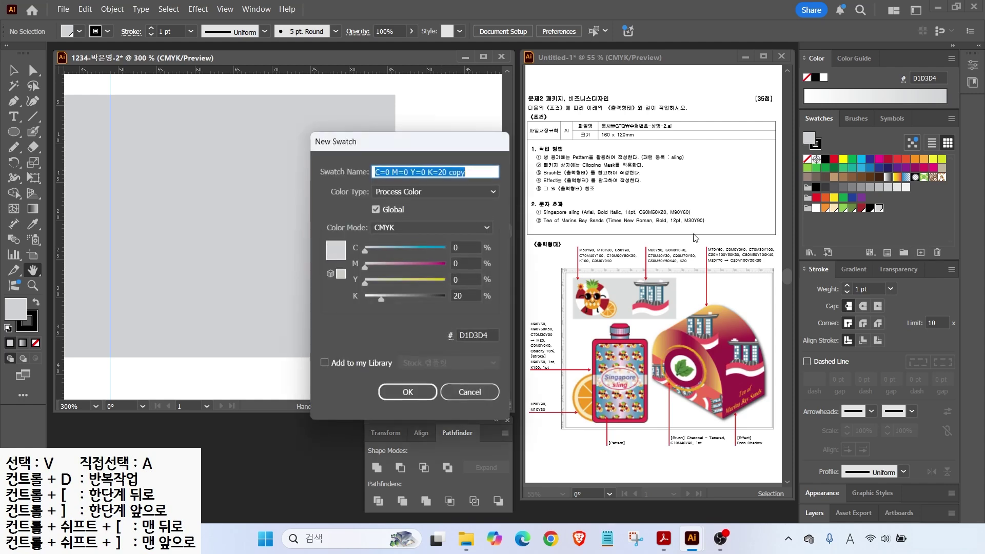
pyautogui.click(472, 247)
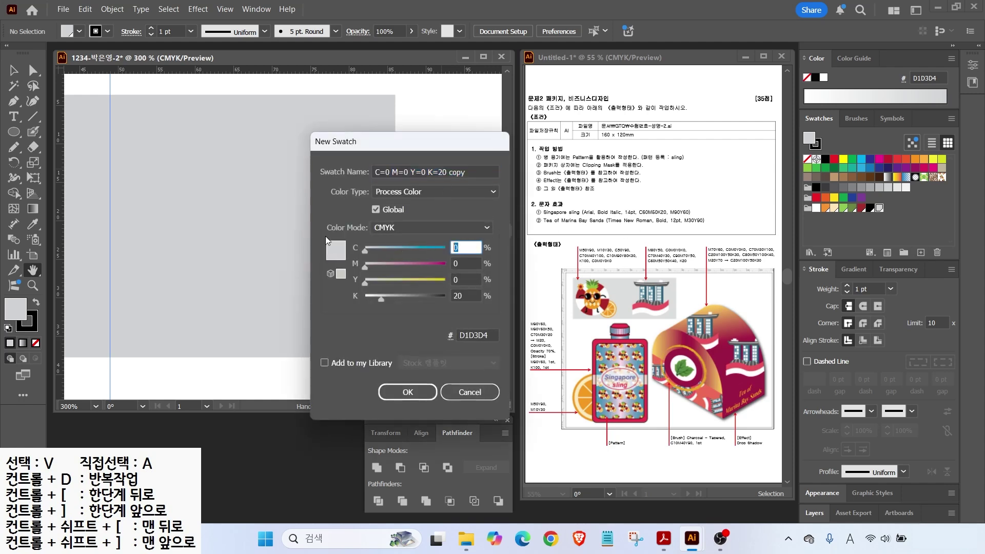
pyautogui.press('Tab')
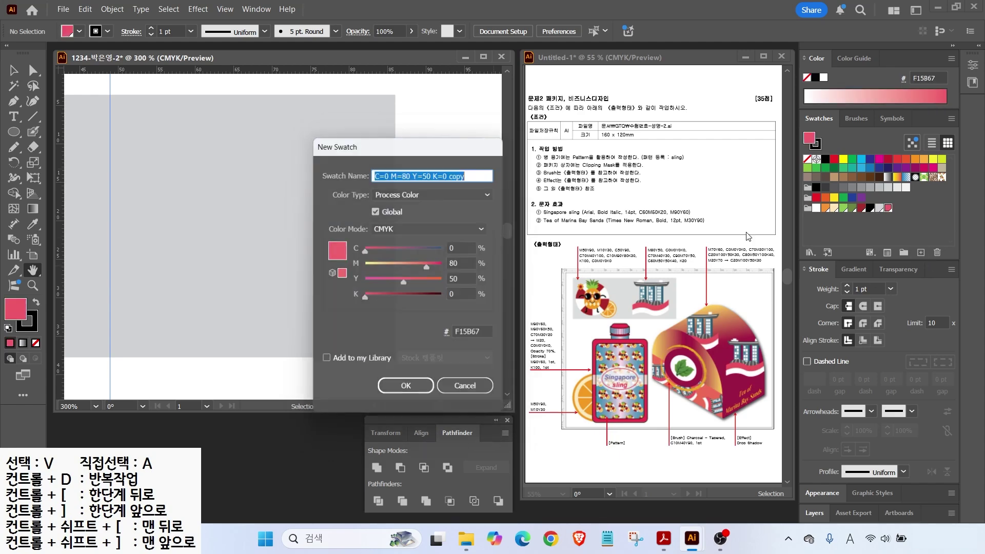
pyautogui.press('Tab')
pyautogui.write('70')
pyautogui.press('Tab')
pyautogui.write('40')
# Step: Add a dark blue C90 M70 Y50 swatch and a dark grey swatch
pyautogui.press('Tab')
pyautogui.write('30')
pyautogui.press('Return')
pyautogui.click(920, 253)
pyautogui.press('Tab')
pyautogui.write('90')
pyautogui.press('Tab')
pyautogui.write('70')
pyautogui.press('Tab')
pyautogui.write('50')
pyautogui.press('Tab')
pyautogui.press('Return')
pyautogui.click(921, 253)
pyautogui.write('5')
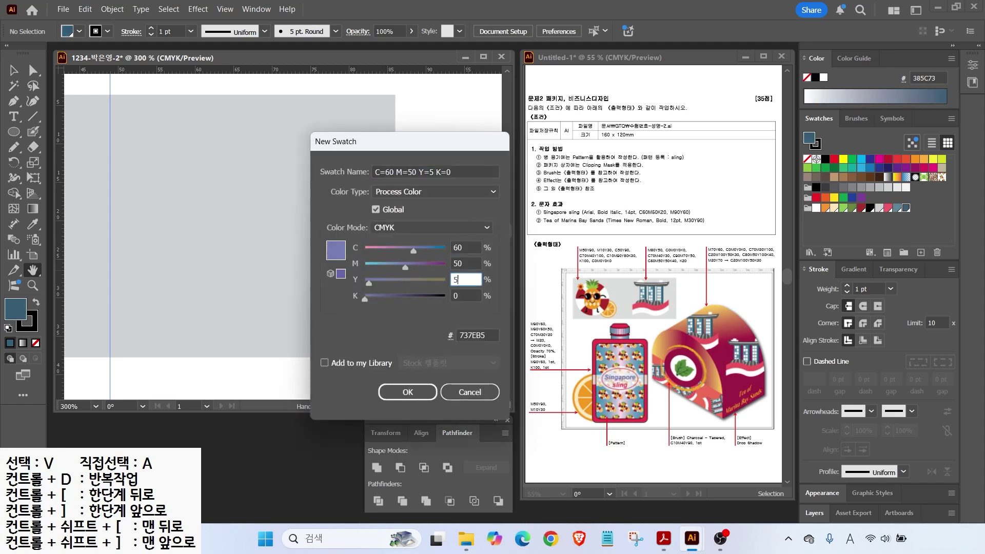
pyautogui.write('0')
pyautogui.press('Tab')
pyautogui.write('40')
pyautogui.press('Return')
# Step: Draw a tall rectangle on the grey background and fill it with the blue swatch
pyautogui.click(13, 133)
pyautogui.click(72, 131)
pyautogui.moveTo(171, 138); pyautogui.dragTo(221, 281)
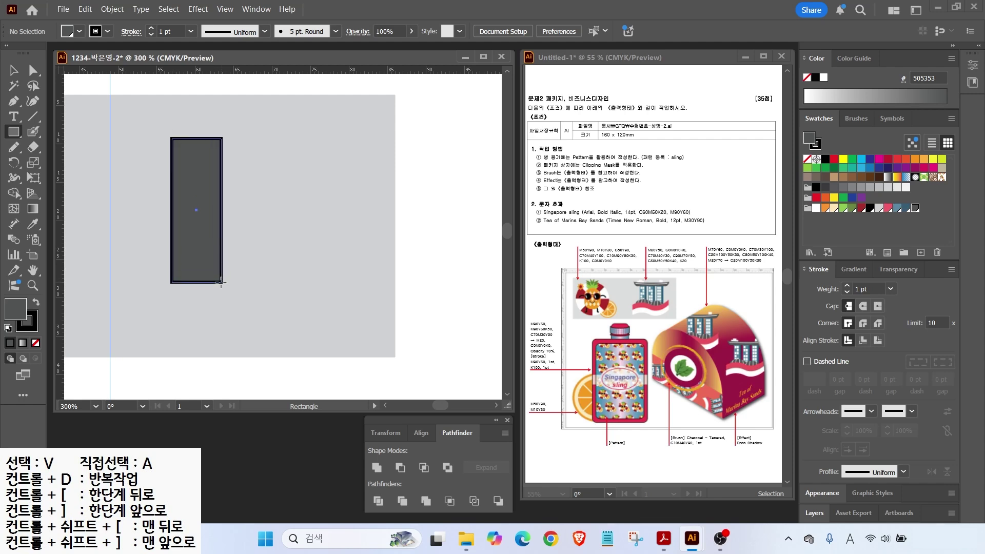
pyautogui.click(897, 207)
pyautogui.click(12, 73)
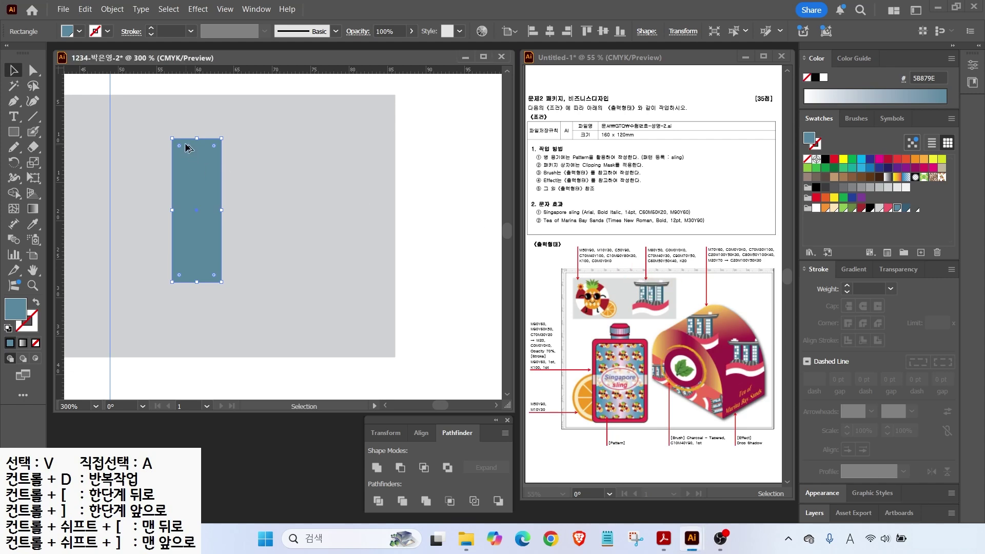
# Step: Draw a white window on the blue panel and repeat copies to fill rows of windows
pyautogui.scroll(2, 181, 135)
pyautogui.press('m')
pyautogui.moveTo(173, 157); pyautogui.dragTo(220, 216)
pyautogui.click(816, 208)
pyautogui.press('v')
pyautogui.keyDown('shift'); pyautogui.click(192, 186); pyautogui.keyUp('shift')
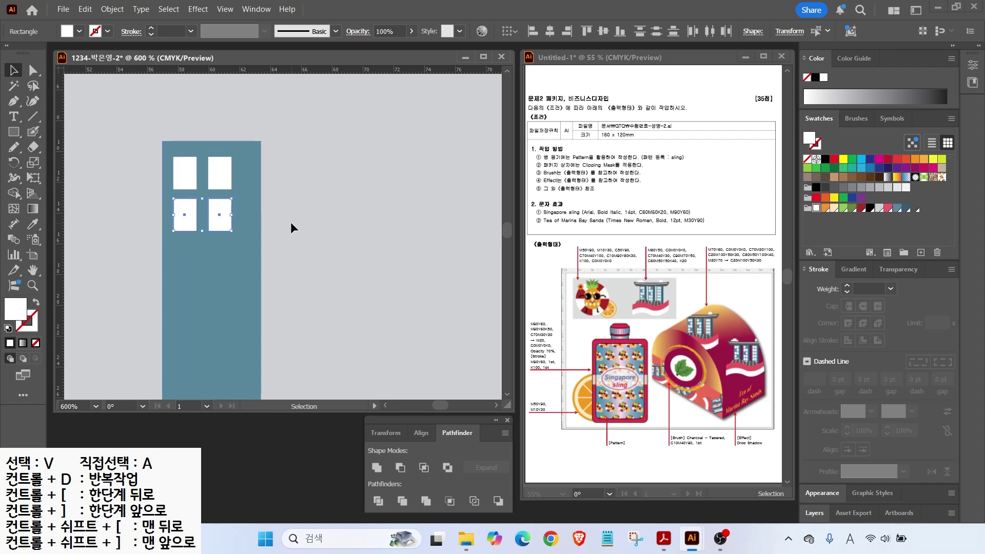
pyautogui.scroll(-3, 290, 223)
pyautogui.hotkey('ctrl', 'd')
pyautogui.hotkey('ctrl', 'd')
pyautogui.hotkey('ctrl', 'd')
pyautogui.hotkey('ctrl', 'd')
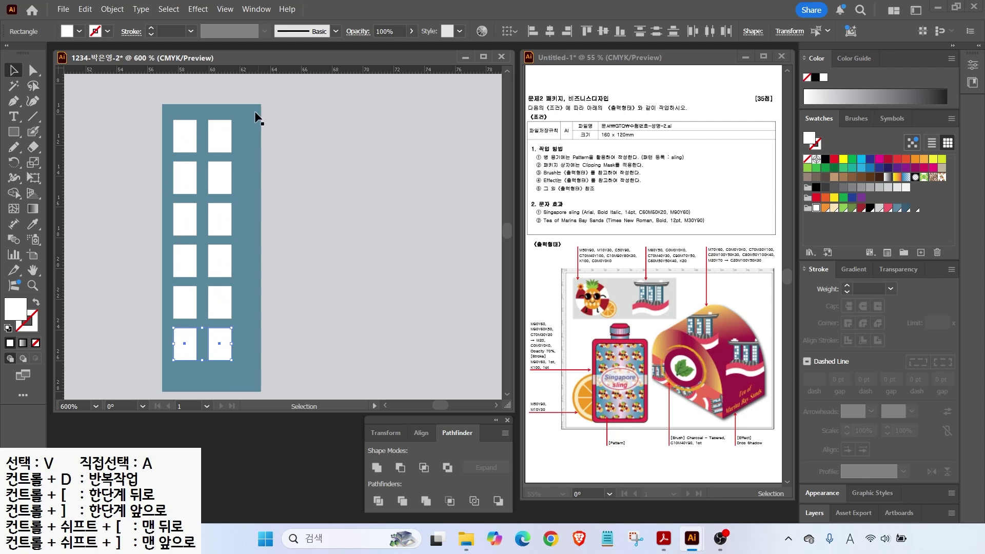
# Step: Add a tall dark blue 385C73 strip along the panel's right edge
pyautogui.click(14, 131)
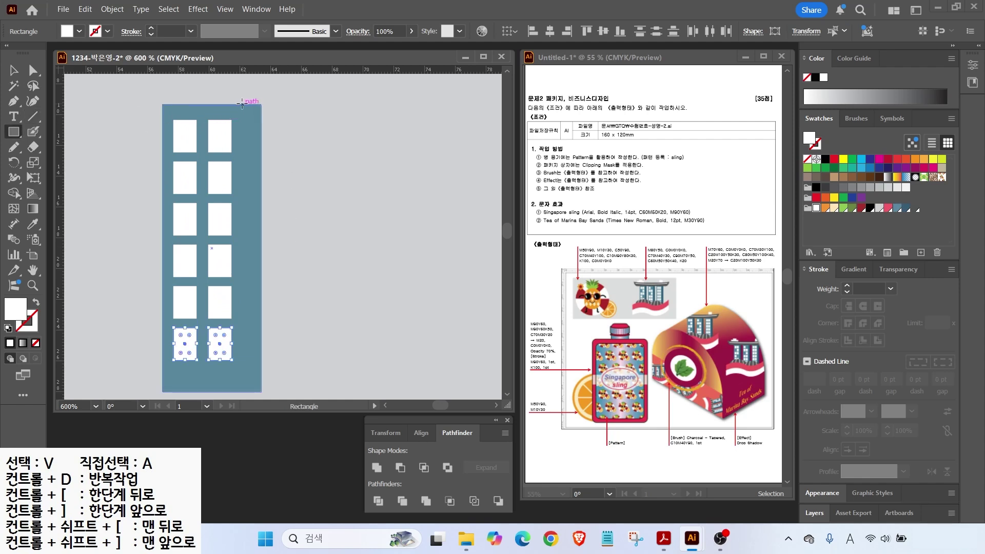
pyautogui.moveTo(241, 104); pyautogui.dragTo(262, 391)
pyautogui.click(906, 207)
pyautogui.press('v')
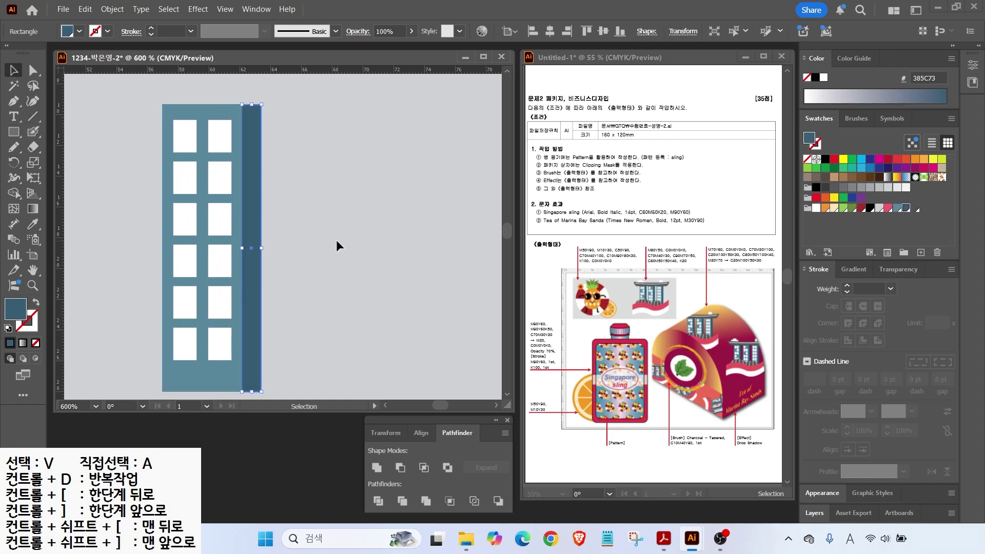
# Step: Duplicate the building twice to the right and delete a few windows for variety
pyautogui.moveTo(136, 109); pyautogui.dragTo(306, 387)
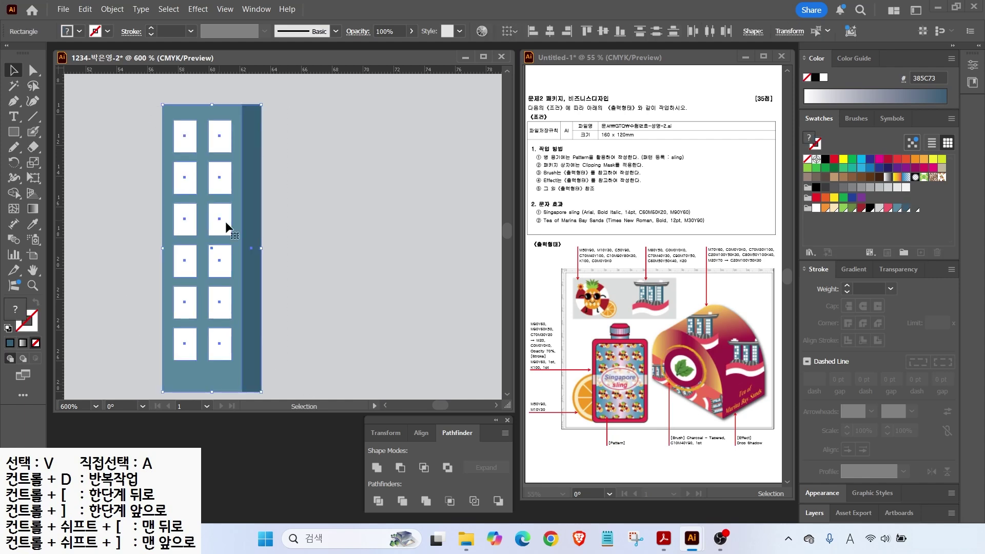
pyautogui.moveTo(226, 221); pyautogui.dragTo(349, 226)
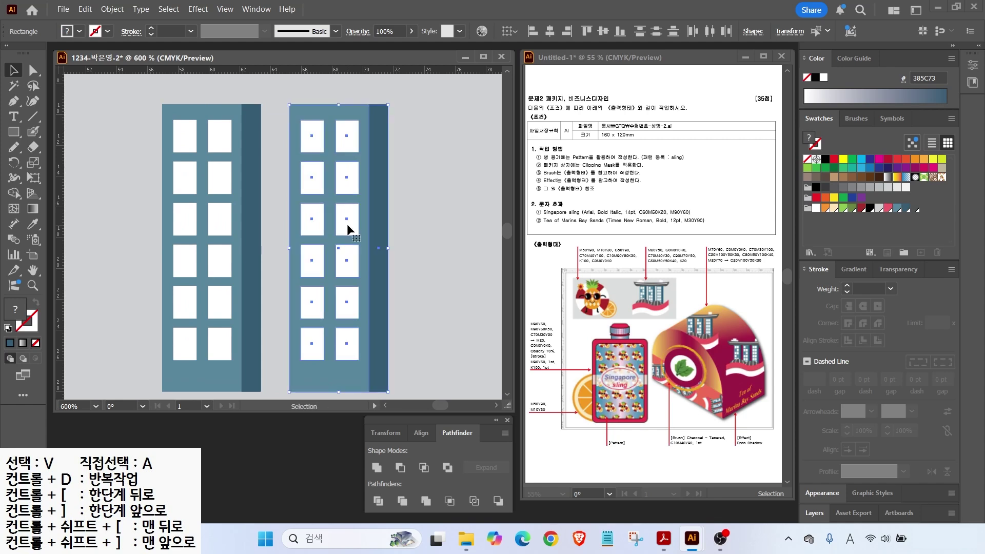
pyautogui.hotkey('ctrl', 'd')
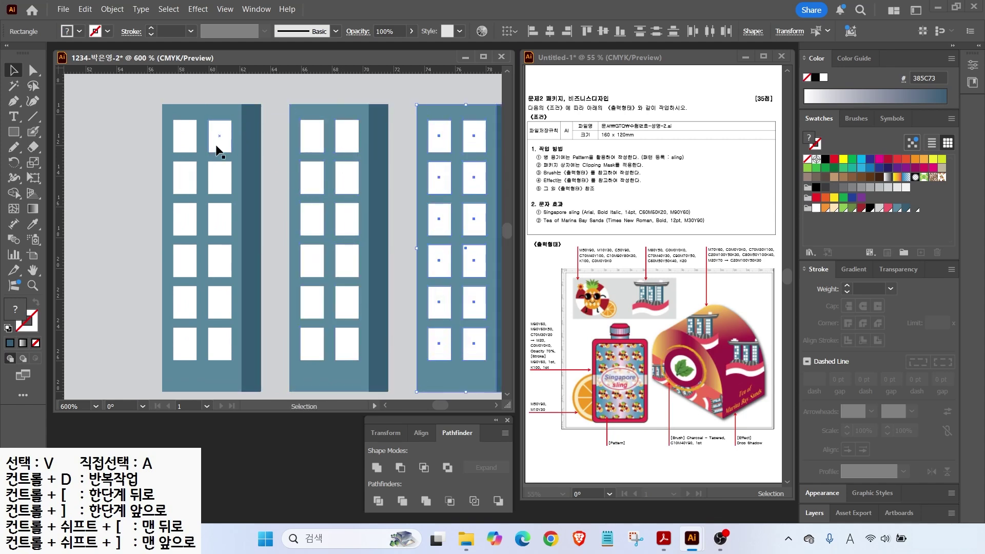
pyautogui.click(184, 184)
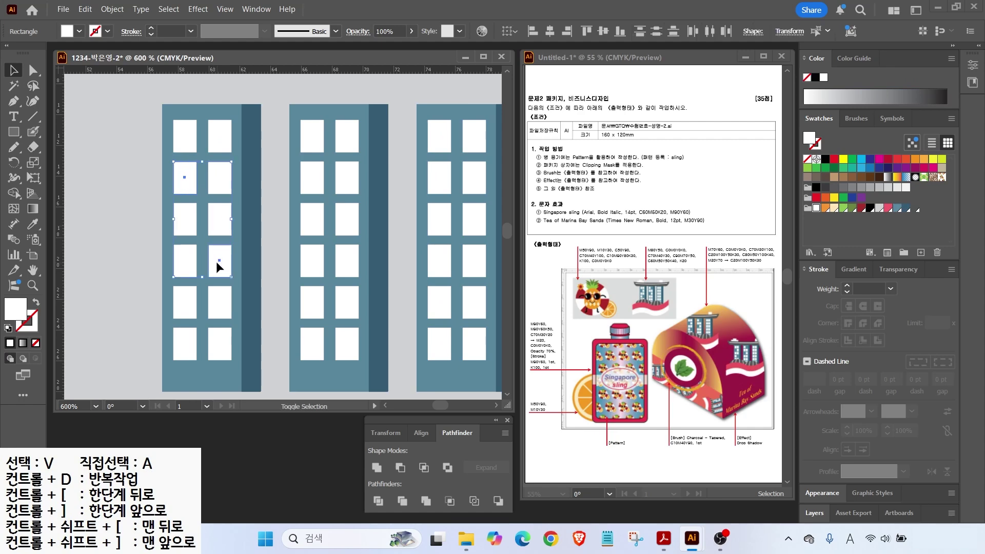
pyautogui.press('Delete')
pyautogui.click(347, 137)
pyautogui.keyDown('shift'); pyautogui.click(312, 220); pyautogui.keyUp('shift')
pyautogui.press('Delete')
# Step: Scale all three buildings down to about 81%
pyautogui.scroll(-2, 268, 220)
pyautogui.moveTo(200, 150); pyautogui.dragTo(409, 329)
pyautogui.moveTo(388, 209); pyautogui.dragTo(364, 193)
pyautogui.press('a')
pyautogui.press('v')
pyautogui.click(195, 156)
# Step: Pen-draw a curved roof deck over the towers and fill it dark grey 505353
pyautogui.click(13, 101)
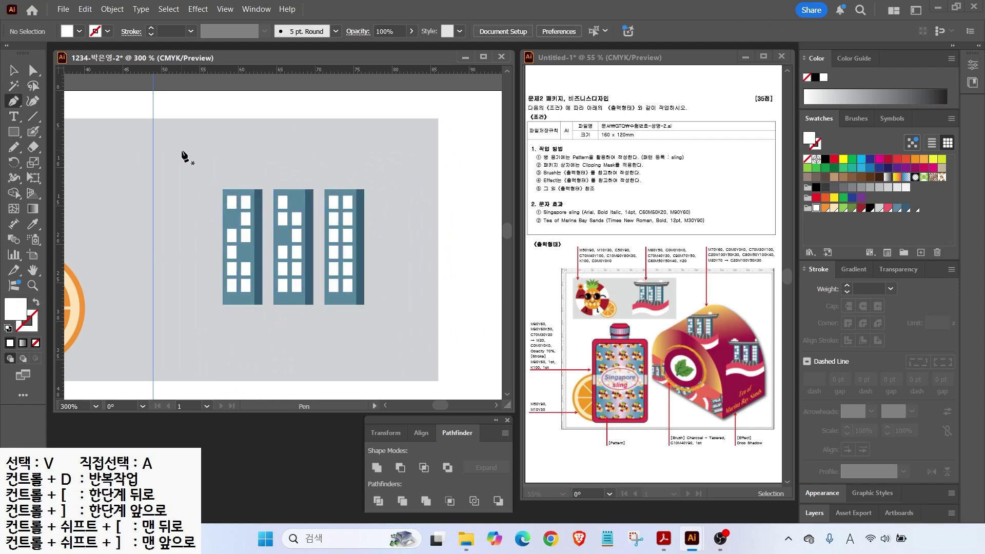
pyautogui.click(193, 160)
pyautogui.click(271, 168)
pyautogui.click(385, 160)
pyautogui.moveTo(307, 169); pyautogui.dragTo(368, 189)
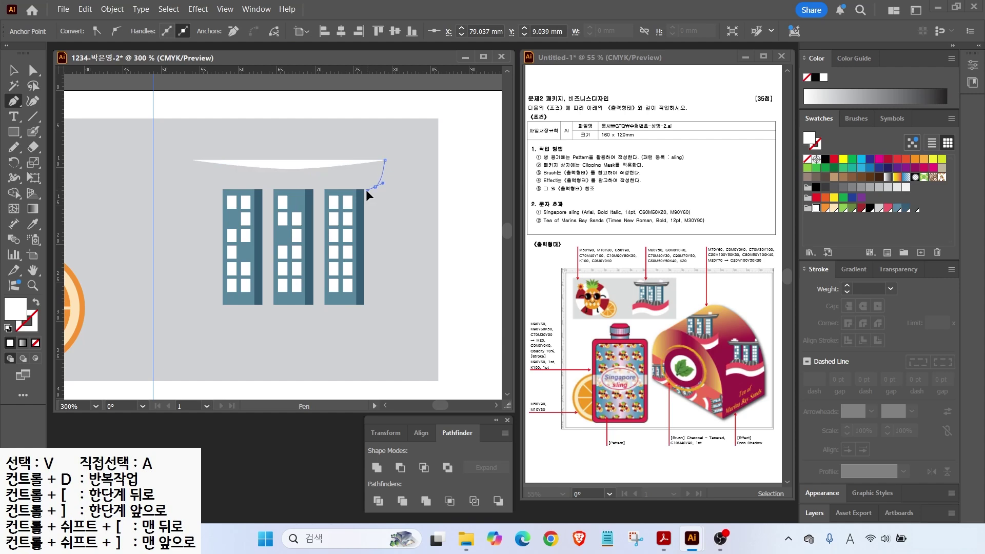
pyautogui.click(214, 187)
pyautogui.moveTo(193, 161); pyautogui.dragTo(187, 140)
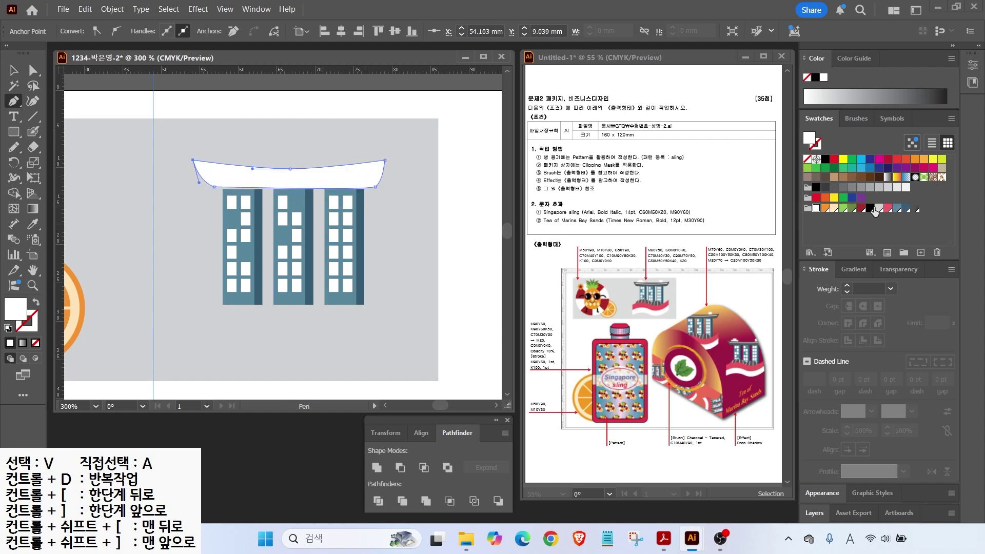
pyautogui.click(851, 185)
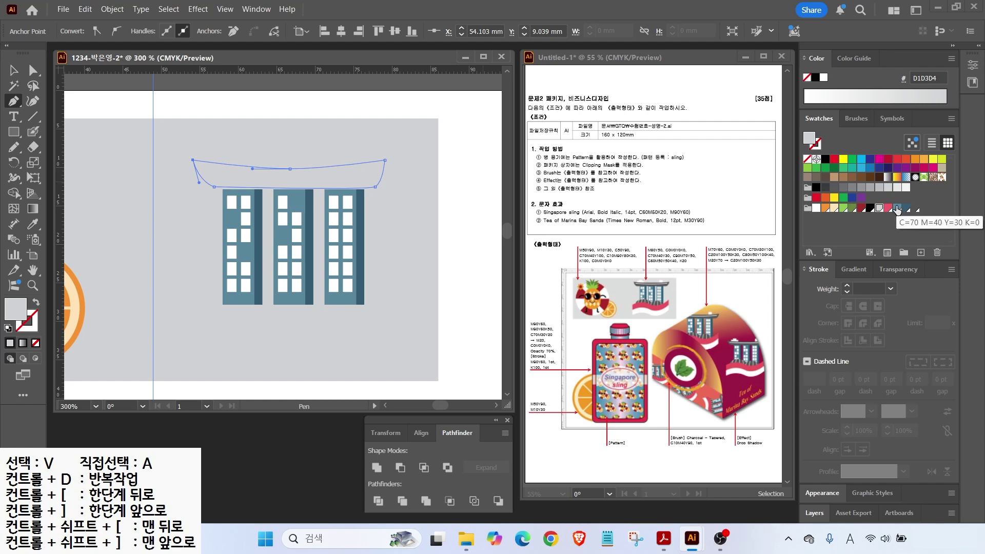
pyautogui.click(915, 208)
pyautogui.press('v')
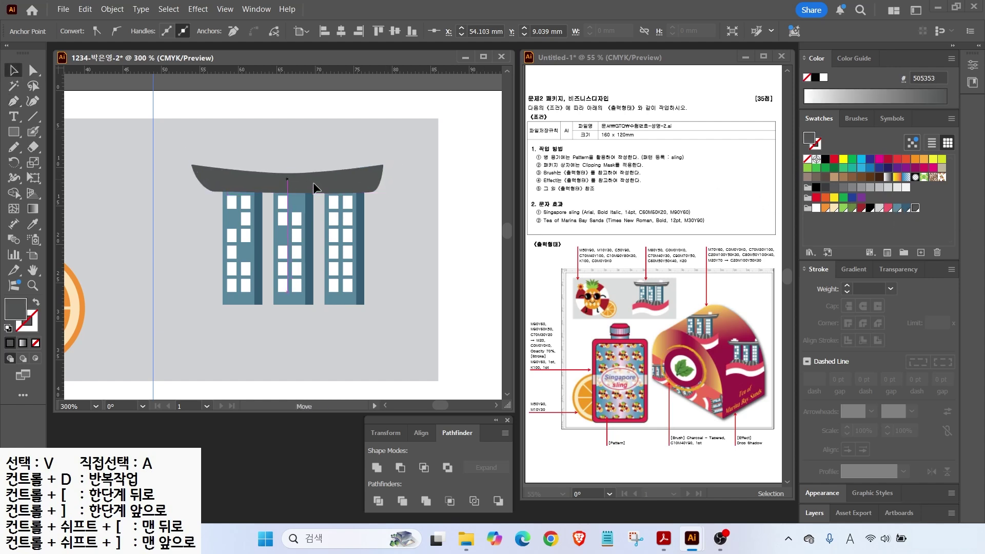
pyautogui.click(313, 182)
pyautogui.click(188, 132)
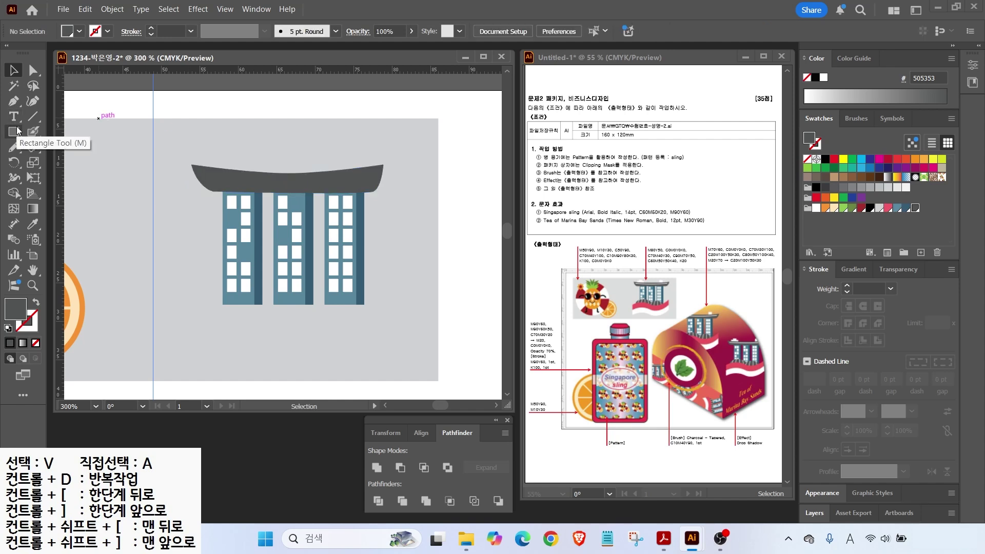
# Step: Draw a light stripe line along the roof and expand its stroke into a shape
pyautogui.click(13, 101)
pyautogui.click(210, 174)
pyautogui.click(292, 182)
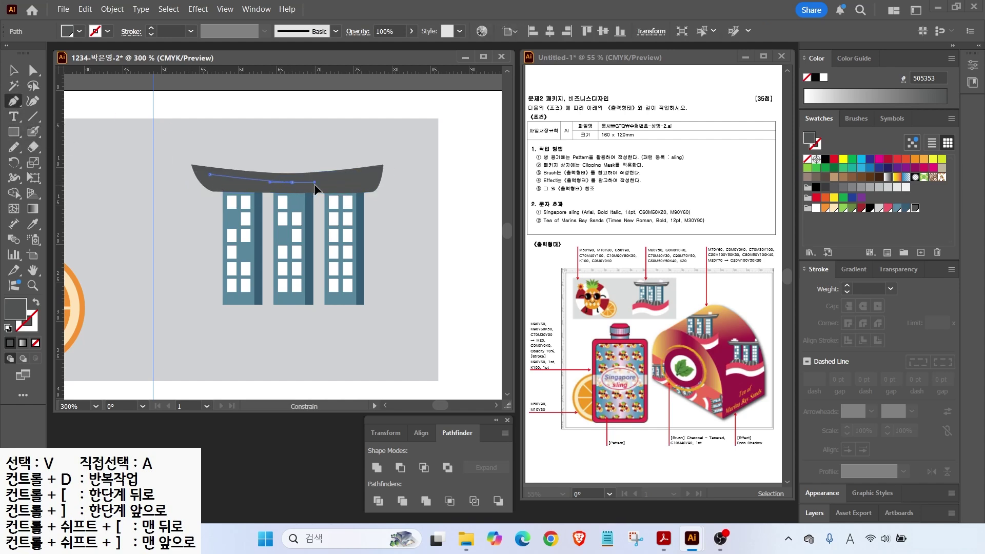
pyautogui.click(315, 181)
pyautogui.click(365, 175)
pyautogui.click(38, 305)
pyautogui.press('Escape')
pyautogui.press('v')
pyautogui.moveTo(366, 182); pyautogui.dragTo(370, 182)
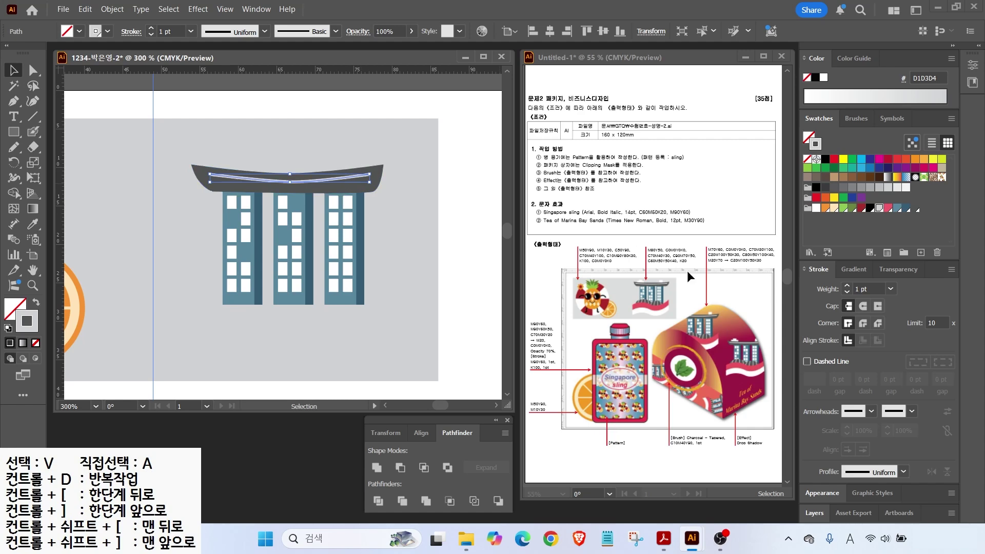
pyautogui.click(112, 9)
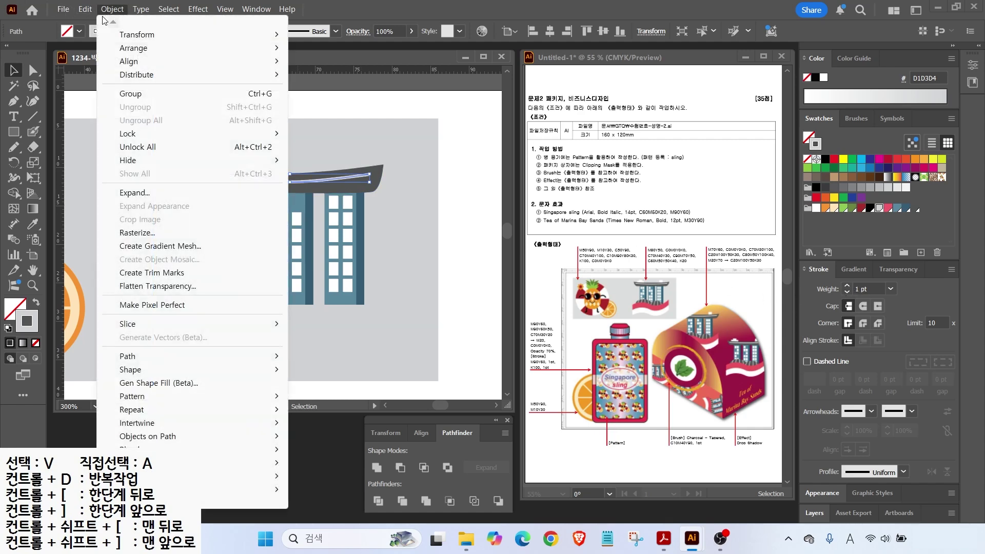
pyautogui.click(127, 193)
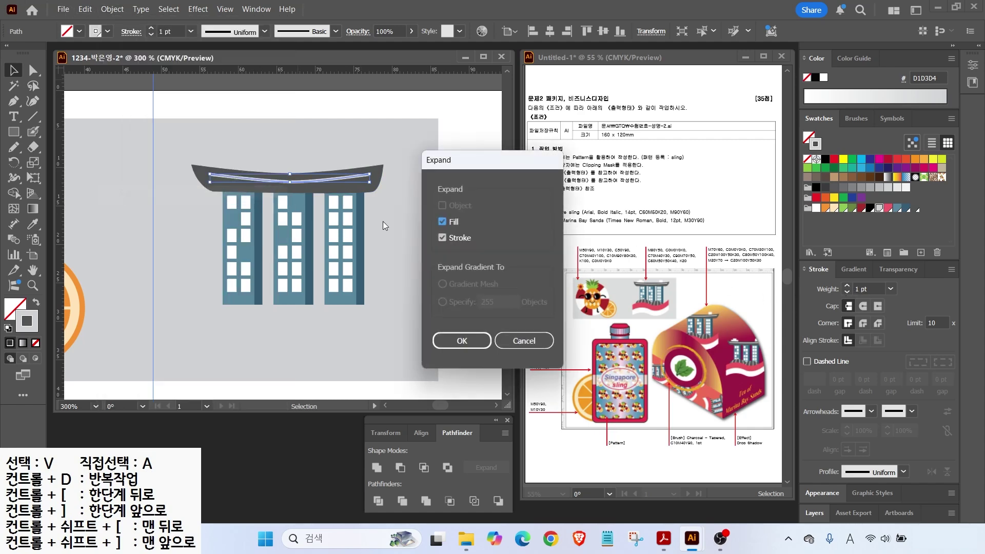
pyautogui.click(462, 341)
pyautogui.click(385, 159)
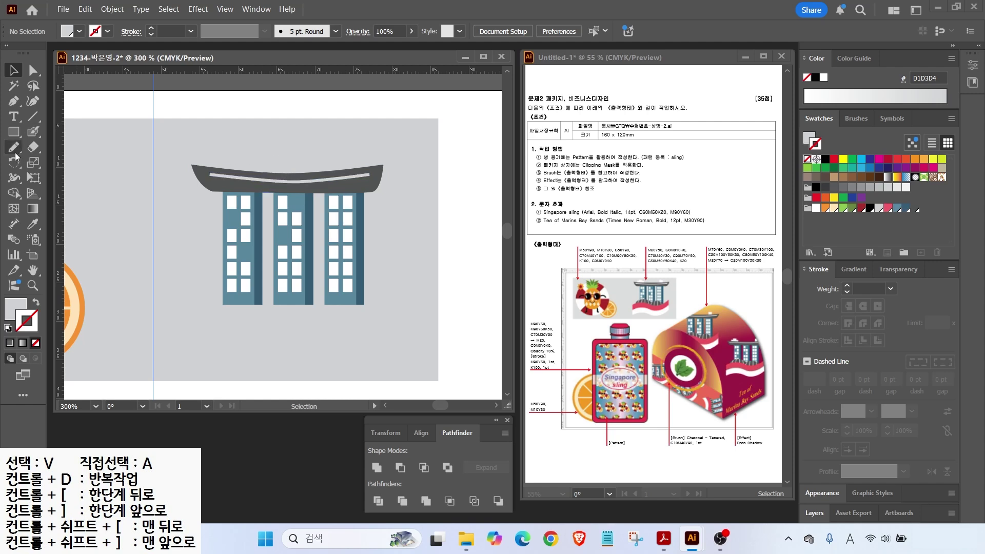
# Step: Add three white rooftop blocks and bring the roof and stripe in front of them
pyautogui.click(14, 132)
pyautogui.moveTo(220, 161); pyautogui.dragTo(257, 178)
pyautogui.moveTo(219, 145); pyautogui.dragTo(248, 154)
pyautogui.moveTo(343, 140)
pyautogui.mouseDown()
pyautogui.moveTo(352, 167)
pyautogui.moveTo(368, 174)
pyautogui.mouseUp()
pyautogui.press('v')
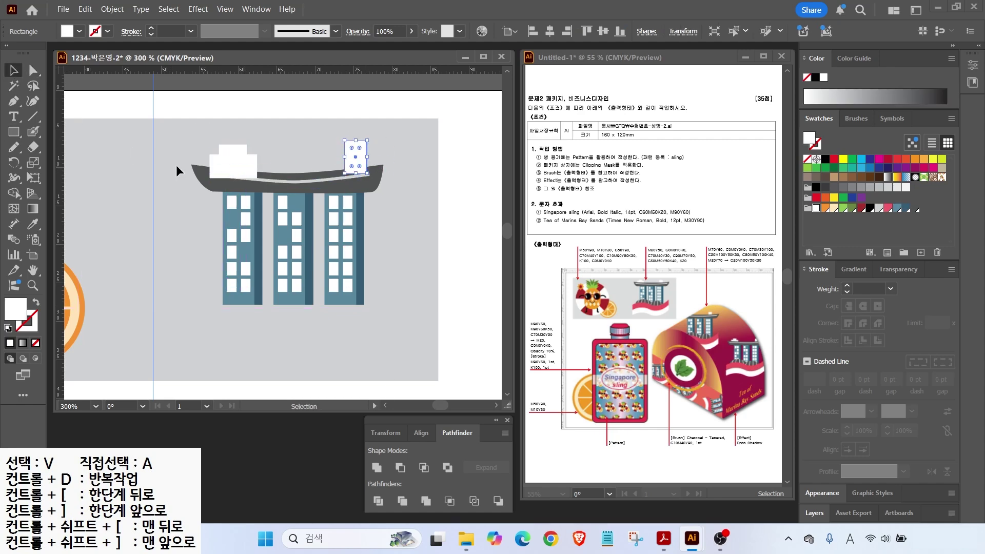
pyautogui.click(300, 181)
pyautogui.keyDown('shift'); pyautogui.click(376, 171); pyautogui.keyUp('shift')
pyautogui.hotkey('ctrl', 'shift', ']')
# Step: Draw an ellipse over the base of the towers
pyautogui.click(230, 317)
pyautogui.press('l')
pyautogui.moveTo(201, 276); pyautogui.dragTo(288, 339)
# Step: Reposition the dark ellipse and set up the pencil with a white stroke
pyautogui.moveTo(258, 304); pyautogui.dragTo(234, 299)
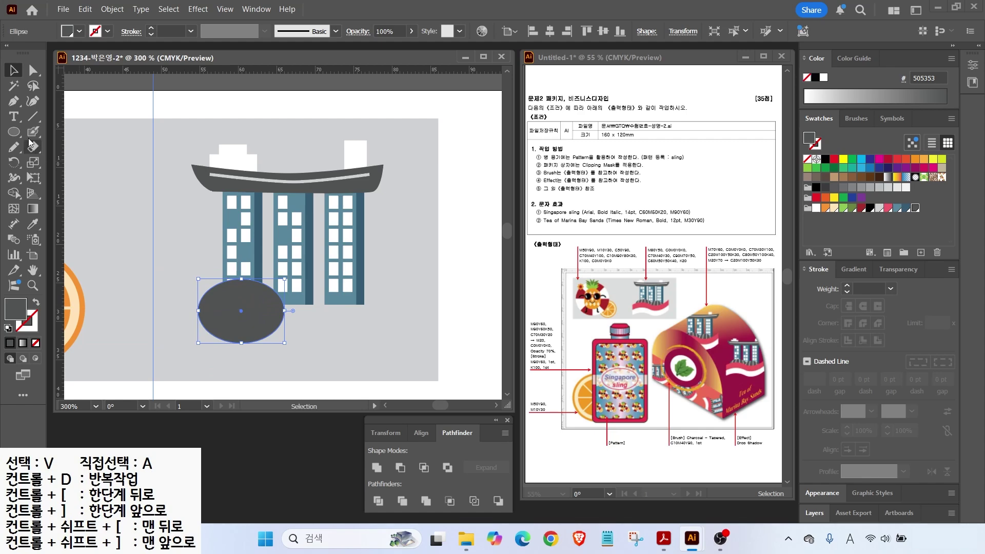
pyautogui.click(13, 147)
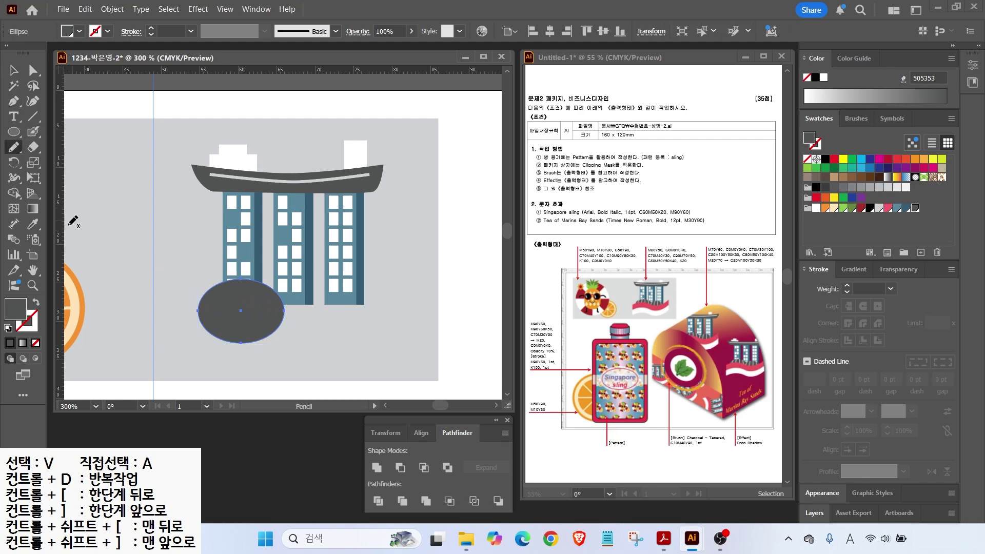
pyautogui.hotkey('ctrl', 'shift', 'a')
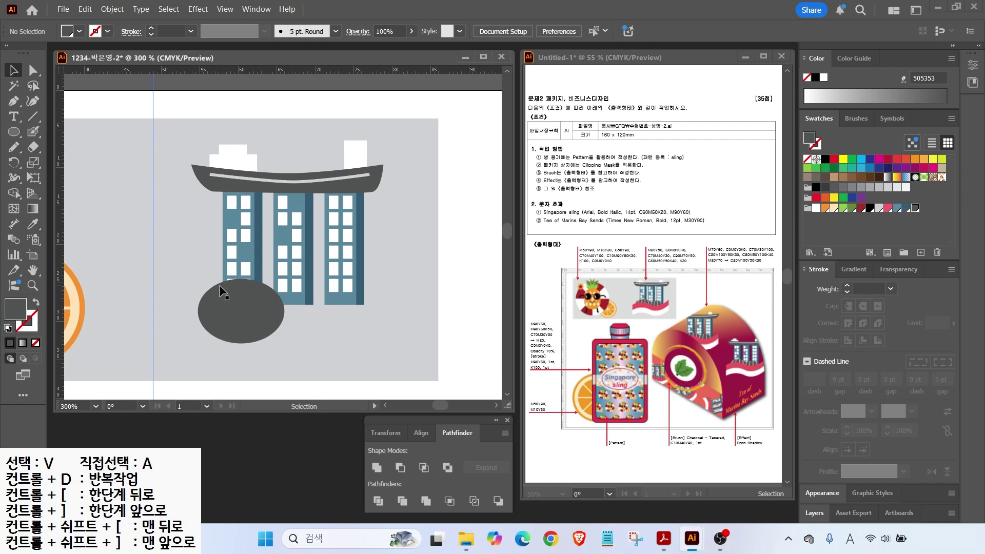
pyautogui.keyDown('ctrl'); pyautogui.click(221, 290); pyautogui.keyUp('ctrl')
pyautogui.click(14, 149)
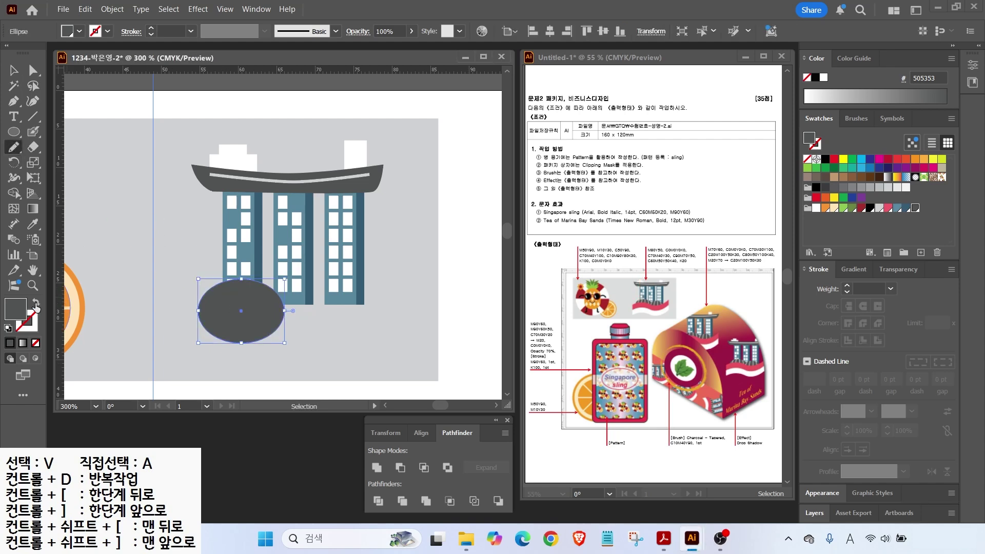
pyautogui.click(17, 72)
pyautogui.click(137, 247)
pyautogui.click(14, 148)
pyautogui.hotkey('shift', 'x')
pyautogui.press('x')
# Step: Draw four curved white lines across the ellipse and nudge the ellipse into place
pyautogui.moveTo(238, 268); pyautogui.dragTo(209, 329)
pyautogui.moveTo(247, 274)
pyautogui.mouseDown()
pyautogui.moveTo(225, 336)
pyautogui.moveTo(256, 320)
pyautogui.moveTo(255, 330)
pyautogui.mouseUp()
pyautogui.moveTo(264, 278); pyautogui.dragTo(272, 343)
pyautogui.click(15, 74)
pyautogui.moveTo(254, 303); pyautogui.dragTo(259, 316)
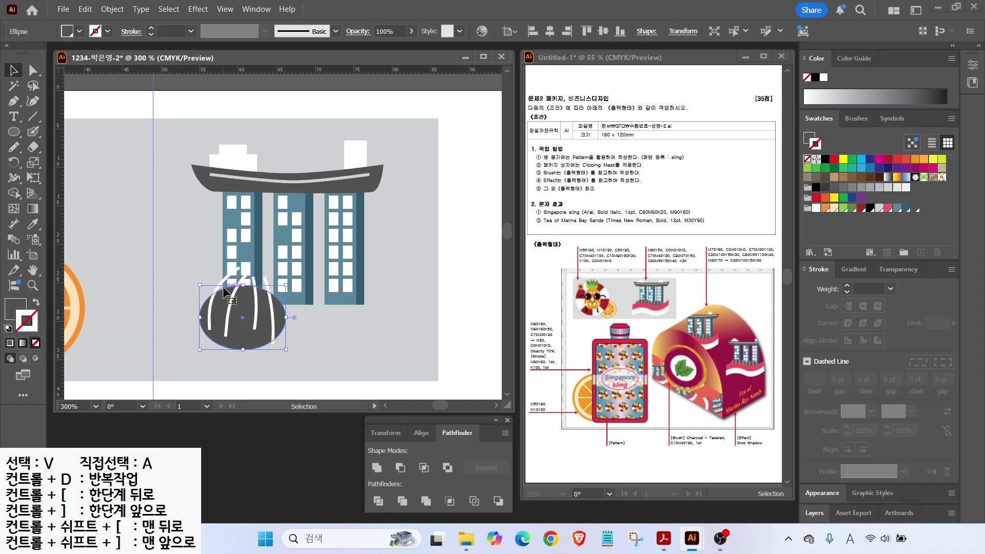
pyautogui.click(189, 325)
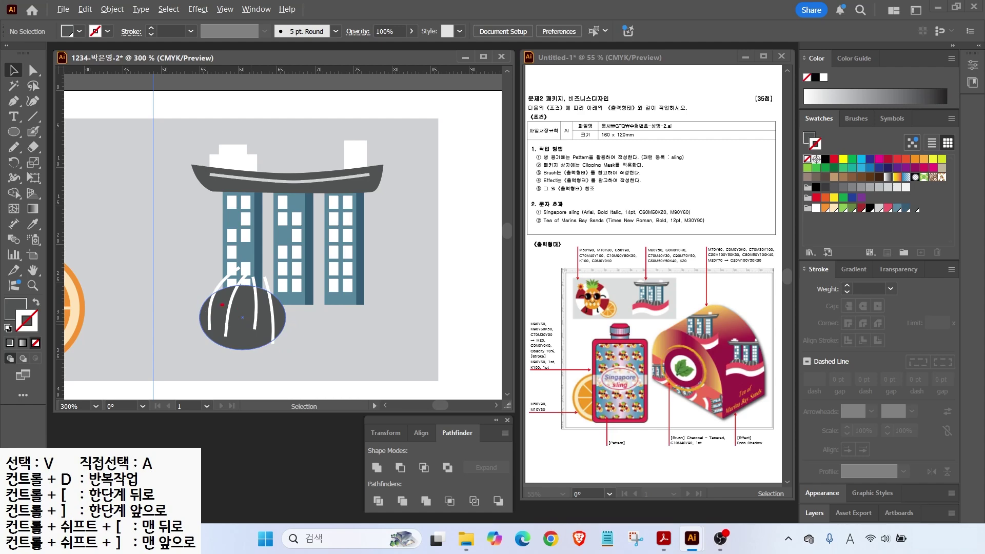
pyautogui.click(261, 331)
pyautogui.click(193, 311)
# Step: Select the four white arcs and expand their strokes into filled shapes
pyautogui.click(221, 288)
pyautogui.click(169, 292)
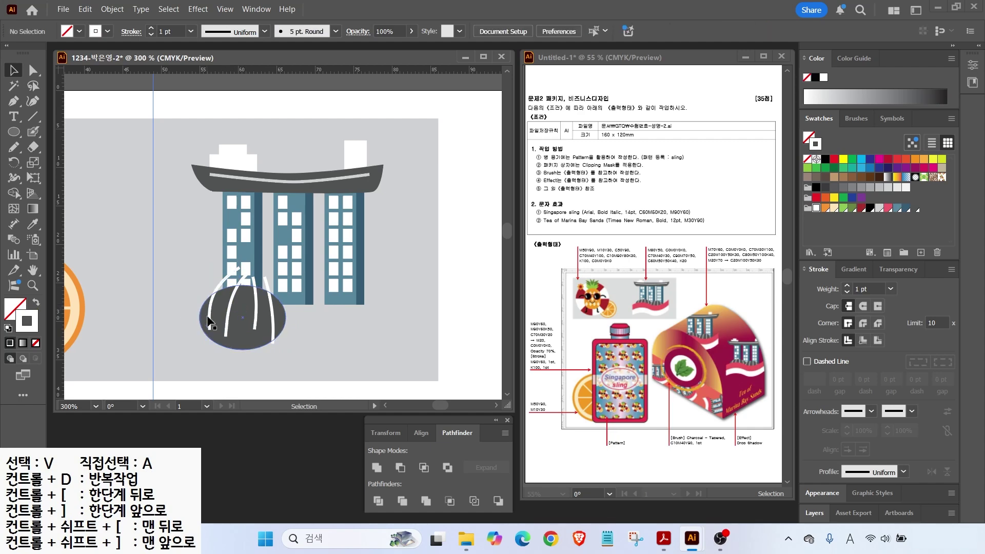
pyautogui.click(209, 322)
pyautogui.keyDown('shift'); pyautogui.click(227, 315); pyautogui.keyUp('shift')
pyautogui.keyDown('shift'); pyautogui.click(255, 316); pyautogui.keyUp('shift')
pyautogui.keyDown('shift'); pyautogui.click(271, 319); pyautogui.keyUp('shift')
pyautogui.click(112, 9)
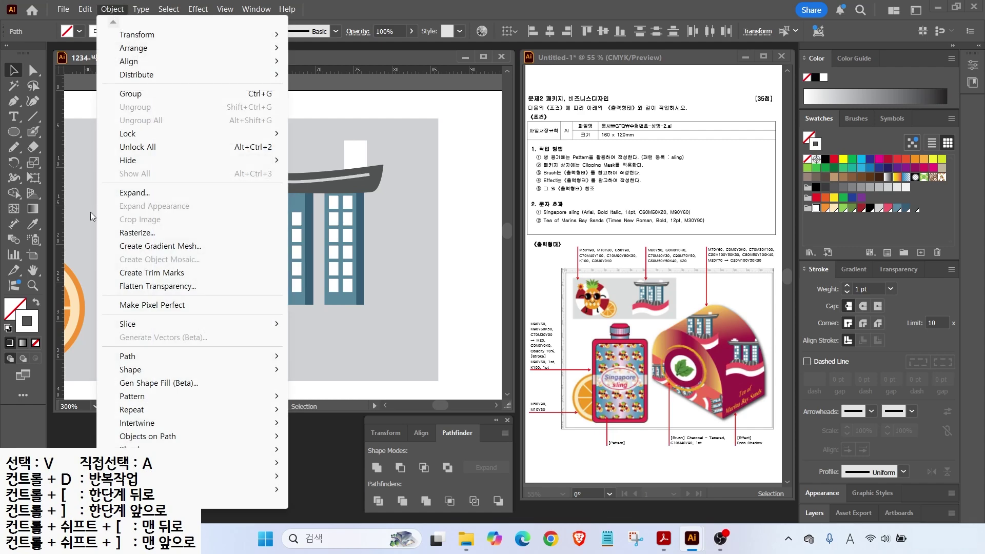
pyautogui.click(126, 193)
pyautogui.click(462, 341)
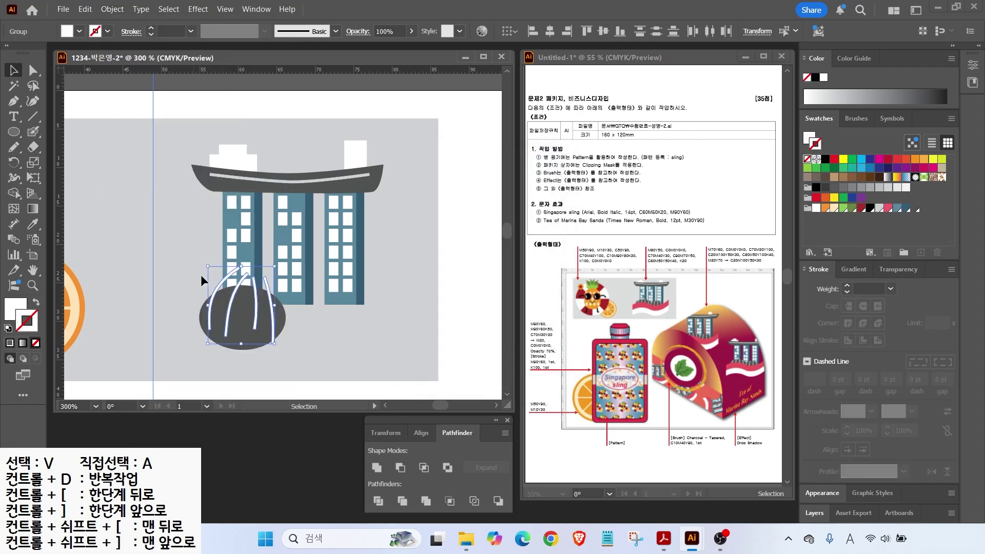
pyautogui.click(195, 346)
# Step: Divide the ellipse along the arcs with Pathfinder to form a striped dome
pyautogui.moveTo(288, 322); pyautogui.dragTo(289, 323)
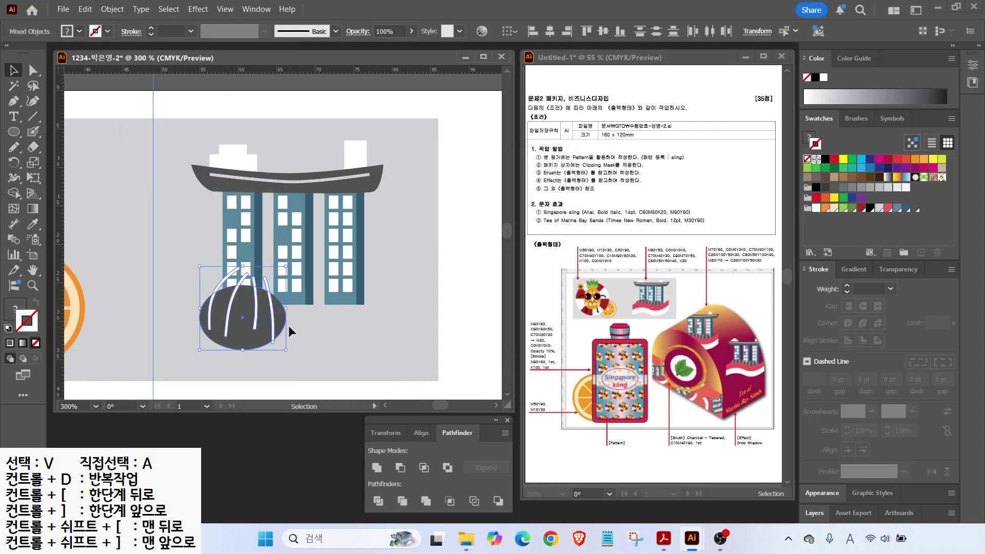
pyautogui.click(379, 502)
pyautogui.click(34, 71)
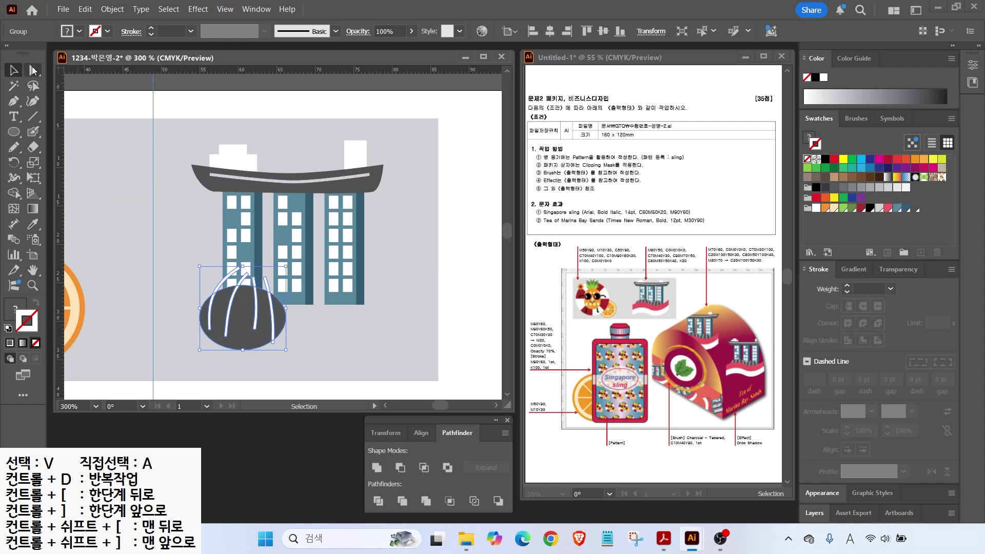
pyautogui.click(200, 274)
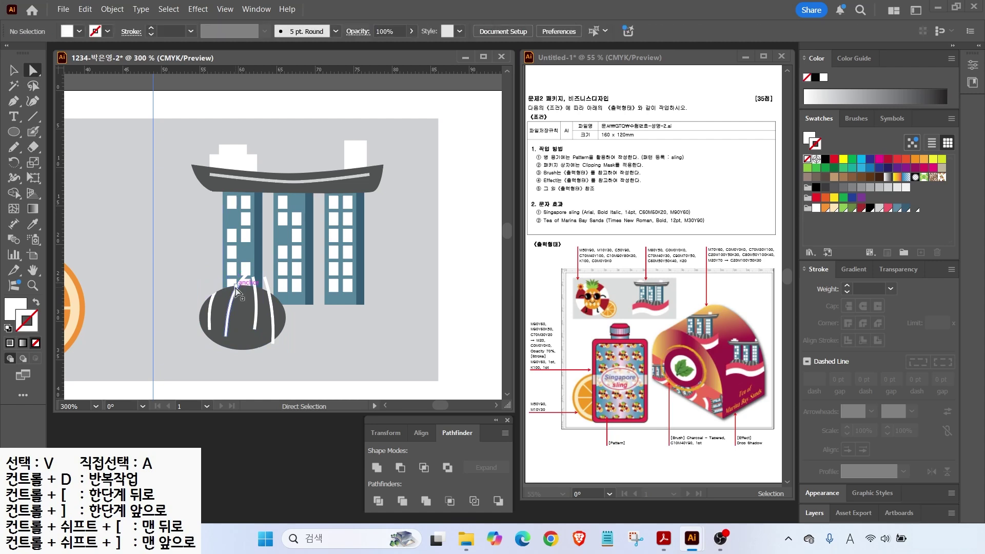
pyautogui.moveTo(32, 80); pyautogui.dragTo(96, 88)
pyautogui.press('v')
# Step: Duplicate the striped dome to the right and adjust both domes' positions
pyautogui.moveTo(241, 323); pyautogui.dragTo(328, 323)
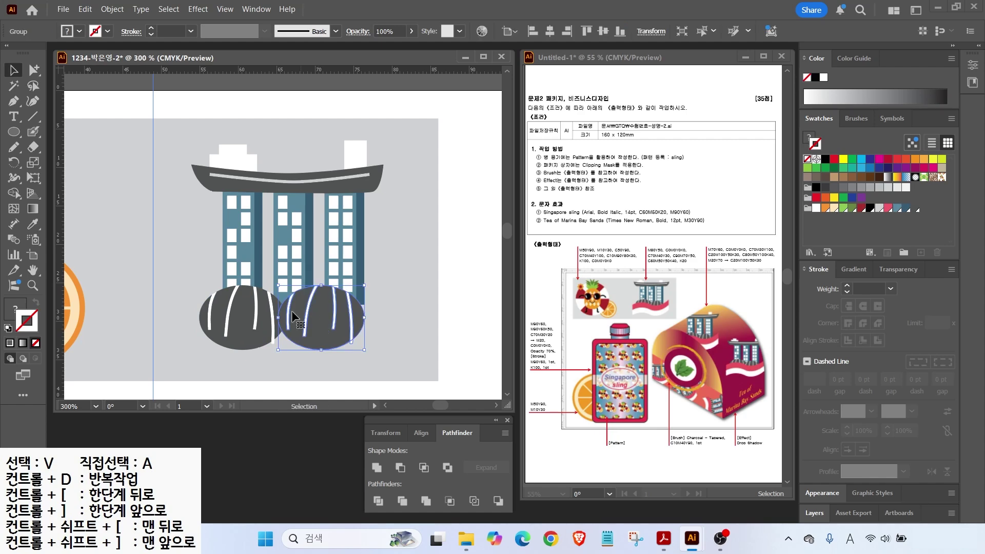
pyautogui.moveTo(236, 329)
pyautogui.mouseDown()
pyautogui.moveTo(263, 326)
pyautogui.moveTo(241, 330)
pyautogui.mouseUp()
pyautogui.moveTo(324, 337); pyautogui.dragTo(321, 332)
pyautogui.moveTo(248, 321); pyautogui.dragTo(244, 308)
pyautogui.moveTo(325, 325); pyautogui.dragTo(328, 325)
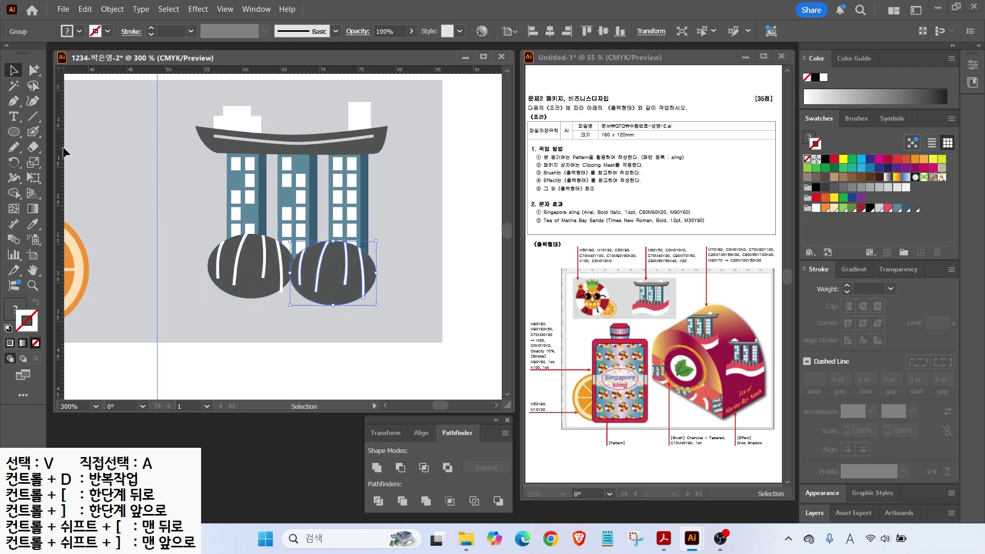
# Step: Pen-draw a wavy curve across the front of the two domes as a white stroke
pyautogui.scroll(-2, 66, 153)
pyautogui.click(81, 121)
pyautogui.click(14, 101)
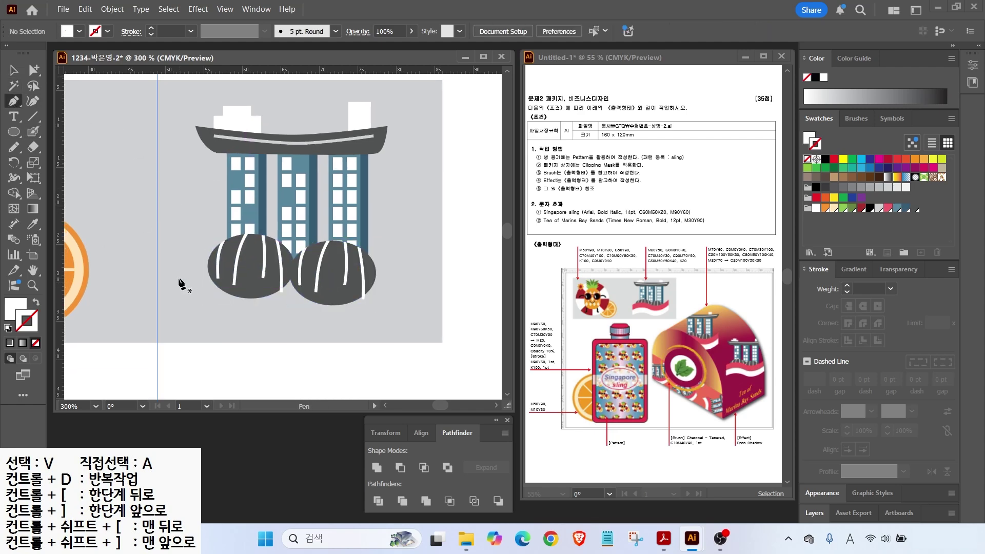
pyautogui.click(184, 285)
pyautogui.moveTo(265, 272); pyautogui.dragTo(305, 282)
pyautogui.click(343, 283)
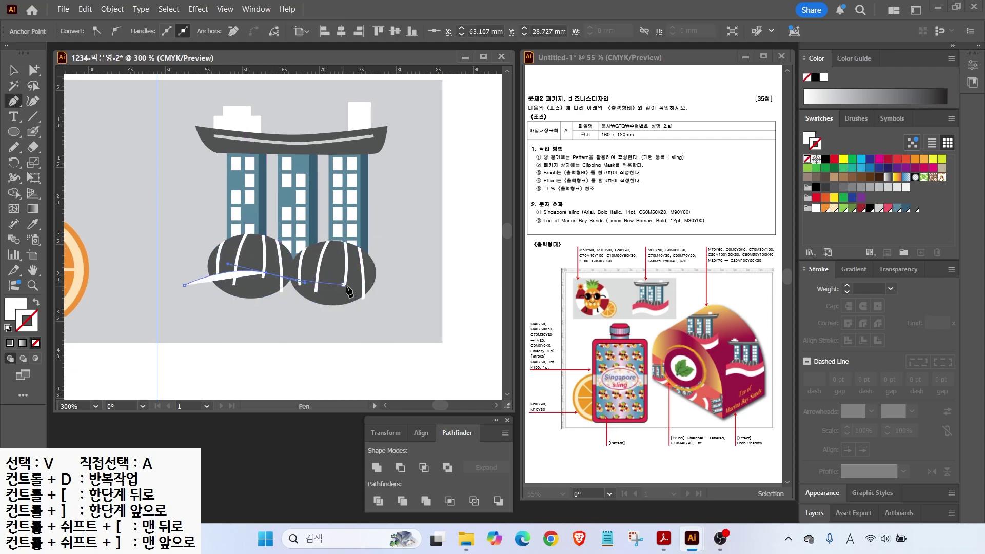
pyautogui.click(401, 266)
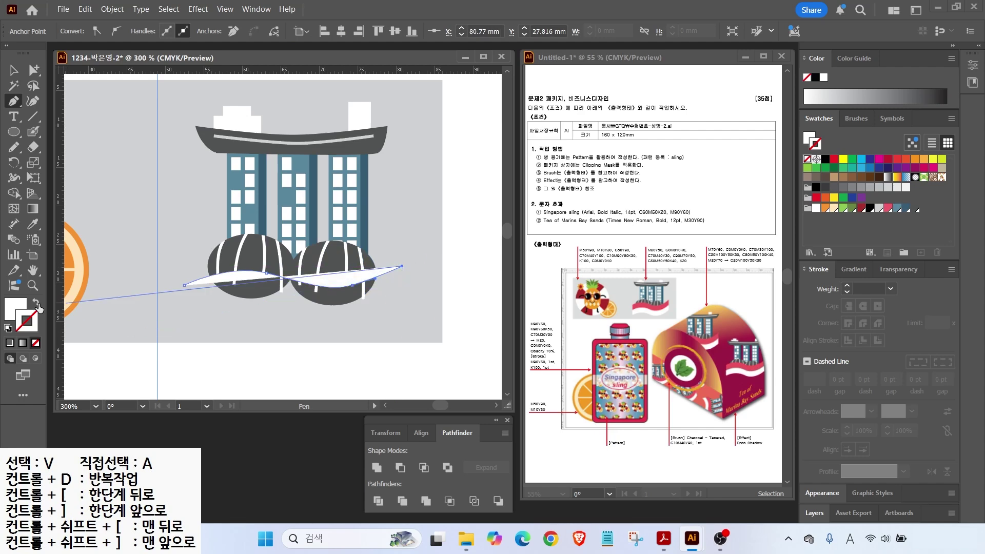
pyautogui.hotkey('shift', 'x')
pyautogui.press('v')
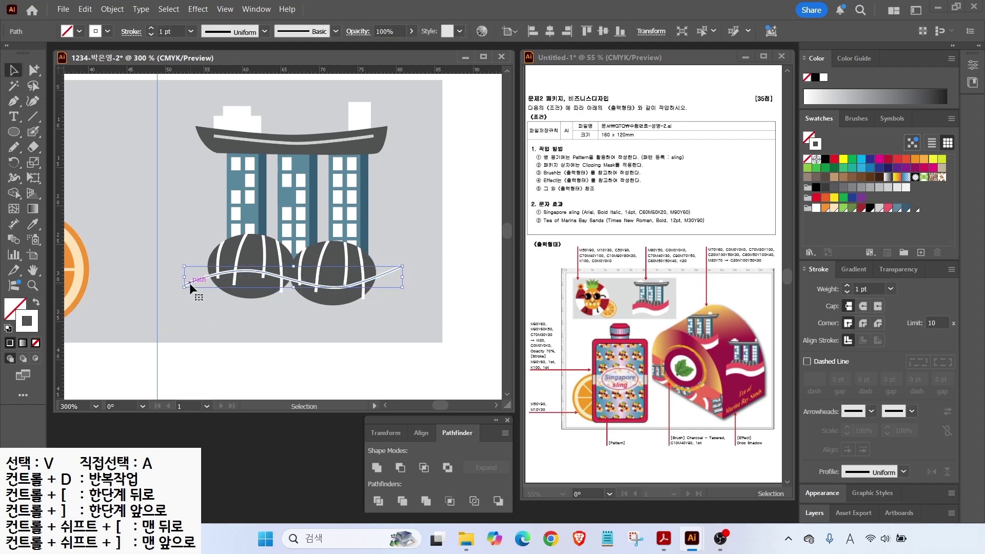
# Step: Thicken the wave's stroke to 17 pt and expand it into a filled shape
pyautogui.doubleClick(847, 286)
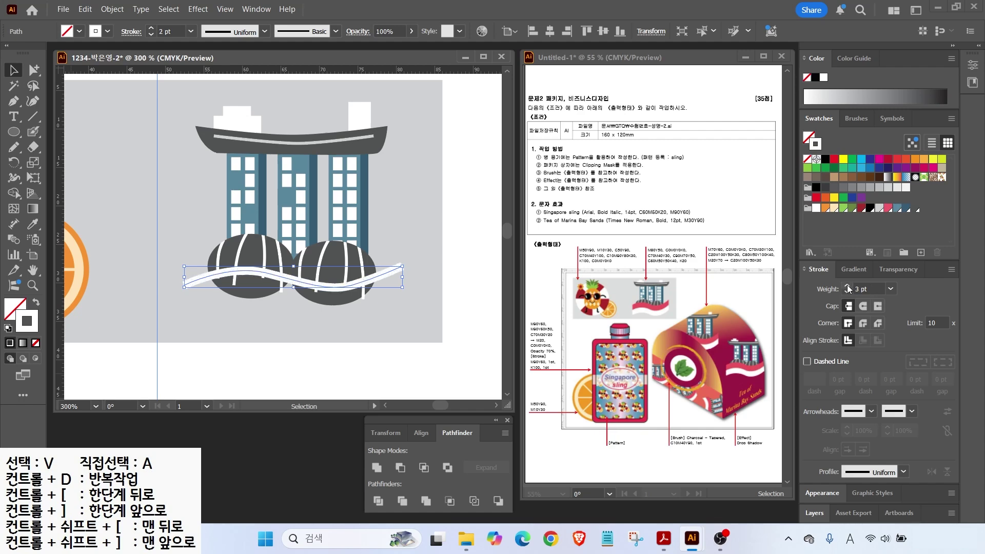
pyautogui.doubleClick(847, 285)
pyautogui.doubleClick(848, 285)
pyautogui.tripleClick(847, 286)
pyautogui.doubleClick(847, 285)
pyautogui.tripleClick(847, 286)
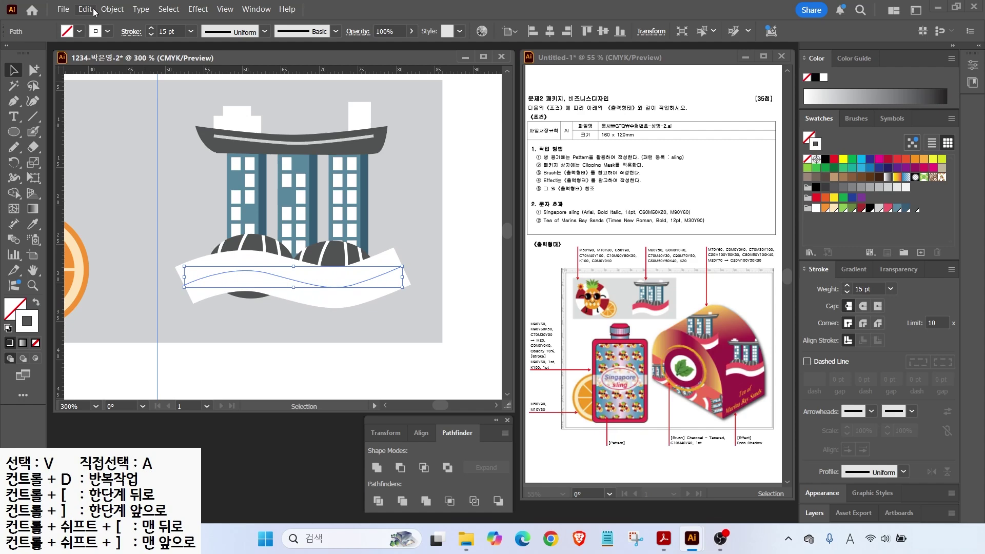
pyautogui.doubleClick(847, 285)
pyautogui.click(113, 8)
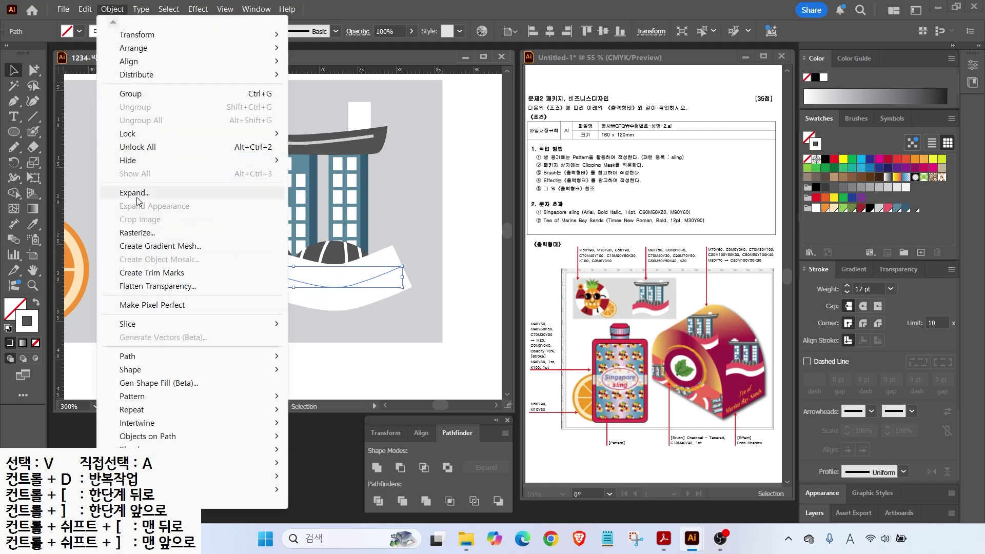
pyautogui.click(135, 193)
pyautogui.click(461, 340)
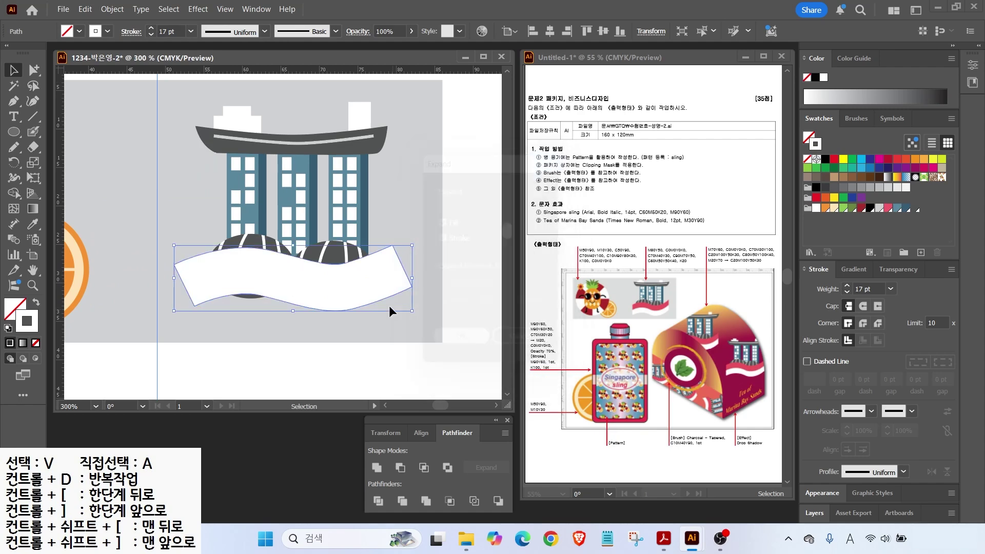
# Step: Copy the wave just below and fill the upper wave pink F15B67
pyautogui.moveTo(323, 281); pyautogui.dragTo(322, 303)
pyautogui.click(404, 283)
pyautogui.click(887, 207)
pyautogui.click(415, 384)
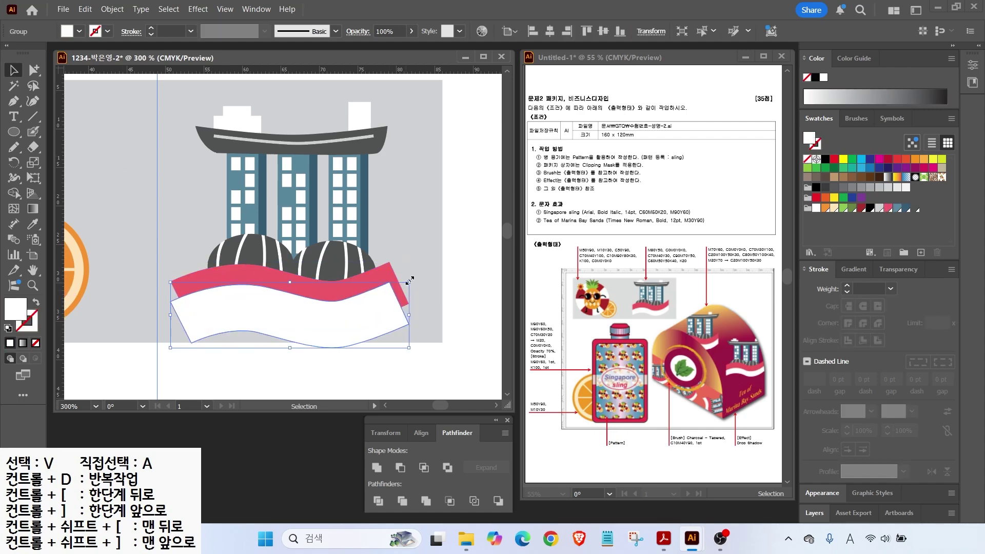
# Step: Lower the white wave slightly and draw a tall rectangle over the waves' left end
pyautogui.click(324, 318)
pyautogui.click(402, 334)
pyautogui.moveTo(281, 328); pyautogui.dragTo(281, 332)
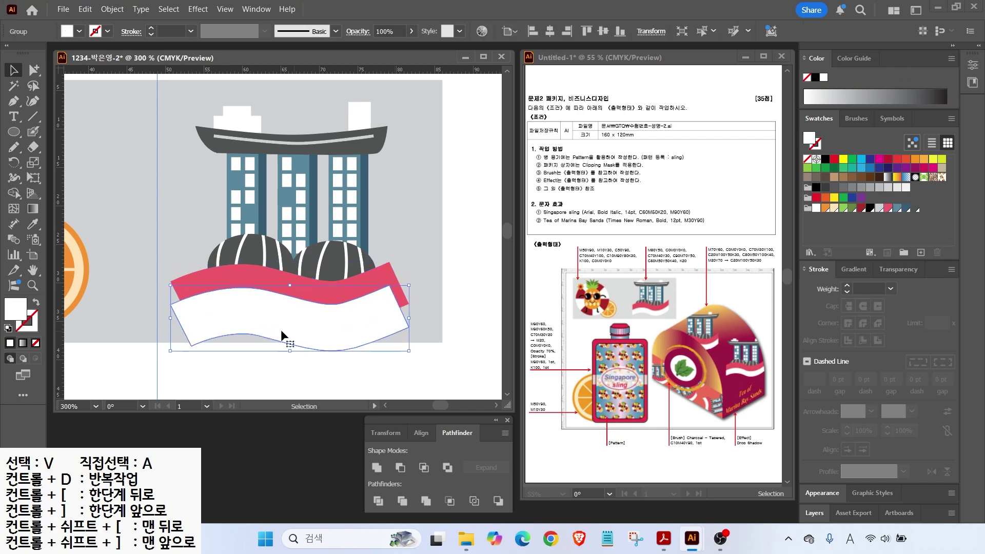
pyautogui.moveTo(13, 132); pyautogui.dragTo(49, 128)
pyautogui.moveTo(151, 259); pyautogui.dragTo(196, 361)
# Step: Fill the rectangle dark blue 2E3192, copy it over the right wave end, and Divide the waves
pyautogui.click(869, 158)
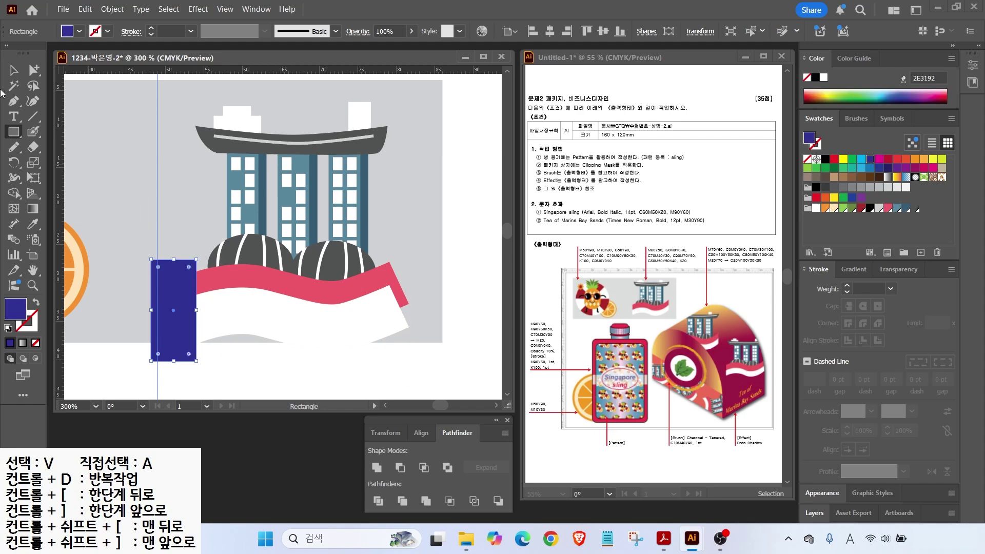
pyautogui.click(15, 72)
pyautogui.moveTo(174, 289); pyautogui.dragTo(406, 289)
pyautogui.moveTo(177, 239); pyautogui.dragTo(188, 262)
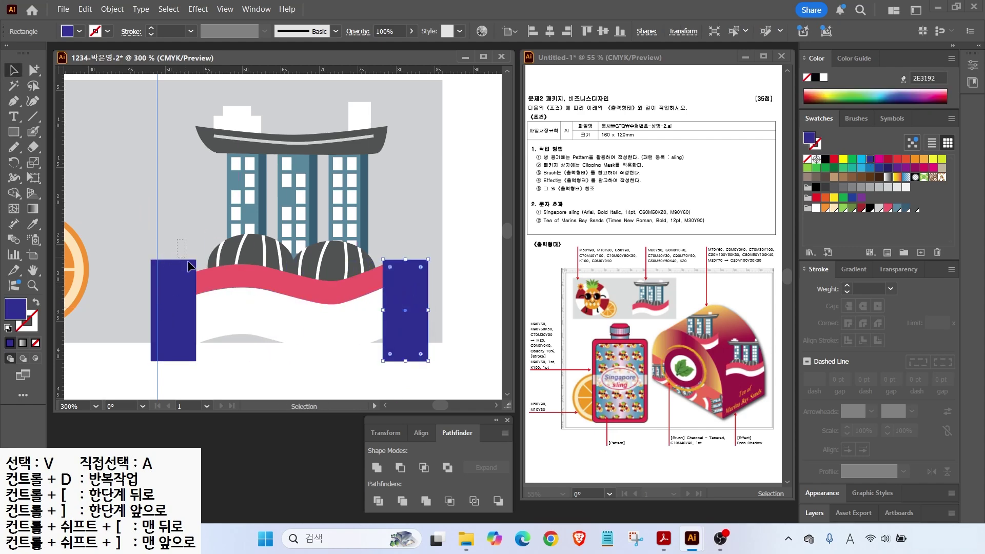
pyautogui.moveTo(196, 312); pyautogui.dragTo(196, 312)
pyautogui.keyDown('shift'); pyautogui.click(421, 292); pyautogui.keyUp('shift')
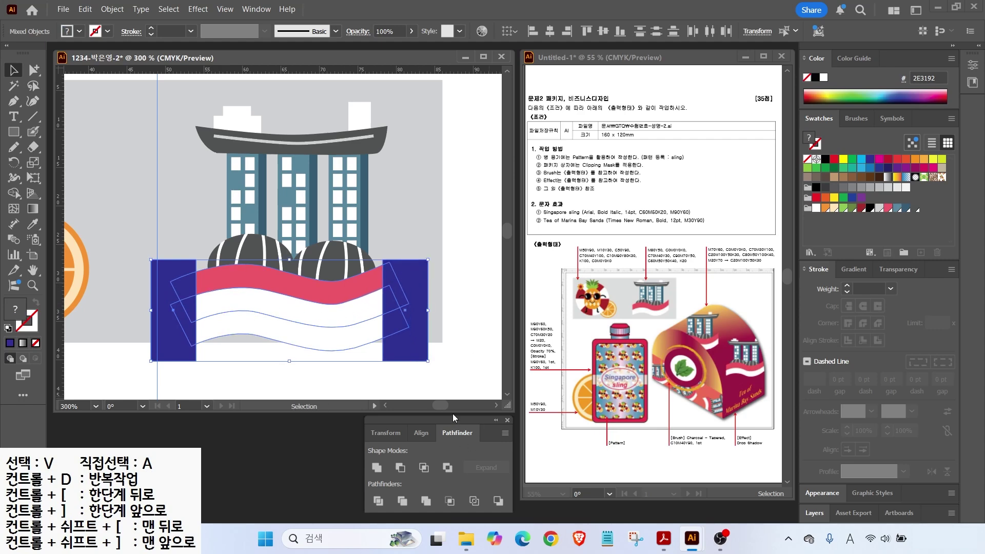
pyautogui.click(378, 500)
# Step: Delete the cut-off end pieces, then stretch the pink-and-white wave band wider and nudge it up
pyautogui.click(34, 70)
pyautogui.moveTo(124, 241); pyautogui.dragTo(177, 334)
pyautogui.press('Delete')
pyautogui.click(245, 270)
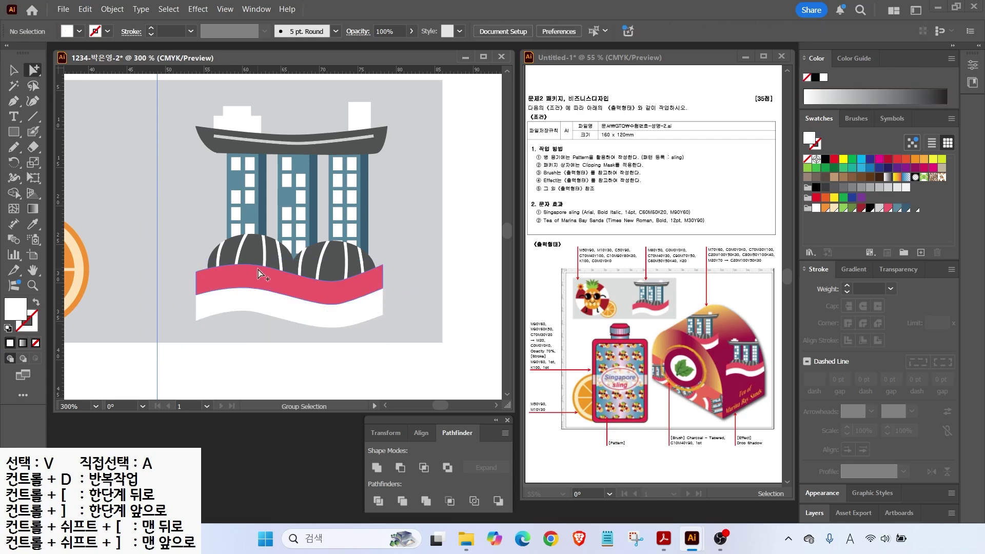
pyautogui.press('v')
pyautogui.click(377, 308)
pyautogui.moveTo(385, 297); pyautogui.dragTo(398, 296)
pyautogui.moveTo(196, 296); pyautogui.dragTo(185, 297)
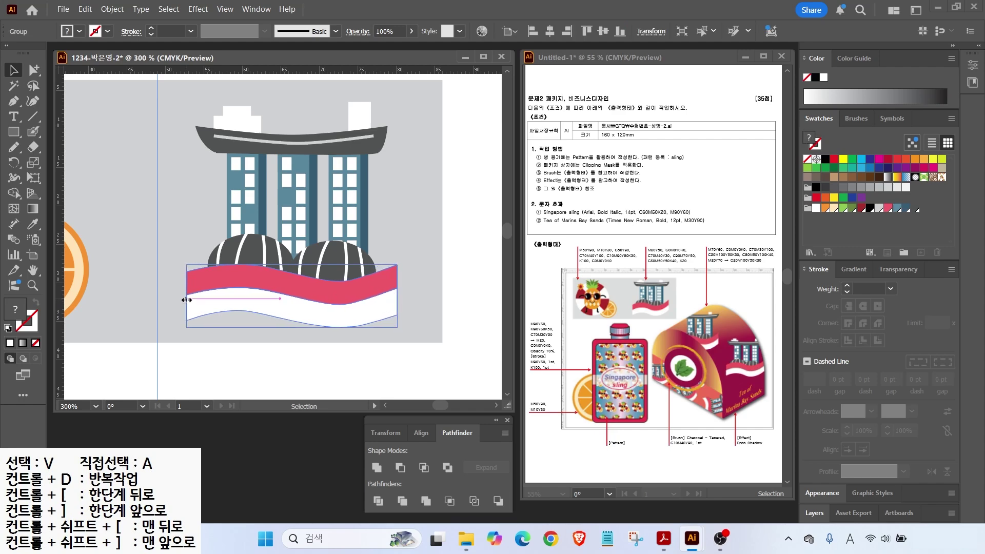
pyautogui.press('Up')
pyautogui.press('Up')
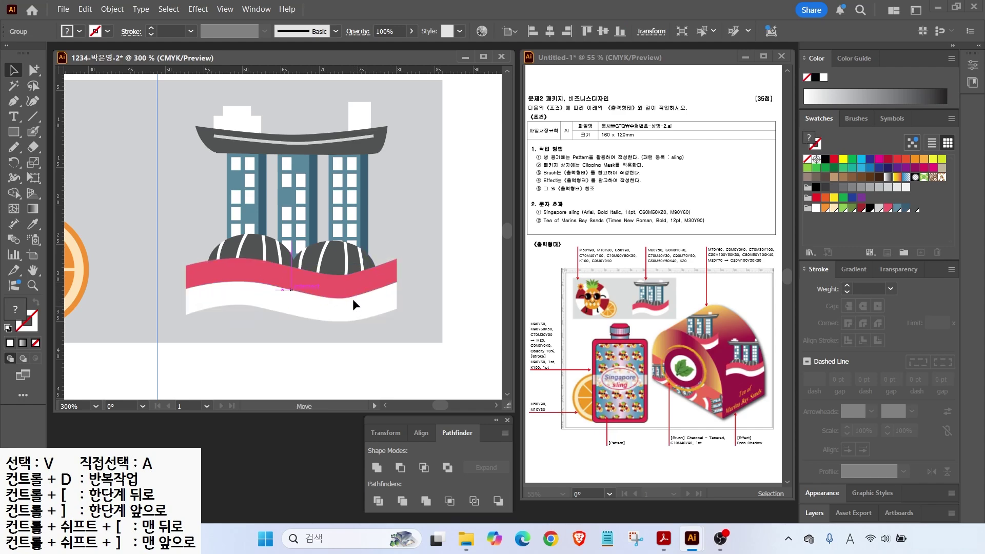
# Step: Enlarge the building artwork, shift it slightly up, and group the whole illustration
pyautogui.hotkey('ctrl', 'a')
pyautogui.moveTo(398, 323); pyautogui.dragTo(425, 339)
pyautogui.moveTo(380, 318)
pyautogui.mouseDown()
pyautogui.moveTo(373, 307)
pyautogui.moveTo(382, 307)
pyautogui.mouseUp()
pyautogui.doubleClick(33, 270)
pyautogui.click(14, 70)
pyautogui.click(326, 186)
pyautogui.moveTo(211, 83); pyautogui.dragTo(271, 150)
pyautogui.rightClick(271, 149)
pyautogui.click(309, 351)
pyautogui.click(468, 300)
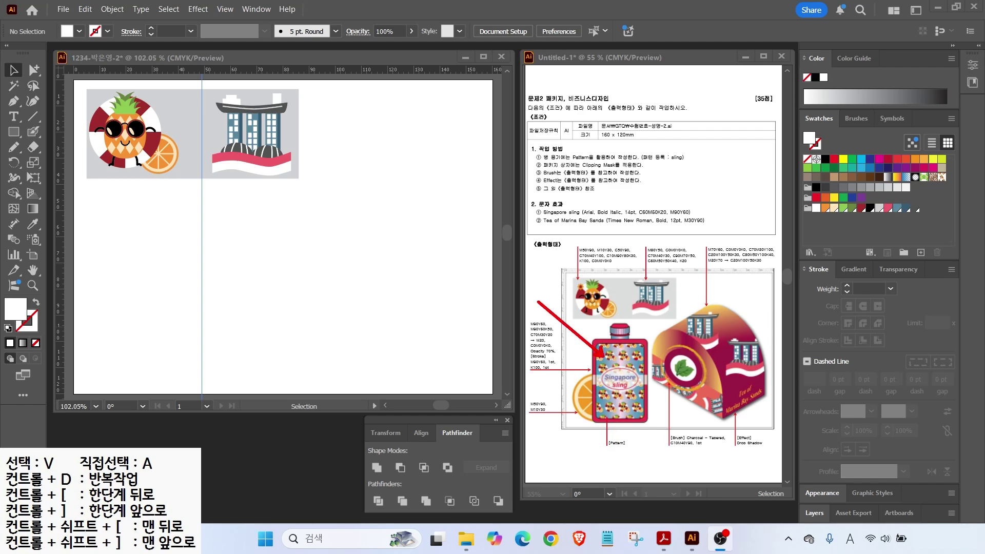
# Step: Clear the existing guides and place a new vertical and horizontal guide on the artboard
pyautogui.click(276, 310)
pyautogui.click(225, 9)
pyautogui.moveTo(246, 457)
pyautogui.click(443, 505)
pyautogui.moveTo(62, 277); pyautogui.dragTo(241, 297)
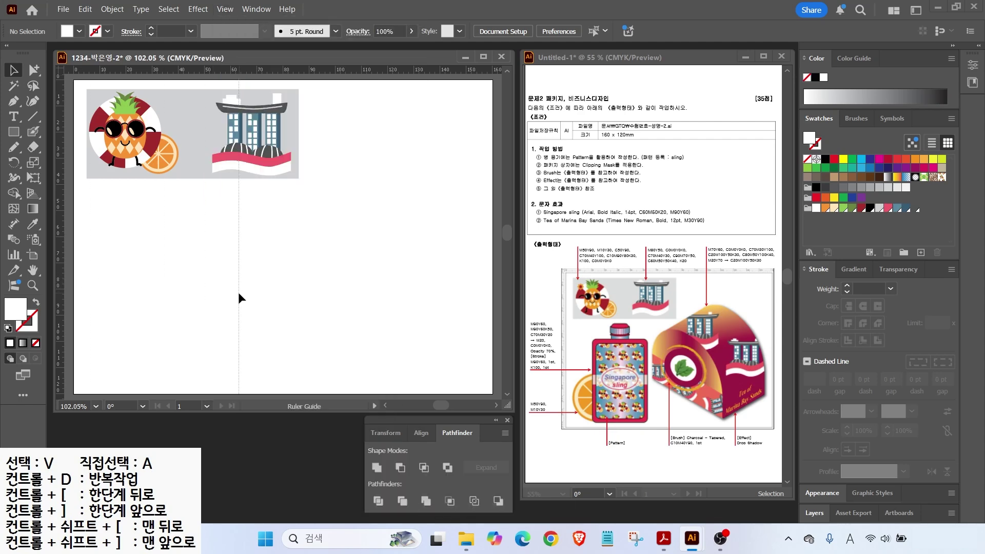
pyautogui.moveTo(158, 72); pyautogui.dragTo(147, 213)
# Step: Add new swatches pink C0 M90 Y60 K0 and dark red C0 M90 Y60 K50
pyautogui.click(915, 207)
pyautogui.click(921, 253)
pyautogui.doubleClick(464, 247)
pyautogui.write('0\t90\t60\t0')
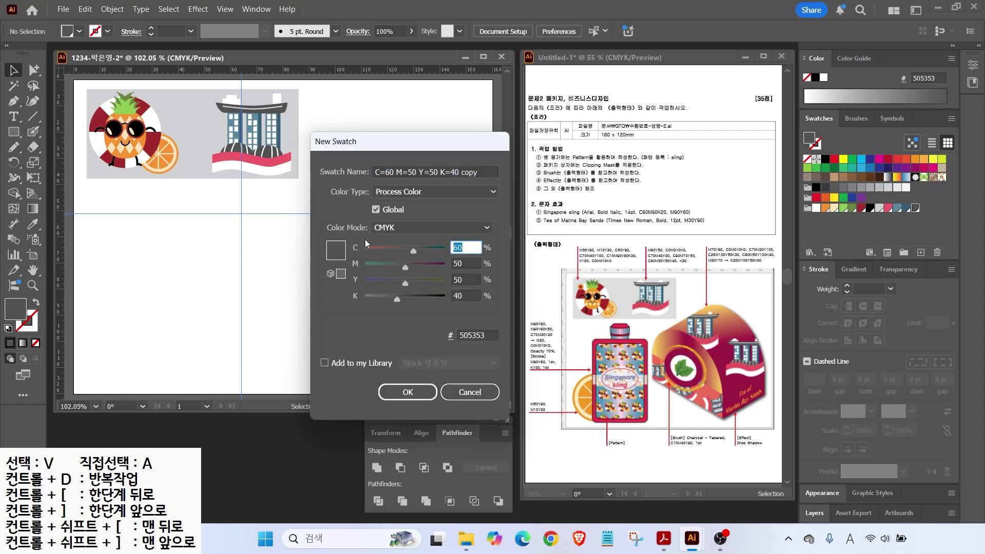
pyautogui.press('Return')
pyautogui.click(920, 253)
pyautogui.moveTo(468, 247); pyautogui.dragTo(245, 248)
pyautogui.write('0\t90\t60\t50')
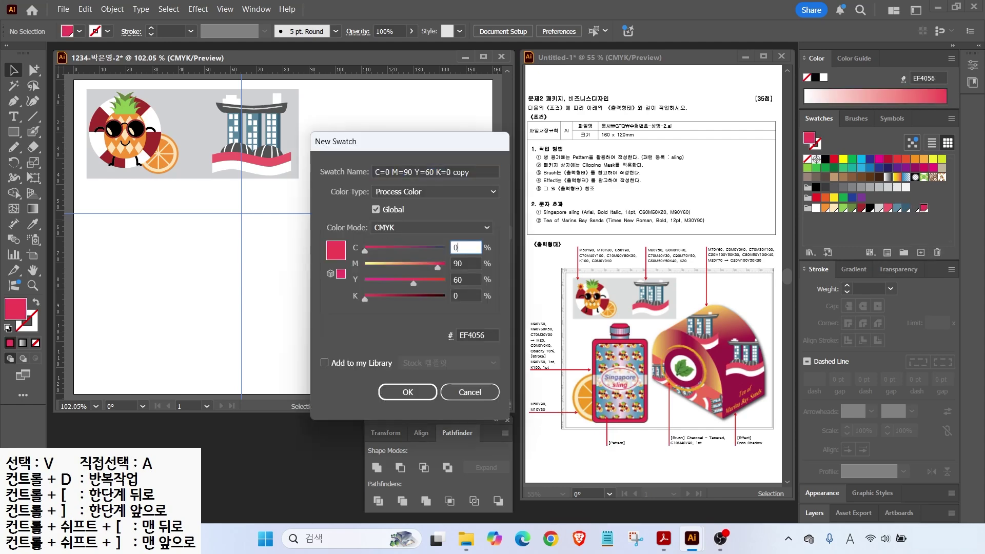
pyautogui.press('Return')
# Step: Start another new swatch, entering 0 among its CMYK values
pyautogui.click(920, 252)
pyautogui.click(469, 247)
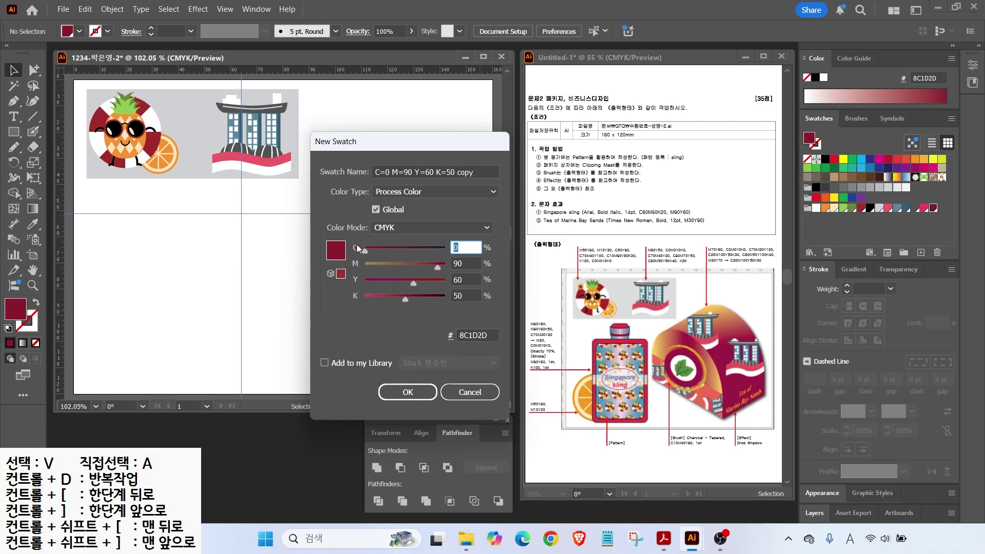
pyautogui.press('Tab')
pyautogui.press('Tab')
pyautogui.press('Tab')
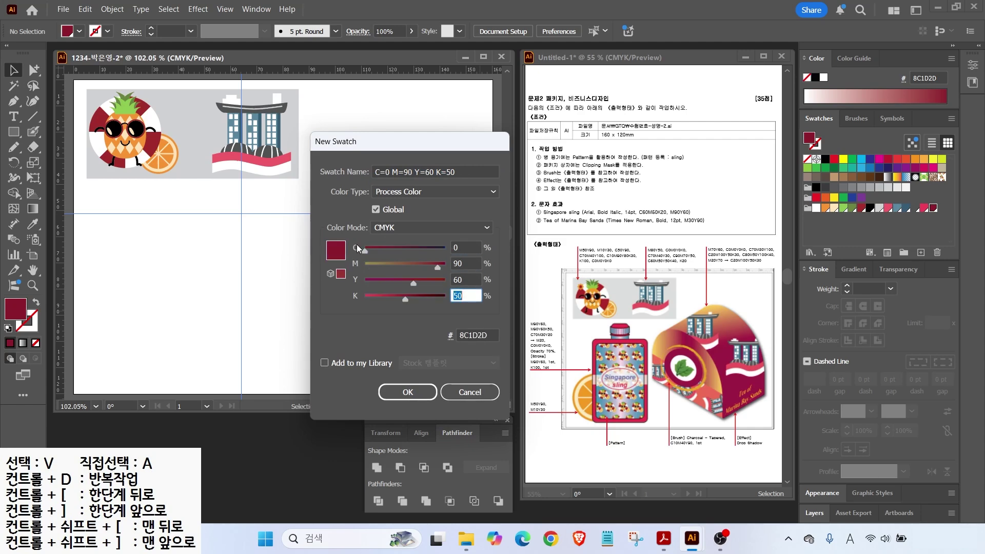
pyautogui.write('0')
pyautogui.press('Tab')
pyautogui.press('Return')
# Step: Apply the default white-to-black gradient to the fill
pyautogui.moveTo(528, 330); pyautogui.dragTo(561, 349)
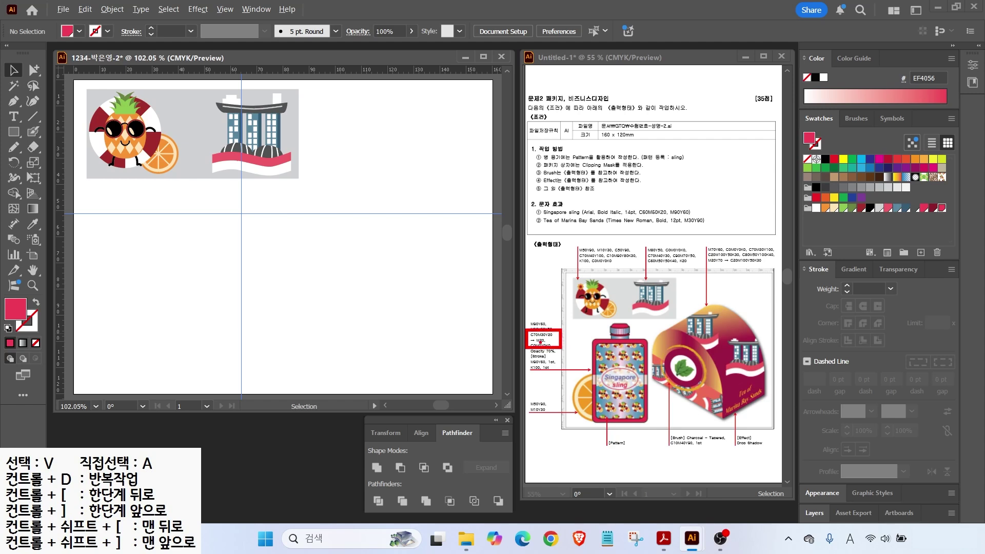
pyautogui.moveTo(824, 253); pyautogui.dragTo(880, 280)
pyautogui.click(854, 270)
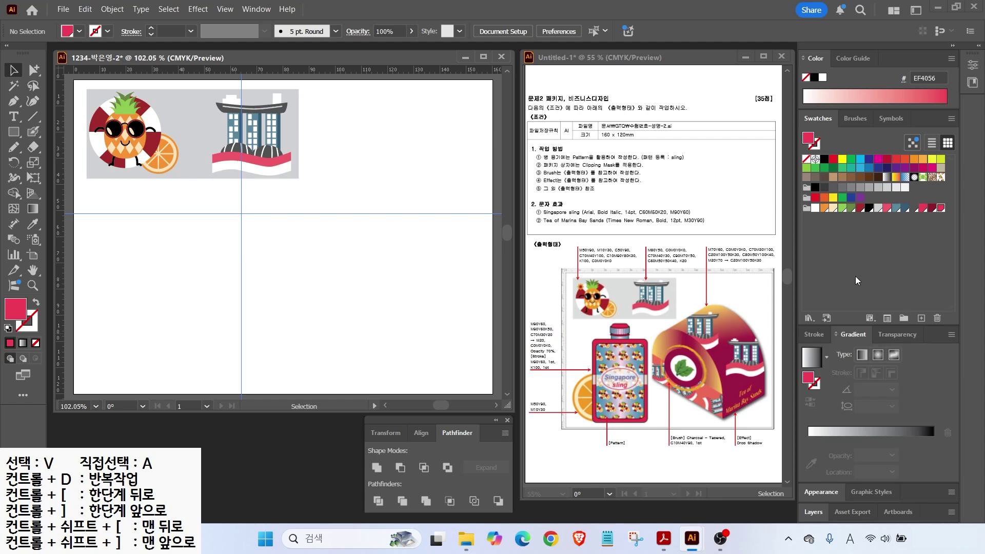
pyautogui.click(811, 361)
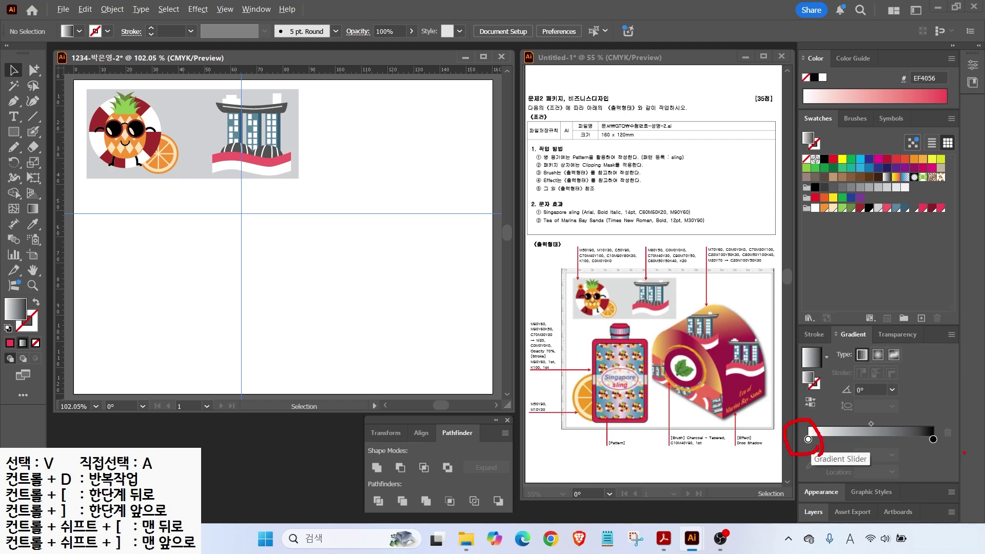
pyautogui.moveTo(950, 455); pyautogui.dragTo(938, 411)
pyautogui.press('Escape')
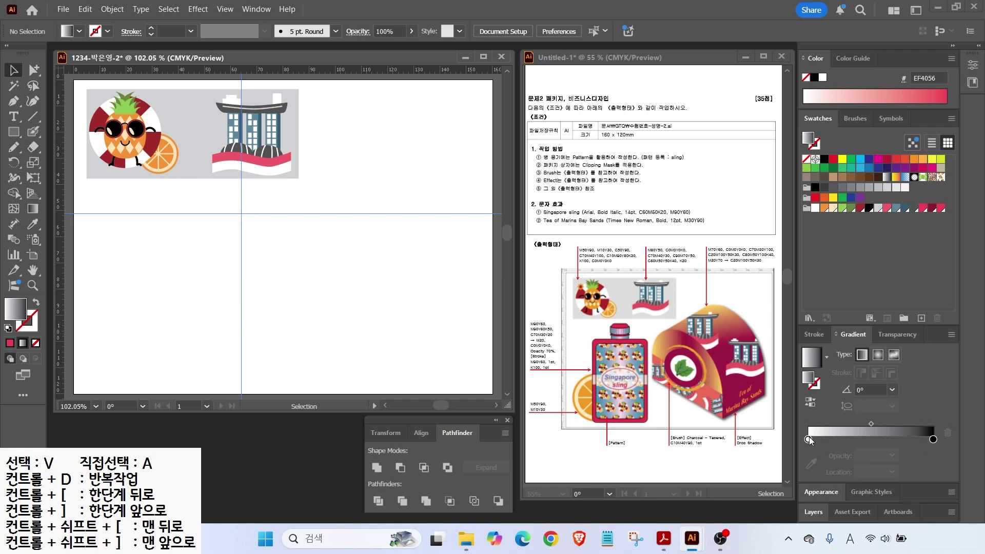
# Step: Switch the left gradient stop to CMYK and set it to steel blue C70 M30 Y20
pyautogui.doubleClick(808, 439)
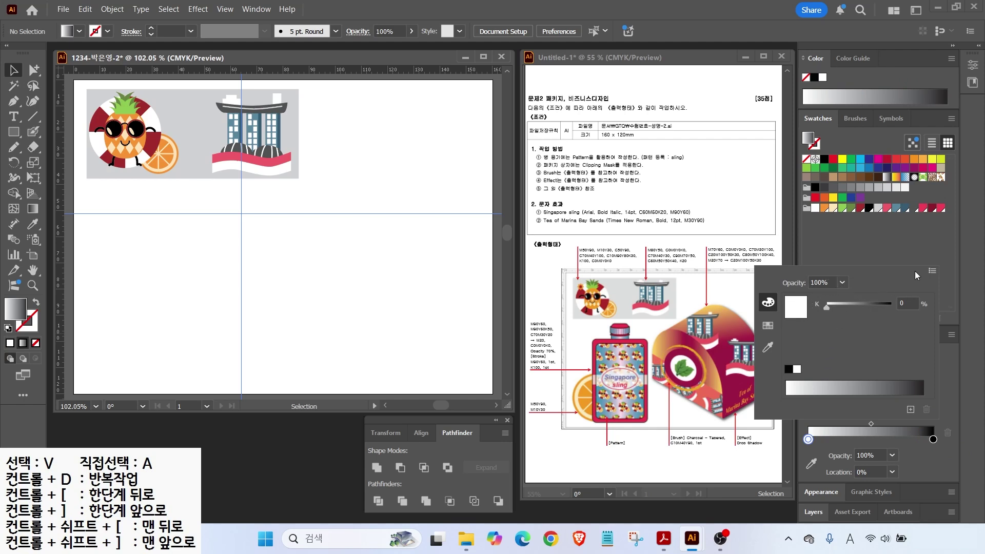
pyautogui.click(932, 271)
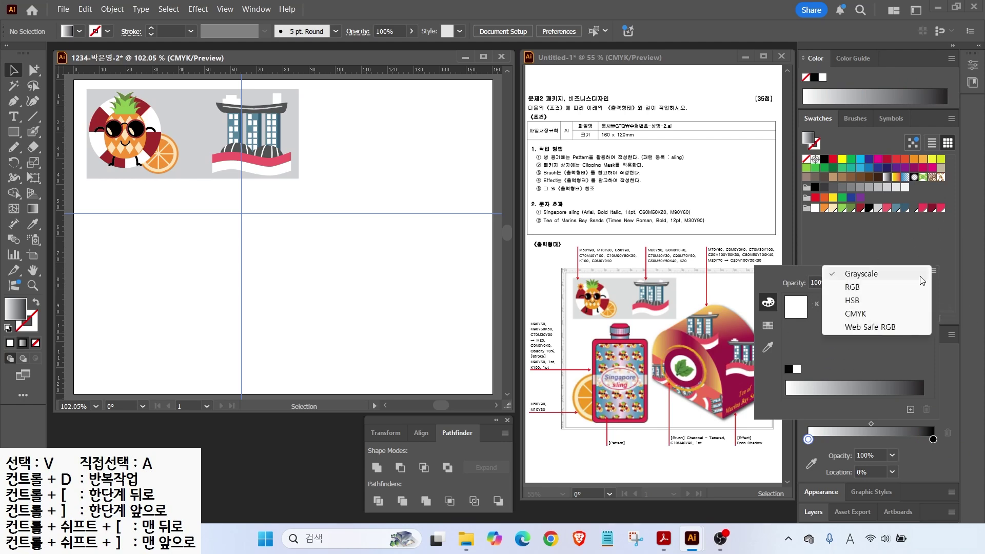
pyautogui.click(865, 314)
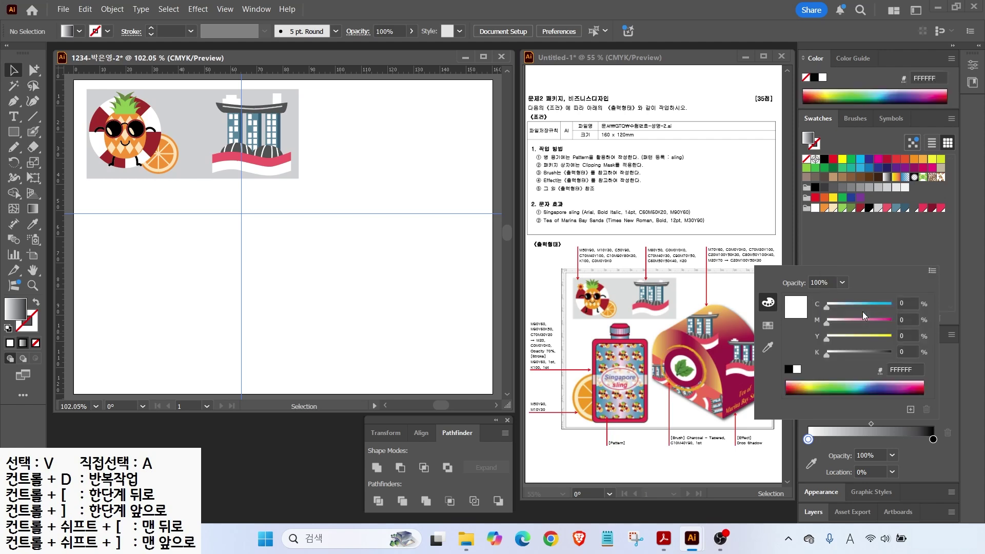
pyautogui.click(912, 303)
pyautogui.click(788, 369)
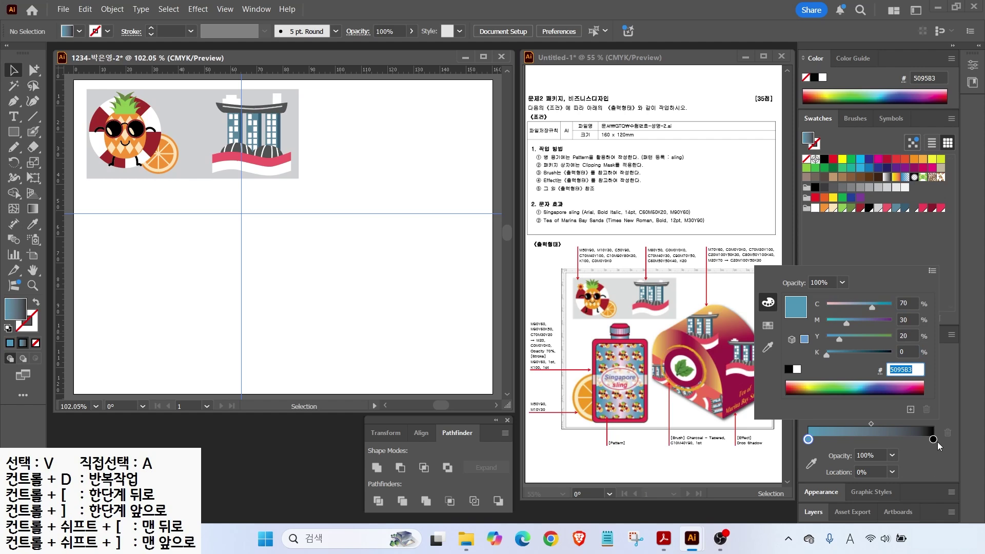
# Step: Recolour the right gradient stop pale pink, with magenta 20 and black cleared
pyautogui.press('Tab')
pyautogui.press('Tab')
pyautogui.press('Tab')
pyautogui.write('2')
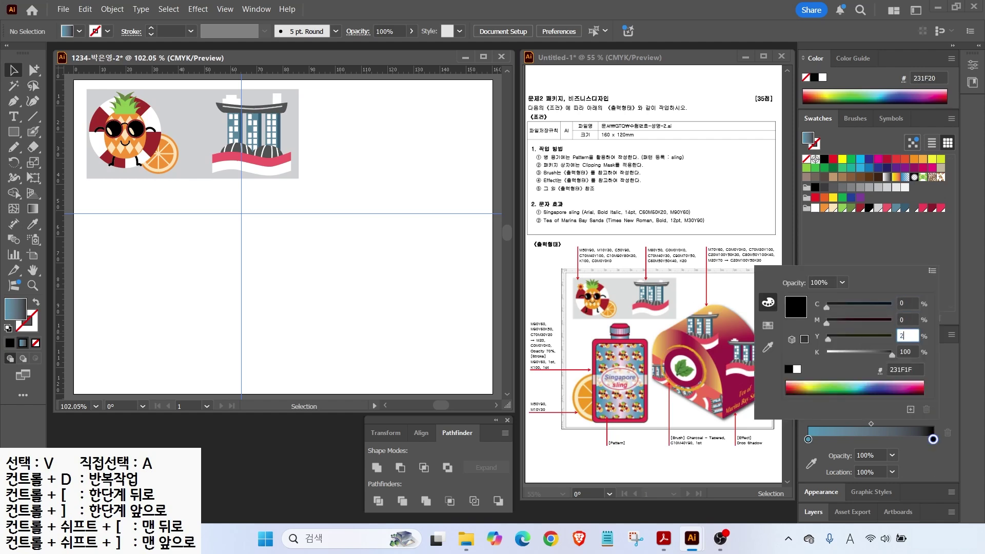
pyautogui.click(903, 317)
pyautogui.write('20')
pyautogui.press('Tab')
pyautogui.press('Tab')
pyautogui.write('0')
pyautogui.press('Tab')
pyautogui.press('Return')
pyautogui.click(14, 132)
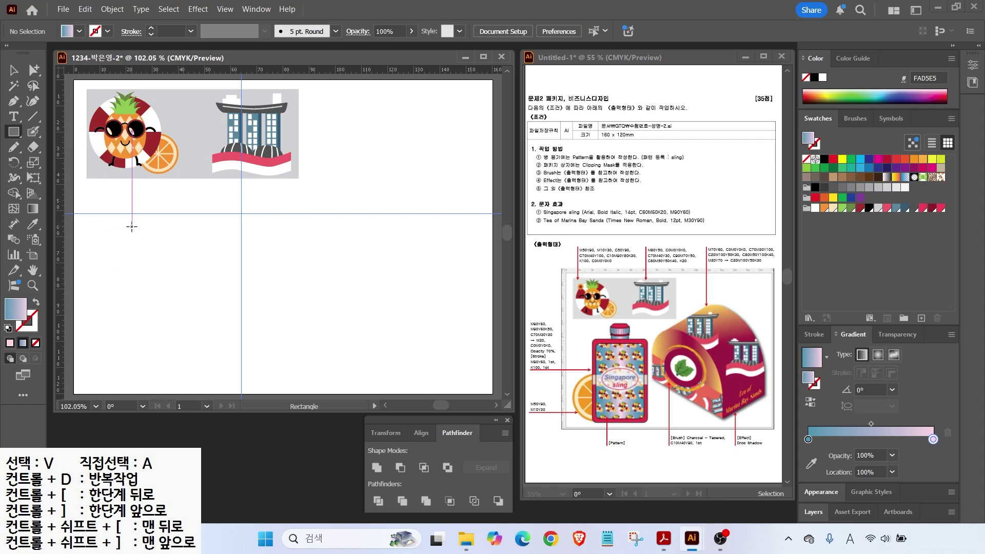
# Step: Draw a trial rectangle from the guide intersection, round its corners, then delete it
pyautogui.moveTo(126, 214); pyautogui.dragTo(241, 366)
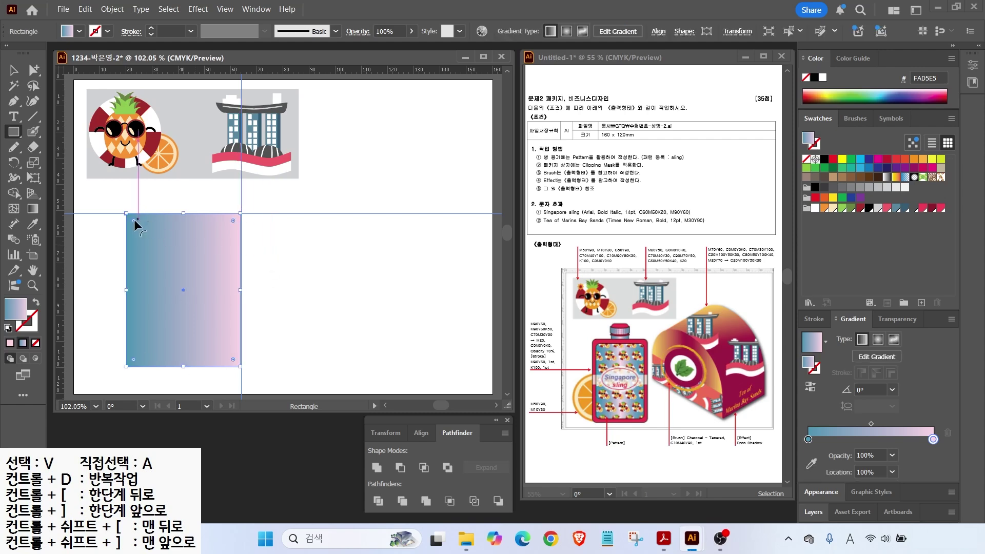
pyautogui.moveTo(134, 221); pyautogui.dragTo(136, 229)
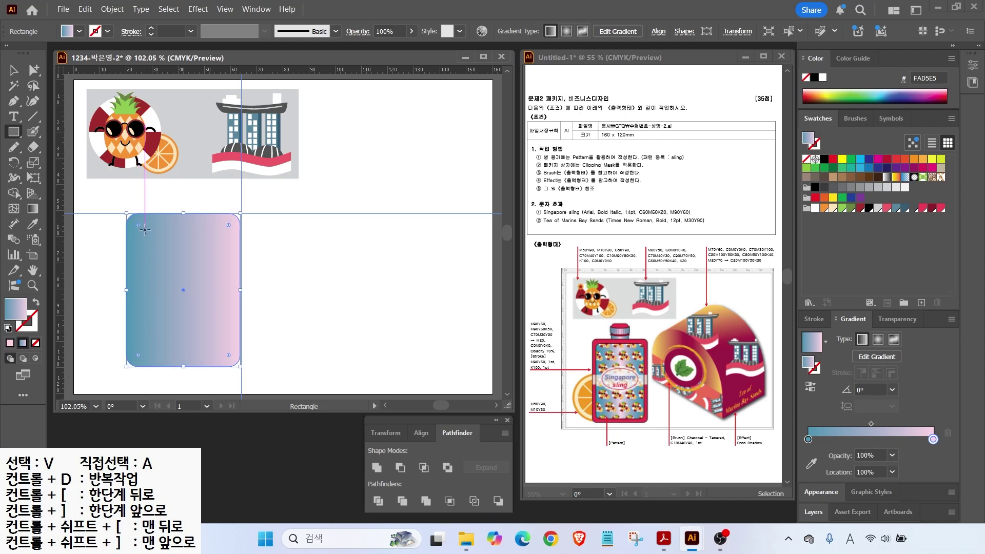
pyautogui.press('v')
pyautogui.press('Delete')
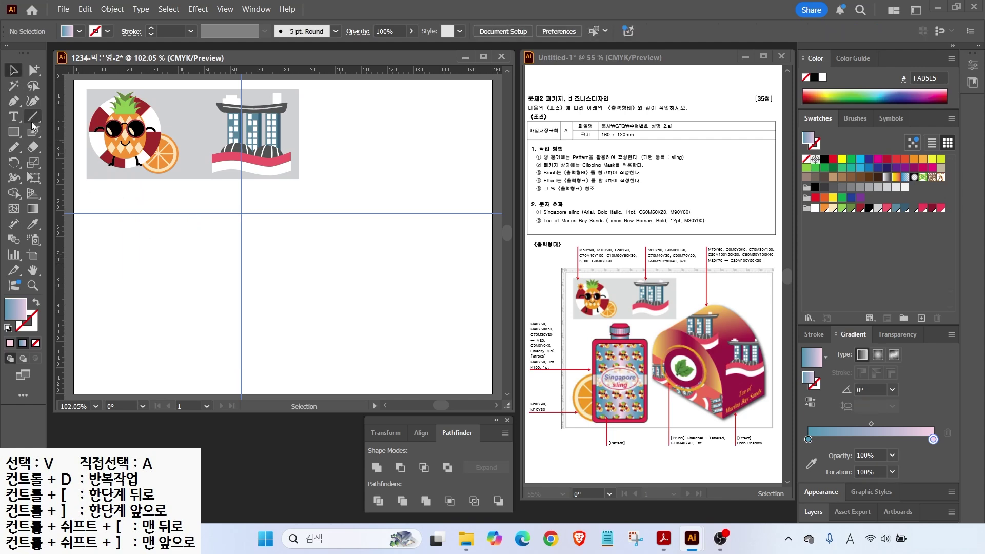
# Step: Draw a rounded rectangle bottle body filled crimson with a black outline
pyautogui.click(14, 131)
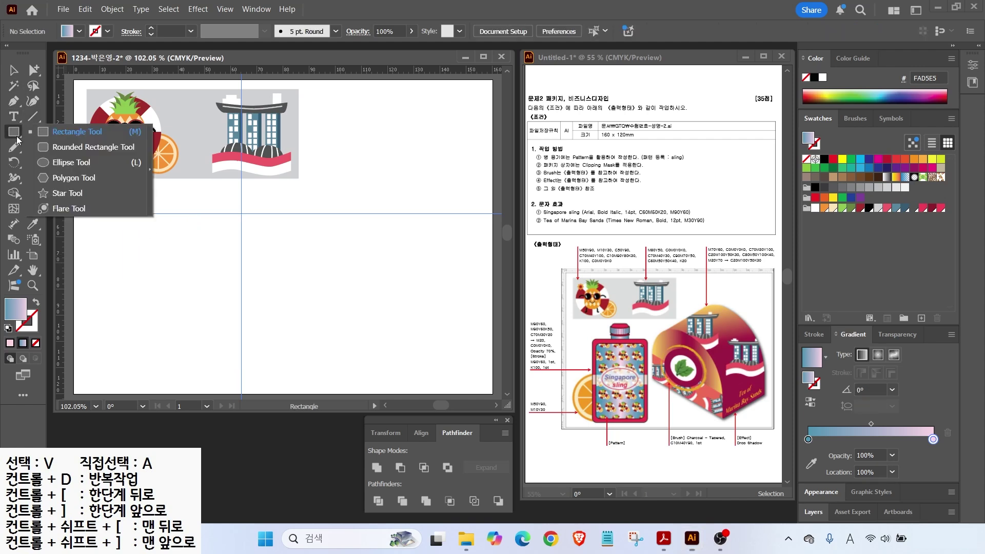
pyautogui.click(54, 148)
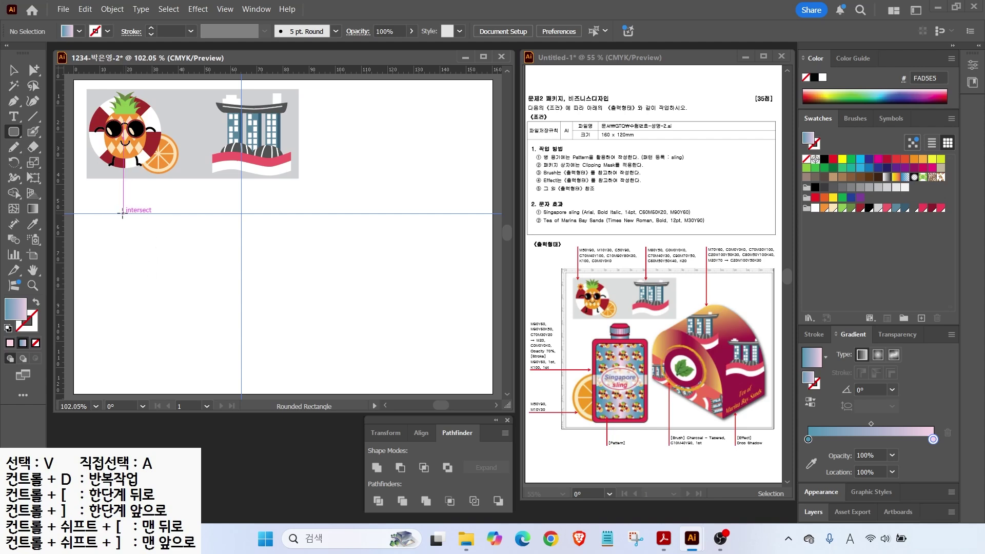
pyautogui.moveTo(122, 214); pyautogui.dragTo(240, 378)
pyautogui.press('Up')
pyautogui.press('Up')
pyautogui.press('Up')
pyautogui.press('Up')
pyautogui.press('Up')
pyautogui.press('Up')
pyautogui.press('Up')
pyautogui.press('Up')
pyautogui.click(940, 208)
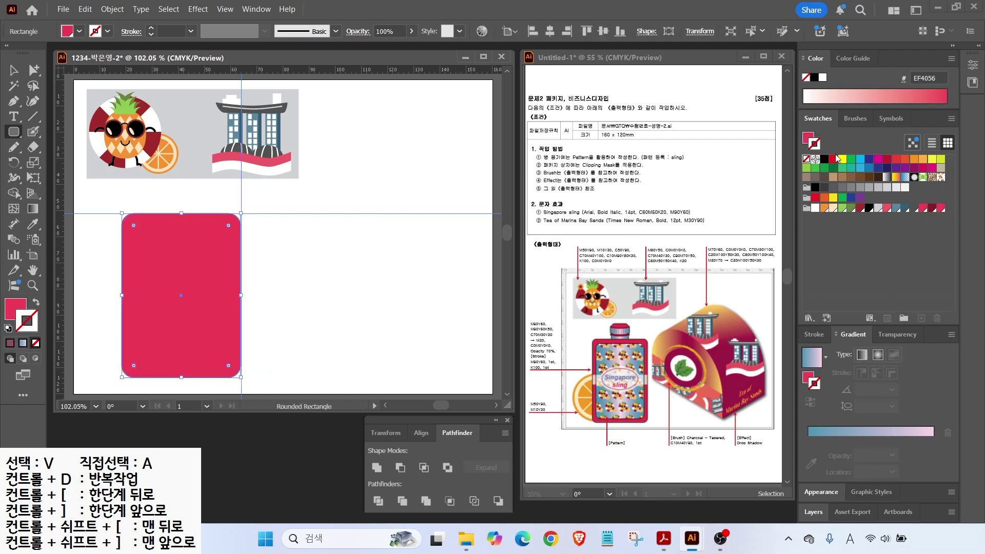
pyautogui.click(824, 159)
pyautogui.click(14, 70)
pyautogui.click(323, 291)
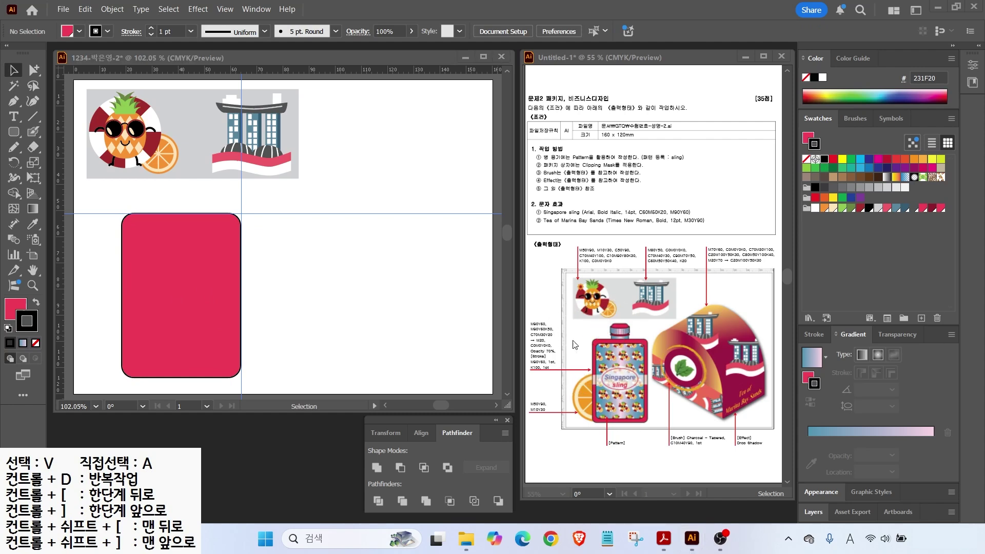
# Step: Draw a smaller inner rounded rectangle filled with the blue-to-pink gradient
pyautogui.click(15, 132)
pyautogui.moveTo(128, 225)
pyautogui.mouseDown()
pyautogui.moveTo(208, 312)
pyautogui.moveTo(232, 368)
pyautogui.mouseUp()
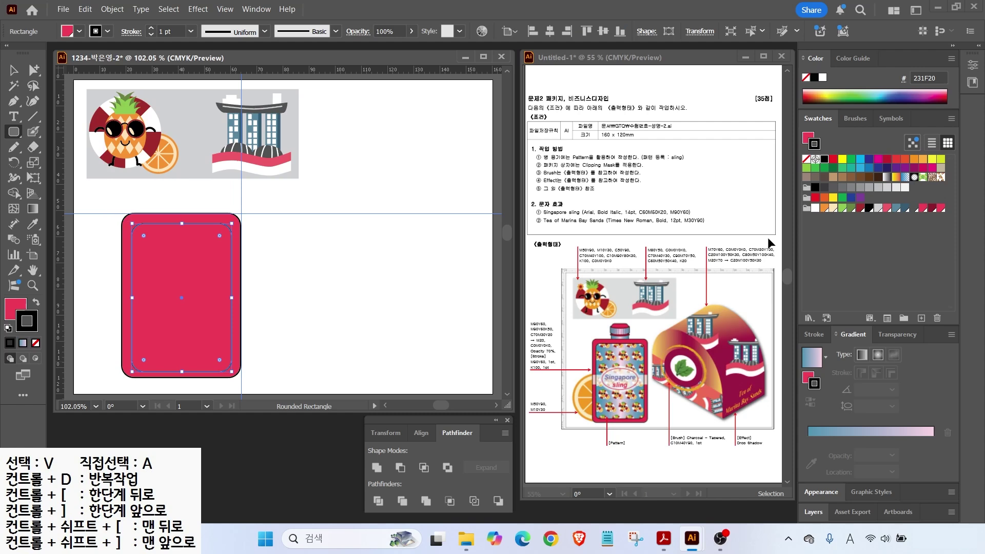
pyautogui.click(810, 362)
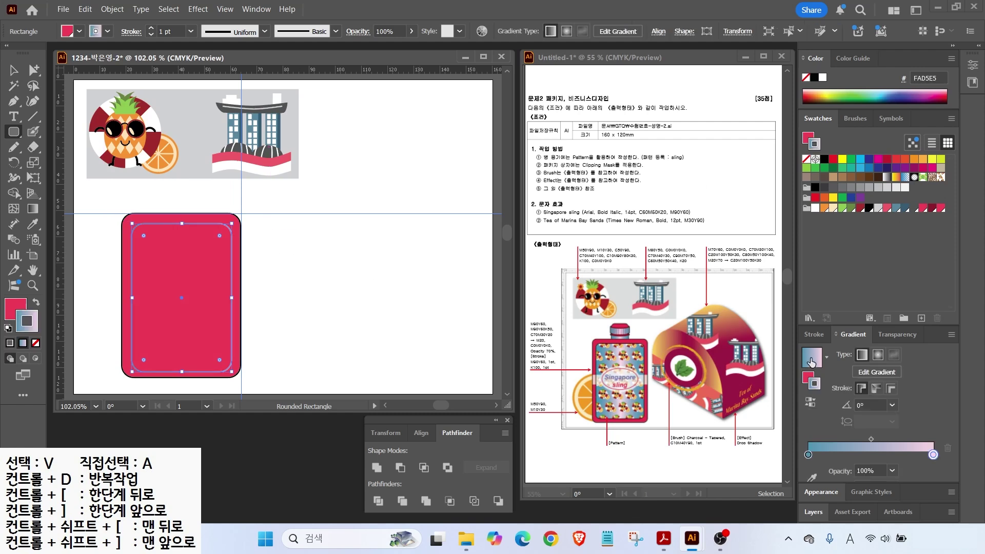
pyautogui.hotkey('ctrl', 'z')
pyautogui.click(16, 309)
pyautogui.click(22, 343)
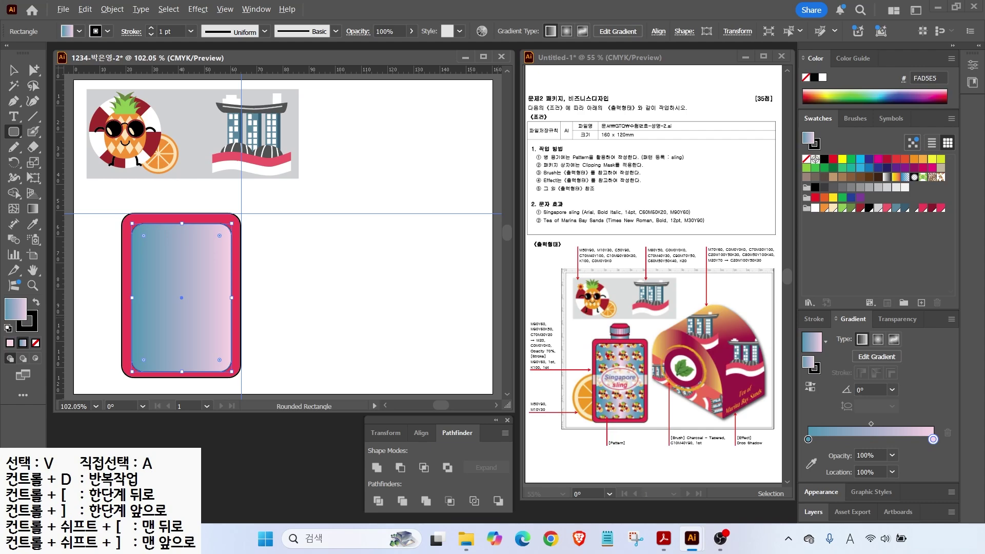
pyautogui.moveTo(623, 348)
pyautogui.mouseDown()
pyautogui.moveTo(639, 329)
pyautogui.moveTo(580, 335)
pyautogui.mouseUp()
# Step: Move the pink stop to the middle and copy the blue stop to the right end
pyautogui.press('Escape')
pyautogui.moveTo(807, 443); pyautogui.dragTo(784, 475)
pyautogui.moveTo(932, 447)
pyautogui.mouseDown()
pyautogui.moveTo(950, 477)
pyautogui.moveTo(934, 440)
pyautogui.mouseUp()
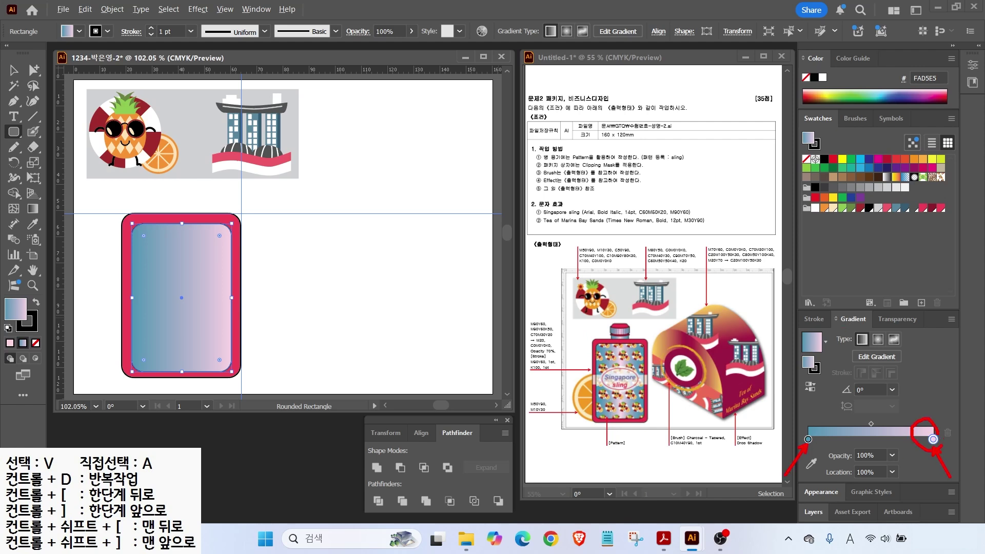
pyautogui.press('Escape')
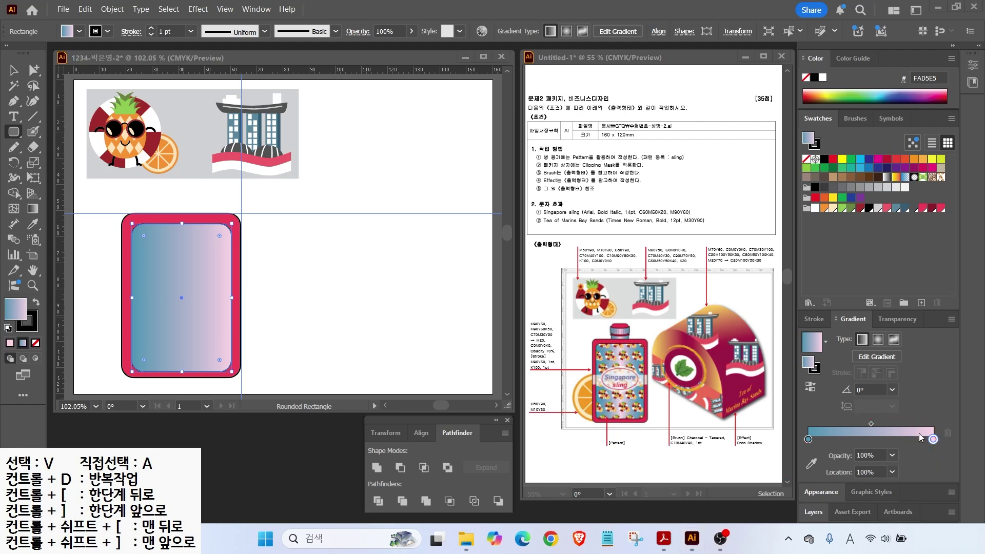
pyautogui.moveTo(932, 439)
pyautogui.mouseDown()
pyautogui.moveTo(862, 440)
pyautogui.moveTo(869, 443)
pyautogui.mouseUp()
pyautogui.press('ctrl')
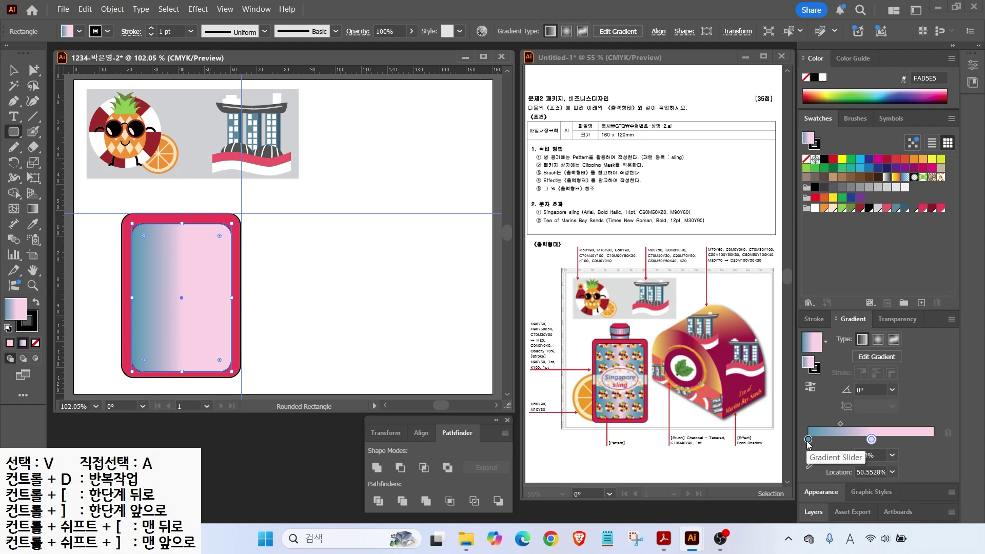
pyautogui.moveTo(808, 439); pyautogui.dragTo(933, 439)
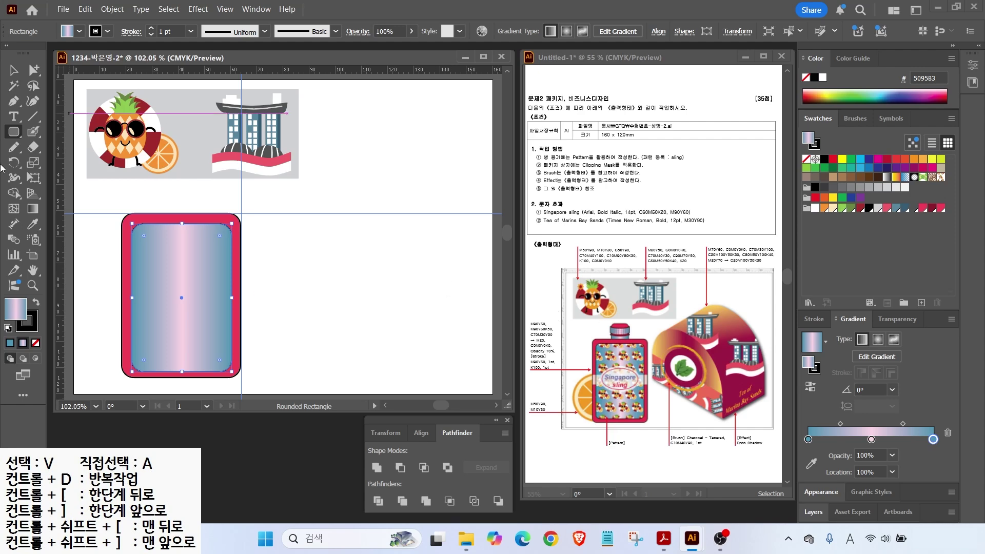
# Step: Draw a small gradient neck rectangle above the bottle body
pyautogui.press('v')
pyautogui.click(283, 291)
pyautogui.click(208, 292)
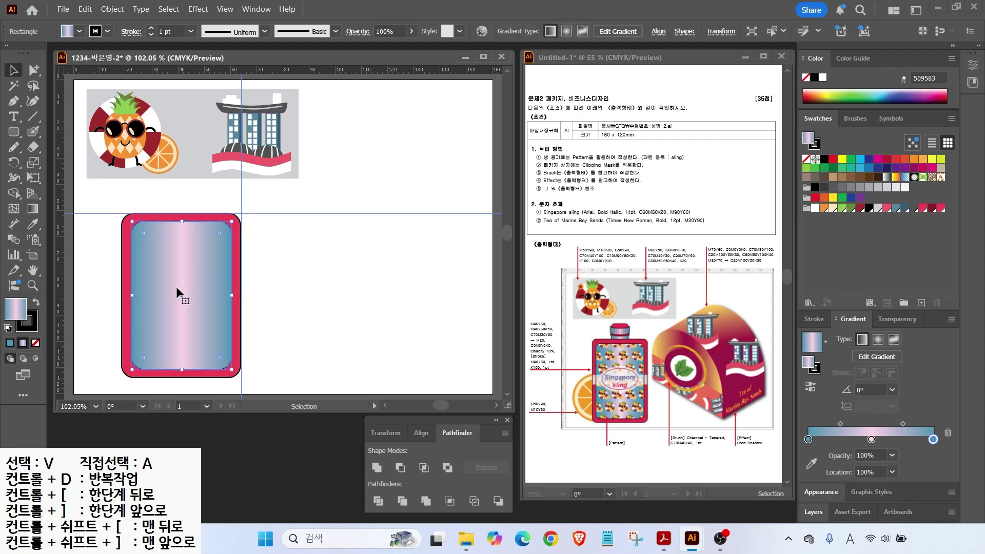
pyautogui.click(303, 261)
pyautogui.moveTo(14, 131)
pyautogui.mouseDown()
pyautogui.moveTo(58, 145)
pyautogui.moveTo(77, 132)
pyautogui.mouseUp()
pyautogui.moveTo(164, 204); pyautogui.dragTo(199, 215)
# Step: Draw a flat ellipse above the neck and a rectangle joining it to the lower ellipse
pyautogui.press('v')
pyautogui.scroll(2, 146, 187)
pyautogui.keyDown('shift'); pyautogui.click(219, 279); pyautogui.keyUp('shift')
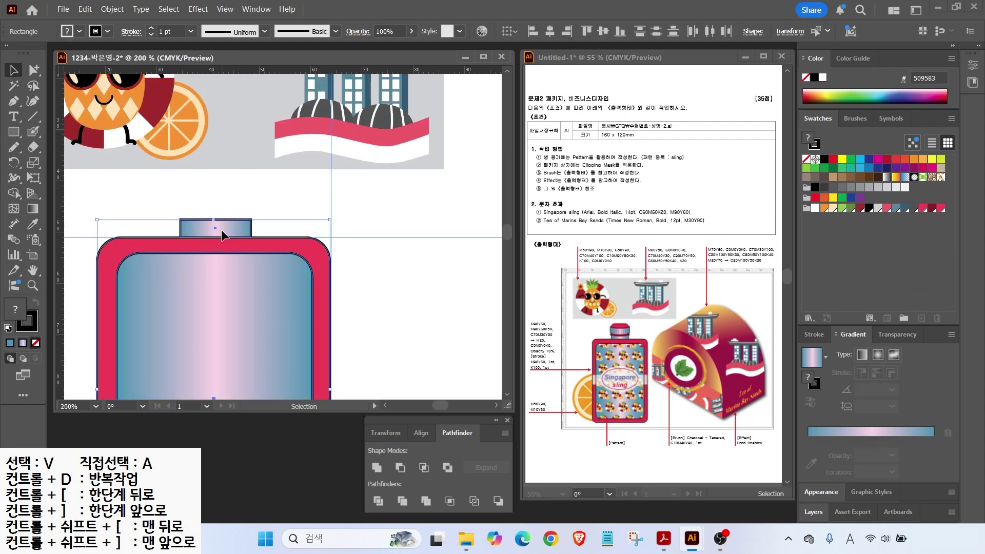
pyautogui.click(174, 205)
pyautogui.press('l')
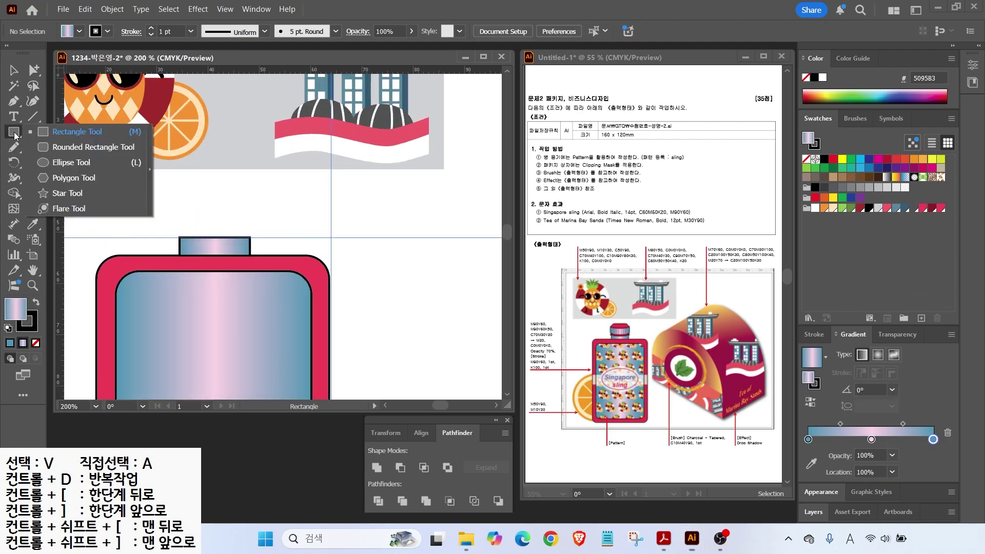
pyautogui.moveTo(161, 179); pyautogui.dragTo(241, 218)
pyautogui.press('v')
pyautogui.click(254, 197)
pyautogui.press('m')
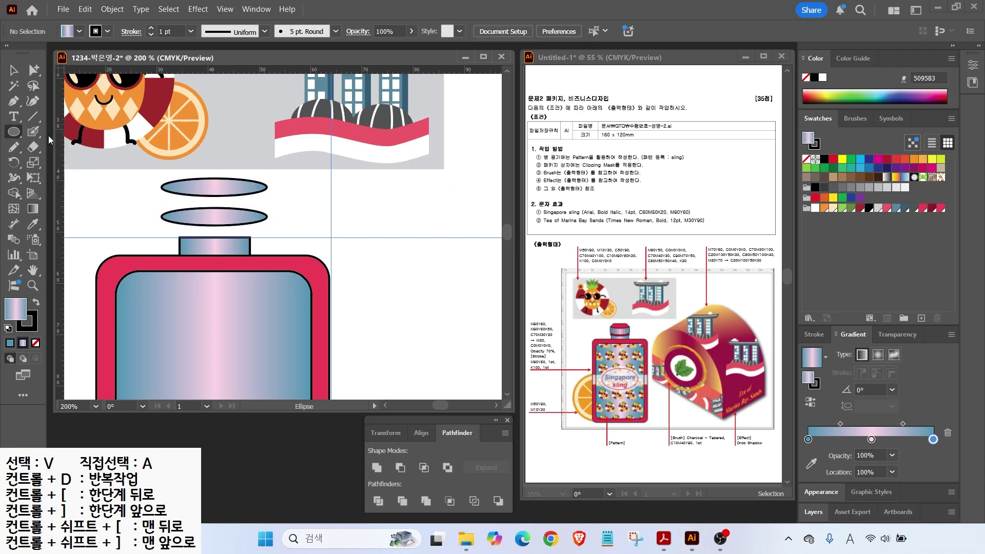
pyautogui.moveTo(160, 188); pyautogui.dragTo(268, 217)
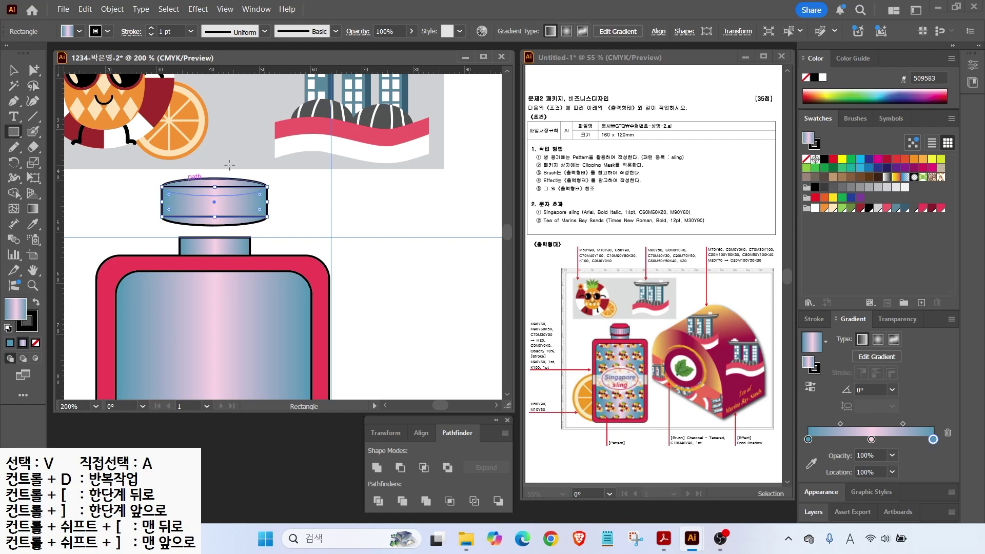
# Step: Unite the rectangle with the lower ellipse and fill the top ellipse dark red
pyautogui.press('v')
pyautogui.moveTo(172, 210); pyautogui.dragTo(174, 209)
pyautogui.click(376, 468)
pyautogui.click(225, 182)
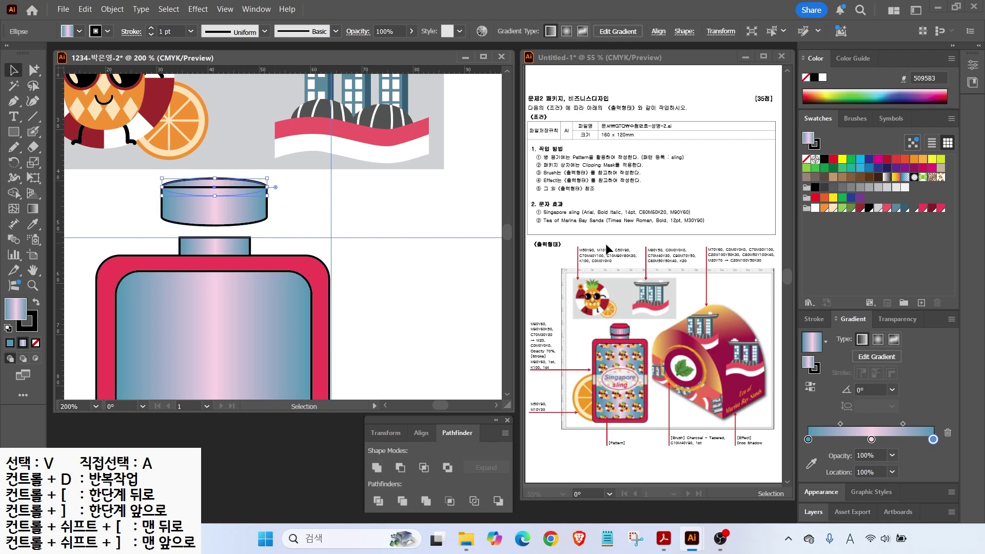
pyautogui.click(932, 209)
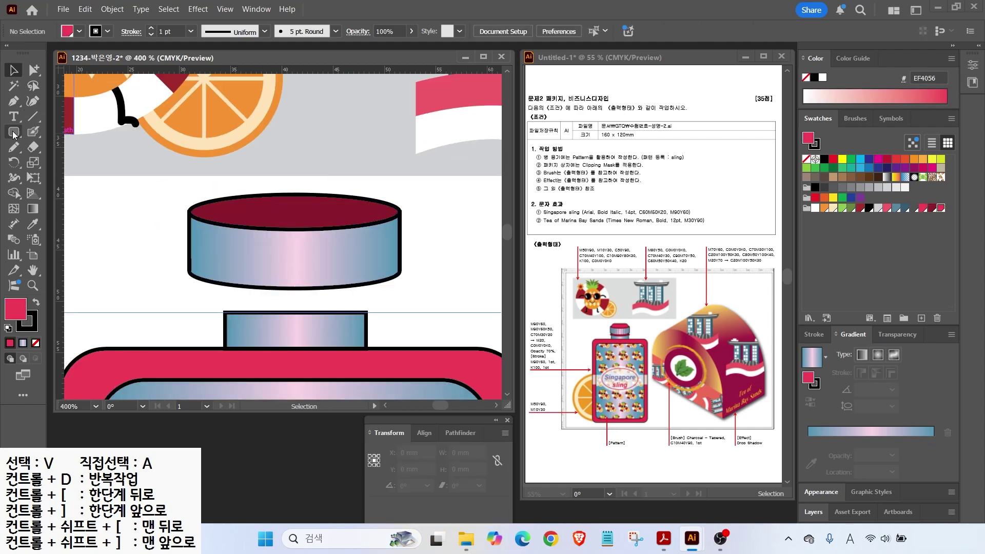
pyautogui.click(14, 133)
# Step: Draw a rectangle across the cap and Minus Front it from the rounded shape to form the dome
pyautogui.moveTo(210, 175)
pyautogui.mouseDown()
pyautogui.moveTo(394, 227)
pyautogui.moveTo(380, 250)
pyautogui.mouseUp()
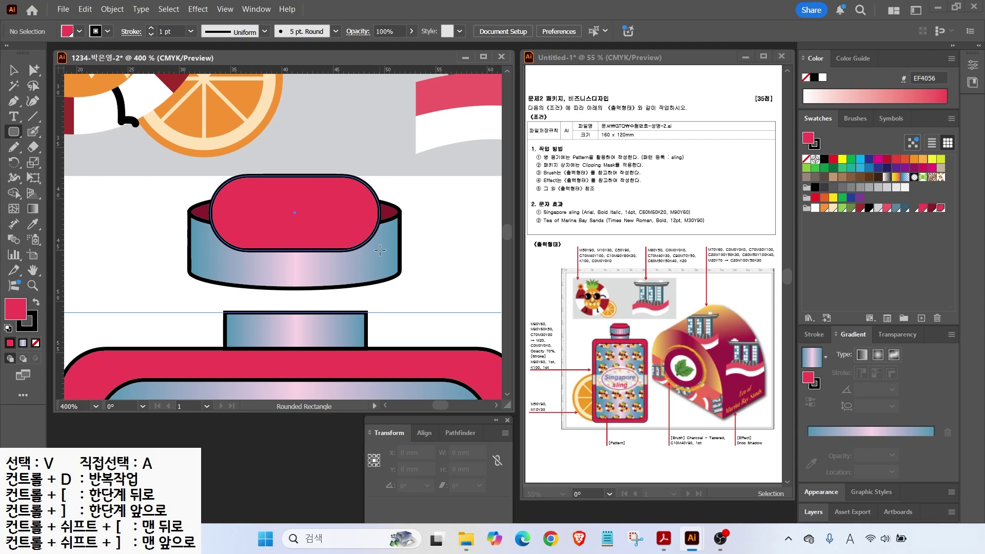
pyautogui.moveTo(14, 132); pyautogui.dragTo(56, 132)
pyautogui.moveTo(188, 209); pyautogui.dragTo(405, 264)
pyautogui.press('v')
pyautogui.click(456, 432)
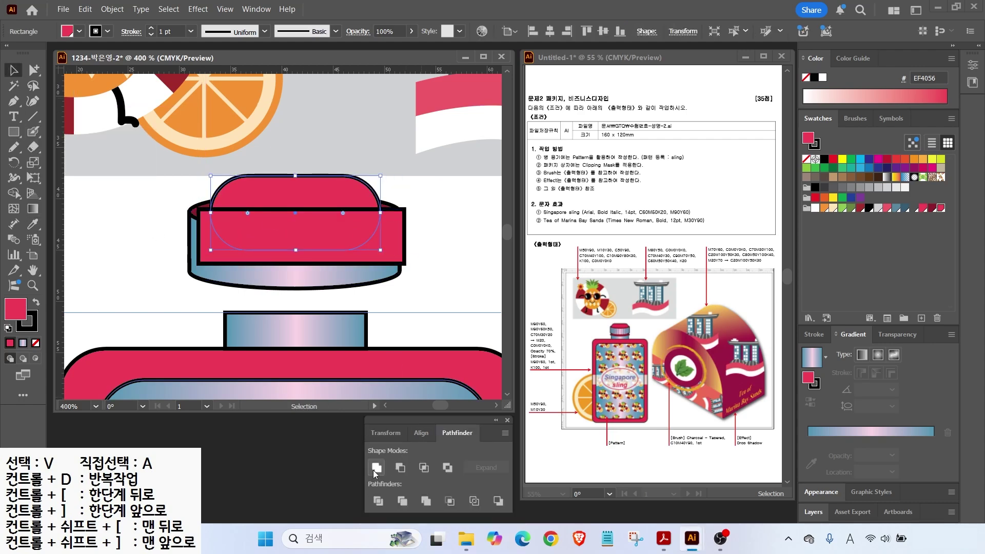
pyautogui.click(400, 468)
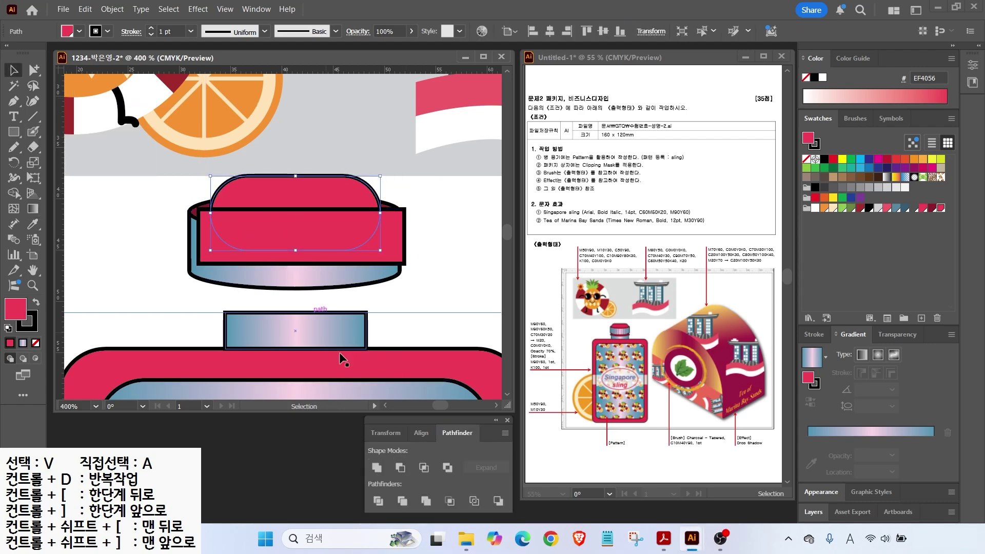
pyautogui.keyDown('shift'); pyautogui.click(251, 220); pyautogui.keyUp('shift')
# Step: Offset the dark red rim ellipse by -0.5 mm
pyautogui.click(400, 468)
pyautogui.click(328, 220)
pyautogui.click(114, 9)
pyautogui.moveTo(131, 355)
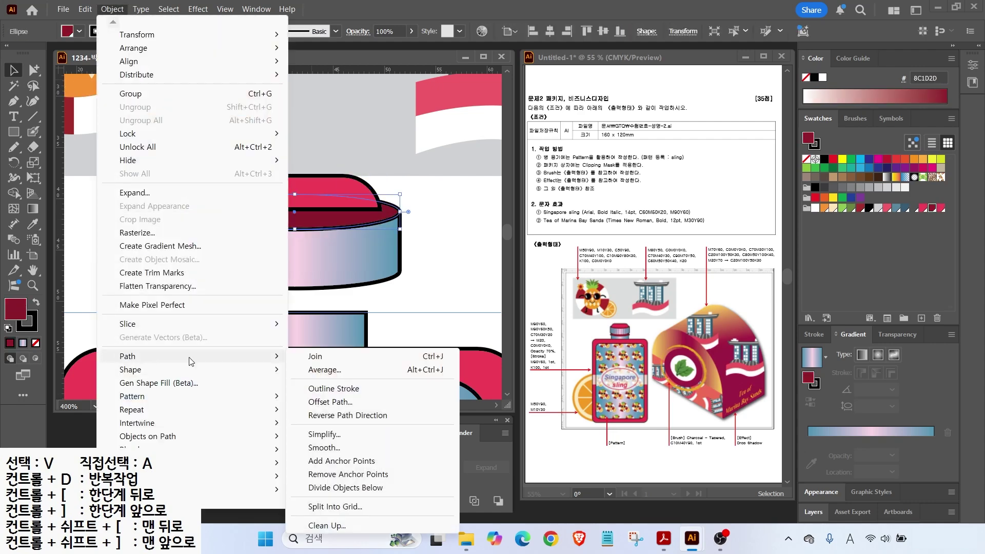
pyautogui.click(330, 401)
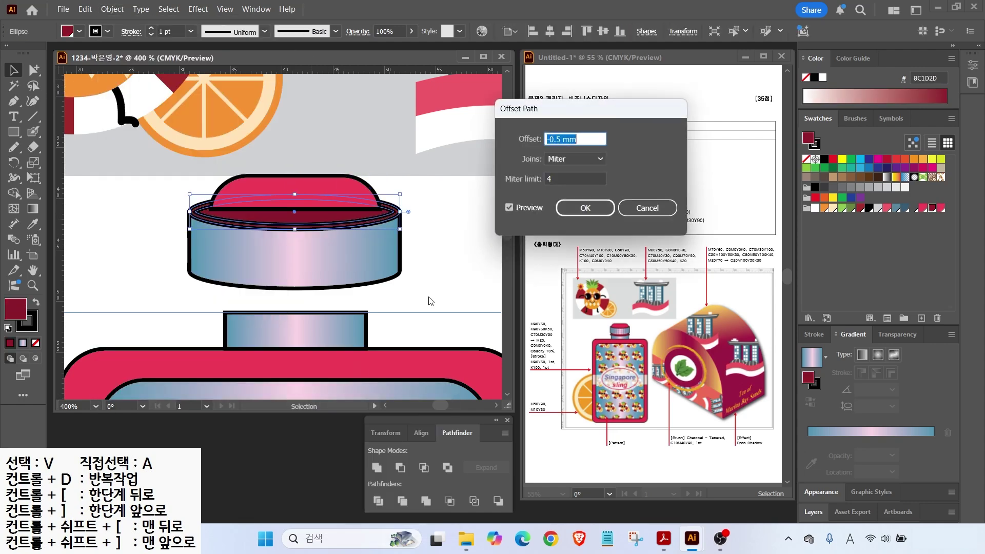
pyautogui.click(575, 207)
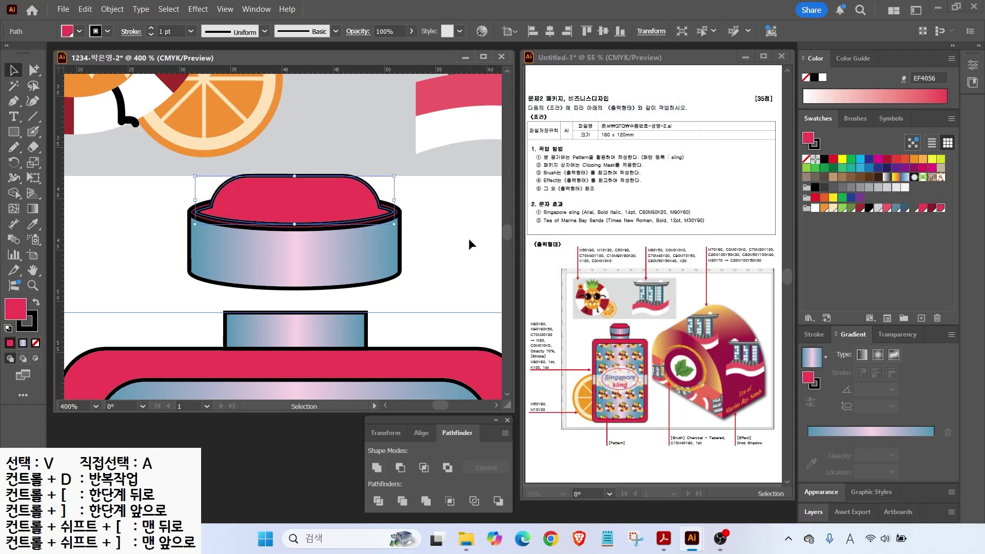
# Step: Move the dark red ellipse below the band and send the cap pieces behind the neck
pyautogui.click(200, 207)
pyautogui.moveTo(200, 208); pyautogui.dragTo(200, 297)
pyautogui.moveTo(177, 187); pyautogui.dragTo(381, 251)
pyautogui.press('Down')
pyautogui.press('Down')
pyautogui.press('Down')
pyautogui.press('Up')
pyautogui.click(403, 270)
pyautogui.click(309, 296)
pyautogui.hotkey('ctrl', 'shift', '[')
pyautogui.click(417, 276)
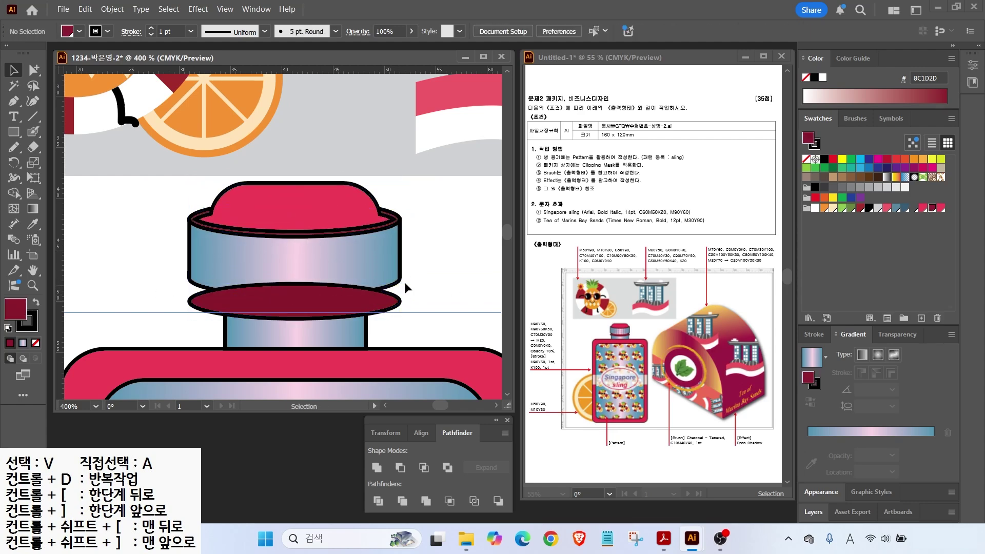
pyautogui.click(382, 249)
pyautogui.click(126, 270)
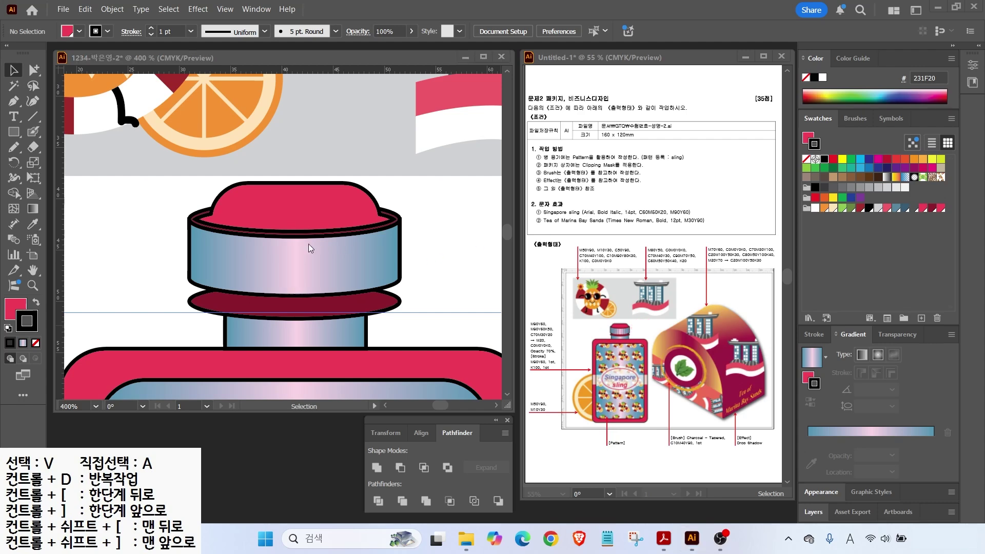
# Step: Remove the cap strokes, then unite a copy into one dark-outlined shape over the cap
pyautogui.moveTo(151, 194); pyautogui.dragTo(229, 322)
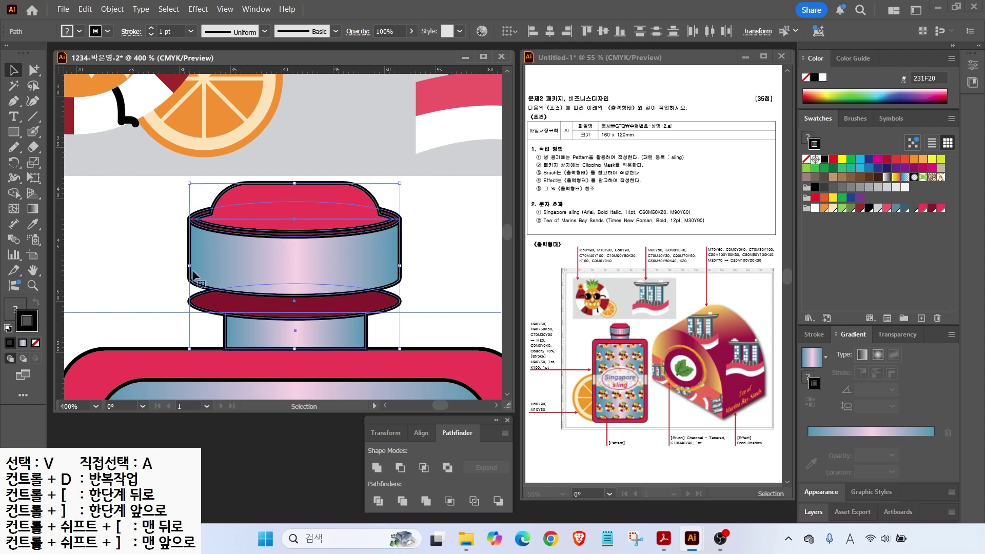
pyautogui.click(35, 342)
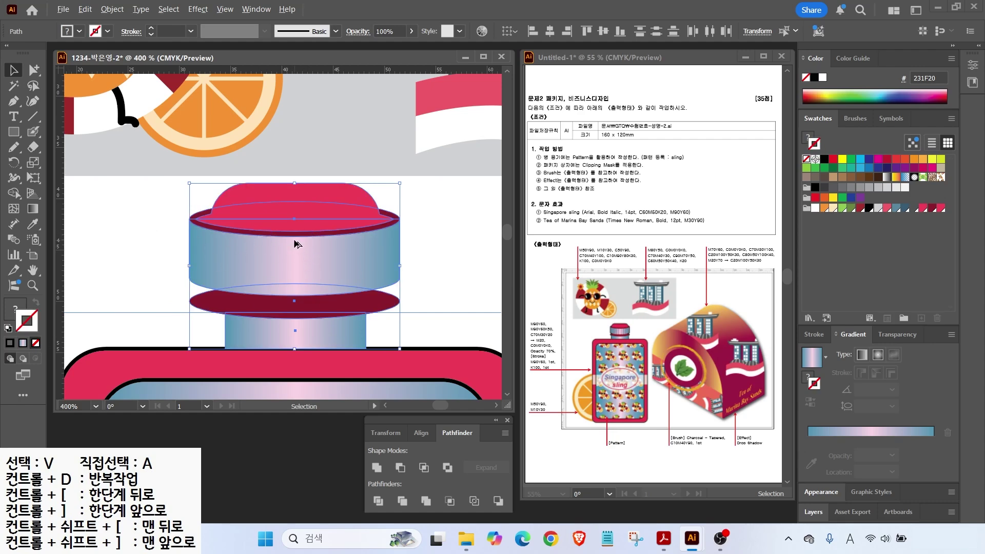
pyautogui.hotkey('ctrl', '-')
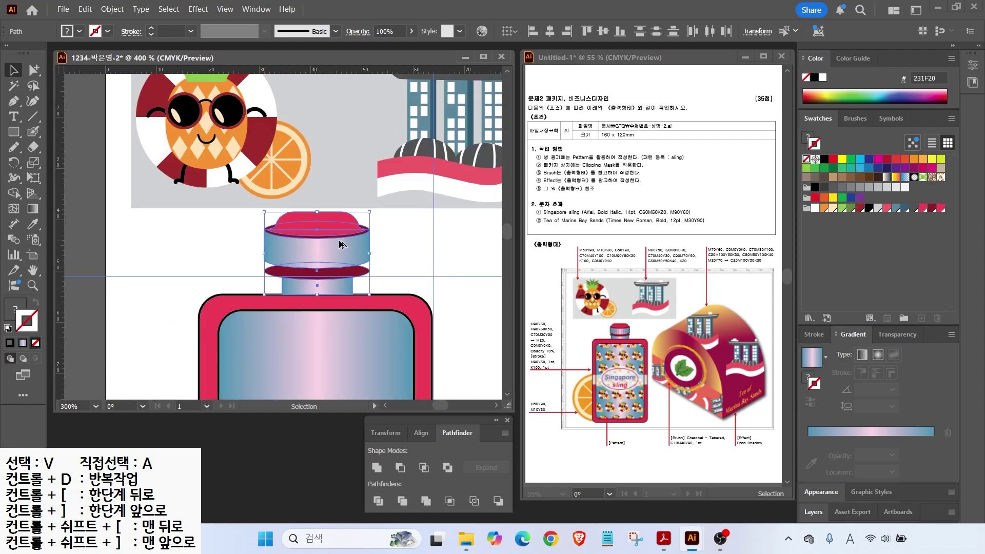
pyautogui.moveTo(325, 248); pyautogui.dragTo(450, 261)
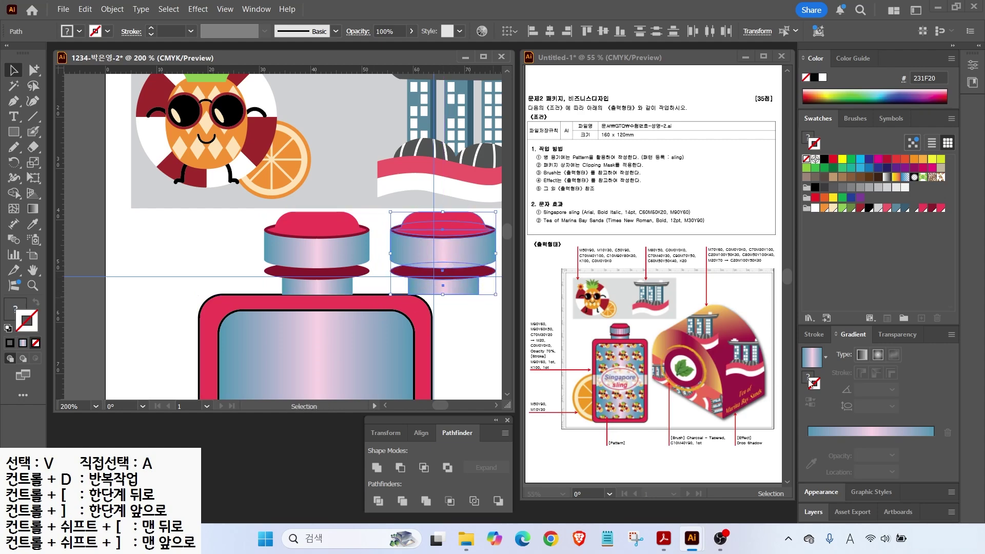
pyautogui.click(376, 467)
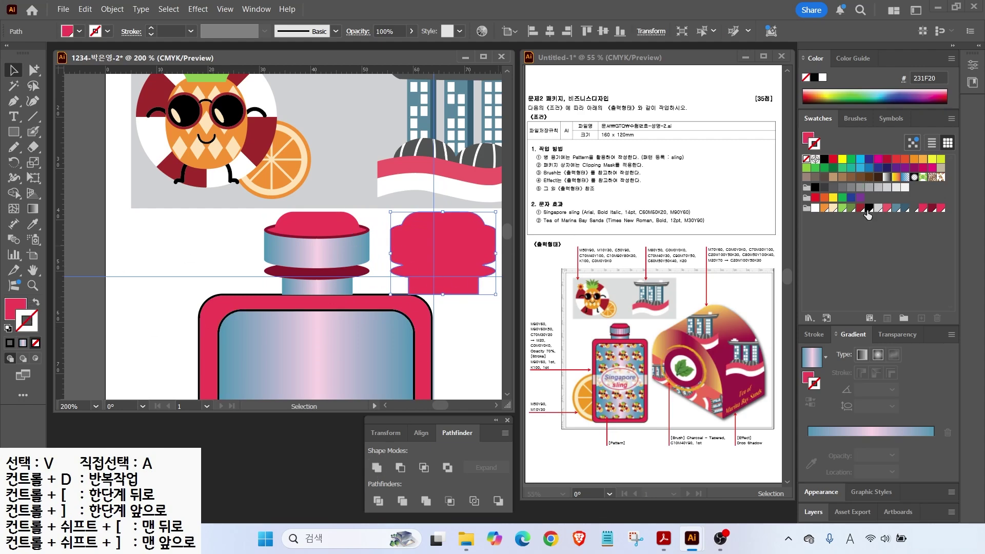
pyautogui.click(34, 303)
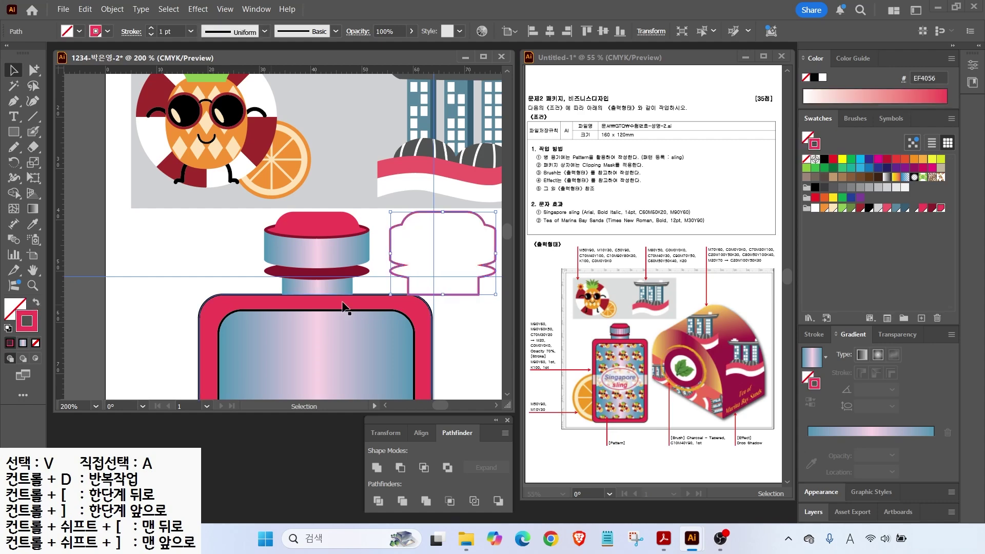
pyautogui.click(867, 208)
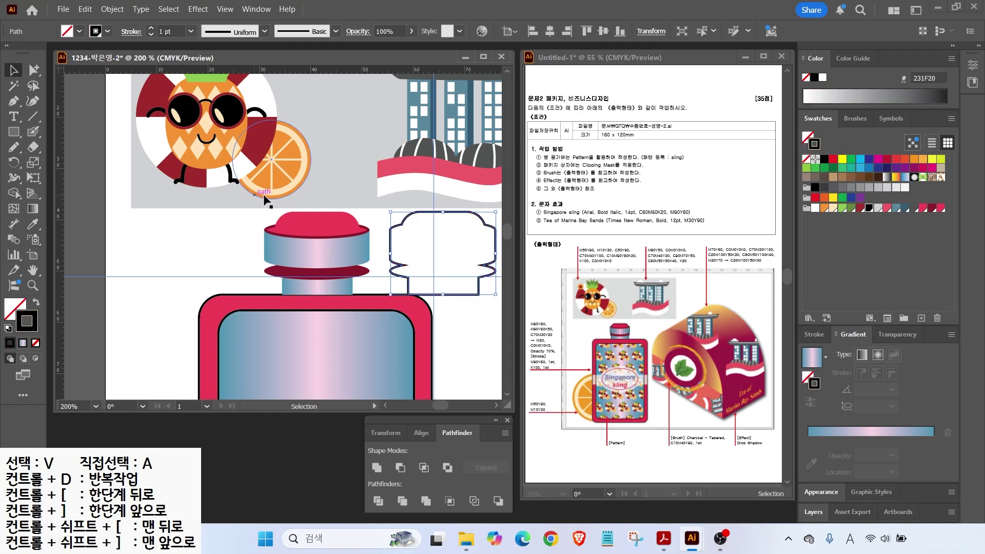
pyautogui.moveTo(403, 224)
pyautogui.mouseDown()
pyautogui.moveTo(289, 234)
pyautogui.moveTo(382, 291)
pyautogui.mouseUp()
# Step: Bring both bottle body shapes in front of the neck
pyautogui.click(447, 246)
pyautogui.moveTo(174, 349); pyautogui.dragTo(257, 367)
pyautogui.hotkey('ctrl', 'shift', ']')
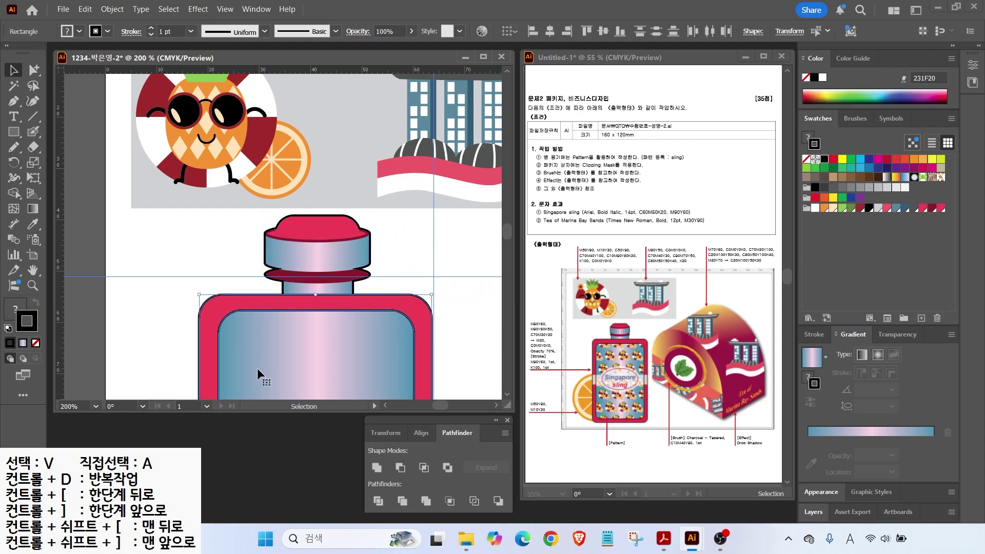
pyautogui.click(380, 254)
pyautogui.scroll(2, 371, 243)
# Step: Draw a vertical pink (EF4056) line on the band with a 2 pt dash
pyautogui.click(33, 117)
pyautogui.moveTo(179, 235); pyautogui.dragTo(180, 293)
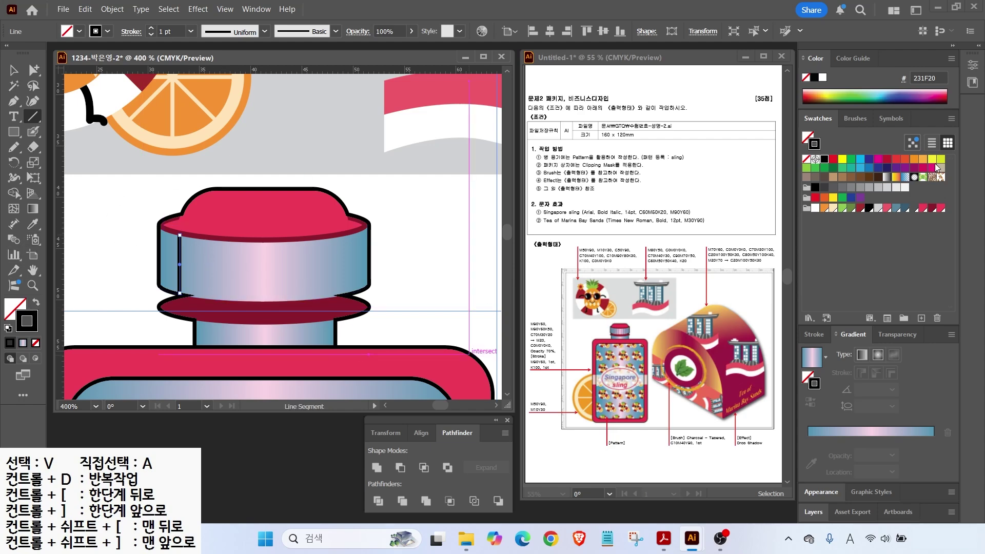
pyautogui.click(941, 208)
pyautogui.click(813, 335)
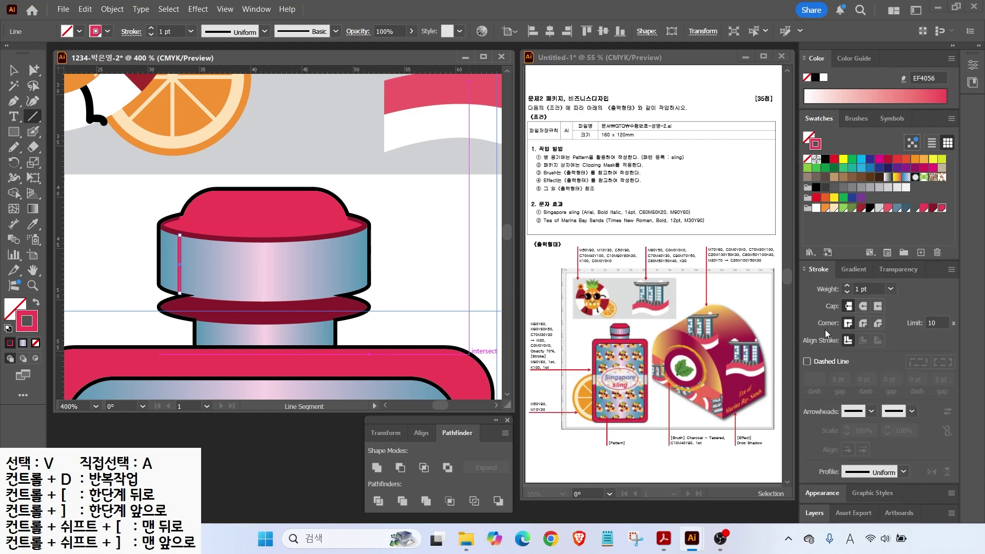
pyautogui.click(806, 362)
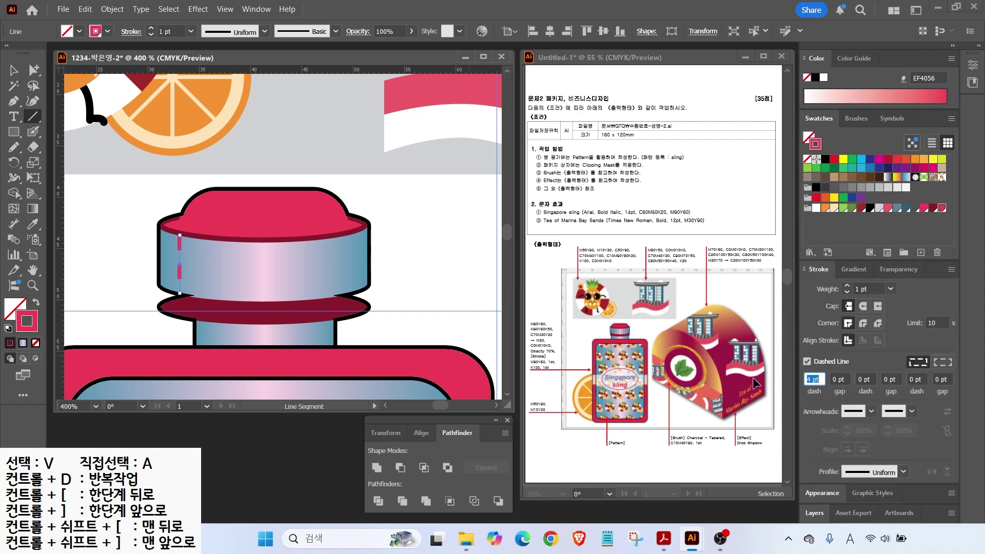
pyautogui.write('2')
pyautogui.press('Return')
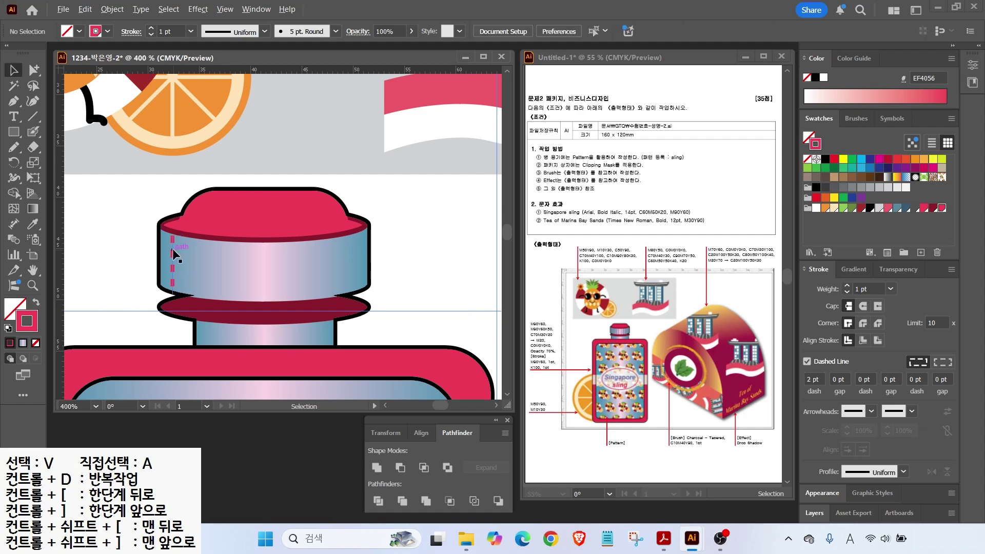
# Step: Duplicate the dashed line and reflect copies across the band's centre, nudging the middle line left
pyautogui.moveTo(172, 249); pyautogui.dragTo(242, 261)
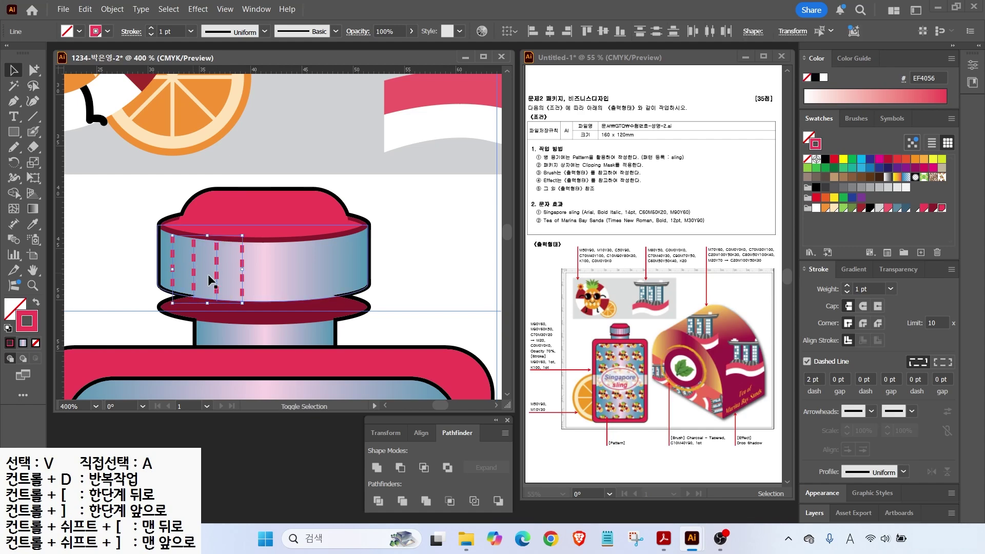
pyautogui.click(14, 162)
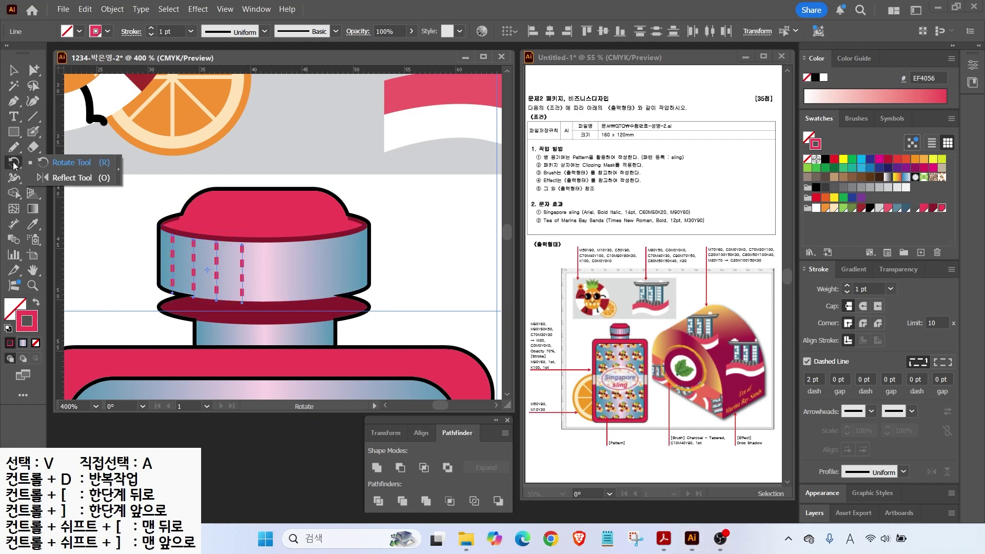
pyautogui.click(68, 177)
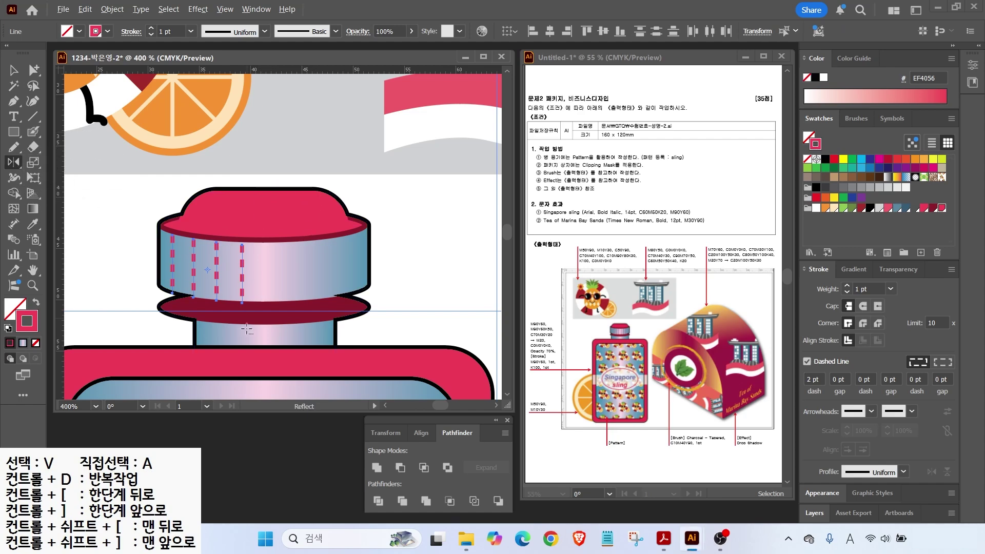
pyautogui.keyDown('alt'); pyautogui.click(263, 307); pyautogui.keyUp('alt')
pyautogui.click(481, 354)
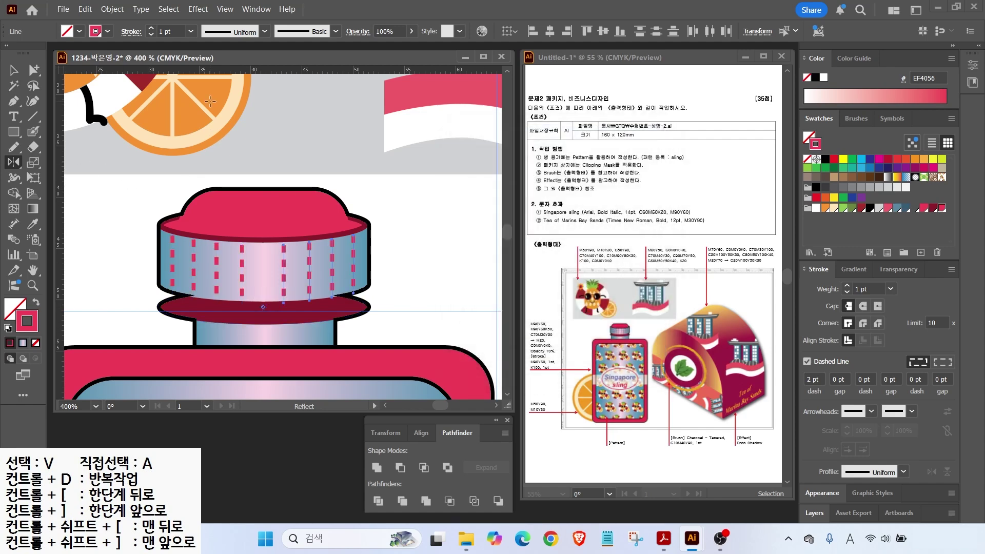
pyautogui.click(14, 70)
pyautogui.click(283, 271)
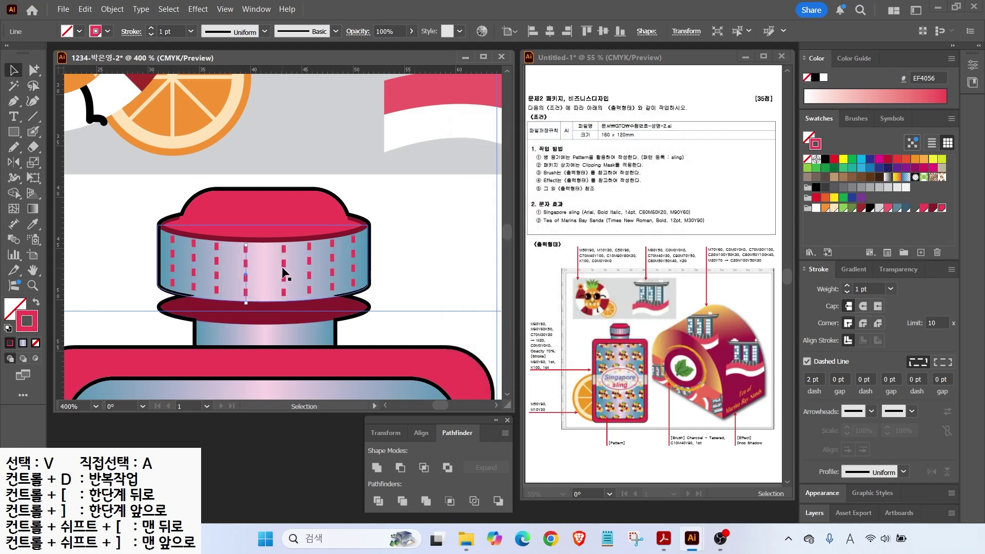
pyautogui.moveTo(282, 267); pyautogui.dragTo(279, 267)
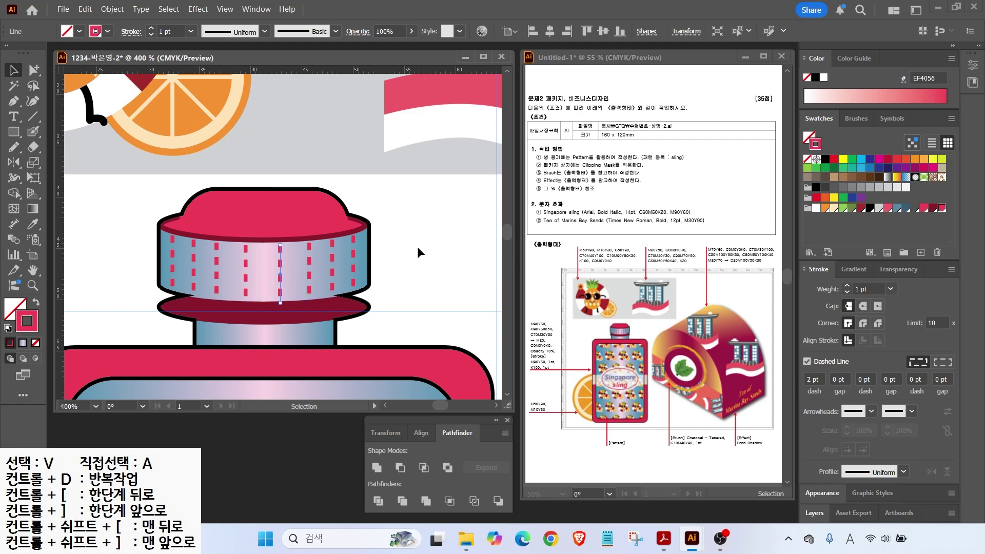
pyautogui.doubleClick(30, 270)
pyautogui.click(15, 71)
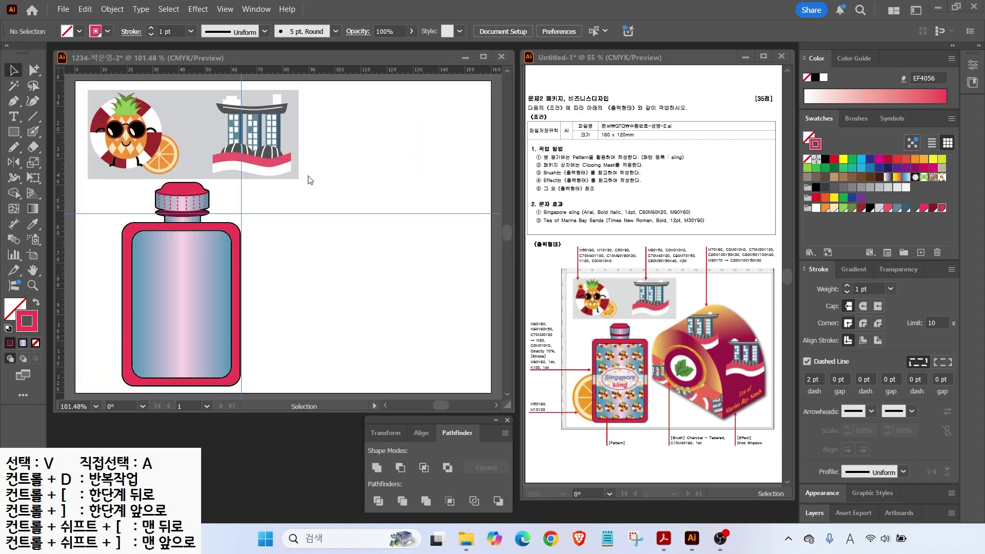
# Step: Fill the bottle's inner rectangle with the pineapple sling pattern
pyautogui.click(195, 261)
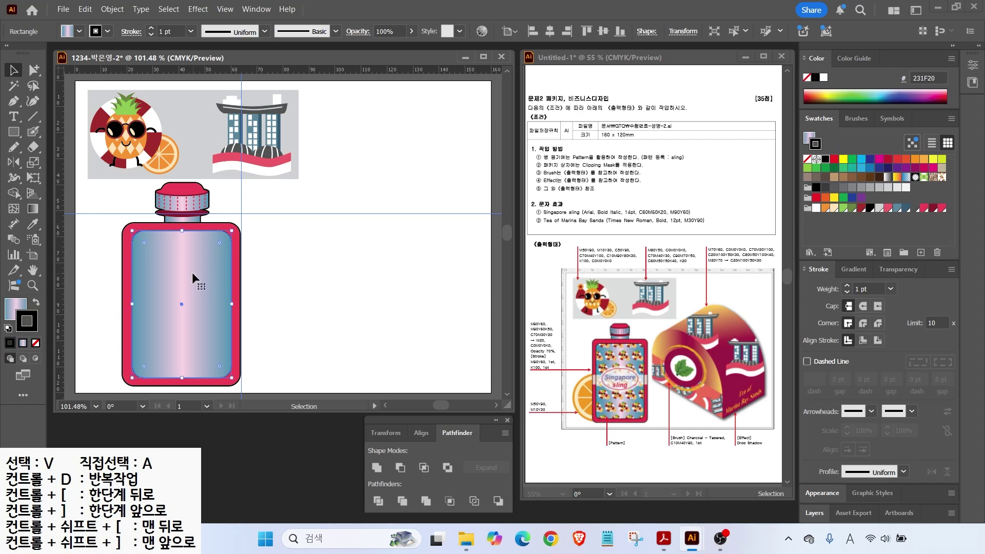
pyautogui.press('a')
pyautogui.press('v')
pyautogui.moveTo(197, 278); pyautogui.dragTo(237, 293)
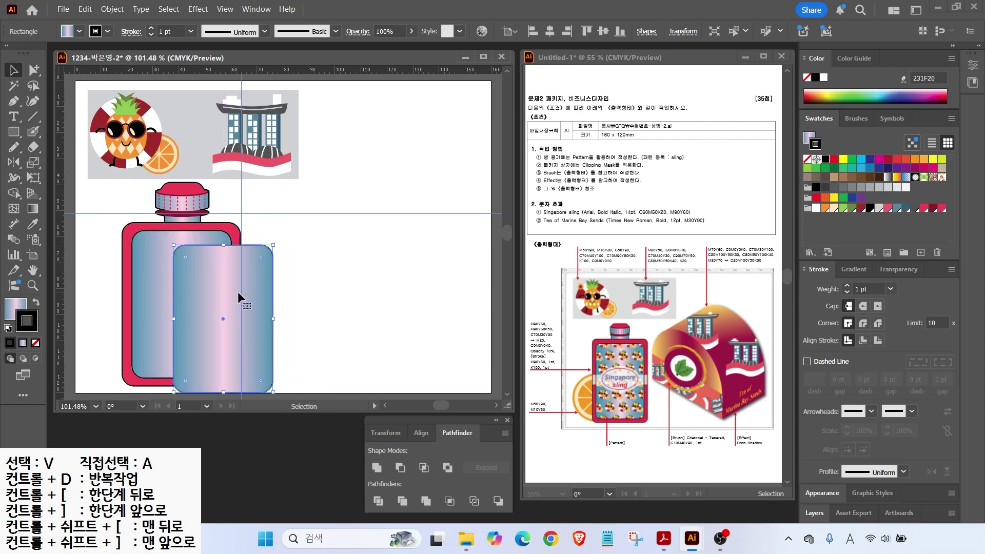
pyautogui.hotkey('ctrl', 'z')
pyautogui.click(142, 291)
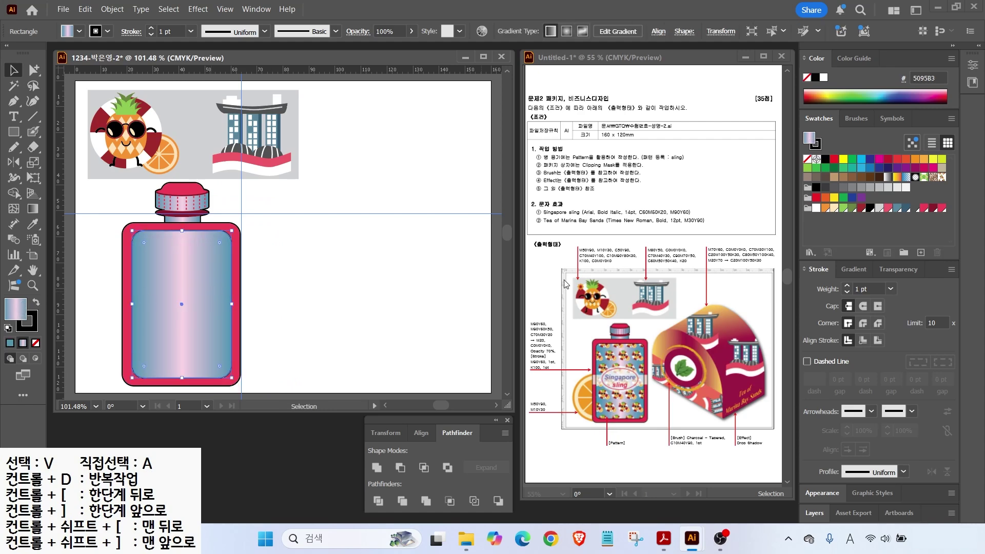
pyautogui.click(941, 178)
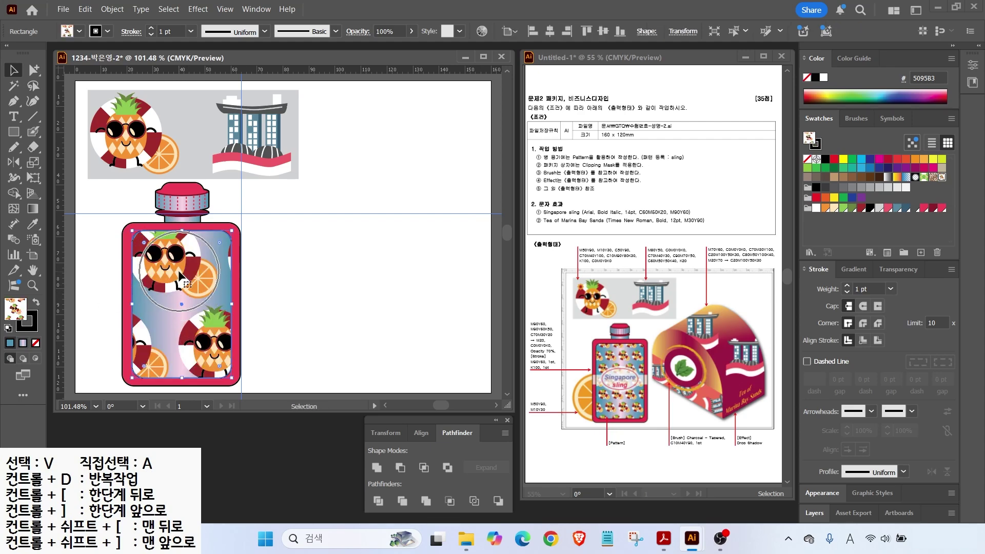
# Step: Scale the pattern uniformly to 30% with only Transform Patterns checked
pyautogui.doubleClick(33, 162)
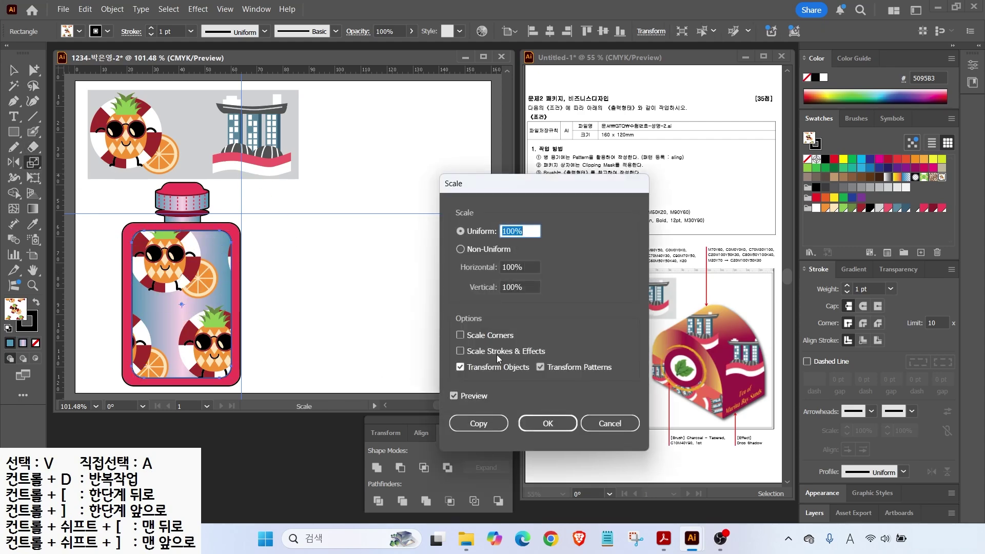
pyautogui.write('5')
pyautogui.click(453, 395)
pyautogui.click(453, 396)
pyautogui.click(453, 395)
pyautogui.click(454, 396)
pyautogui.click(453, 396)
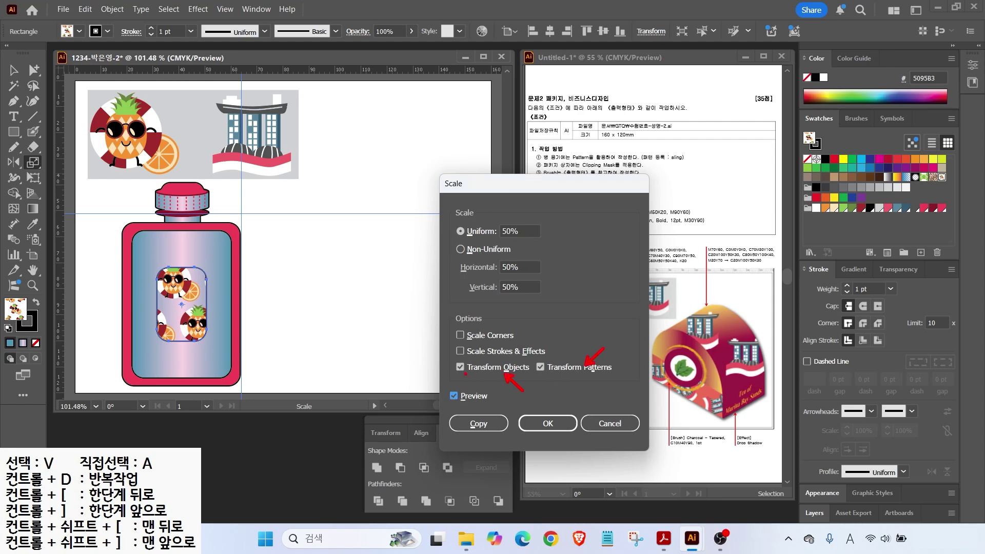
pyautogui.click(460, 367)
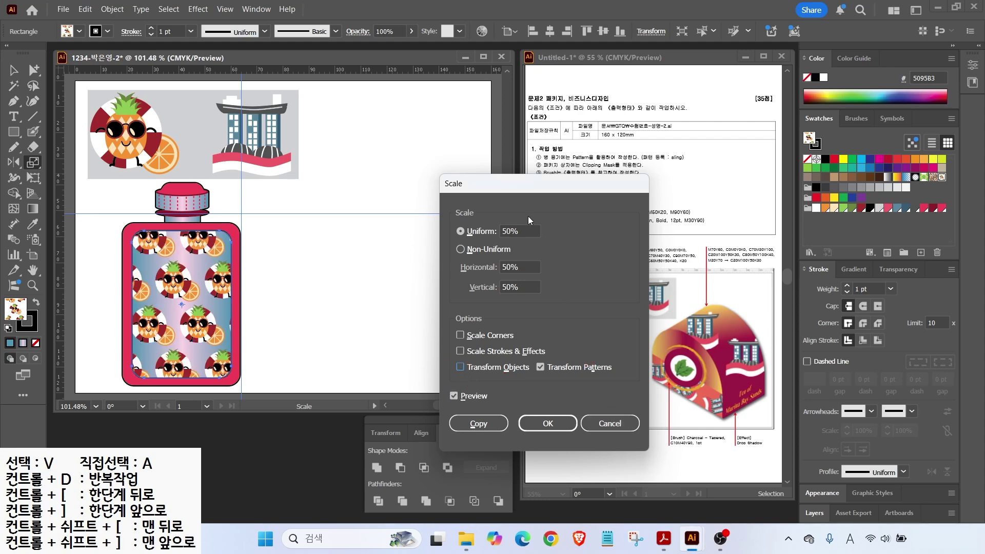
pyautogui.moveTo(535, 184); pyautogui.dragTo(686, 73)
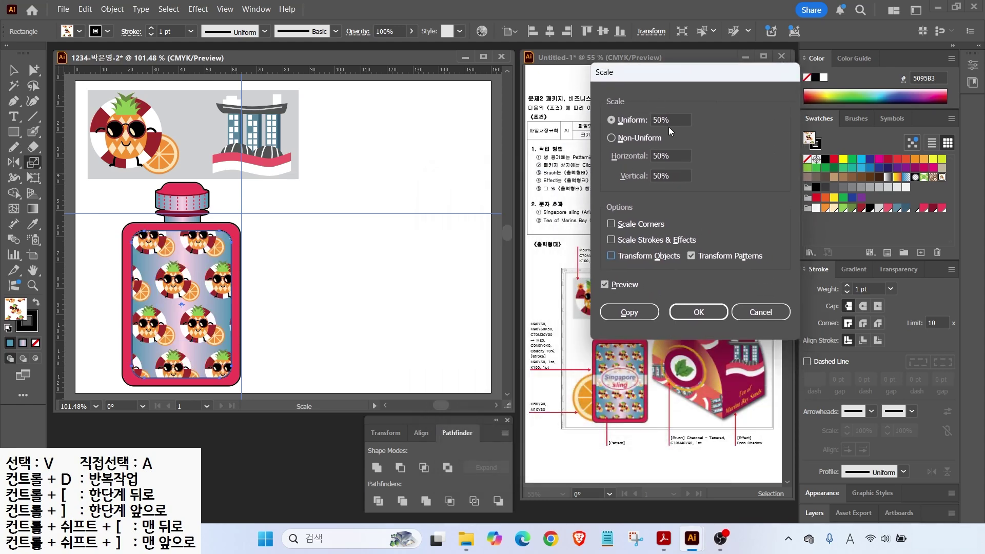
pyautogui.doubleClick(672, 119)
pyautogui.write('30')
pyautogui.click(605, 285)
pyautogui.click(604, 285)
pyautogui.click(697, 310)
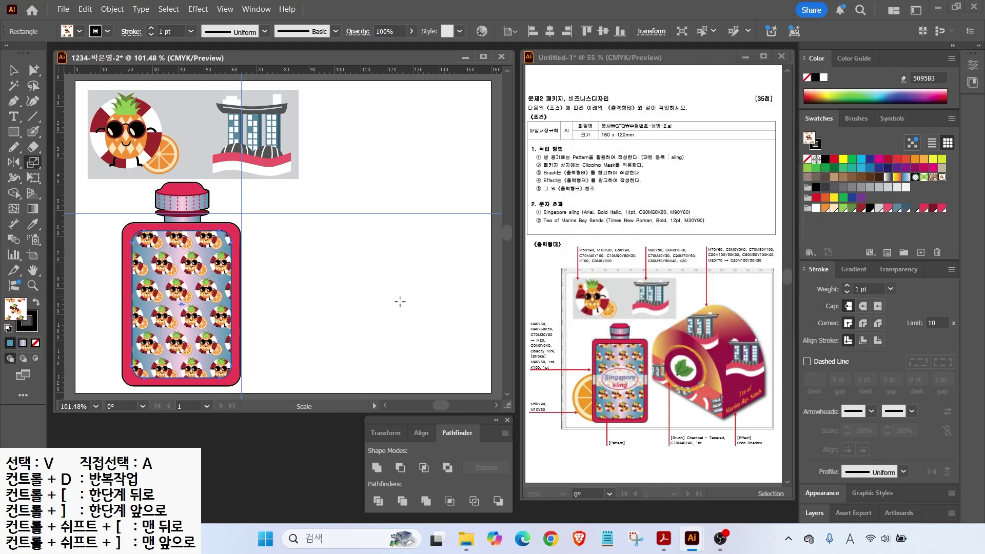
pyautogui.press('m')
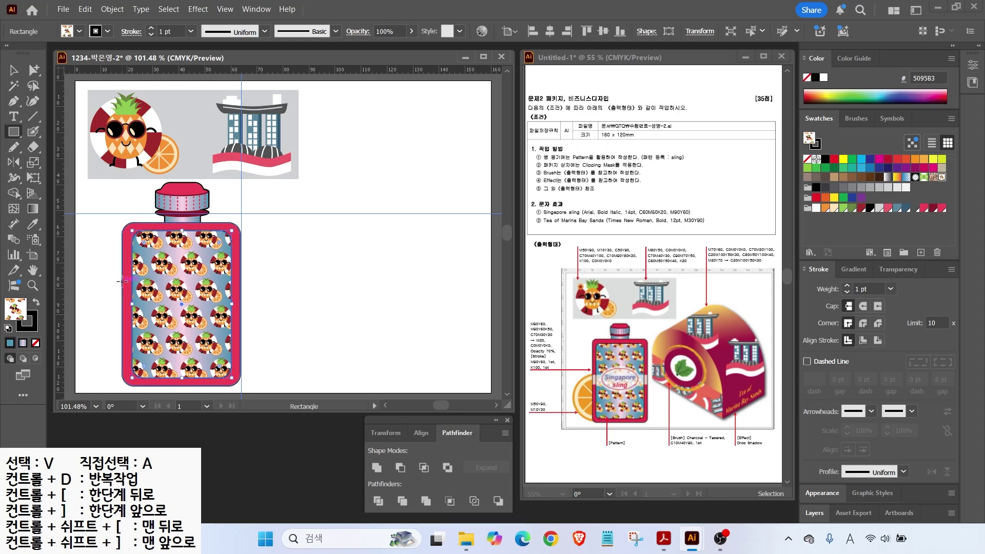
# Step: Draw a white band with no stroke across the bottle's middle at 70% opacity
pyautogui.moveTo(121, 296); pyautogui.dragTo(240, 316)
pyautogui.press('x')
pyautogui.press('/')
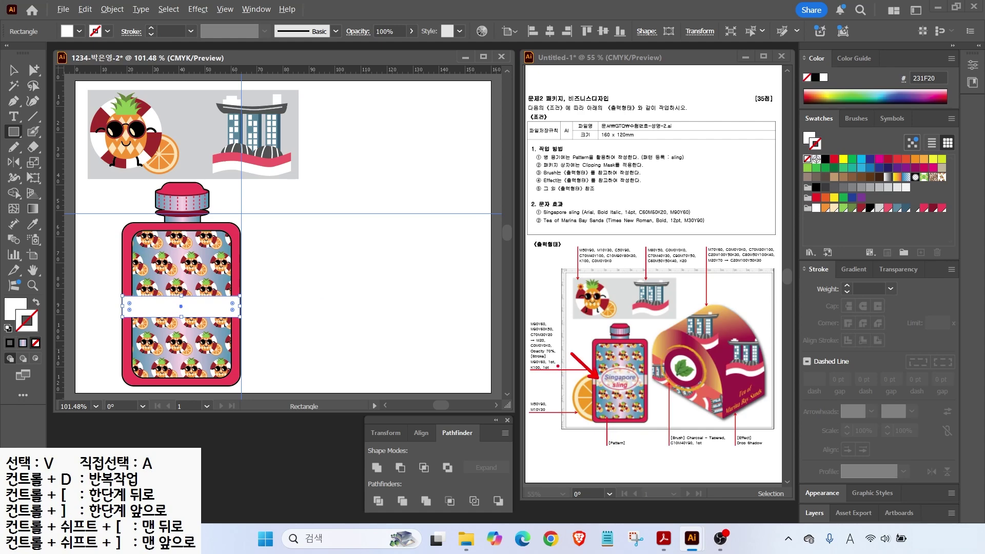
pyautogui.moveTo(536, 360); pyautogui.dragTo(562, 348)
pyautogui.press('Escape')
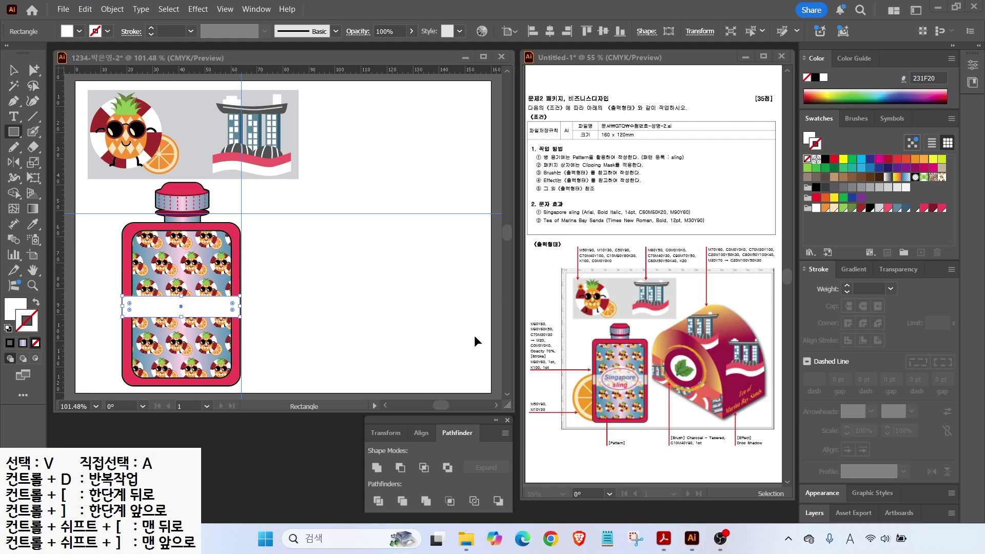
pyautogui.press('v')
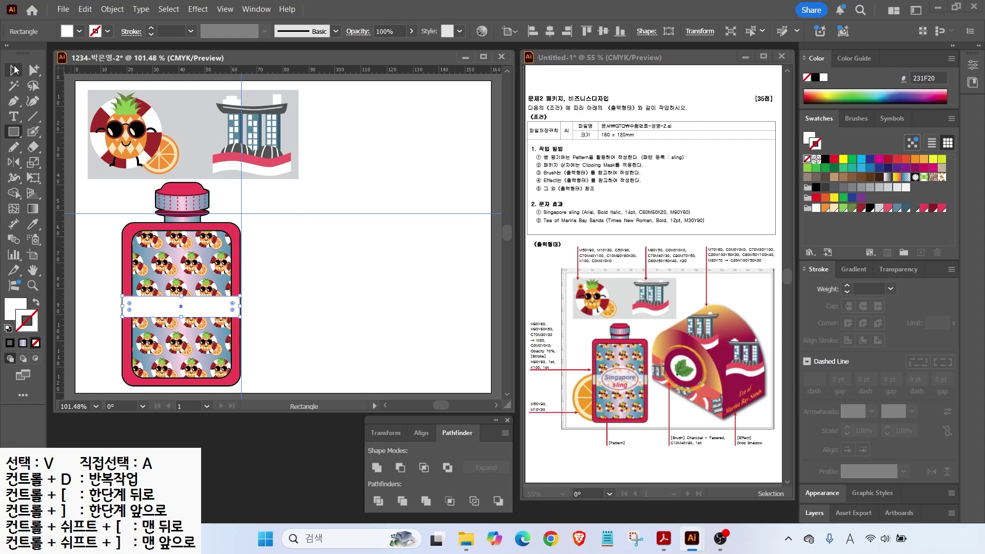
pyautogui.moveTo(868, 256)
pyautogui.mouseDown()
pyautogui.moveTo(940, 297)
pyautogui.moveTo(925, 310)
pyautogui.mouseUp()
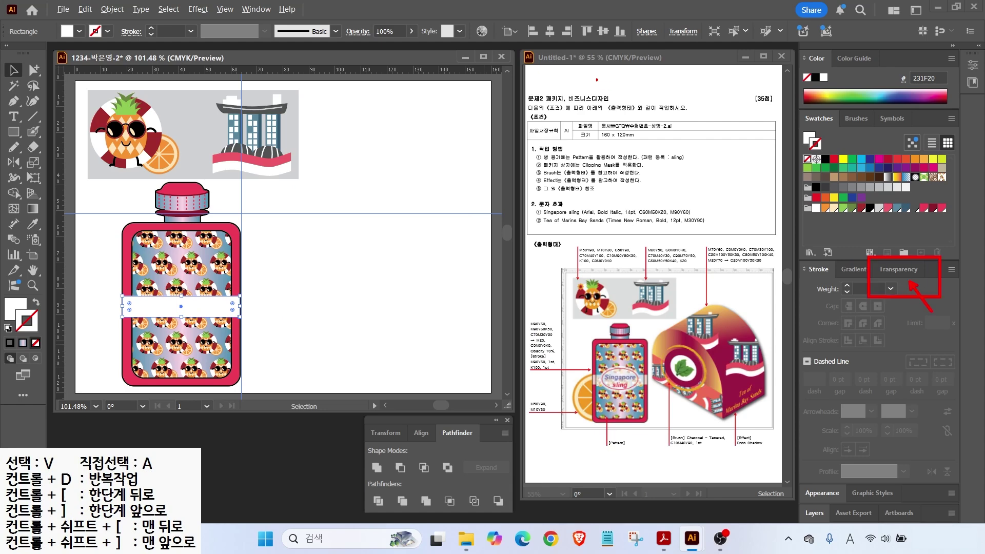
pyautogui.moveTo(341, 20); pyautogui.dragTo(429, 64)
pyautogui.press('Escape')
pyautogui.click(395, 29)
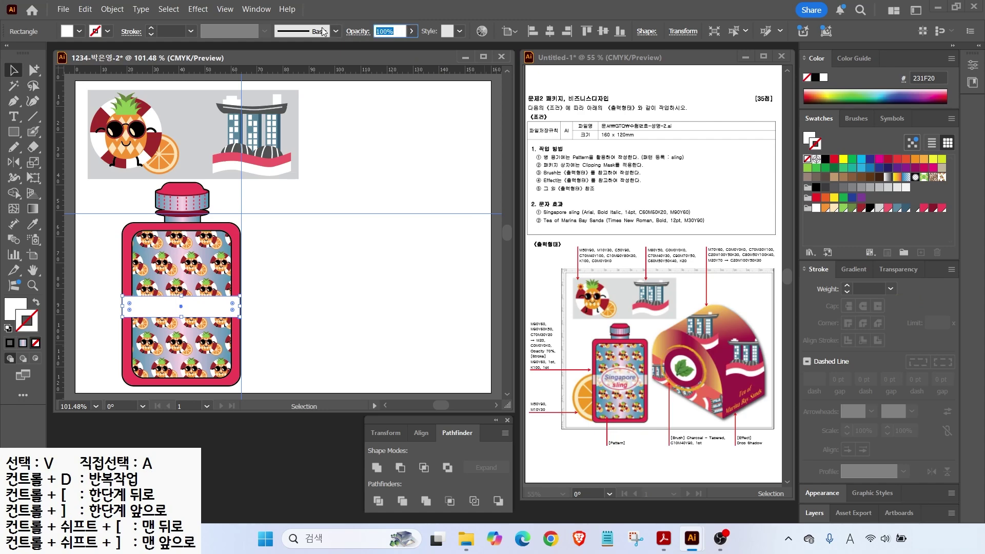
pyautogui.write('70')
pyautogui.press('Return')
# Step: Draw a white oval over the band, centre them vertically and unite into one shape
pyautogui.hotkey('ctrl', '=')
pyautogui.hotkey('ctrl', '=')
pyautogui.moveTo(405, 257); pyautogui.dragTo(410, 252)
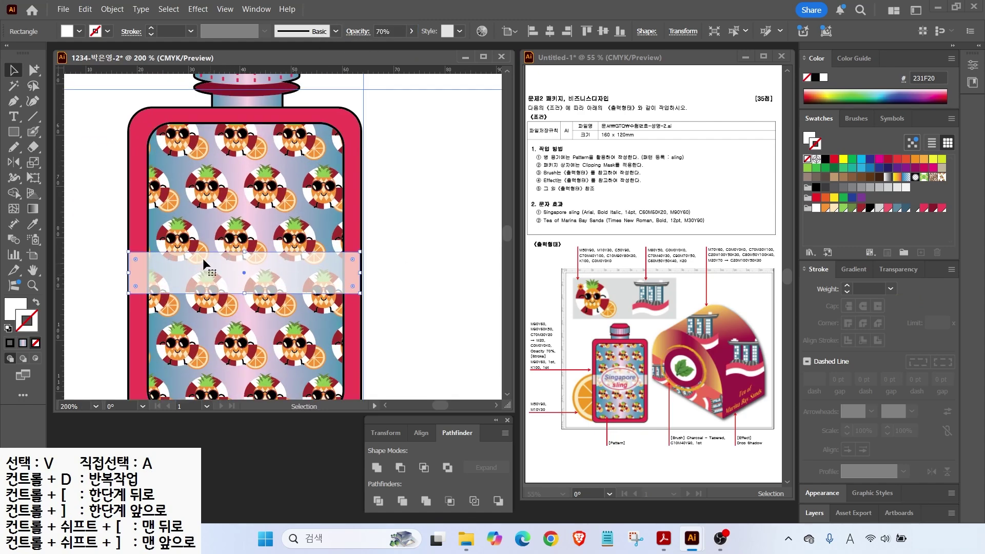
pyautogui.moveTo(14, 131); pyautogui.dragTo(54, 163)
pyautogui.moveTo(162, 212); pyautogui.dragTo(336, 334)
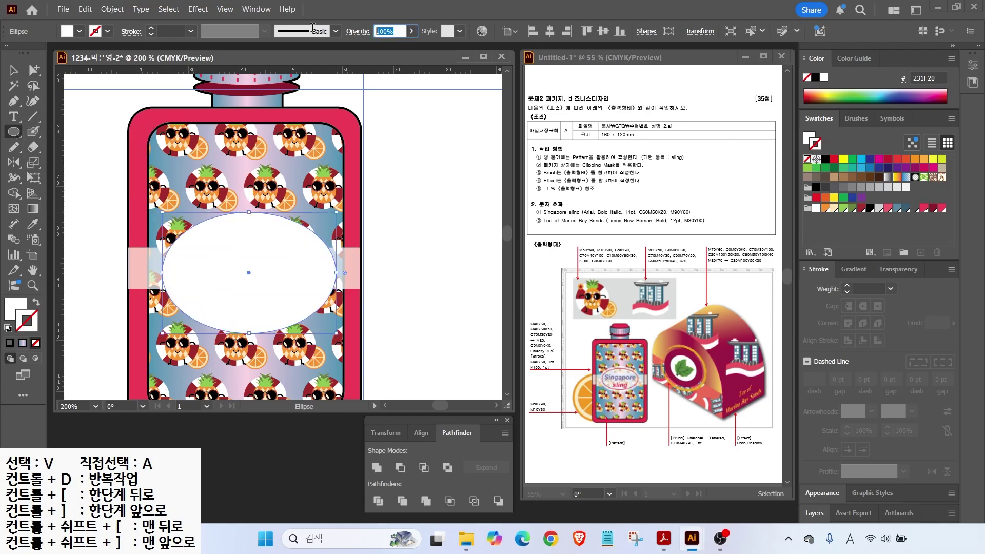
pyautogui.click(12, 70)
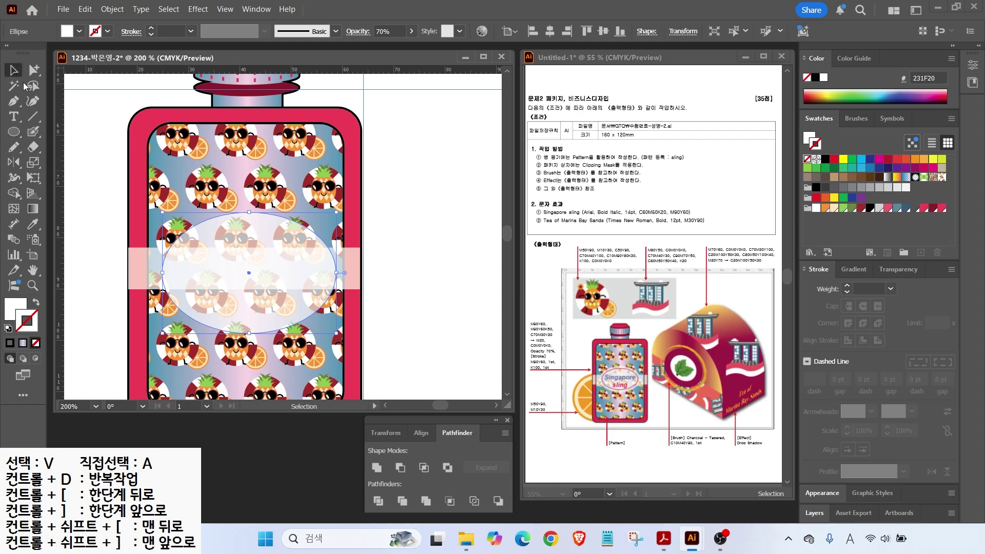
pyautogui.keyDown('shift'); pyautogui.click(349, 268); pyautogui.keyUp('shift')
pyautogui.click(602, 31)
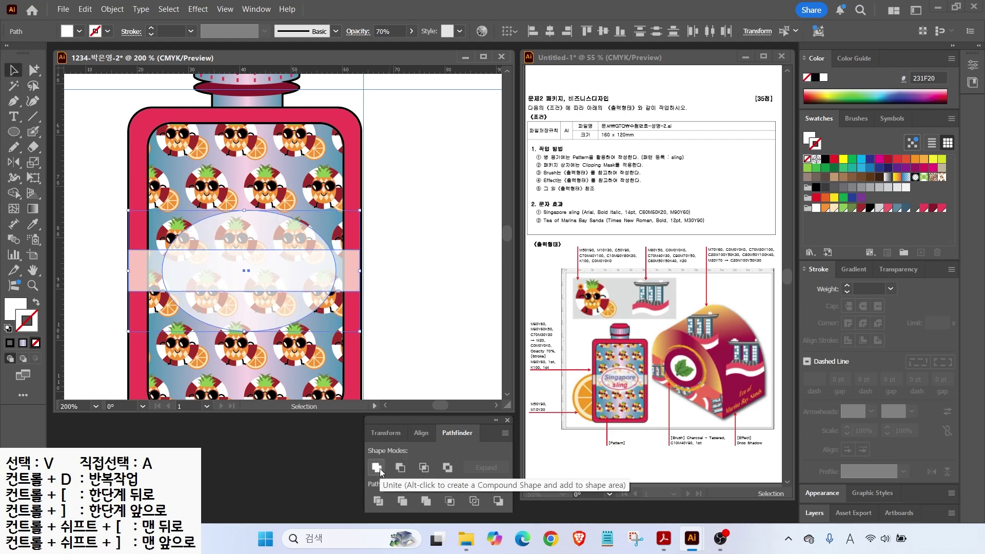
pyautogui.click(379, 469)
# Step: Draw a smaller white oval and fit it inside the band
pyautogui.press('l')
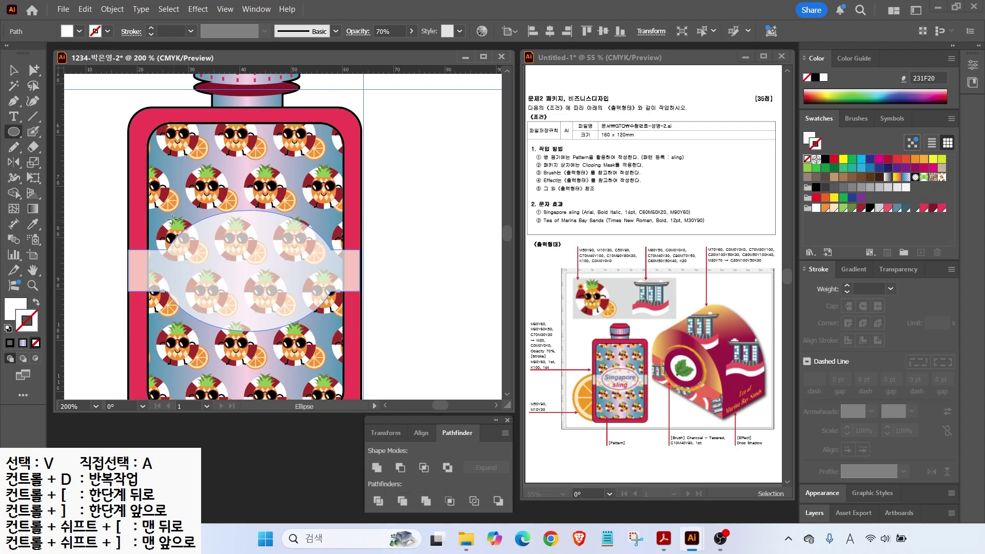
pyautogui.moveTo(176, 227); pyautogui.dragTo(352, 344)
pyautogui.click(15, 71)
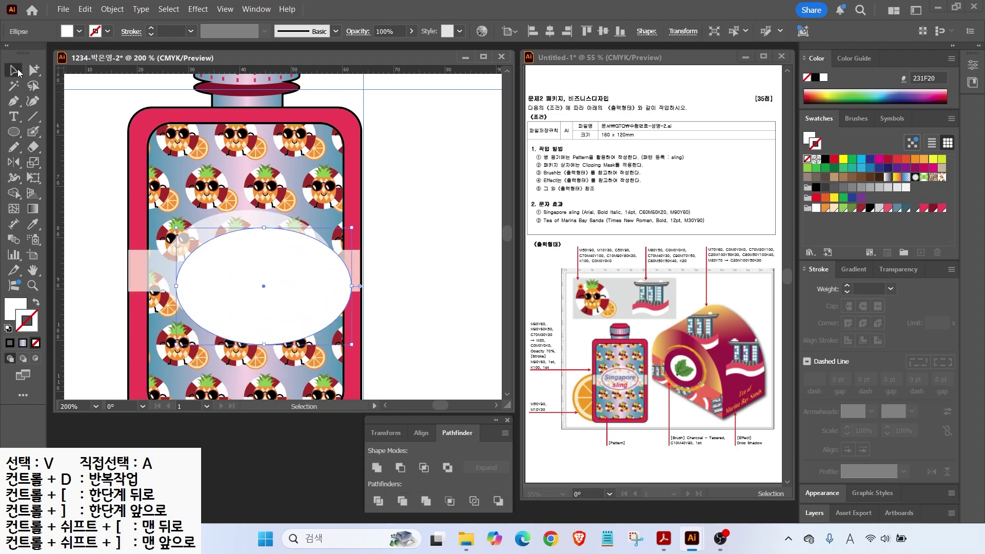
pyautogui.moveTo(227, 256); pyautogui.dragTo(217, 237)
pyautogui.moveTo(341, 207); pyautogui.dragTo(327, 216)
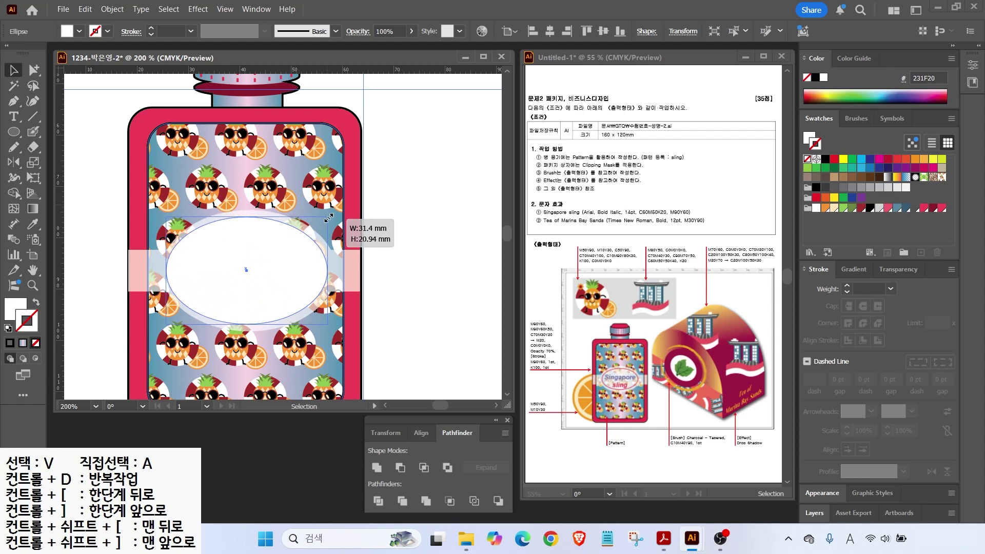
# Step: Swap the oval's fill to a pink outline and type 'Singapore sling' as text inside it
pyautogui.click(36, 306)
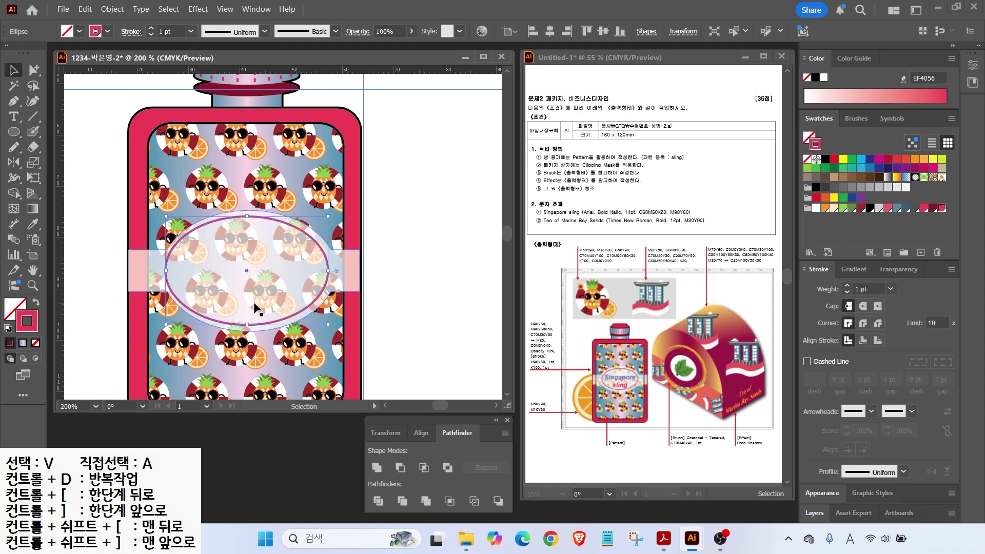
pyautogui.press('t')
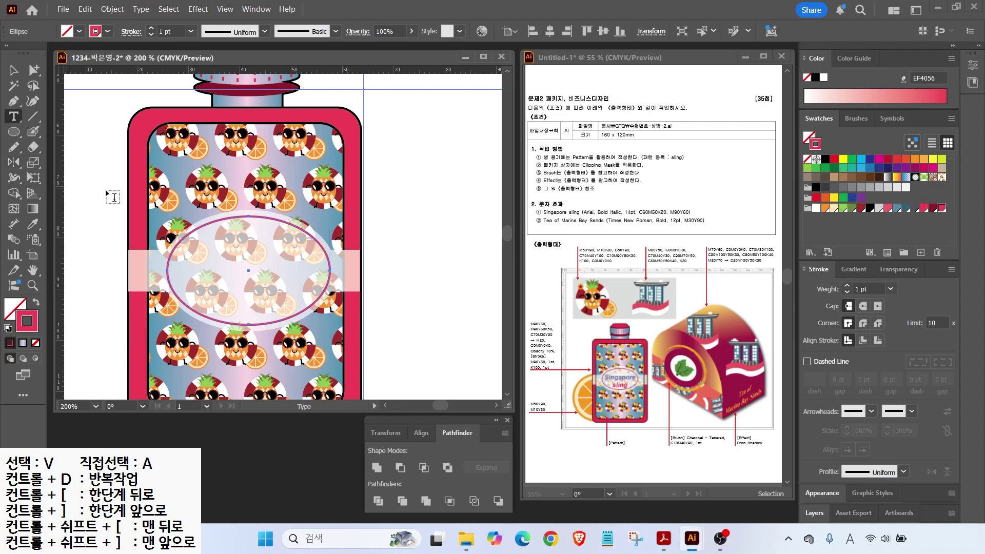
pyautogui.click(248, 217)
pyautogui.press('BackSpace')
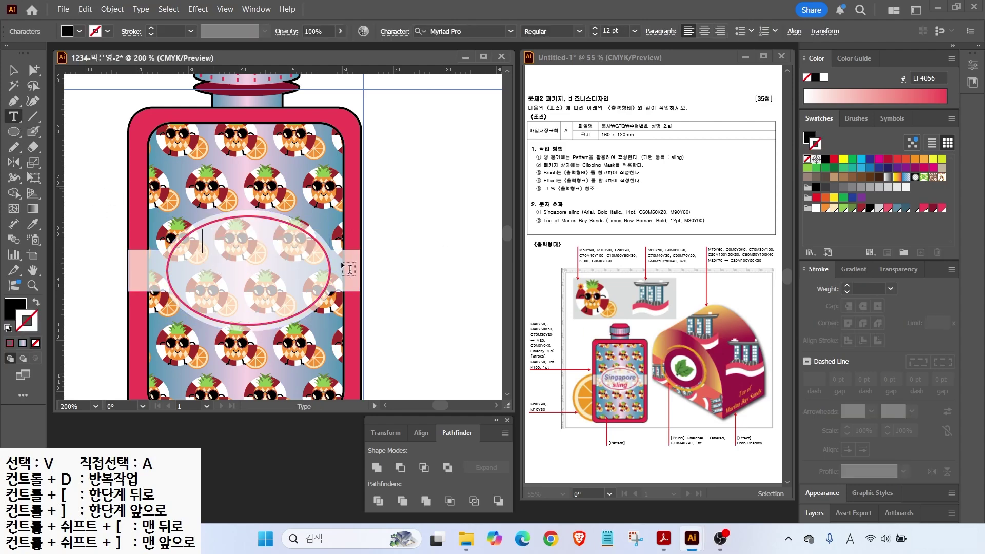
pyautogui.write('Singapore sling')
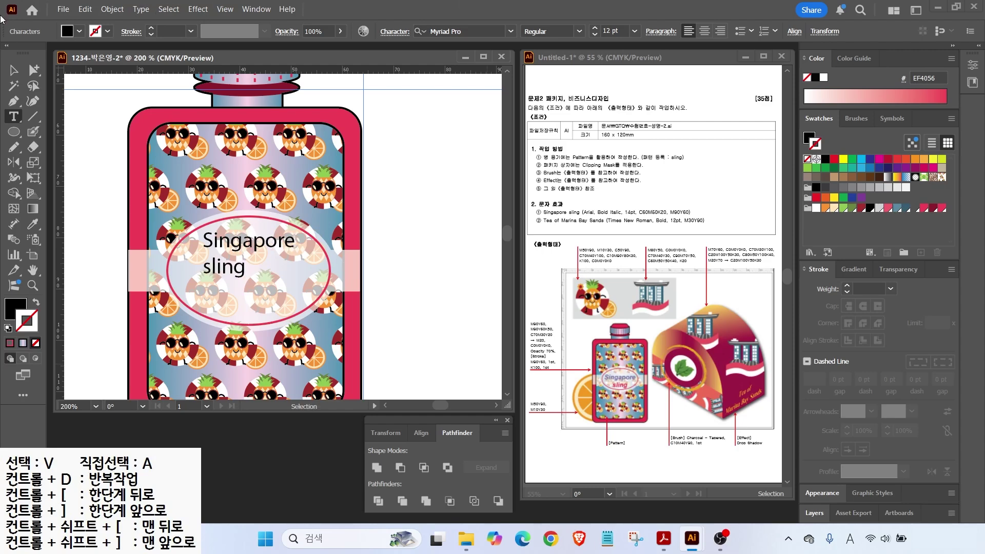
pyautogui.press('Escape')
pyautogui.moveTo(569, 205); pyautogui.dragTo(603, 185)
pyautogui.moveTo(588, 220); pyautogui.dragTo(735, 220)
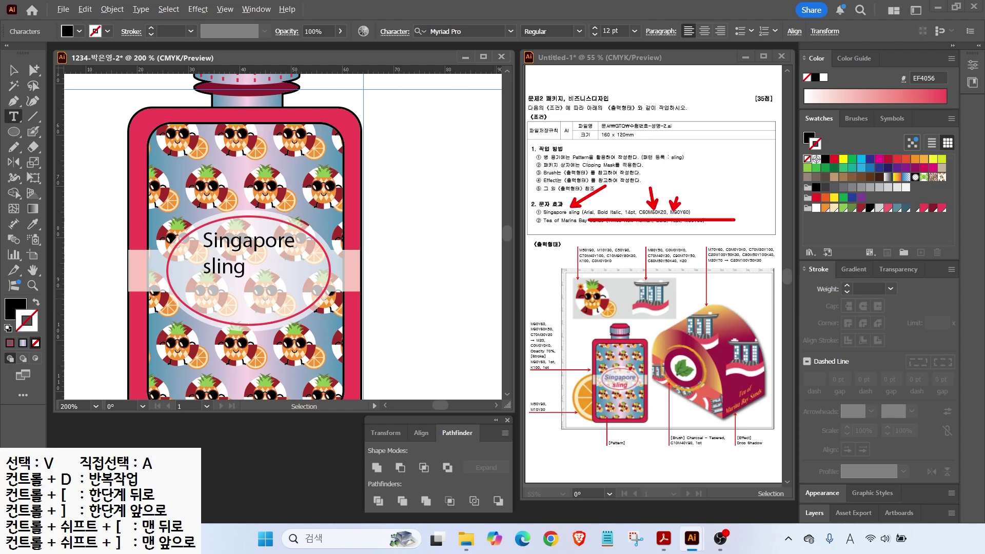
# Step: Set the label text to Arial Bold Italic 14 pt, centre-aligned
pyautogui.press('Escape')
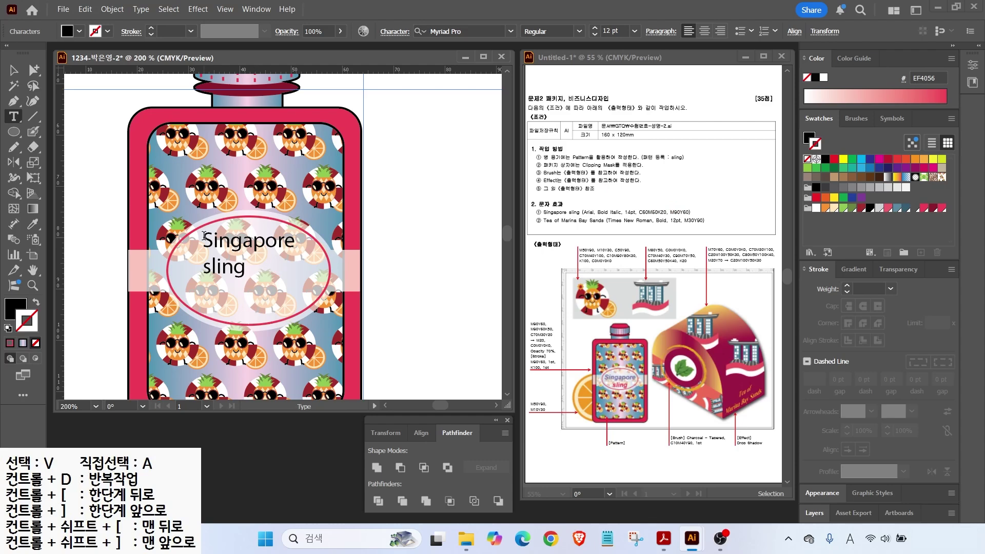
pyautogui.moveTo(204, 236); pyautogui.dragTo(261, 277)
pyautogui.click(510, 31)
pyautogui.click(477, 133)
pyautogui.click(579, 32)
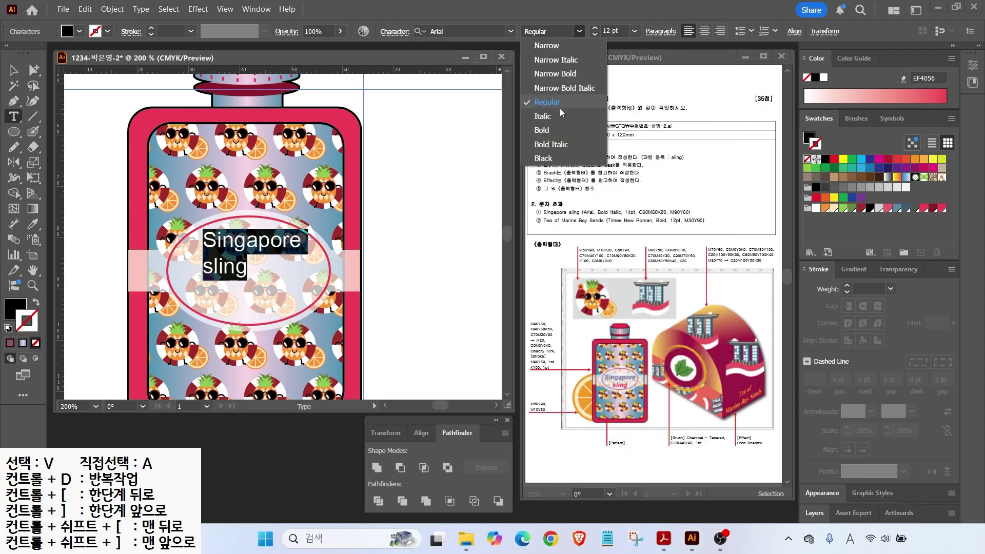
pyautogui.click(551, 144)
pyautogui.click(595, 28)
pyautogui.click(595, 28)
pyautogui.click(704, 31)
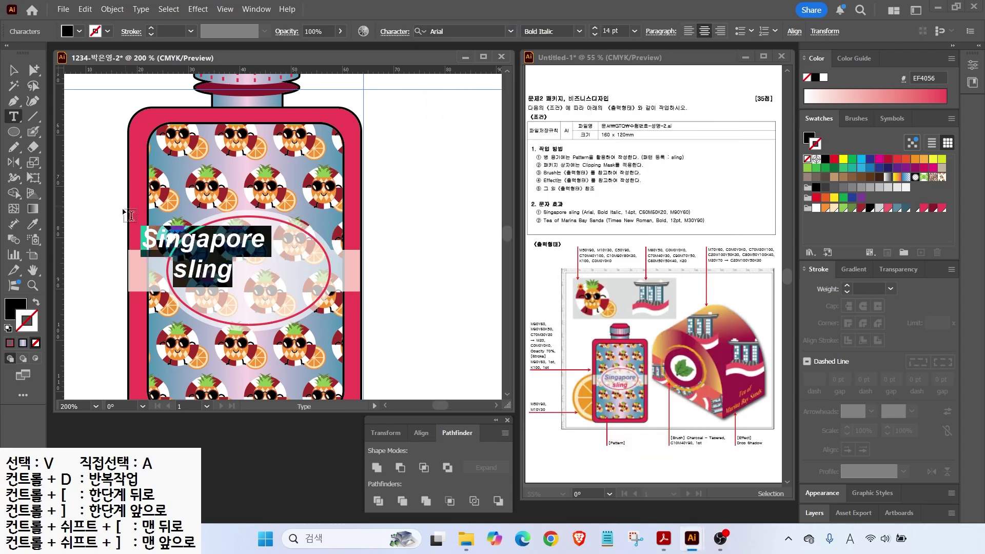
# Step: Colour the label text slate blue with C60 M50 K20
pyautogui.doubleClick(15, 307)
pyautogui.write('60')
pyautogui.press('Tab')
pyautogui.write('50')
pyautogui.press('Tab')
pyautogui.press('Tab')
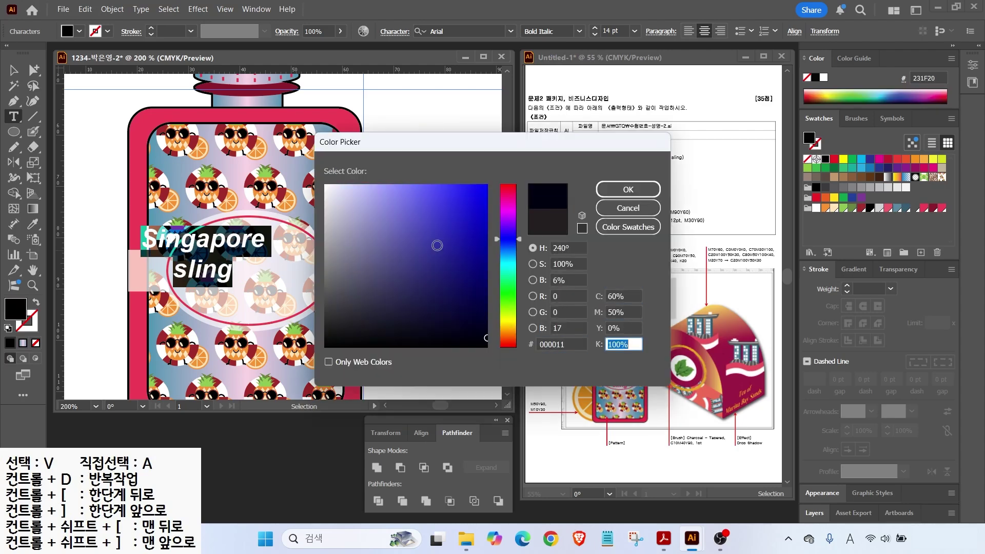
pyautogui.write('20')
pyautogui.press('Return')
# Step: Recolour the word 'sling' red with M90 Y60
pyautogui.doubleClick(252, 289)
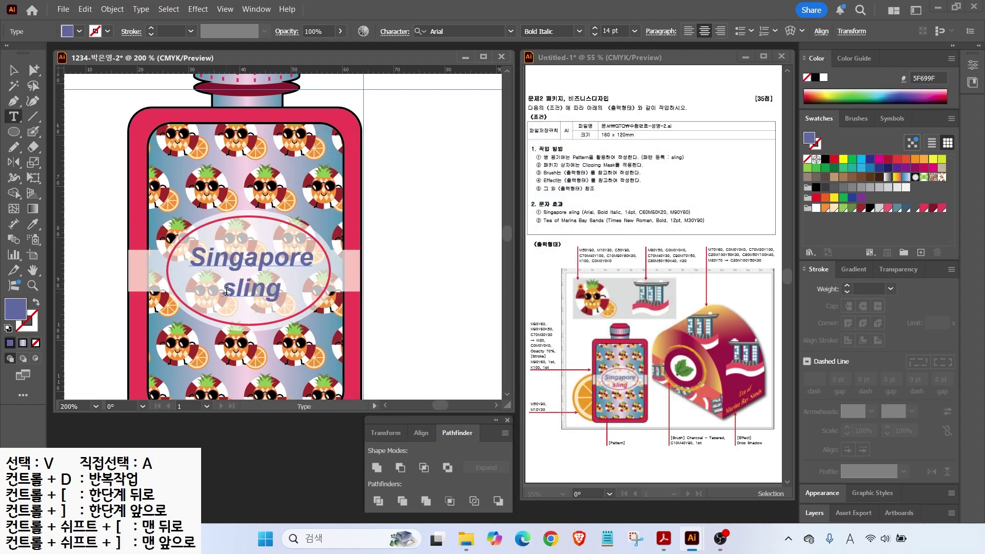
pyautogui.doubleClick(252, 288)
pyautogui.doubleClick(16, 308)
pyautogui.moveTo(623, 297); pyautogui.dragTo(473, 272)
pyautogui.write('0')
pyautogui.press('Tab')
pyautogui.write('9')
pyautogui.press('Tab')
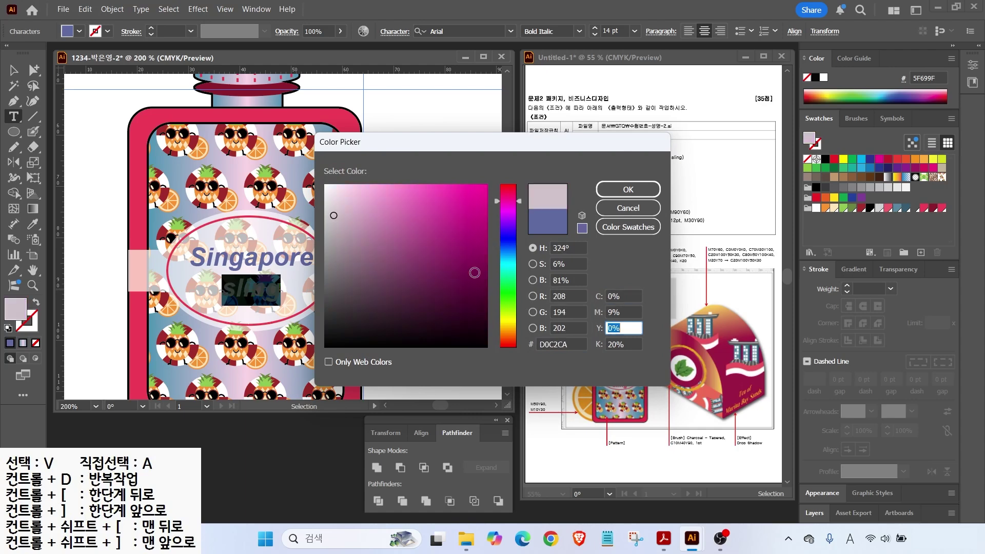
pyautogui.write('60')
pyautogui.press('Tab')
pyautogui.moveTo(621, 313); pyautogui.dragTo(479, 312)
pyautogui.write('90')
pyautogui.press('Return')
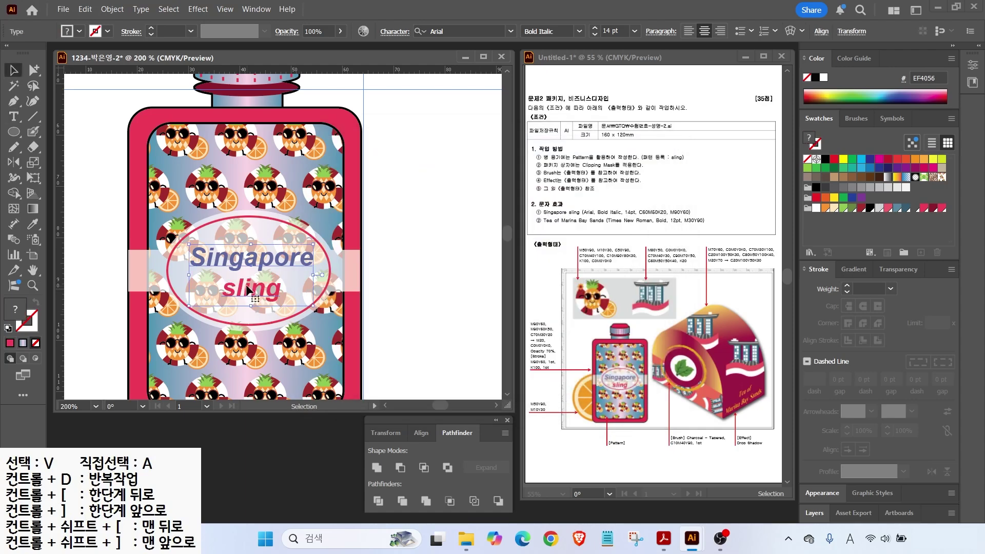
pyautogui.click(33, 270)
pyautogui.doubleClick(33, 270)
pyautogui.press('v')
pyautogui.click(387, 244)
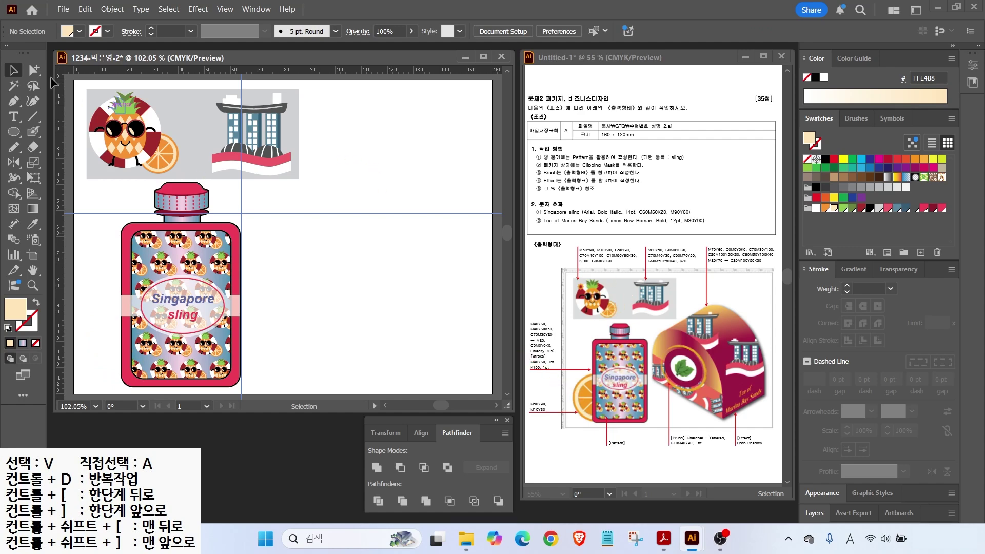
# Step: Copy the orange slice to the bottle's lower-left corner and deselect it
pyautogui.click(167, 163)
pyautogui.moveTo(167, 163); pyautogui.dragTo(137, 293)
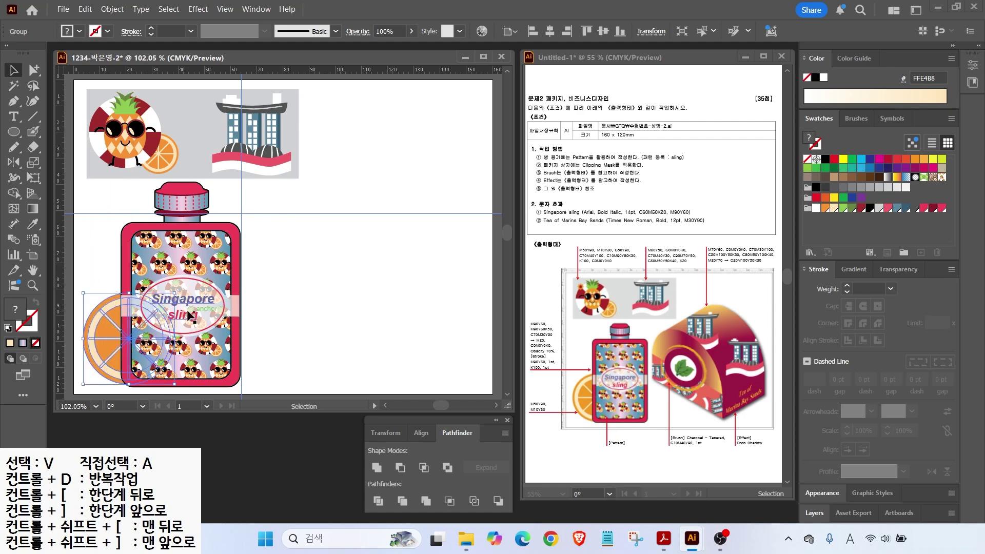
pyautogui.click(282, 226)
# Step: Use the View menu and switch windows, dismissing each with Escape
pyautogui.hotkey('alt', 'v')
pyautogui.press('Escape')
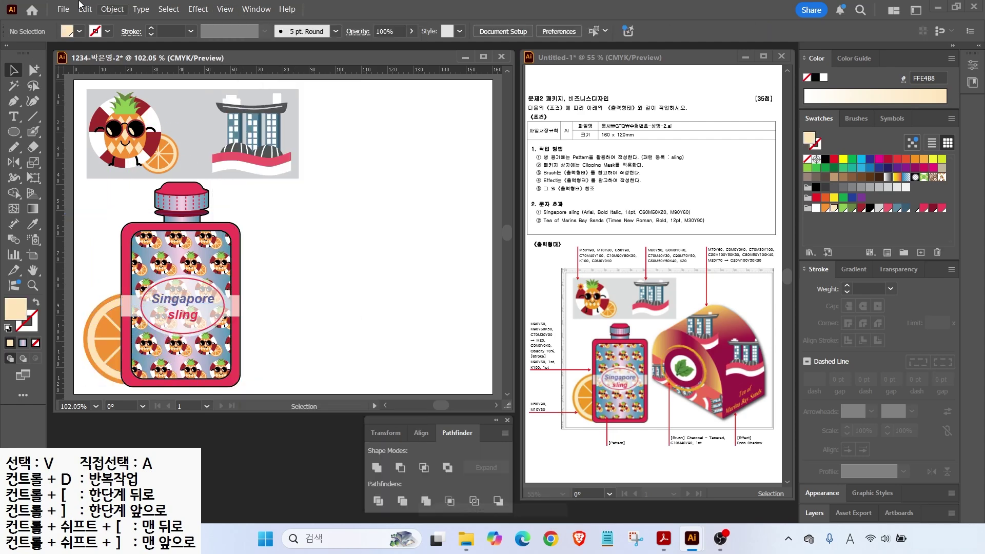
pyautogui.hotkey('alt', 'Tab')
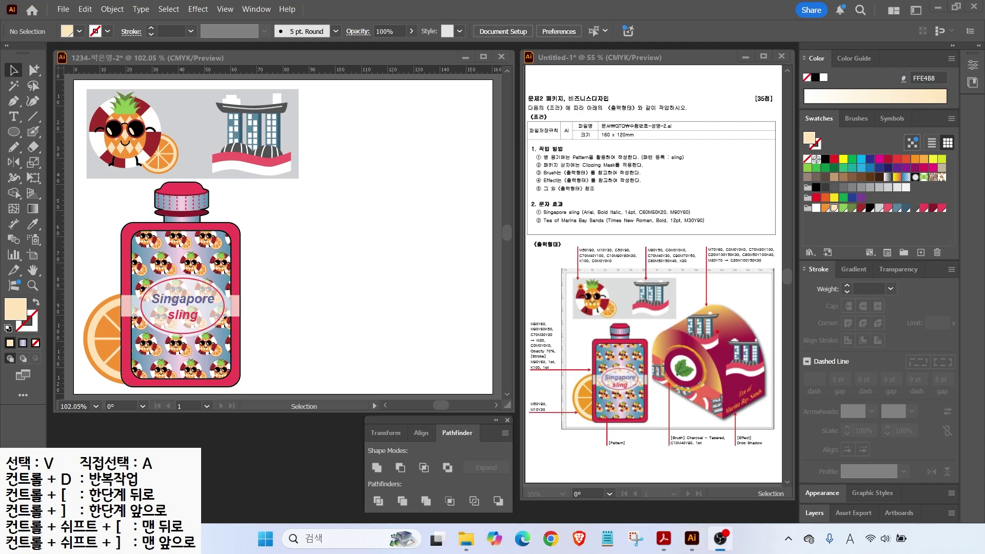
pyautogui.moveTo(734, 316); pyautogui.dragTo(781, 282)
pyautogui.press('Escape')
# Step: Add a light cyan C=70 swatch and a white swatch
pyautogui.click(942, 212)
pyautogui.click(920, 252)
pyautogui.press('Tab')
pyautogui.press('Tab')
pyautogui.write('70')
pyautogui.press('Tab')
pyautogui.press('Tab')
pyautogui.press('Return')
pyautogui.click(920, 252)
pyautogui.press('Tab')
pyautogui.press('Tab')
pyautogui.write('0')
# Step: Define a green swatch using the values 70, 30 and 100
pyautogui.press('Tab')
pyautogui.write('0')
pyautogui.press('Return')
pyautogui.click(920, 252)
pyautogui.press('Tab')
pyautogui.write('70')
pyautogui.press('Tab')
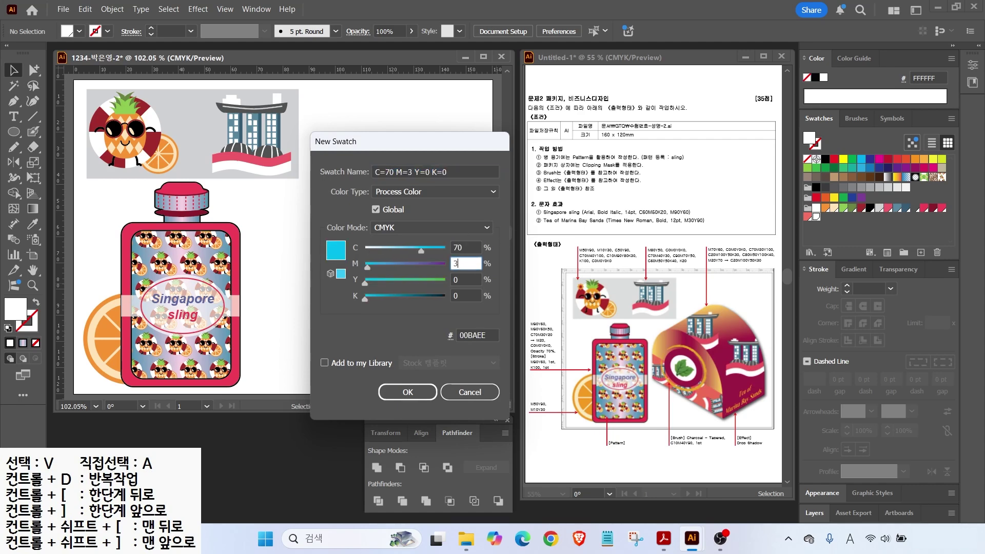
pyautogui.write('30')
# Step: Save a crimson swatch C=20 M=100 Y=50 K=30
pyautogui.press('Tab')
pyautogui.write('100')
pyautogui.click(920, 252)
pyautogui.press('Tab')
pyautogui.write('20')
pyautogui.press('Tab')
pyautogui.write('100')
# Step: Save a dark green swatch with the values 80, 30 and 100
pyautogui.press('Tab')
pyautogui.write('50')
pyautogui.press('Tab')
pyautogui.press('Return')
pyautogui.click(920, 252)
pyautogui.press('Tab')
pyautogui.write('80')
pyautogui.press('Tab')
pyautogui.write('30')
pyautogui.press('Tab')
pyautogui.write('100')
pyautogui.press('Tab')
pyautogui.press('Return')
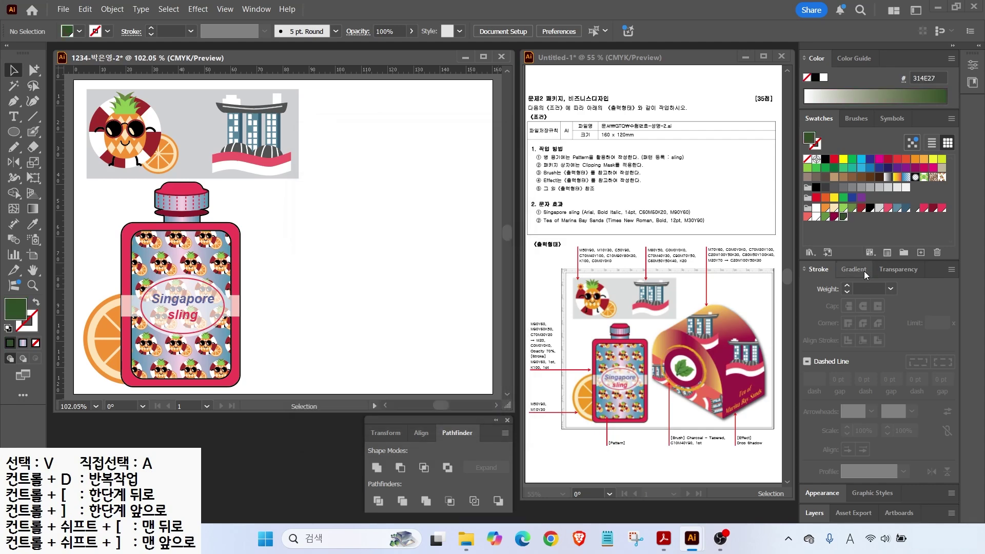
# Step: Give the fill a gradient and set its left stop to yellow M20 Y70
pyautogui.click(862, 270)
pyautogui.click(814, 360)
pyautogui.doubleClick(808, 439)
pyautogui.moveTo(912, 303); pyautogui.dragTo(793, 288)
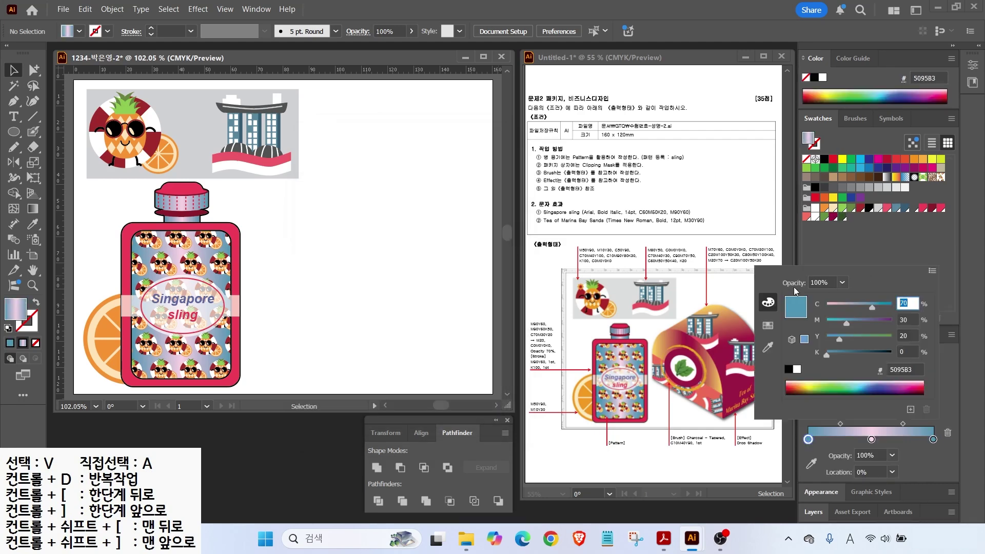
pyautogui.write('0')
pyautogui.press('Tab')
pyautogui.write('20')
pyautogui.press('Tab')
pyautogui.write('70')
pyautogui.press('Return')
# Step: Make the middle stop crimson C20 M100 Y50 K30 and the right stop yellow
pyautogui.doubleClick(871, 439)
pyautogui.moveTo(911, 304); pyautogui.dragTo(843, 297)
pyautogui.write('20')
pyautogui.press('Tab')
pyautogui.write('100')
pyautogui.press('Tab')
pyautogui.write('50')
pyautogui.press('Tab')
pyautogui.write('30')
pyautogui.press('Return')
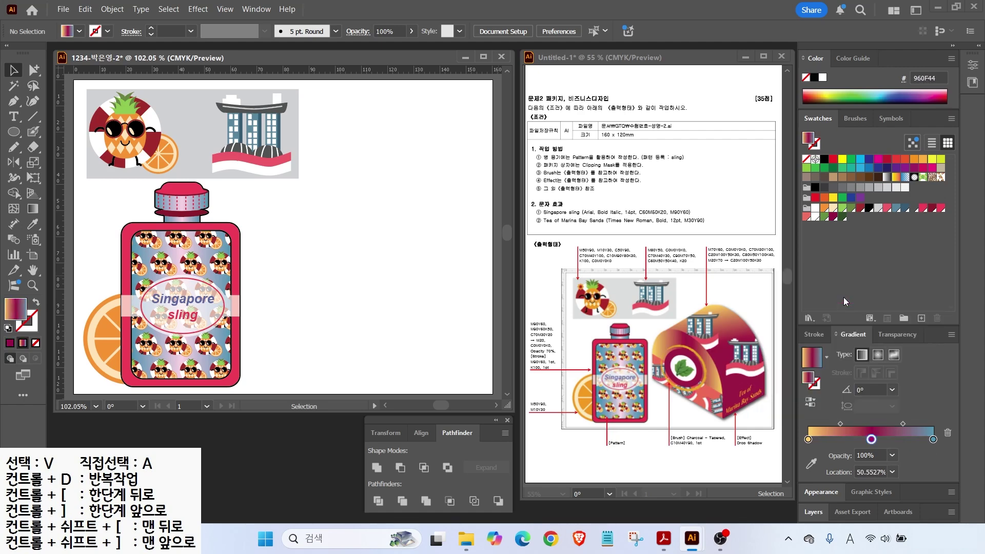
pyautogui.moveTo(808, 440); pyautogui.dragTo(932, 439)
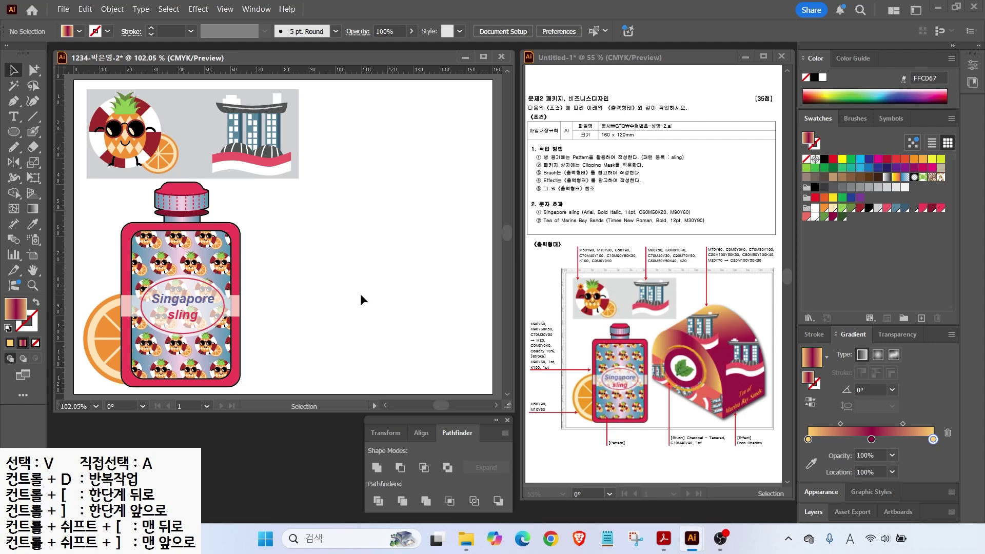
# Step: Draw a gradient rounded rectangle beside the bottle with more rounded corners
pyautogui.moveTo(13, 131); pyautogui.dragTo(63, 150)
pyautogui.moveTo(288, 201)
pyautogui.mouseDown()
pyautogui.moveTo(430, 334)
pyautogui.moveTo(441, 361)
pyautogui.mouseUp()
pyautogui.press('Up')
pyautogui.press('Up')
pyautogui.press('Up')
pyautogui.press('Up')
pyautogui.press('Up')
pyautogui.press('Up')
pyautogui.press('Up')
pyautogui.press('Up')
pyautogui.press('Up')
pyautogui.press('Up')
pyautogui.press('Up')
pyautogui.press('Up')
pyautogui.press('Up')
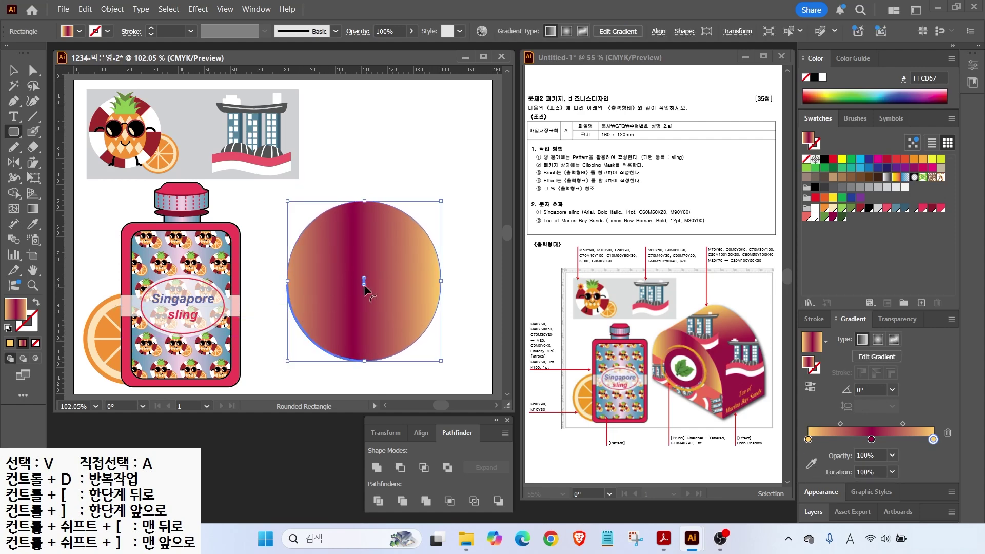
# Step: Square off the dome's bottom-left and bottom-right corners
pyautogui.moveTo(364, 284); pyautogui.dragTo(319, 310)
pyautogui.moveTo(292, 346); pyautogui.dragTo(285, 359)
pyautogui.moveTo(363, 280); pyautogui.dragTo(440, 359)
pyautogui.click(33, 70)
pyautogui.moveTo(269, 375); pyautogui.dragTo(437, 322)
# Step: Move the dome down and to the left
pyautogui.click(13, 70)
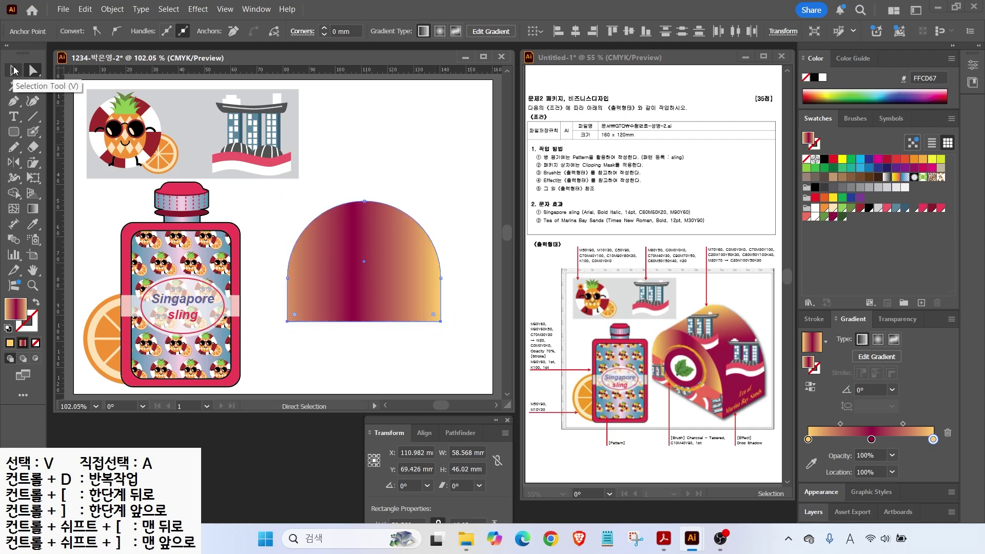
pyautogui.moveTo(375, 282); pyautogui.dragTo(370, 317)
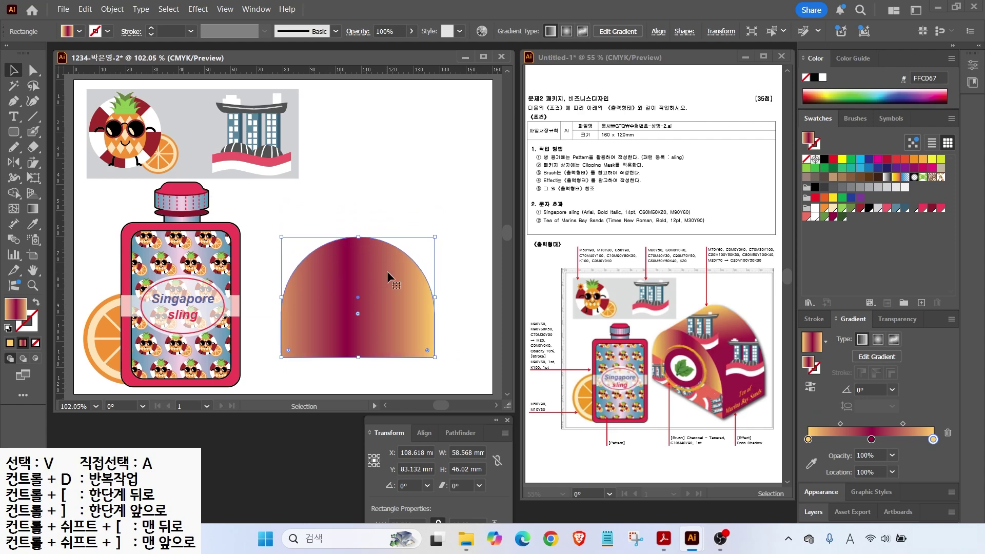
pyautogui.moveTo(32, 163); pyautogui.dragTo(76, 176)
pyautogui.click(69, 162)
# Step: In the Shear dialog for the dome, try horizontal and vertical axes at various angles
pyautogui.press('ctrl')
pyautogui.doubleClick(33, 163)
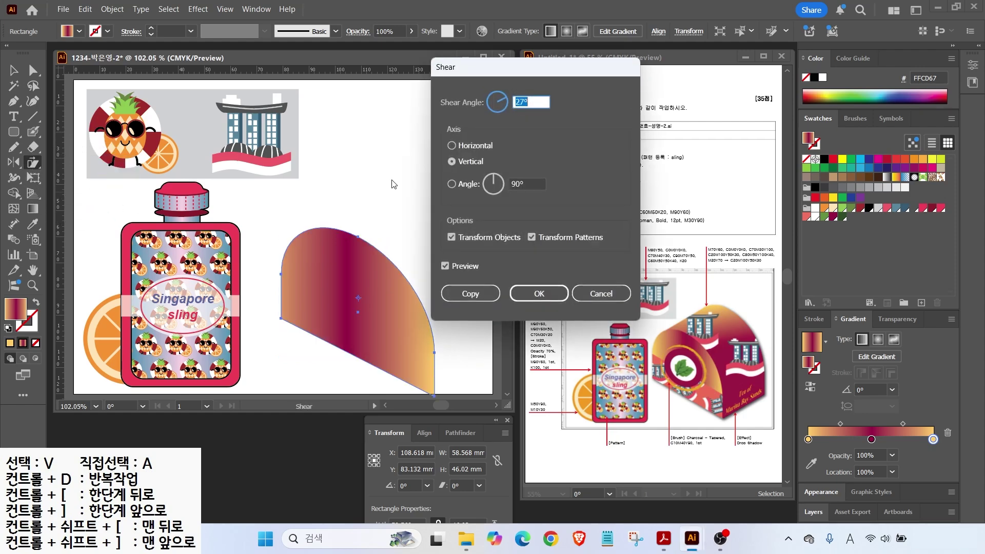
pyautogui.click(451, 146)
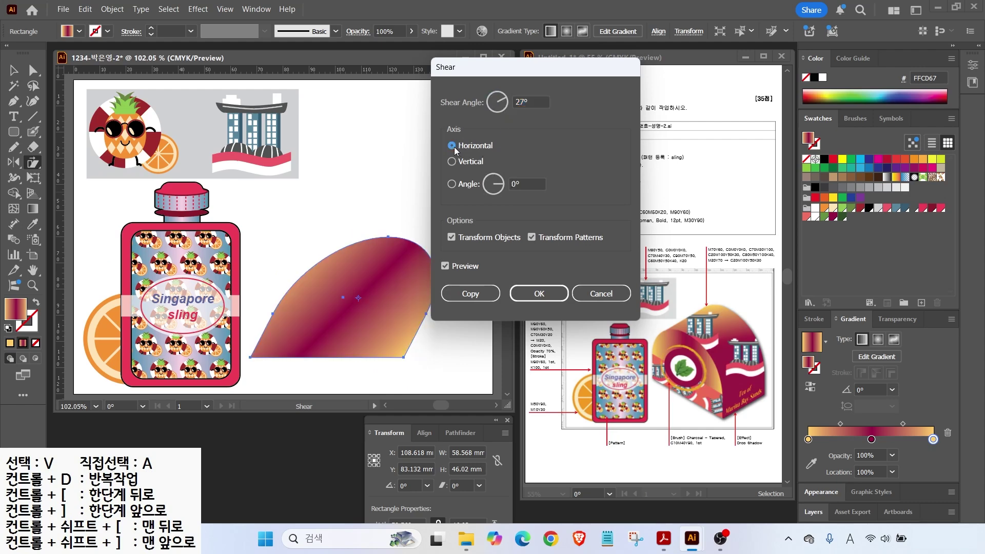
pyautogui.click(451, 162)
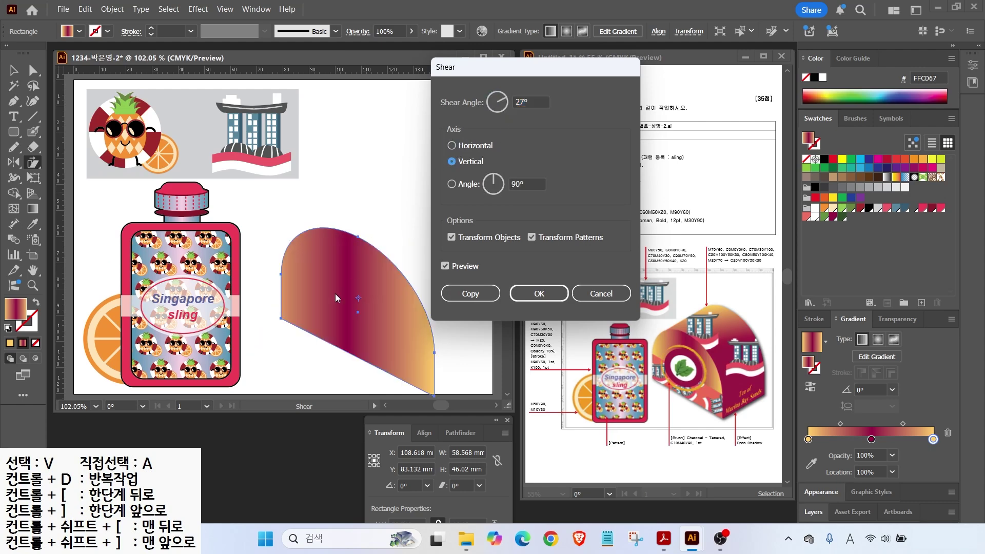
pyautogui.click(452, 147)
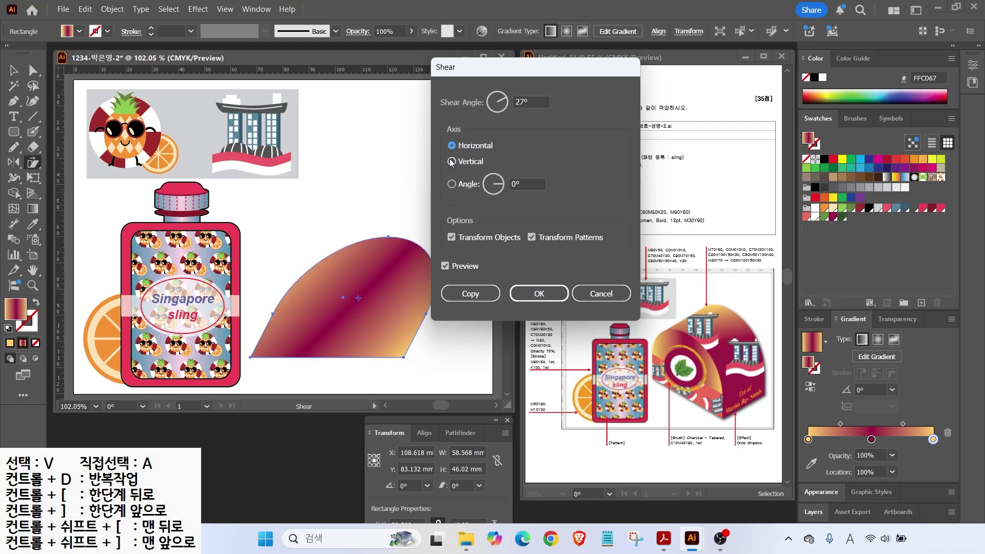
pyautogui.click(504, 110)
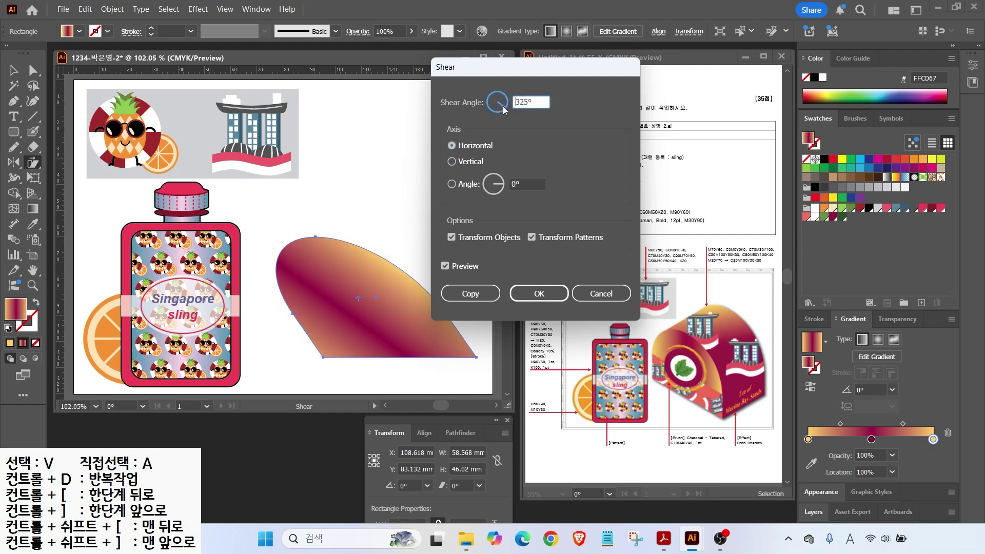
pyautogui.click(504, 98)
pyautogui.click(504, 107)
pyautogui.click(505, 98)
pyautogui.click(503, 110)
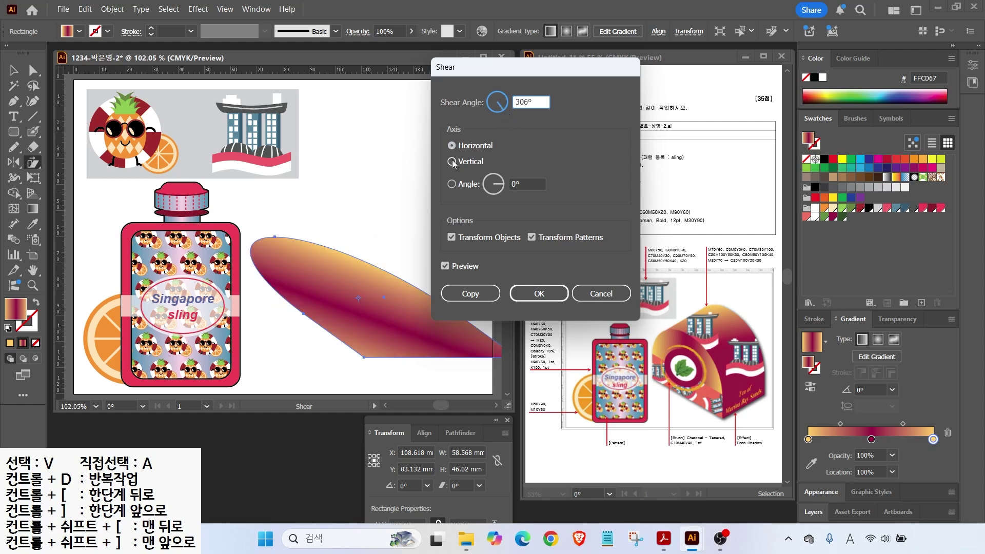
# Step: Shear the dome 25° on the vertical axis after comparing previews
pyautogui.click(451, 161)
pyautogui.click(503, 110)
pyautogui.click(506, 105)
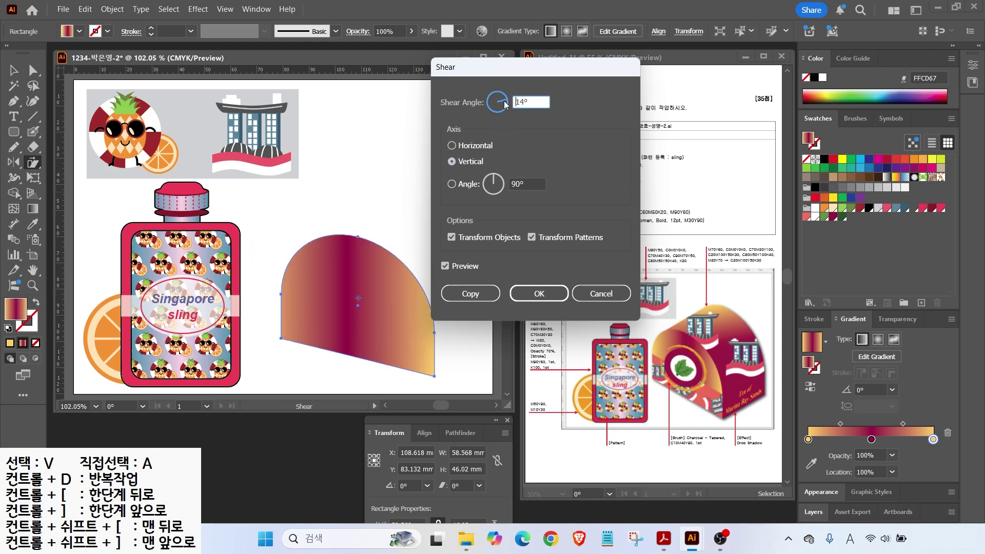
pyautogui.click(506, 106)
pyautogui.click(506, 97)
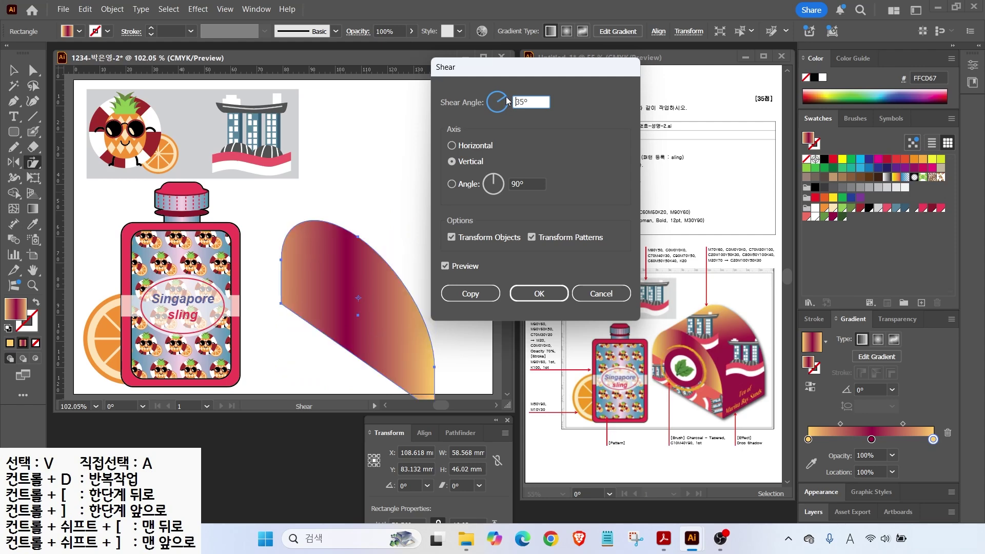
pyautogui.click(506, 100)
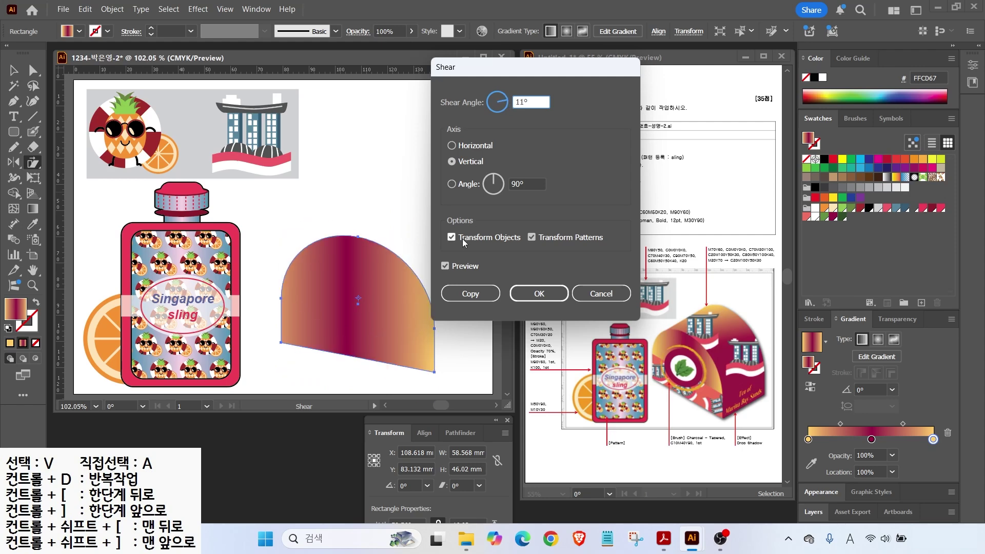
pyautogui.click(444, 266)
pyautogui.click(444, 265)
pyautogui.click(445, 266)
pyautogui.click(445, 266)
pyautogui.click(505, 97)
pyautogui.click(505, 100)
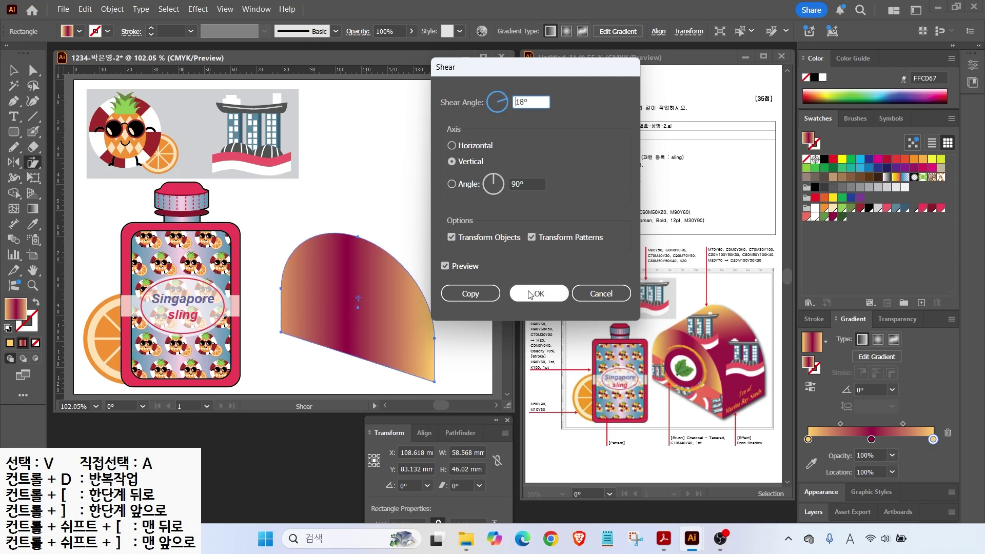
pyautogui.click(506, 99)
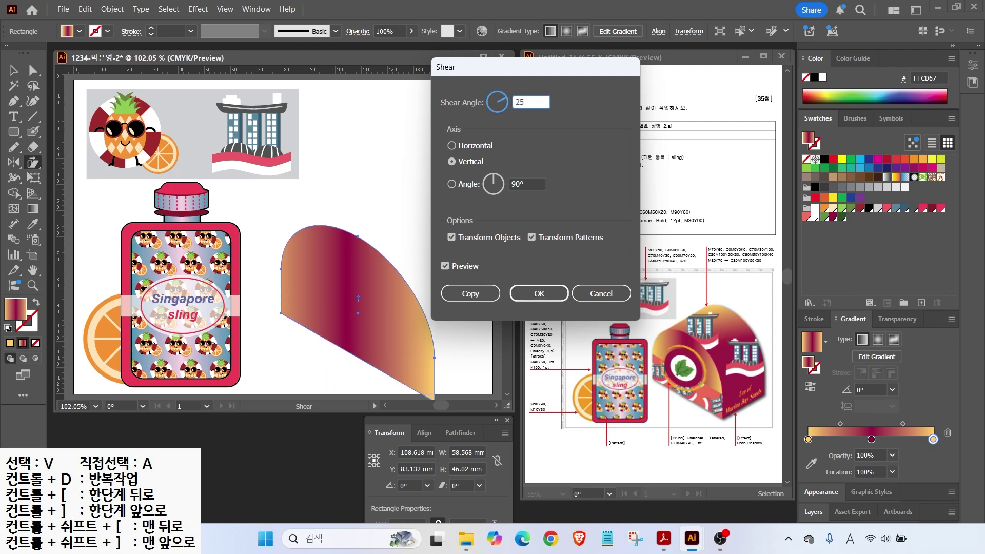
pyautogui.press('Tab')
pyautogui.press('Return')
# Step: Resize the sheared dome proportionally, undoing a stray move
pyautogui.press('v')
pyautogui.moveTo(377, 328); pyautogui.dragTo(376, 315)
pyautogui.hotkey('ctrl', 'z')
pyautogui.moveTo(402, 230); pyautogui.dragTo(418, 248)
pyautogui.moveTo(374, 308); pyautogui.dragTo(419, 238)
# Step: Draw a four-corner Pen panel joining the two sheared domes as the roof
pyautogui.click(466, 303)
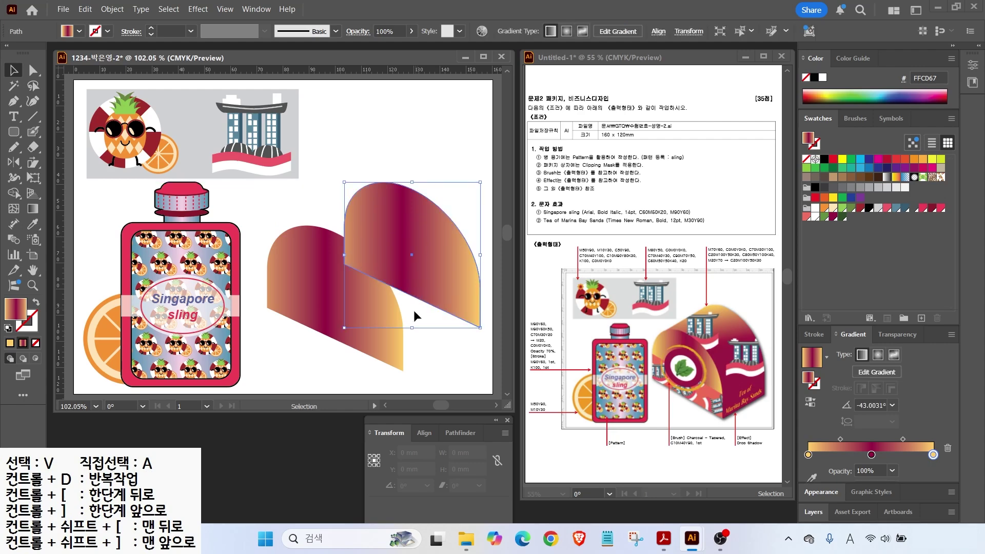
pyautogui.moveTo(401, 372)
pyautogui.mouseDown()
pyautogui.moveTo(491, 310)
pyautogui.moveTo(440, 274)
pyautogui.mouseUp()
pyautogui.press('Escape')
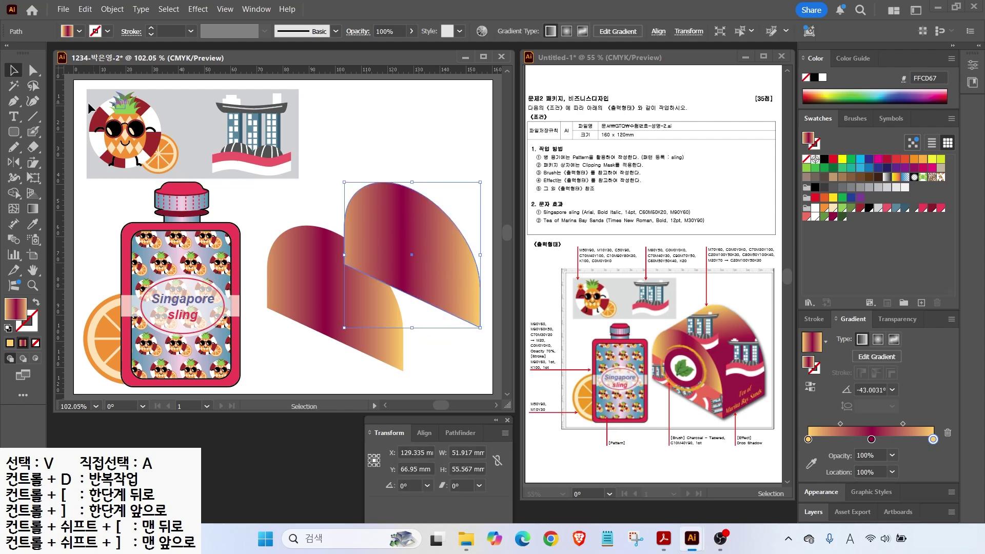
pyautogui.click(14, 101)
pyautogui.hotkey('ctrl', 'shift', 'a')
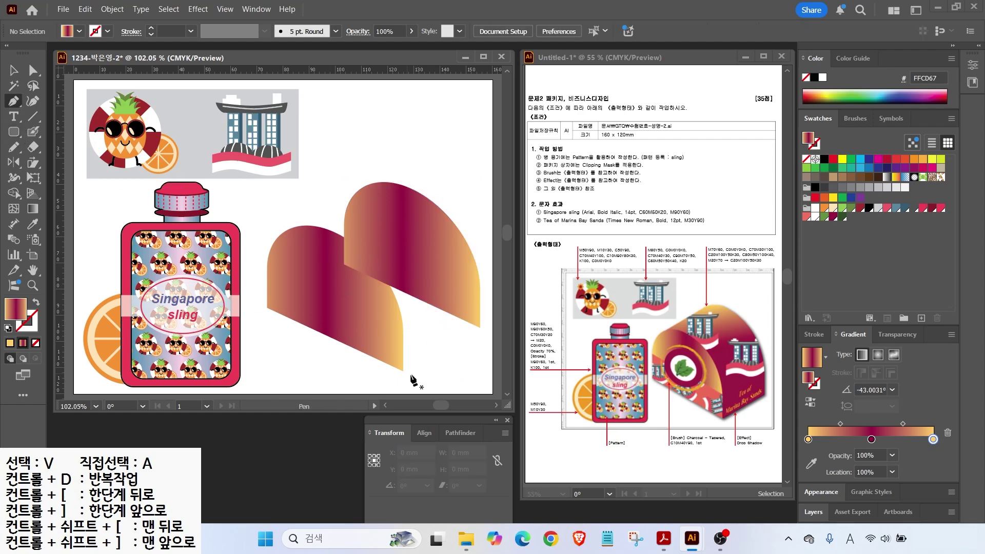
pyautogui.click(404, 370)
pyautogui.click(480, 326)
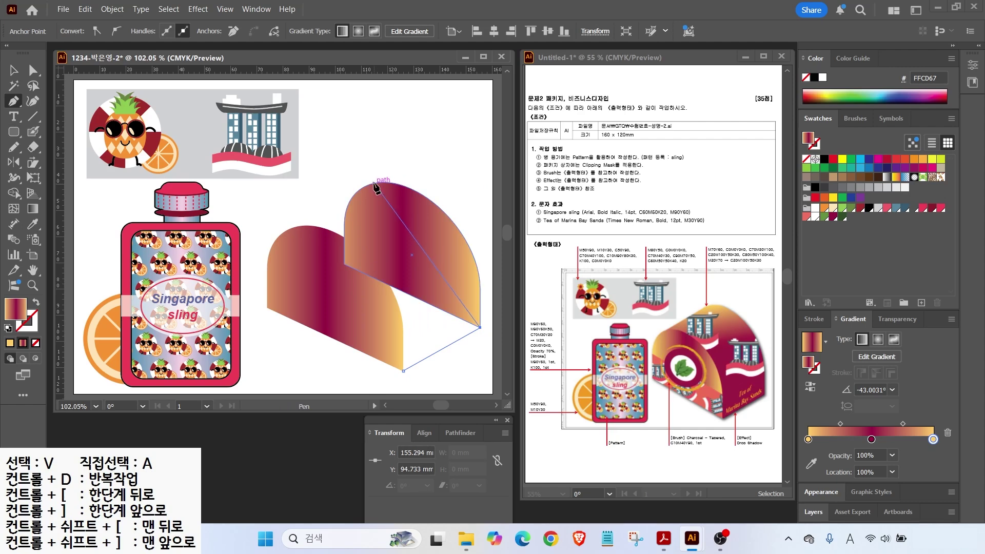
pyautogui.click(364, 187)
pyautogui.click(292, 228)
pyautogui.click(403, 370)
# Step: Unite the roof panel and both domes into one shape with Pathfinder
pyautogui.click(18, 76)
pyautogui.moveTo(343, 185); pyautogui.dragTo(391, 201)
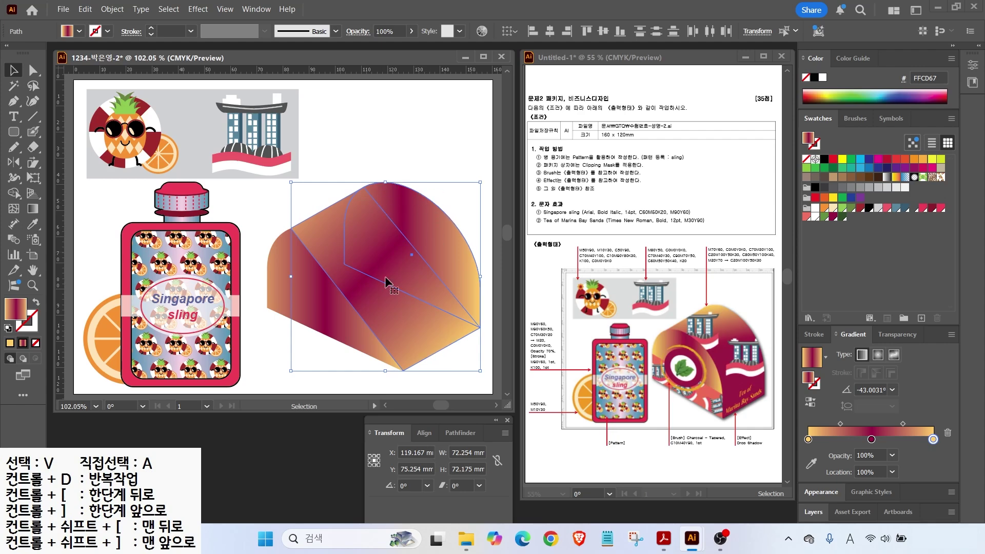
pyautogui.click(458, 433)
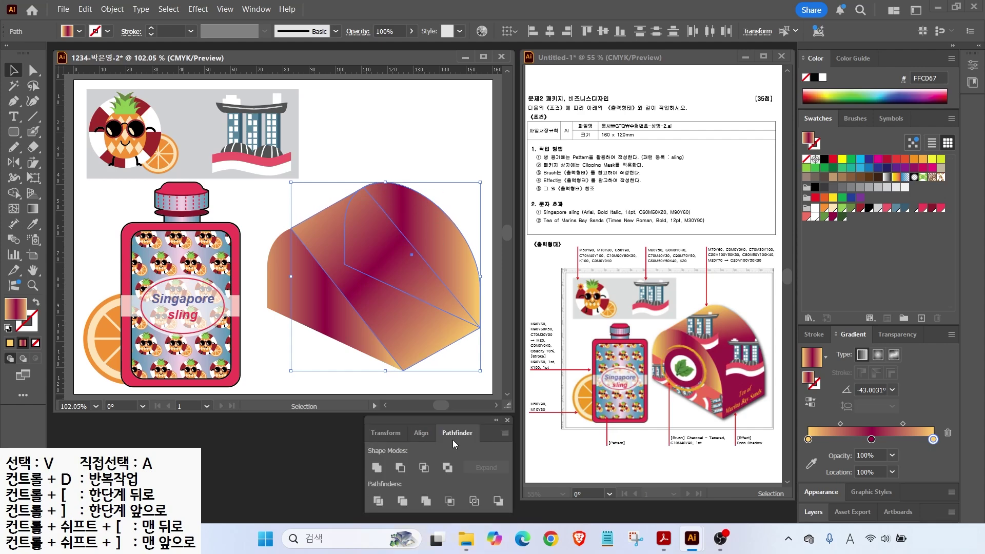
pyautogui.click(377, 468)
pyautogui.click(398, 140)
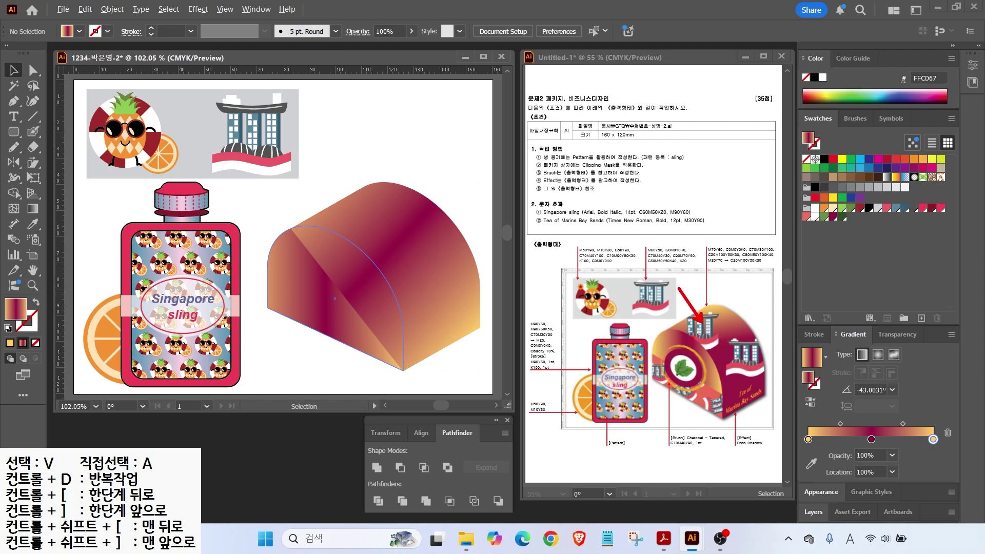
# Step: Split the merged box shape into its separate faces
pyautogui.press('Escape')
pyautogui.click(373, 212)
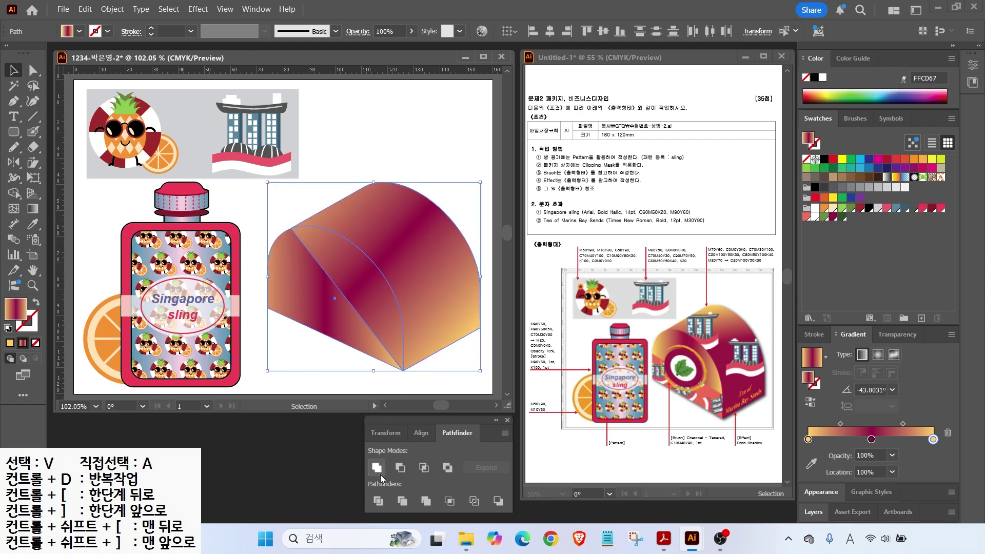
pyautogui.click(378, 500)
pyautogui.click(276, 227)
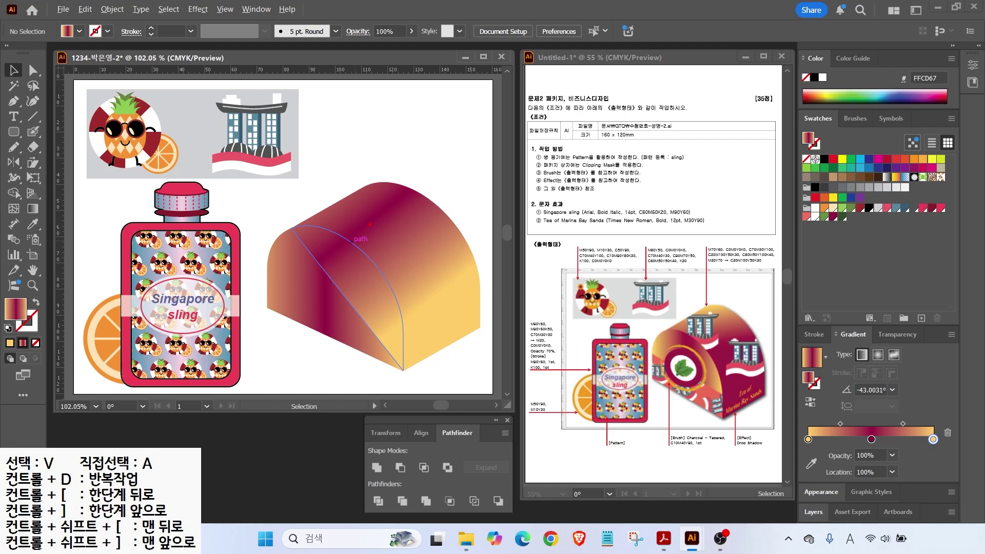
pyautogui.moveTo(314, 247); pyautogui.dragTo(275, 185)
pyautogui.moveTo(283, 268)
pyautogui.mouseDown()
pyautogui.moveTo(286, 242)
pyautogui.moveTo(368, 263)
pyautogui.moveTo(337, 323)
pyautogui.mouseUp()
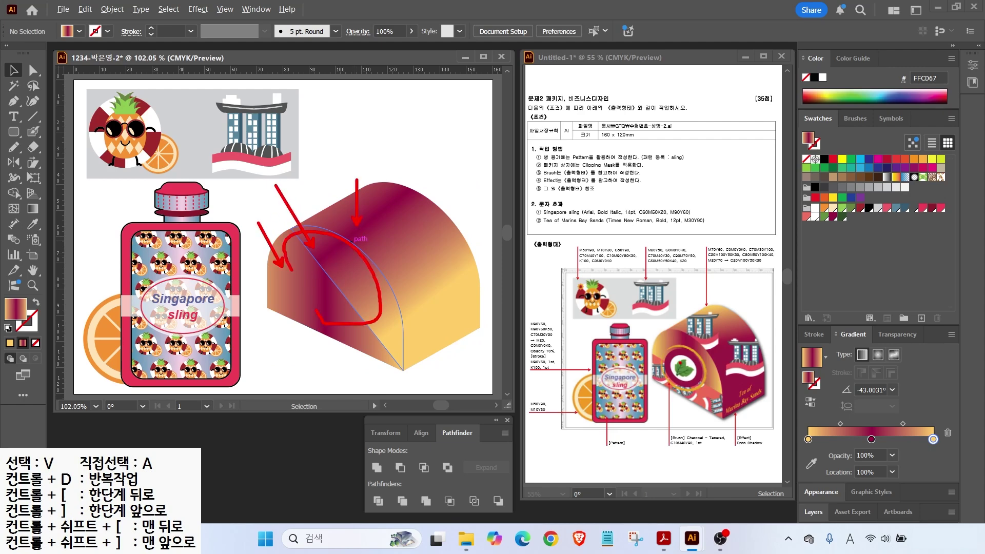
pyautogui.press('Escape')
# Step: Ungroup the dome and unite its left face pieces into one shape with Pathfinder
pyautogui.click(33, 72)
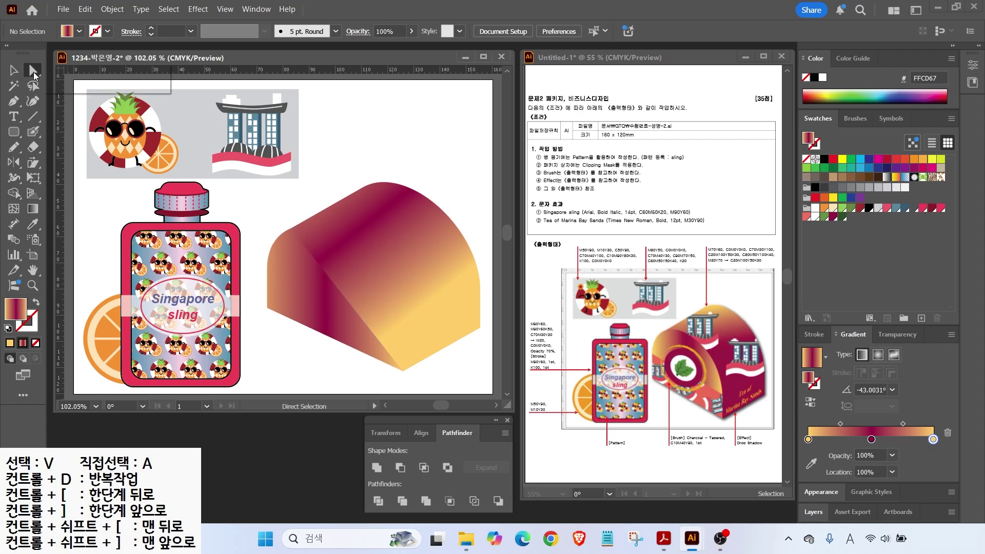
pyautogui.press('v')
pyautogui.click(344, 233)
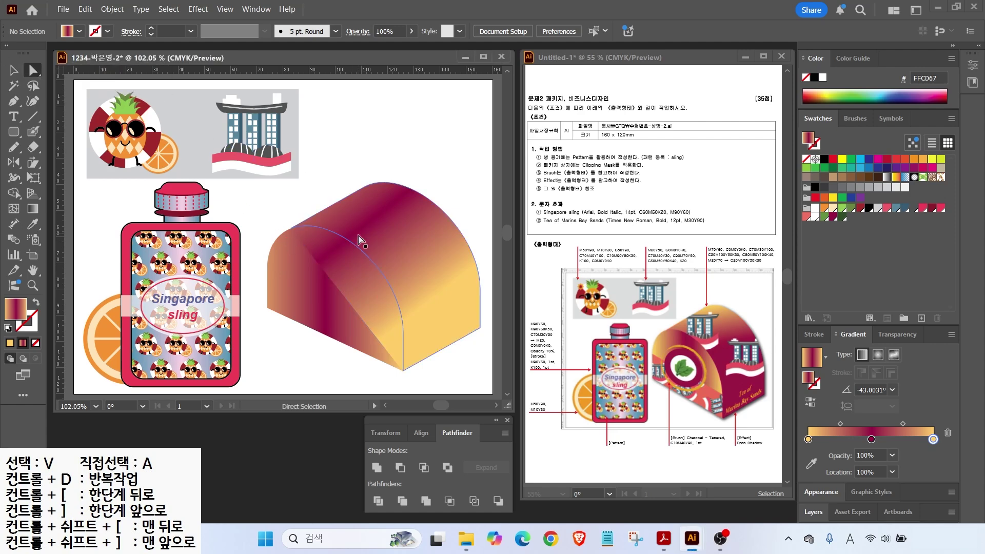
pyautogui.rightClick(337, 262)
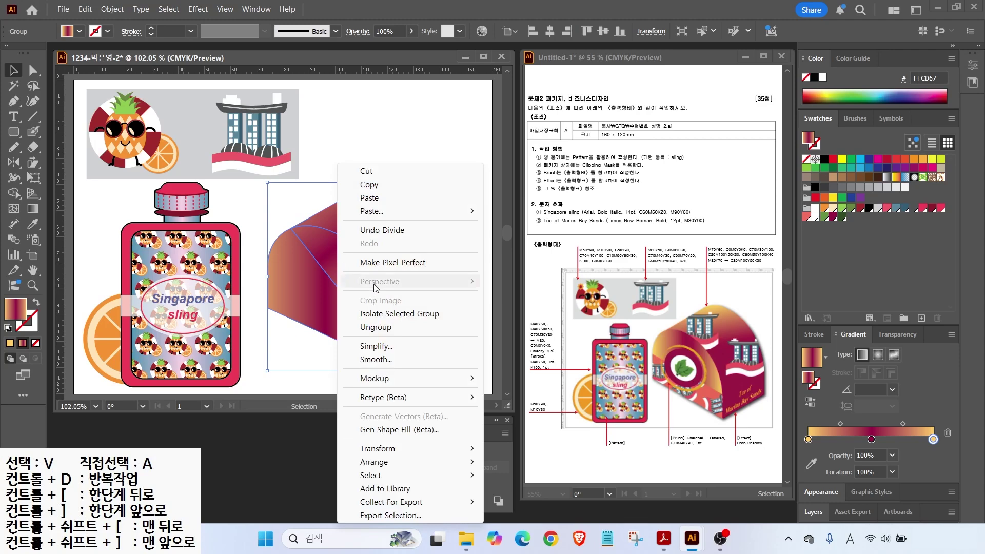
pyautogui.click(377, 326)
pyautogui.click(286, 212)
pyautogui.click(334, 260)
pyautogui.moveTo(319, 360); pyautogui.dragTo(362, 307)
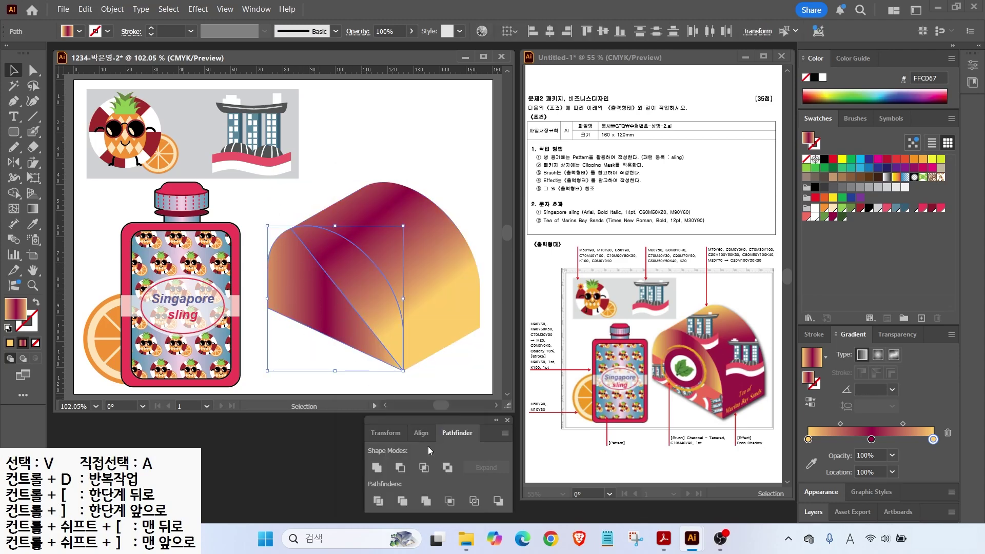
pyautogui.click(376, 473)
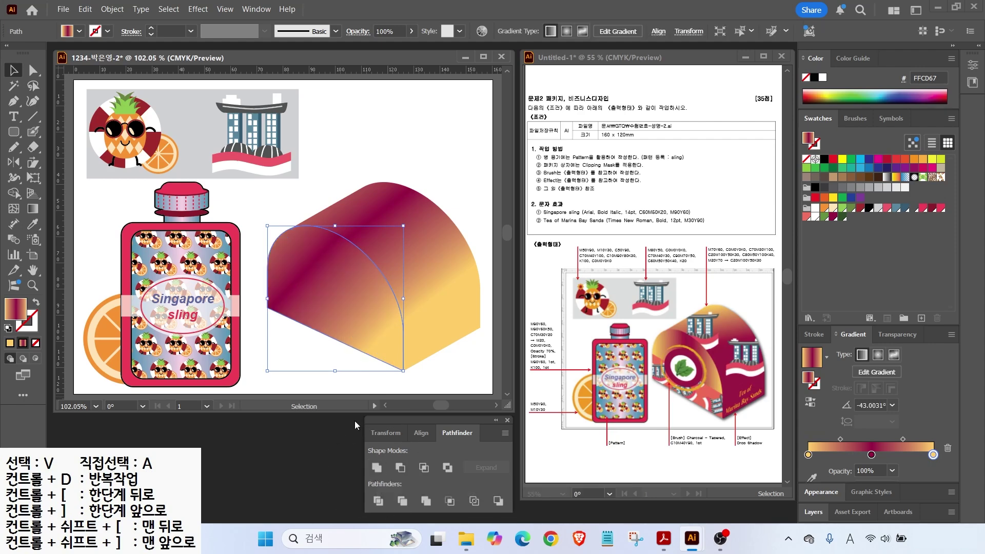
pyautogui.click(377, 166)
# Step: Place a smaller building copy in front of the dome, atop its arched face
pyautogui.moveTo(261, 144); pyautogui.dragTo(352, 184)
pyautogui.rightClick(352, 185)
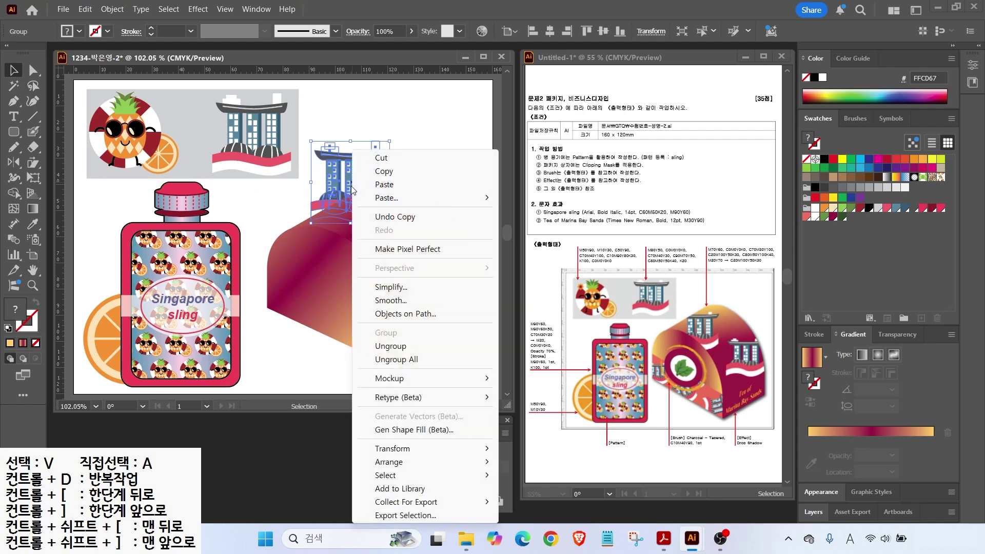
pyautogui.moveTo(391, 464)
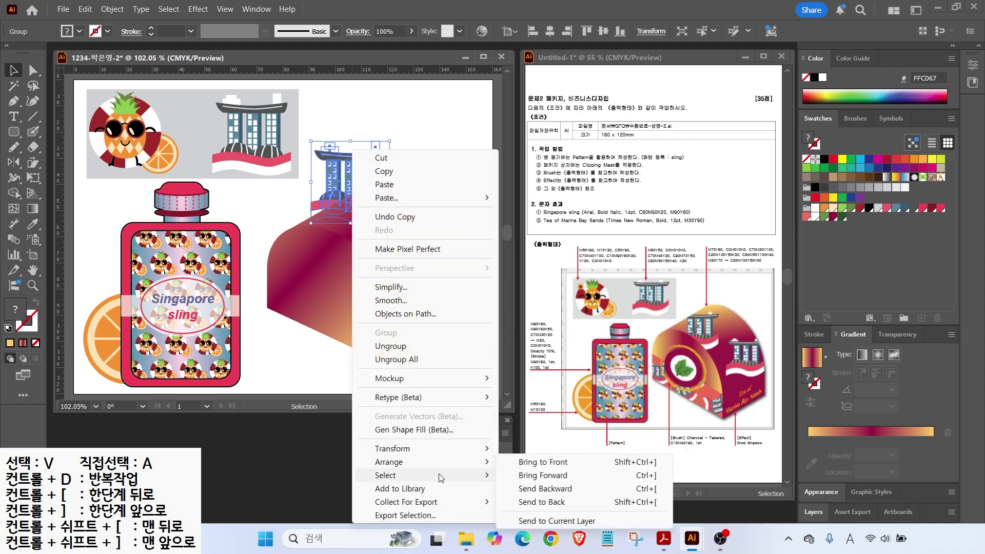
pyautogui.click(530, 464)
pyautogui.moveTo(365, 193); pyautogui.dragTo(366, 214)
pyautogui.moveTo(402, 174); pyautogui.dragTo(389, 189)
pyautogui.moveTo(356, 224); pyautogui.dragTo(453, 260)
# Step: Redraw a two-colour gradient across the dome's arched face
pyautogui.click(398, 223)
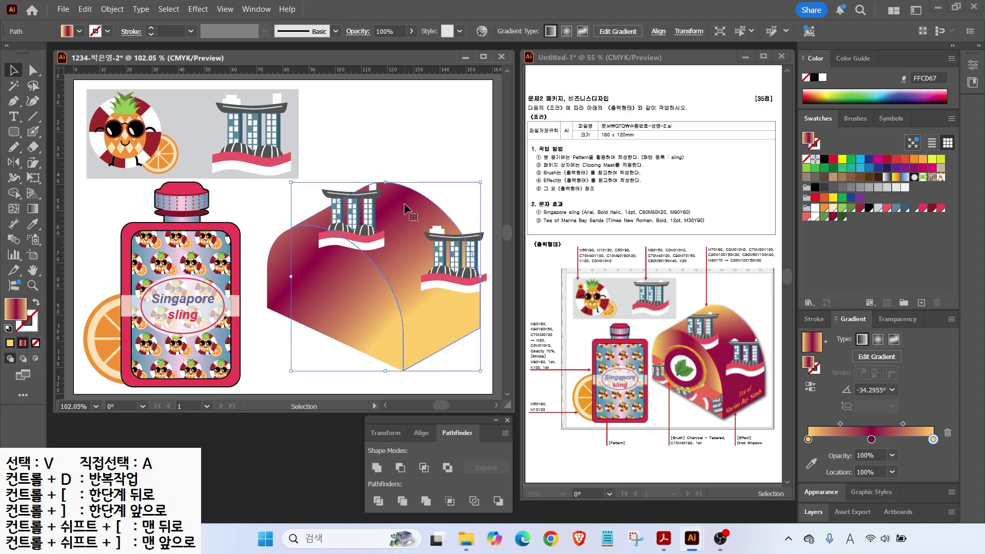
pyautogui.click(32, 209)
pyautogui.moveTo(384, 197); pyautogui.dragTo(474, 375)
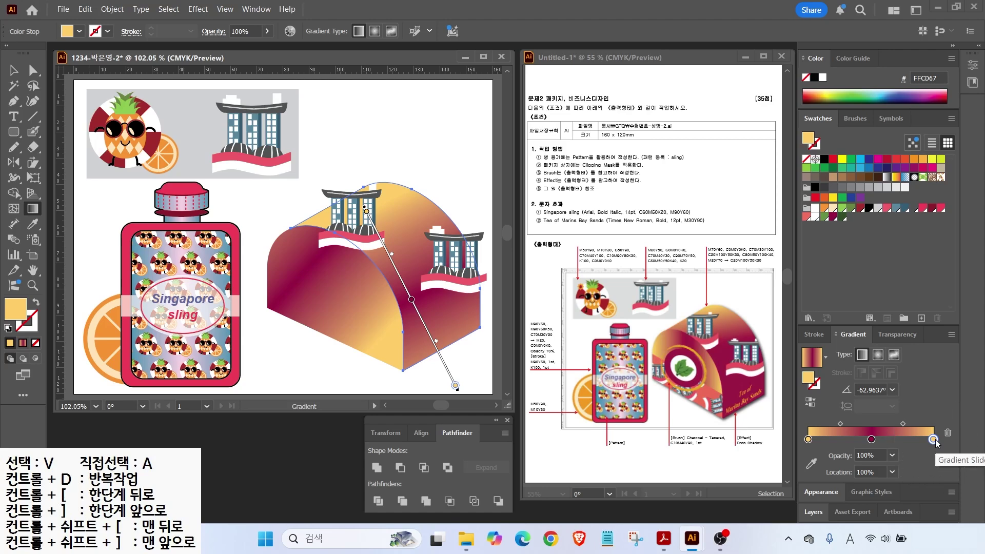
pyautogui.moveTo(933, 439); pyautogui.dragTo(949, 462)
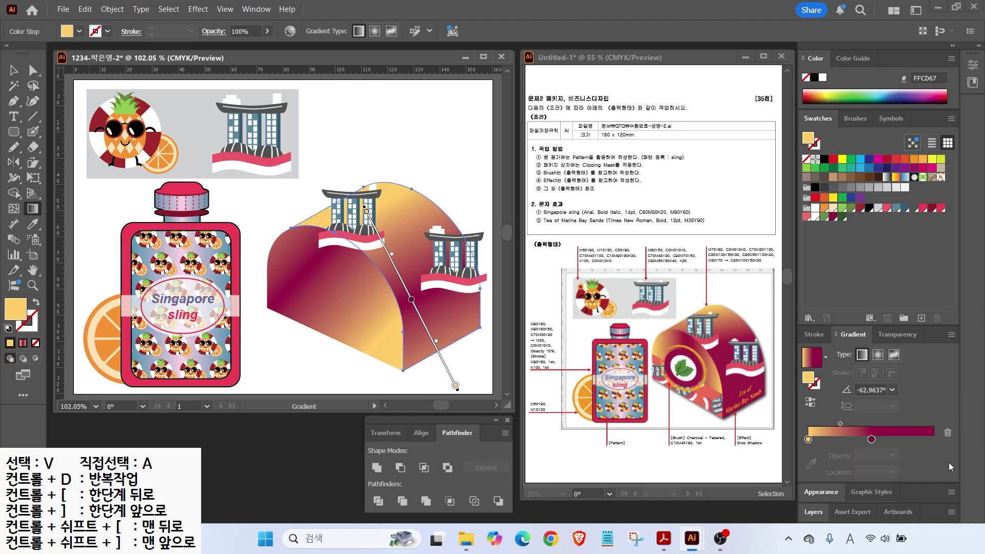
pyautogui.moveTo(872, 440); pyautogui.dragTo(933, 439)
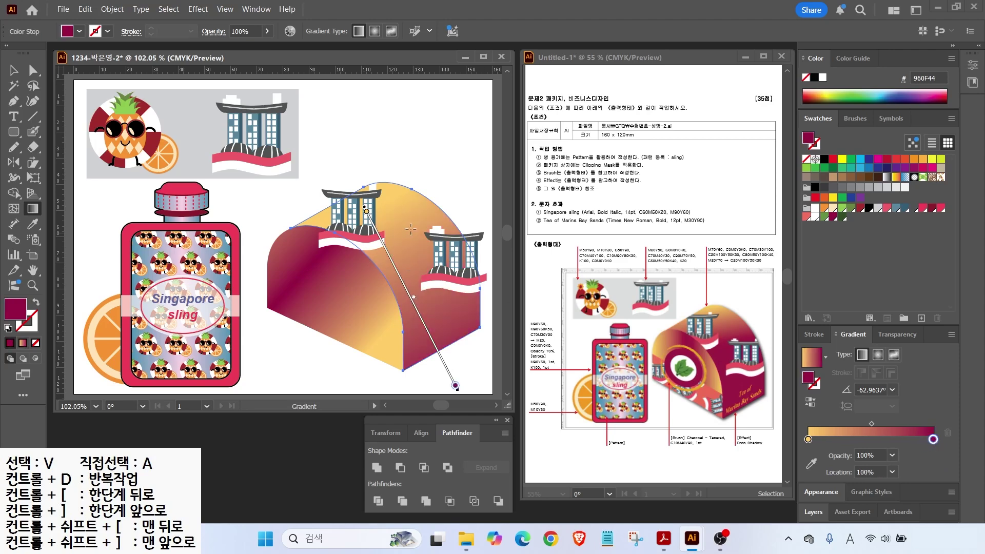
pyautogui.moveTo(380, 177)
pyautogui.mouseDown()
pyautogui.moveTo(440, 314)
pyautogui.moveTo(455, 325)
pyautogui.moveTo(463, 318)
pyautogui.mouseUp()
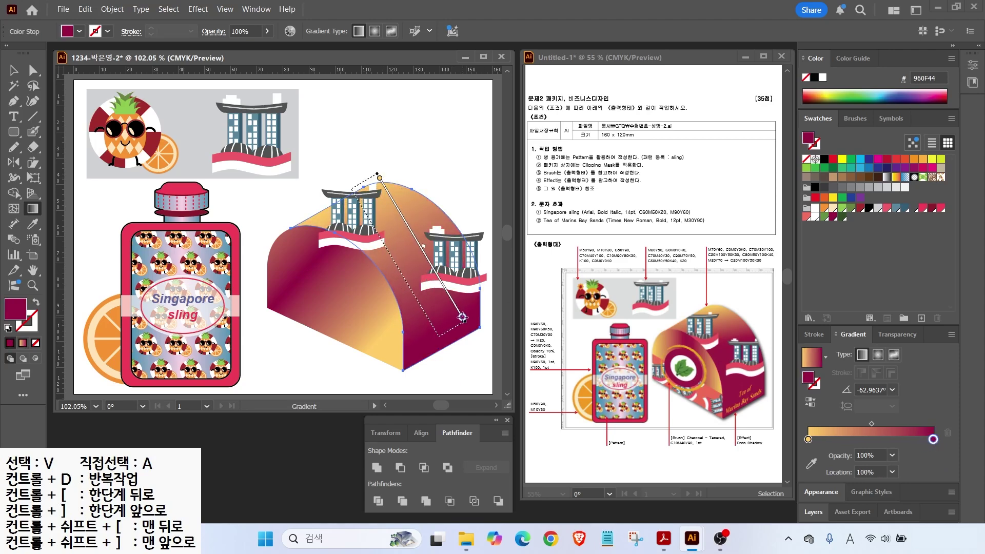
pyautogui.moveTo(335, 188); pyautogui.dragTo(451, 306)
# Step: Adjust the arched face's position using its anchor points
pyautogui.press('v')
pyautogui.hotkey('ctrl', 'shift', 'a')
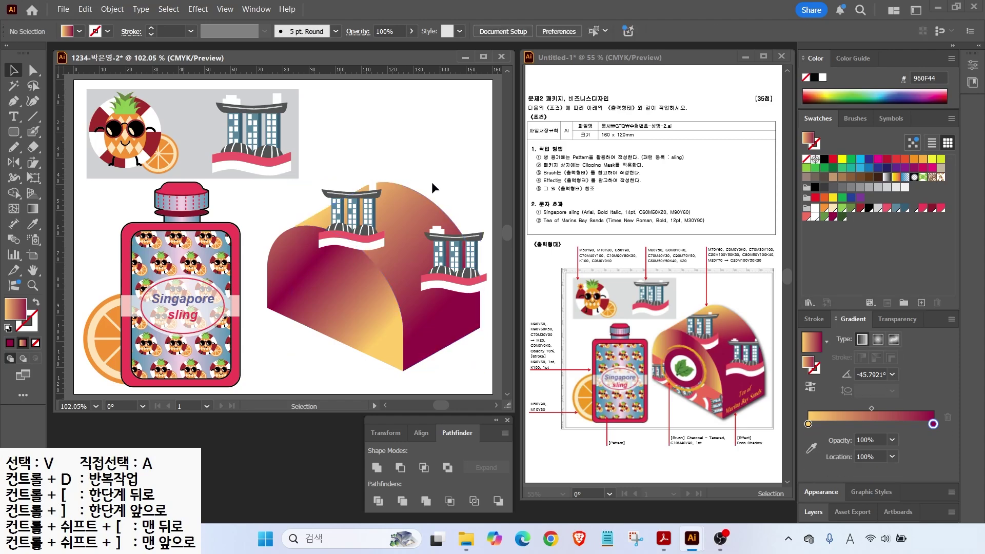
pyautogui.click(405, 210)
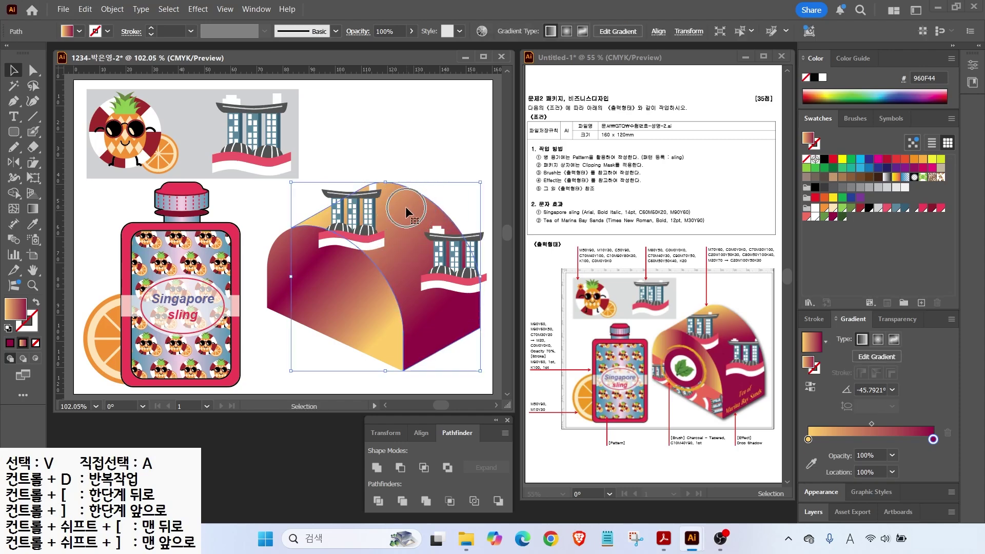
pyautogui.press('a')
pyautogui.moveTo(400, 203); pyautogui.dragTo(421, 185)
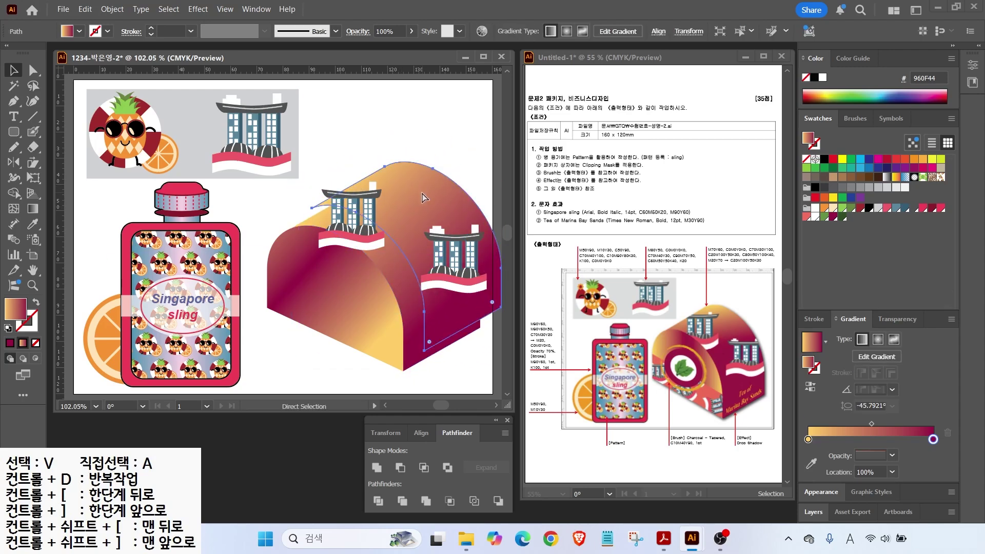
pyautogui.press('ctrl')
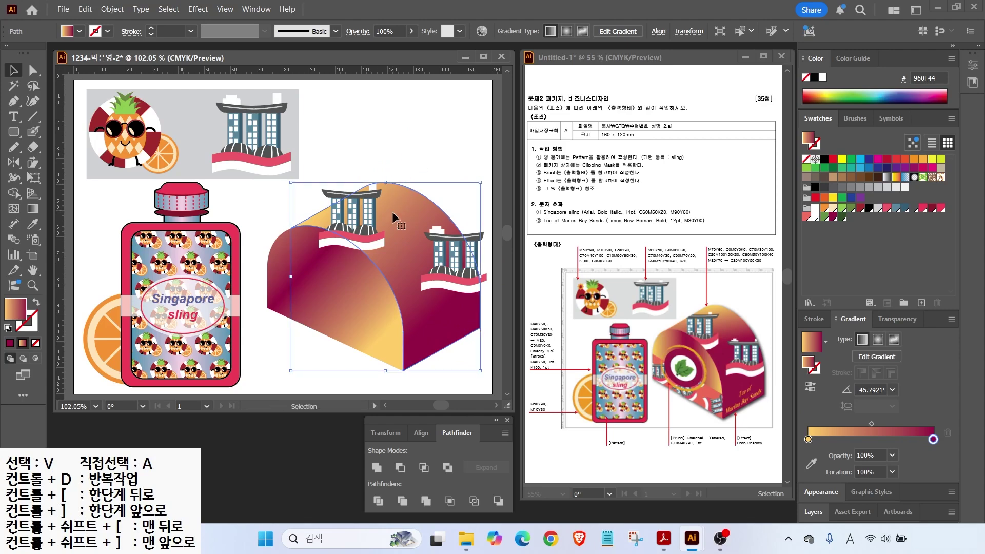
# Step: Bring the arch to the front and make a clipping mask with the building copy behind it
pyautogui.rightClick(393, 213)
pyautogui.moveTo(457, 464)
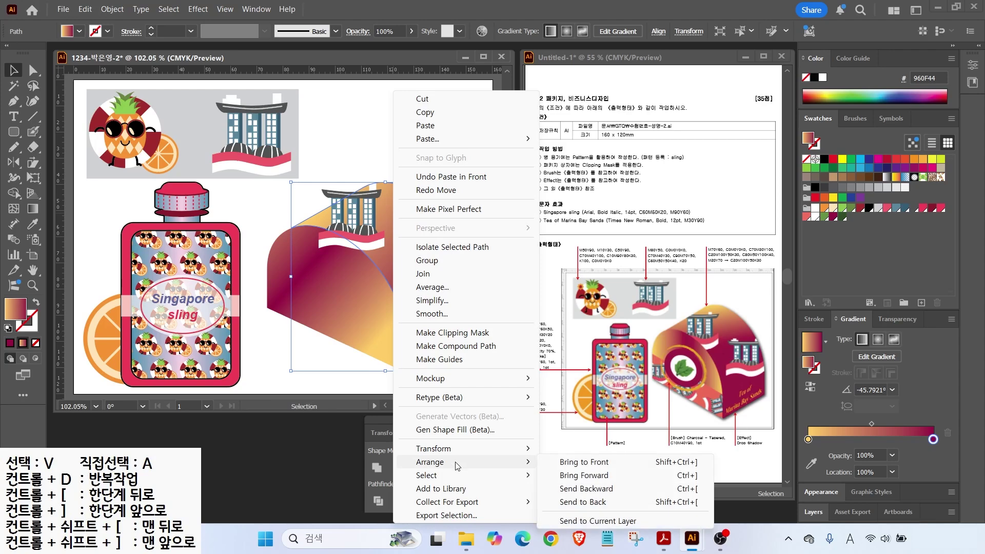
pyautogui.click(589, 467)
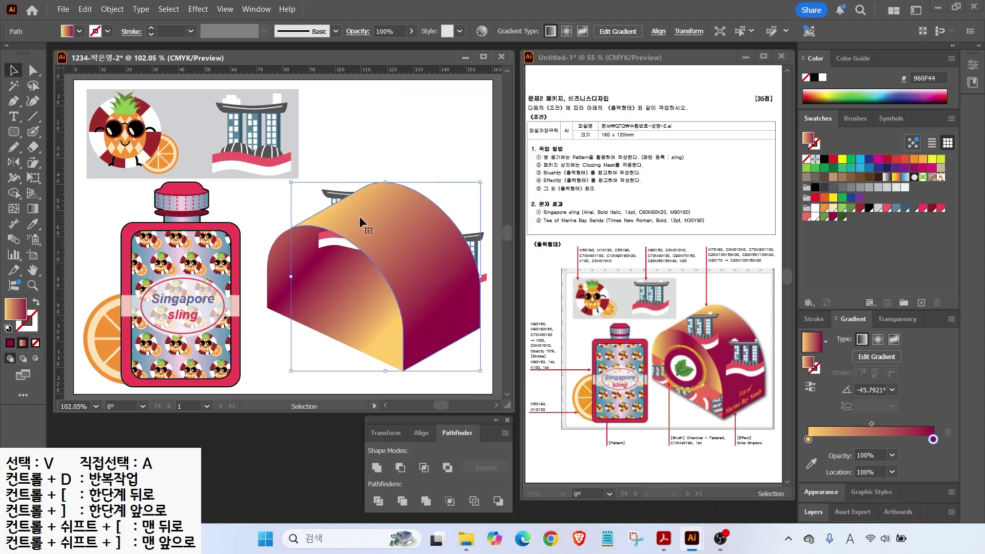
pyautogui.moveTo(426, 164); pyautogui.dragTo(392, 203)
pyautogui.moveTo(332, 145); pyautogui.dragTo(333, 193)
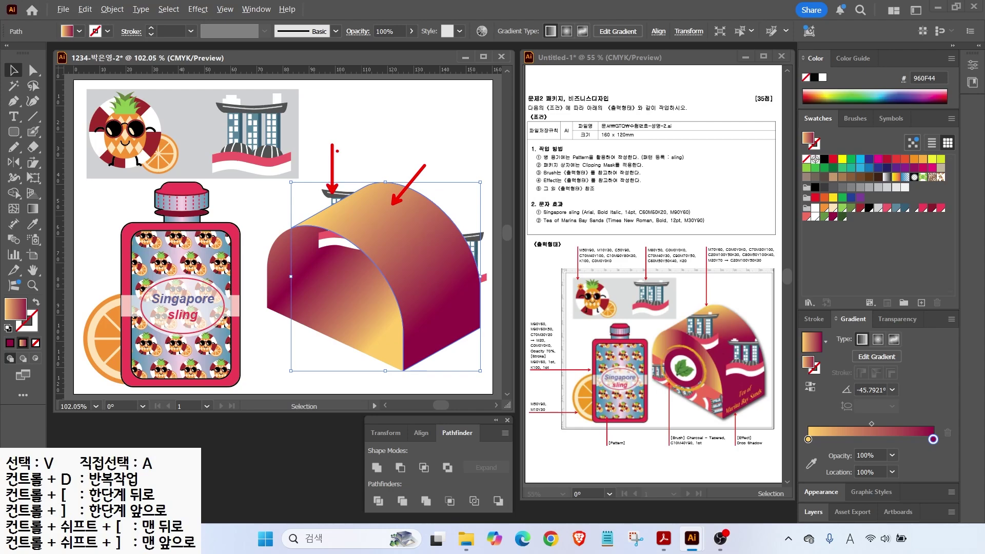
pyautogui.keyDown('shift'); pyautogui.click(353, 195); pyautogui.keyUp('shift')
pyautogui.rightClick(402, 213)
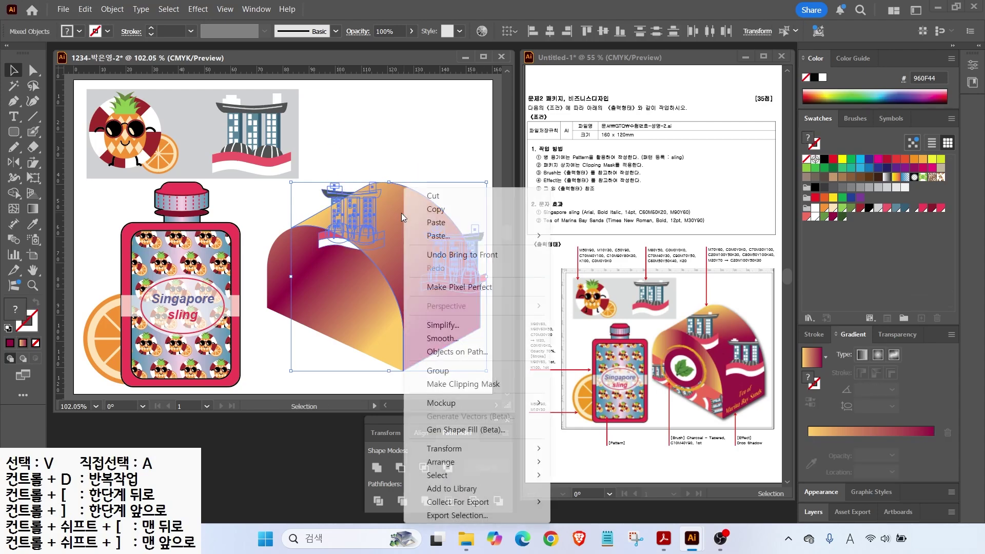
pyautogui.click(440, 384)
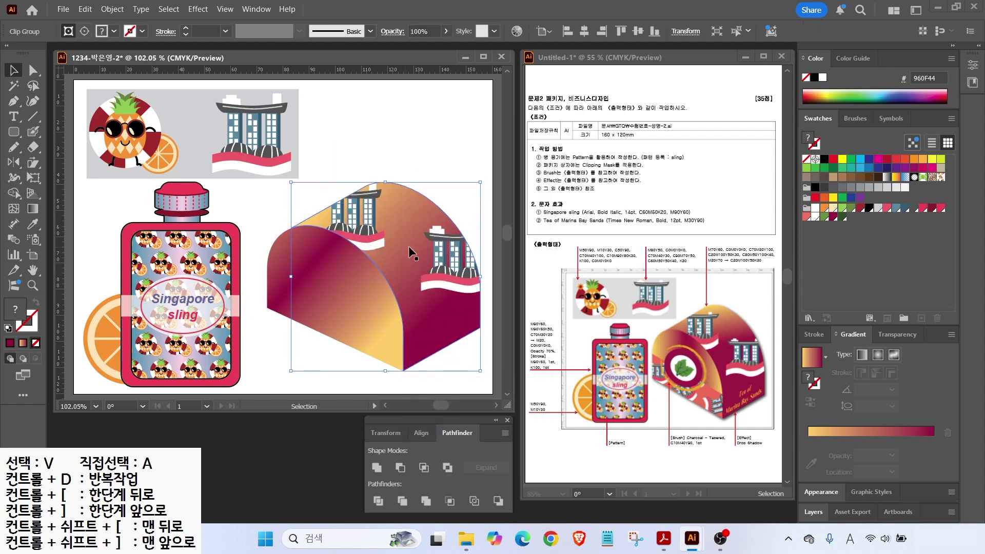
pyautogui.click(470, 356)
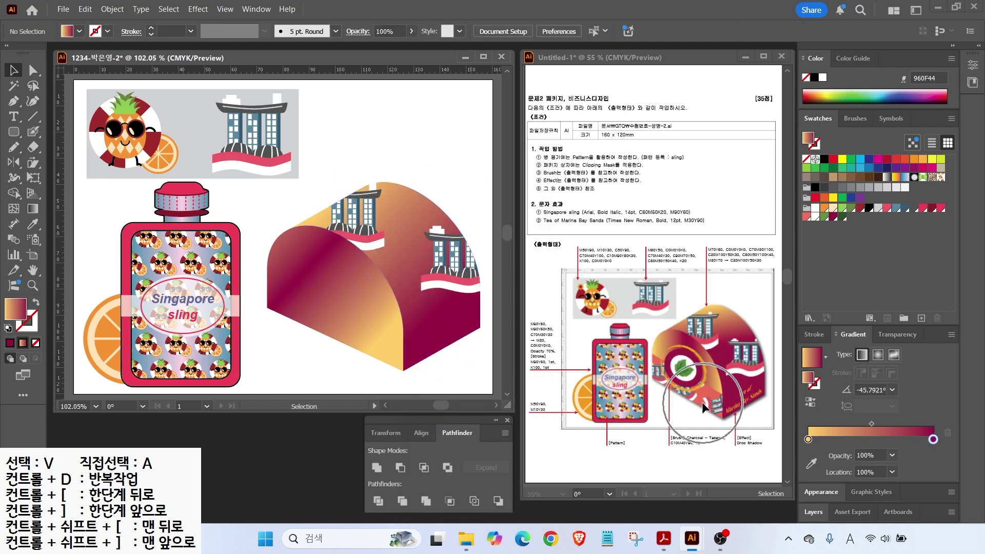
# Step: Draw a four-corner panel on the dome's side with the Pen tool and fill it coral
pyautogui.click(14, 101)
pyautogui.click(268, 308)
pyautogui.click(403, 370)
pyautogui.click(402, 325)
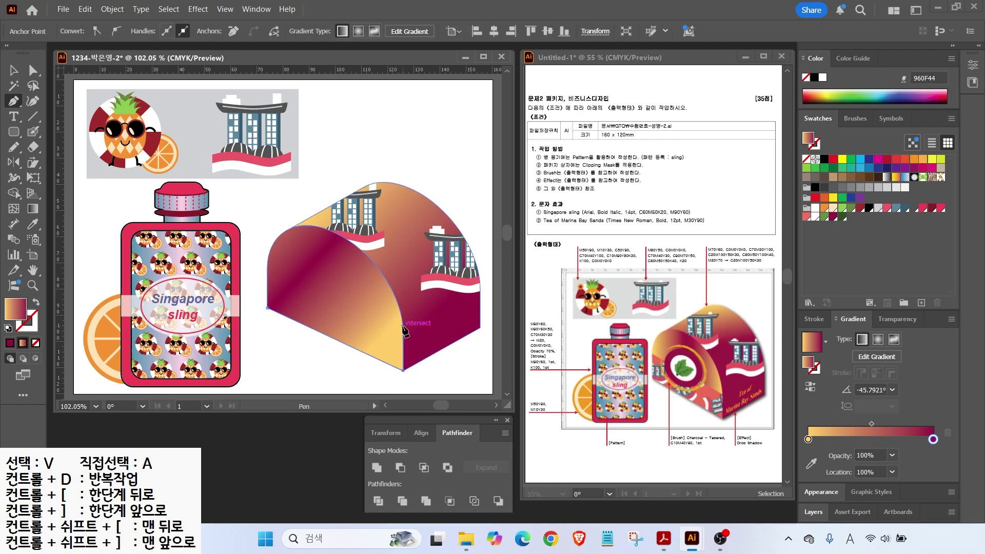
pyautogui.click(267, 269)
pyautogui.click(267, 308)
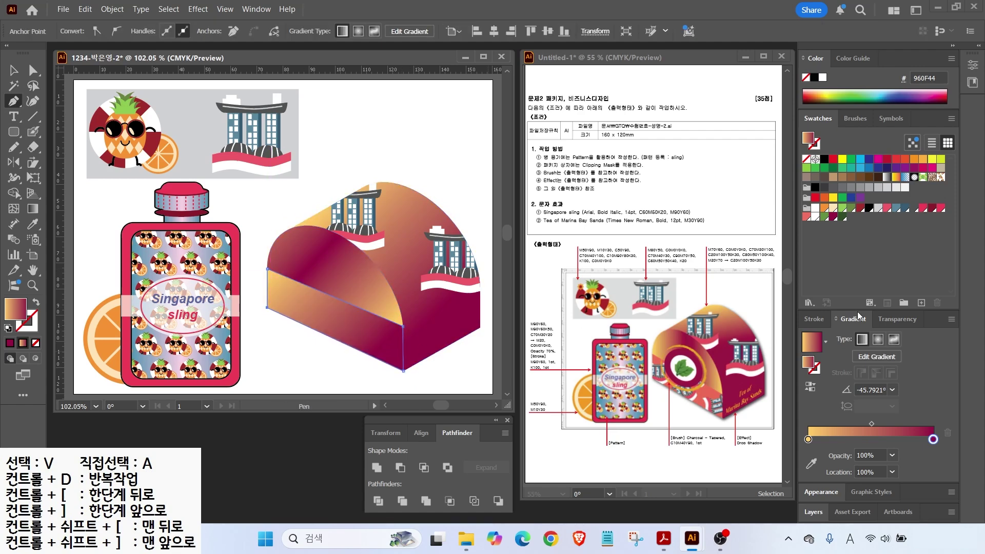
pyautogui.click(806, 216)
# Step: Move the building graphic onto the dome and duplicate it over the panel
pyautogui.press('v')
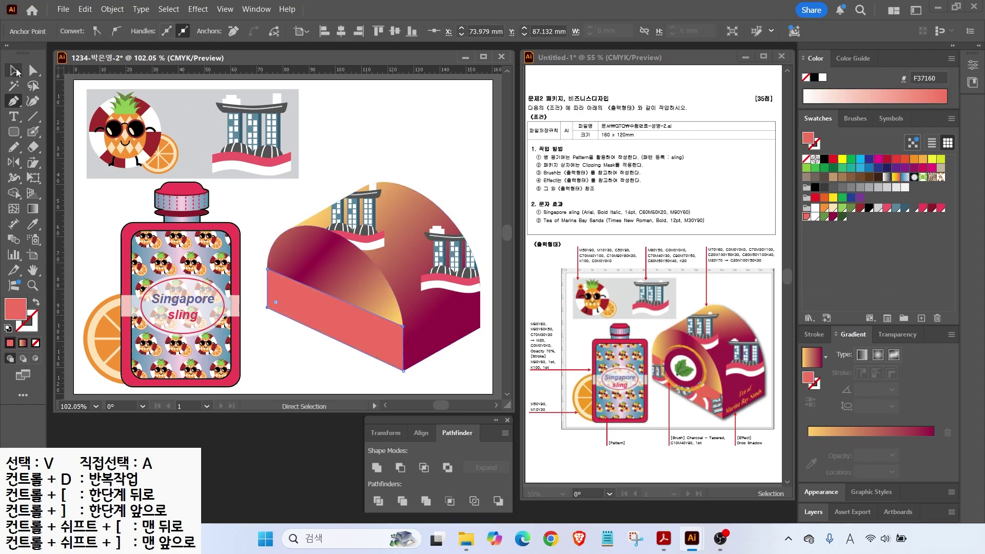
pyautogui.moveTo(262, 134); pyautogui.dragTo(330, 291)
pyautogui.moveTo(341, 328); pyautogui.dragTo(334, 336)
pyautogui.moveTo(334, 329); pyautogui.dragTo(429, 362)
pyautogui.hotkey('ctrl', 'z')
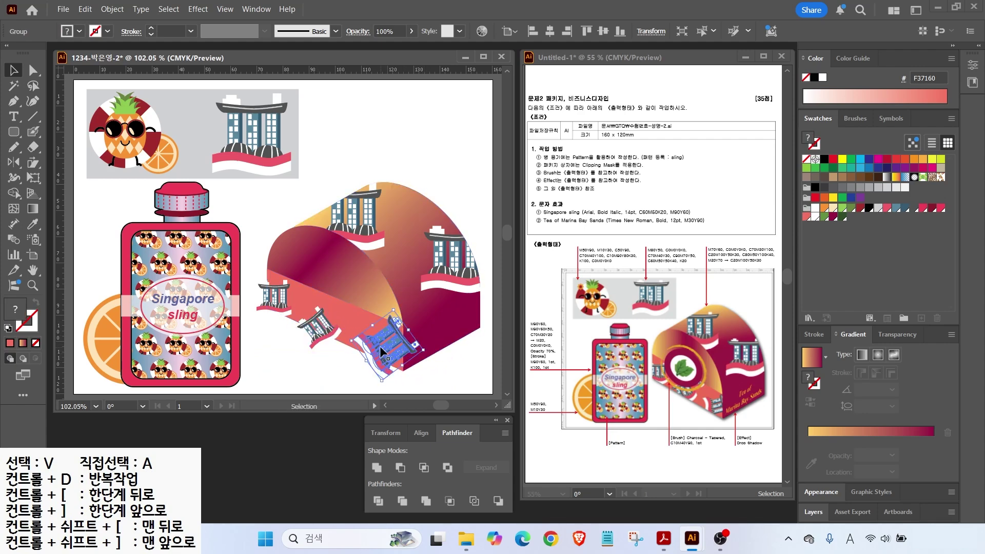
pyautogui.moveTo(339, 321); pyautogui.dragTo(359, 299)
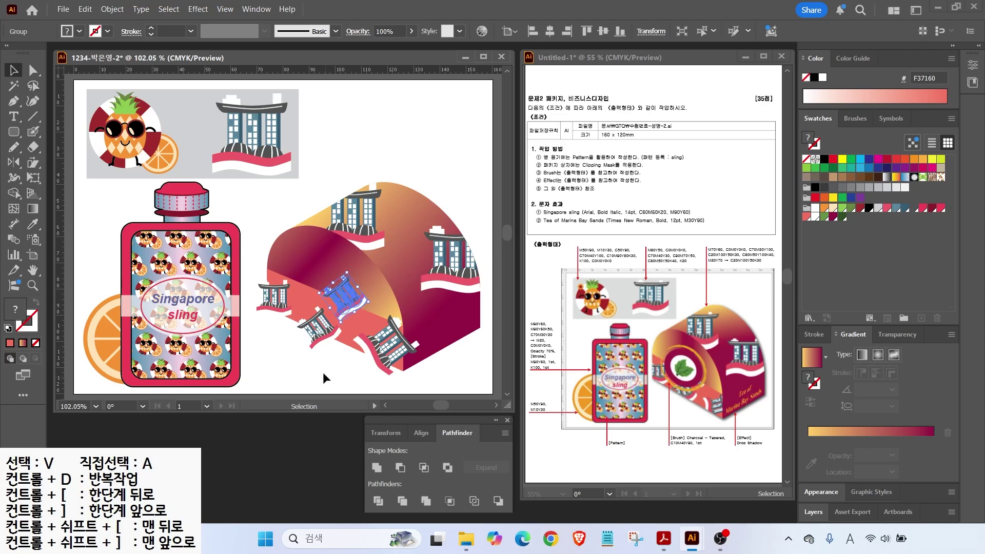
pyautogui.click(318, 372)
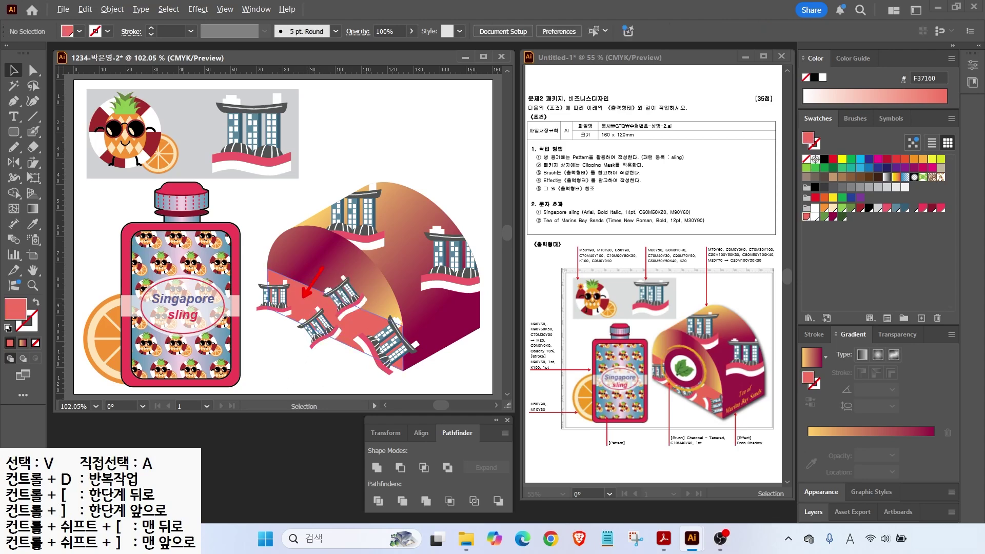
# Step: Bring the red panel to front and clip both tower copies inside it
pyautogui.click(301, 292)
pyautogui.press('a')
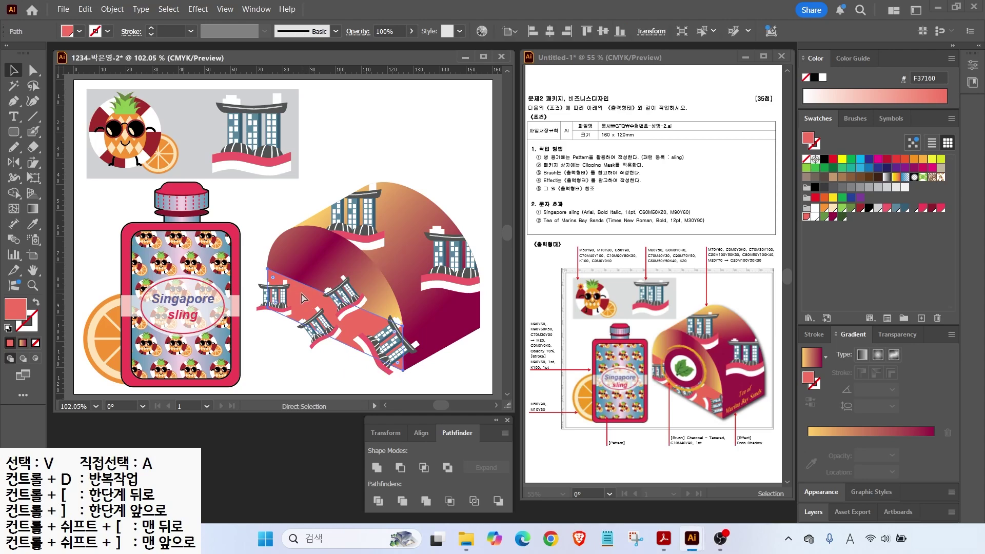
pyautogui.press('v')
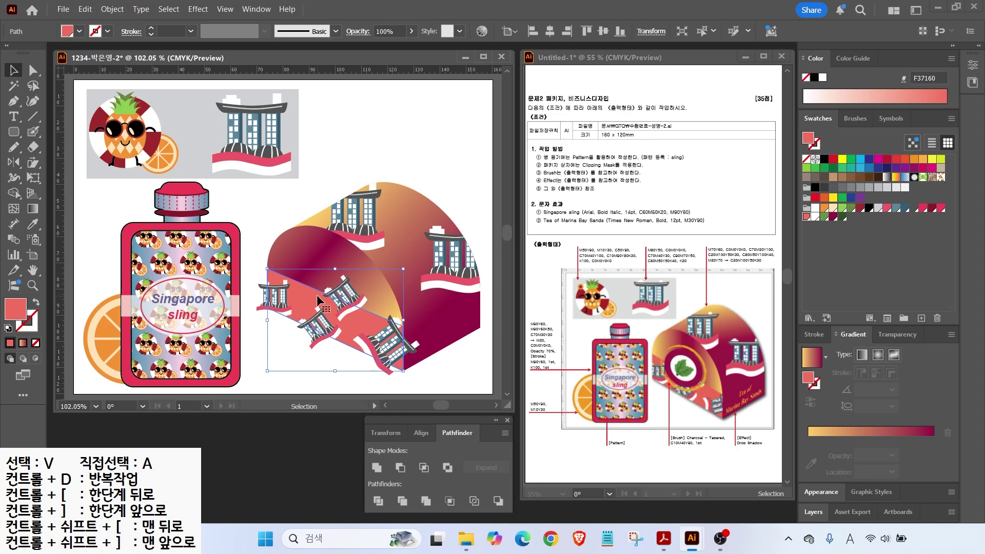
pyautogui.rightClick(316, 295)
pyautogui.moveTo(402, 465)
pyautogui.click(509, 462)
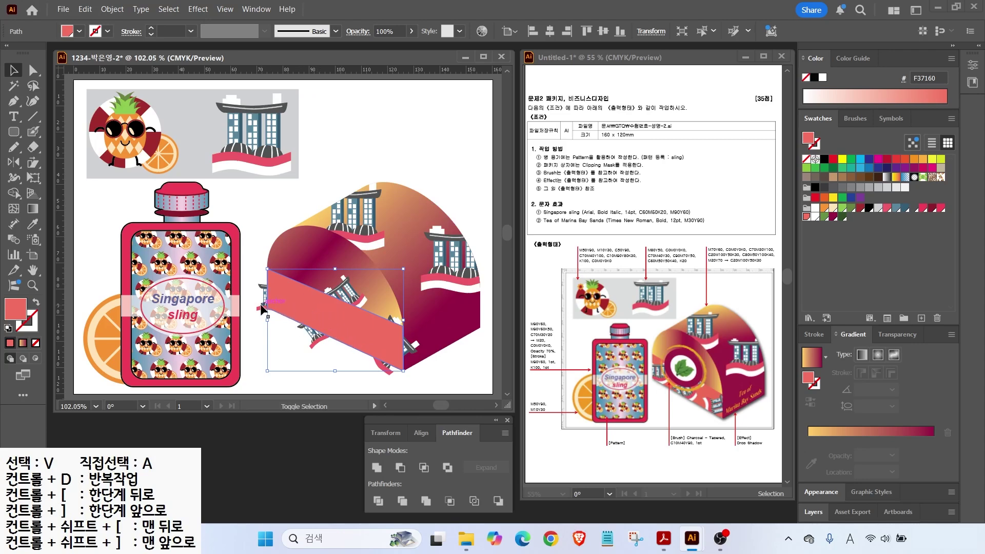
pyautogui.keyDown('shift'); pyautogui.click(283, 295); pyautogui.keyUp('shift')
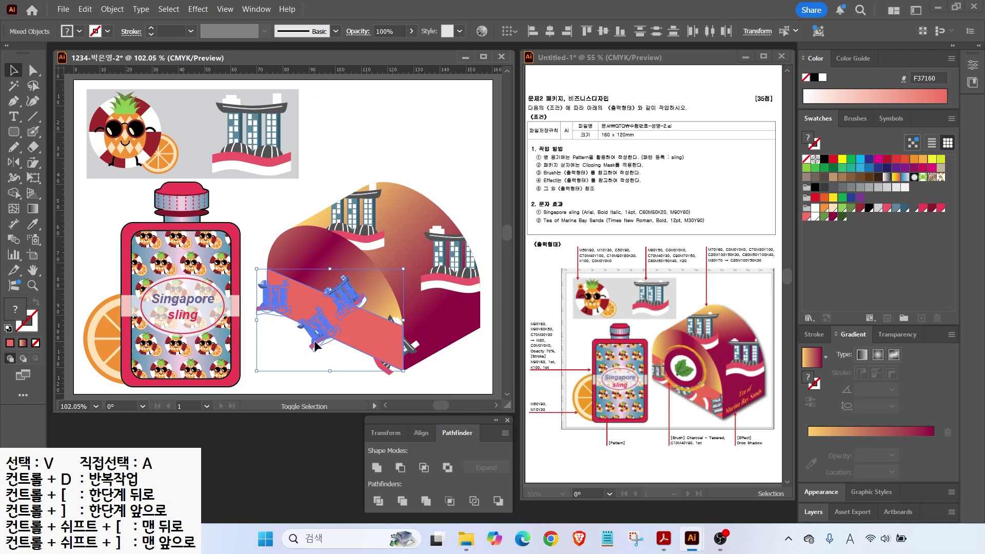
pyautogui.keyDown('shift'); pyautogui.click(387, 371); pyautogui.keyUp('shift')
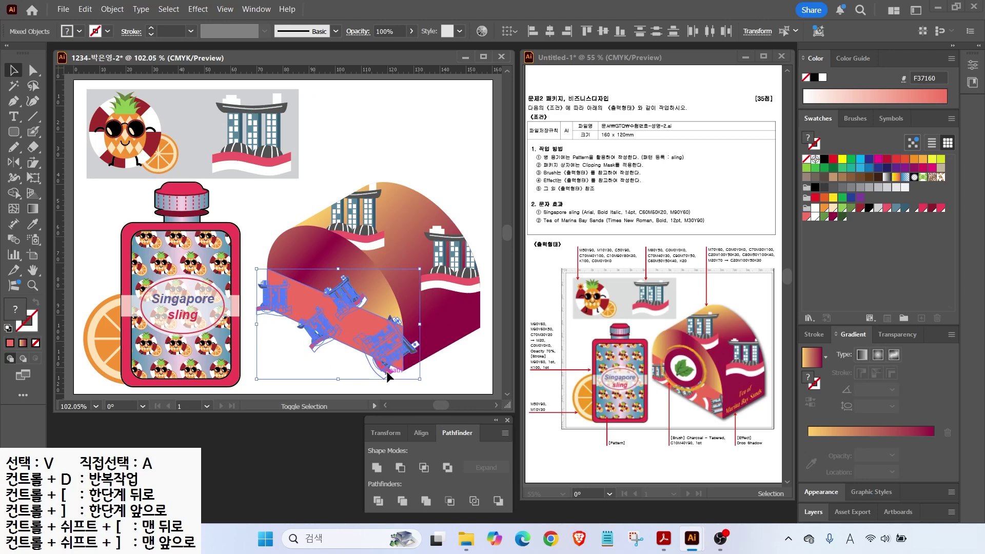
pyautogui.rightClick(301, 301)
pyautogui.click(338, 385)
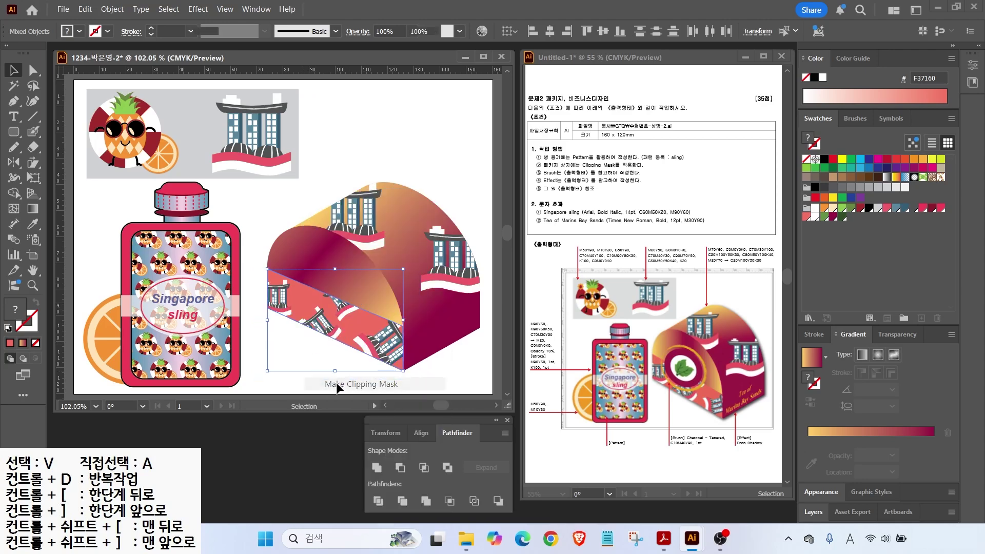
pyautogui.click(285, 344)
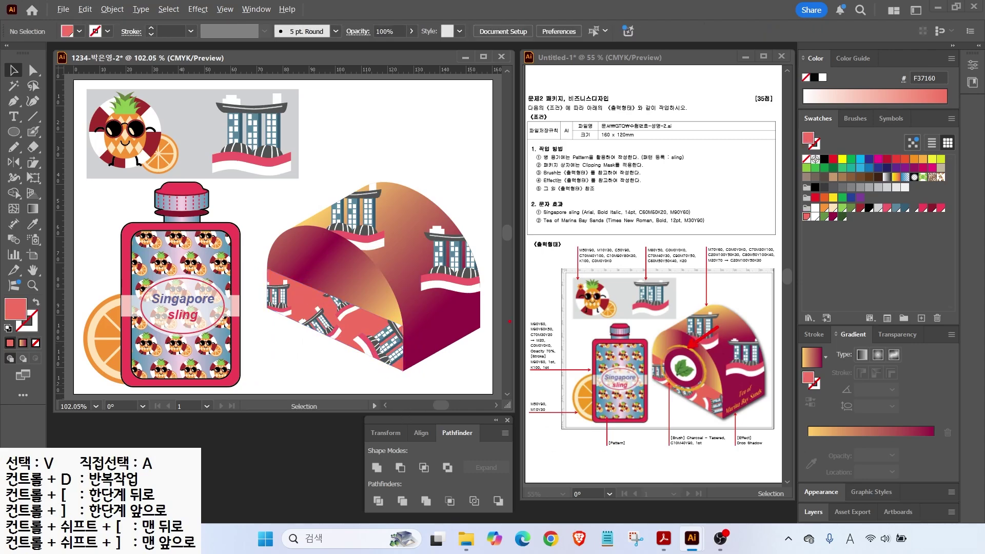
# Step: Draw a circle over the box front and rotate it about 30° clockwise
pyautogui.click(12, 132)
pyautogui.moveTo(297, 236); pyautogui.dragTo(387, 326)
pyautogui.press('v')
pyautogui.moveTo(337, 281); pyautogui.dragTo(334, 288)
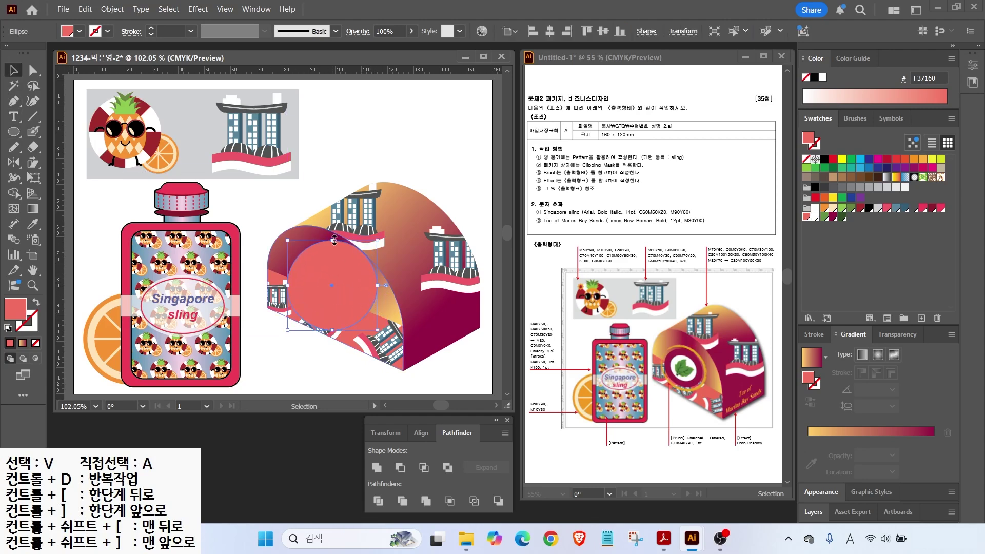
pyautogui.moveTo(384, 246); pyautogui.dragTo(397, 281)
pyautogui.moveTo(330, 284); pyautogui.dragTo(335, 284)
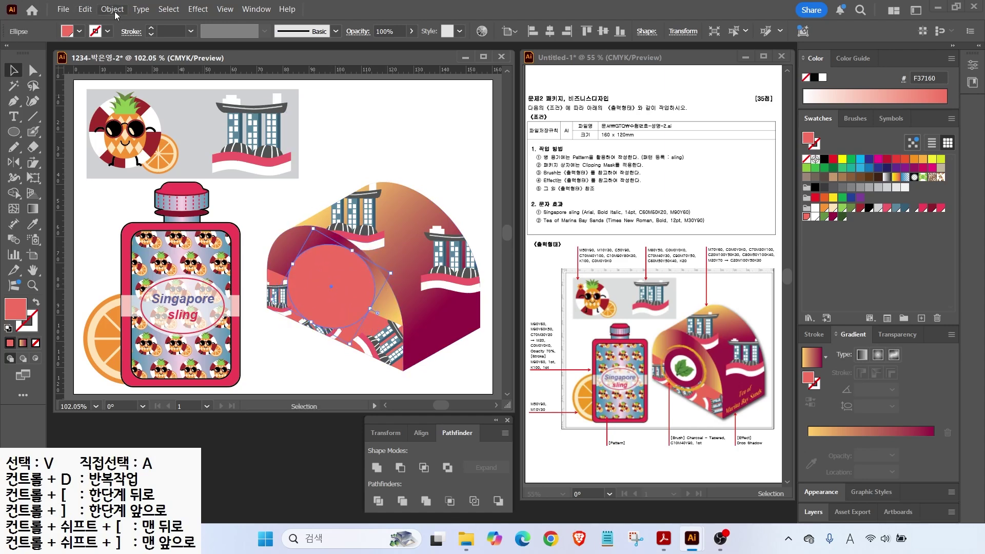
# Step: Offset the circle -3 mm twice, filling the inner circles dark red and white
pyautogui.click(115, 12)
pyautogui.moveTo(137, 359)
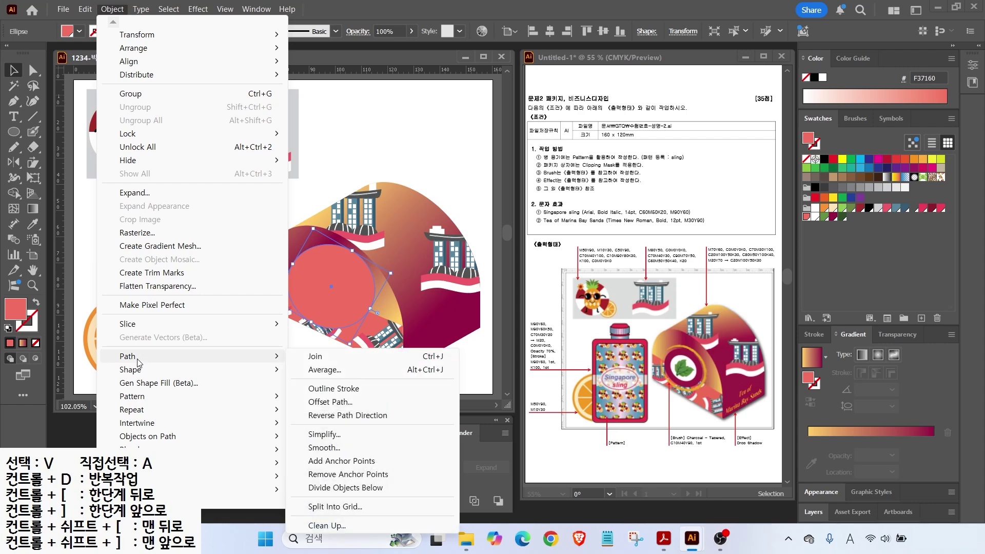
pyautogui.click(319, 403)
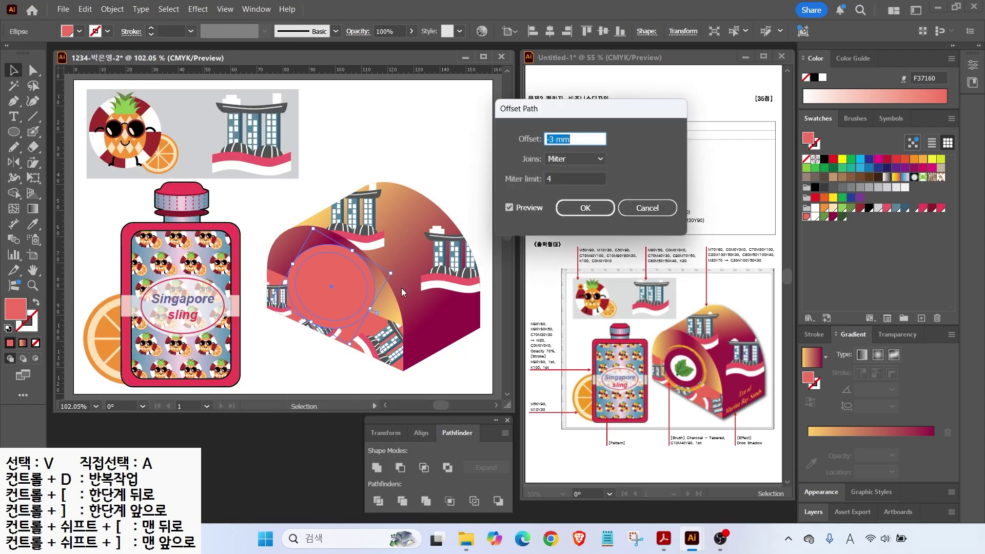
pyautogui.click(509, 208)
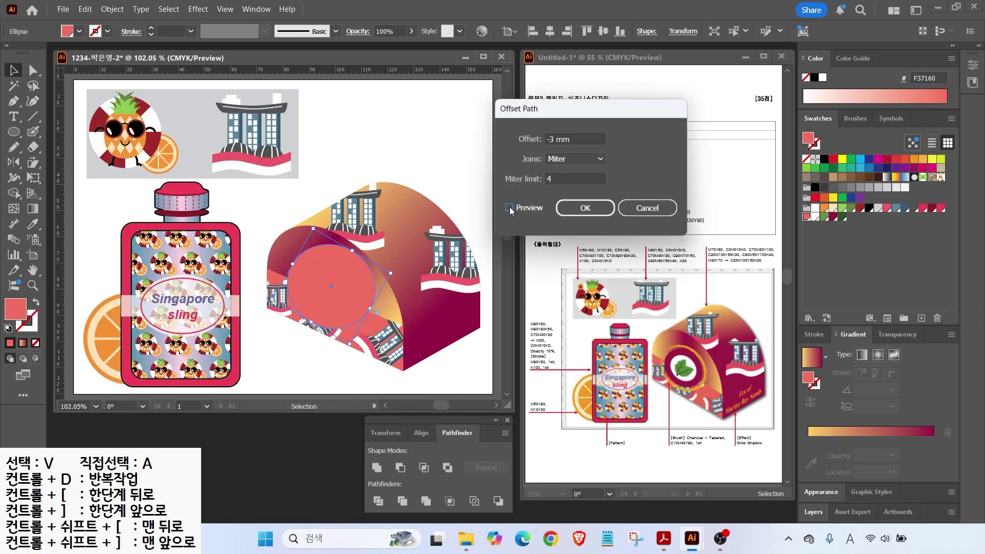
pyautogui.click(585, 207)
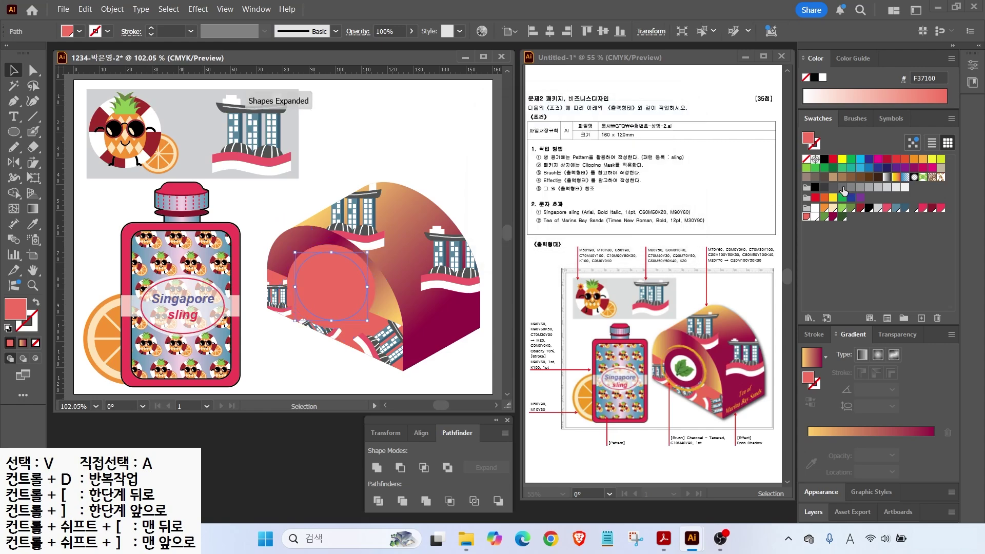
pyautogui.click(933, 209)
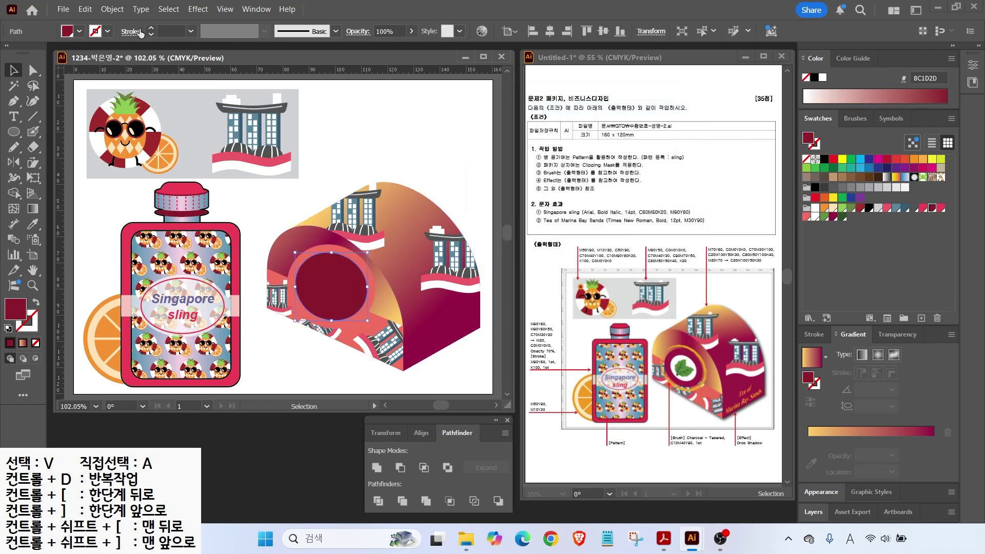
pyautogui.click(113, 8)
pyautogui.moveTo(256, 356)
pyautogui.click(330, 402)
pyautogui.click(585, 208)
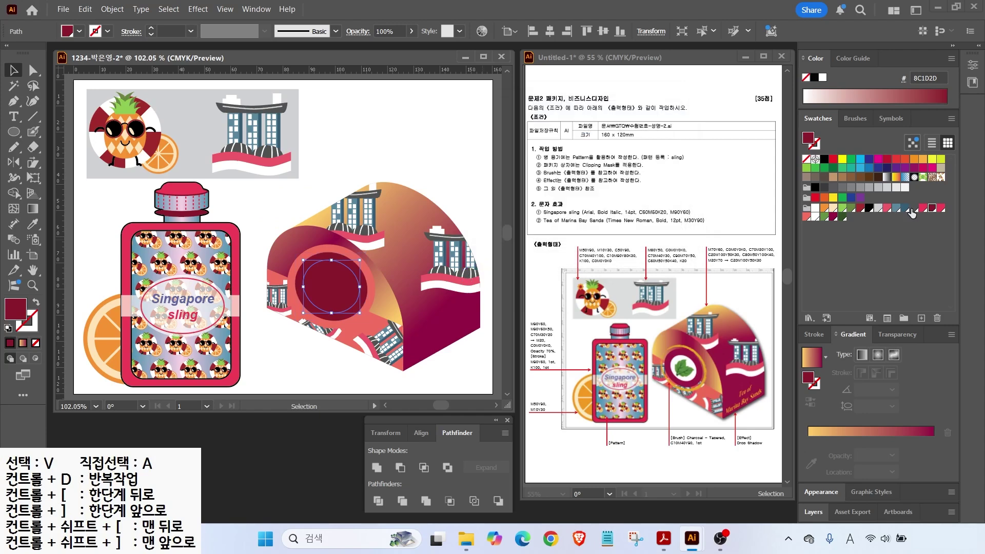
pyautogui.click(814, 208)
# Step: Turn the outer circle's fill into an outline coloured C10 M40 Y80
pyautogui.click(291, 264)
pyautogui.click(36, 302)
pyautogui.click(33, 330)
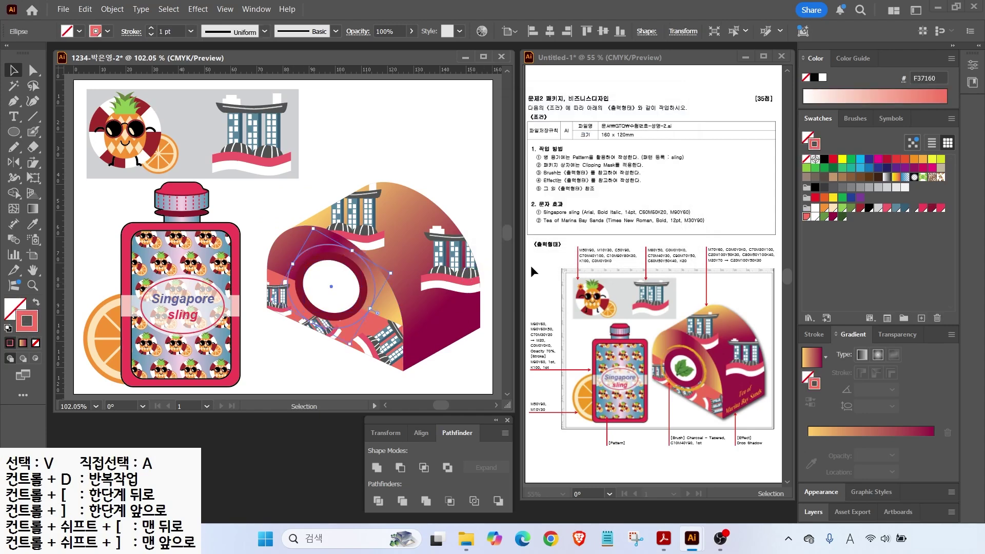
pyautogui.doubleClick(32, 330)
pyautogui.click(623, 298)
pyautogui.write('10')
pyautogui.press('Tab')
pyautogui.write('40')
pyautogui.press('Tab')
pyautogui.write('80')
pyautogui.press('Tab')
pyautogui.press('Return')
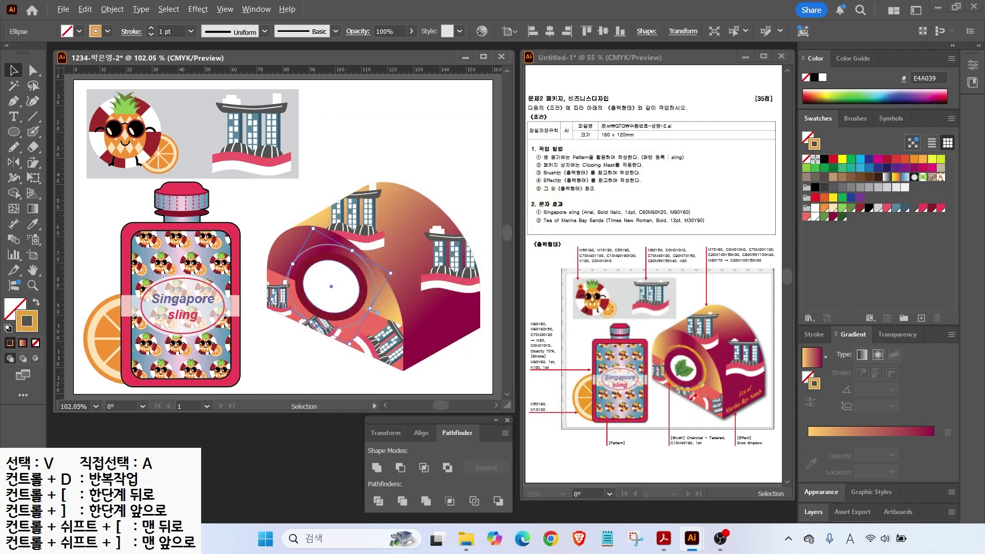
pyautogui.moveTo(717, 453)
pyautogui.mouseDown()
pyautogui.moveTo(683, 423)
pyautogui.moveTo(711, 428)
pyautogui.moveTo(719, 452)
pyautogui.mouseUp()
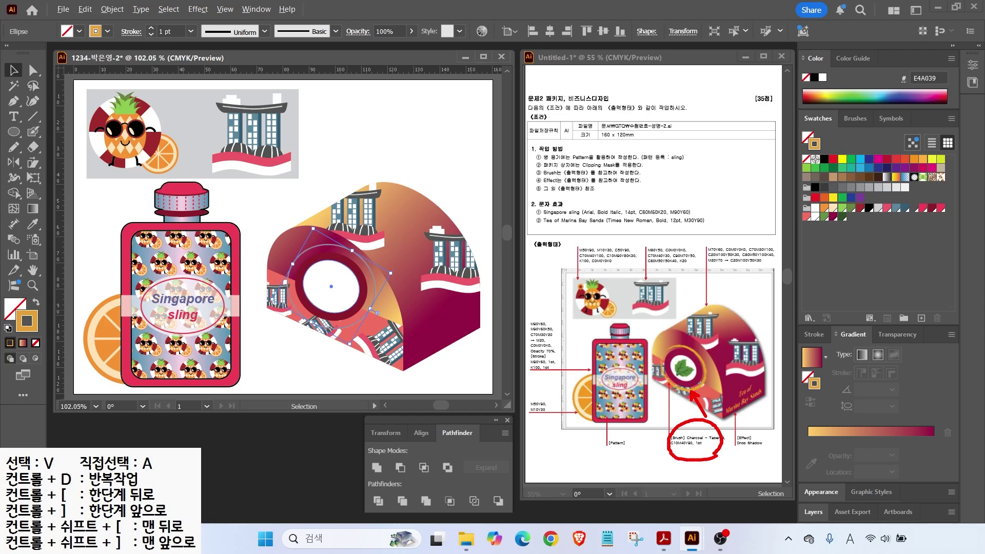
pyautogui.press('Escape')
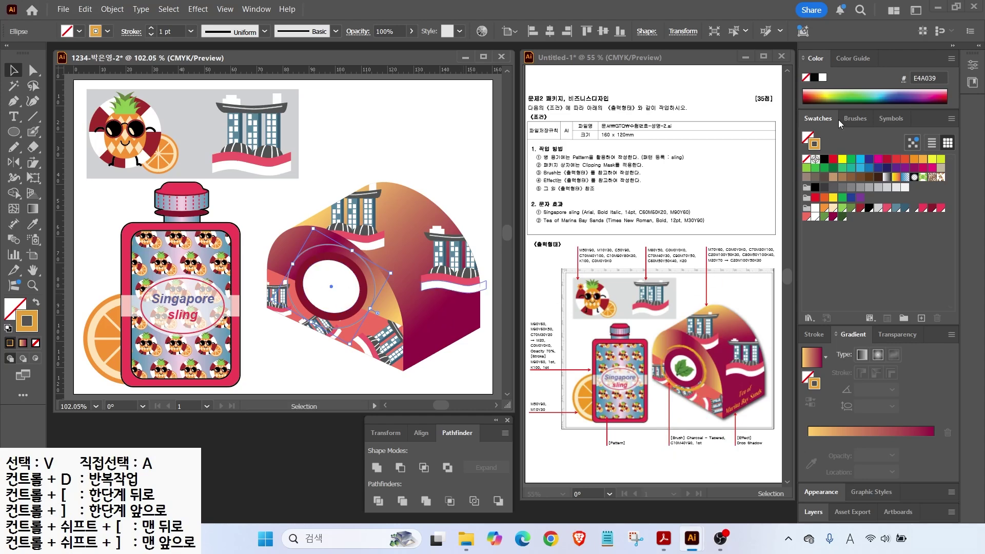
# Step: Show the Brushes panel and point out the Basic brush and others in the list
pyautogui.click(854, 119)
pyautogui.moveTo(864, 169); pyautogui.dragTo(884, 150)
pyautogui.moveTo(901, 227); pyautogui.dragTo(906, 233)
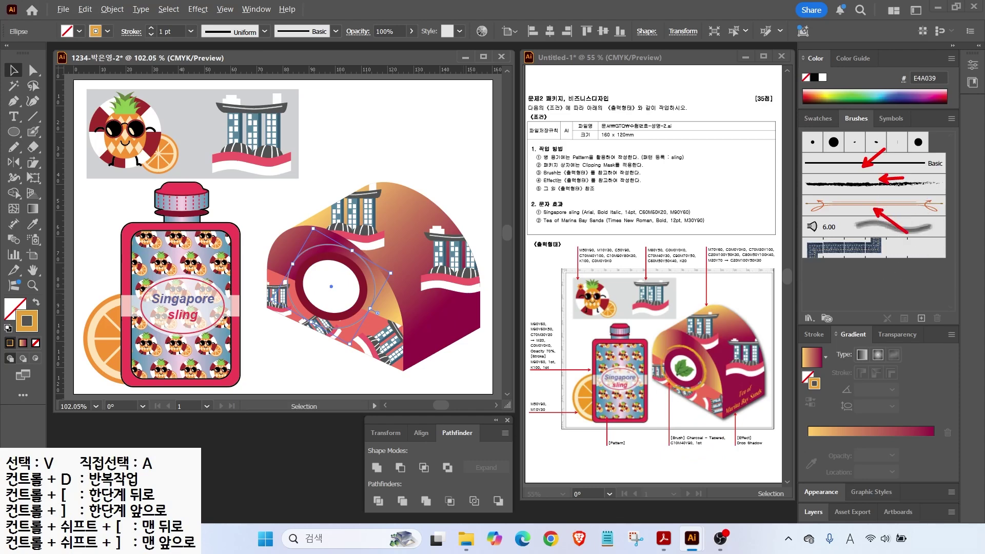
pyautogui.press('Escape')
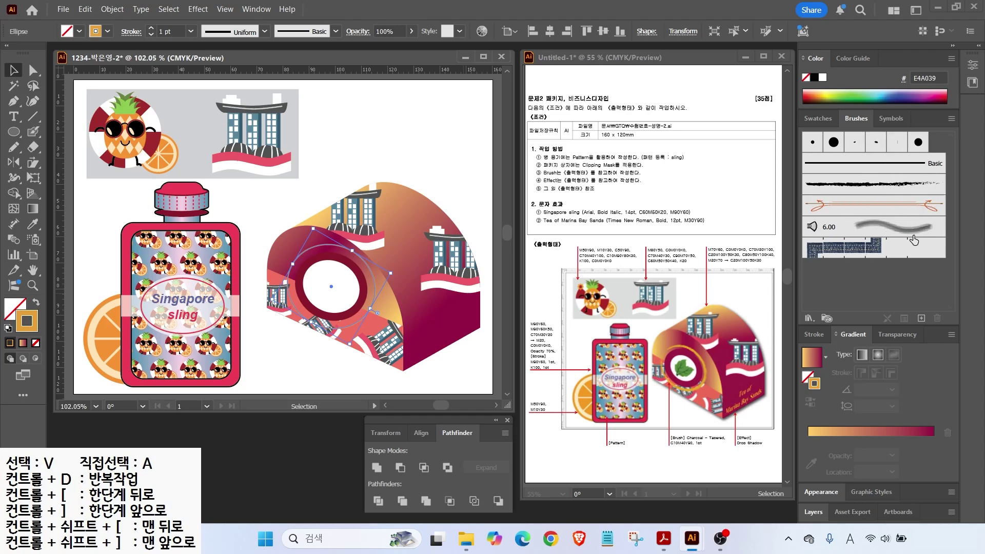
# Step: Open the Arrows_Special brush library, then step forward to Artistic_ChalkCharcoalPencil
pyautogui.click(809, 318)
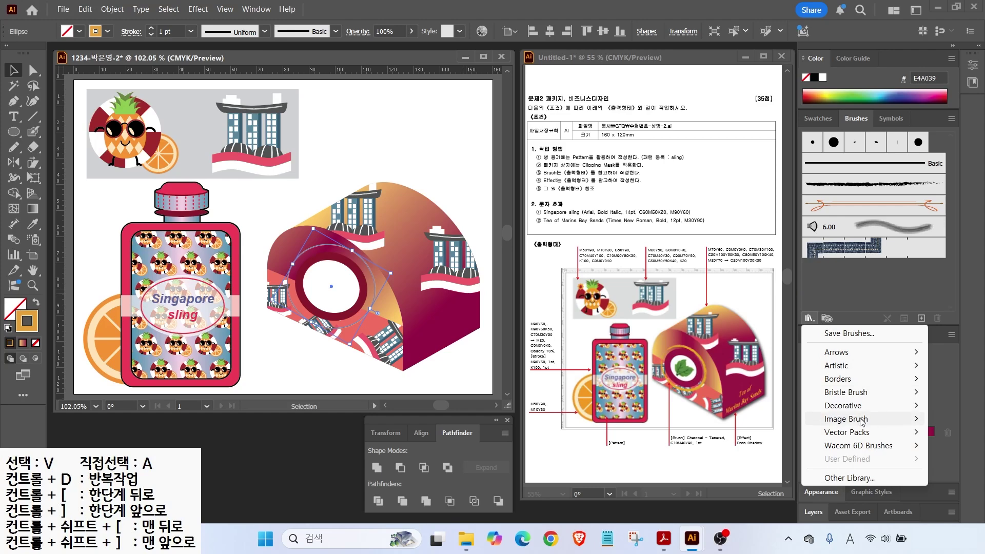
pyautogui.moveTo(837, 353)
pyautogui.click(770, 353)
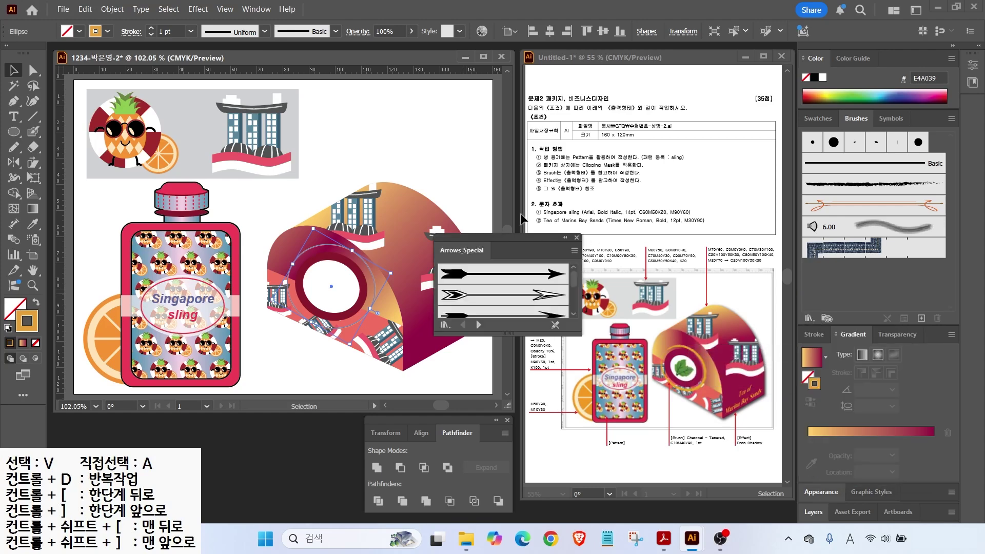
pyautogui.moveTo(506, 241); pyautogui.dragTo(543, 74)
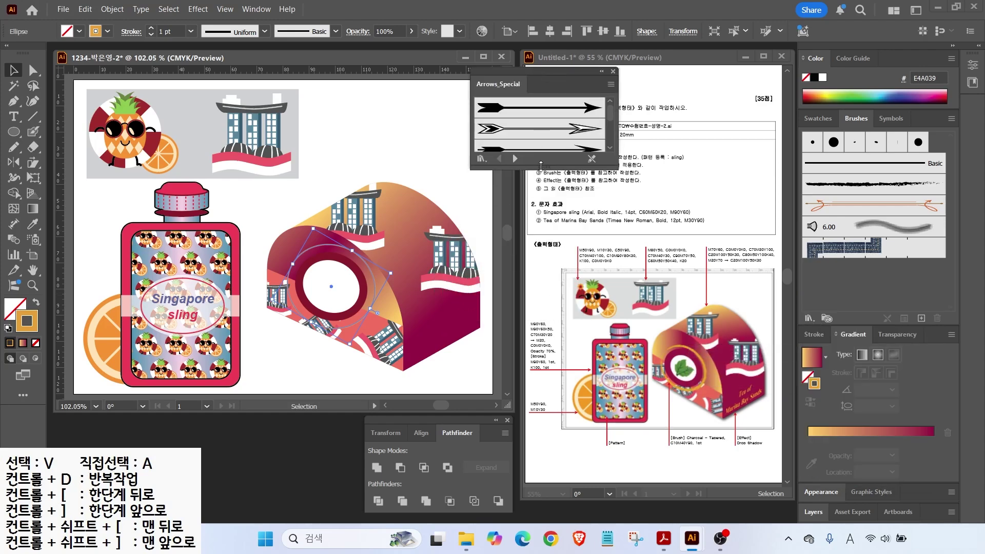
pyautogui.moveTo(541, 164); pyautogui.dragTo(540, 370)
pyautogui.click(515, 362)
pyautogui.click(515, 362)
pyautogui.click(515, 362)
pyautogui.click(515, 362)
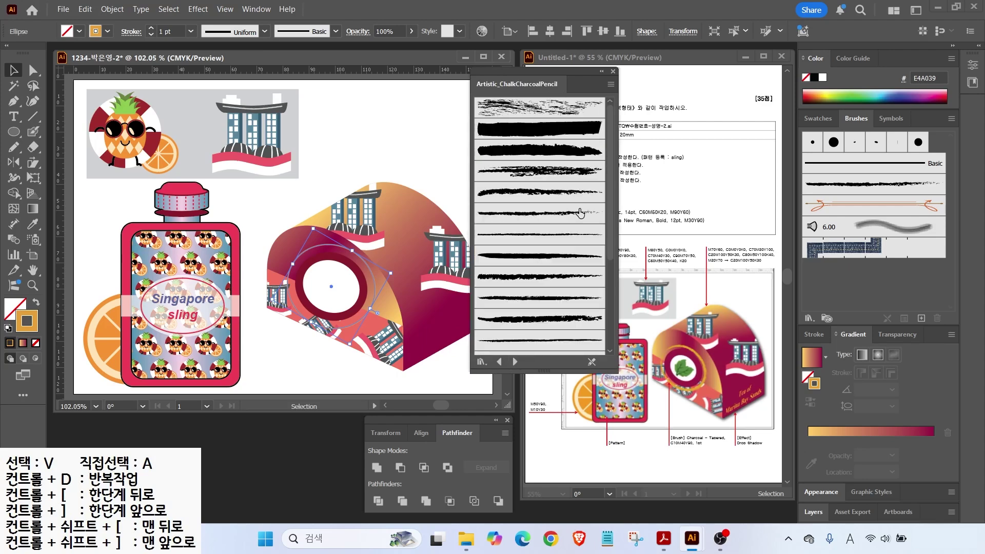
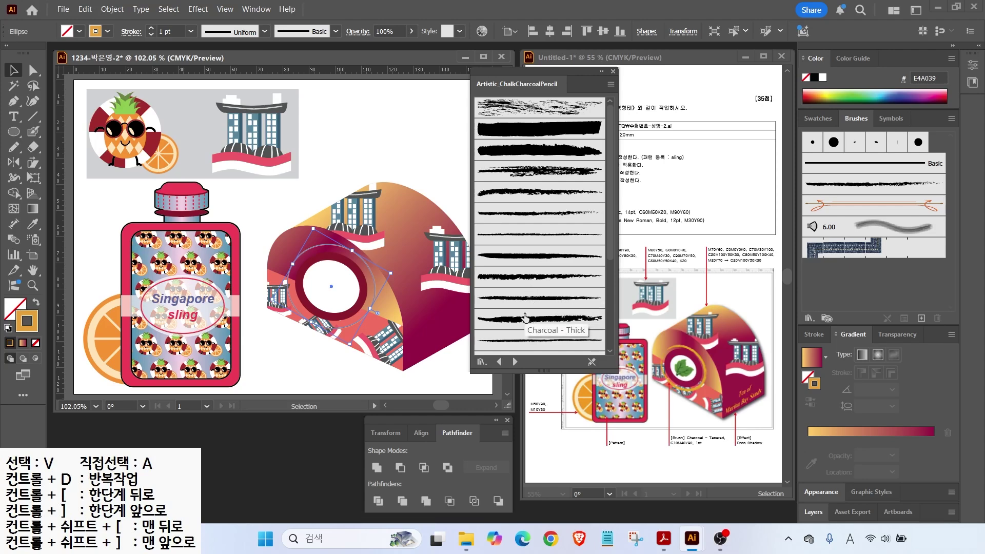
# Step: Switch the Artistic_ChalkCharcoalPencil library to List View and stroke the ring with Charcoal - Tapered
pyautogui.click(610, 86)
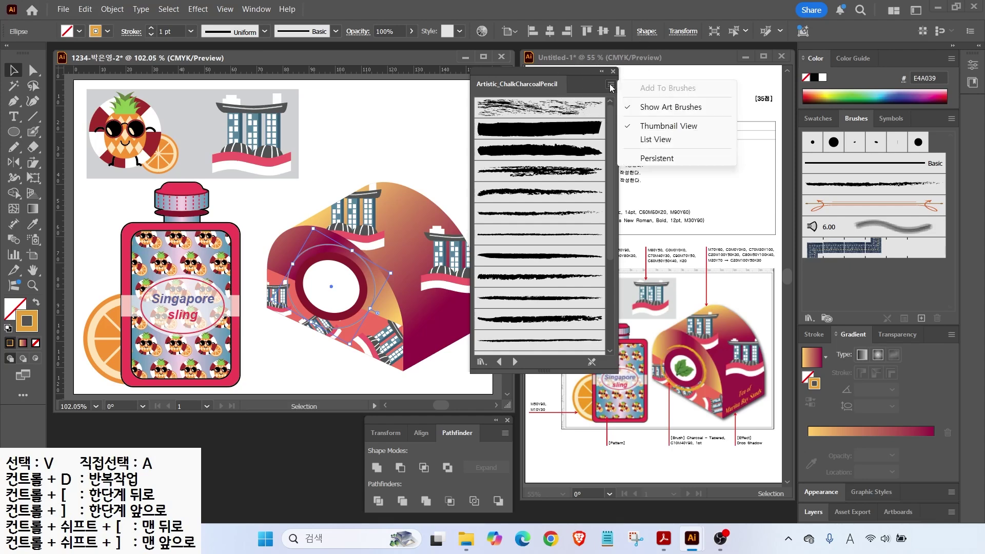
pyautogui.click(644, 139)
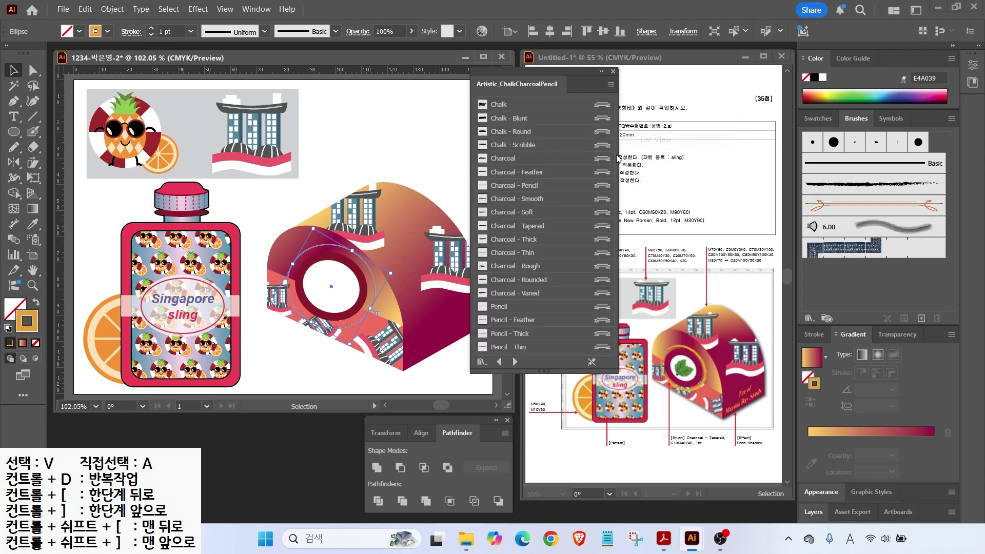
pyautogui.click(530, 227)
pyautogui.click(531, 228)
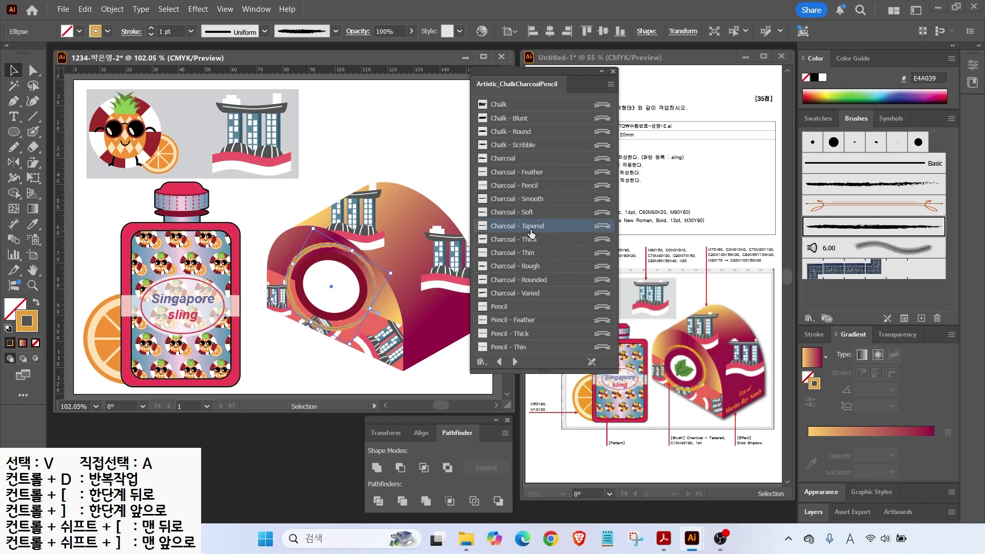
pyautogui.click(614, 72)
pyautogui.click(341, 161)
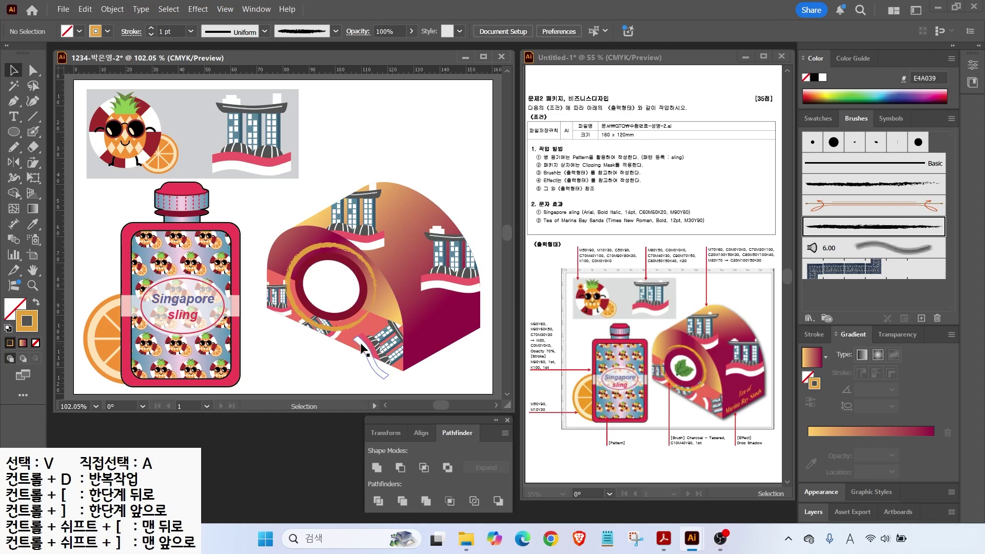
pyautogui.scroll(3, 331, 302)
# Step: Pencil-draw a closed leaf outline inside the white circle
pyautogui.moveTo(316, 303); pyautogui.dragTo(358, 235)
pyautogui.press('p')
pyautogui.press('d')
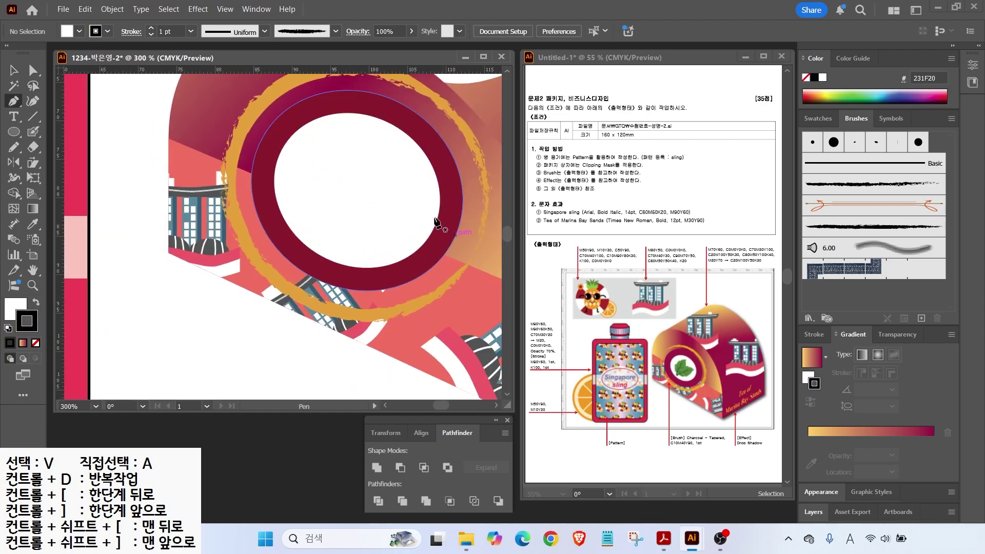
pyautogui.click(15, 148)
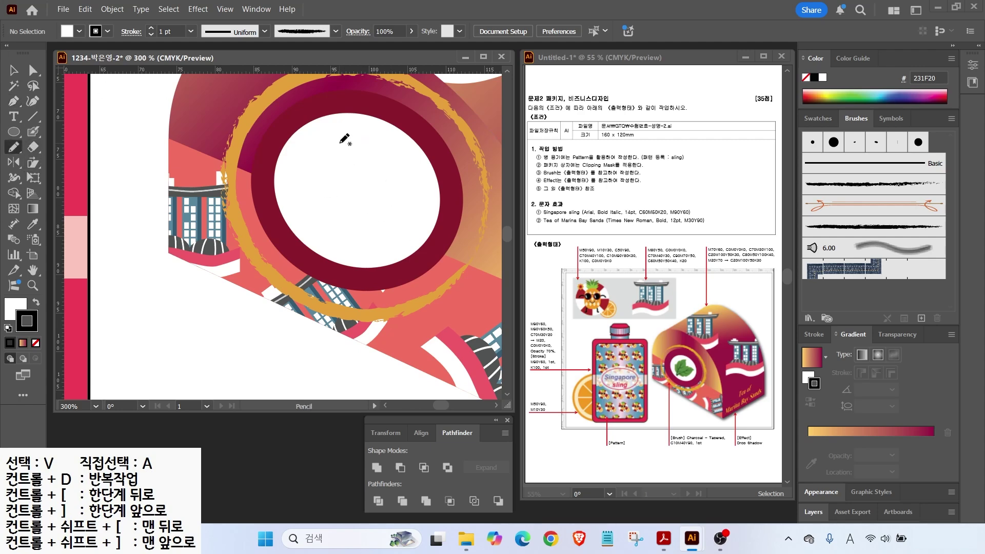
pyautogui.moveTo(343, 135)
pyautogui.mouseDown()
pyautogui.moveTo(321, 158)
pyautogui.moveTo(312, 150)
pyautogui.moveTo(298, 199)
pyautogui.moveTo(314, 235)
pyautogui.moveTo(362, 212)
pyautogui.mouseUp()
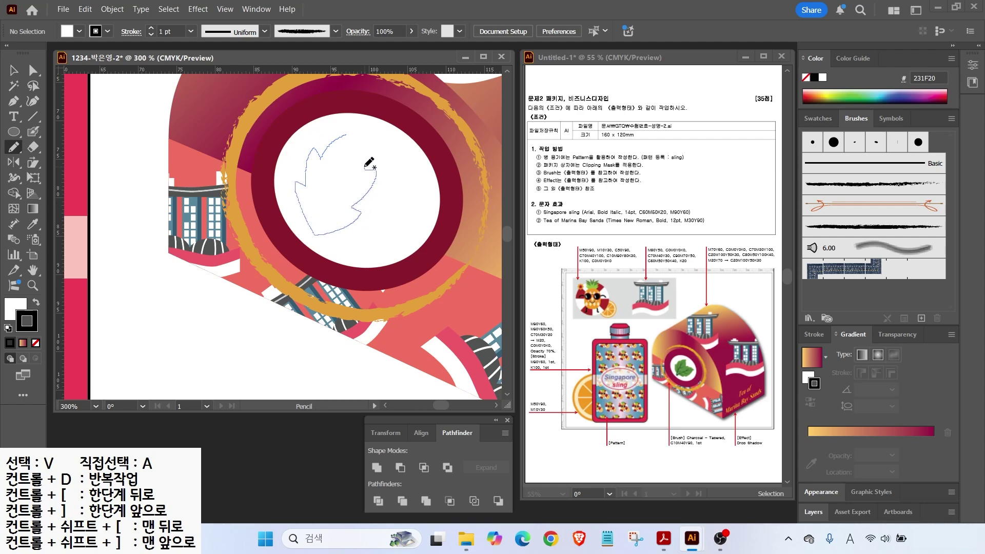
pyautogui.moveTo(351, 132); pyautogui.dragTo(352, 133)
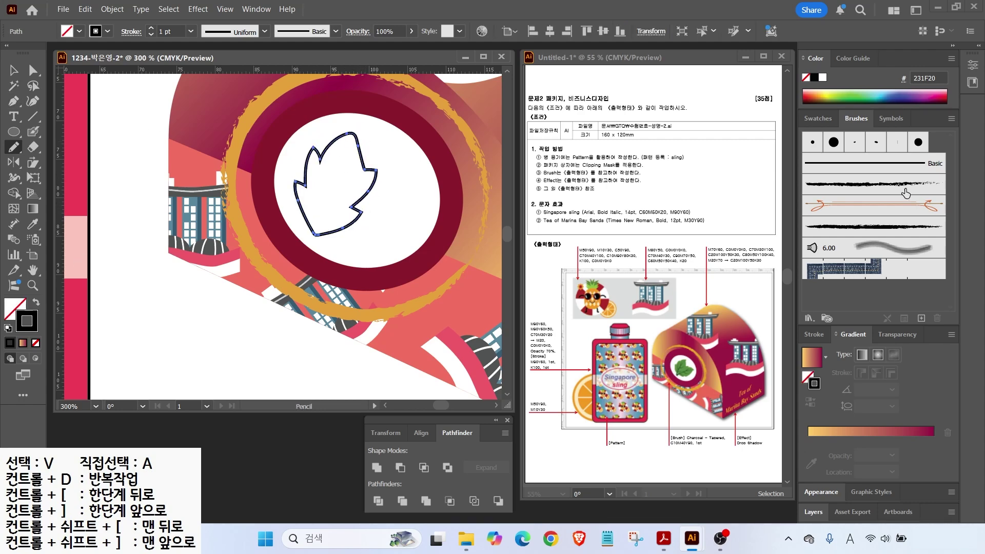
# Step: Fill the leaf green, pull in its right-side point, and rotate it about 14°
pyautogui.click(819, 119)
pyautogui.click(37, 304)
pyautogui.click(823, 217)
pyautogui.press('a')
pyautogui.moveTo(366, 174); pyautogui.dragTo(340, 182)
pyautogui.click(14, 71)
pyautogui.moveTo(377, 118); pyautogui.dragTo(389, 130)
pyautogui.click(145, 193)
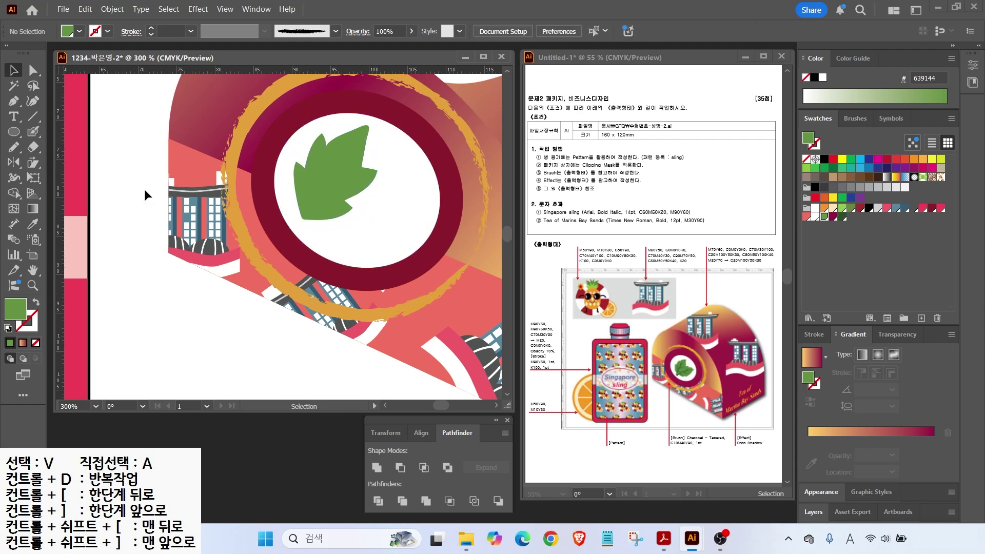
# Step: Pencil in the leaf's central stem vein and set it upright on the leaf
pyautogui.click(14, 147)
pyautogui.moveTo(352, 143)
pyautogui.mouseDown()
pyautogui.moveTo(332, 159)
pyautogui.moveTo(292, 242)
pyautogui.mouseUp()
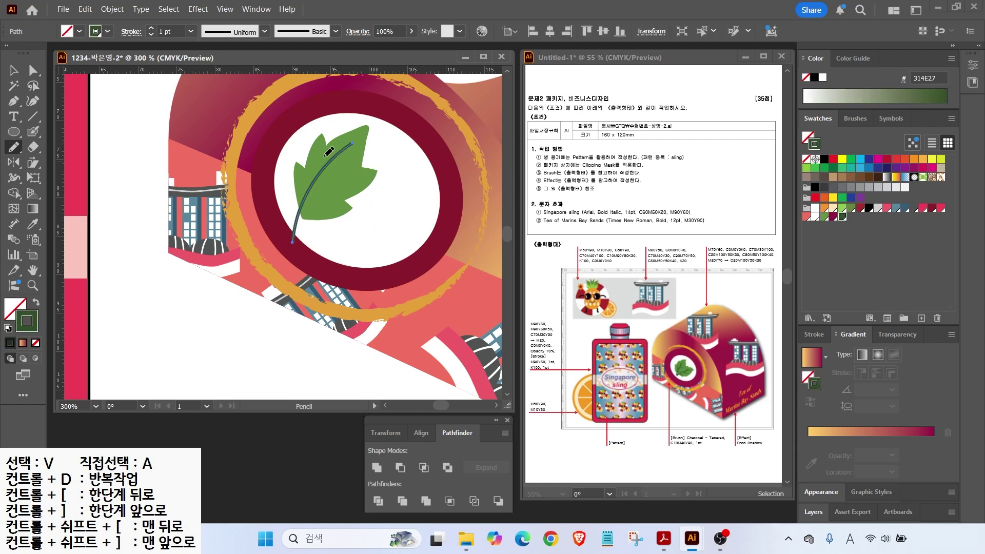
pyautogui.press('v')
pyautogui.moveTo(369, 148)
pyautogui.mouseDown()
pyautogui.moveTo(359, 135)
pyautogui.moveTo(376, 137)
pyautogui.mouseUp()
pyautogui.moveTo(322, 183)
pyautogui.mouseDown()
pyautogui.moveTo(326, 167)
pyautogui.moveTo(352, 172)
pyautogui.mouseUp()
pyautogui.click(136, 177)
# Step: Pencil in side veins on the leaf, then select the main stem
pyautogui.click(14, 147)
pyautogui.moveTo(309, 203); pyautogui.dragTo(334, 198)
pyautogui.press('v')
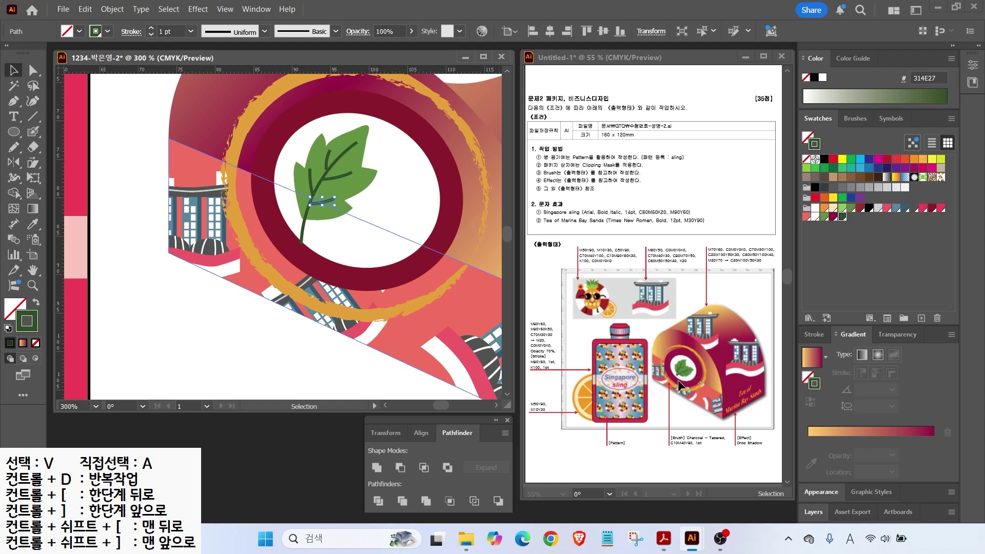
pyautogui.hotkey('ctrl', 'shift', 'a')
pyautogui.click(340, 167)
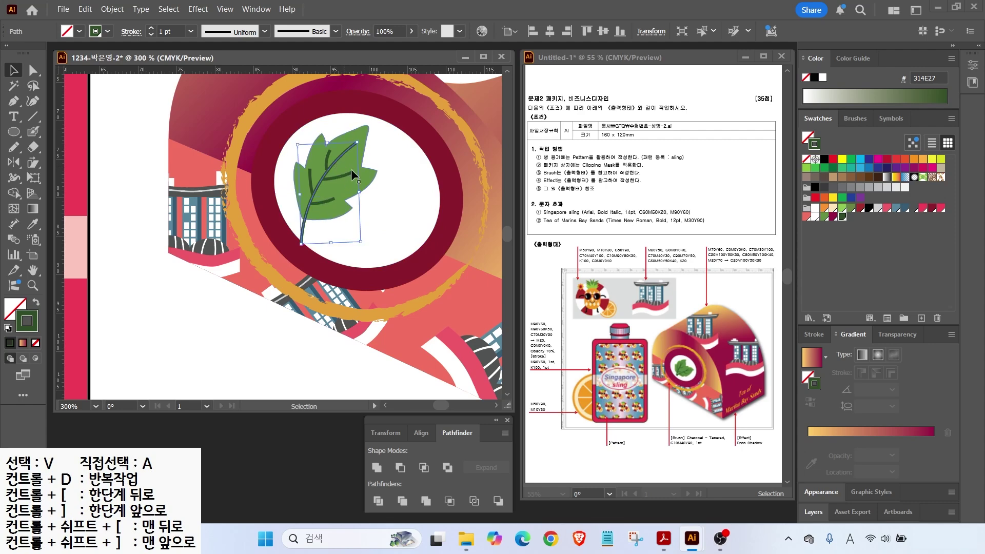
pyautogui.click(814, 333)
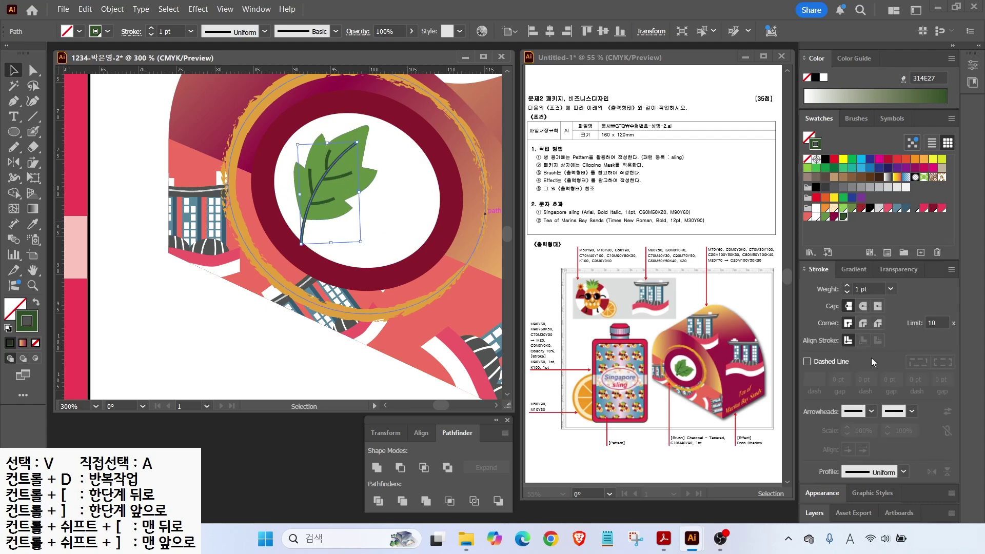
# Step: Give the stem a flipped tapered width profile and a 2 pt stroke
pyautogui.moveTo(806, 456); pyautogui.dragTo(929, 503)
pyautogui.moveTo(860, 463); pyautogui.dragTo(912, 426)
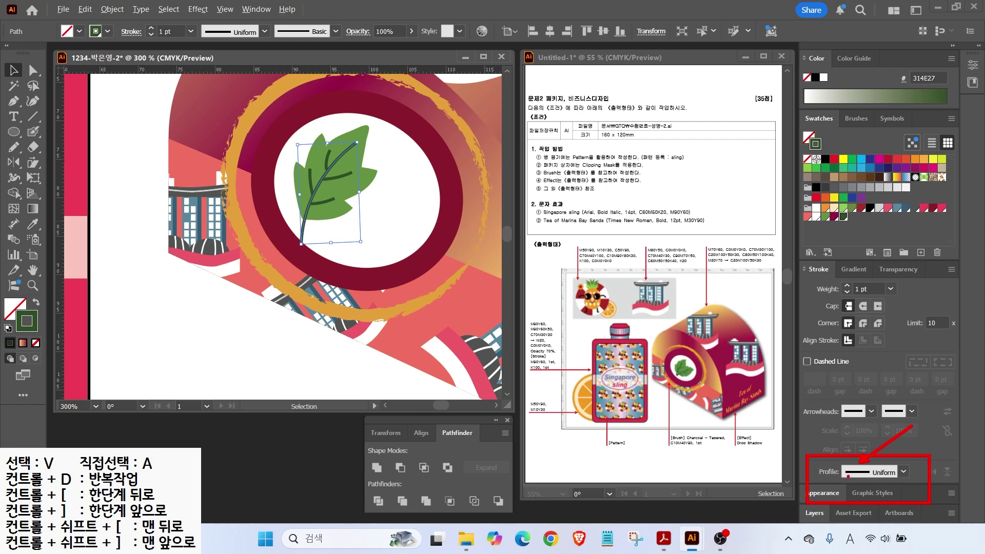
pyautogui.click(902, 471)
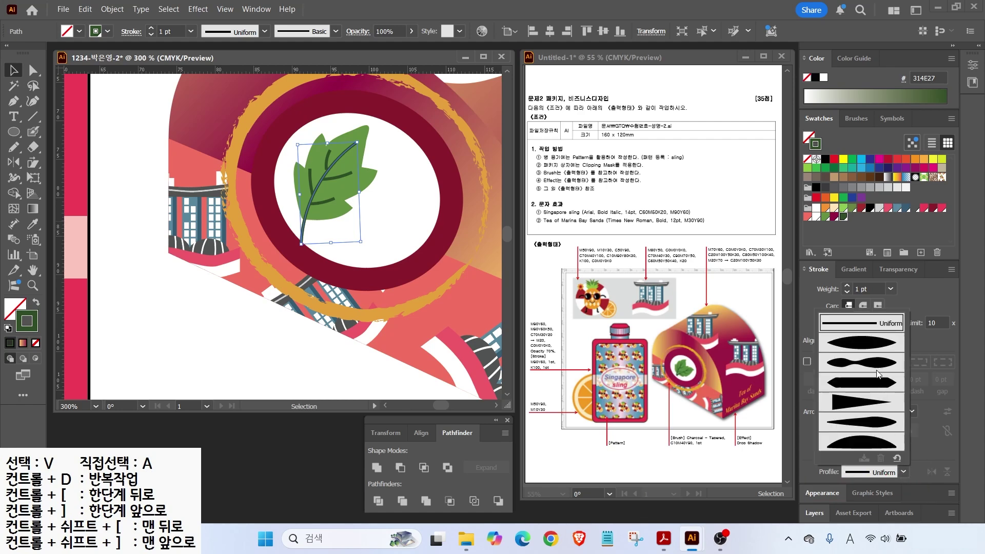
pyautogui.click(835, 402)
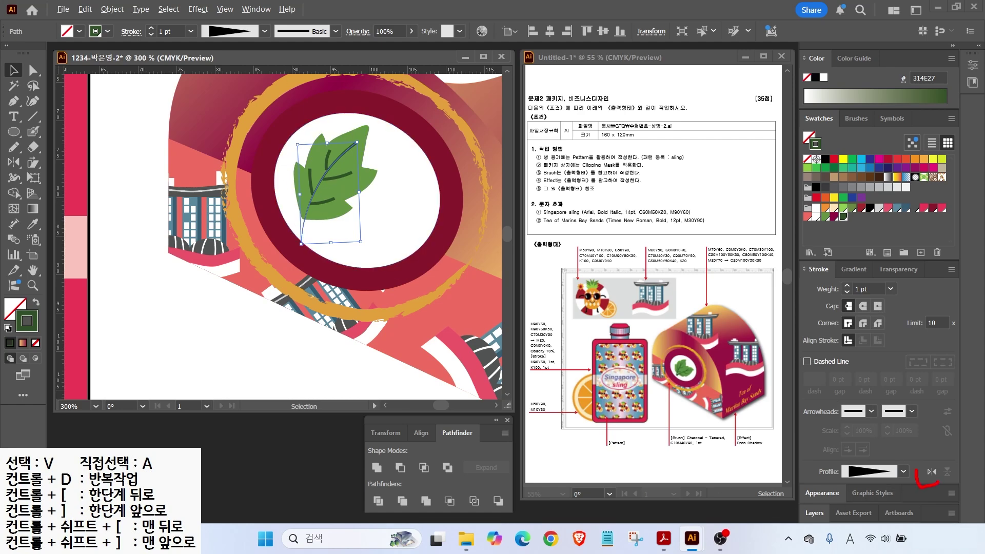
pyautogui.click(931, 471)
pyautogui.click(847, 286)
pyautogui.click(281, 371)
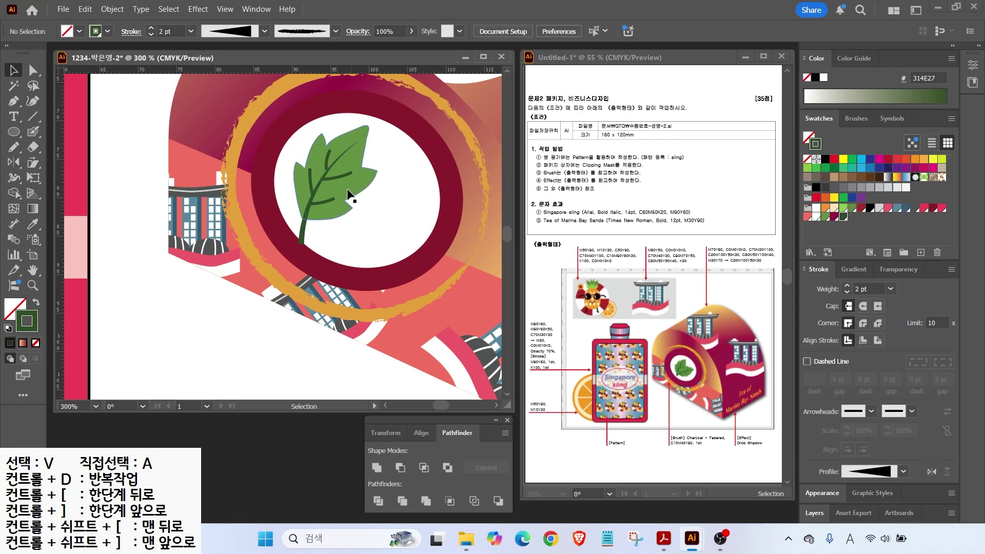
# Step: Give one vein a triangular width profile with a 1.5 pt stroke
pyautogui.click(322, 201)
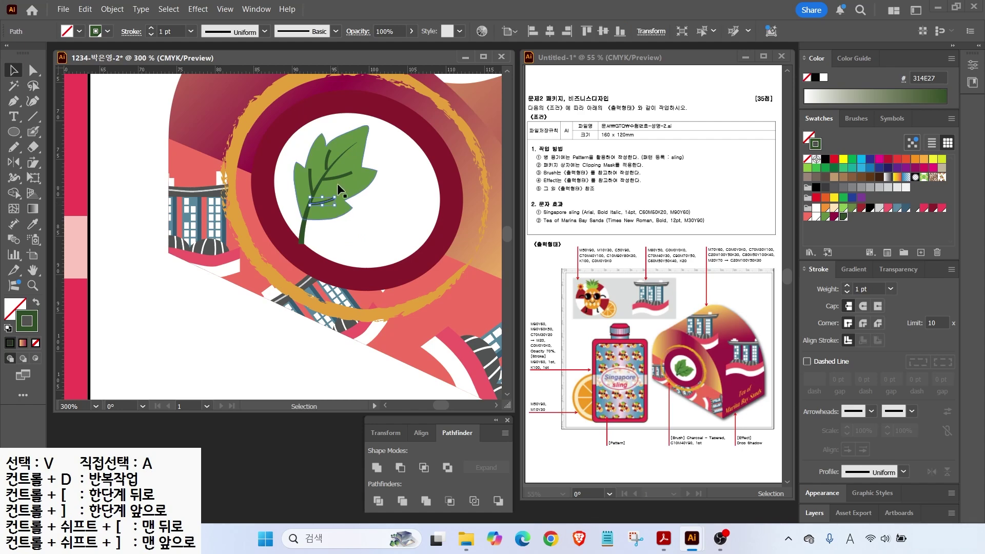
pyautogui.click(877, 471)
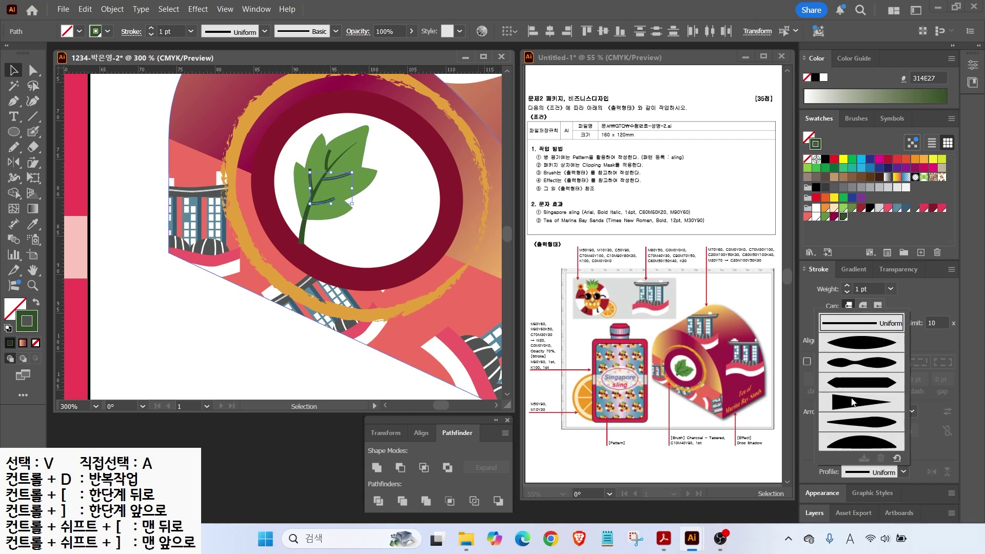
pyautogui.click(852, 399)
pyautogui.click(846, 286)
pyautogui.moveTo(879, 287); pyautogui.dragTo(849, 289)
pyautogui.write('1.5')
pyautogui.press('Return')
pyautogui.click(256, 343)
# Step: Apply the triangular width profile to the two left-side veins
pyautogui.click(310, 184)
pyautogui.keyDown('shift'); pyautogui.click(328, 160); pyautogui.keyUp('shift')
pyautogui.click(878, 472)
pyautogui.click(849, 405)
pyautogui.hotkey('ctrl', 'shift', 'a')
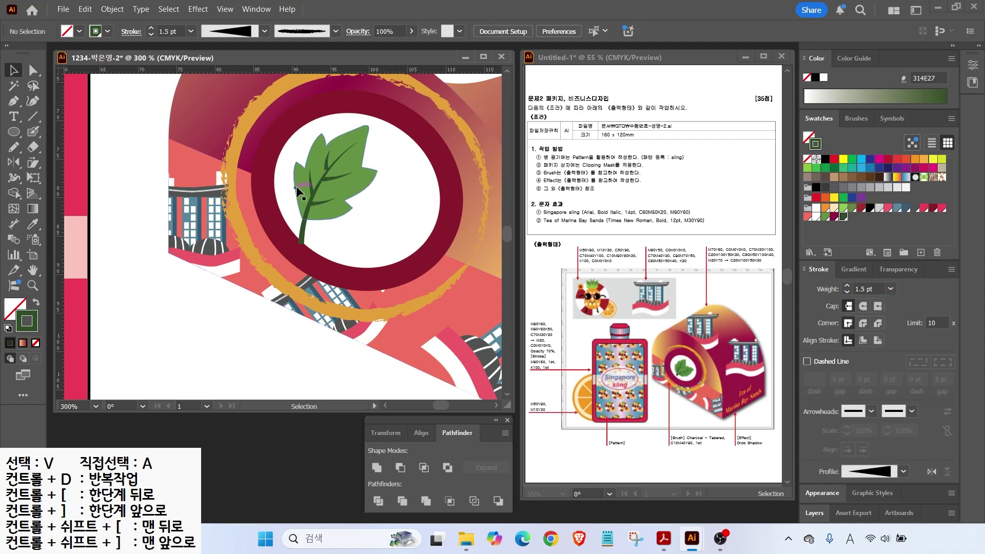
pyautogui.scroll(3, 335, 165)
# Step: Rotate the small top-left vein into place on the leaf
pyautogui.click(312, 164)
pyautogui.moveTo(328, 124); pyautogui.dragTo(323, 124)
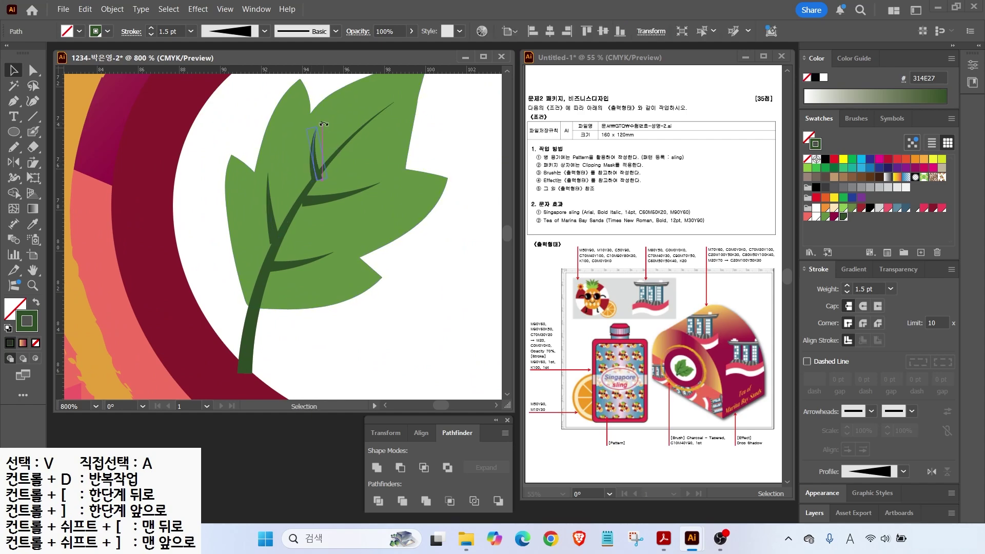
pyautogui.click(270, 226)
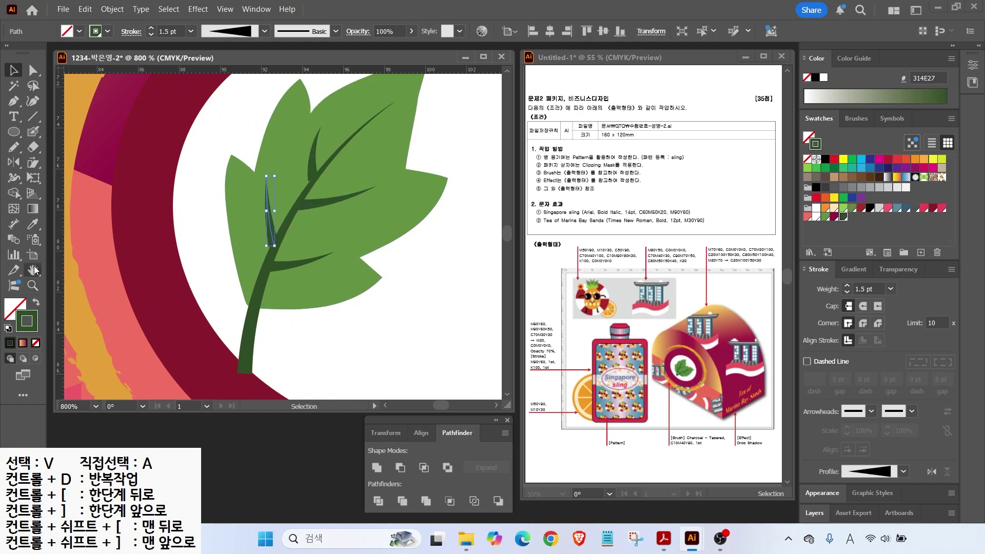
pyautogui.doubleClick(33, 284)
pyautogui.hotkey('ctrl', 'shift', 'a')
pyautogui.scroll(2, 307, 279)
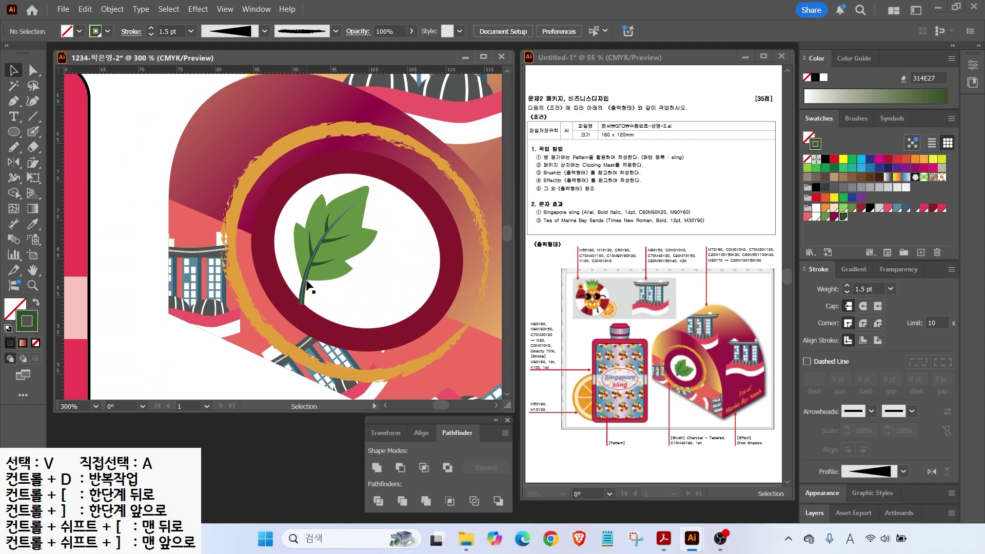
# Step: Group the leaf with its veins, then tuck a rotated copy behind it
pyautogui.click(308, 285)
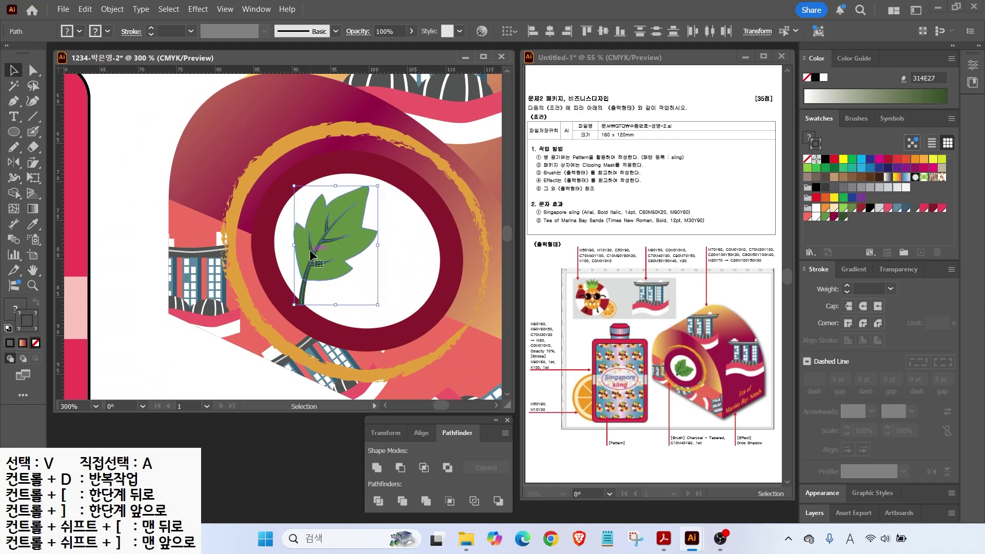
pyautogui.rightClick(309, 250)
pyautogui.click(343, 248)
pyautogui.moveTo(342, 253); pyautogui.dragTo(375, 271)
pyautogui.moveTo(421, 203); pyautogui.dragTo(399, 287)
pyautogui.hotkey('ctrl', '[')
pyautogui.click(327, 227)
# Step: Shrink both leaves so they sit inside the circle
pyautogui.doubleClick(31, 266)
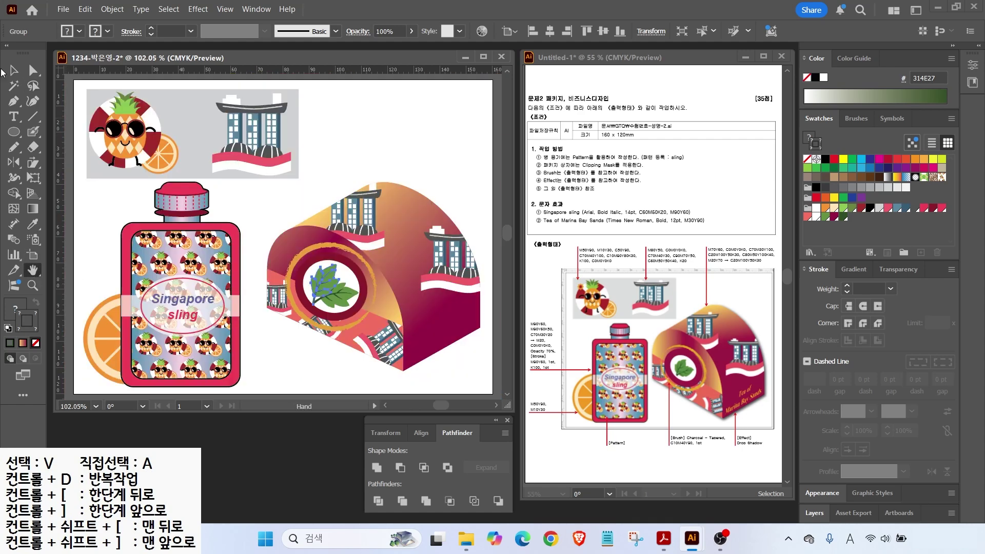
pyautogui.keyDown('shift'); pyautogui.click(311, 309); pyautogui.keyUp('shift')
pyautogui.keyDown('shift'); pyautogui.click(312, 310); pyautogui.keyUp('shift')
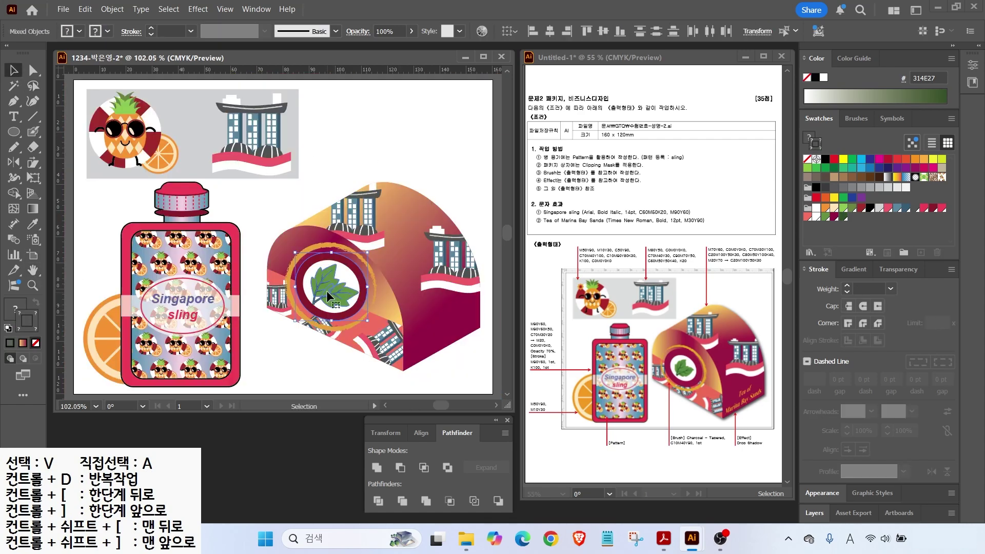
pyautogui.click(466, 184)
pyautogui.click(338, 295)
pyautogui.keyDown('shift'); pyautogui.click(328, 278); pyautogui.keyUp('shift')
pyautogui.moveTo(310, 308); pyautogui.dragTo(315, 308)
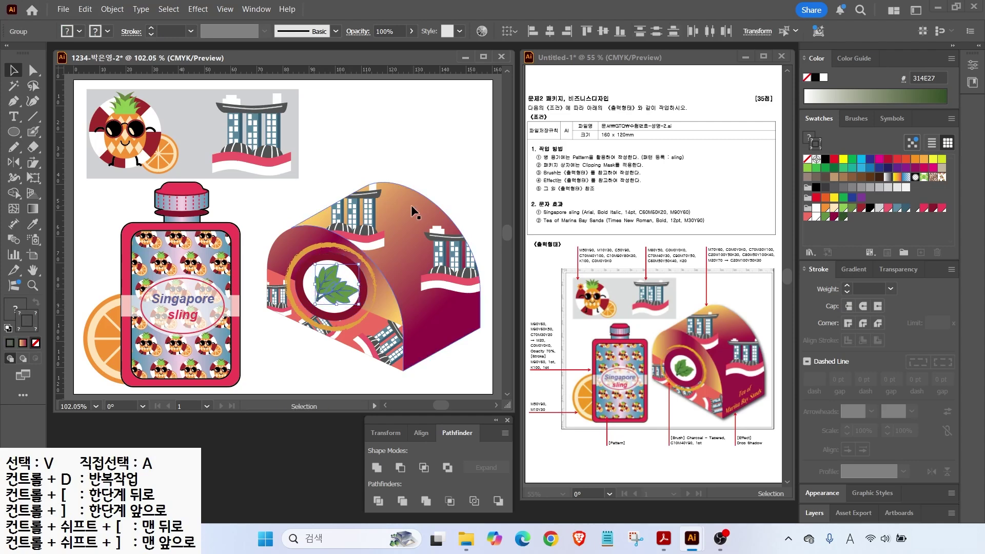
pyautogui.click(476, 222)
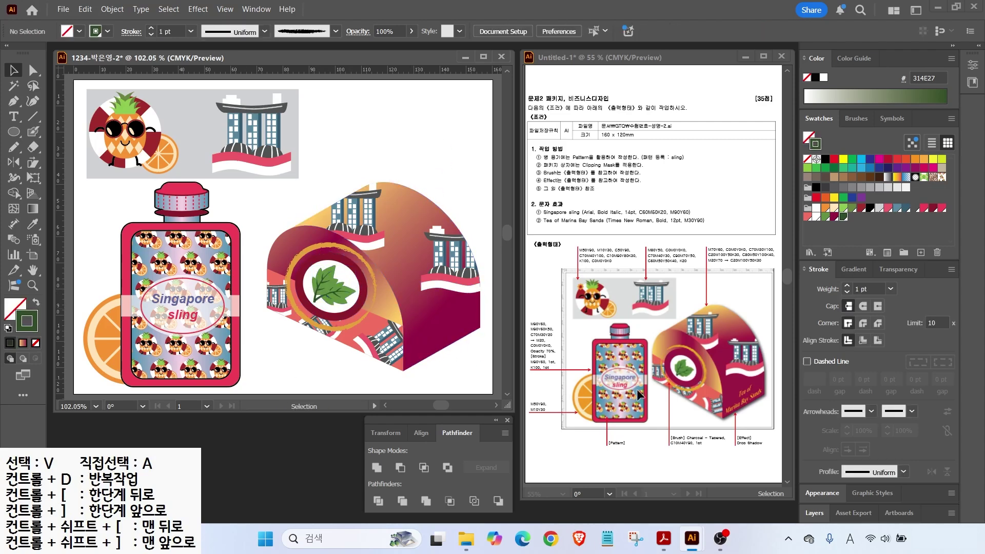
# Step: Type the two-line title 'Tea of' / 'Marina Bay Sands'
pyautogui.click(14, 116)
pyautogui.click(294, 201)
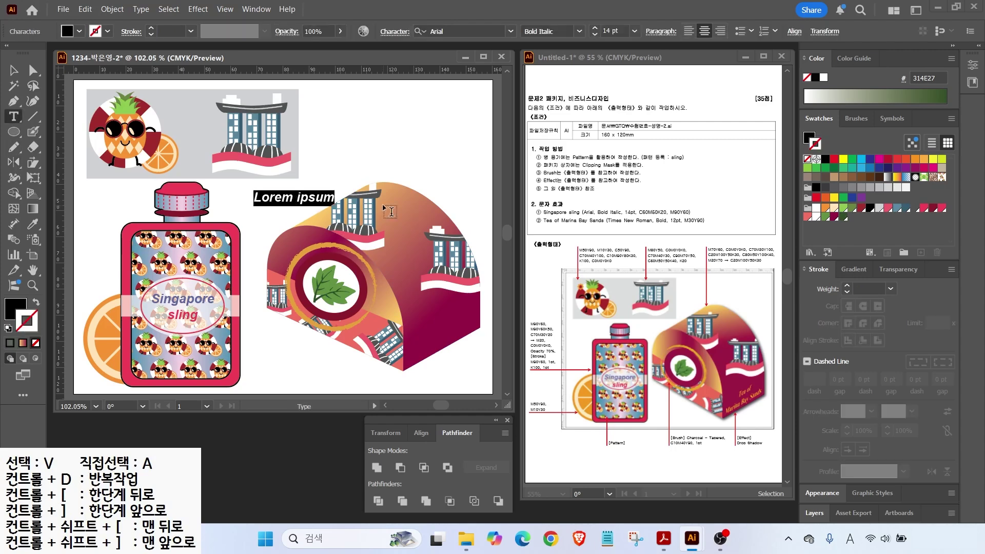
pyautogui.write('Tea of')
pyautogui.press('Return')
pyautogui.write('Marina Bay Sands')
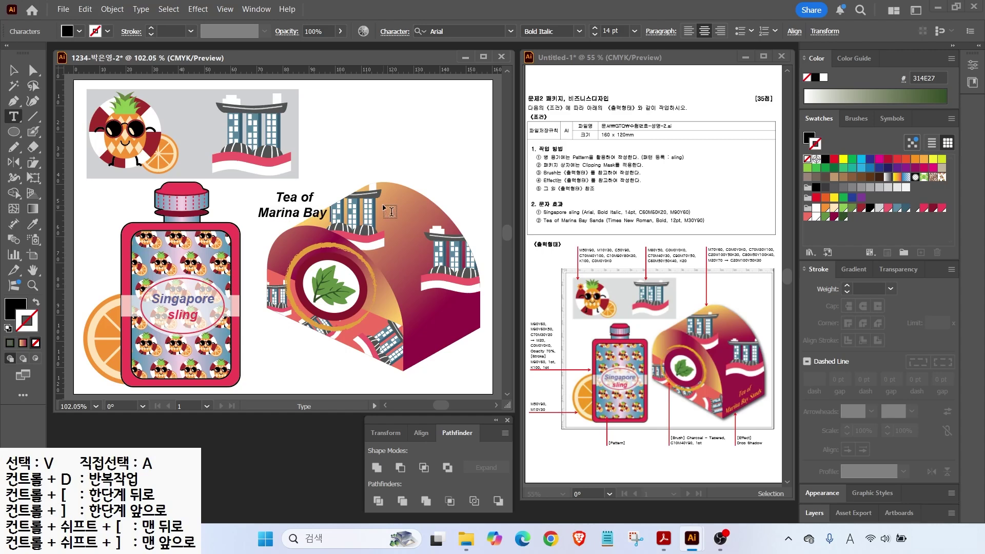
# Step: Set the title to Times New Roman Bold, 12 pt
pyautogui.hotkey('ctrl', 'a')
pyautogui.click(510, 31)
pyautogui.click(447, 112)
pyautogui.click(579, 31)
pyautogui.click(564, 73)
pyautogui.moveTo(620, 31); pyautogui.dragTo(590, 34)
pyautogui.write('12')
pyautogui.press('Return')
# Step: Fill the title orange with M30 Y90
pyautogui.doubleClick(7, 310)
pyautogui.moveTo(629, 314); pyautogui.dragTo(589, 317)
pyautogui.write('30')
pyautogui.press('Tab')
pyautogui.write('90')
pyautogui.press('Tab')
pyautogui.write('0')
# Step: Move the title onto the box's lower-right face and condense it horizontally
pyautogui.click(14, 70)
pyautogui.moveTo(293, 198); pyautogui.dragTo(272, 316)
pyautogui.scroll(3, 456, 339)
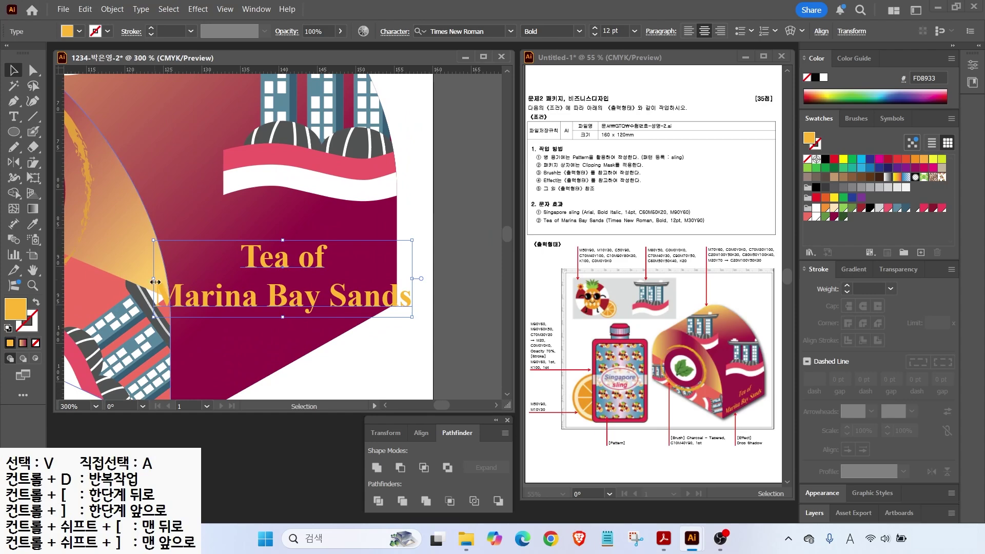
pyautogui.moveTo(154, 279); pyautogui.dragTo(202, 279)
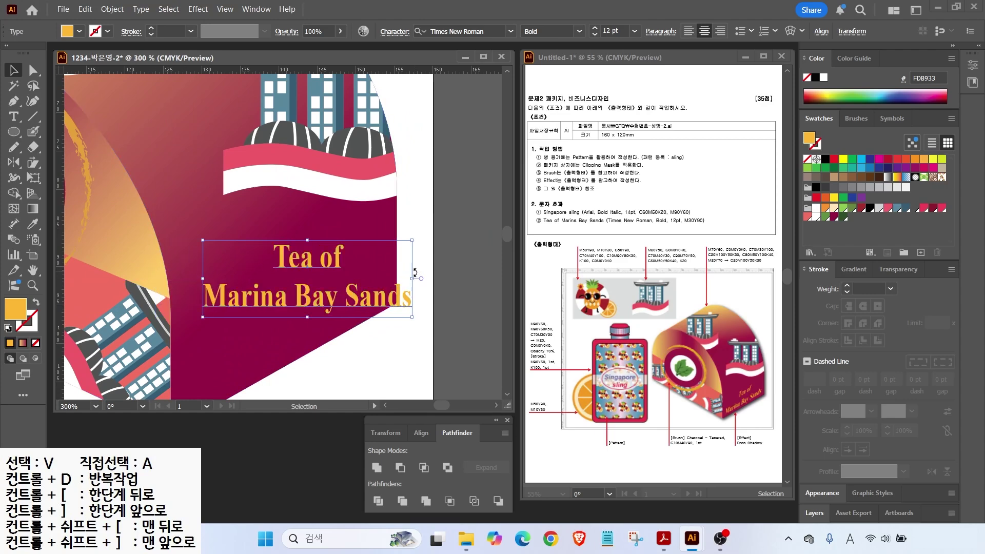
pyautogui.moveTo(400, 278); pyautogui.dragTo(386, 287)
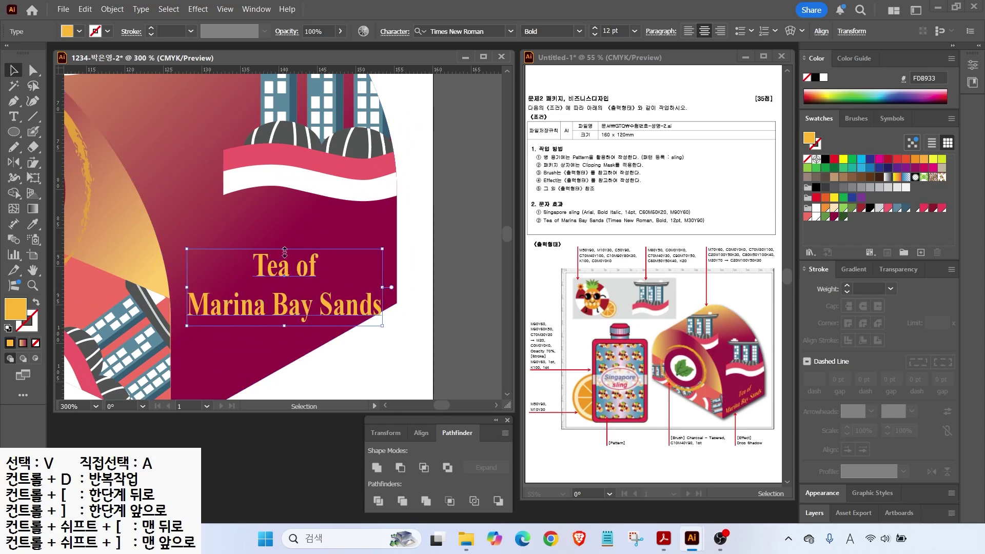
pyautogui.moveTo(656, 37); pyautogui.dragTo(639, 7)
pyautogui.moveTo(669, 92); pyautogui.dragTo(621, 35)
pyautogui.moveTo(642, 41); pyautogui.dragTo(622, 55)
pyautogui.press('Escape')
pyautogui.moveTo(384, 287); pyautogui.dragTo(382, 287)
pyautogui.press('Escape')
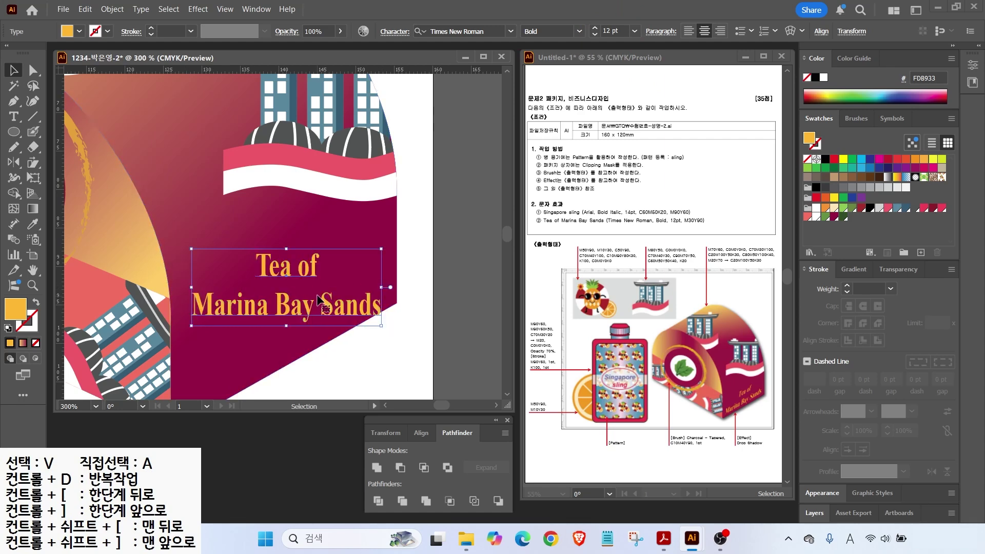
pyautogui.doubleClick(33, 163)
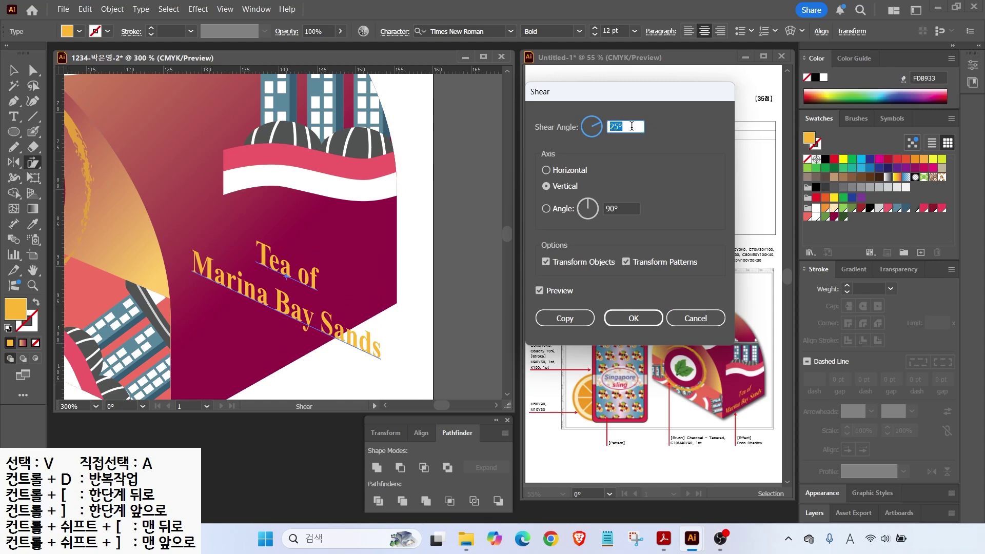
# Step: Shear the title vertically by -30° after previewing -25°, then deselect it
pyautogui.write('-')
pyautogui.click(543, 292)
pyautogui.click(543, 291)
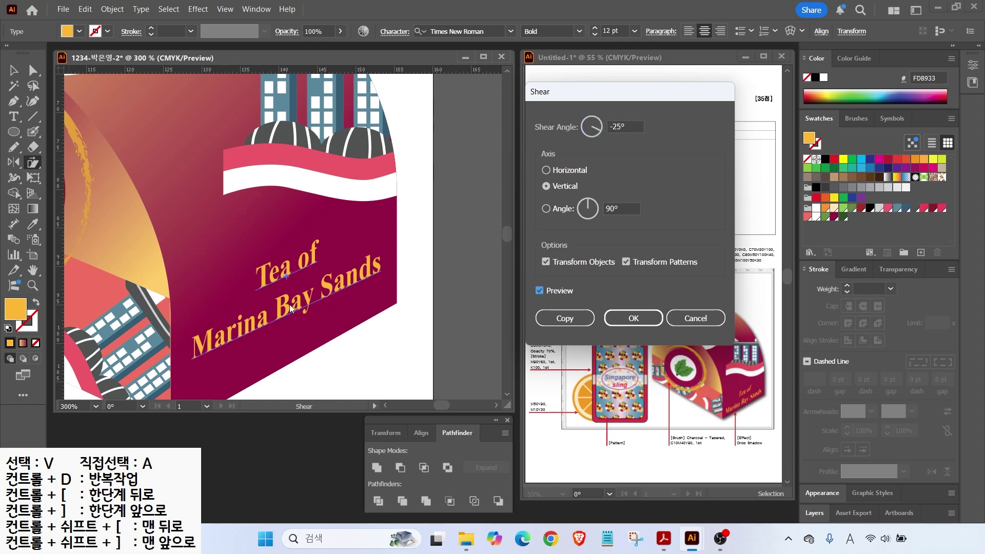
pyautogui.doubleClick(627, 126)
pyautogui.write('-')
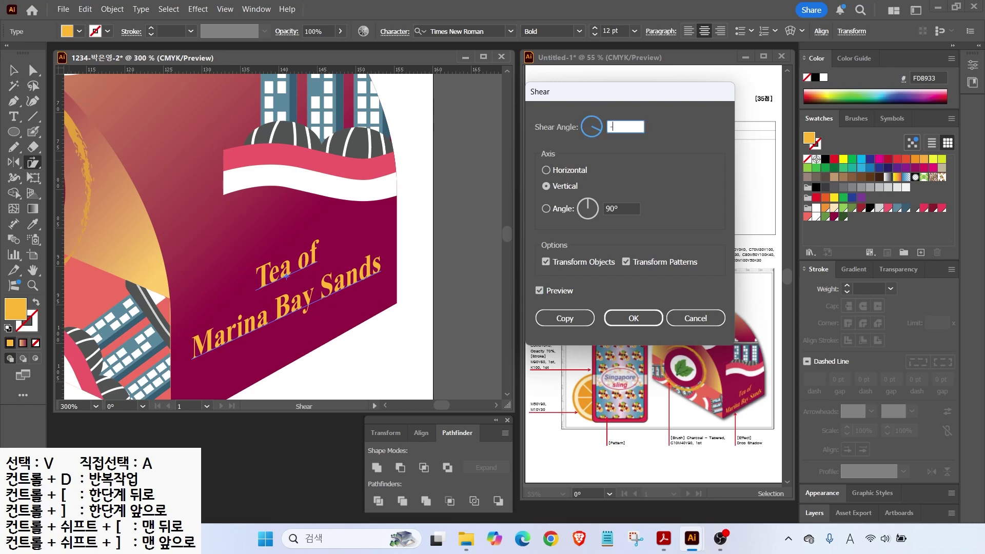
pyautogui.write('30')
pyautogui.click(540, 292)
pyautogui.click(541, 291)
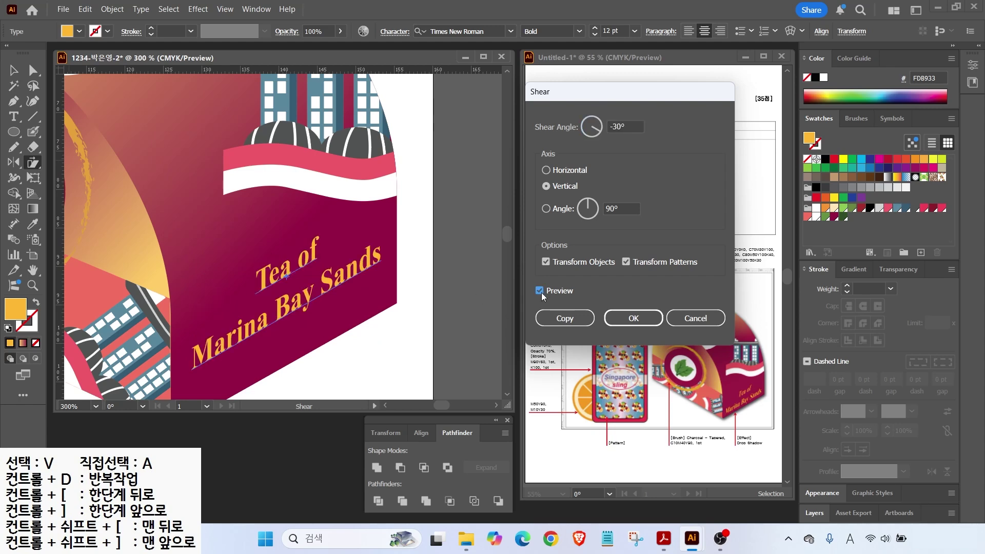
pyautogui.click(633, 318)
pyautogui.press('v')
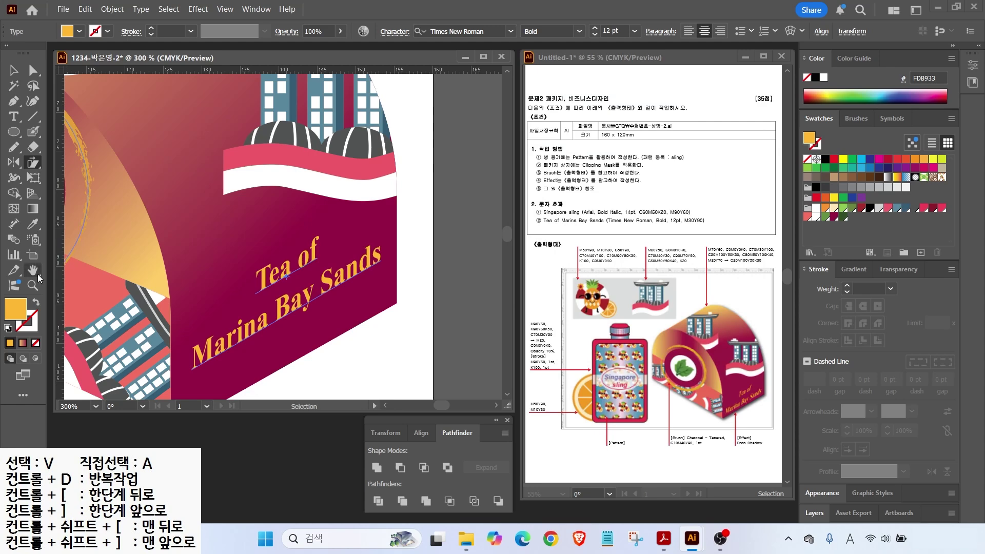
pyautogui.hotkey('ctrl', '0')
pyautogui.click(352, 384)
pyautogui.moveTo(768, 445); pyautogui.dragTo(760, 424)
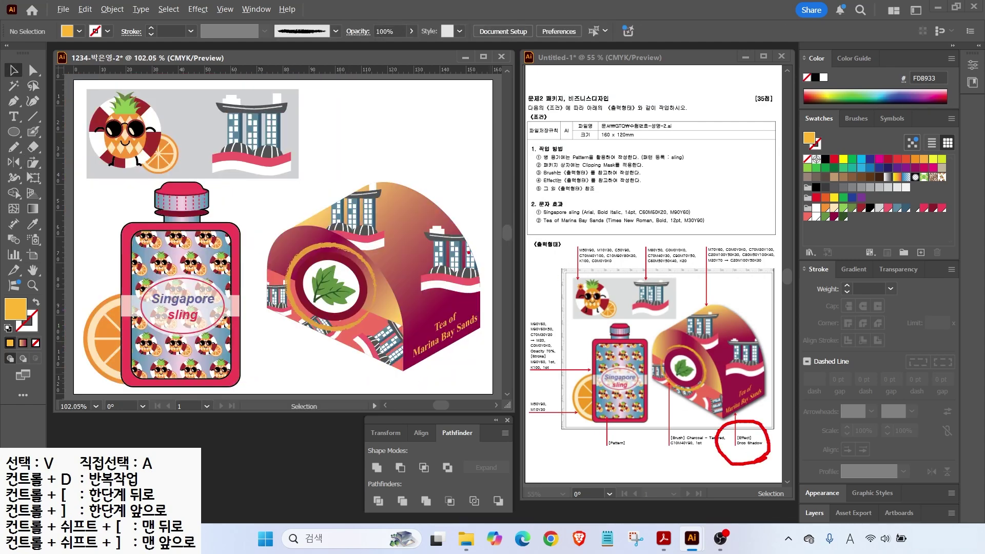
# Step: Marquee-select all the box artwork pieces and group them
pyautogui.press('Escape')
pyautogui.moveTo(291, 197); pyautogui.dragTo(476, 365)
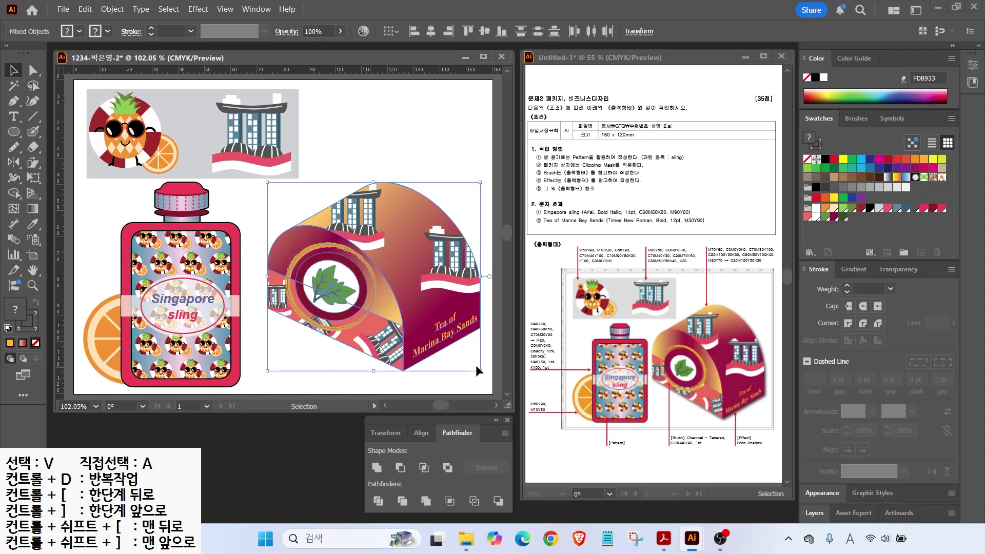
pyautogui.rightClick(389, 257)
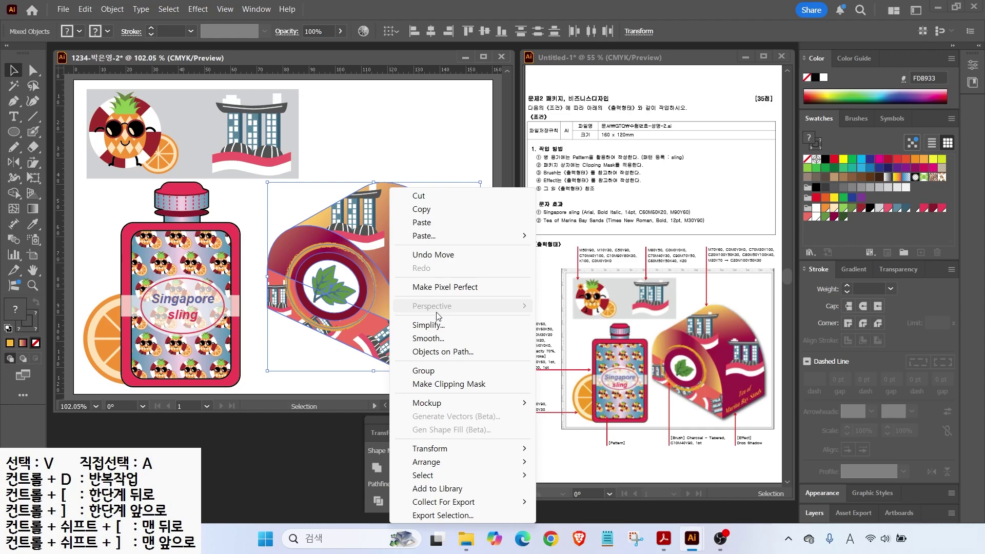
pyautogui.moveTo(373, 302); pyautogui.dragTo(352, 326)
pyautogui.moveTo(356, 281); pyautogui.dragTo(334, 318)
pyautogui.press('Escape')
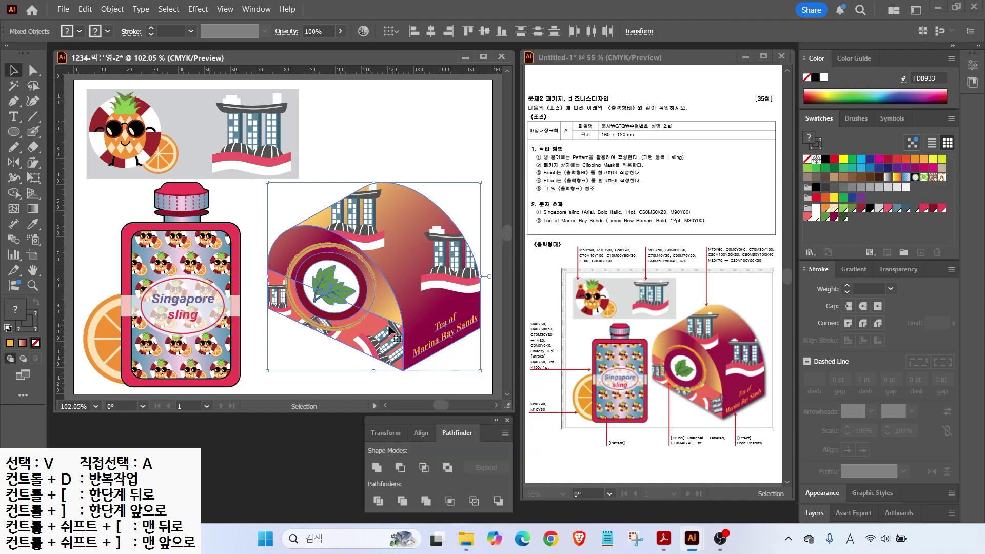
pyautogui.rightClick(381, 284)
pyautogui.click(416, 370)
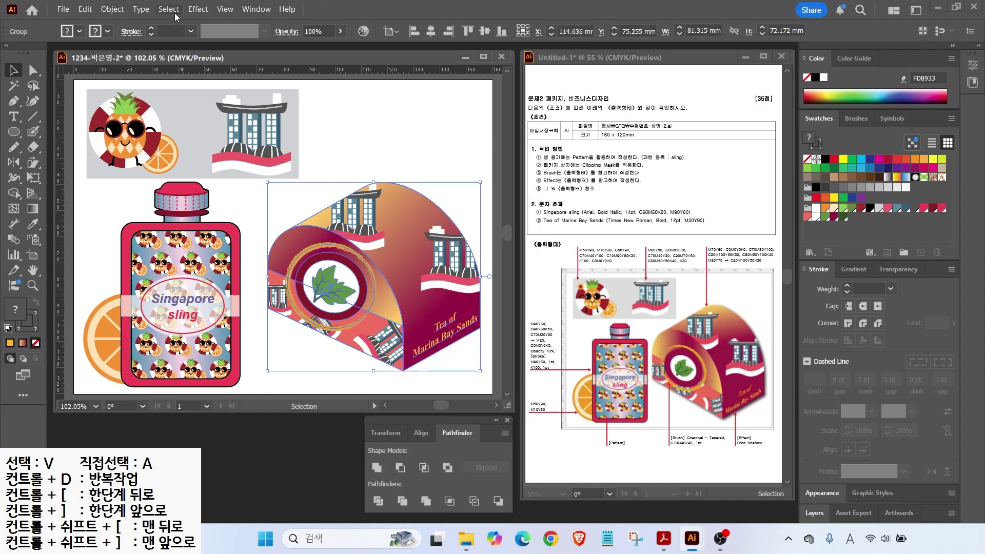
# Step: Give the box a Multiply 75% drop shadow with 1 mm offsets and 1 mm blur
pyautogui.click(196, 11)
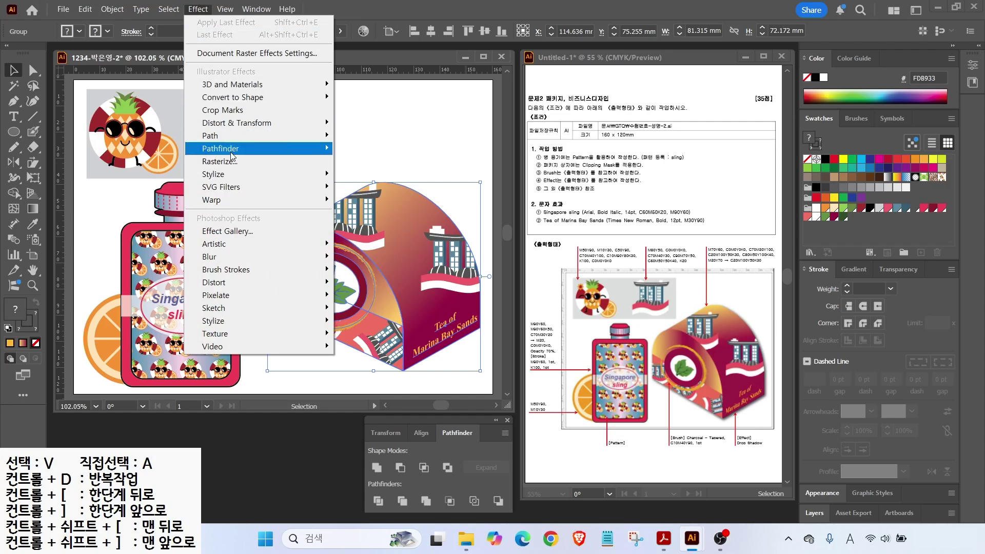
pyautogui.moveTo(238, 177)
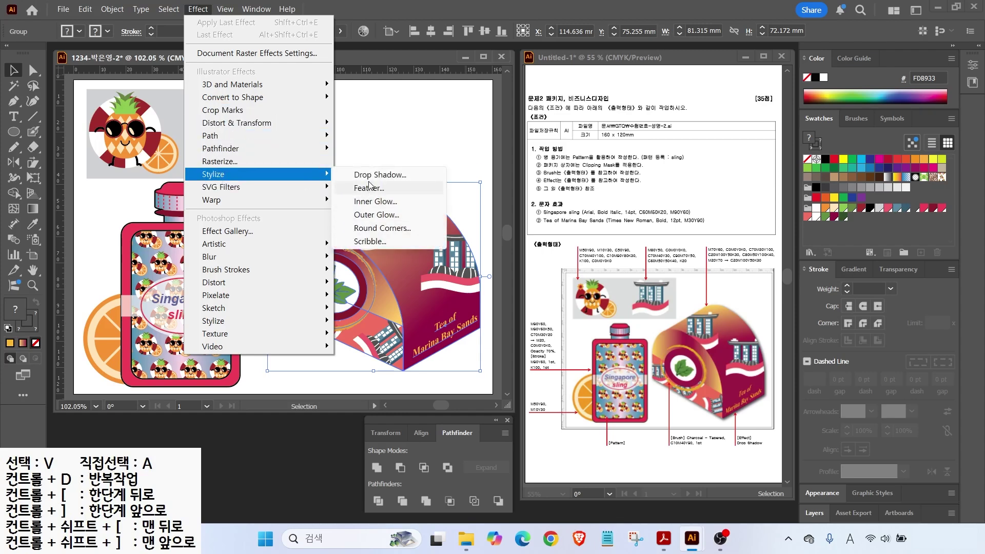
pyautogui.click(397, 175)
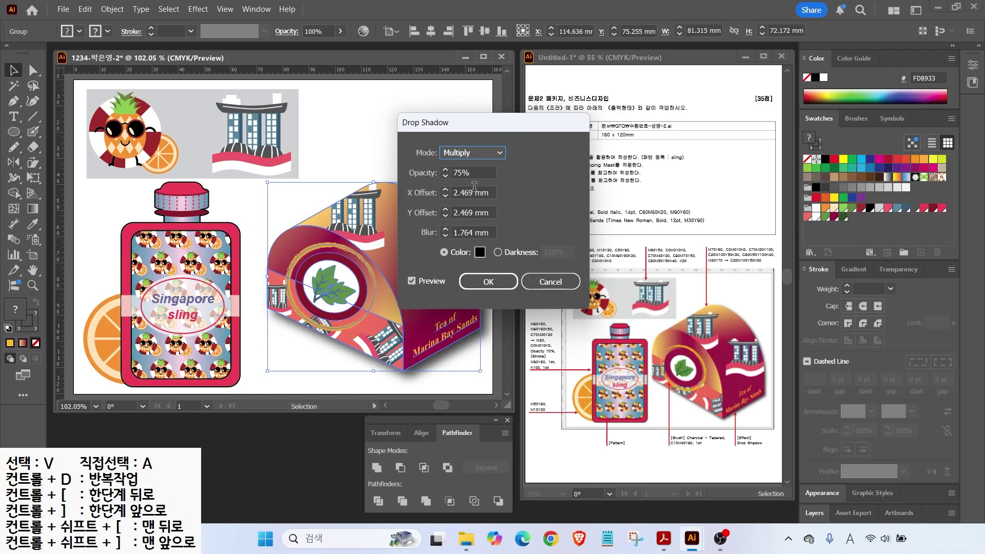
pyautogui.click(411, 281)
pyautogui.click(411, 280)
pyautogui.click(446, 235)
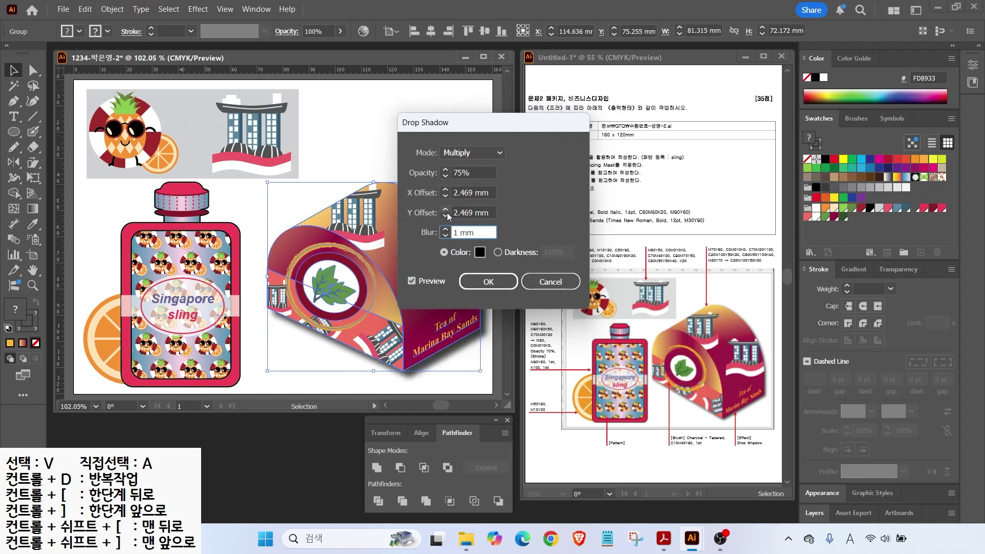
pyautogui.click(445, 216)
pyautogui.click(445, 216)
pyautogui.click(446, 197)
pyautogui.click(445, 197)
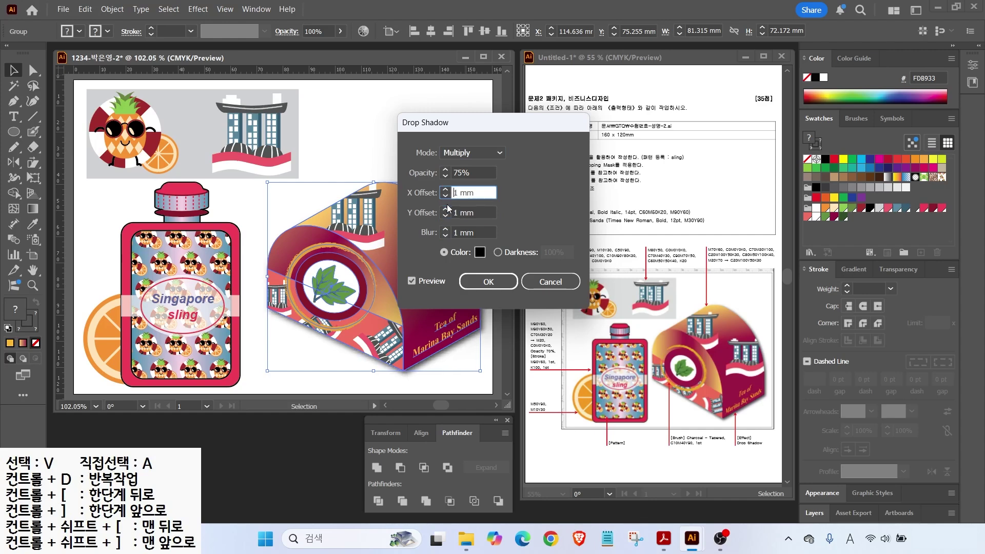
pyautogui.click(489, 281)
pyautogui.click(392, 158)
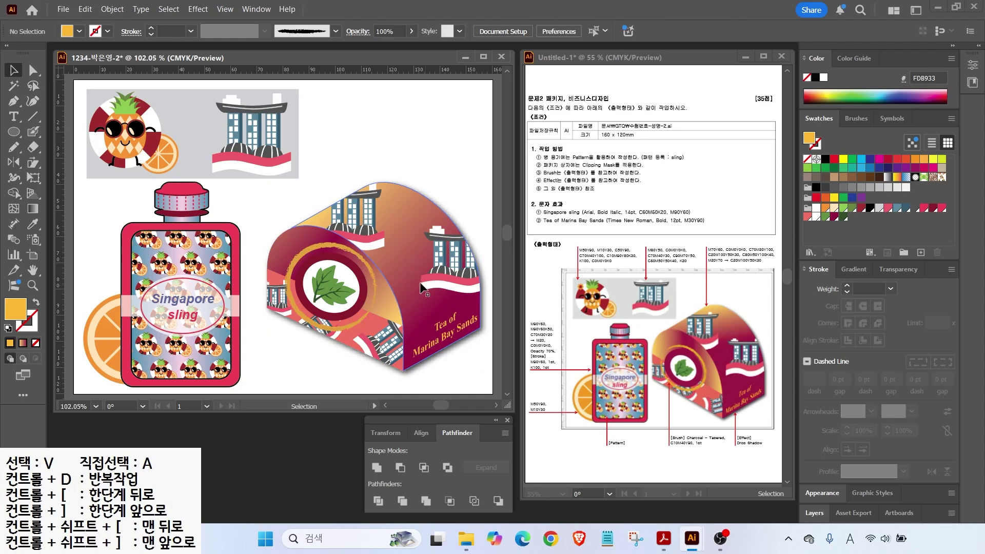
pyautogui.moveTo(373, 268); pyautogui.dragTo(365, 285)
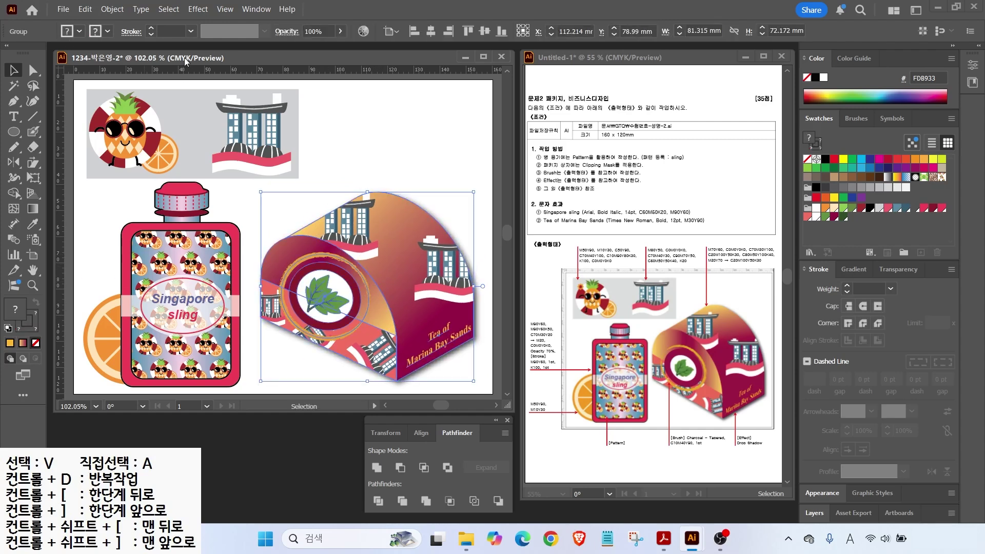
# Step: Save the package design as an Illustrator 2020 .ai file in the GTQ folder
pyautogui.click(63, 10)
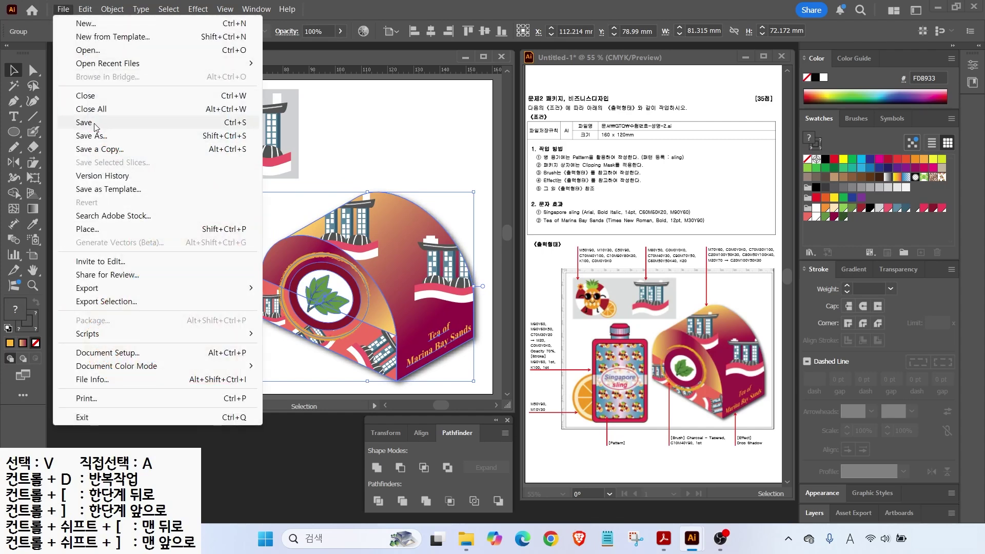
pyautogui.click(83, 123)
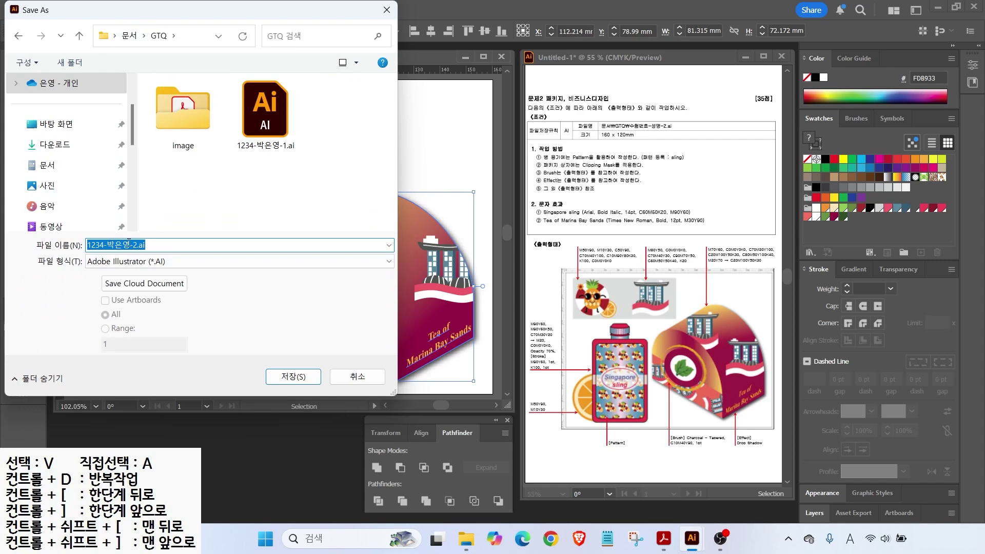
pyautogui.click(278, 382)
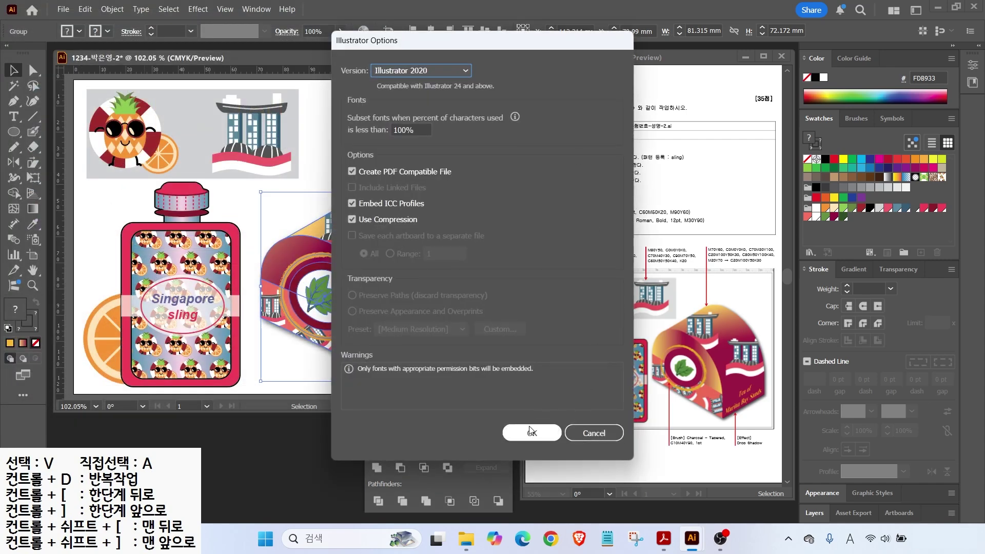
pyautogui.click(530, 429)
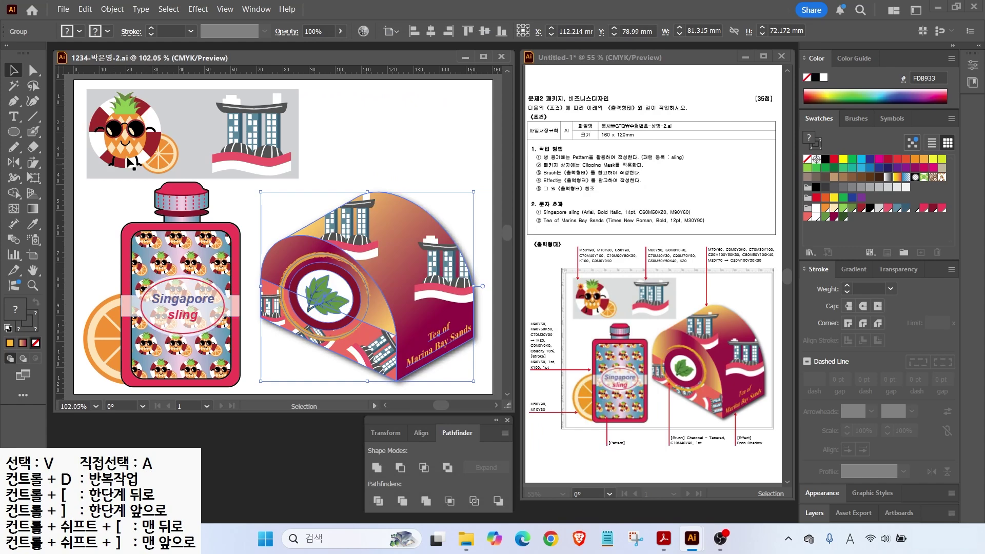
# Step: Close the saved package design document, leaving the cruise poster task sheet visible
pyautogui.hotkey('ctrl', 'w')
pyautogui.moveTo(587, 121); pyautogui.dragTo(666, 146)
pyautogui.press('Escape')
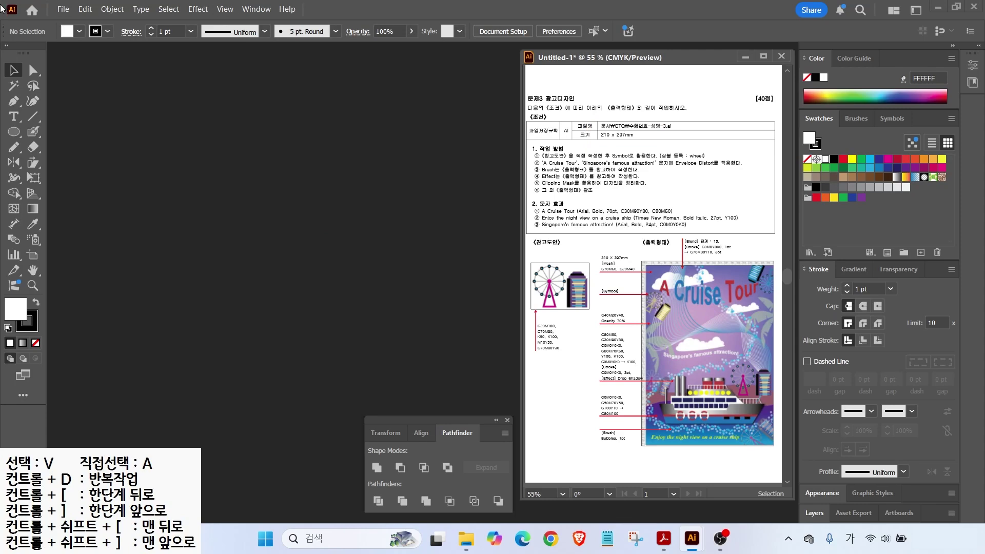
pyautogui.click(62, 9)
# Step: Create a new 210 × 297 mm CMYK document, named with the candidate's ID and name
pyautogui.click(77, 25)
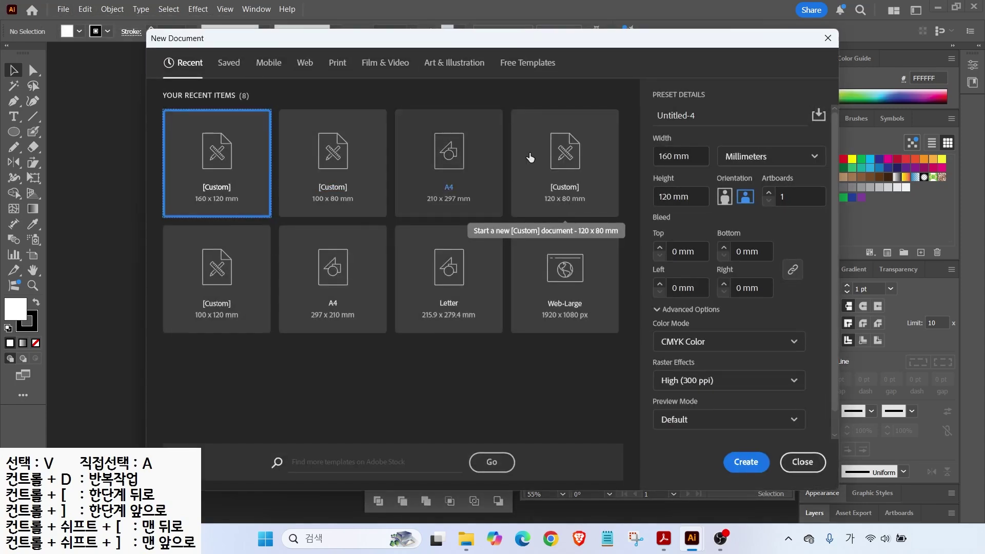
pyautogui.moveTo(700, 114); pyautogui.dragTo(645, 114)
pyautogui.write('12')
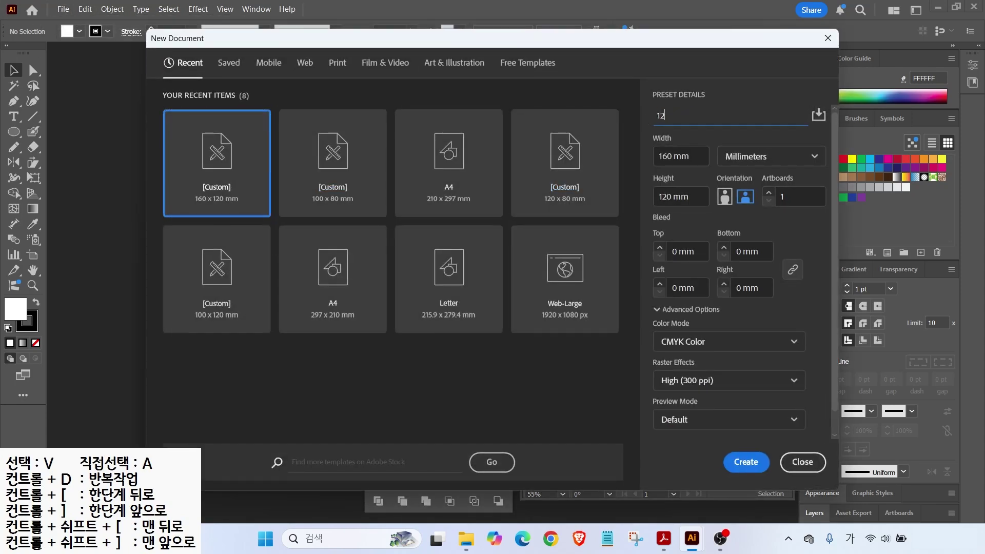
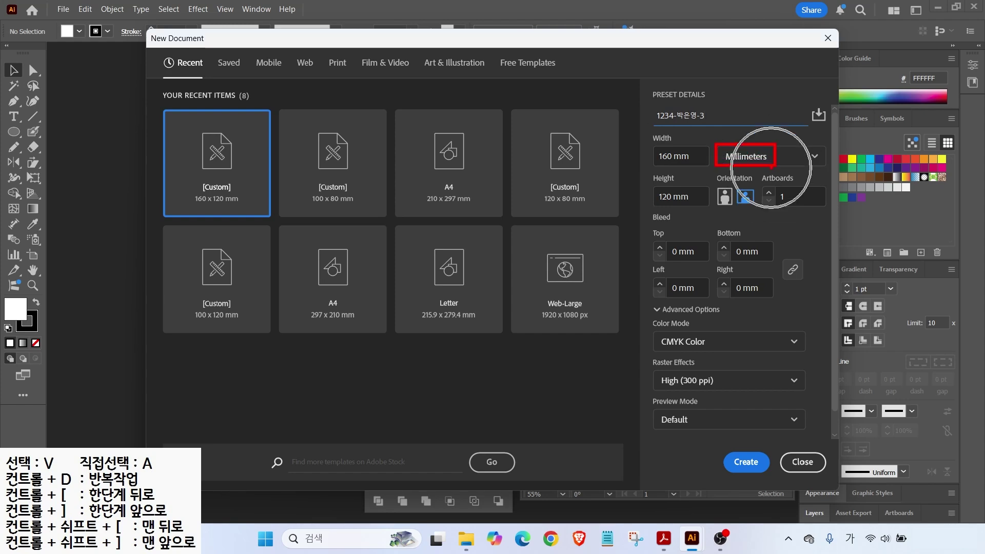
pyautogui.press('Tab')
pyautogui.write('210')
pyautogui.press('Tab')
pyautogui.write('2')
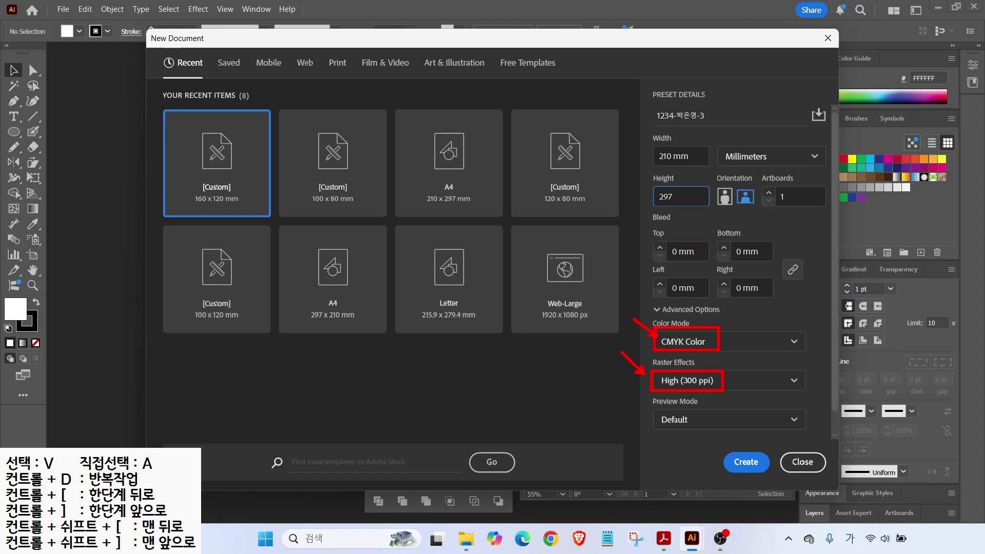
pyautogui.click(747, 463)
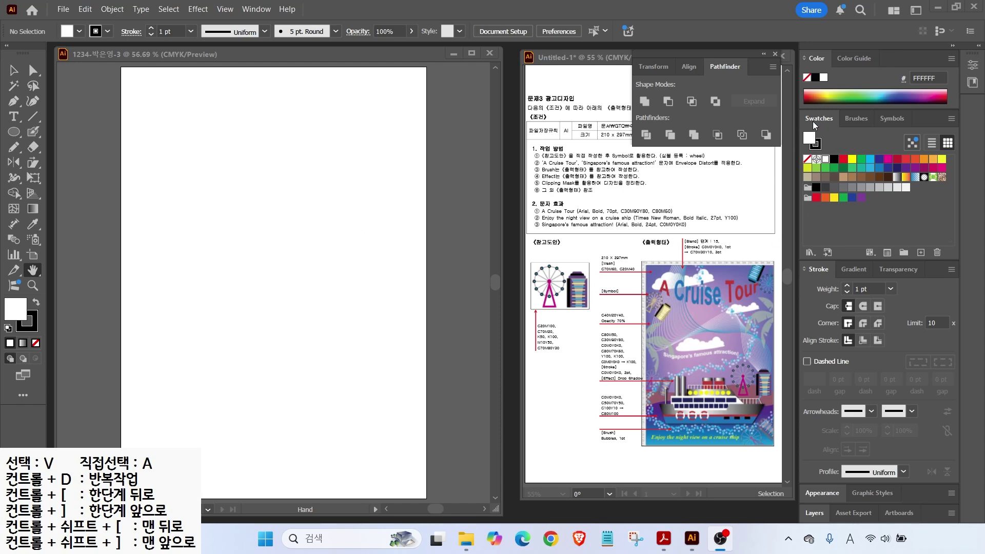
# Step: Create a new swatch group and add a magenta swatch (C20, M100)
pyautogui.click(903, 252)
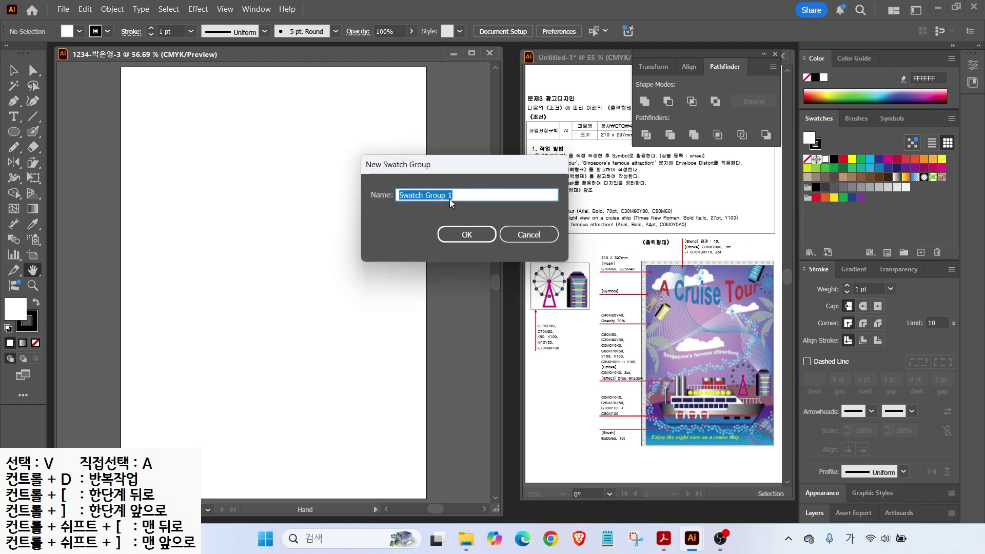
pyautogui.click(471, 234)
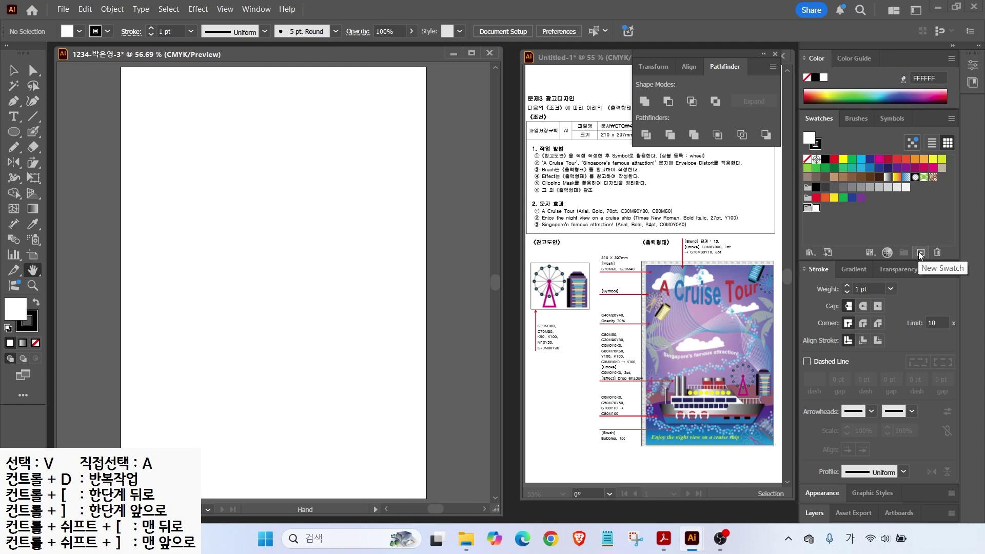
pyautogui.click(918, 252)
pyautogui.click(471, 242)
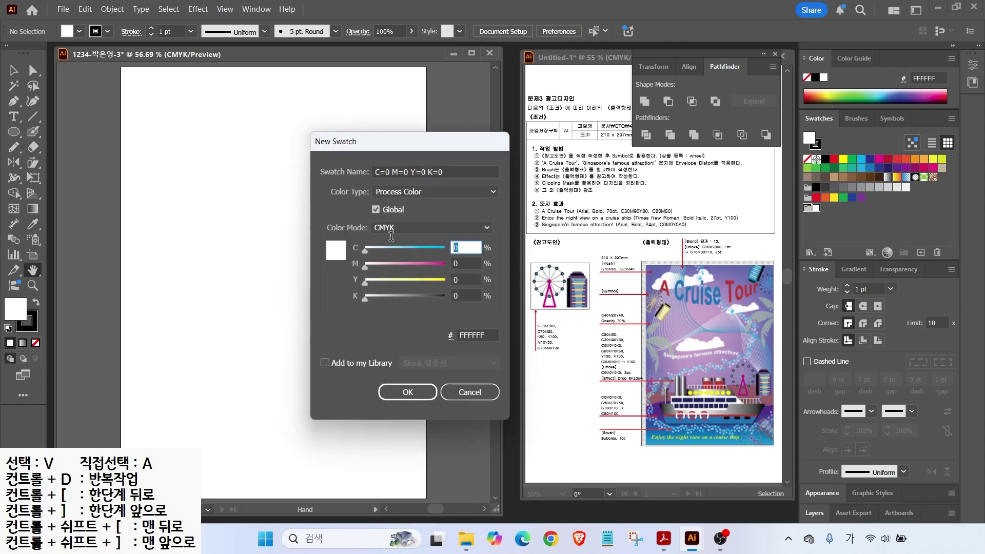
pyautogui.write('20')
pyautogui.press('Tab')
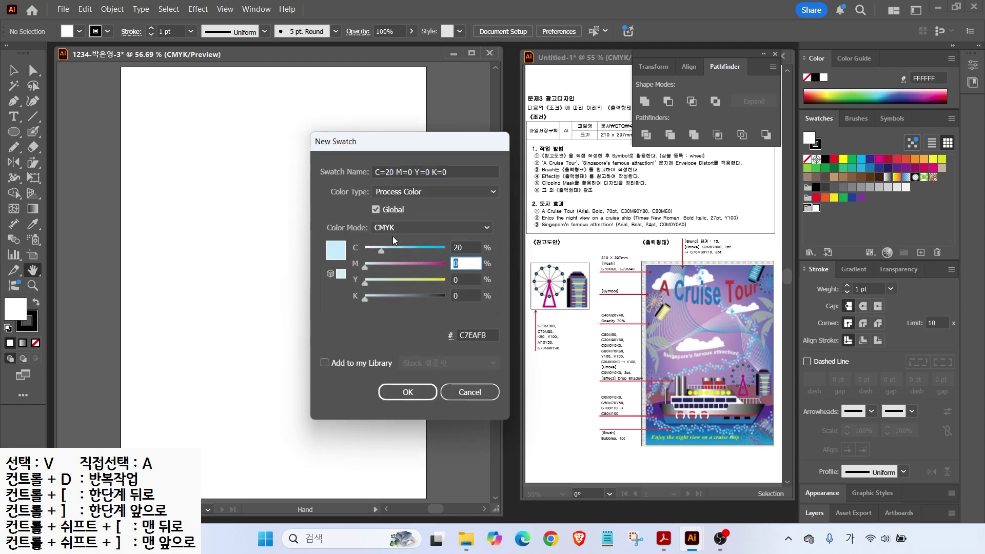
pyautogui.write('100')
pyautogui.press('Tab')
pyautogui.press('Return')
# Step: Add a blue swatch (C70, M20), followed by grey and black swatches
pyautogui.click(920, 252)
pyautogui.moveTo(471, 248); pyautogui.dragTo(358, 226)
pyautogui.write('70')
pyautogui.press('Tab')
pyautogui.write('20')
pyautogui.press('Tab')
pyautogui.press('Return')
pyautogui.click(920, 252)
pyautogui.moveTo(470, 247); pyautogui.dragTo(392, 238)
pyautogui.write('0')
# Step: Add a yellow swatch and a purple swatch starting with C70, M80
pyautogui.press('Tab')
pyautogui.write('0')
pyautogui.press('Tab')
pyautogui.press('Tab')
pyautogui.write('50')
pyautogui.press('Return')
pyautogui.click(920, 253)
pyautogui.write('10 Y=50')
pyautogui.press('Return')
pyautogui.click(920, 252)
pyautogui.moveTo(467, 261); pyautogui.dragTo(404, 261)
pyautogui.write('10')
pyautogui.press('Tab')
pyautogui.write('50')
pyautogui.press('Tab')
pyautogui.press('Return')
pyautogui.click(920, 252)
pyautogui.moveTo(471, 247); pyautogui.dragTo(362, 230)
pyautogui.write('70')
pyautogui.press('Tab')
pyautogui.write('80')
pyautogui.press('Tab')
pyautogui.write('3')
pyautogui.press('Return')
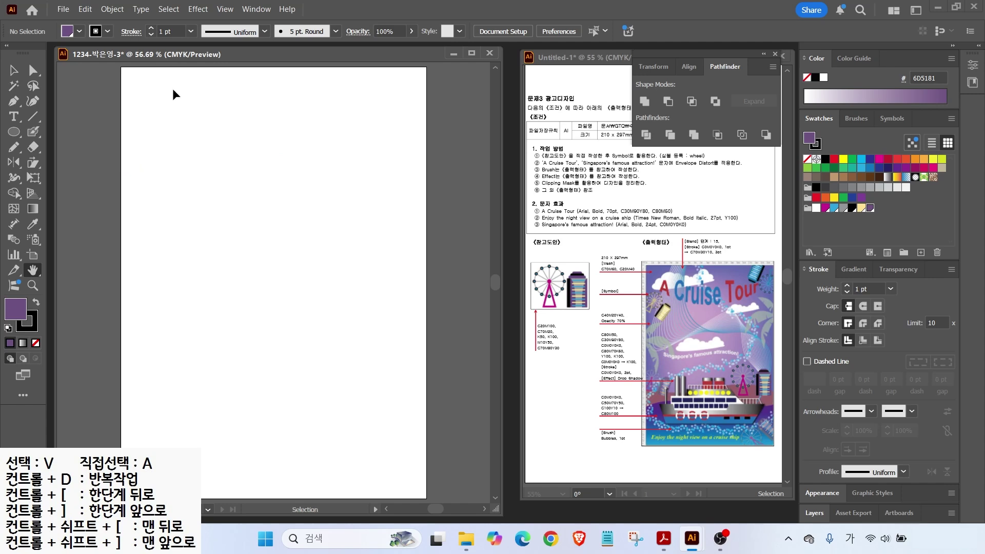
# Step: Show the rulers and drag out two vertical guides and one horizontal guide
pyautogui.hotkey('ctrl', 'r')
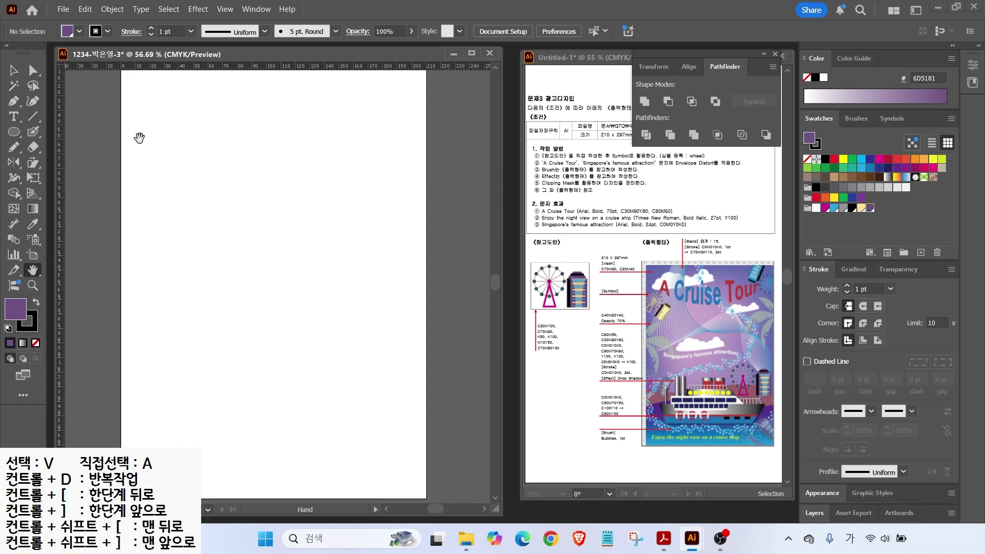
pyautogui.moveTo(65, 137); pyautogui.dragTo(165, 143)
pyautogui.moveTo(61, 122); pyautogui.dragTo(237, 141)
pyautogui.moveTo(197, 65); pyautogui.dragTo(195, 150)
pyautogui.scroll(4, 198, 89)
pyautogui.moveTo(196, 97); pyautogui.dragTo(235, 206)
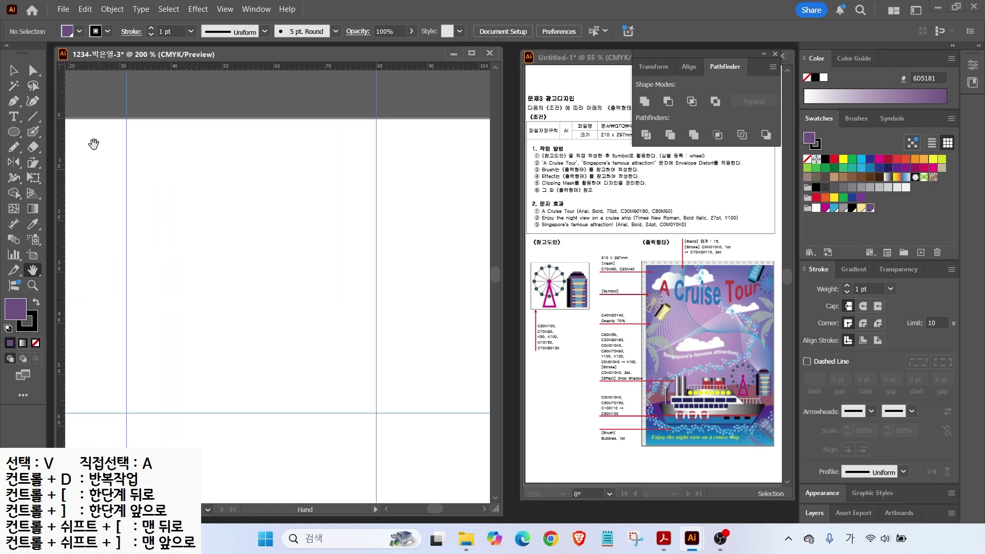
# Step: Draw a large circle with no fill and a grey 2 pt stroke
pyautogui.press('l')
pyautogui.moveTo(142, 152); pyautogui.dragTo(283, 309)
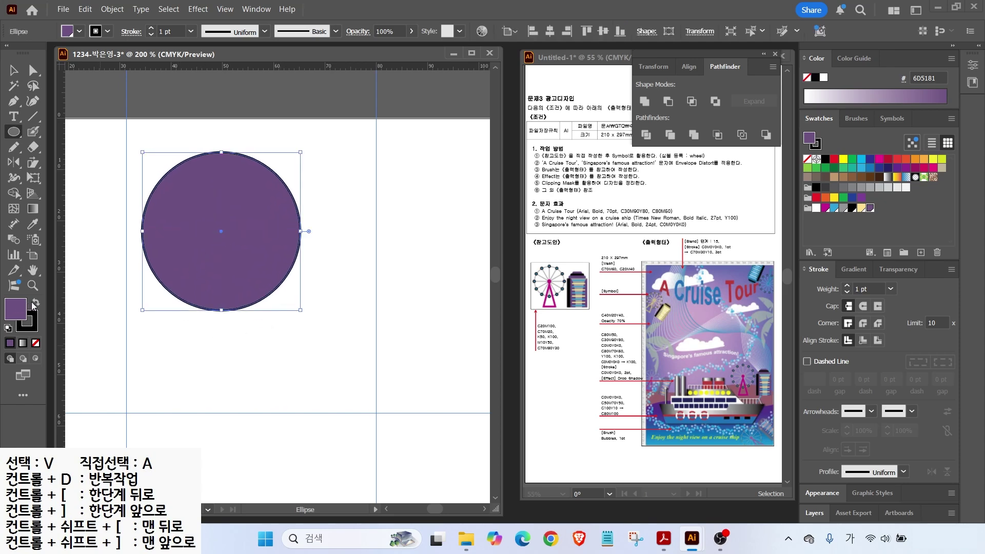
pyautogui.click(37, 342)
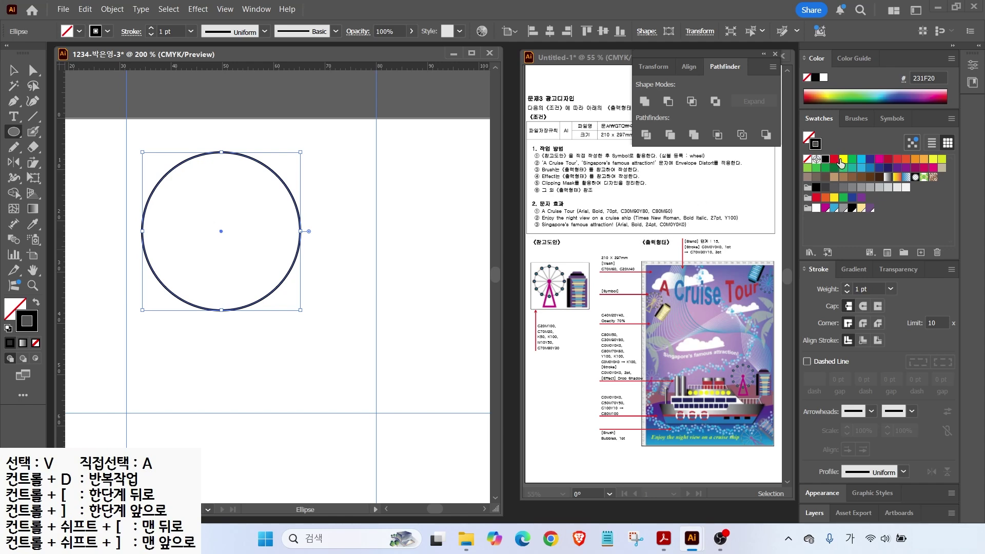
pyautogui.click(843, 208)
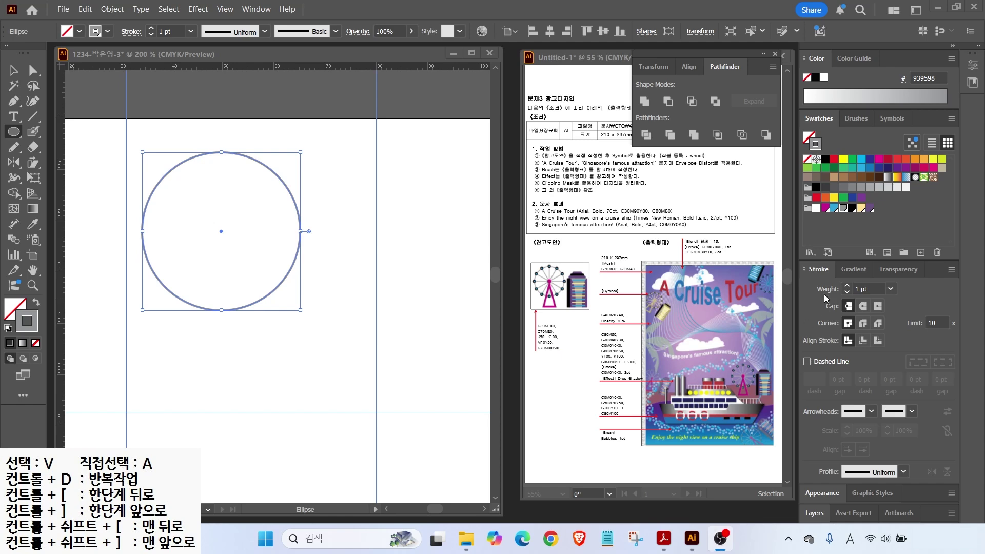
pyautogui.click(847, 287)
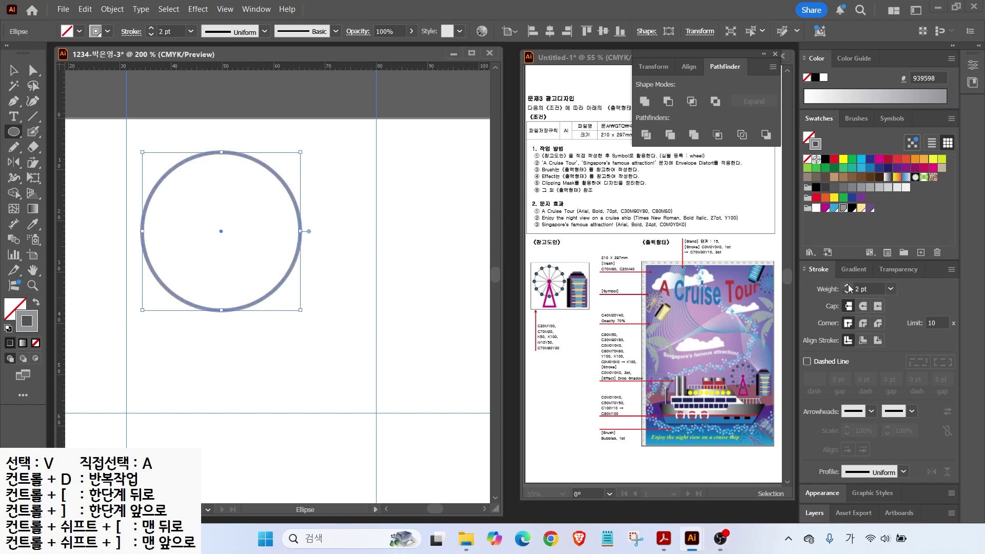
# Step: Add a small blue, black-outlined circle on the ring's top point
pyautogui.moveTo(220, 150); pyautogui.dragTo(232, 162)
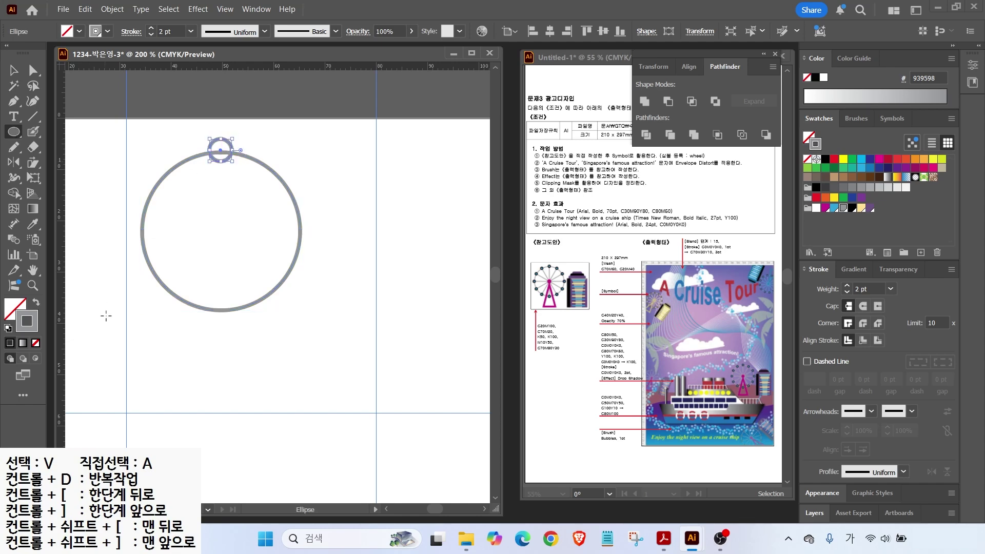
pyautogui.click(852, 208)
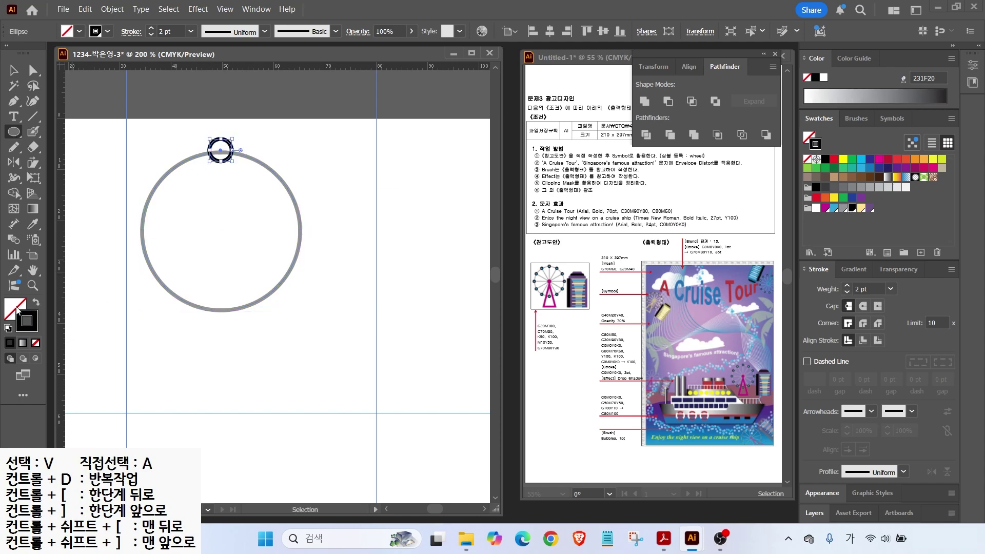
pyautogui.click(832, 211)
pyautogui.press('v')
pyautogui.keyDown('shift'); pyautogui.click(251, 175); pyautogui.keyUp('shift')
pyautogui.click(548, 31)
pyautogui.click(326, 183)
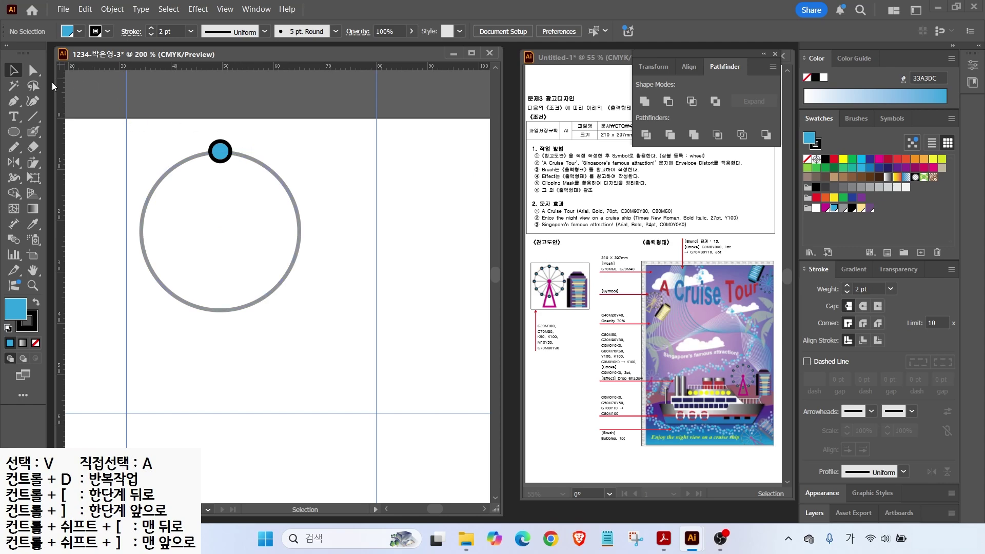
# Step: Draw a grey vertical spoke across the ring and copy the blue circle to its bottom end
pyautogui.click(33, 116)
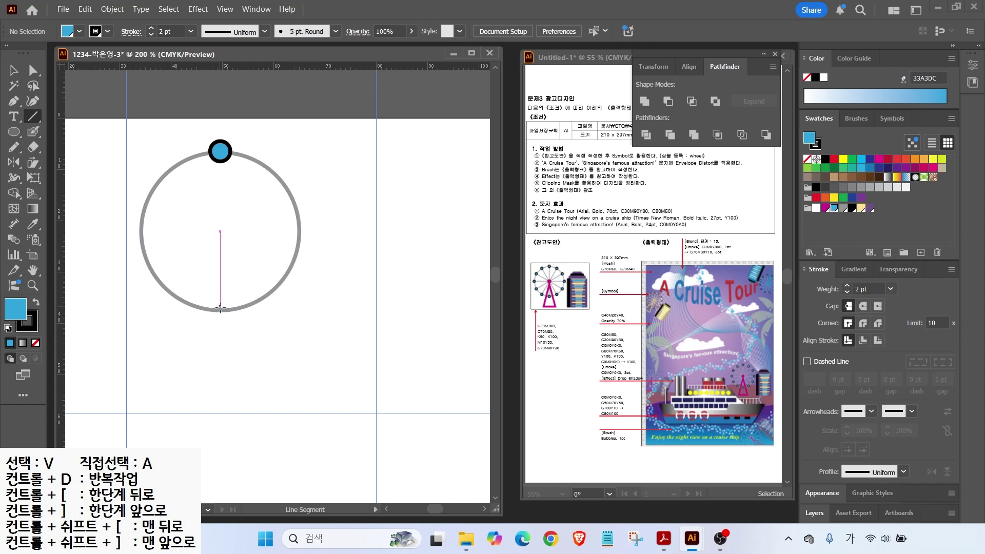
pyautogui.moveTo(220, 309); pyautogui.dragTo(222, 151)
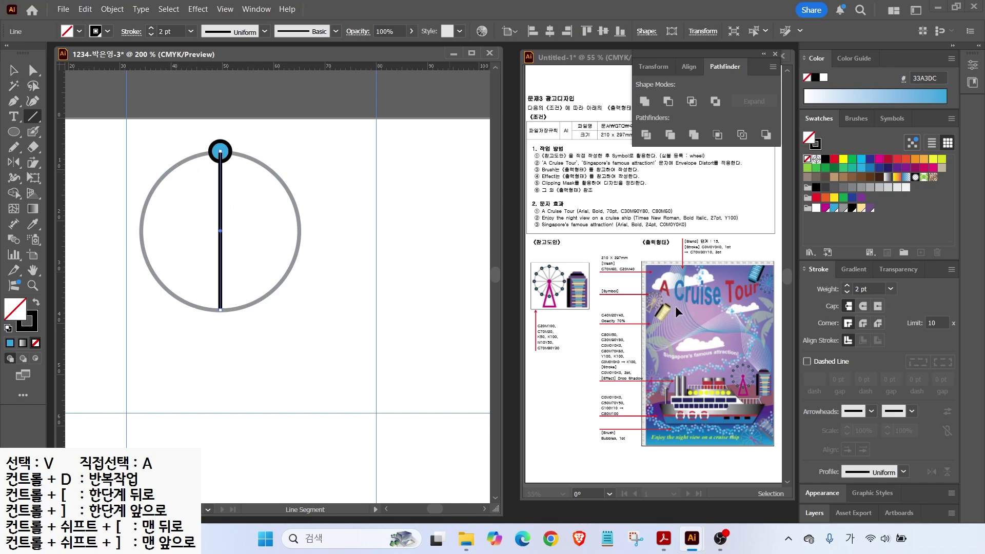
pyautogui.click(34, 328)
pyautogui.click(842, 208)
pyautogui.press('v')
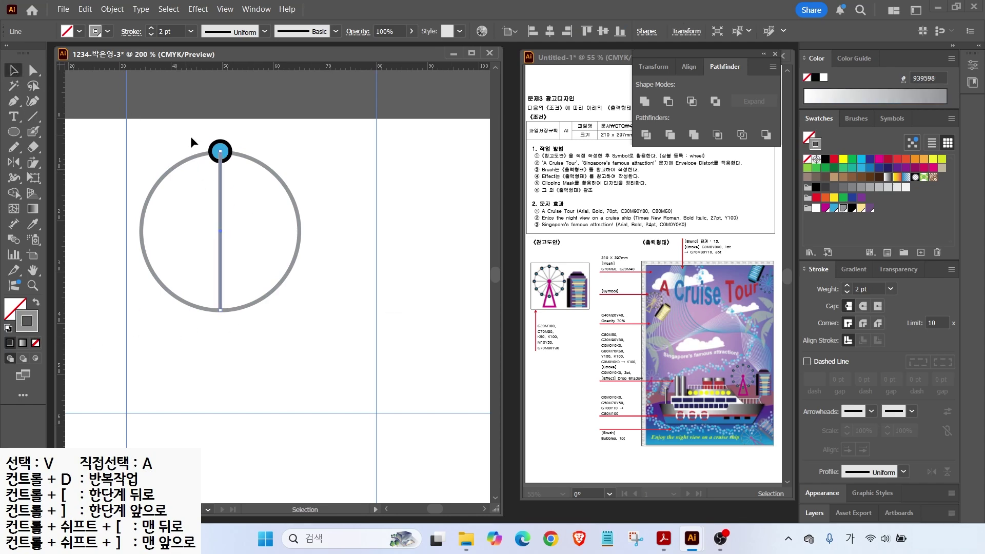
pyautogui.moveTo(220, 151); pyautogui.dragTo(221, 311)
# Step: Make a 30° rotated copy of the spoke and its circles with the Rotate dialog
pyautogui.moveTo(197, 129); pyautogui.dragTo(226, 351)
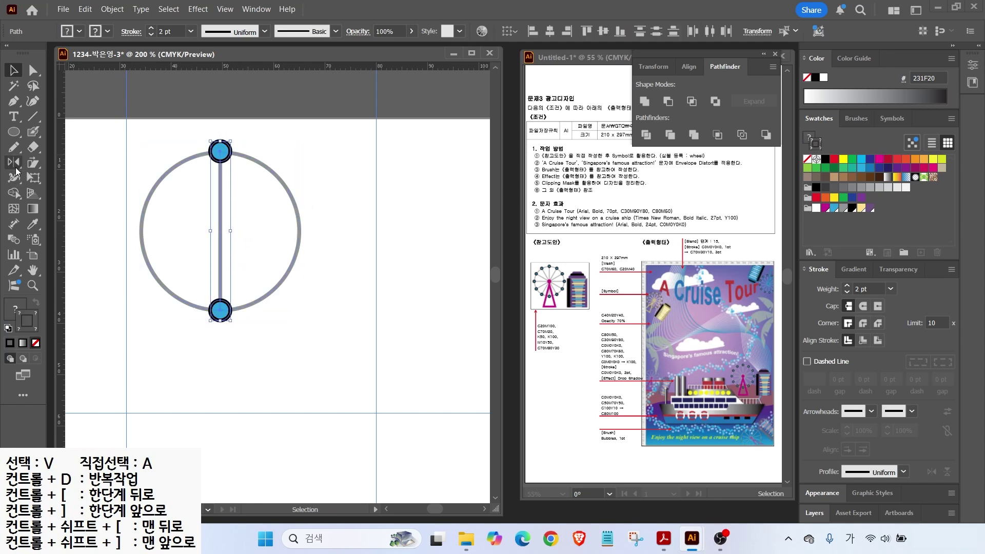
pyautogui.moveTo(13, 163); pyautogui.dragTo(46, 163)
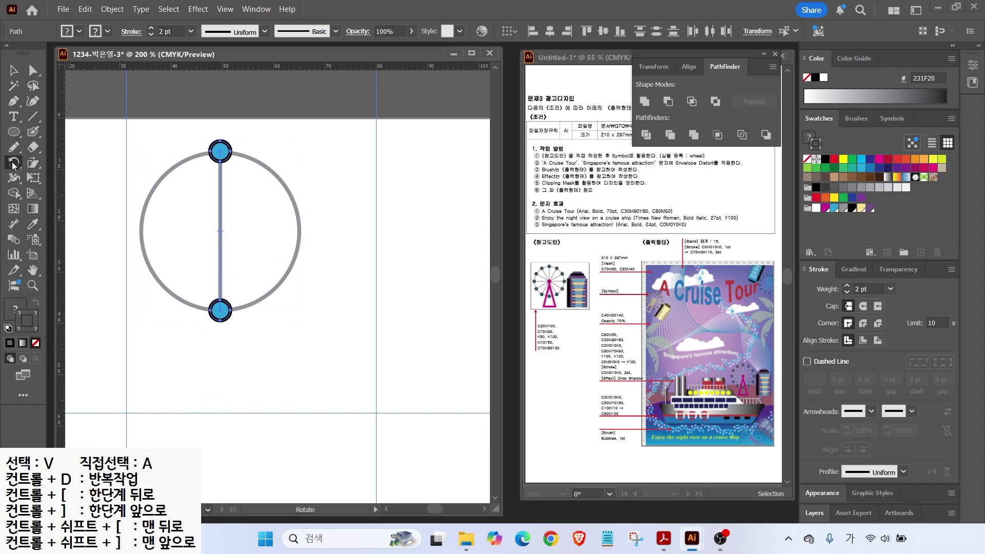
pyautogui.doubleClick(14, 163)
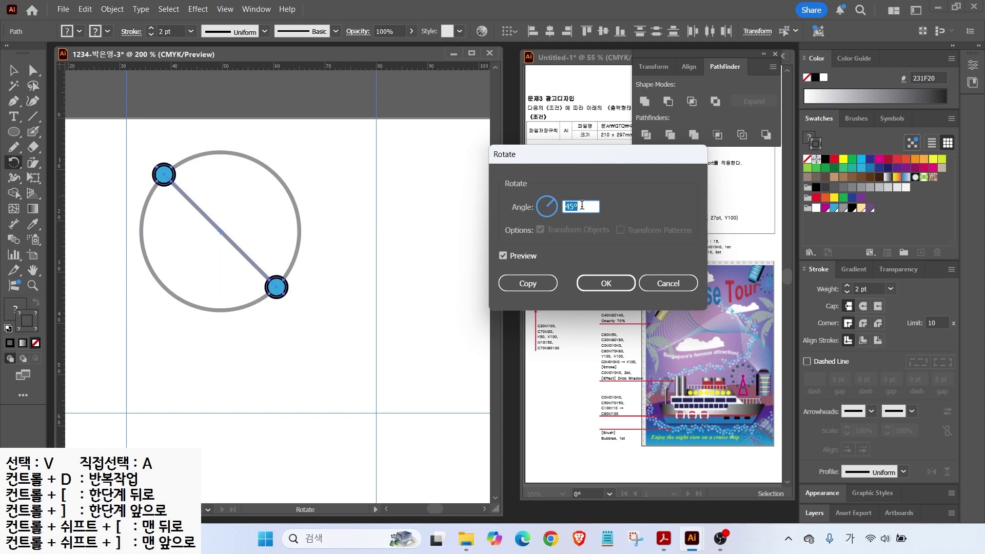
pyautogui.write('30')
pyautogui.click(505, 256)
pyautogui.click(504, 257)
pyautogui.click(504, 257)
pyautogui.click(505, 257)
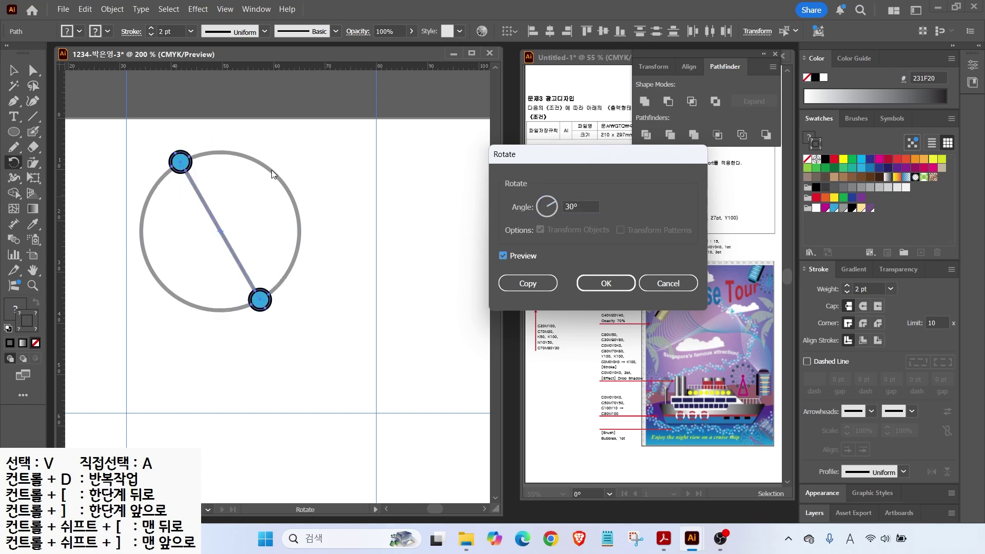
pyautogui.click(521, 281)
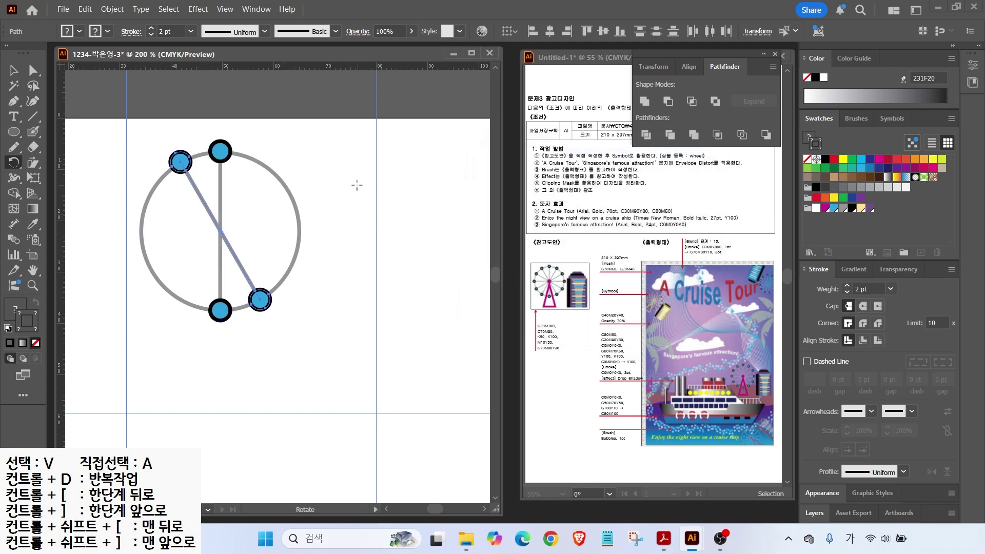
# Step: Repeat the 30° rotated copy with Ctrl+D to complete the twelve spokes
pyautogui.press('v')
pyautogui.hotkey('ctrl', 'd')
pyautogui.hotkey('ctrl', 'd')
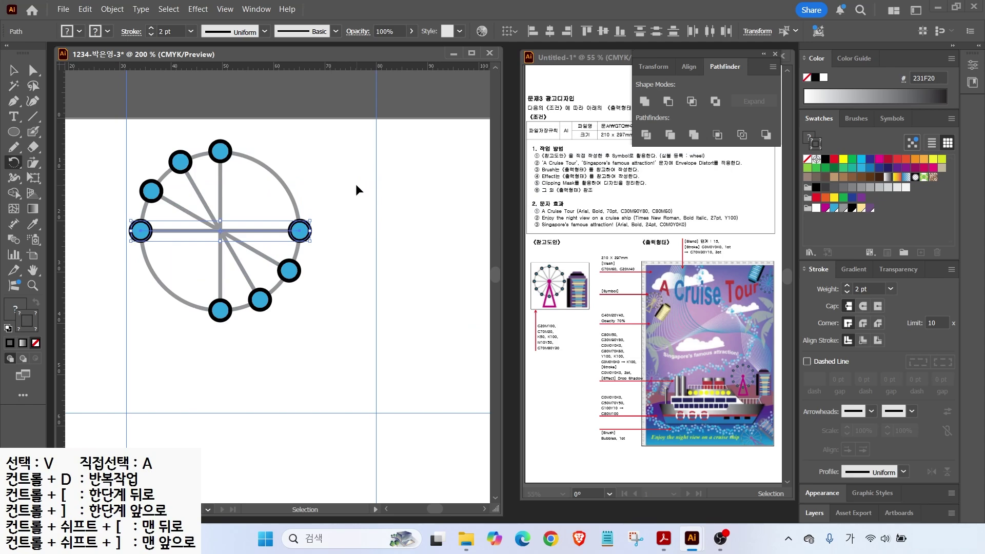
pyautogui.hotkey('ctrl', 'd')
pyautogui.hotkey('ctrl', 'd')
pyautogui.press('r')
pyautogui.click(17, 72)
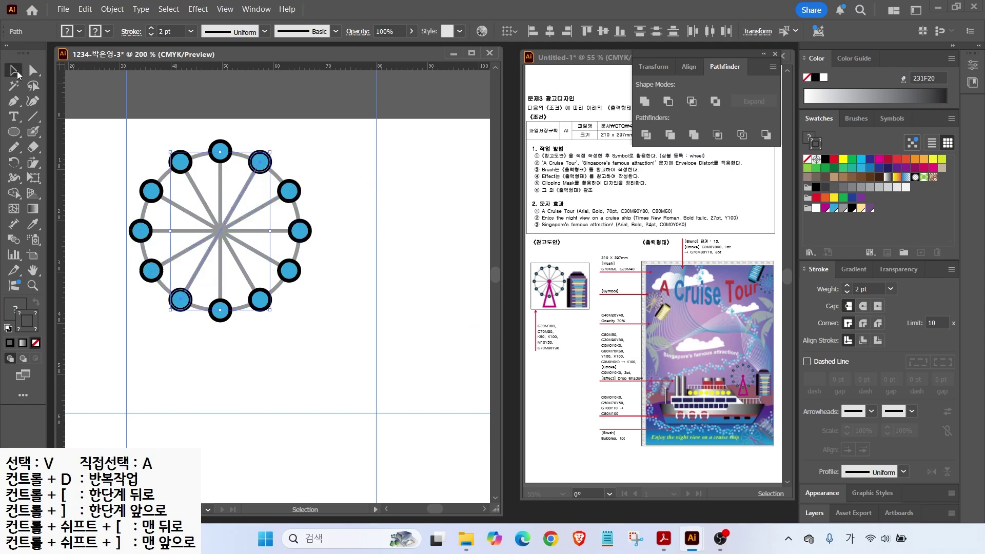
pyautogui.click(324, 143)
pyautogui.click(14, 132)
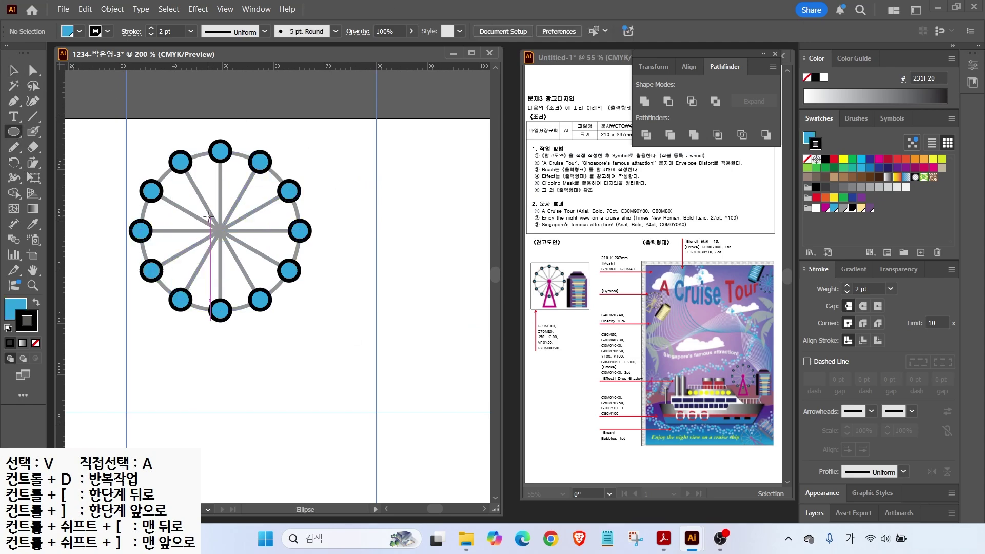
# Step: Draw a small magenta-filled hub with no stroke at the wheel's centre
pyautogui.moveTo(221, 231); pyautogui.dragTo(234, 244)
pyautogui.click(825, 208)
pyautogui.click(36, 302)
pyautogui.click(35, 342)
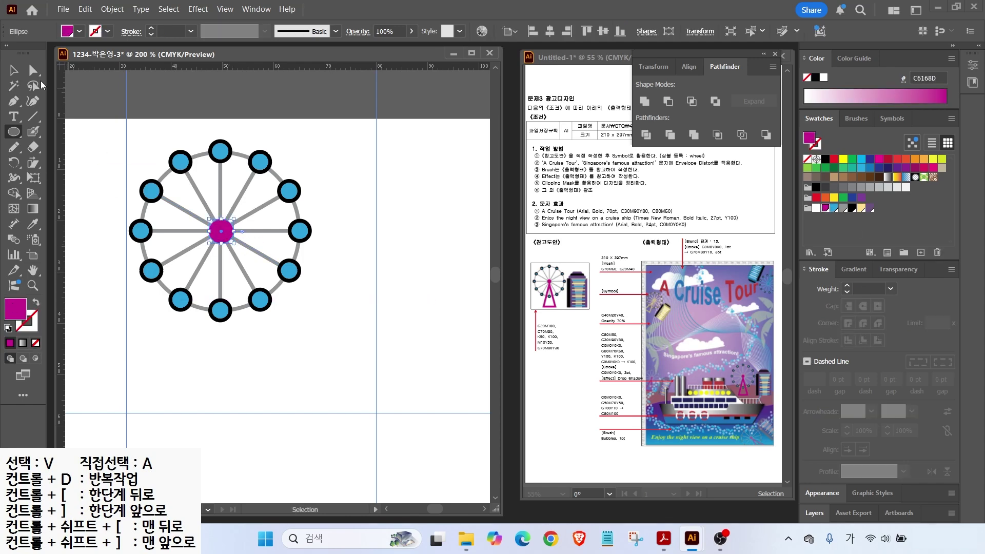
# Step: Draw a three-sided polygon with a magenta outline and no fill
pyautogui.moveTo(14, 132); pyautogui.dragTo(56, 179)
pyautogui.moveTo(309, 328)
pyautogui.mouseDown()
pyautogui.moveTo(332, 354)
pyautogui.moveTo(319, 335)
pyautogui.moveTo(334, 352)
pyautogui.moveTo(334, 331)
pyautogui.moveTo(340, 355)
pyautogui.moveTo(332, 334)
pyautogui.moveTo(347, 345)
pyautogui.moveTo(339, 338)
pyautogui.moveTo(310, 413)
pyautogui.mouseUp()
pyautogui.press('Up')
pyautogui.press('Up')
pyautogui.press('Up')
pyautogui.press('Up')
pyautogui.press('Down')
pyautogui.press('Down')
pyautogui.press('Down')
pyautogui.press('Down')
pyautogui.press('Down')
pyautogui.press('Down')
pyautogui.press('Down')
pyautogui.click(35, 302)
# Step: Move the triangle onto the wheel's centre, stretch it downward, and give it a 3 pt outline
pyautogui.click(17, 64)
pyautogui.moveTo(323, 356); pyautogui.dragTo(233, 295)
pyautogui.moveTo(222, 353); pyautogui.dragTo(221, 391)
pyautogui.click(847, 286)
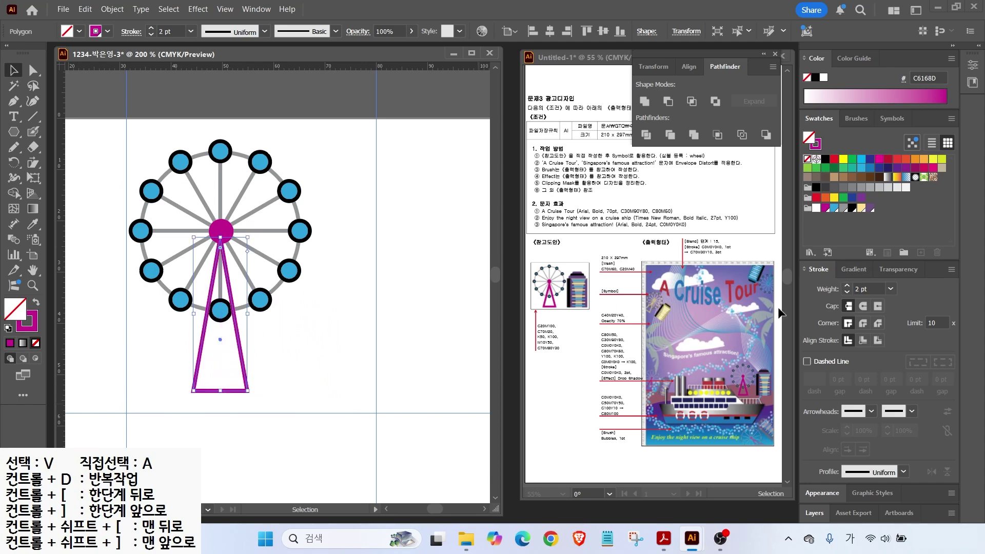
pyautogui.click(847, 286)
pyautogui.moveTo(221, 391); pyautogui.dragTo(222, 404)
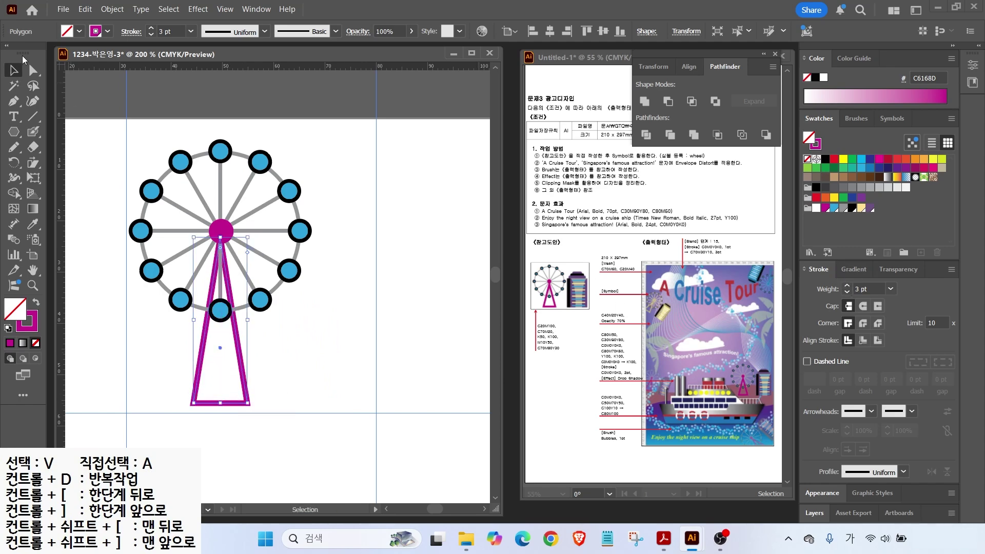
# Step: Widen the triangle, extend its base to the guide, and scale the Ferris wheel down
pyautogui.moveTo(247, 320); pyautogui.dragTo(258, 321)
pyautogui.moveTo(219, 404); pyautogui.dragTo(219, 412)
pyautogui.click(117, 329)
pyautogui.hotkey('ctrl', 'a')
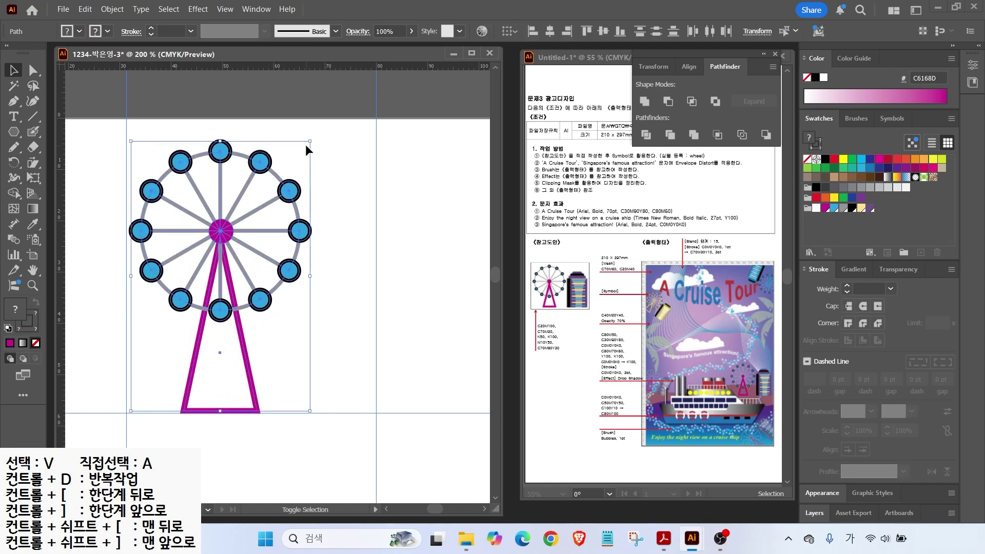
pyautogui.moveTo(310, 140); pyautogui.dragTo(285, 177)
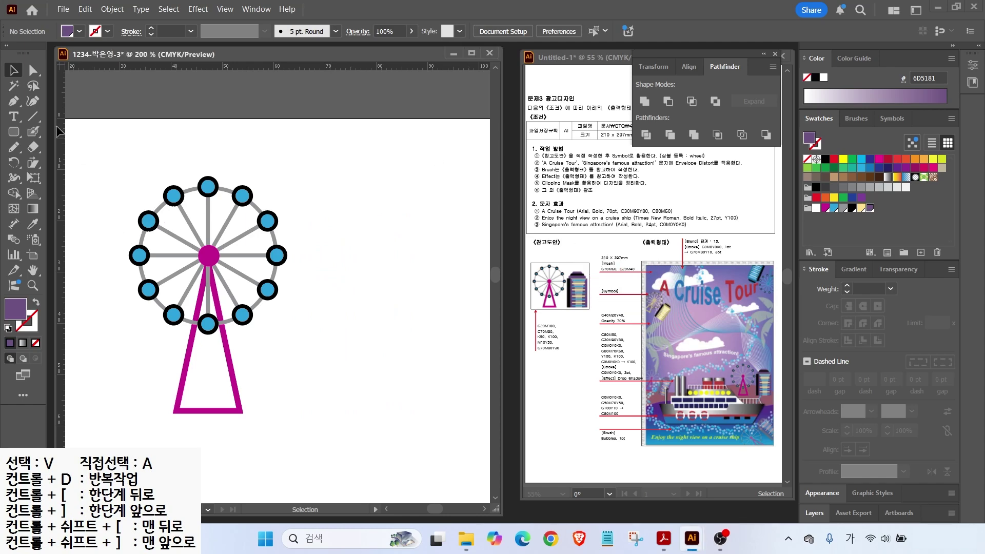
# Step: Draw a tall black rectangle right of the wheel and a purple rectangle beside it
pyautogui.click(20, 131)
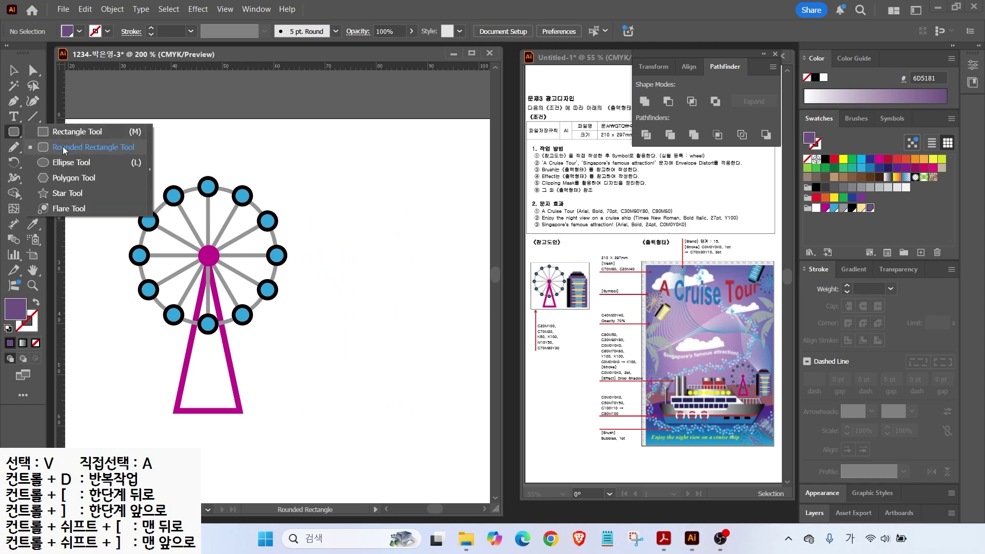
pyautogui.click(66, 132)
pyautogui.moveTo(311, 255); pyautogui.dragTo(333, 411)
pyautogui.click(852, 208)
pyautogui.click(21, 132)
pyautogui.click(66, 133)
pyautogui.moveTo(417, 256); pyautogui.dragTo(334, 411)
pyautogui.click(870, 208)
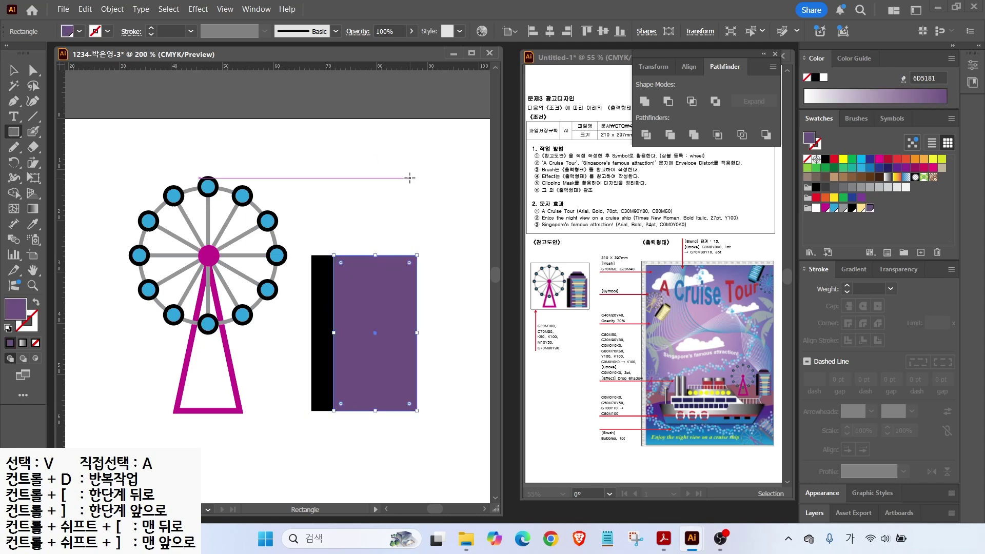
# Step: Stack rounded caps on the tower: a lower cap, a black bar and a purple top cap
pyautogui.click(14, 134)
pyautogui.click(66, 147)
pyautogui.moveTo(322, 245); pyautogui.dragTo(408, 266)
pyautogui.press('Down')
pyautogui.press('Down')
pyautogui.press('Down')
pyautogui.press('Down')
pyautogui.press('v')
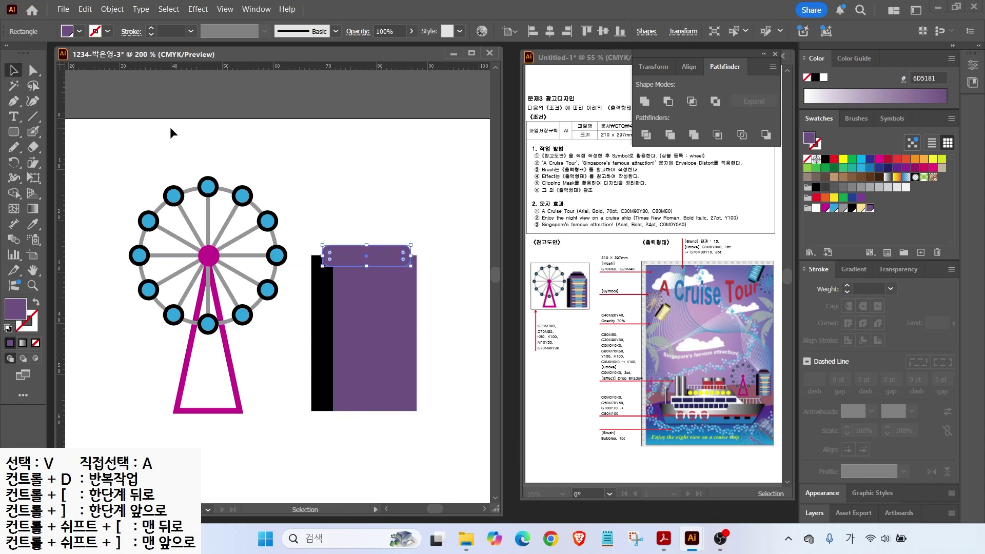
pyautogui.click(13, 132)
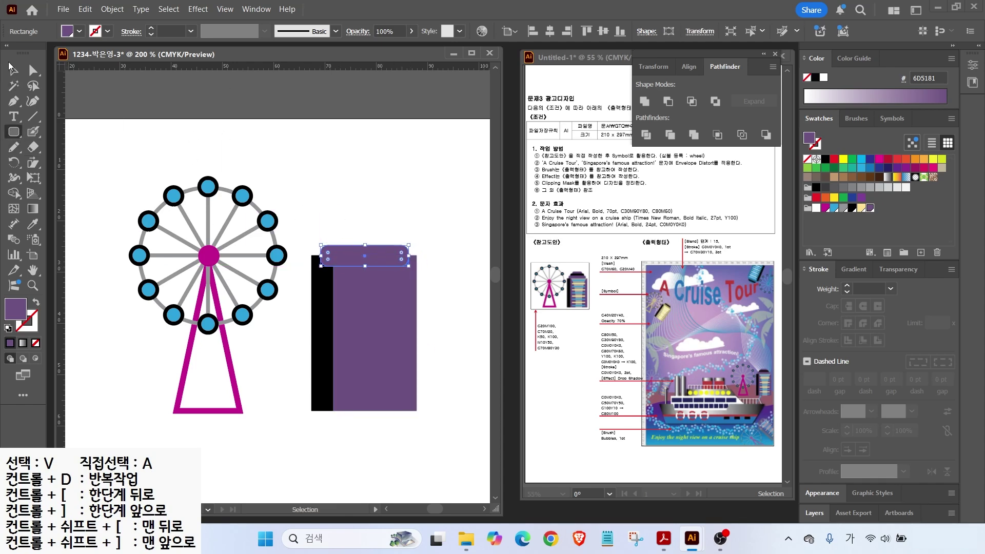
pyautogui.keyDown('ctrl'); pyautogui.click(327, 231); pyautogui.keyUp('ctrl')
pyautogui.moveTo(329, 232); pyautogui.dragTo(405, 245)
pyautogui.moveTo(336, 222); pyautogui.dragTo(397, 243)
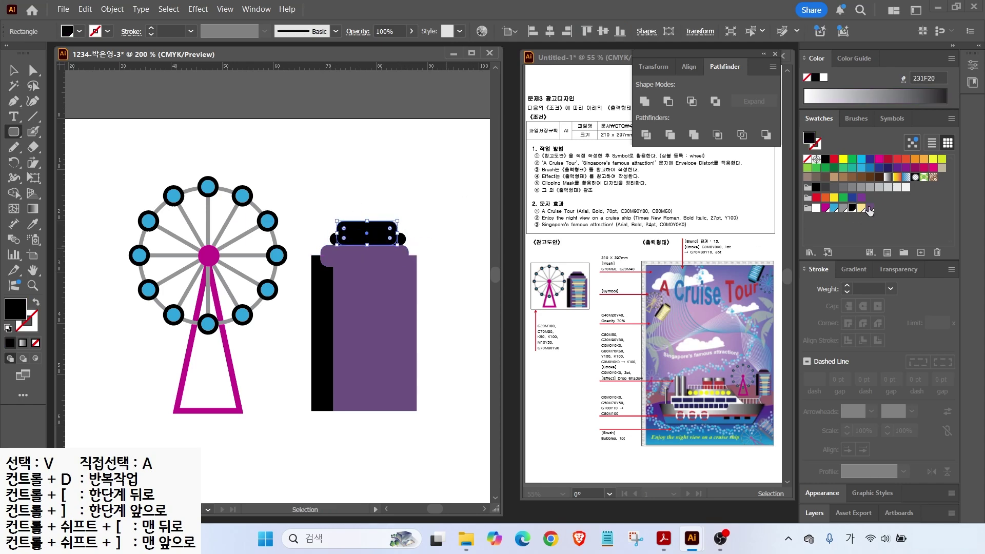
pyautogui.click(408, 214)
pyautogui.press('Escape')
# Step: Send the lowest rounded cap to the back behind the building
pyautogui.press('v')
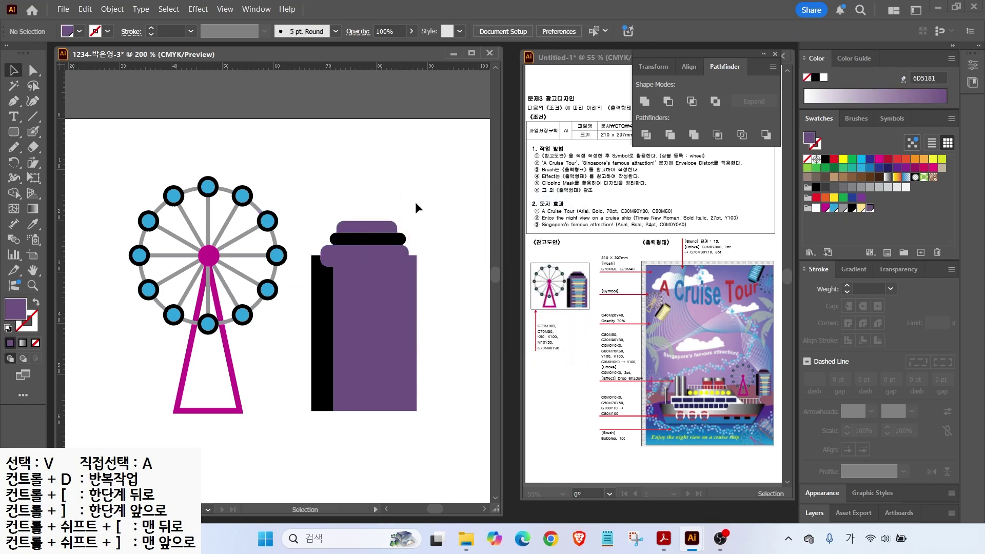
pyautogui.moveTo(414, 202); pyautogui.dragTo(332, 251)
pyautogui.click(398, 197)
pyautogui.click(343, 253)
pyautogui.hotkey('ctrl', 'shift', '[')
pyautogui.click(367, 211)
pyautogui.moveTo(257, 179); pyautogui.dragTo(248, 132)
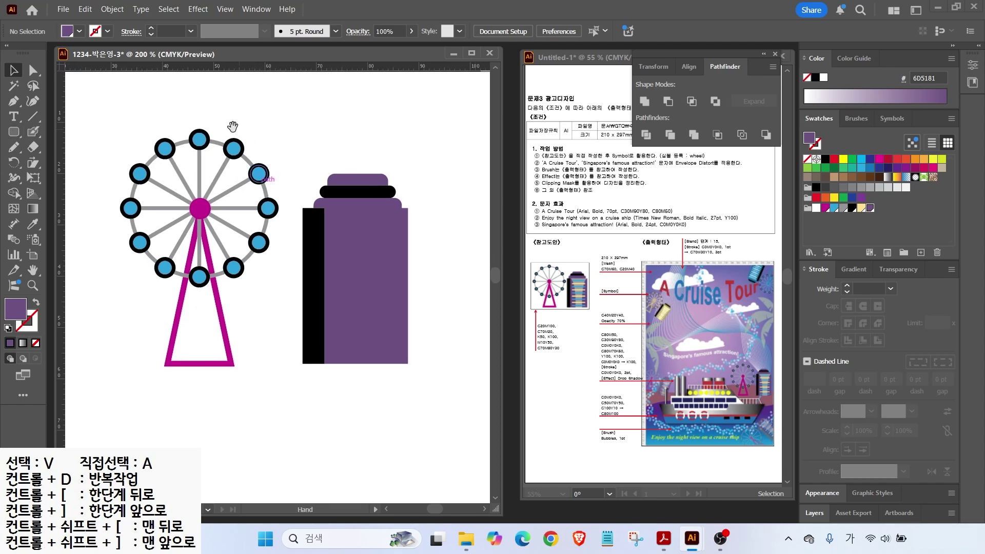
# Step: Draw a smooth unfilled curve from the tower's top-left down past its base and narrow it
pyautogui.click(13, 102)
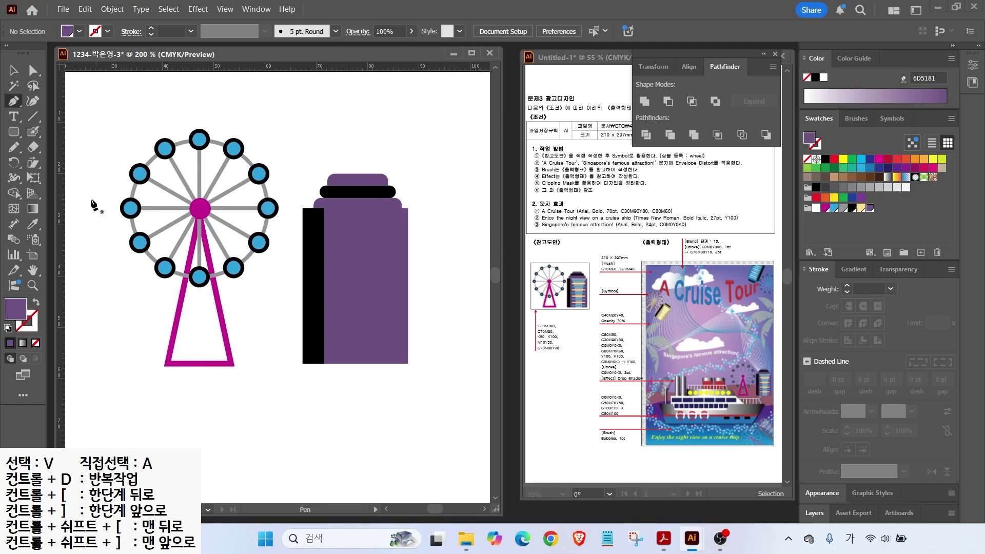
pyautogui.click(295, 186)
pyautogui.moveTo(339, 229); pyautogui.dragTo(347, 250)
pyautogui.moveTo(355, 383); pyautogui.dragTo(348, 456)
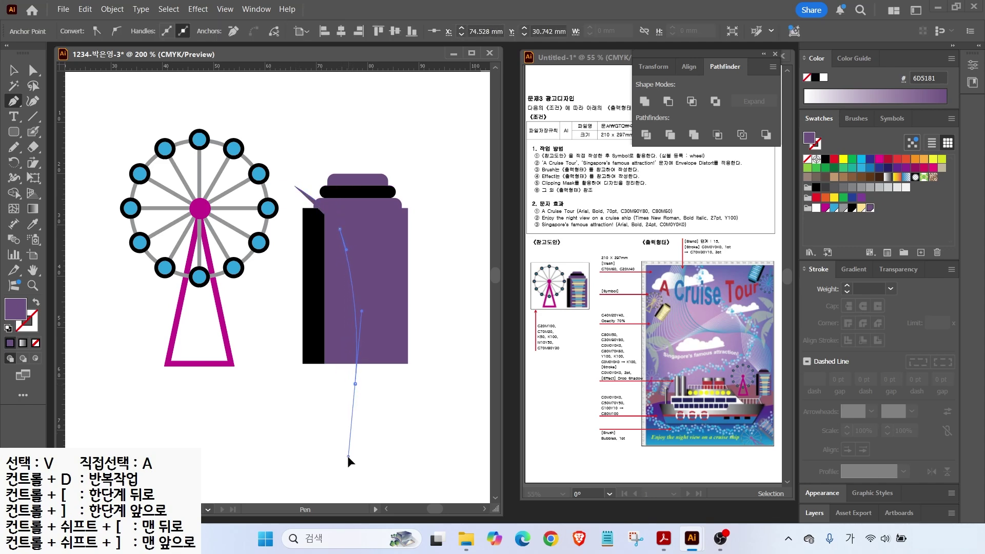
pyautogui.press('d')
pyautogui.click(35, 342)
pyautogui.click(14, 70)
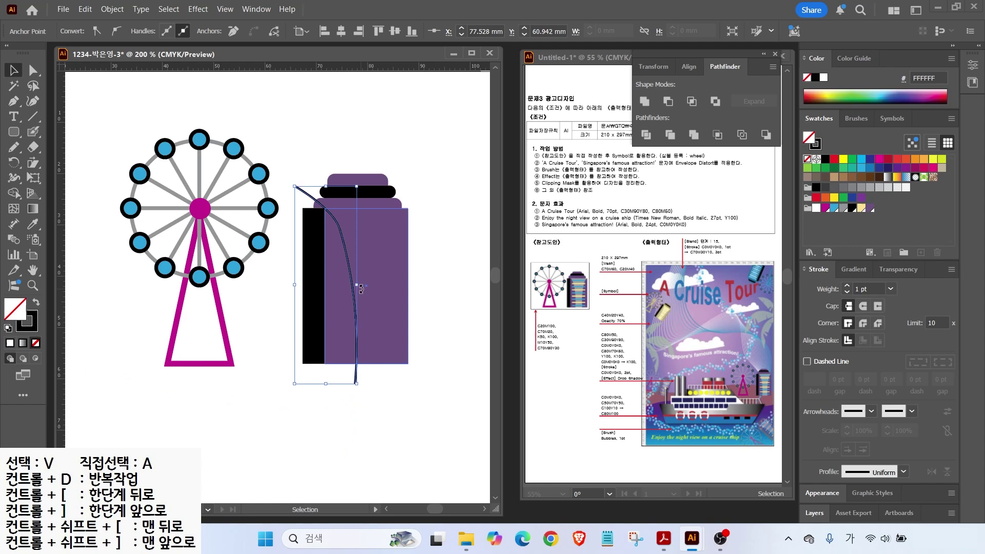
pyautogui.moveTo(355, 284); pyautogui.dragTo(349, 288)
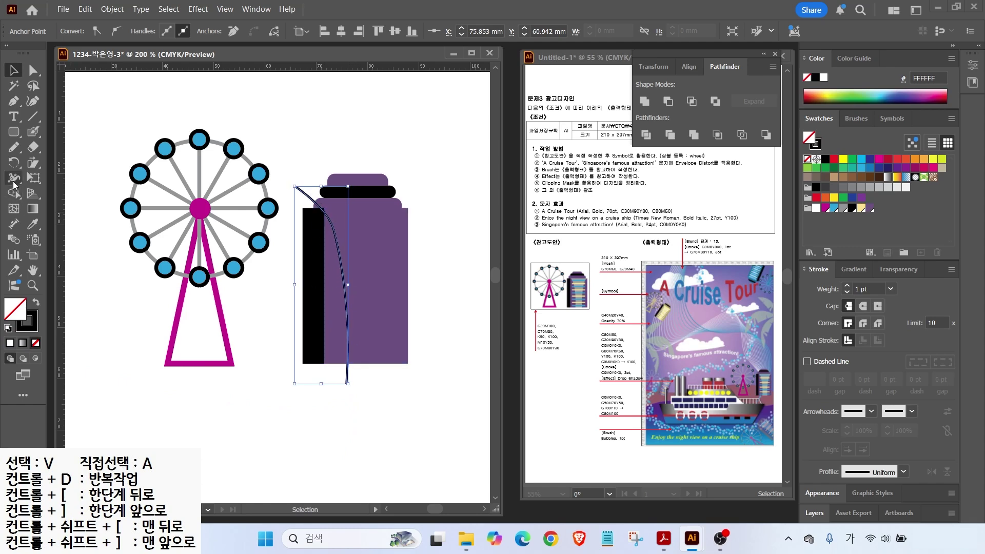
# Step: Try a free reflection of the curve across the tower, then cancel it
pyautogui.moveTo(13, 165); pyautogui.dragTo(51, 177)
pyautogui.click(14, 70)
pyautogui.click(13, 163)
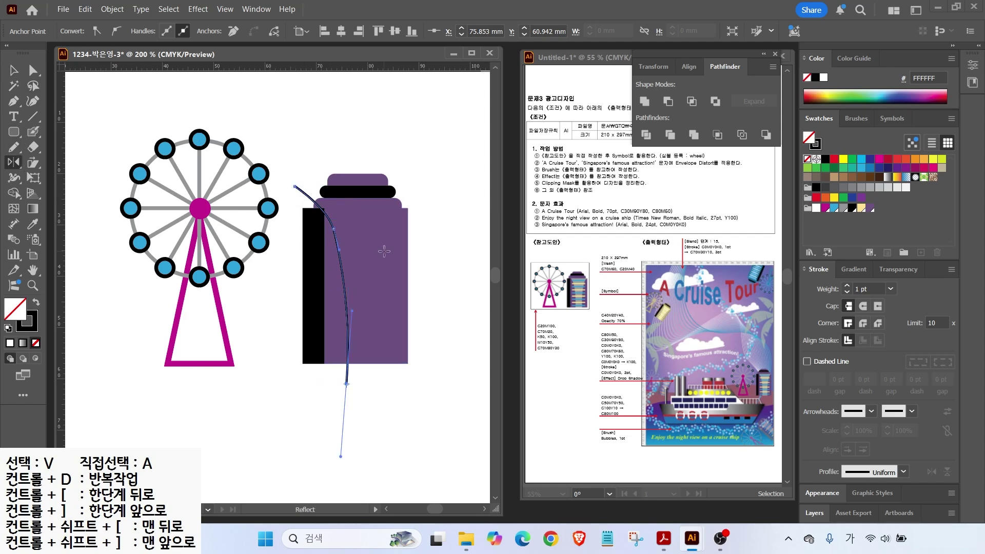
pyautogui.keyDown('alt'); pyautogui.click(356, 166); pyautogui.keyUp('alt')
pyautogui.moveTo(359, 158)
pyautogui.mouseDown()
pyautogui.moveTo(367, 402)
pyautogui.moveTo(359, 423)
pyautogui.mouseUp()
pyautogui.press('Escape')
# Step: Make a vertically reflected copy of the curve and move it to the tower's right side
pyautogui.click(15, 70)
pyautogui.click(288, 165)
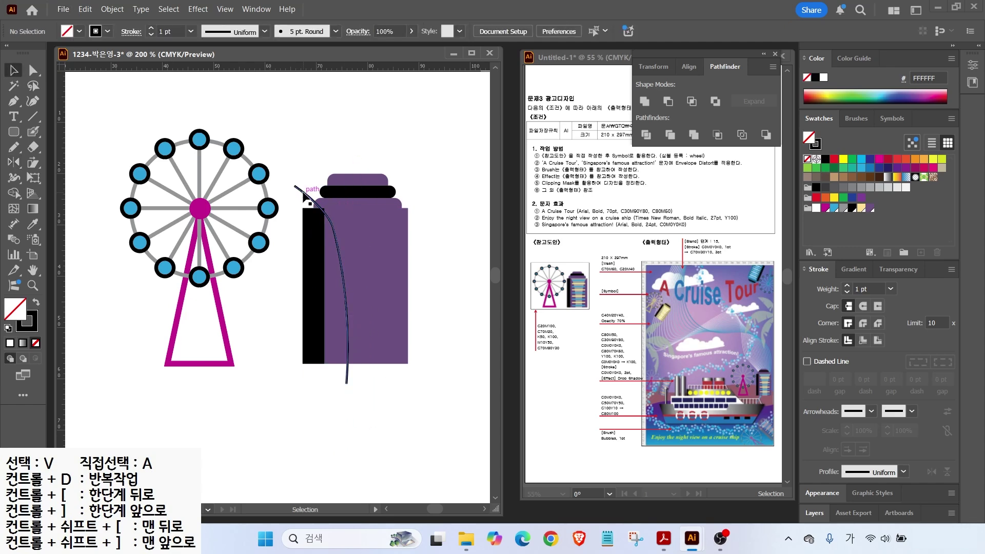
pyautogui.click(299, 189)
pyautogui.press('o')
pyautogui.keyDown('alt'); pyautogui.click(357, 174); pyautogui.keyUp('alt')
pyautogui.hotkey('alt', 'c')
pyautogui.press('v')
pyautogui.moveTo(369, 378); pyautogui.dragTo(385, 377)
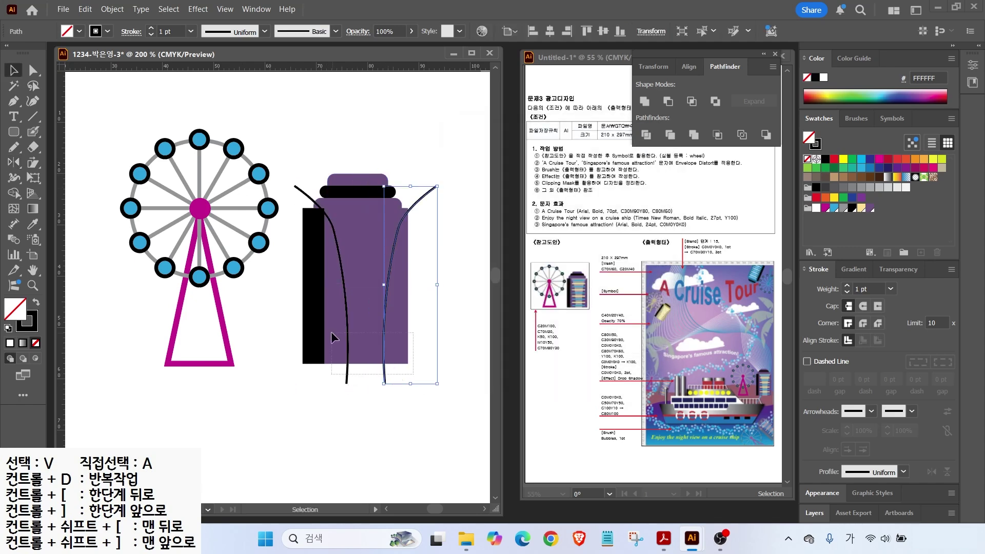
# Step: Divide the purple body along both curves and select the flared centre piece
pyautogui.moveTo(331, 332); pyautogui.dragTo(332, 333)
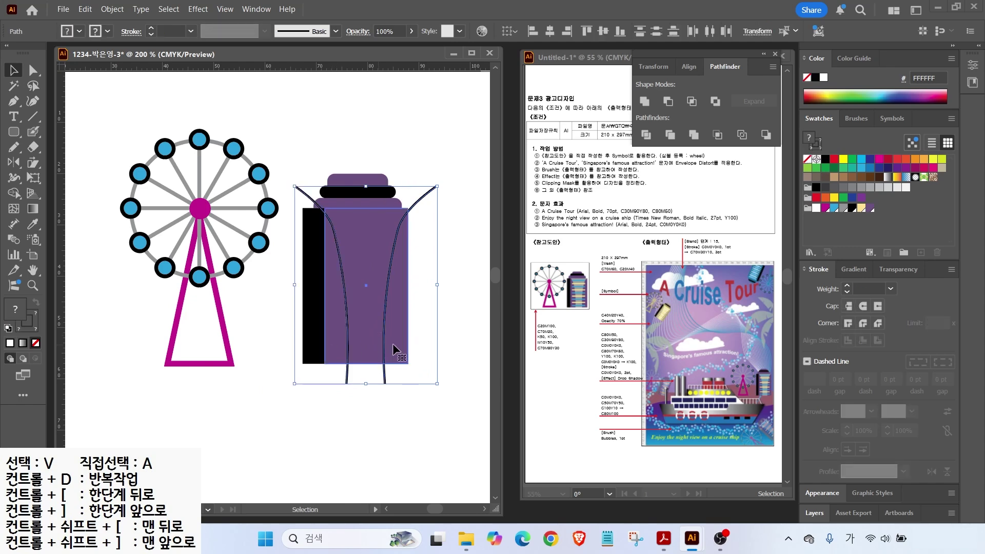
pyautogui.click(646, 135)
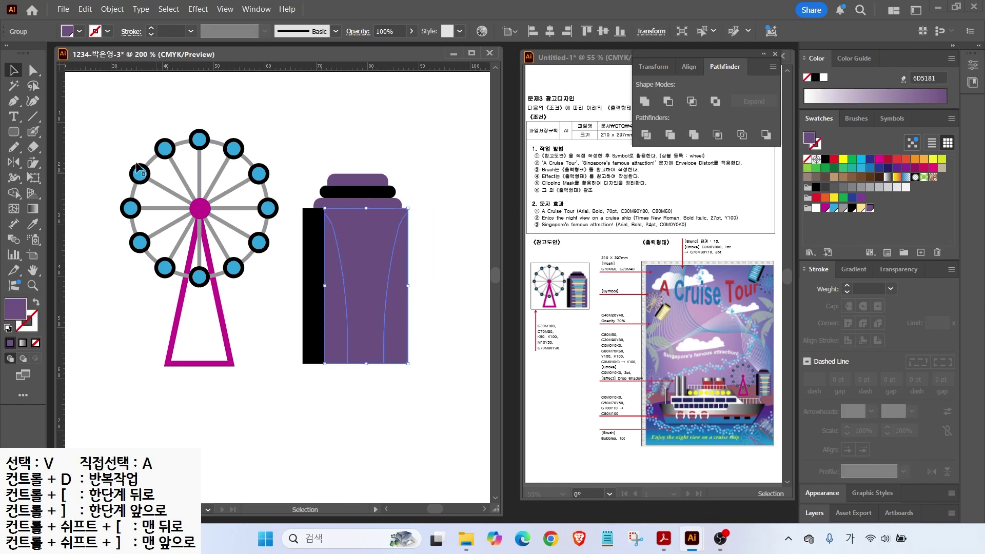
pyautogui.click(30, 72)
pyautogui.click(433, 210)
pyautogui.click(383, 236)
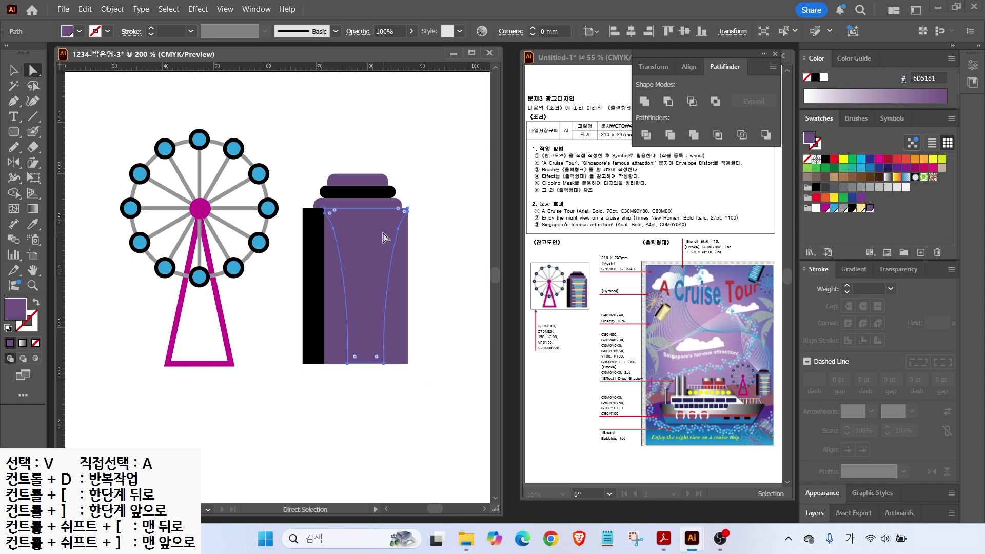
# Step: Fill the centre piece grey and draw a thin blue bar across the tower
pyautogui.click(843, 208)
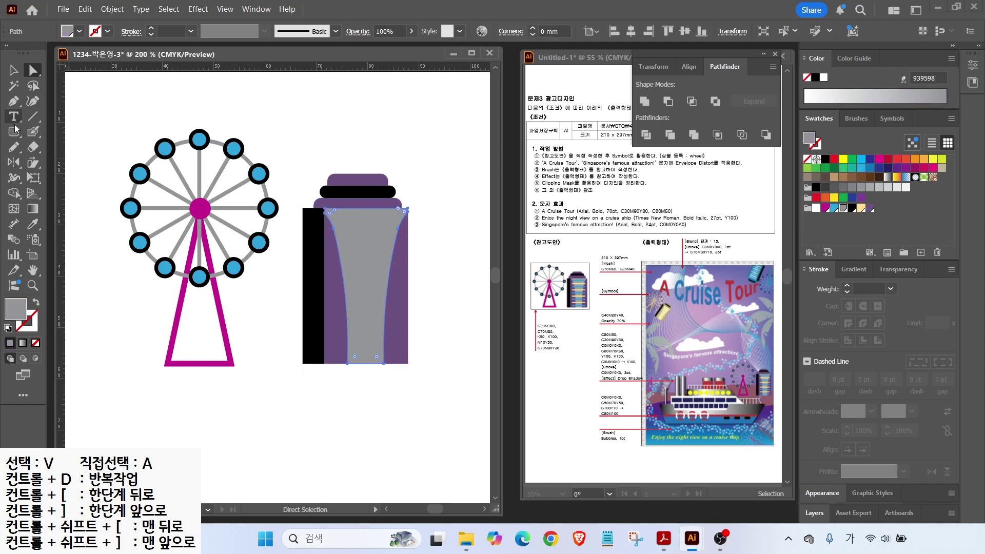
pyautogui.moveTo(13, 132); pyautogui.dragTo(56, 129)
pyautogui.moveTo(330, 220); pyautogui.dragTo(382, 244)
pyautogui.click(834, 208)
pyautogui.press('v')
# Step: Repeat blue and yellow bar pairs down the tower with Ctrl+D, deleting the extra yellow bar
pyautogui.click(861, 208)
pyautogui.keyDown('shift'); pyautogui.click(384, 222); pyautogui.keyUp('shift')
pyautogui.press('a')
pyautogui.hotkey('ctrl', 'd')
pyautogui.hotkey('ctrl', 'd')
pyautogui.hotkey('ctrl', 'd')
pyautogui.hotkey('ctrl', 'd')
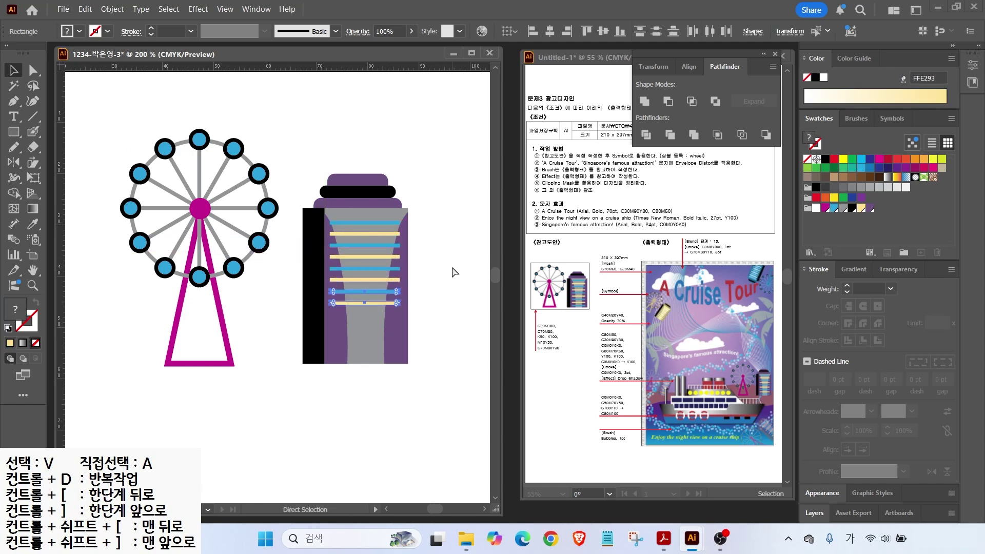
pyautogui.press('v')
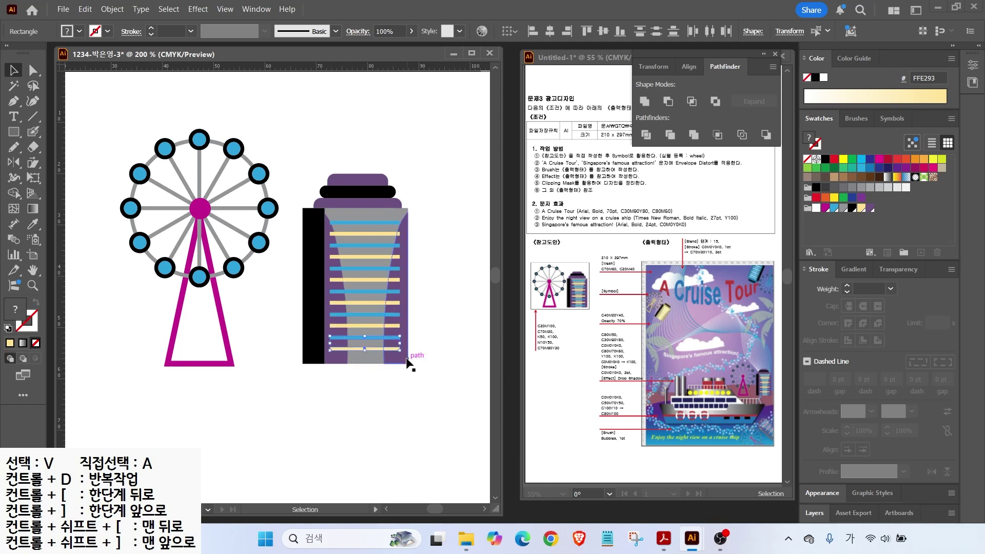
pyautogui.moveTo(385, 348); pyautogui.dragTo(379, 378)
pyautogui.click(379, 386)
pyautogui.click(373, 372)
pyautogui.press('Delete')
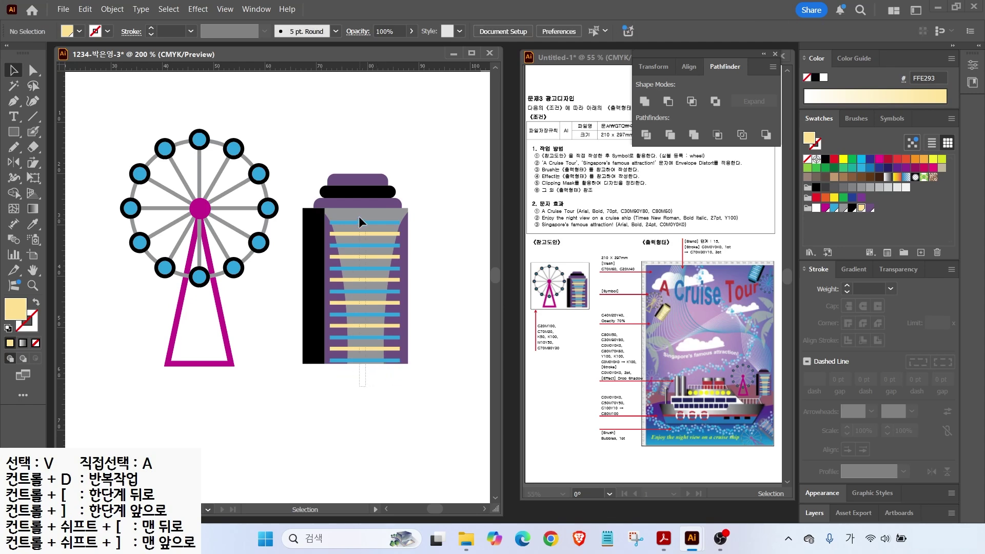
# Step: Fit the artboard in view and select both the Ferris wheel and the tower
pyautogui.click(359, 216)
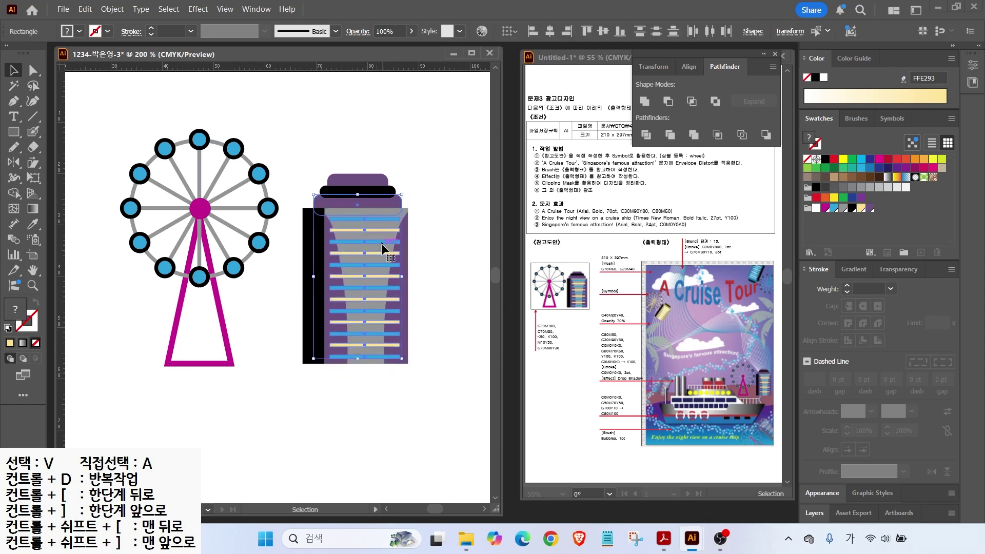
pyautogui.keyDown('shift'); pyautogui.click(373, 204); pyautogui.keyUp('shift')
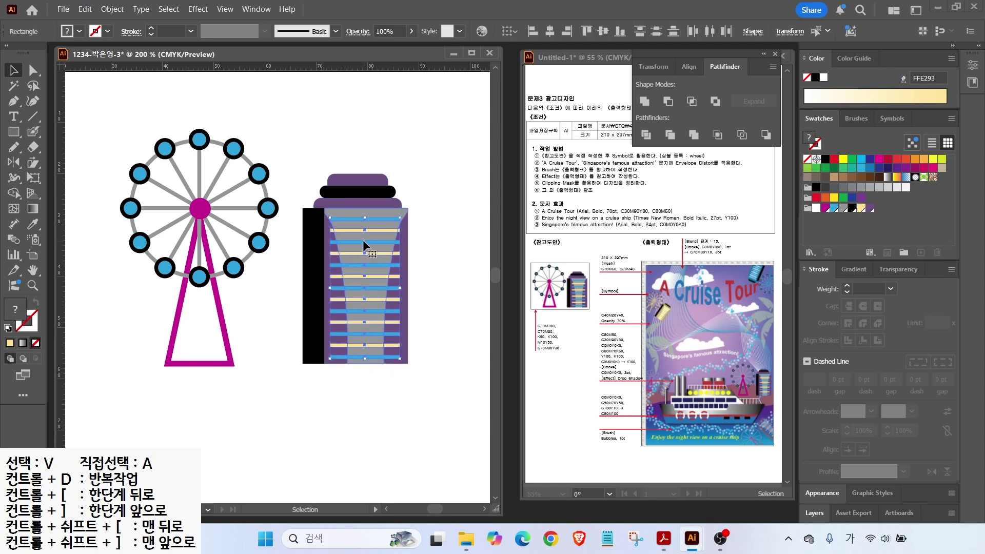
pyautogui.click(252, 318)
pyautogui.doubleClick(33, 270)
pyautogui.click(14, 69)
pyautogui.moveTo(268, 82); pyautogui.dragTo(179, 197)
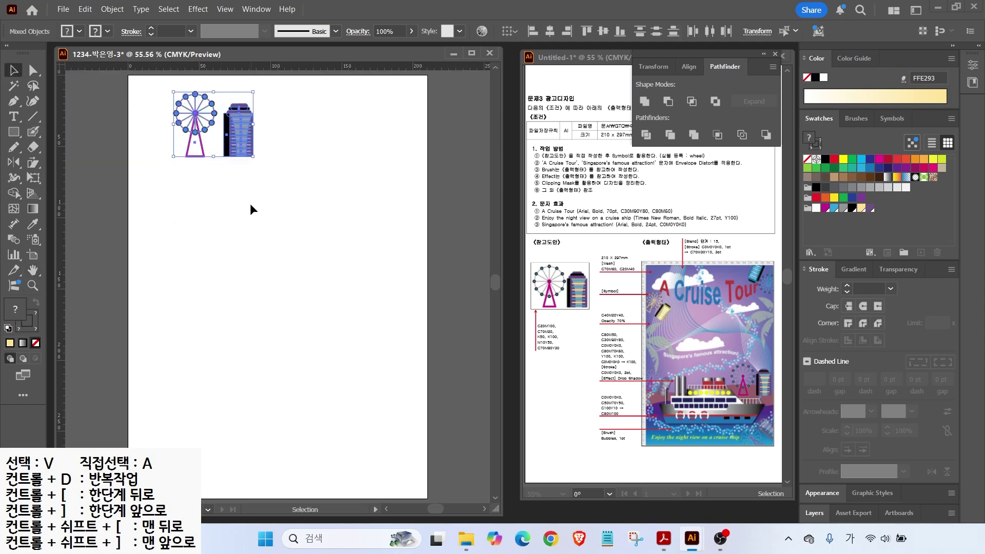
# Step: Drag the Ferris wheel and tower artwork into the Symbols panel as a symbol named 'wheel'
pyautogui.moveTo(696, 159); pyautogui.dragTo(710, 190)
pyautogui.moveTo(919, 121)
pyautogui.mouseDown()
pyautogui.moveTo(868, 114)
pyautogui.moveTo(909, 92)
pyautogui.mouseUp()
pyautogui.press('Escape')
pyautogui.click(892, 118)
pyautogui.click(823, 146)
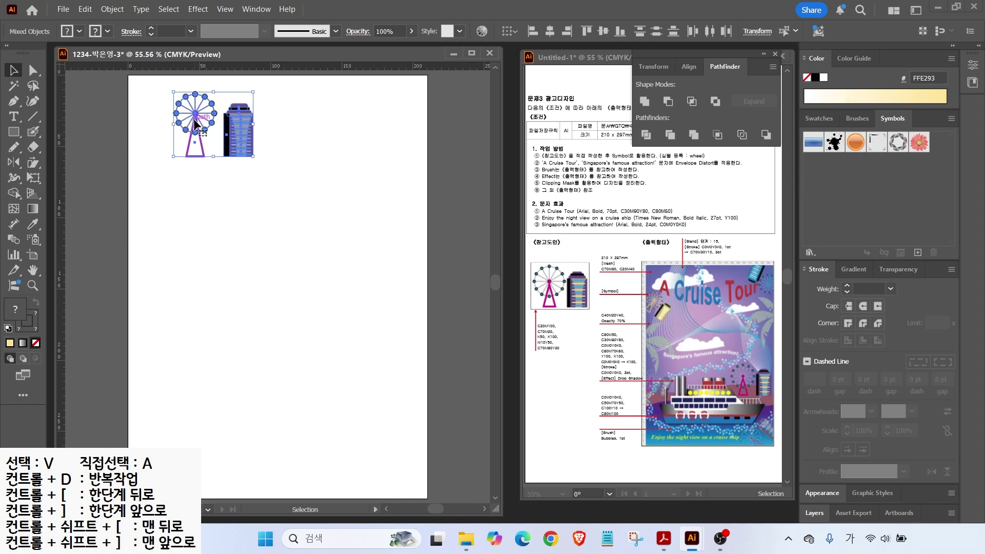
pyautogui.moveTo(196, 126)
pyautogui.mouseDown()
pyautogui.moveTo(429, 235)
pyautogui.moveTo(796, 198)
pyautogui.moveTo(844, 205)
pyautogui.mouseUp()
pyautogui.moveTo(231, 135)
pyautogui.mouseDown()
pyautogui.moveTo(922, 168)
pyautogui.moveTo(825, 214)
pyautogui.mouseUp()
pyautogui.press('BackSpace')
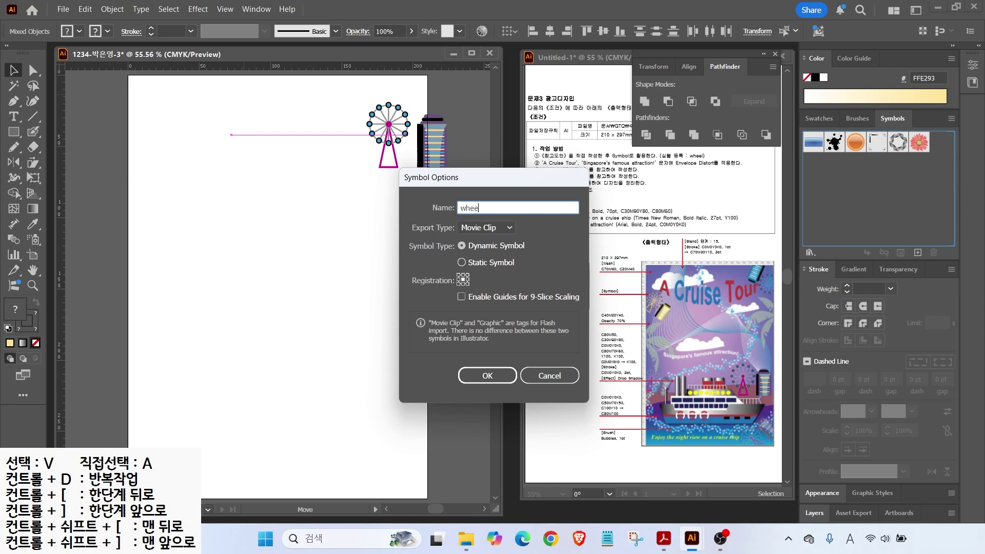
pyautogui.press('Return')
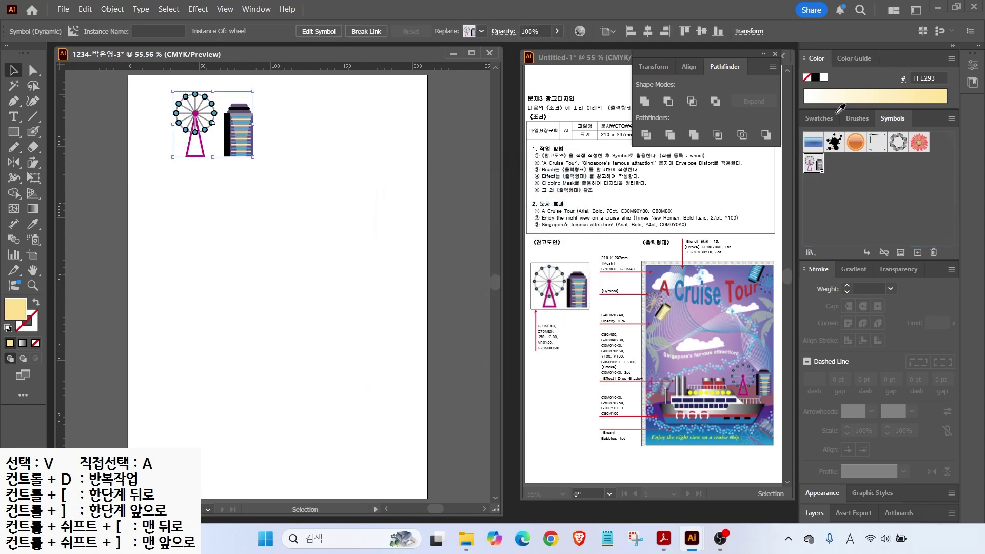
pyautogui.press('ctrl')
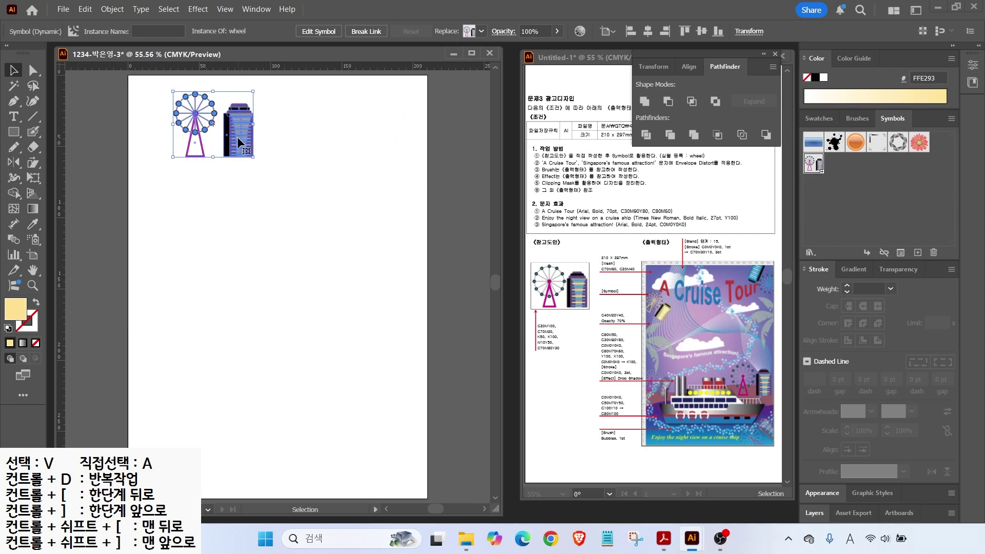
# Step: Replace the wheel instance with a 210 × 297 mm rectangle aligned over the artboard
pyautogui.press('Delete')
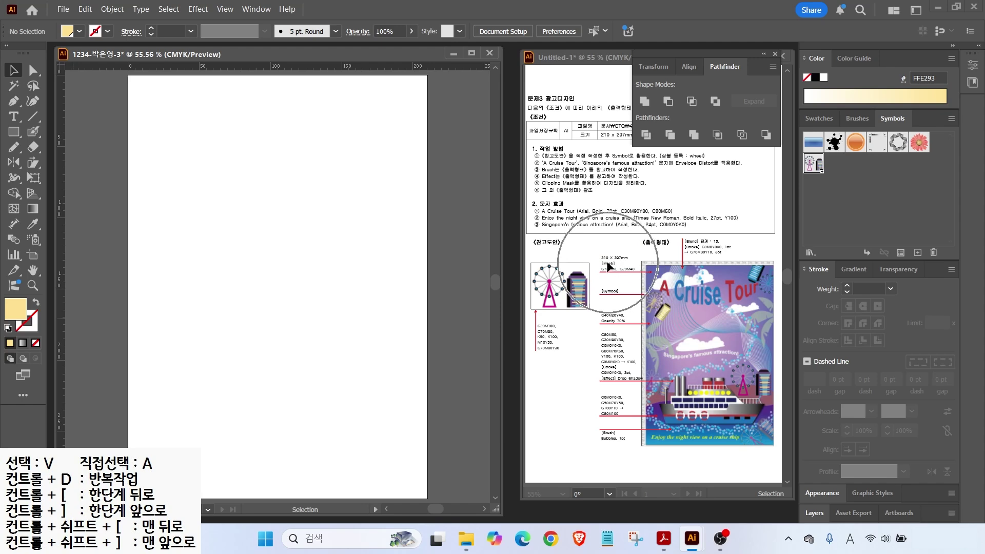
pyautogui.click(15, 133)
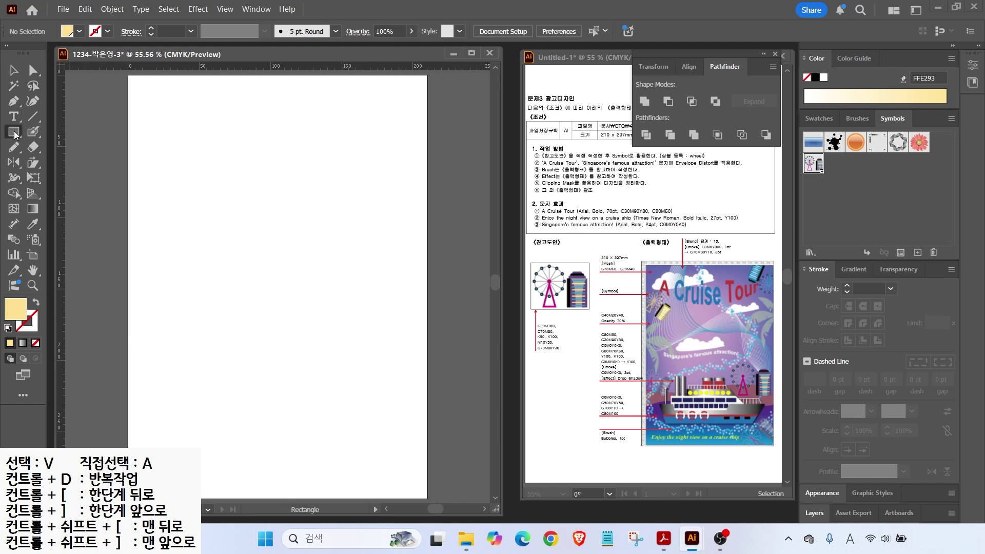
pyautogui.click(196, 179)
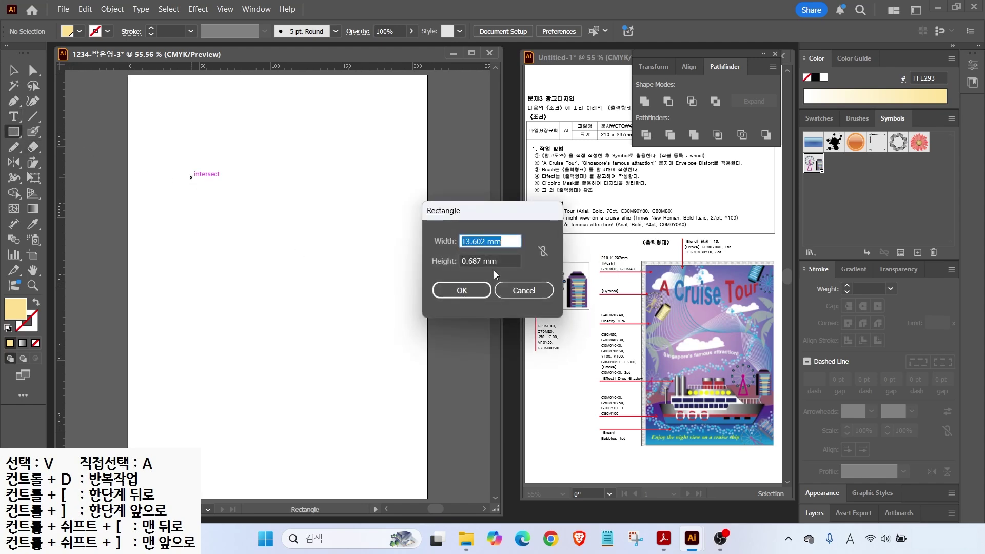
pyautogui.write('210')
pyautogui.press('Tab')
pyautogui.write('297')
pyautogui.press('Return')
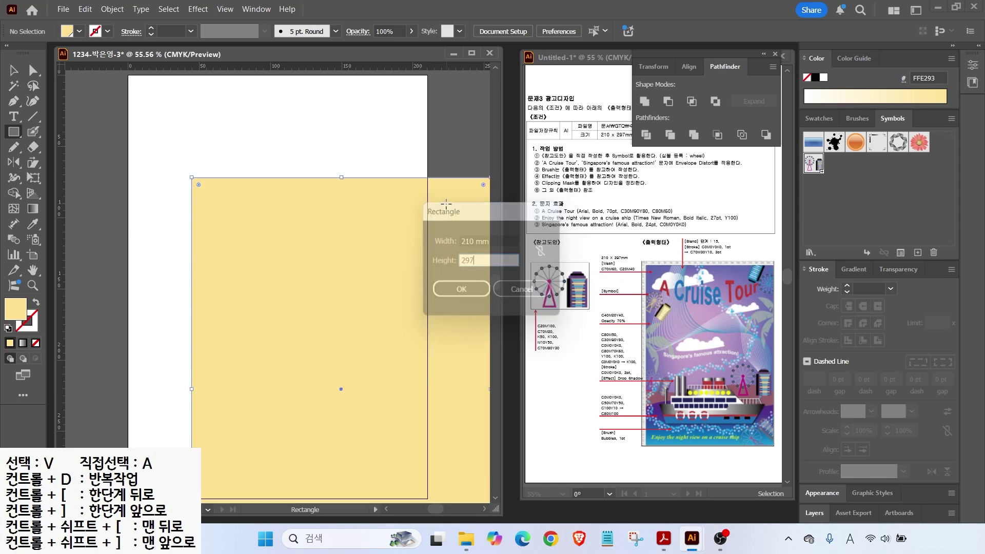
pyautogui.click(13, 69)
pyautogui.moveTo(277, 266); pyautogui.dragTo(213, 165)
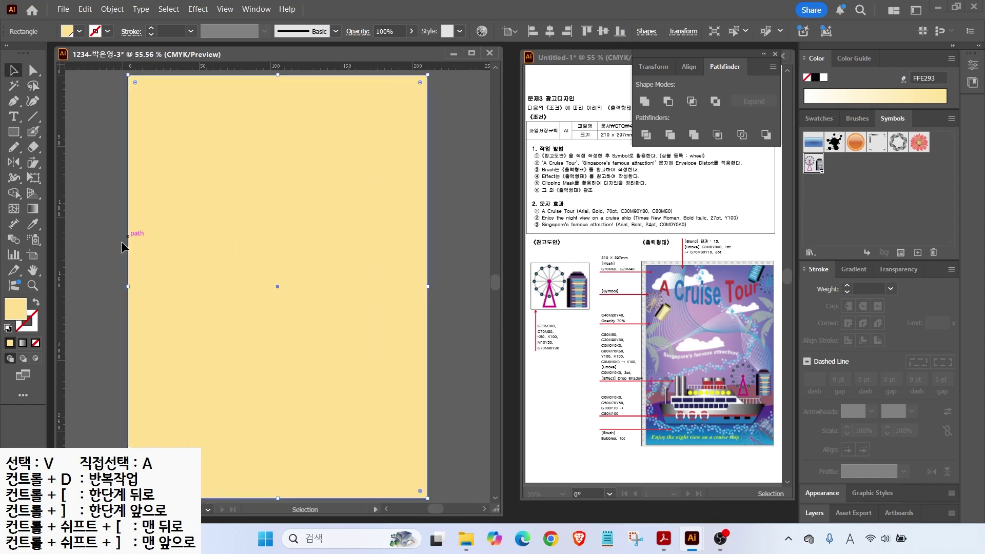
# Step: Fill the rectangle blue-violet with C60 M60 Y0
pyautogui.doubleClick(16, 307)
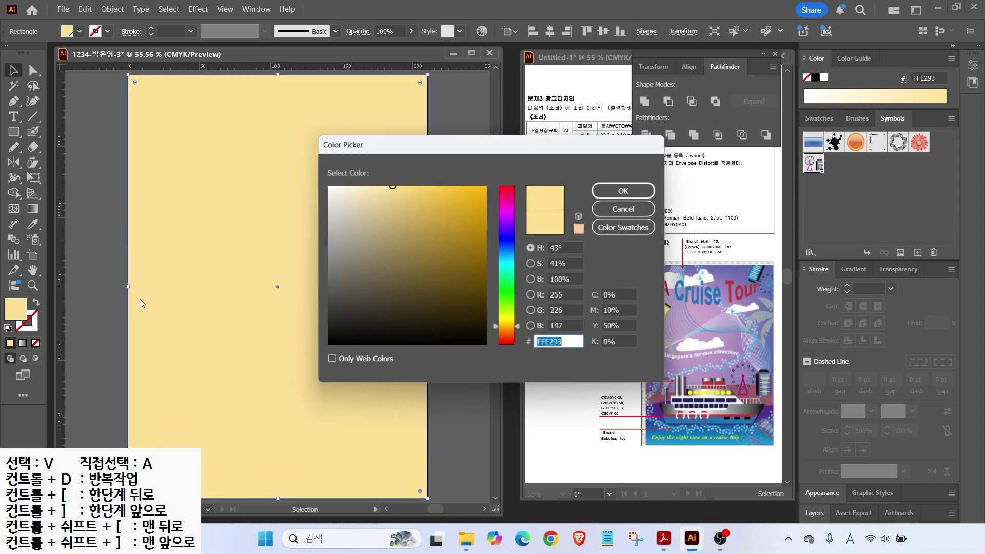
pyautogui.click(628, 298)
pyautogui.write('60')
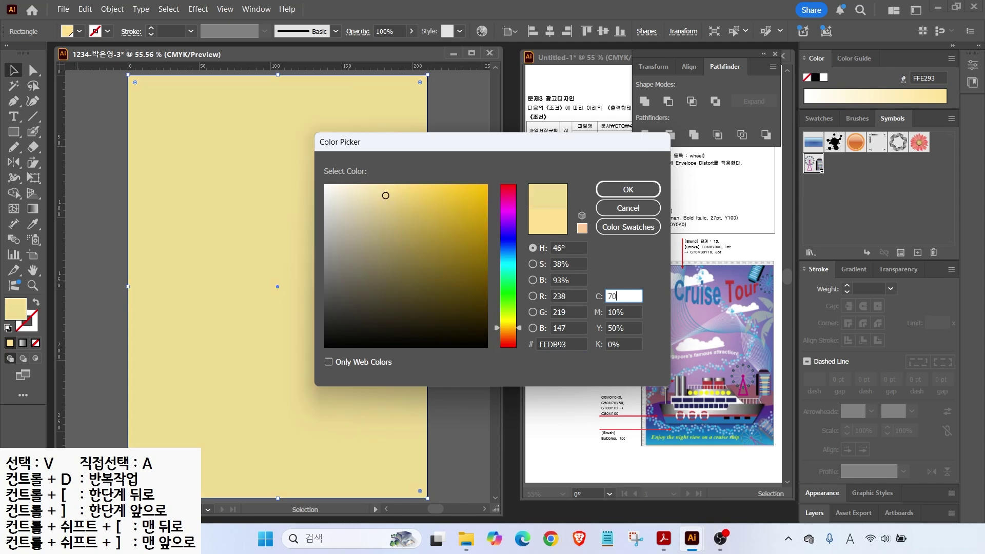
pyautogui.press('Tab')
pyautogui.write('60')
pyautogui.press('Tab')
pyautogui.write('0')
pyautogui.press('Return')
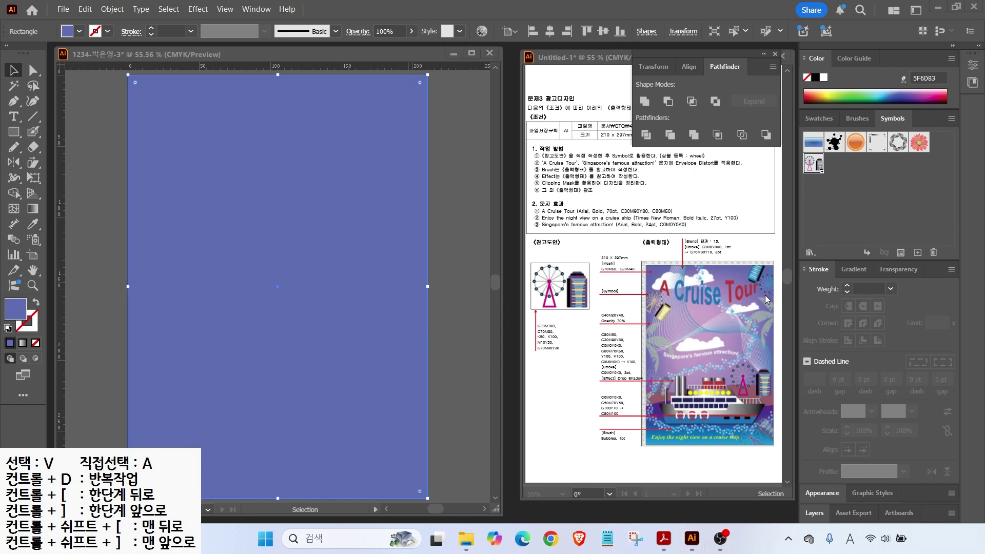
# Step: Add a mesh point at the rectangle's centre coloured C20 M40
pyautogui.click(13, 209)
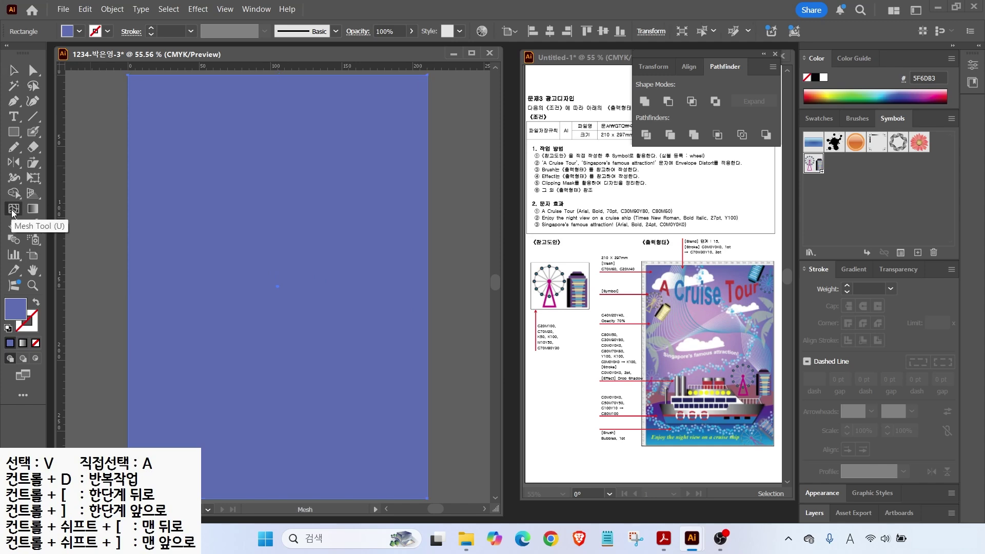
pyautogui.click(261, 244)
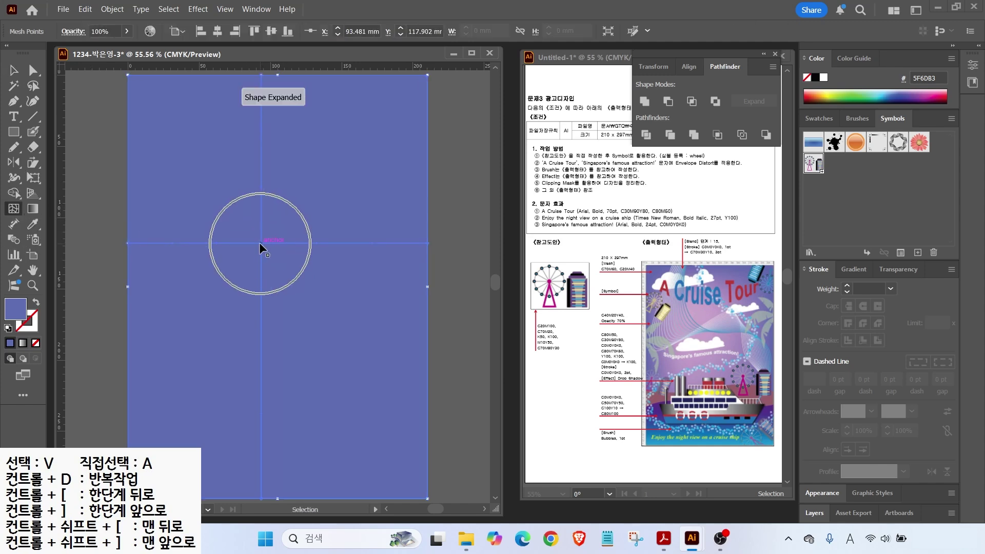
pyautogui.doubleClick(20, 313)
pyautogui.click(616, 298)
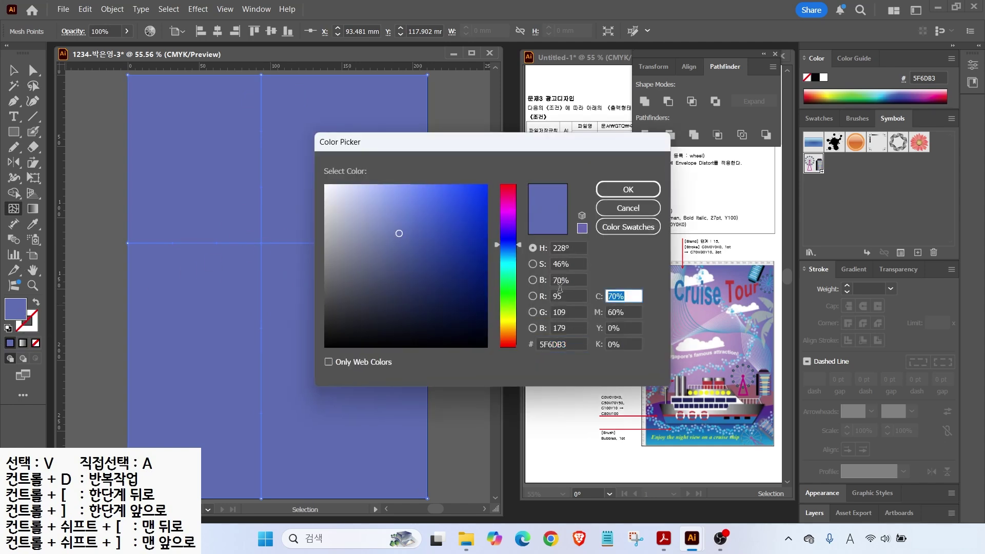
pyautogui.write('20')
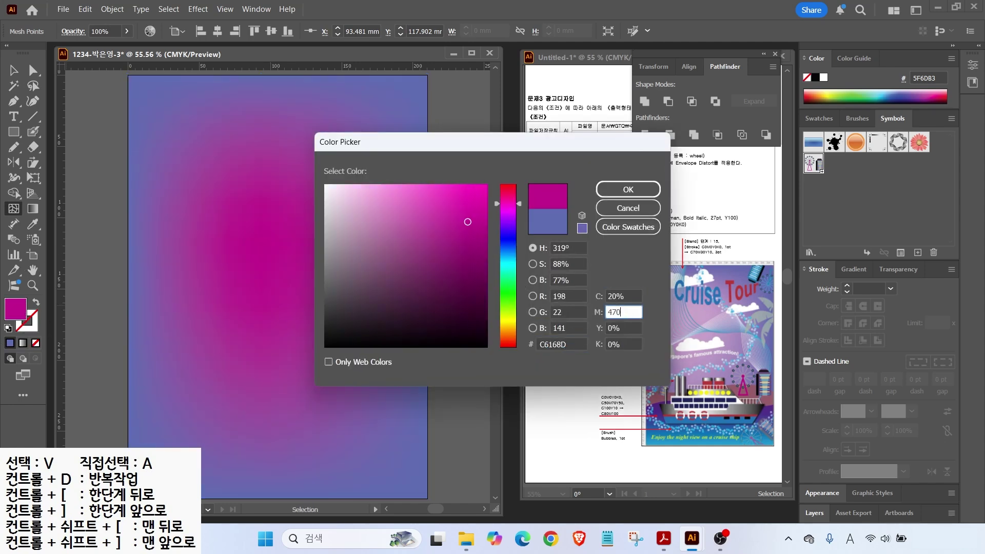
pyautogui.press('Tab')
pyautogui.write('40')
pyautogui.press('Return')
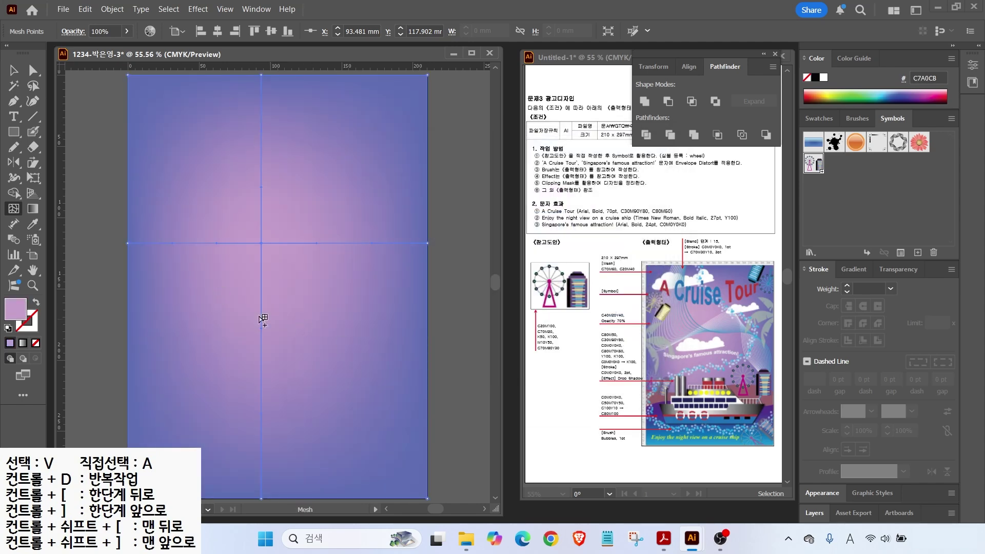
# Step: Select the mesh background and lock it with Object > Lock > Selection
pyautogui.click(13, 70)
pyautogui.click(76, 104)
pyautogui.click(159, 121)
pyautogui.click(96, 119)
pyautogui.click(161, 124)
pyautogui.click(112, 10)
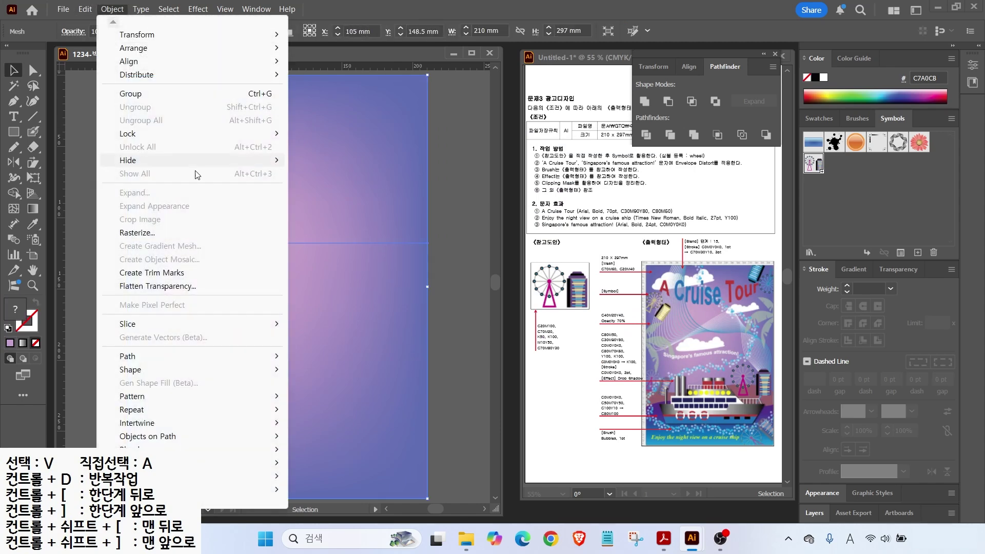
pyautogui.moveTo(190, 133)
pyautogui.click(320, 134)
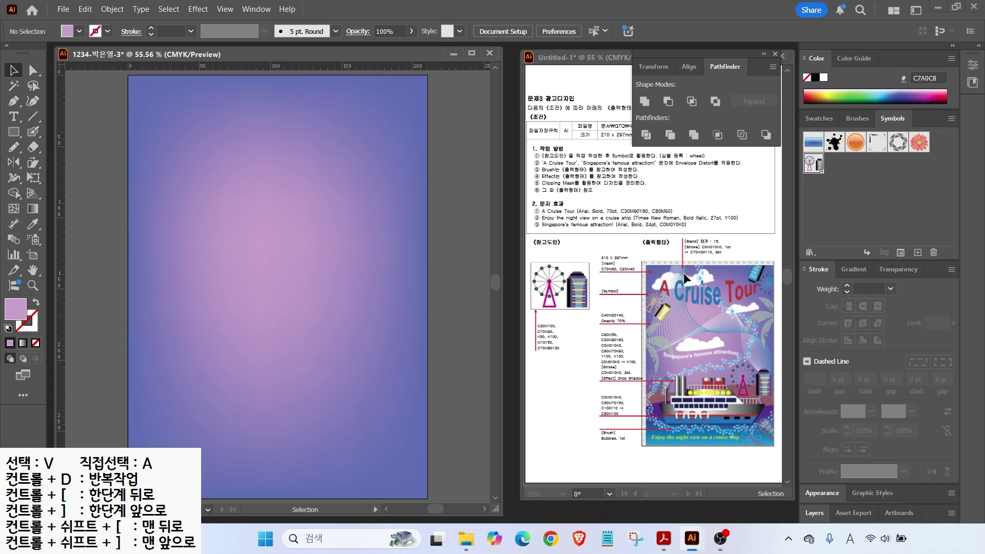
# Step: Create a new C50 M70 Y50 swatch based on the purple C70 M80 Y30 swatch
pyautogui.click(817, 118)
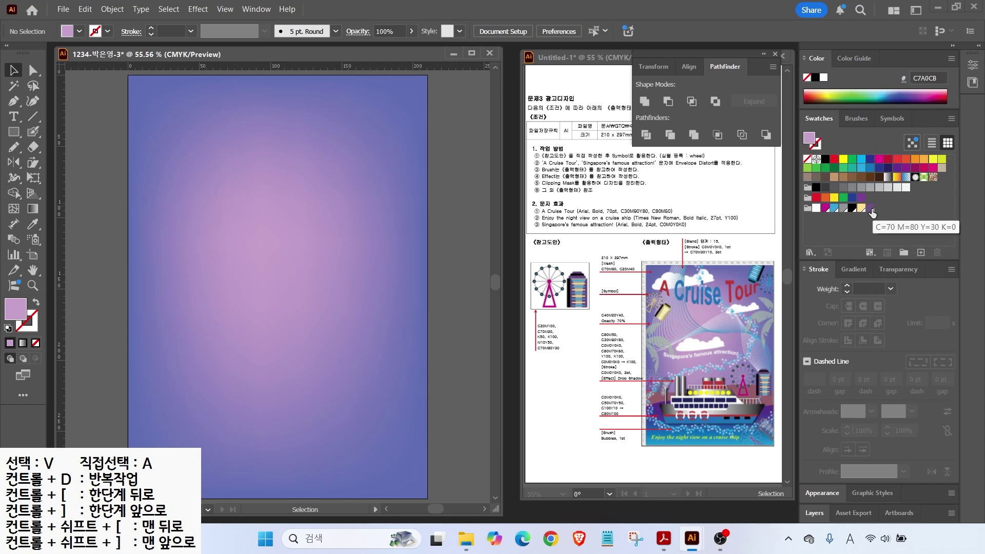
pyautogui.click(871, 211)
pyautogui.click(921, 252)
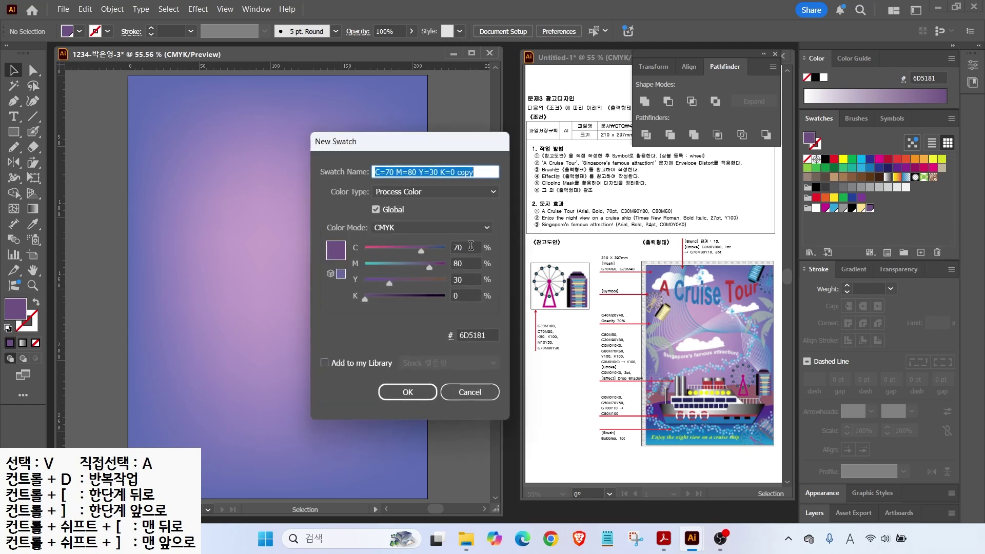
pyautogui.click(470, 246)
pyautogui.write('50')
pyautogui.press('Tab')
pyautogui.write('70')
pyautogui.press('Tab')
pyautogui.write('50')
pyautogui.press('Tab')
pyautogui.press('Return')
# Step: Make the fill a gradient with a green C100 Y100 starting stop
pyautogui.click(864, 273)
pyautogui.click(811, 357)
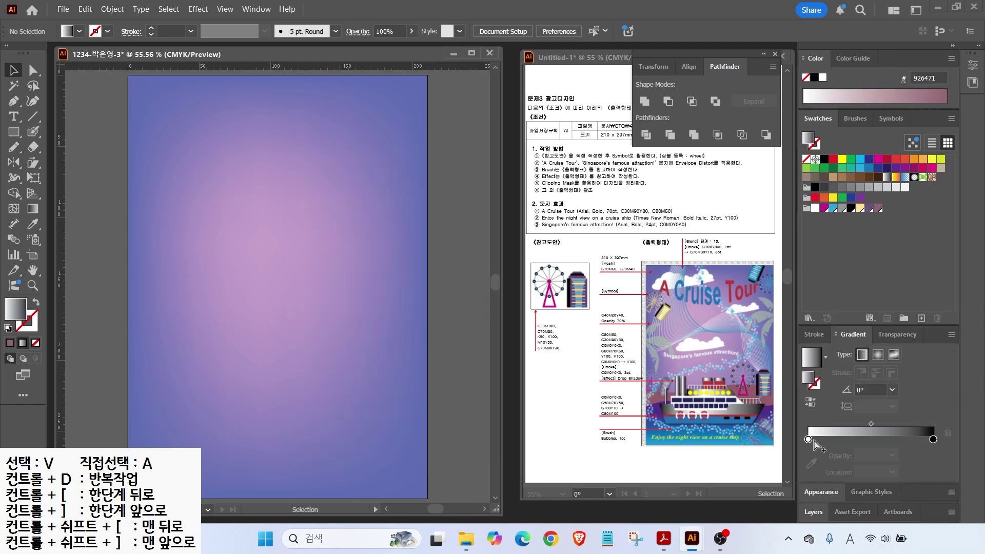
pyautogui.doubleClick(808, 439)
pyautogui.write('100')
pyautogui.press('Tab')
pyautogui.press('Tab')
pyautogui.write('100')
pyautogui.press('Return')
# Step: Set the gradient's end stop to purple C80 M100 Y0 K0
pyautogui.doubleClick(933, 439)
pyautogui.press('Tab')
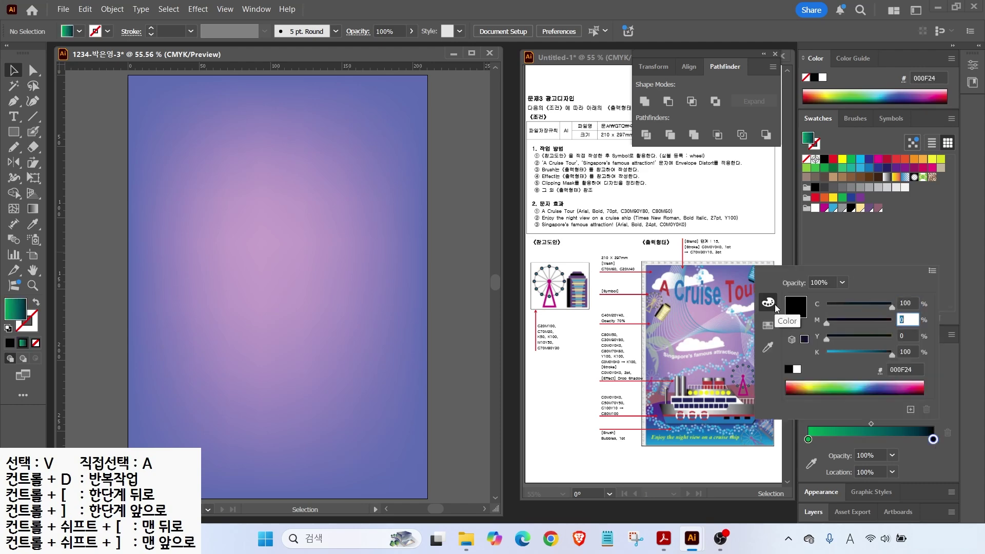
pyautogui.write('100')
pyautogui.press('Tab')
pyautogui.hotkey('shift', 'Tab')
pyautogui.hotkey('shift', 'Tab')
pyautogui.write('80')
pyautogui.press('Tab')
pyautogui.press('Tab')
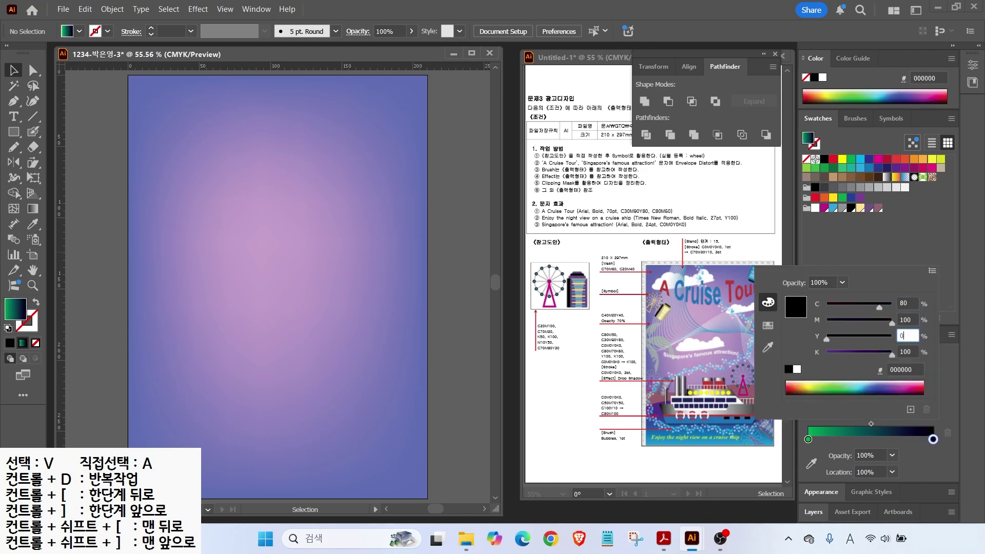
pyautogui.press('Tab')
pyautogui.write('0')
pyautogui.press('Return')
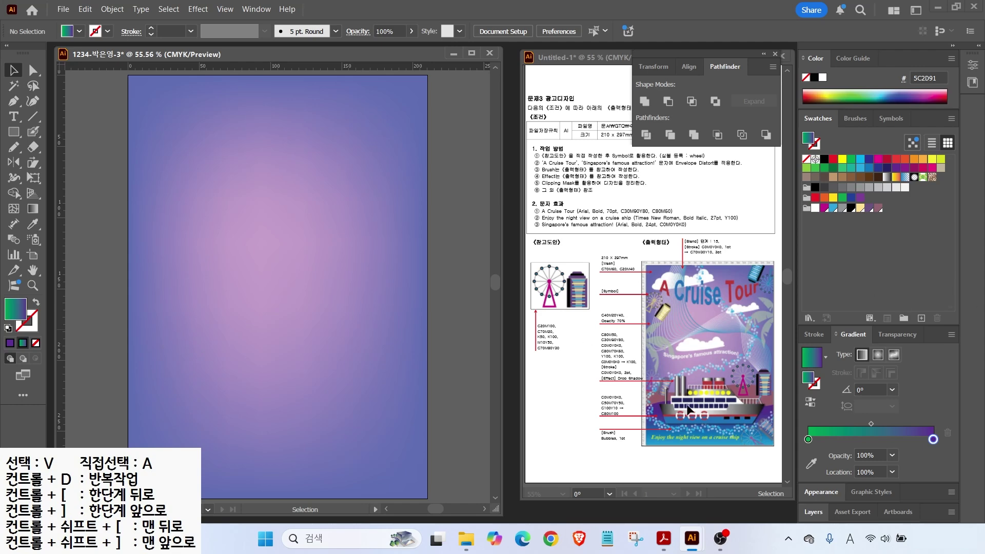
pyautogui.moveTo(14, 132); pyautogui.dragTo(62, 168)
# Step: Draw several overlapping white ellipses forming a cloud near the top-left
pyautogui.click(815, 208)
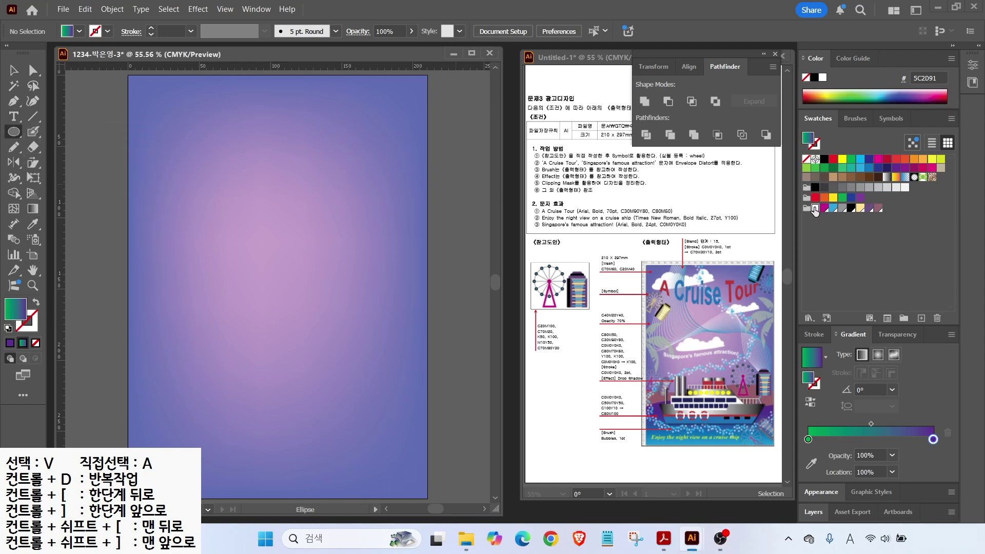
pyautogui.moveTo(171, 106); pyautogui.dragTo(227, 135)
pyautogui.moveTo(157, 108); pyautogui.dragTo(185, 130)
pyautogui.moveTo(148, 121); pyautogui.dragTo(179, 139)
pyautogui.moveTo(245, 101)
pyautogui.mouseDown()
pyautogui.moveTo(277, 132)
pyautogui.moveTo(293, 128)
pyautogui.mouseUp()
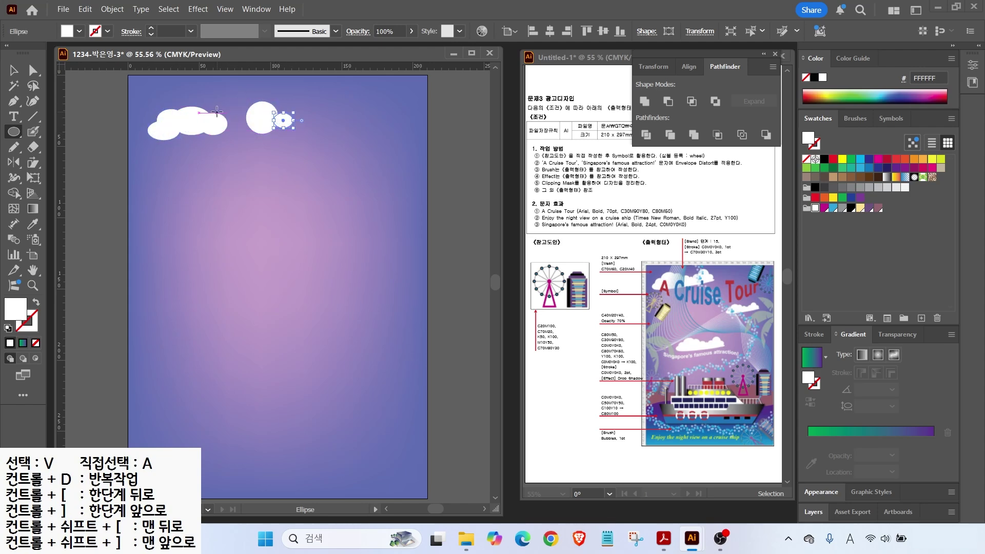
pyautogui.moveTo(233, 109)
pyautogui.mouseDown()
pyautogui.moveTo(258, 133)
pyautogui.moveTo(240, 132)
pyautogui.mouseUp()
pyautogui.moveTo(163, 121)
pyautogui.mouseDown()
pyautogui.moveTo(291, 141)
pyautogui.moveTo(298, 124)
pyautogui.mouseUp()
# Step: Stretch the flat base ellipse, unite all ellipses into one cloud, and nudge it into place
pyautogui.press('v')
pyautogui.moveTo(164, 137); pyautogui.dragTo(303, 93)
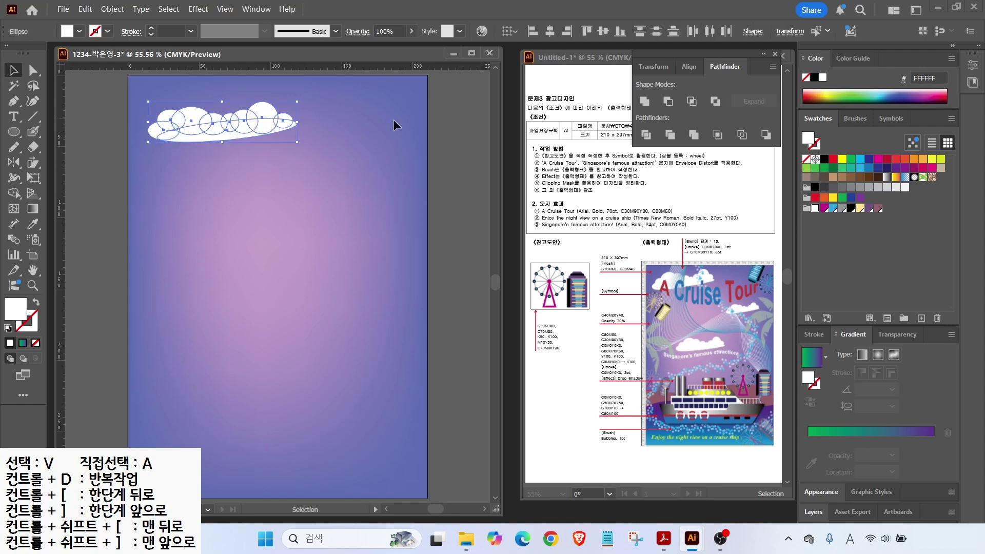
pyautogui.click(644, 101)
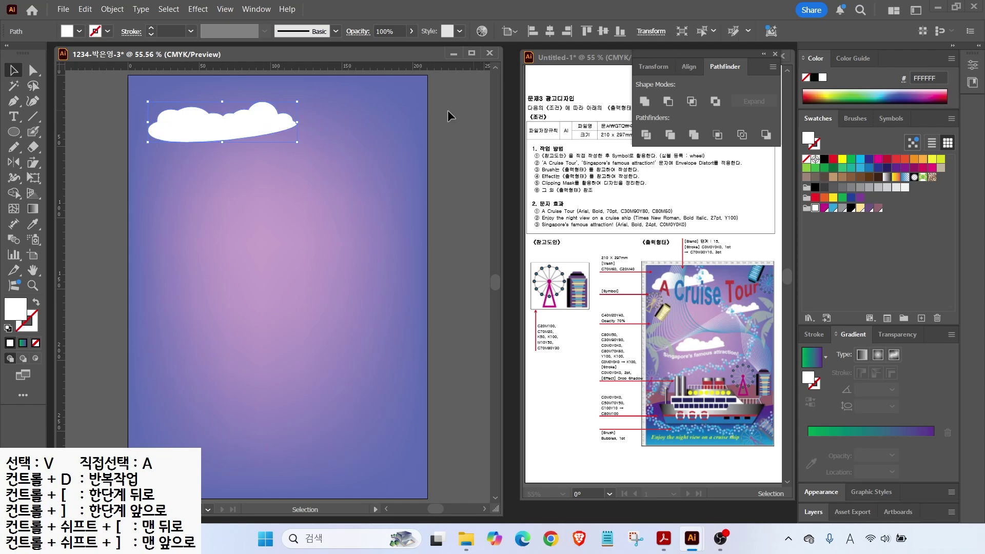
pyautogui.moveTo(267, 115)
pyautogui.mouseDown()
pyautogui.moveTo(261, 124)
pyautogui.moveTo(260, 113)
pyautogui.mouseUp()
# Step: Place two more cloud copies across the upper sky, the second one smaller
pyautogui.moveTo(275, 125); pyautogui.dragTo(377, 161)
pyautogui.moveTo(351, 180); pyautogui.dragTo(316, 230)
pyautogui.hotkey('ctrl', 'shift', 'a')
pyautogui.scroll(-2, 296, 416)
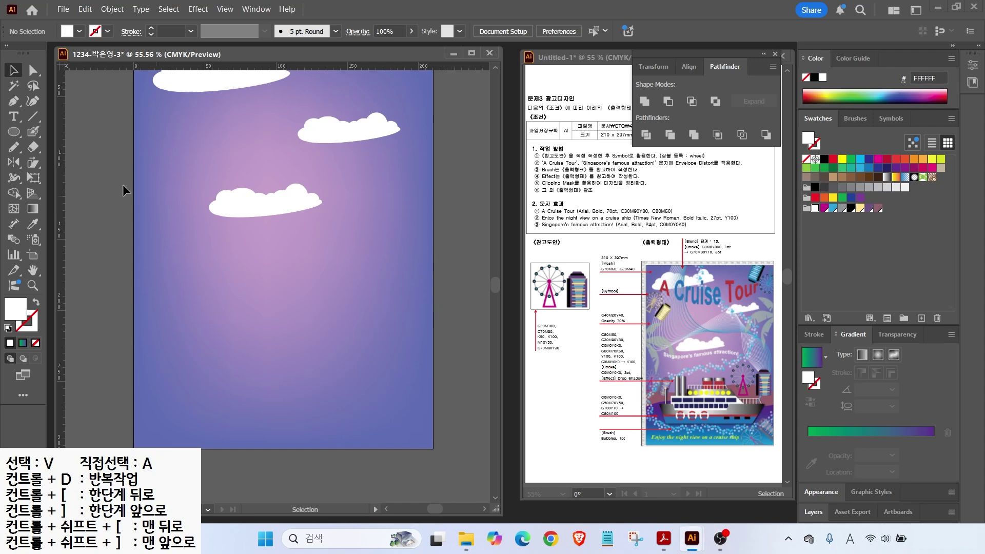
pyautogui.click(14, 148)
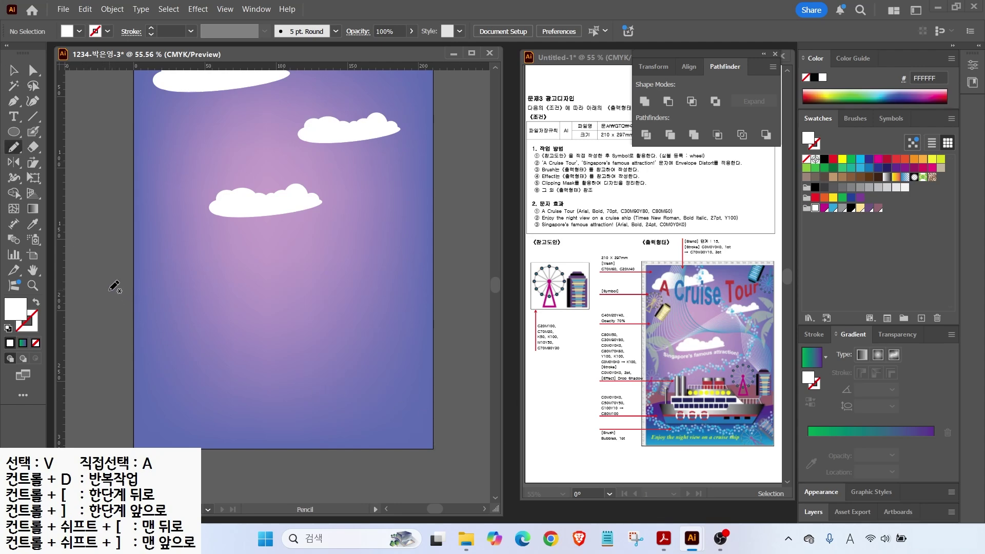
# Step: Draw a wavy hill across the lower poster and fill it with mauve C50 M70 Y50 K0
pyautogui.moveTo(118, 308)
pyautogui.mouseDown()
pyautogui.moveTo(184, 322)
pyautogui.moveTo(453, 321)
pyautogui.moveTo(150, 318)
pyautogui.moveTo(213, 329)
pyautogui.moveTo(387, 311)
pyautogui.moveTo(452, 322)
pyautogui.moveTo(468, 468)
pyautogui.moveTo(203, 473)
pyautogui.moveTo(110, 376)
pyautogui.moveTo(121, 303)
pyautogui.mouseUp()
pyautogui.click(13, 73)
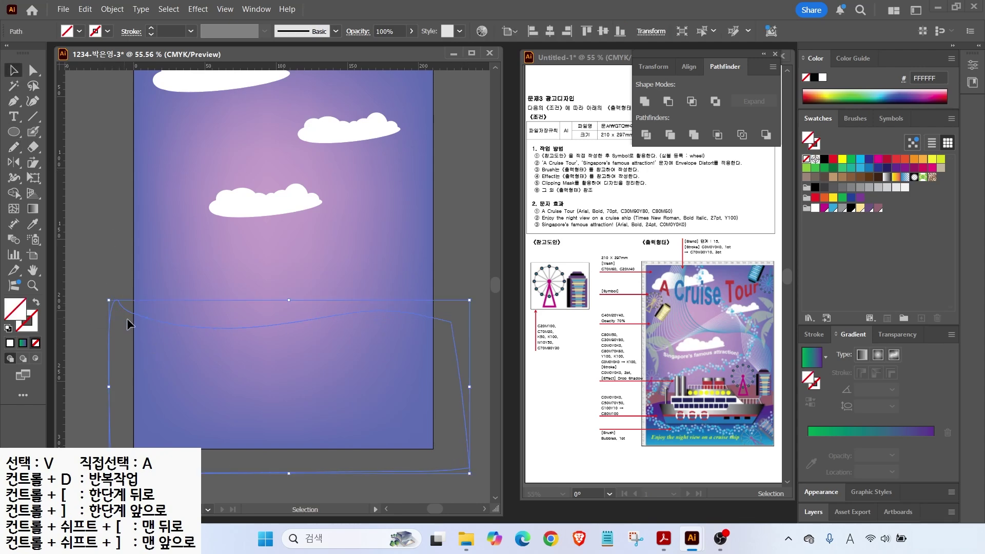
pyautogui.click(879, 208)
pyautogui.click(89, 261)
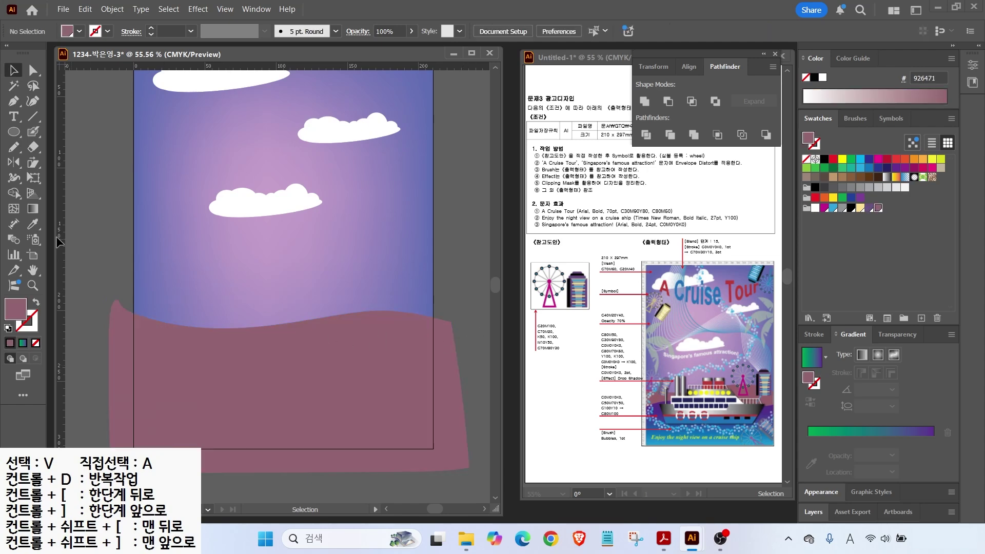
pyautogui.click(14, 148)
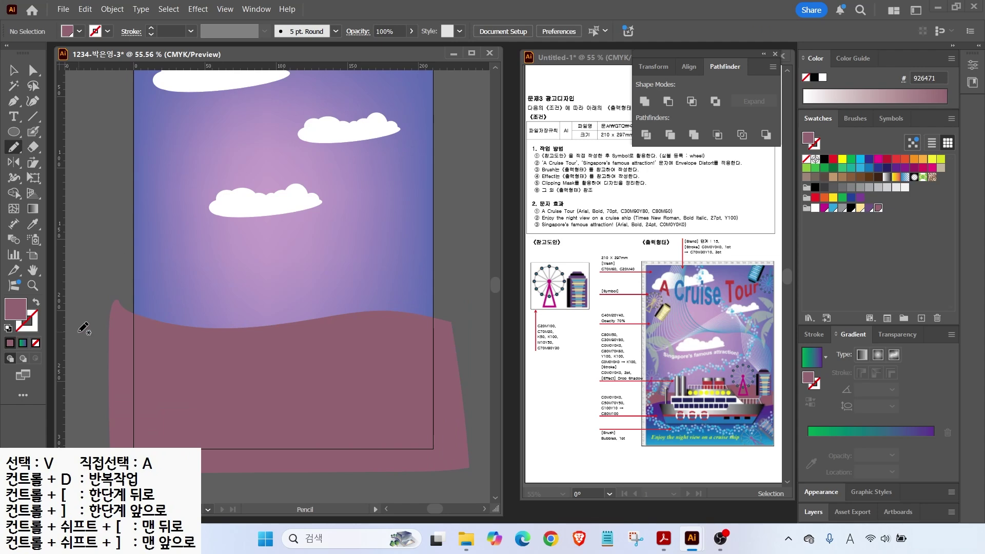
pyautogui.moveTo(100, 378)
pyautogui.mouseDown()
pyautogui.moveTo(167, 357)
pyautogui.moveTo(300, 380)
pyautogui.moveTo(448, 375)
pyautogui.moveTo(457, 457)
pyautogui.mouseUp()
# Step: Close the second, lower hill shape and give it a gradient fill
pyautogui.moveTo(109, 410); pyautogui.dragTo(102, 380)
pyautogui.press('.')
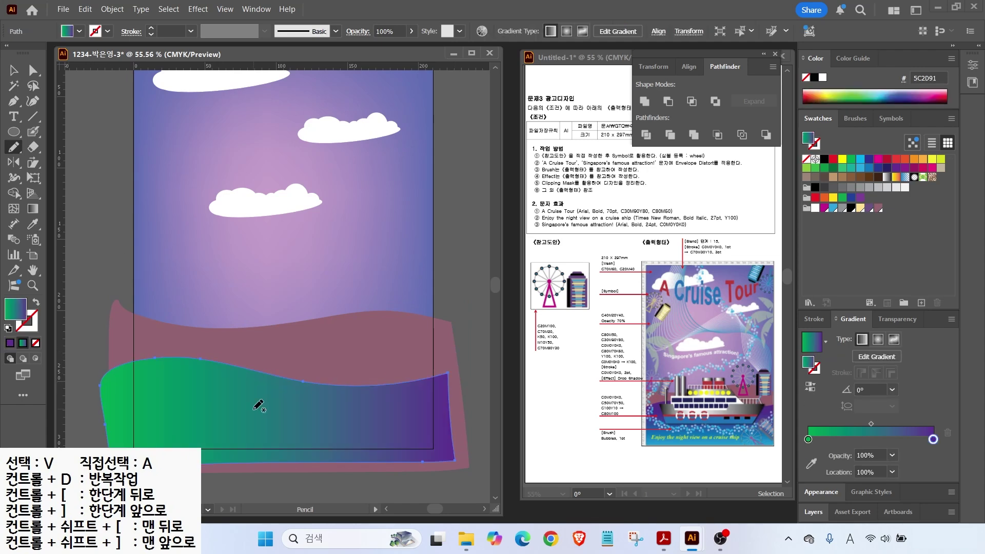
pyautogui.moveTo(893, 393)
pyautogui.mouseDown()
pyautogui.moveTo(827, 377)
pyautogui.moveTo(892, 395)
pyautogui.moveTo(935, 369)
pyautogui.mouseUp()
pyautogui.press('Escape')
pyautogui.hotkey('ctrl', '2')
pyautogui.moveTo(10, 207)
pyautogui.mouseDown()
pyautogui.moveTo(27, 191)
pyautogui.moveTo(51, 204)
pyautogui.moveTo(42, 213)
pyautogui.moveTo(84, 251)
pyautogui.mouseUp()
# Step: Make the hill's gradient run vertically, purple at top to green at bottom, and raise it slightly
pyautogui.press('Escape')
pyautogui.click(33, 208)
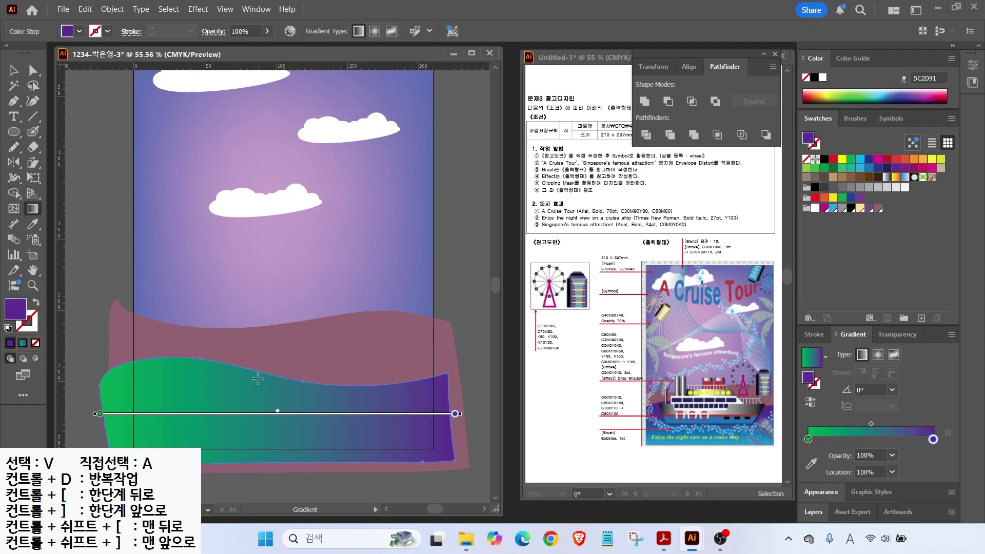
pyautogui.moveTo(263, 471); pyautogui.dragTo(260, 373)
pyautogui.press('v')
pyautogui.moveTo(307, 394); pyautogui.dragTo(308, 377)
pyautogui.hotkey('ctrl', 'shift', 'a')
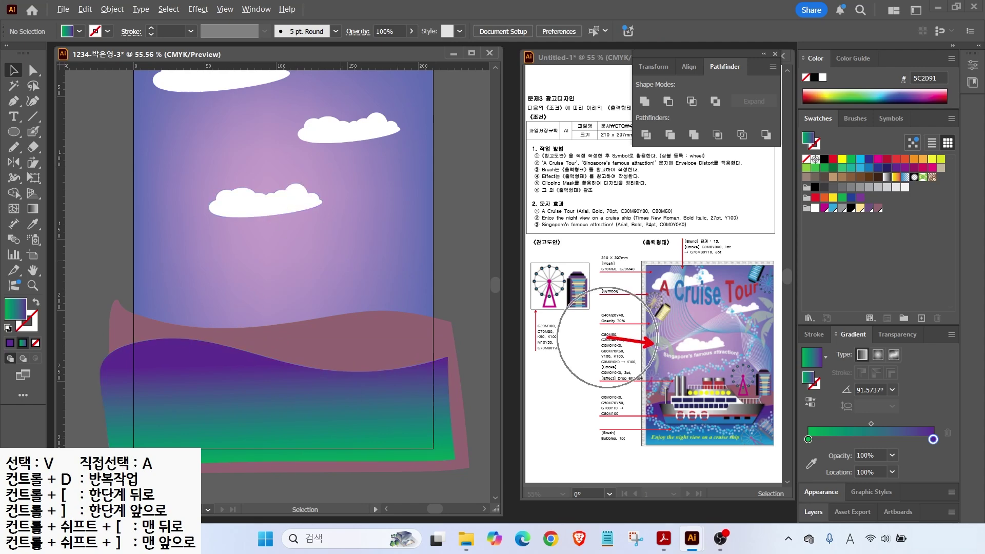
pyautogui.scroll(2, 159, 202)
# Step: Draw an ellipse beside the upper cloud and fill it with C40 M20 Y40
pyautogui.moveTo(182, 201); pyautogui.dragTo(256, 206)
pyautogui.click(14, 132)
pyautogui.moveTo(204, 159); pyautogui.dragTo(342, 240)
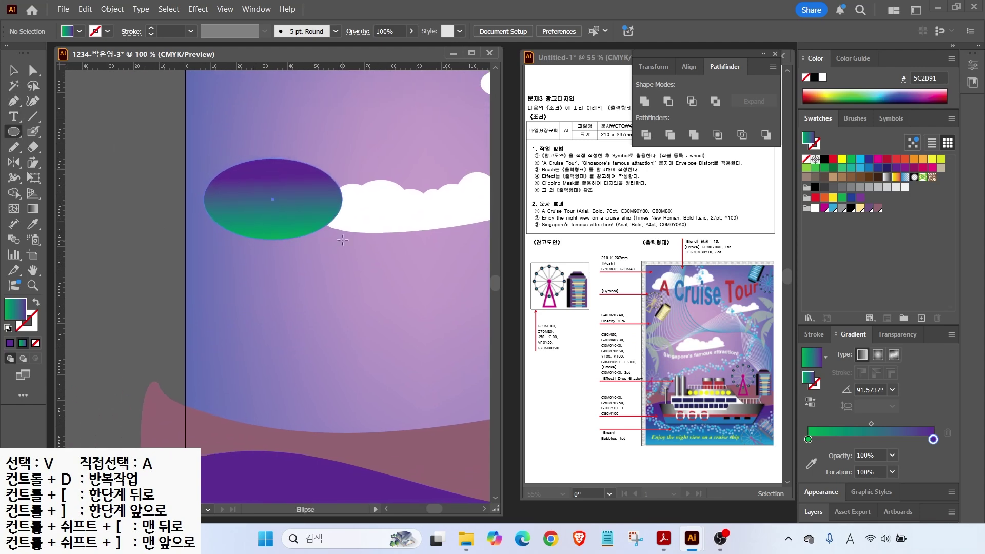
pyautogui.click(841, 161)
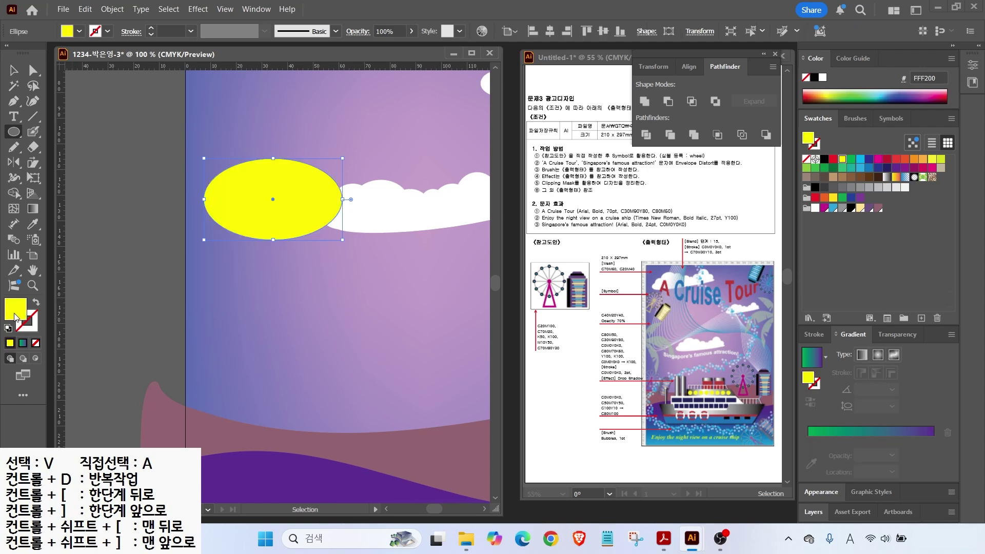
pyautogui.doubleClick(16, 309)
pyautogui.moveTo(626, 295); pyautogui.dragTo(438, 321)
pyautogui.write('40')
pyautogui.press('Tab')
pyautogui.write('20')
pyautogui.press('Tab')
pyautogui.write('40')
pyautogui.press('Return')
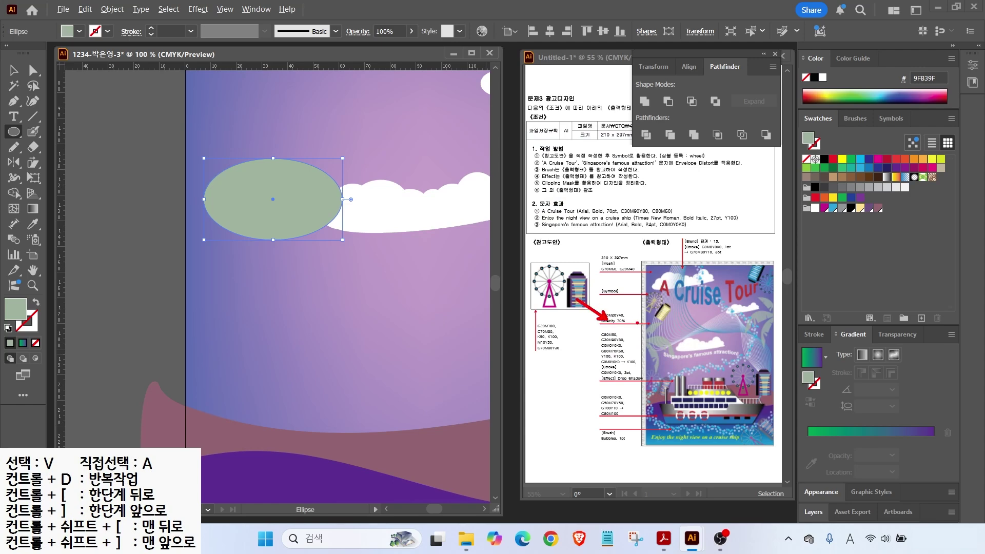
pyautogui.moveTo(636, 329); pyautogui.dragTo(632, 312)
# Step: Reposition the green ellipse slightly left and down beside the cloud
pyautogui.click(14, 71)
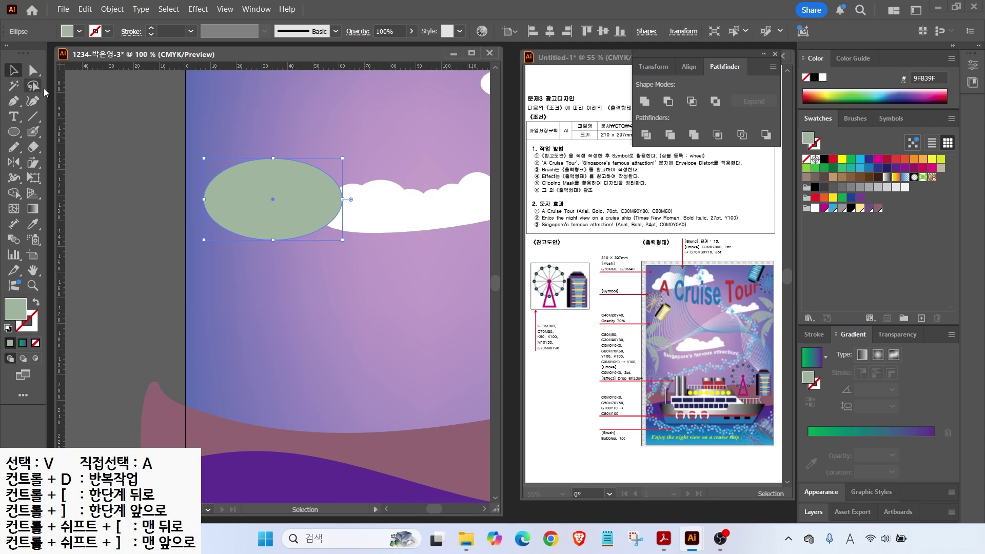
pyautogui.moveTo(257, 190); pyautogui.dragTo(218, 207)
pyautogui.moveTo(420, 49)
pyautogui.mouseDown()
pyautogui.moveTo(330, 22)
pyautogui.moveTo(421, 32)
pyautogui.mouseUp()
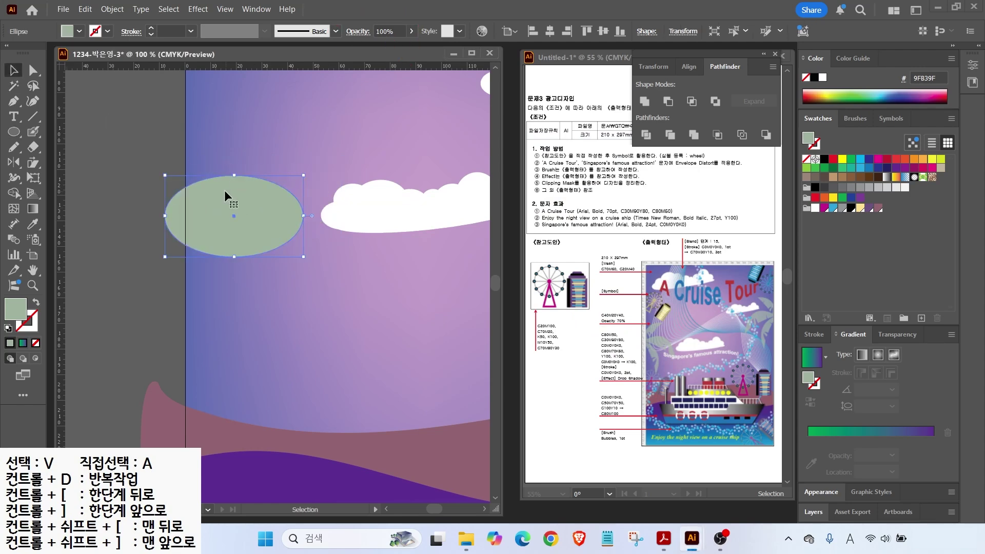
pyautogui.moveTo(236, 197); pyautogui.dragTo(242, 197)
pyautogui.click(13, 131)
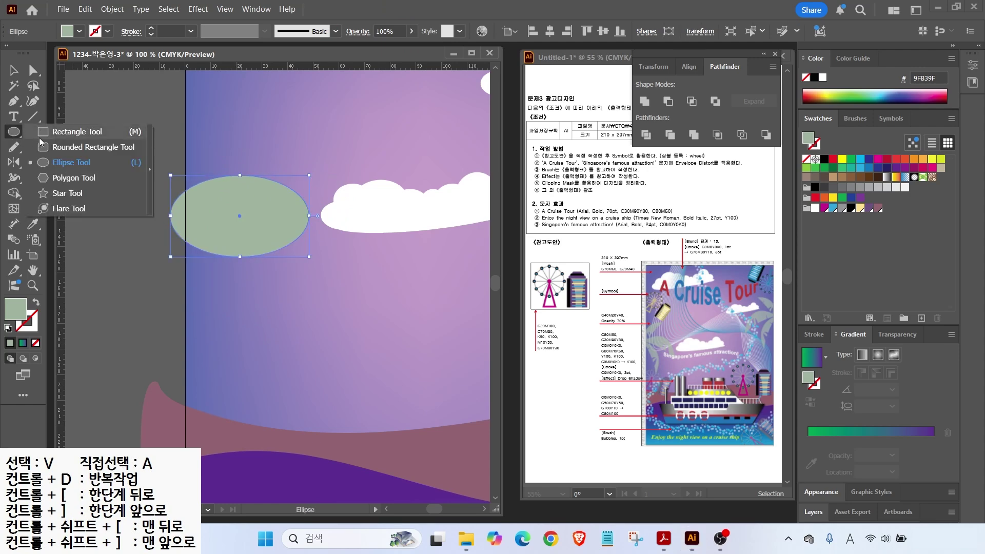
pyautogui.click(13, 70)
# Step: Draw a wide unfilled, black-outlined ellipse overlapping the lower part of the green one
pyautogui.hotkey('ctrl', 'shift', 'a')
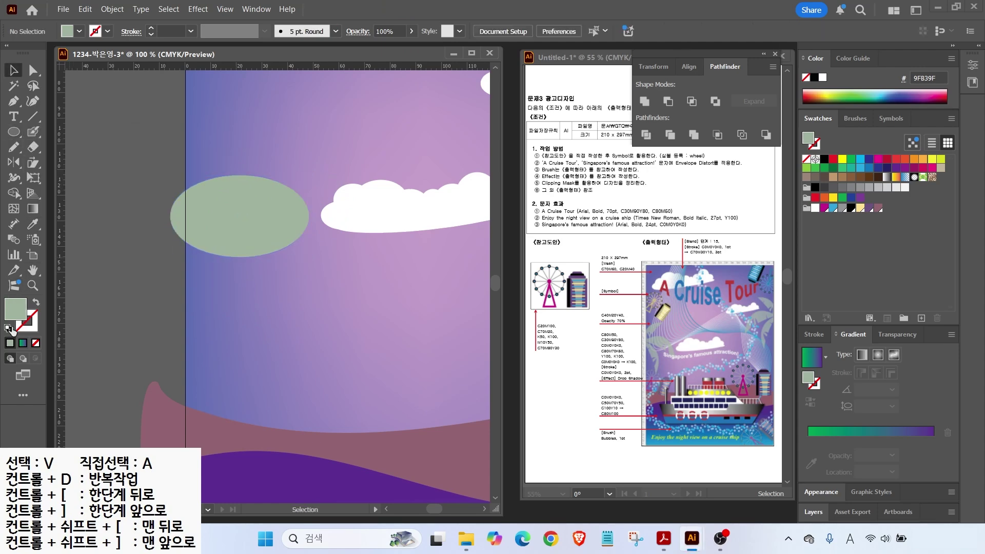
pyautogui.click(8, 329)
pyautogui.click(35, 343)
pyautogui.click(12, 133)
pyautogui.moveTo(138, 211); pyautogui.dragTo(353, 272)
pyautogui.click(13, 70)
pyautogui.moveTo(148, 228); pyautogui.dragTo(143, 224)
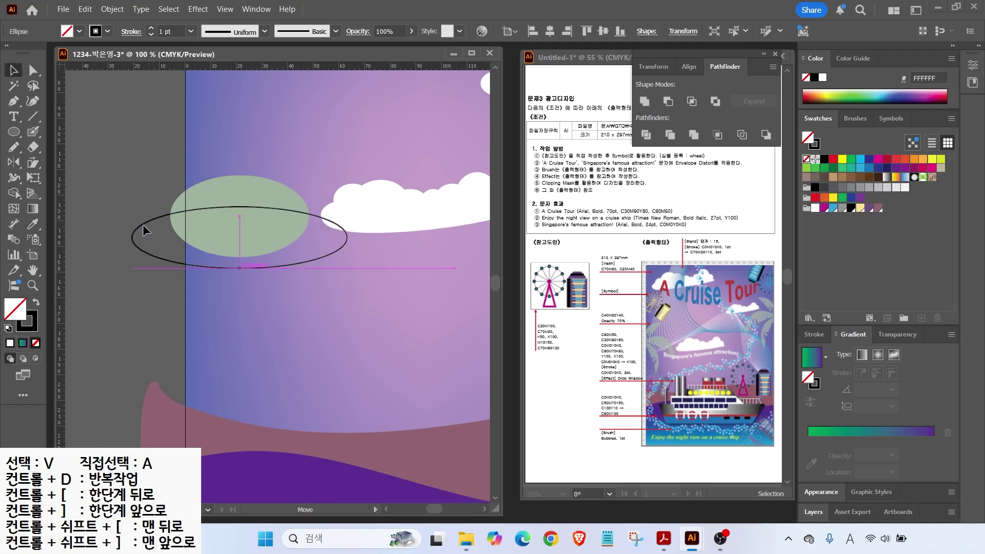
pyautogui.click(177, 214)
pyautogui.moveTo(328, 255); pyautogui.dragTo(389, 235)
# Step: Delete the outline's bottom anchor, Divide it with the green ellipse, and remove the lower piece
pyautogui.click(33, 70)
pyautogui.click(241, 266)
pyautogui.press('Delete')
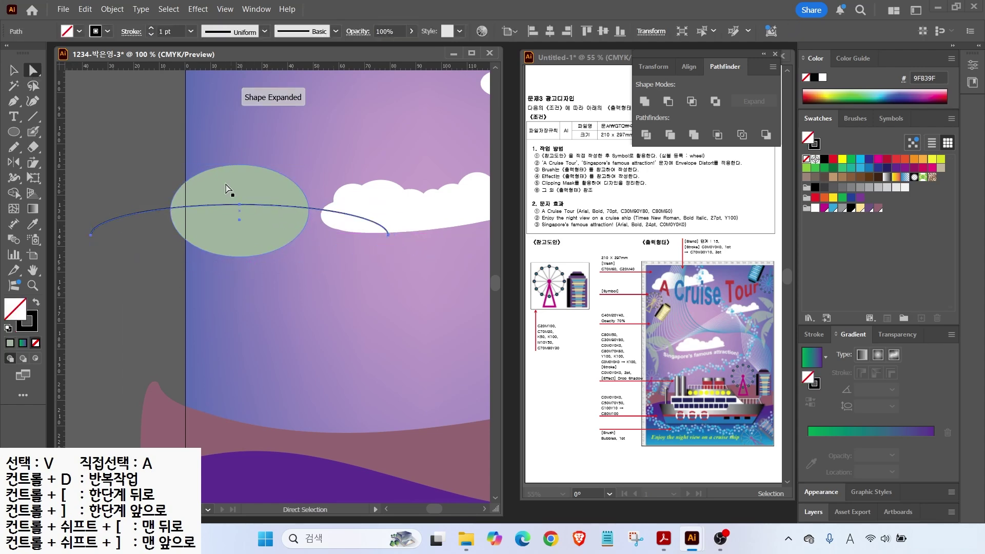
pyautogui.keyDown('shift'); pyautogui.click(226, 189); pyautogui.keyUp('shift')
pyautogui.click(646, 134)
pyautogui.click(261, 225)
pyautogui.press('Delete')
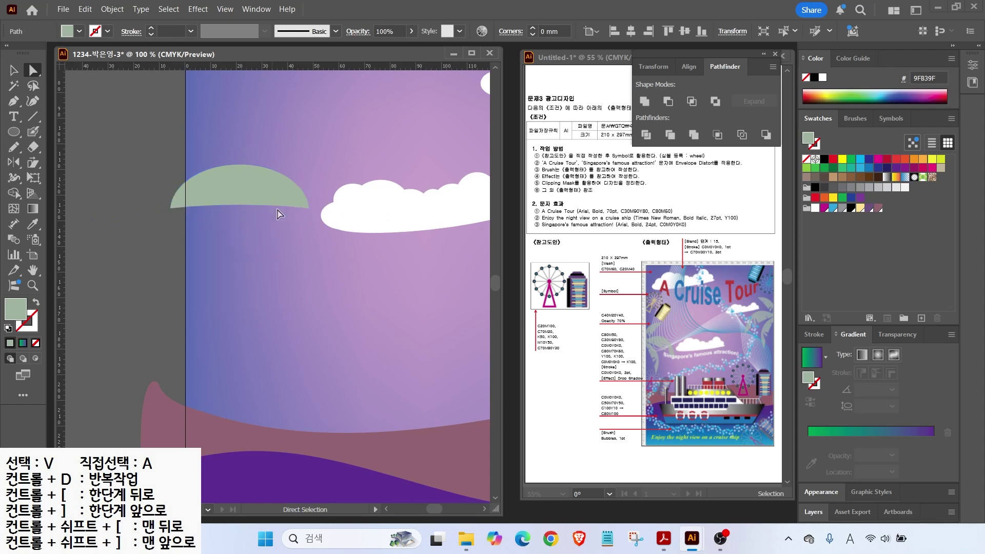
pyautogui.press('v')
pyautogui.hotkey('ctrl', '+')
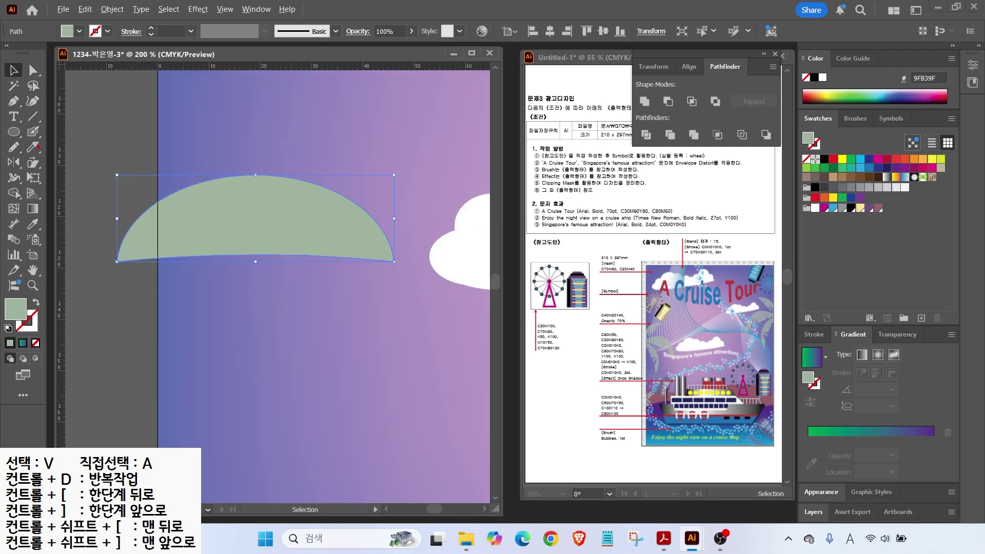
# Step: Knife a first thin V notch into the green half-ellipse and delete the cut-out triangle
pyautogui.moveTo(317, 213); pyautogui.dragTo(282, 265)
pyautogui.moveTo(308, 233)
pyautogui.mouseDown()
pyautogui.moveTo(311, 286)
pyautogui.moveTo(337, 212)
pyautogui.moveTo(333, 273)
pyautogui.mouseUp()
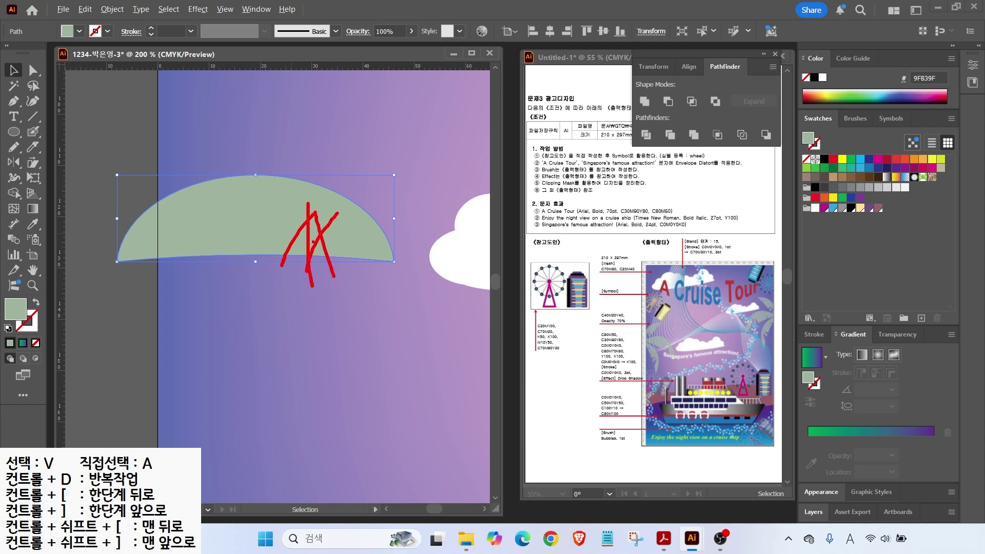
pyautogui.moveTo(316, 255)
pyautogui.mouseDown()
pyautogui.moveTo(334, 301)
pyautogui.moveTo(359, 320)
pyautogui.mouseUp()
pyautogui.press('Escape')
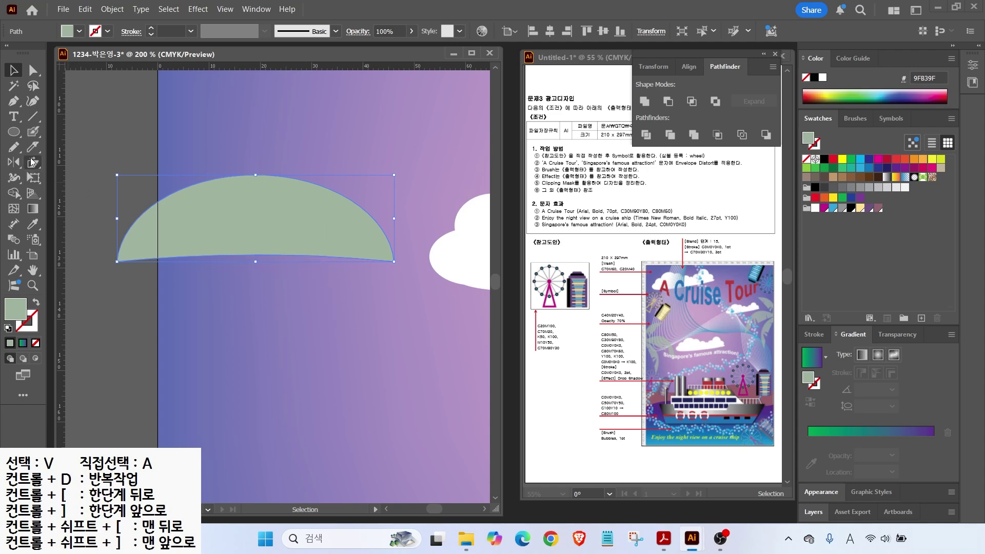
pyautogui.click(35, 149)
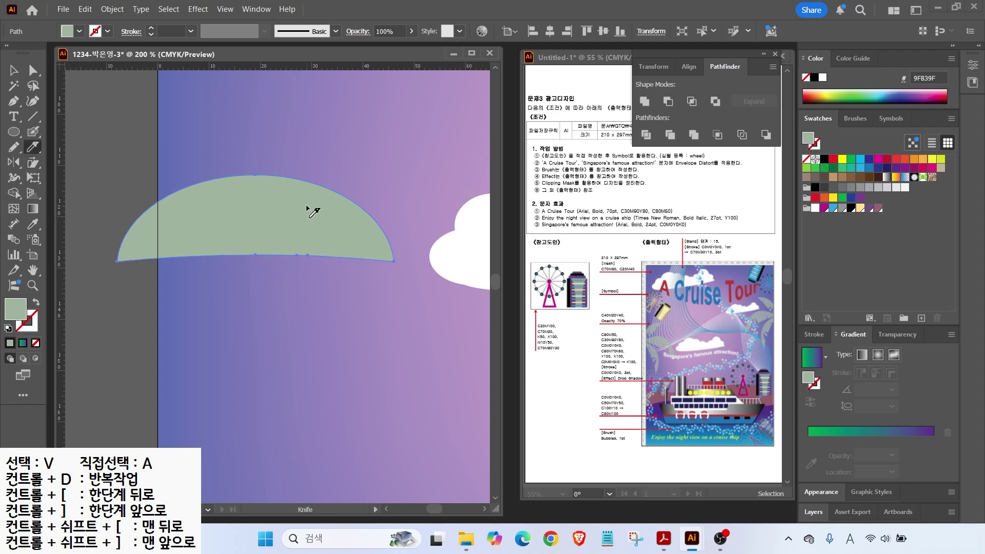
pyautogui.moveTo(308, 206)
pyautogui.mouseDown()
pyautogui.moveTo(301, 242)
pyautogui.moveTo(315, 255)
pyautogui.mouseUp()
pyautogui.press('v')
pyautogui.click(267, 288)
pyautogui.moveTo(306, 262); pyautogui.dragTo(308, 292)
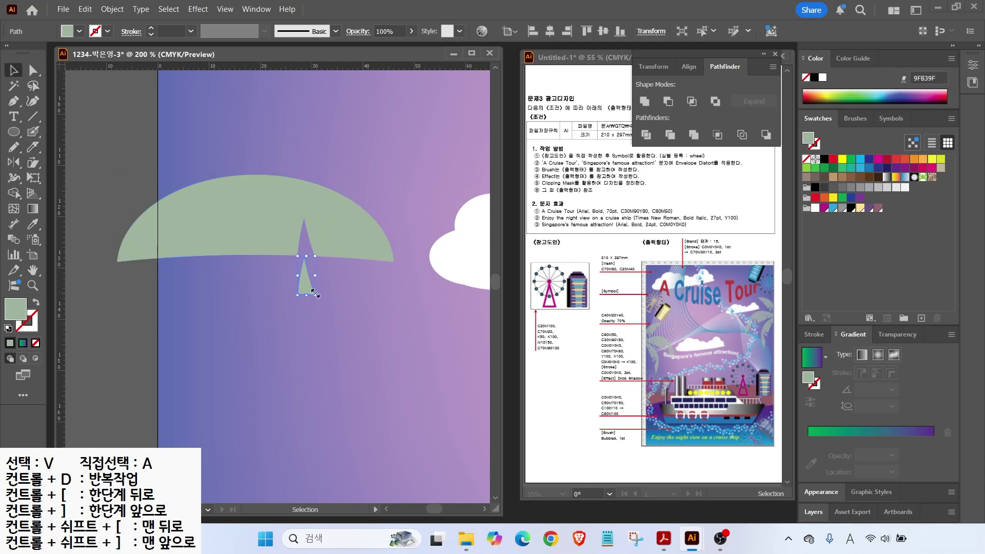
pyautogui.press('Delete')
# Step: Knife a second thin notch into the shape and delete its cut-out triangle
pyautogui.click(277, 245)
pyautogui.click(32, 147)
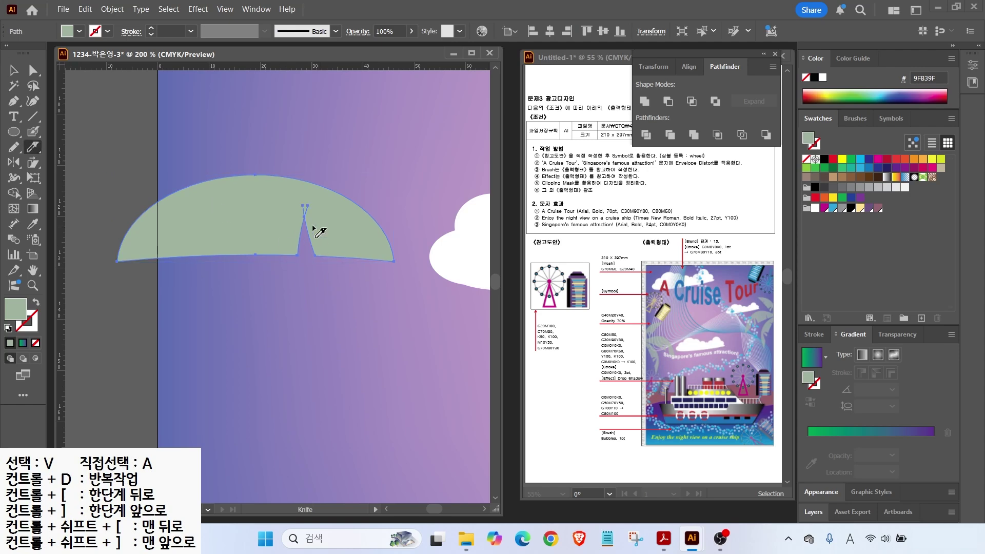
pyautogui.moveTo(321, 218)
pyautogui.mouseDown()
pyautogui.moveTo(332, 286)
pyautogui.moveTo(356, 278)
pyautogui.mouseUp()
pyautogui.click(14, 71)
pyautogui.click(353, 300)
pyautogui.click(334, 251)
pyautogui.press('Delete')
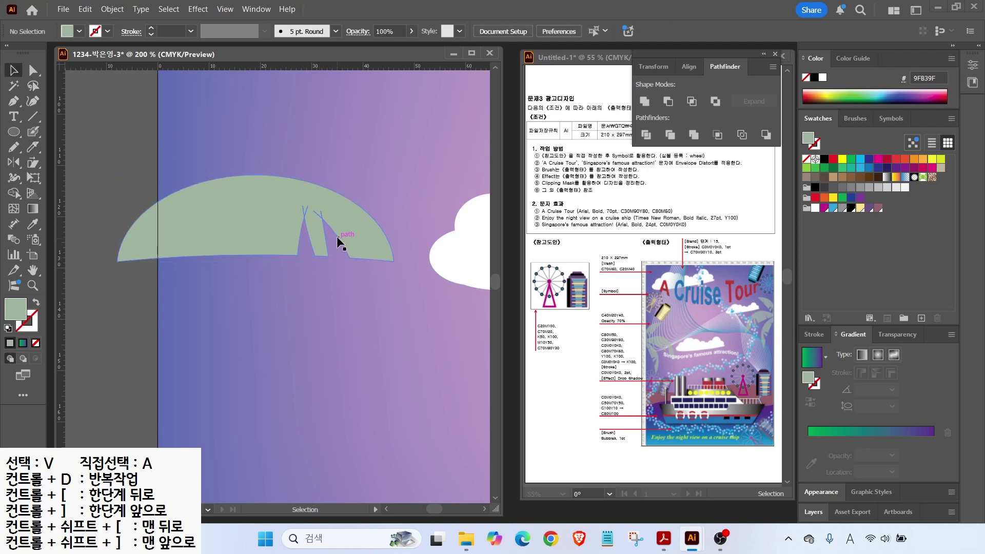
# Step: Cut a third notch, delete the leftover triangle, and rotate the leaf about 30° clockwise
pyautogui.click(266, 226)
pyautogui.click(33, 147)
pyautogui.moveTo(183, 208)
pyautogui.mouseDown()
pyautogui.moveTo(165, 264)
pyautogui.moveTo(176, 265)
pyautogui.mouseUp()
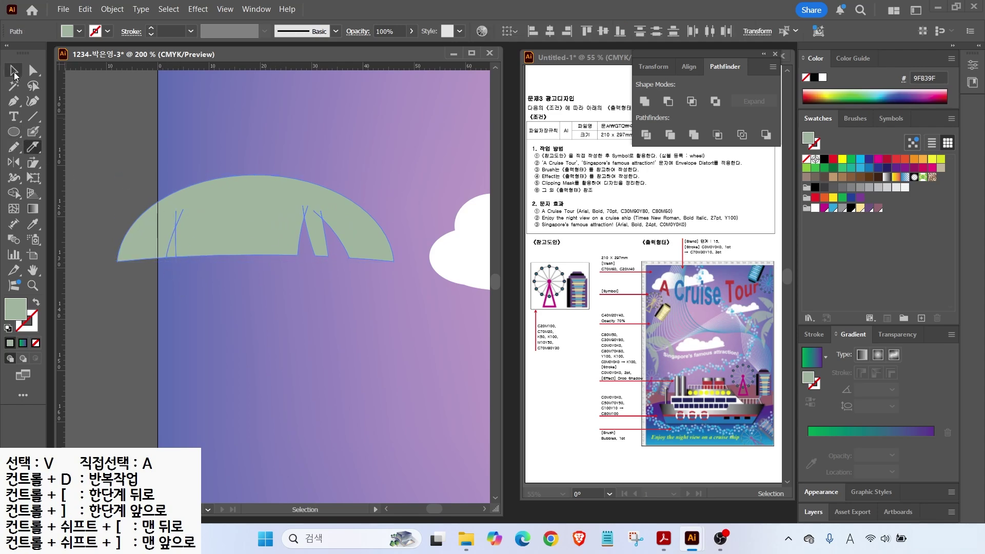
pyautogui.click(13, 70)
pyautogui.moveTo(216, 220); pyautogui.dragTo(212, 190)
pyautogui.click(175, 251)
pyautogui.press('Delete')
pyautogui.click(257, 216)
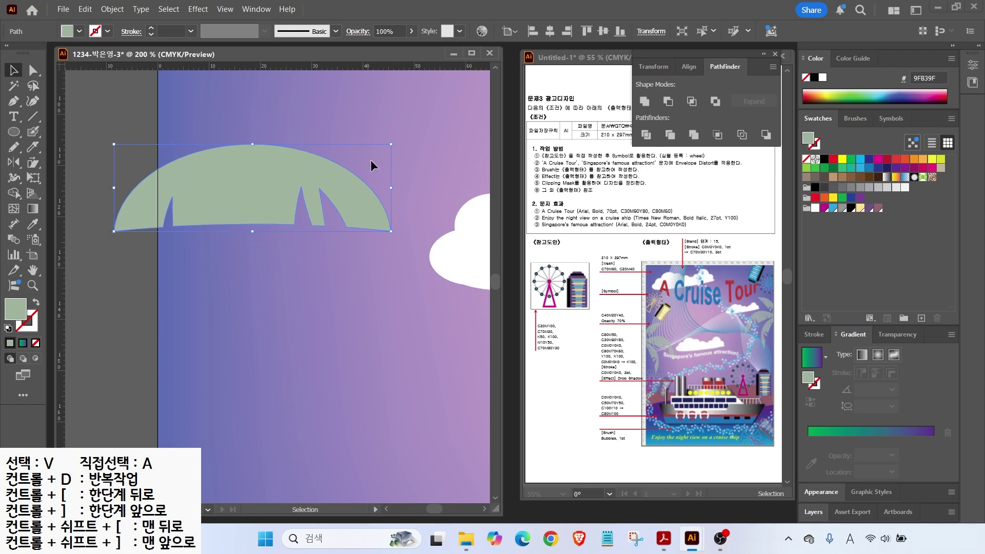
pyautogui.scroll(-3, 378, 301)
pyautogui.moveTo(289, 280); pyautogui.dragTo(343, 282)
# Step: Reshape the leaf's curves to flatten its top edge and nudge it into place
pyautogui.click(32, 71)
pyautogui.click(310, 269)
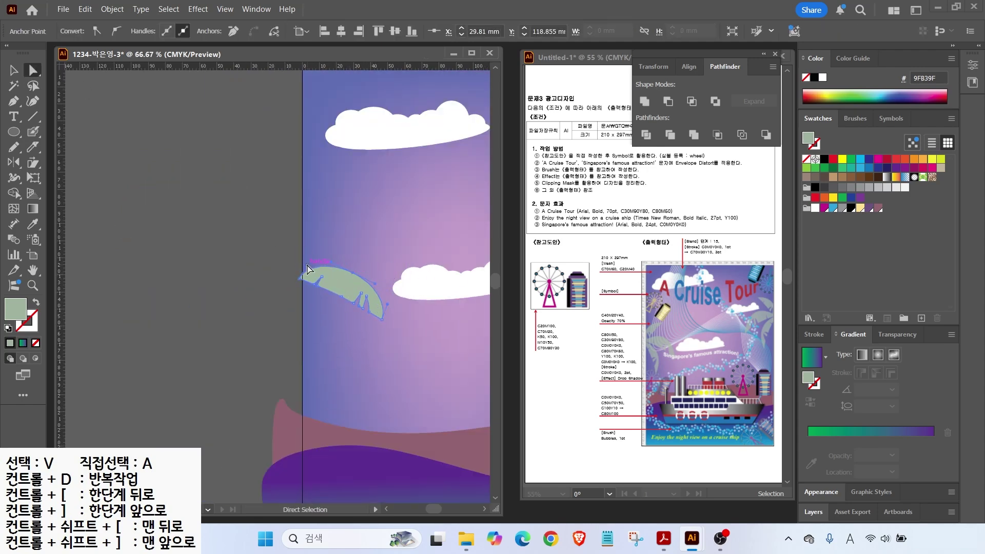
pyautogui.moveTo(387, 304); pyautogui.dragTo(344, 289)
pyautogui.click(14, 72)
pyautogui.moveTo(344, 289); pyautogui.dragTo(342, 321)
# Step: Duplicate the leaf into two more rotated fronds, one flipped to face right, forming the palm top
pyautogui.moveTo(392, 328); pyautogui.dragTo(388, 347)
pyautogui.moveTo(351, 318); pyautogui.dragTo(336, 313)
pyautogui.moveTo(374, 347); pyautogui.dragTo(365, 358)
pyautogui.moveTo(332, 323); pyautogui.dragTo(343, 254)
pyautogui.moveTo(373, 286); pyautogui.dragTo(370, 229)
pyautogui.moveTo(297, 260); pyautogui.dragTo(464, 202)
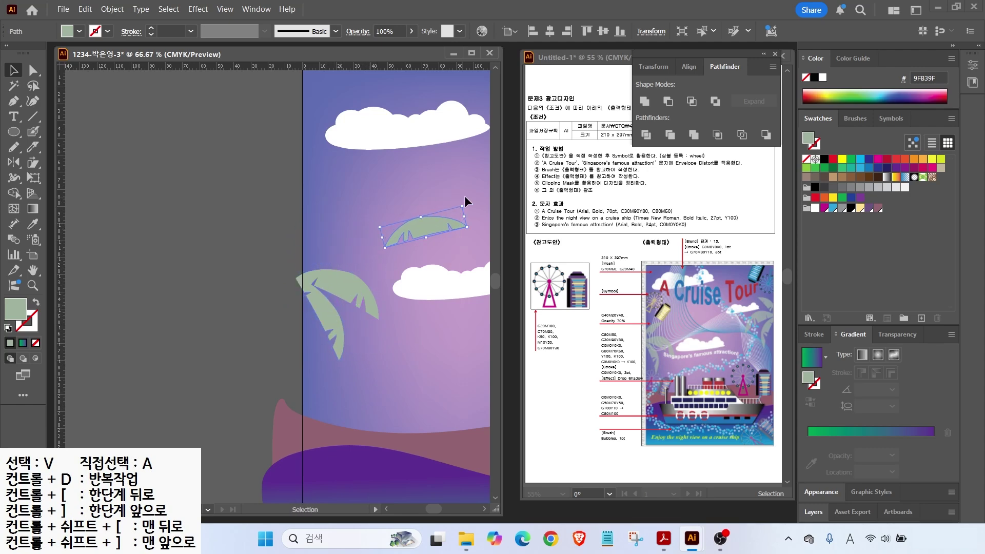
pyautogui.moveTo(412, 229); pyautogui.dragTo(336, 254)
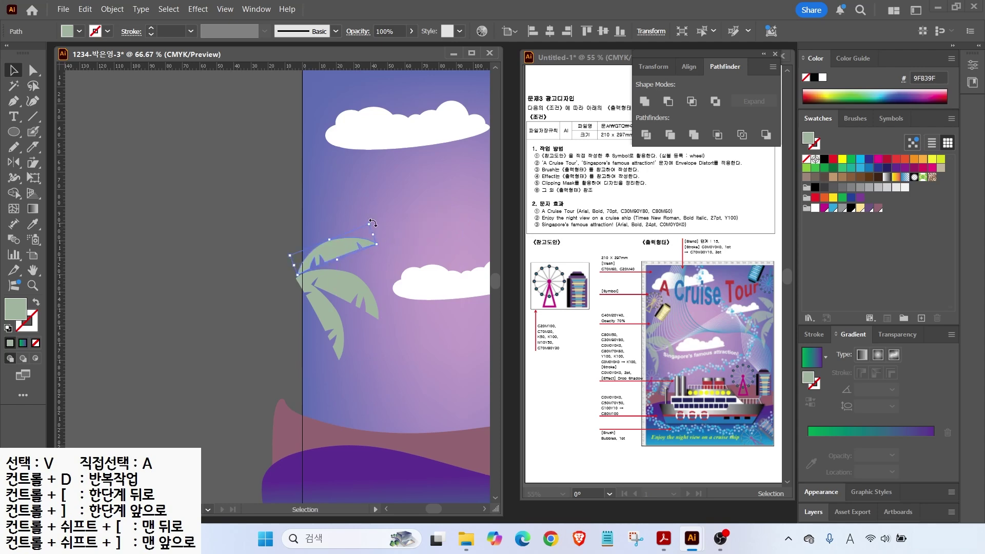
pyautogui.moveTo(373, 222); pyautogui.dragTo(327, 237)
# Step: Set all three palm leaves to 70% opacity
pyautogui.hotkey('ctrl', 'a')
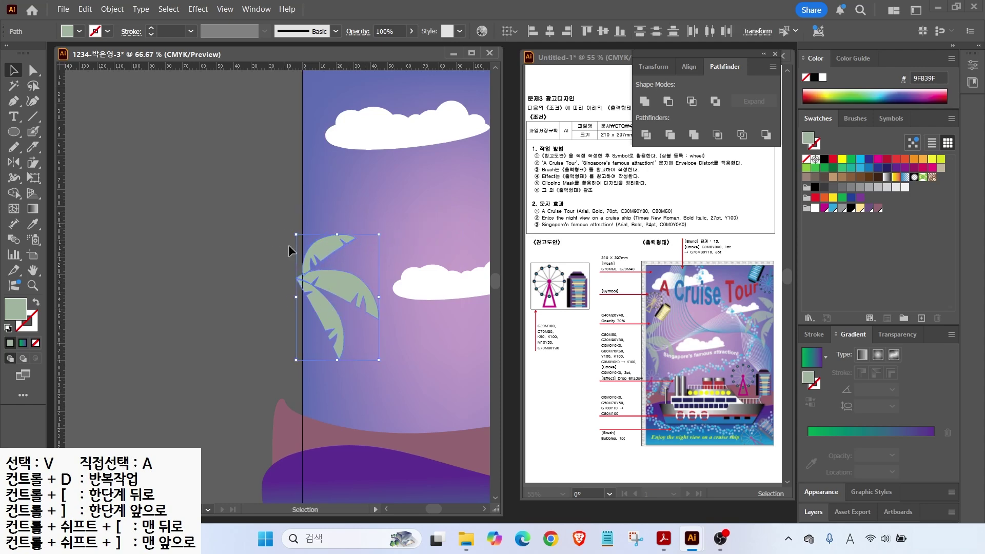
pyautogui.click(403, 31)
pyautogui.write('70')
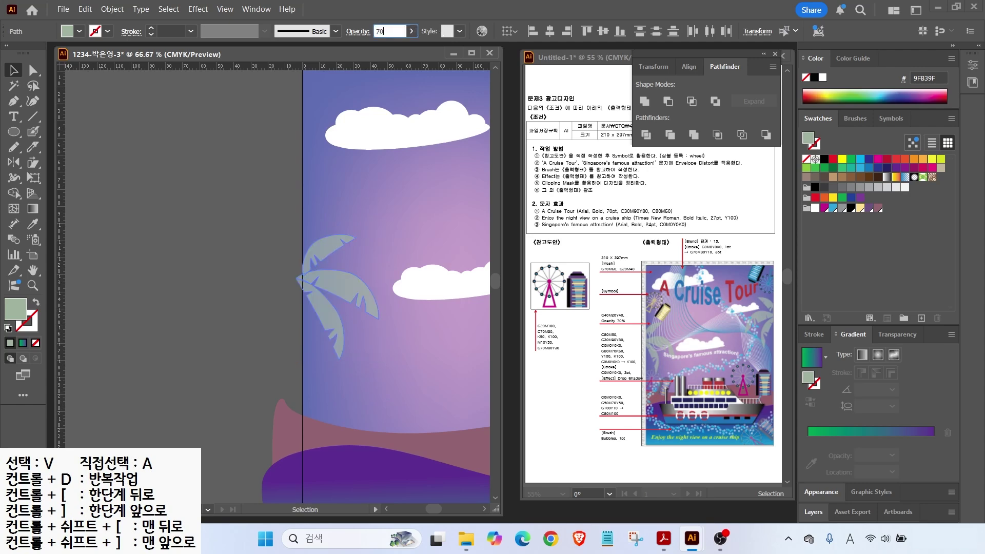
pyautogui.press('Return')
pyautogui.click(282, 198)
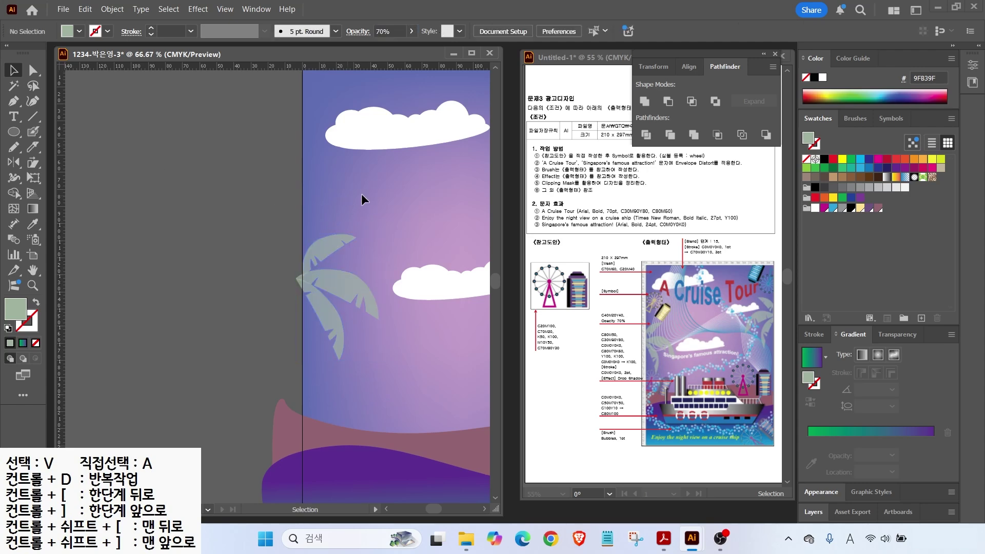
# Step: Copy the palm to the right, reflect it vertically, and place it at the upper-right edge
pyautogui.moveTo(283, 200); pyautogui.dragTo(70, 181)
pyautogui.moveTo(106, 233); pyautogui.dragTo(387, 258)
pyautogui.press('v')
pyautogui.doubleClick(14, 163)
pyautogui.click(578, 330)
pyautogui.click(14, 71)
pyautogui.moveTo(392, 258); pyautogui.dragTo(414, 197)
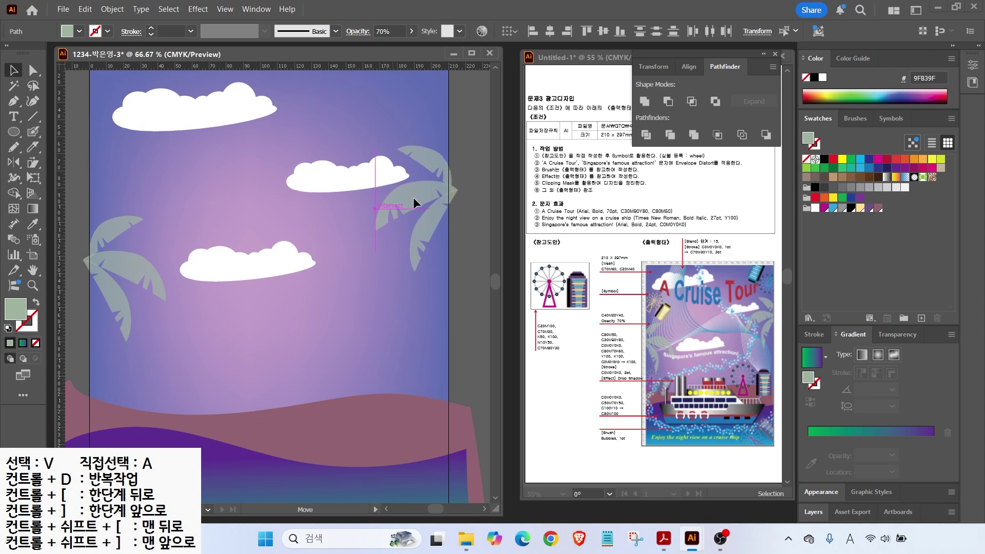
pyautogui.click(460, 252)
pyautogui.scroll(-1, 308, 184)
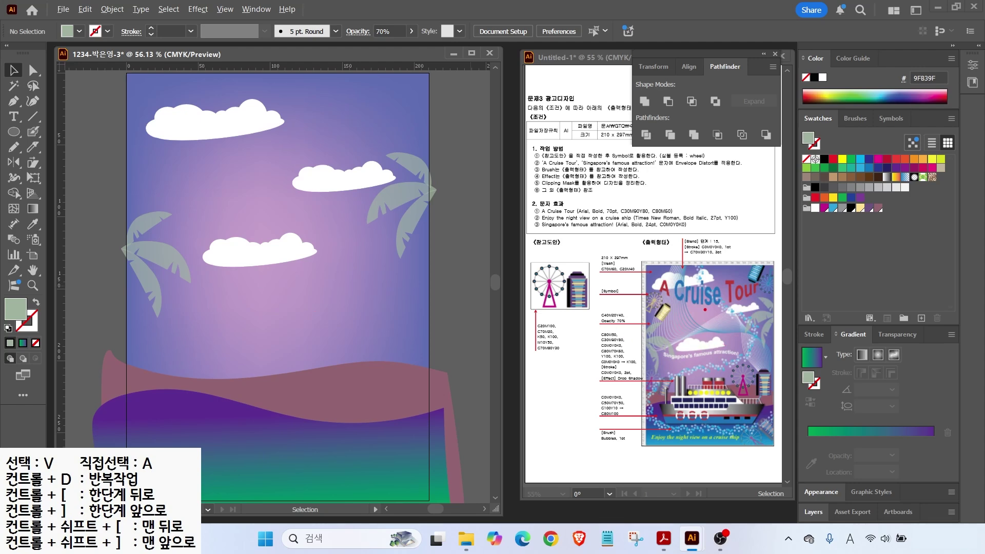
# Step: Zoom out to 50%, choose the Curvature tool, and reset to white fill with 1 pt black stroke
pyautogui.moveTo(692, 249); pyautogui.dragTo(687, 307)
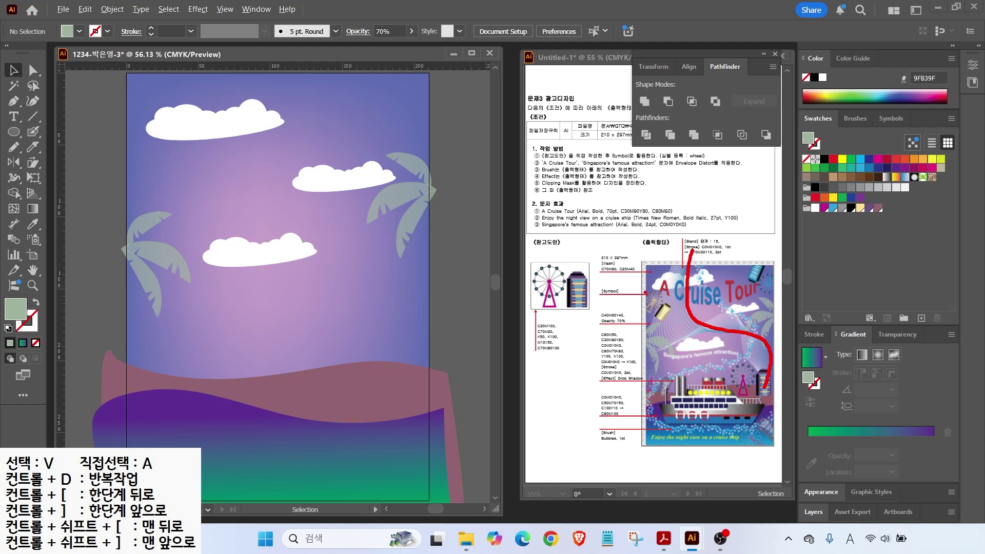
pyautogui.moveTo(677, 247); pyautogui.dragTo(655, 308)
pyautogui.moveTo(672, 352); pyautogui.dragTo(734, 308)
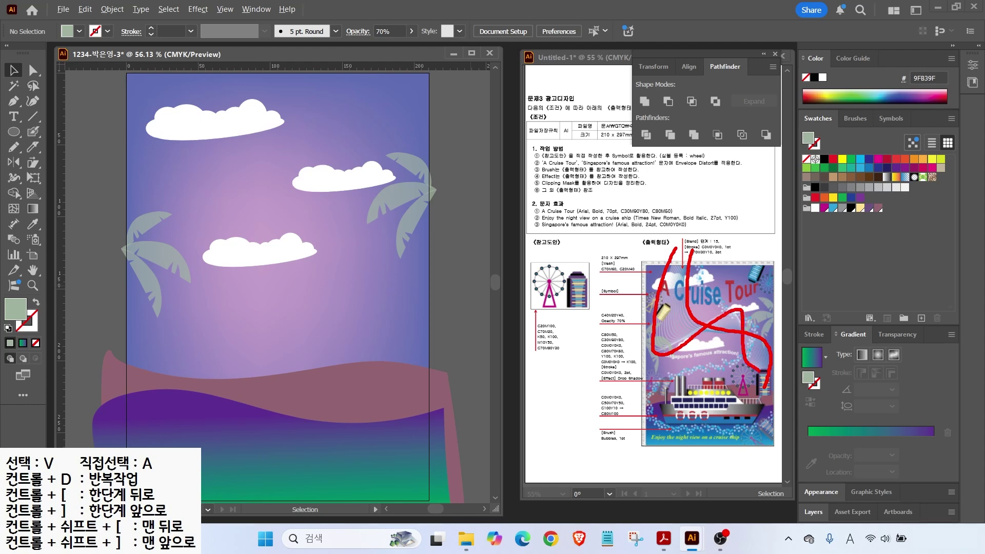
pyautogui.press('Escape')
pyautogui.hotkey('ctrl', '-')
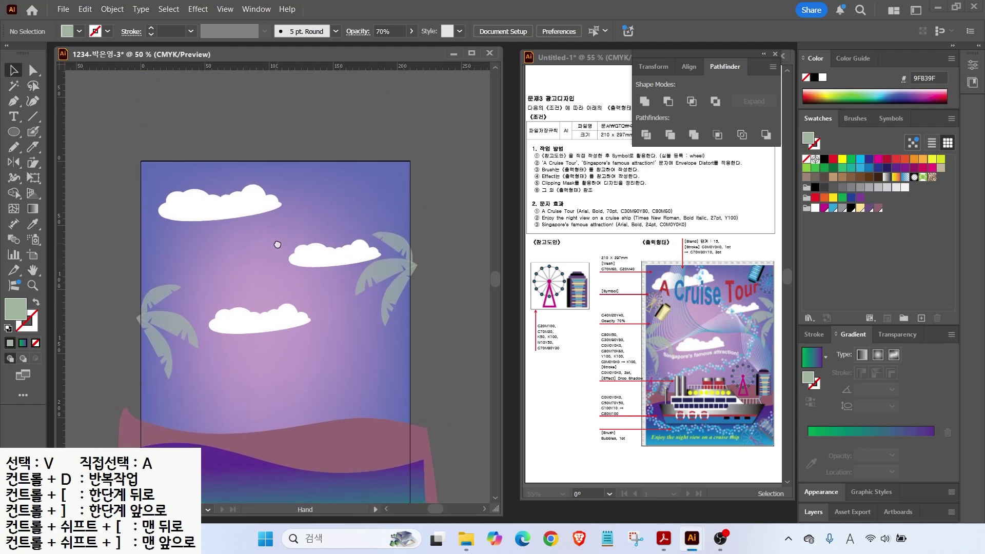
pyautogui.click(33, 101)
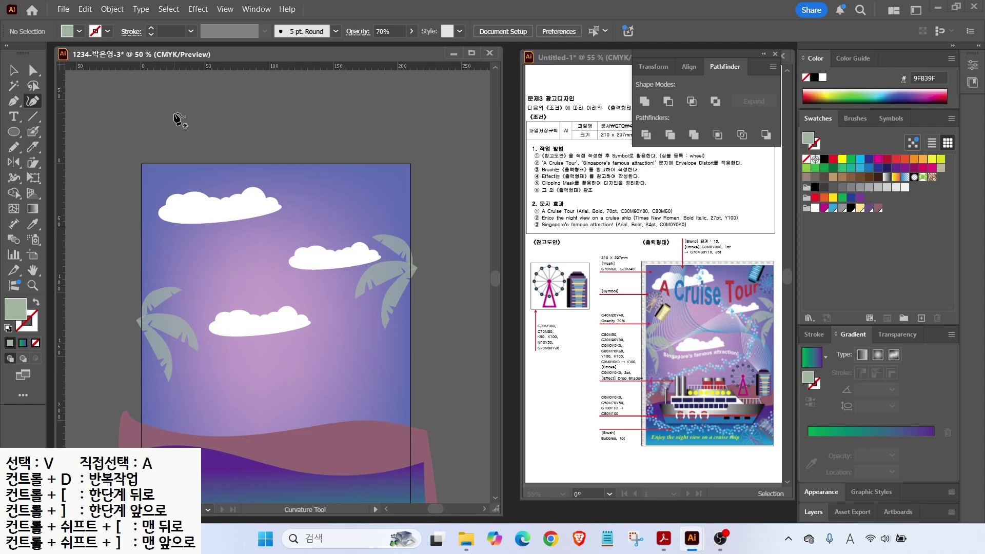
pyautogui.click(9, 328)
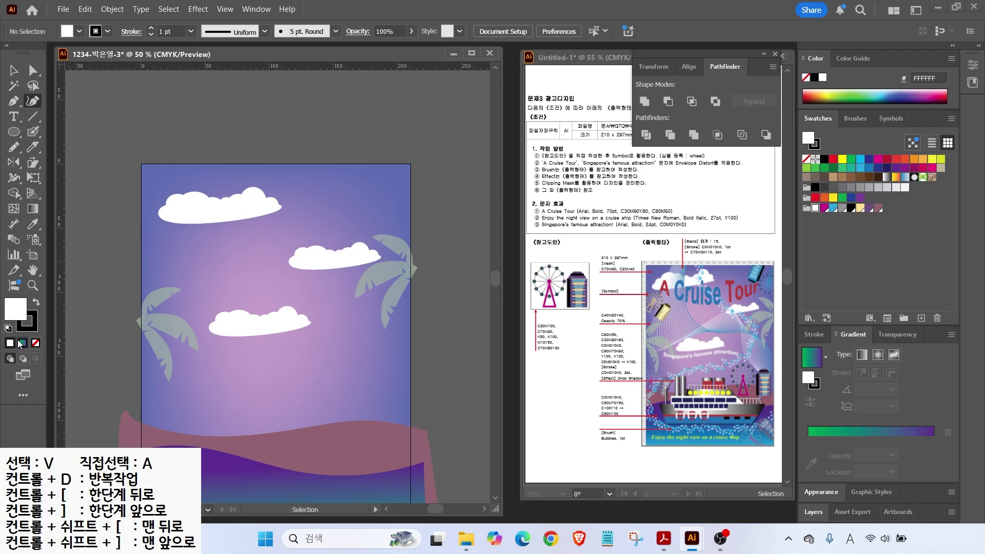
# Step: With fill set to None, draw a Curvature curve from above the poster down past the clouds
pyautogui.click(36, 343)
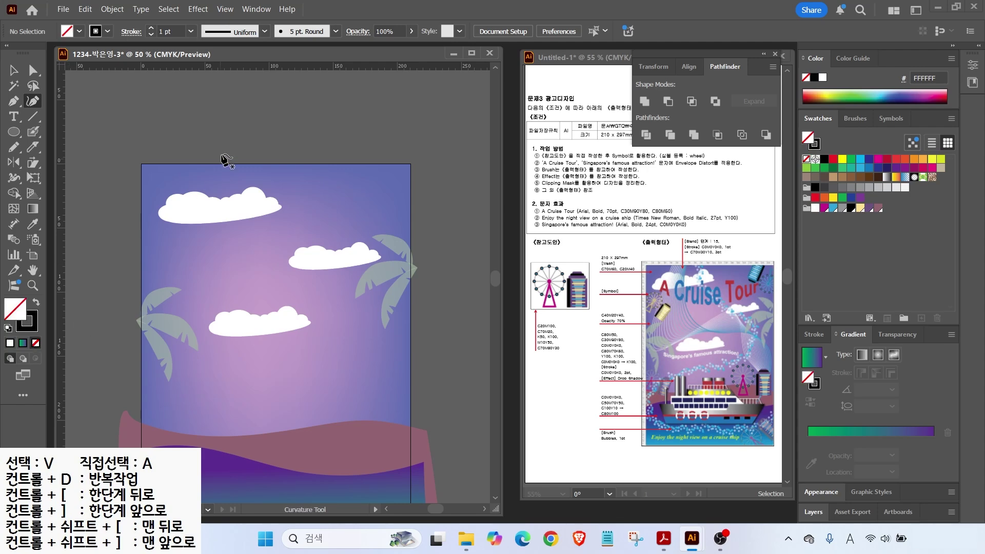
pyautogui.click(240, 101)
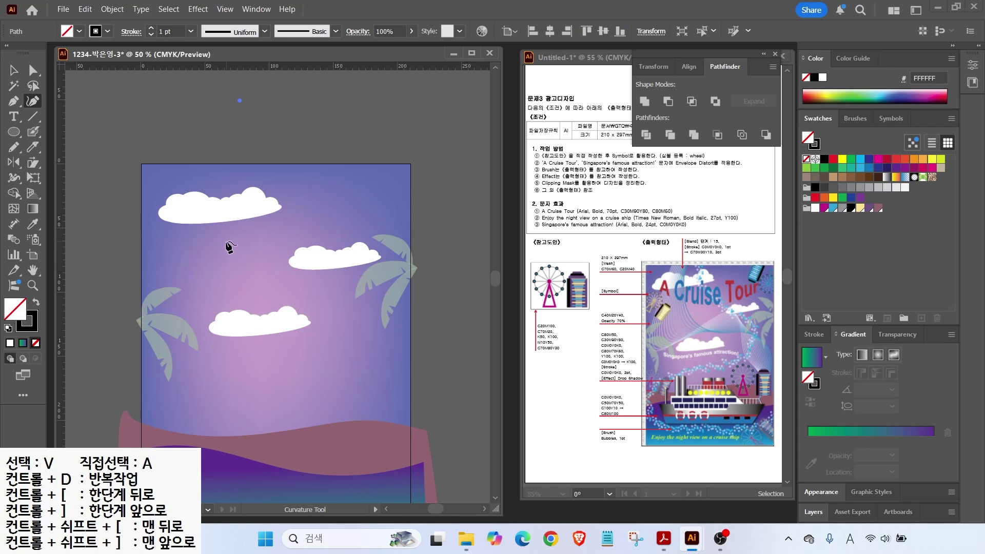
pyautogui.click(228, 249)
pyautogui.click(291, 300)
pyautogui.keyDown('ctrl'); pyautogui.click(365, 286); pyautogui.keyUp('ctrl')
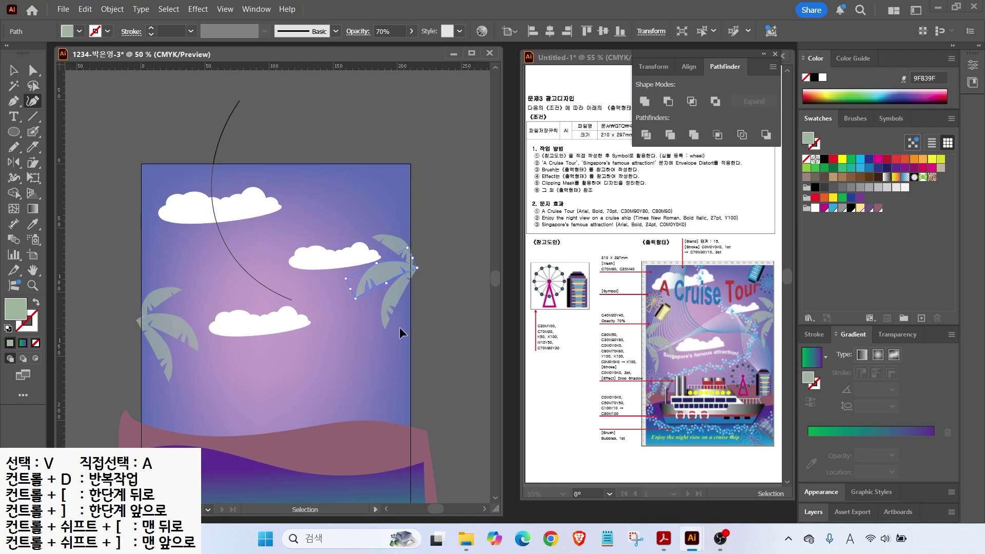
pyautogui.hotkey('ctrl', 'z')
pyautogui.click(354, 282)
pyautogui.click(402, 339)
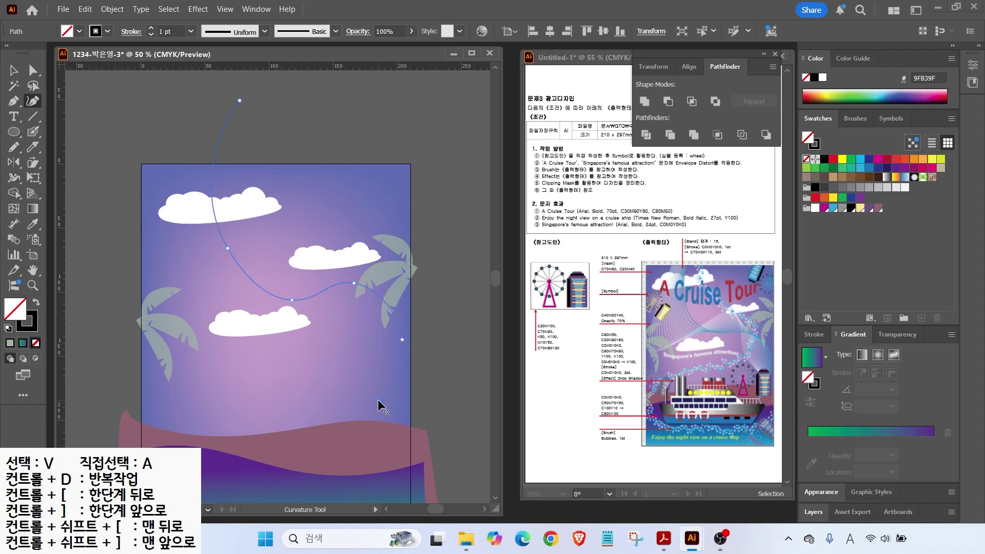
pyautogui.press('ctrl')
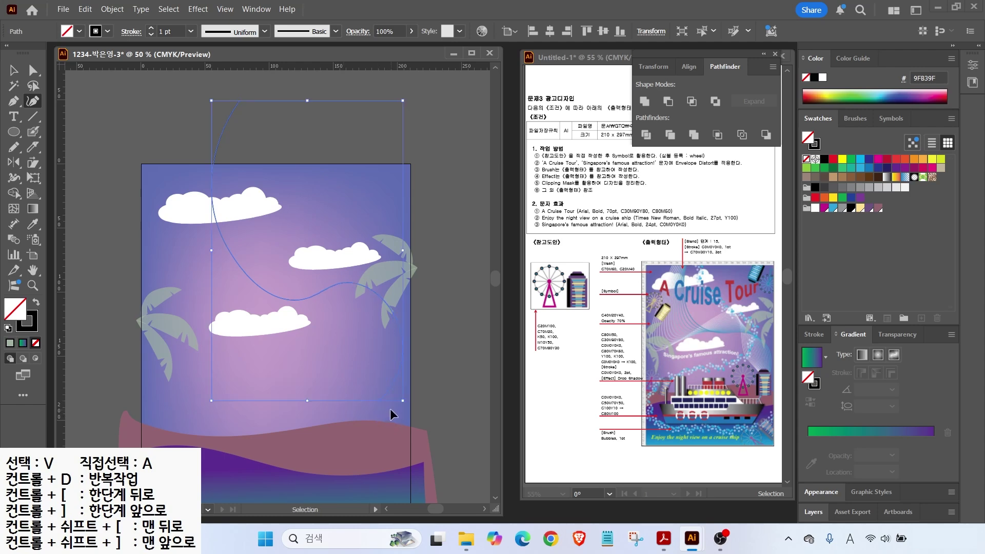
pyautogui.keyDown('ctrl'); pyautogui.click(389, 409); pyautogui.keyUp('ctrl')
# Step: Select the new curve and set its stroke colour to C70 M30 Y10 K0
pyautogui.click(10, 74)
pyautogui.moveTo(194, 135); pyautogui.dragTo(194, 134)
pyautogui.moveTo(706, 239); pyautogui.dragTo(732, 213)
pyautogui.moveTo(729, 254)
pyautogui.mouseDown()
pyautogui.moveTo(680, 257)
pyautogui.moveTo(715, 275)
pyautogui.mouseUp()
pyautogui.press('Escape')
pyautogui.doubleClick(27, 320)
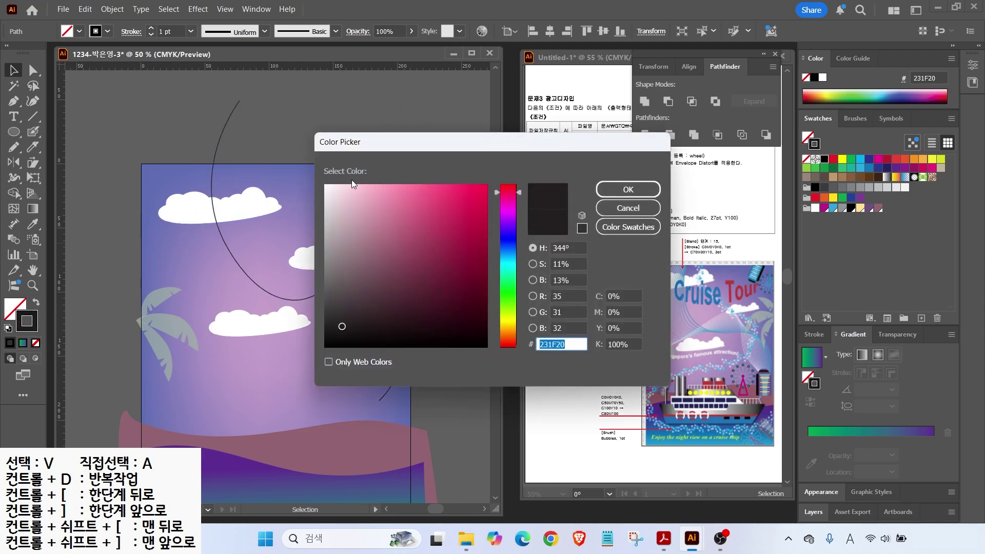
pyautogui.write('70')
pyautogui.press('Tab')
pyautogui.write('30')
pyautogui.press('Tab')
pyautogui.write('10')
pyautogui.press('Tab')
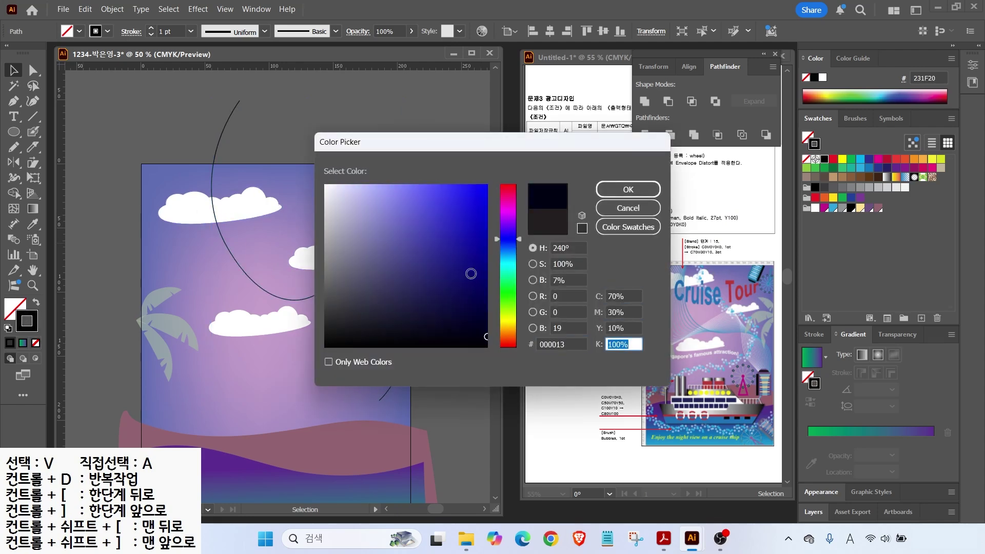
pyautogui.write('0')
pyautogui.press('Return')
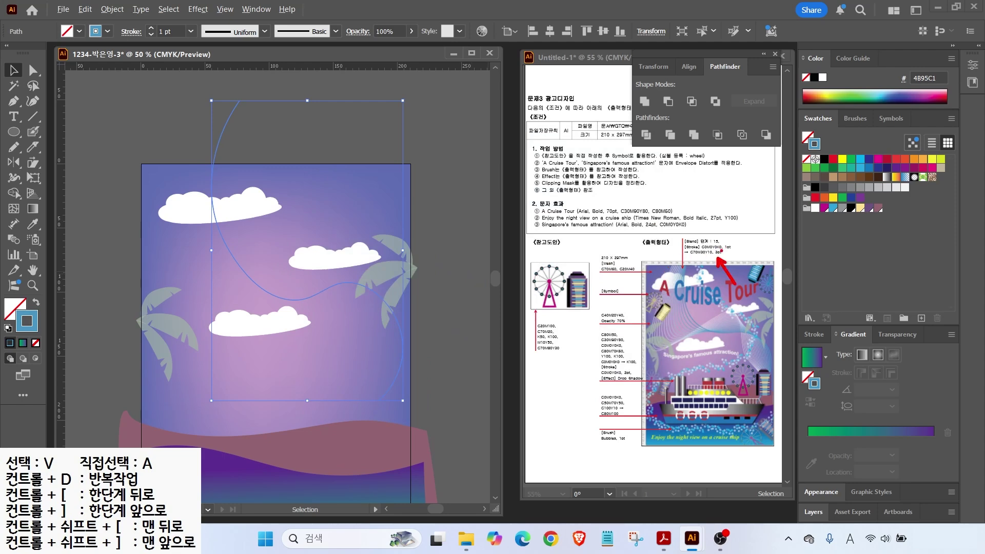
# Step: Set the blue curve's stroke weight to 3 pt
pyautogui.moveTo(728, 241); pyautogui.dragTo(744, 224)
pyautogui.click(814, 334)
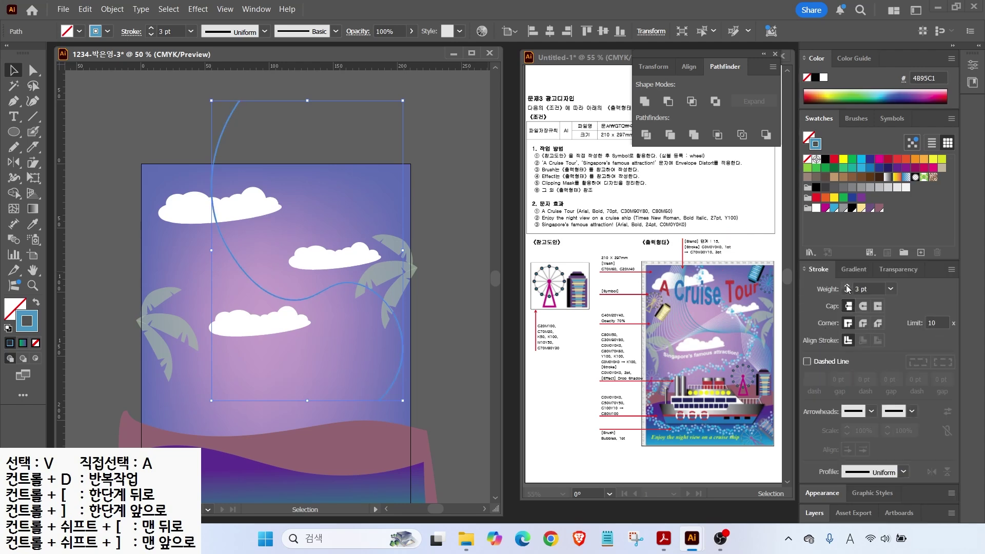
pyautogui.click(127, 133)
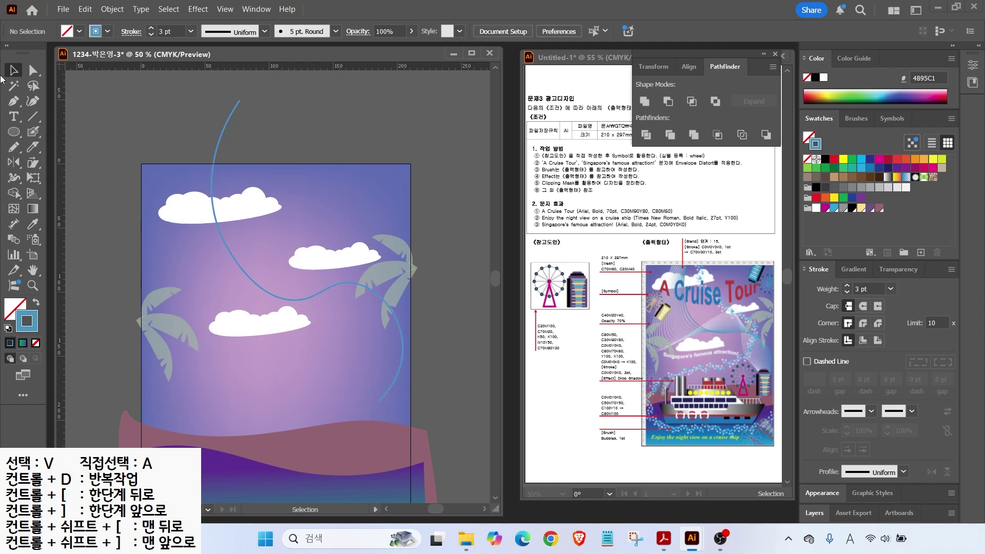
pyautogui.click(28, 103)
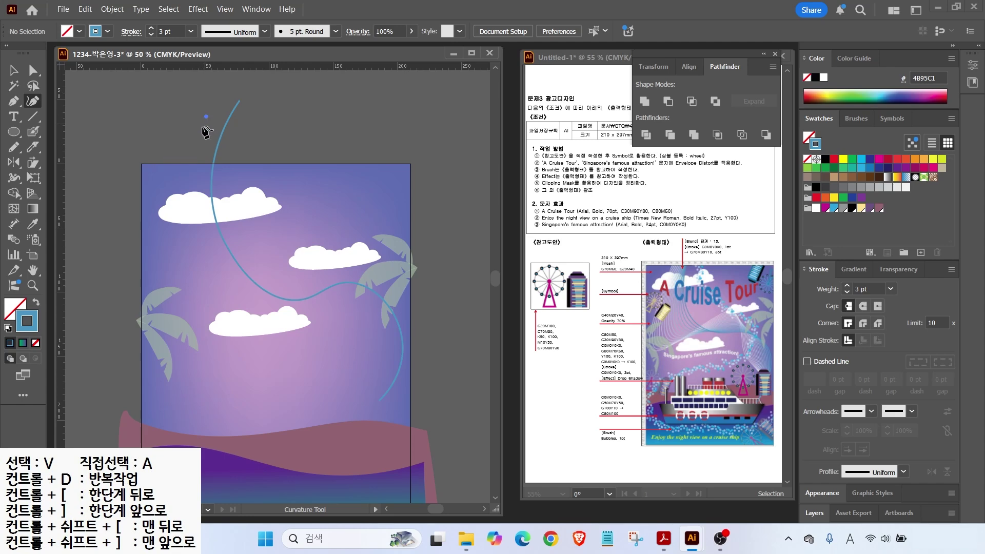
# Step: Draw a second curve from above the poster down past the clouds to the lower right, adjusting one anchor
pyautogui.click(207, 116)
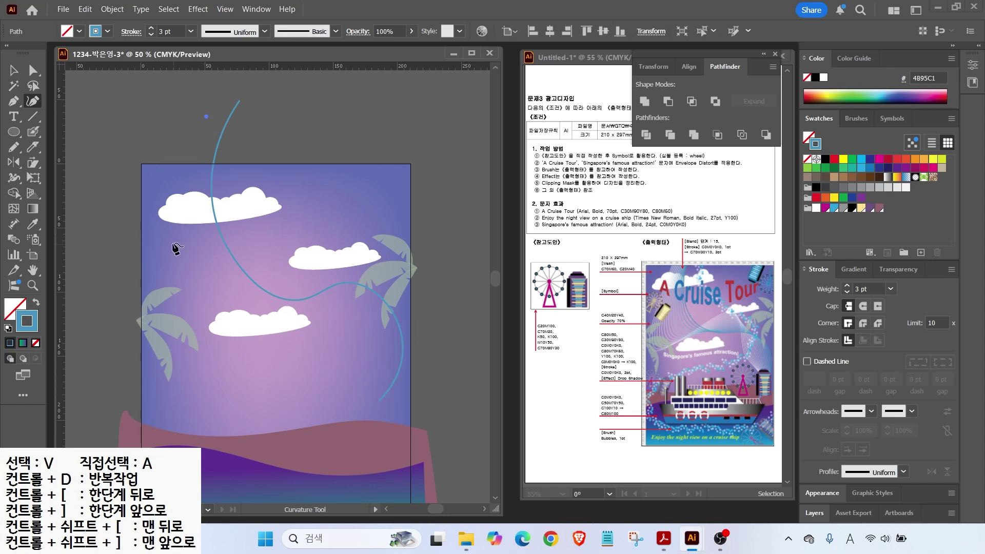
pyautogui.click(169, 241)
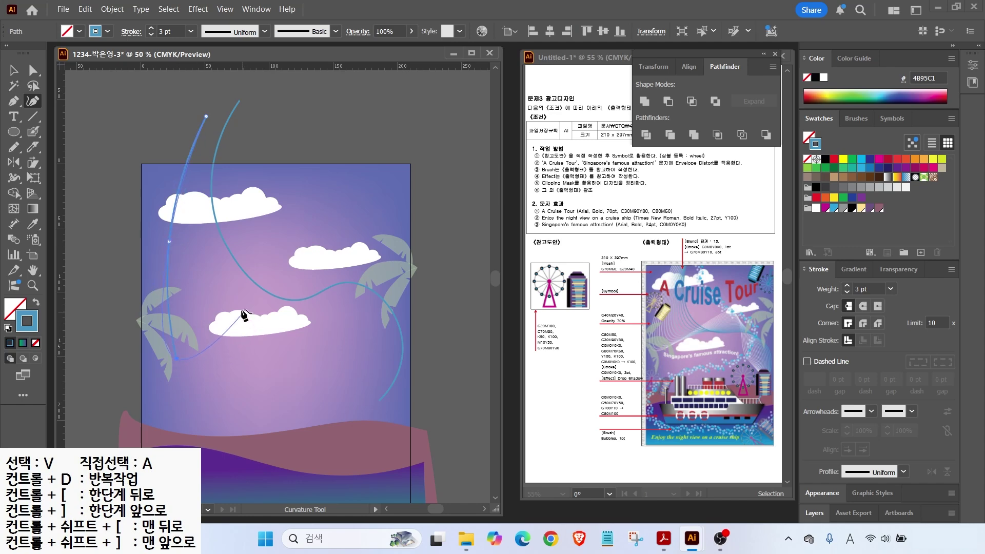
pyautogui.click(251, 296)
pyautogui.click(306, 261)
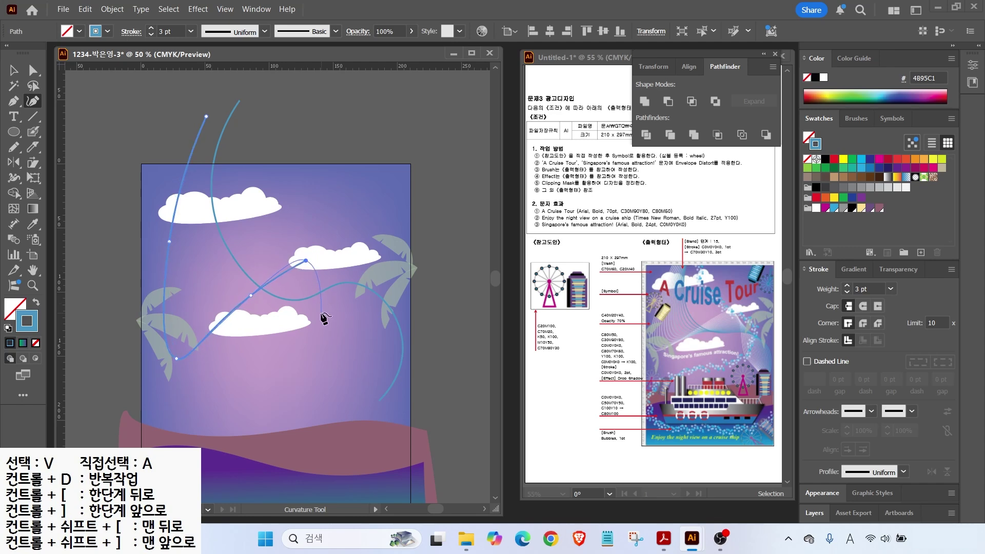
pyautogui.click(315, 315)
pyautogui.click(343, 356)
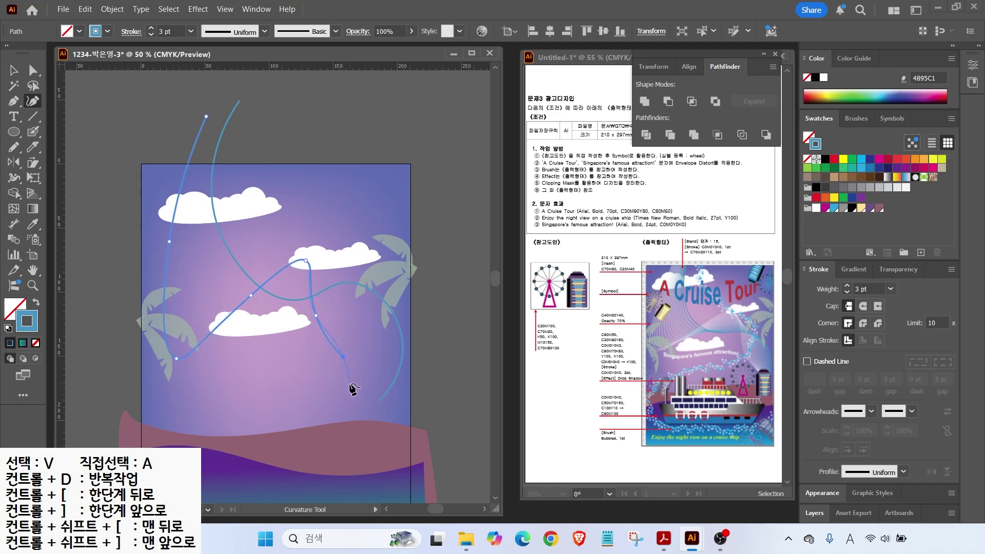
pyautogui.click(365, 403)
pyautogui.press('a')
pyautogui.click(318, 323)
pyautogui.moveTo(342, 354); pyautogui.dragTo(348, 353)
# Step: Recolour the second curve's stroke pale pink and deselect it
pyautogui.doubleClick(28, 324)
pyautogui.doubleClick(623, 296)
pyautogui.write('0')
pyautogui.press('Tab')
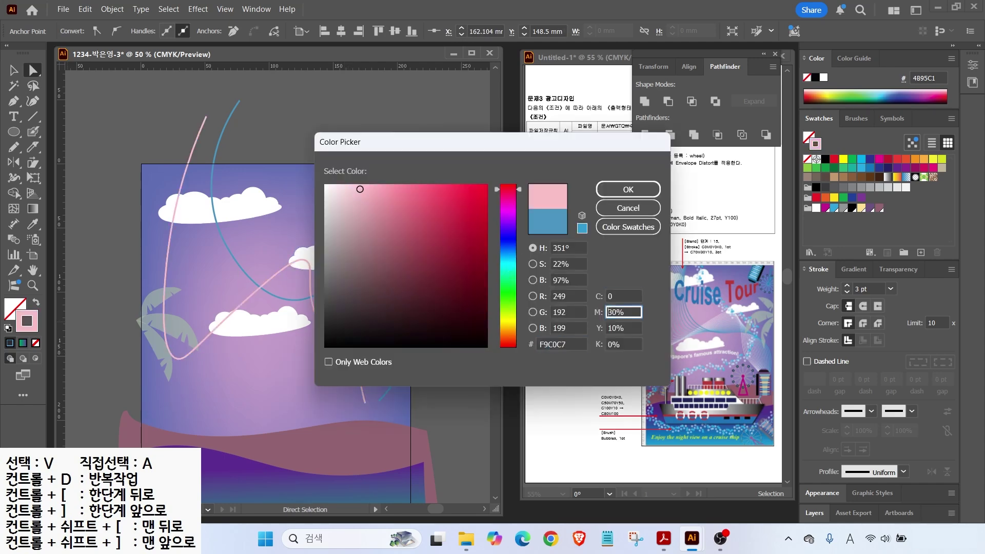
pyautogui.write('0')
pyautogui.press('Tab')
pyautogui.write('0')
pyautogui.press('Return')
pyautogui.press('v')
pyautogui.hotkey('ctrl', 'shift', 'a')
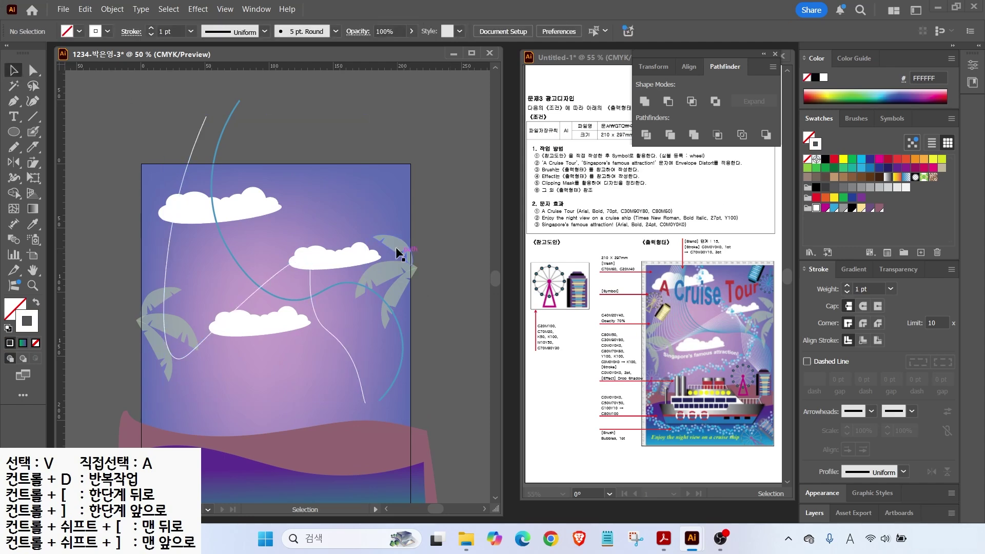
# Step: Nudge the curve's lower anchor slightly down and right, then select both wave curves
pyautogui.press('a')
pyautogui.click(342, 334)
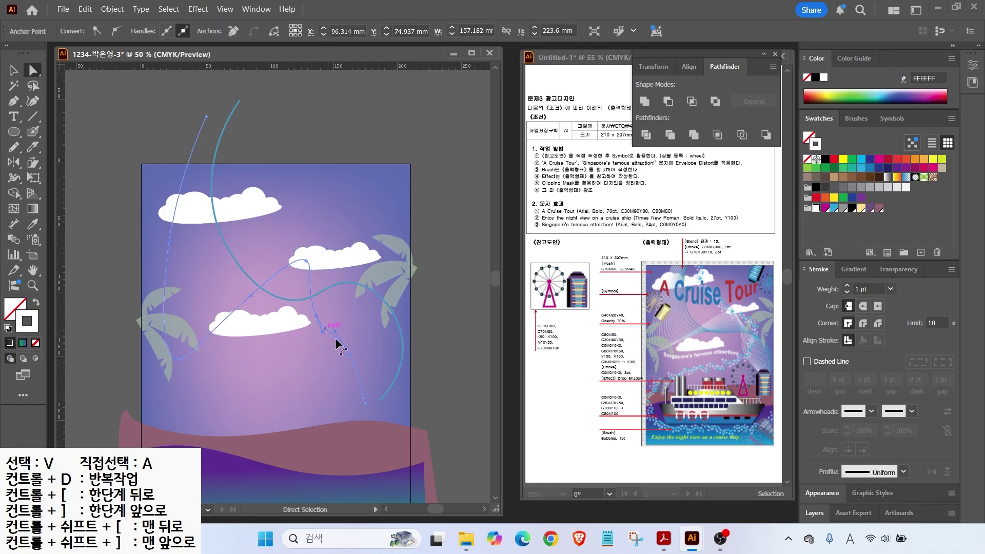
pyautogui.click(324, 335)
pyautogui.moveTo(349, 354); pyautogui.dragTo(356, 358)
pyautogui.click(14, 71)
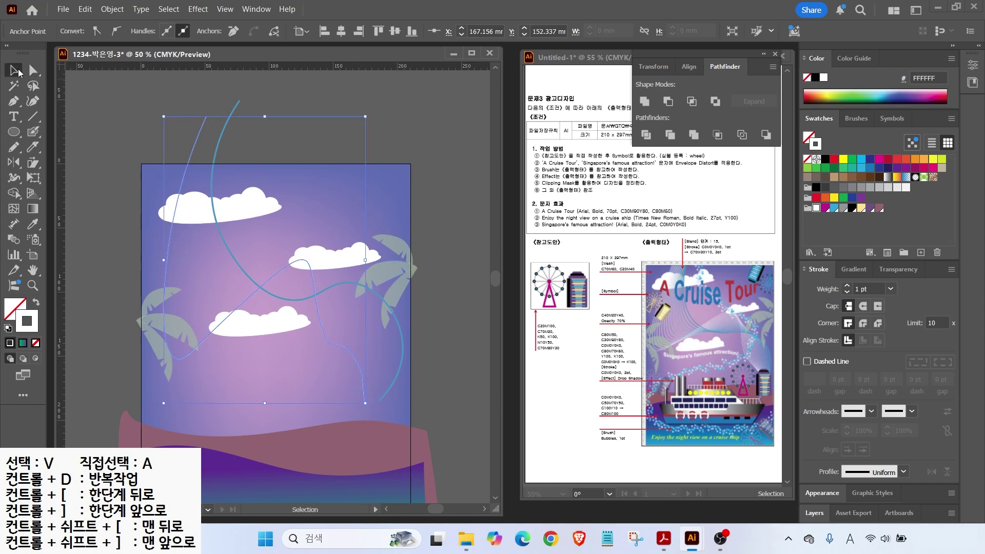
pyautogui.click(177, 88)
pyautogui.moveTo(236, 127); pyautogui.dragTo(237, 128)
# Step: Blend the two wave curves with Object > Blend > Make
pyautogui.click(112, 9)
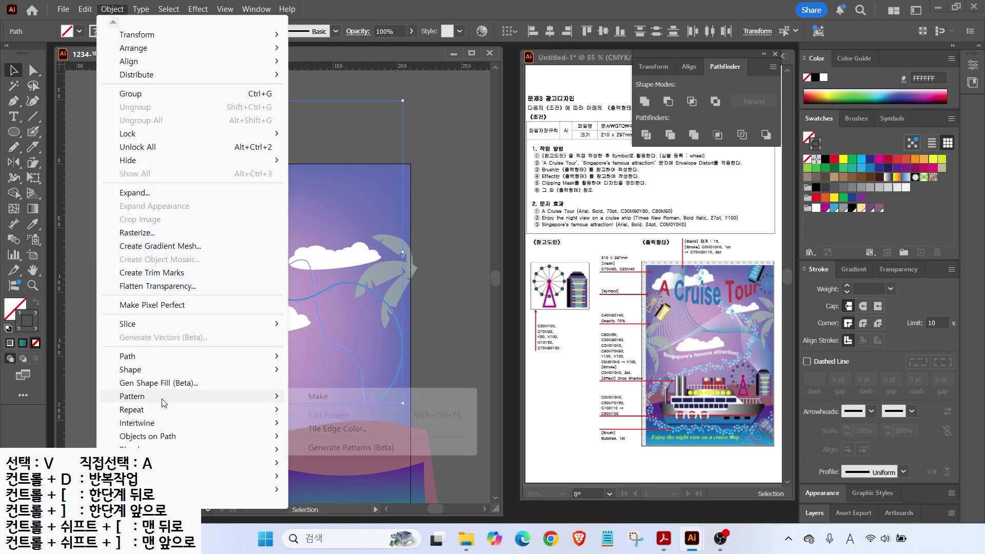
pyautogui.moveTo(154, 449)
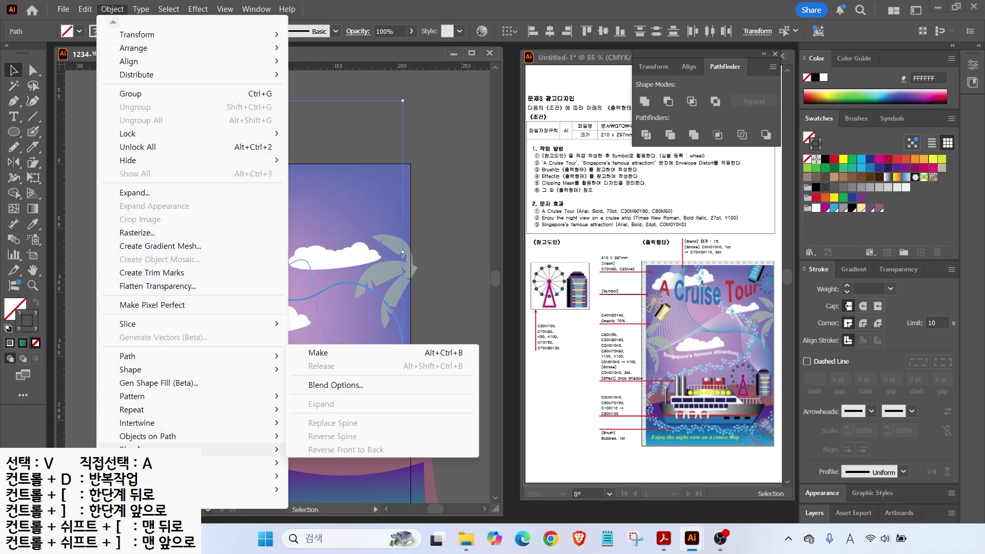
pyautogui.click(327, 354)
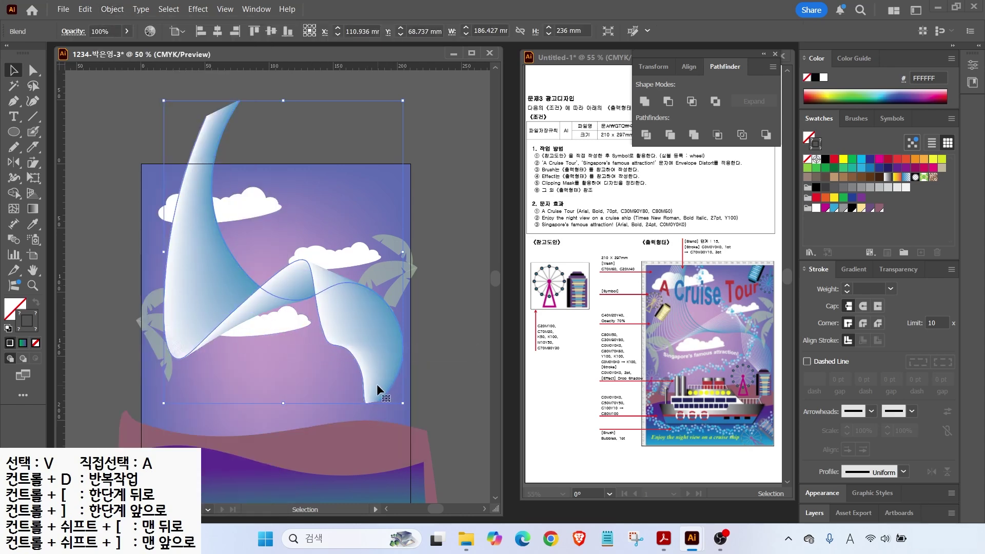
# Step: Set the blend spacing to Specified Steps with 15 steps, then deselect
pyautogui.click(13, 239)
pyautogui.doubleClick(14, 240)
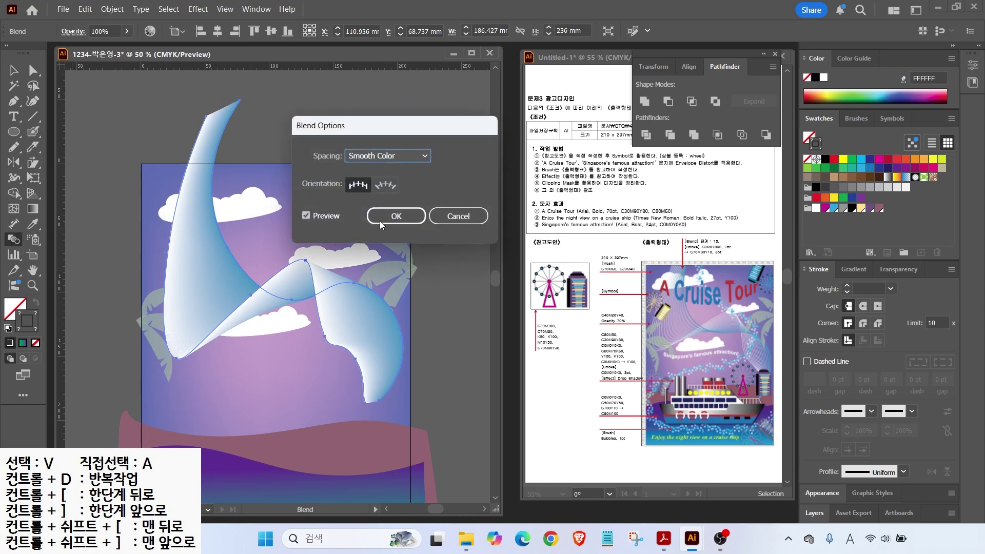
pyautogui.click(378, 155)
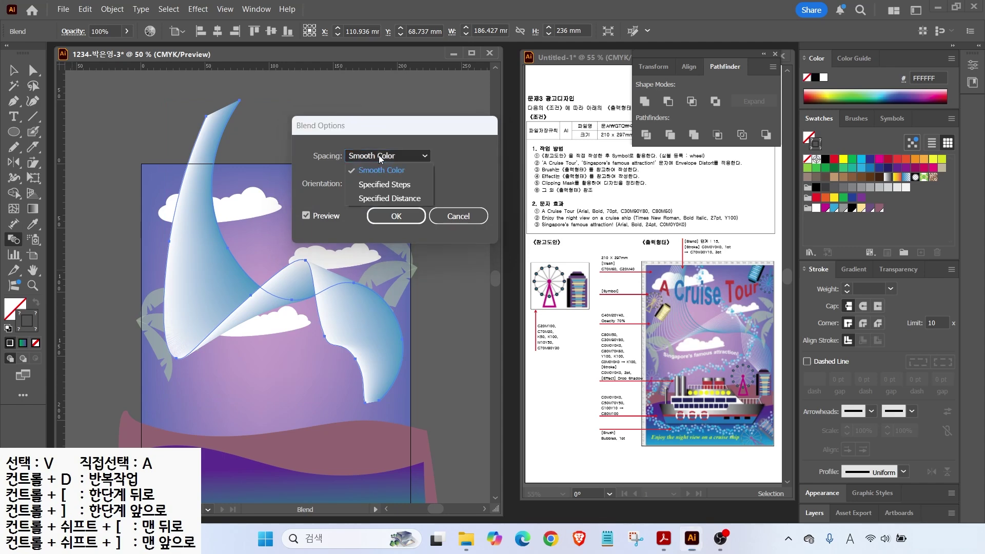
pyautogui.click(385, 185)
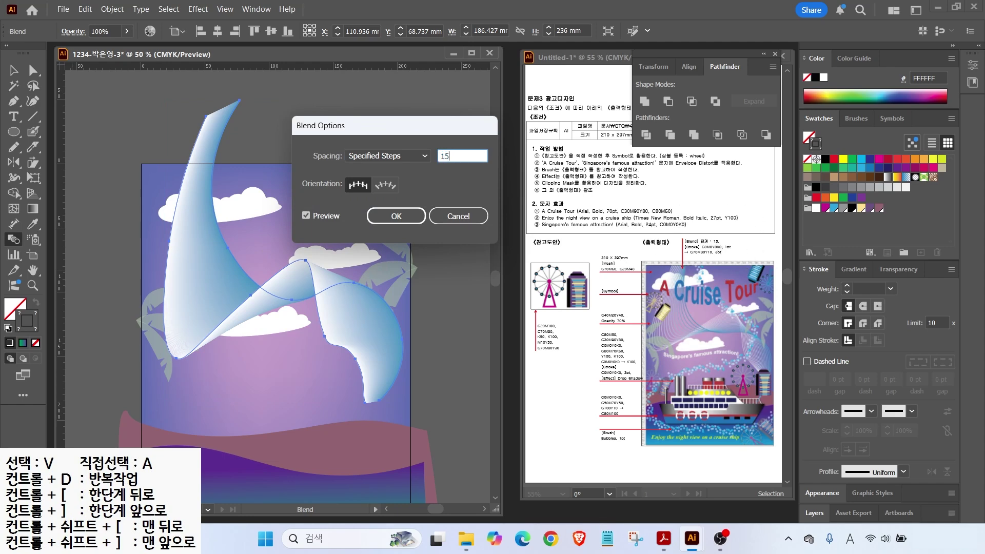
pyautogui.click(305, 216)
pyautogui.click(306, 216)
pyautogui.click(306, 215)
pyautogui.click(306, 216)
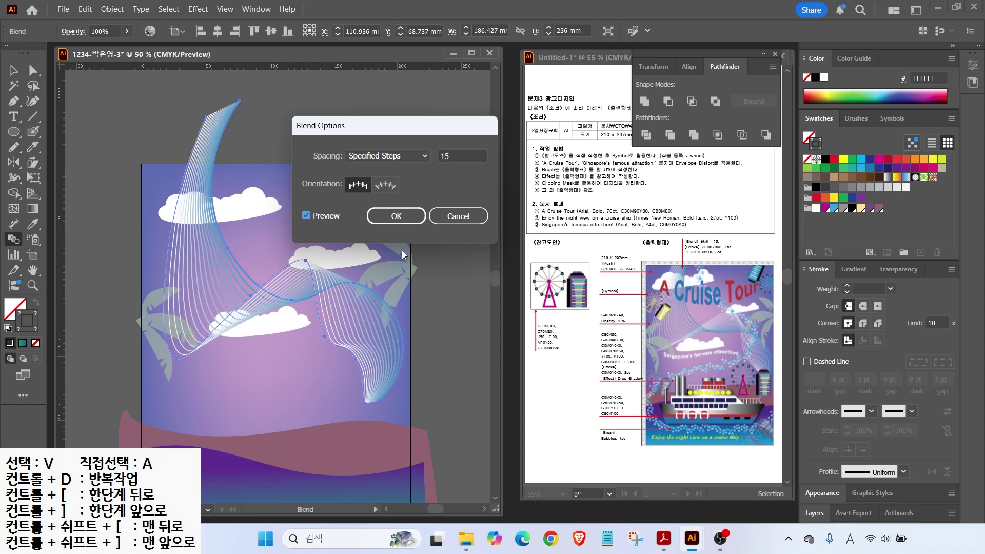
pyautogui.click(396, 216)
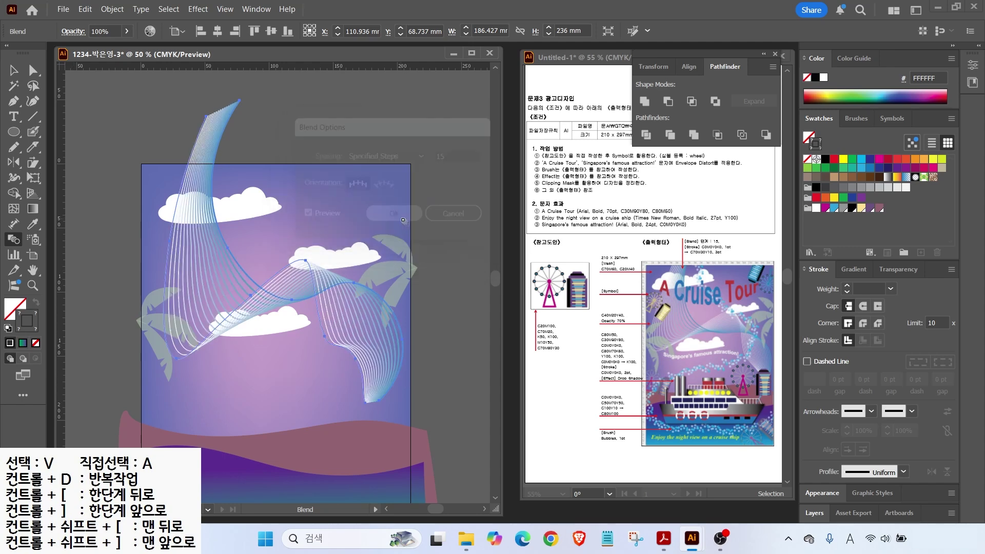
pyautogui.press('v')
pyautogui.click(129, 188)
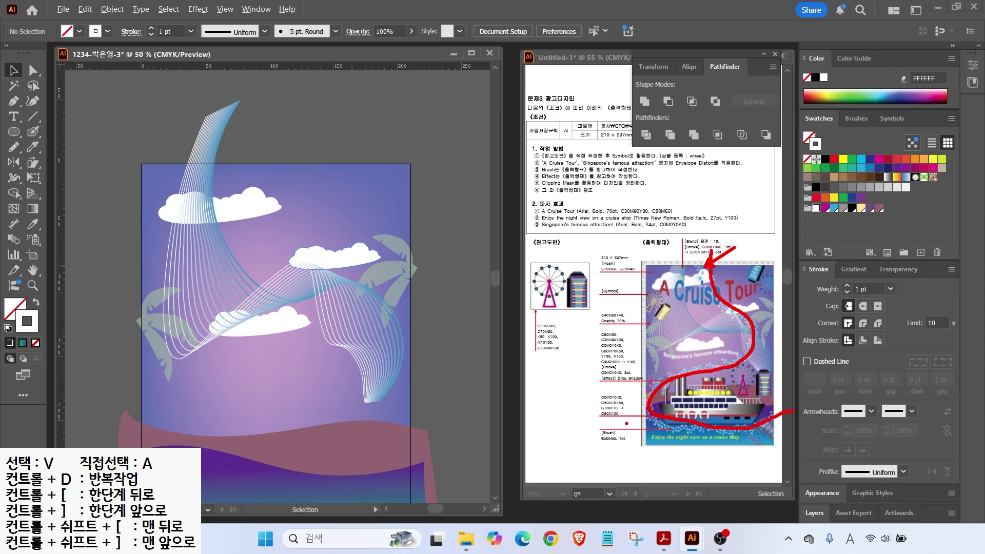
# Step: Paint a white Paintbrush stroke from the artboard top winding down past the waves, then select it
pyautogui.moveTo(643, 445)
pyautogui.mouseDown()
pyautogui.moveTo(599, 450)
pyautogui.moveTo(606, 417)
pyautogui.moveTo(696, 496)
pyautogui.mouseUp()
pyautogui.press('Escape')
pyautogui.scroll(-3, 395, 249)
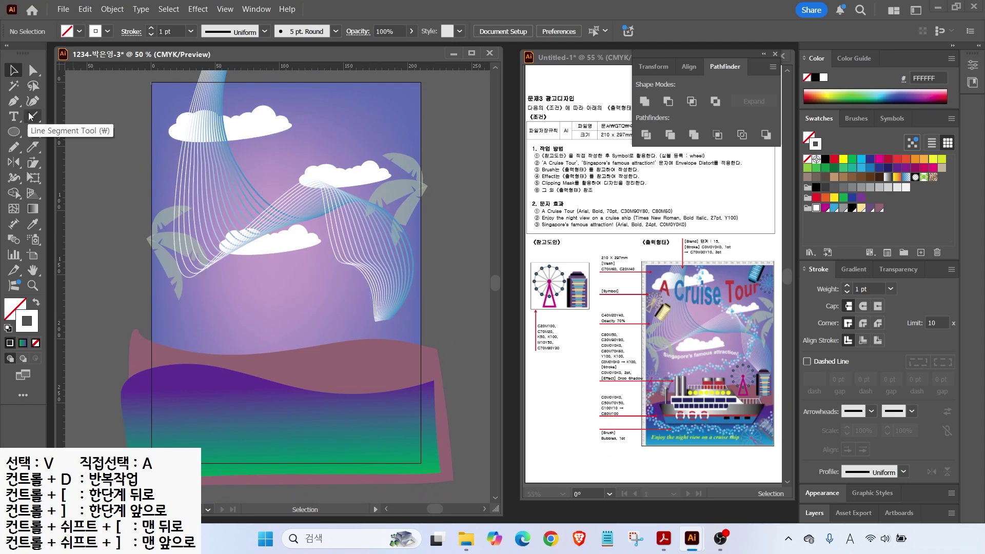
pyautogui.click(33, 132)
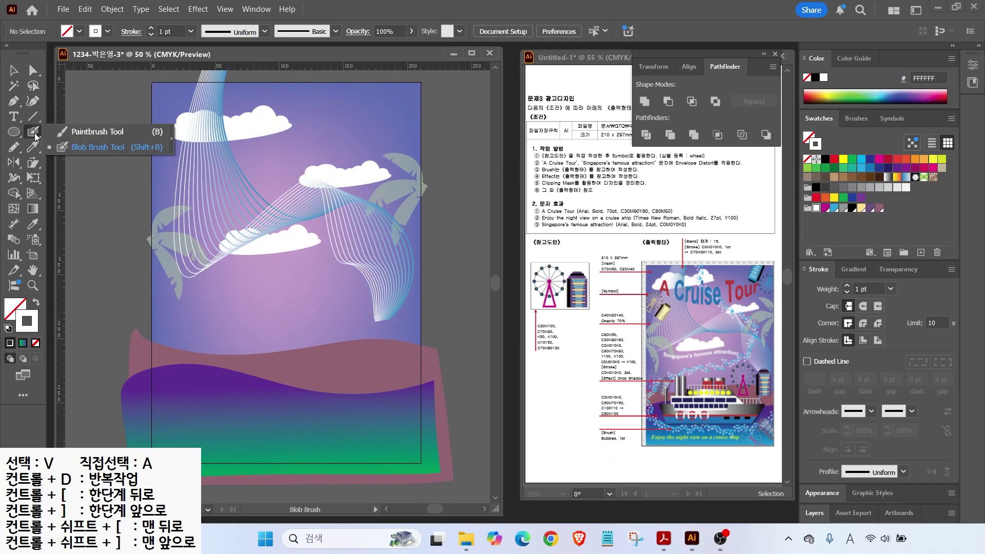
pyautogui.click(102, 133)
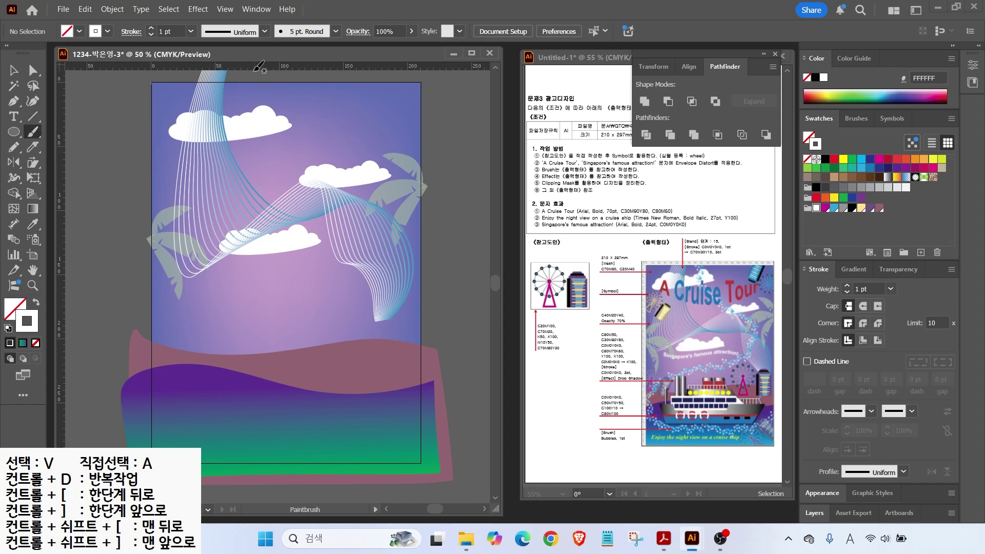
pyautogui.moveTo(249, 77); pyautogui.dragTo(252, 115)
pyautogui.moveTo(297, 173)
pyautogui.mouseDown()
pyautogui.moveTo(352, 188)
pyautogui.moveTo(379, 211)
pyautogui.moveTo(386, 276)
pyautogui.moveTo(337, 303)
pyautogui.moveTo(274, 303)
pyautogui.moveTo(179, 333)
pyautogui.moveTo(160, 348)
pyautogui.moveTo(150, 403)
pyautogui.moveTo(241, 449)
pyautogui.moveTo(319, 451)
pyautogui.moveTo(417, 425)
pyautogui.moveTo(429, 407)
pyautogui.mouseUp()
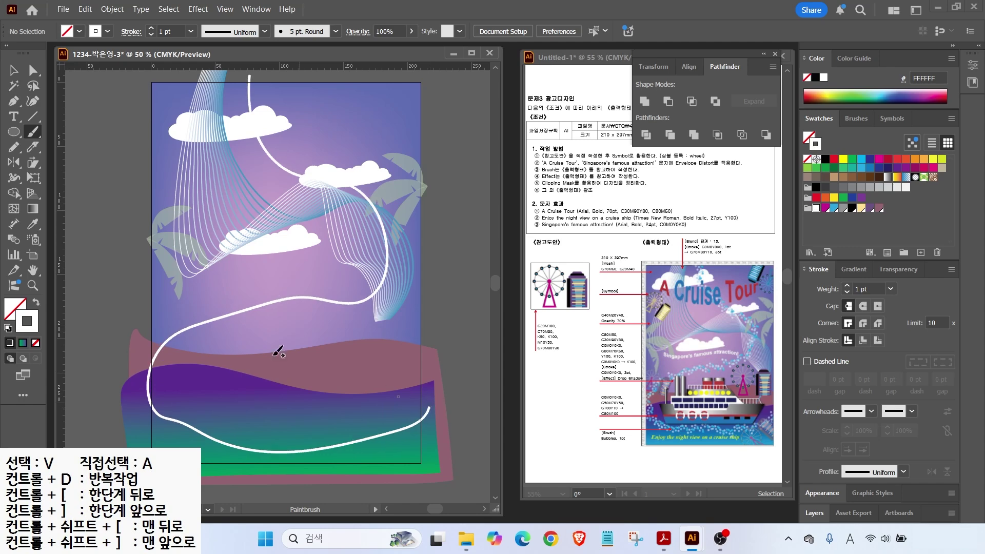
pyautogui.click(14, 71)
pyautogui.click(248, 96)
pyautogui.click(249, 95)
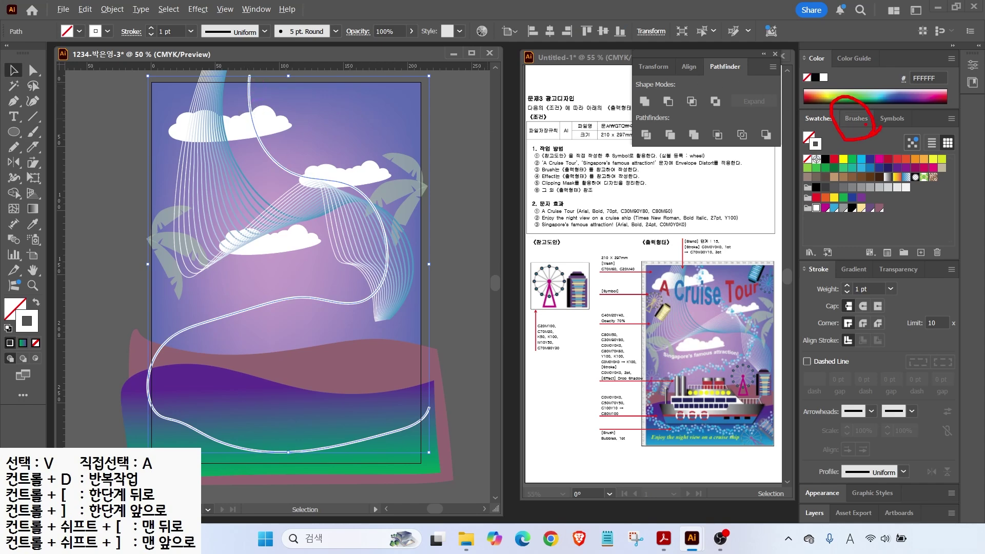
# Step: Open the Arrows_Special brush library, enlarge its panel, and browse forward to Borders_Dashed
pyautogui.click(857, 119)
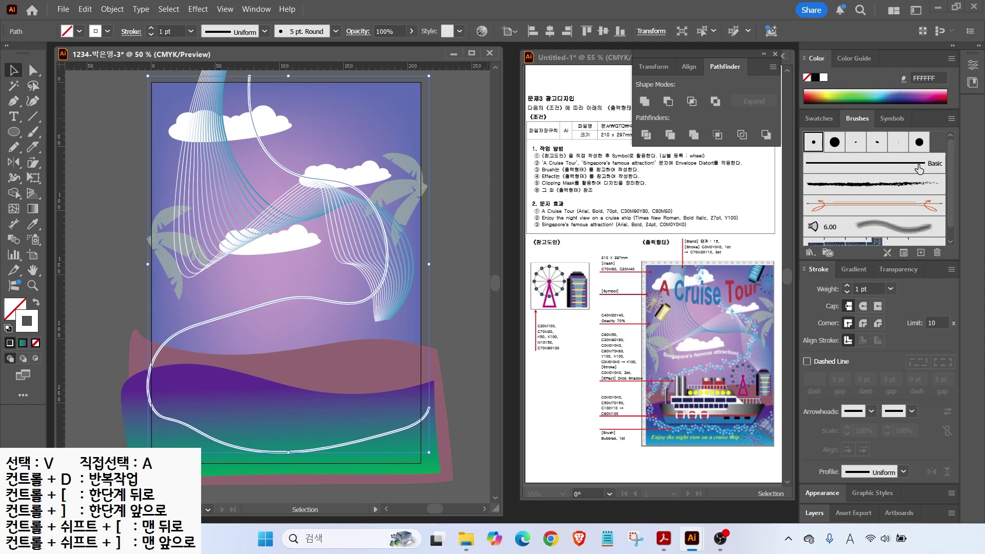
pyautogui.scroll(-2, 946, 176)
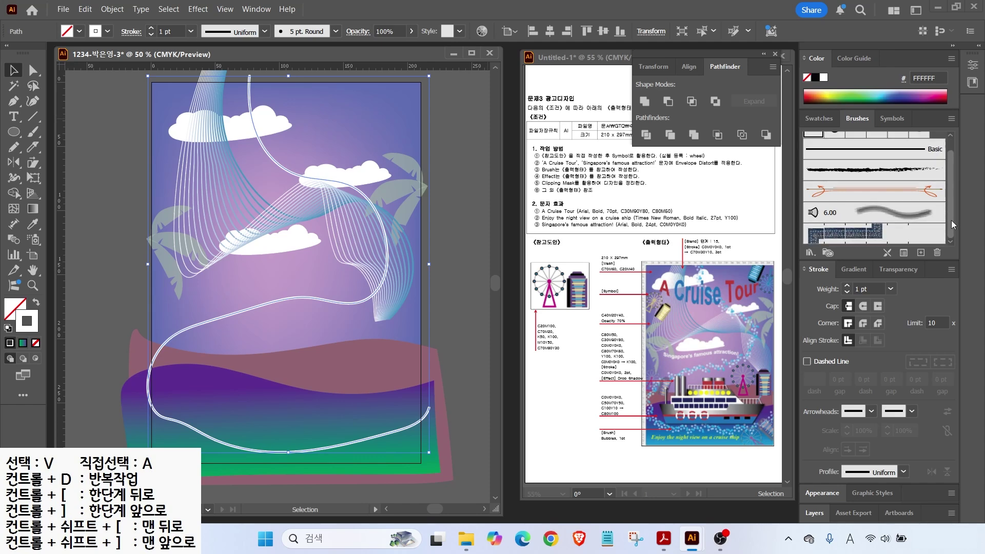
pyautogui.click(808, 253)
pyautogui.moveTo(843, 292)
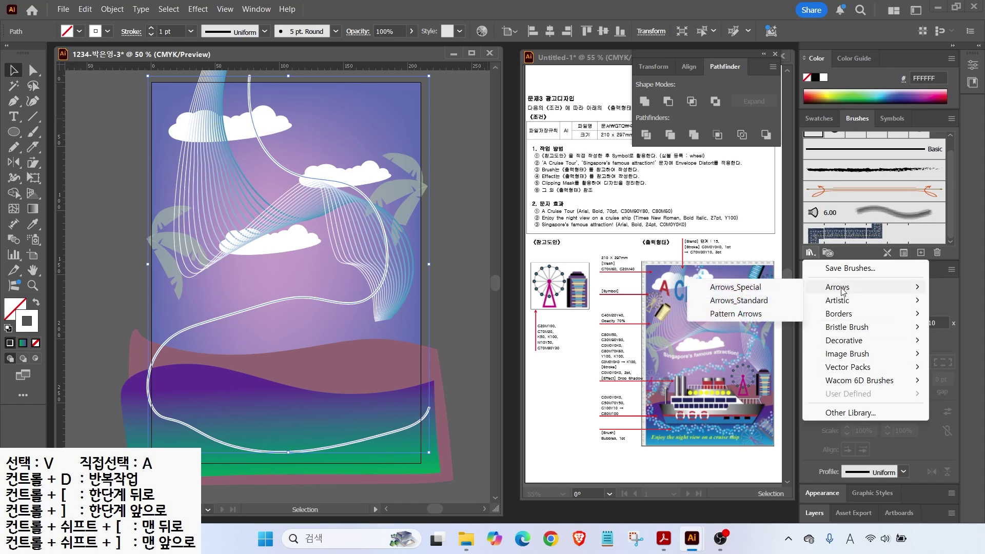
pyautogui.click(735, 287)
pyautogui.moveTo(548, 76)
pyautogui.mouseDown()
pyautogui.moveTo(519, 75)
pyautogui.moveTo(493, 98)
pyautogui.mouseUp()
pyautogui.moveTo(488, 226); pyautogui.dragTo(488, 422)
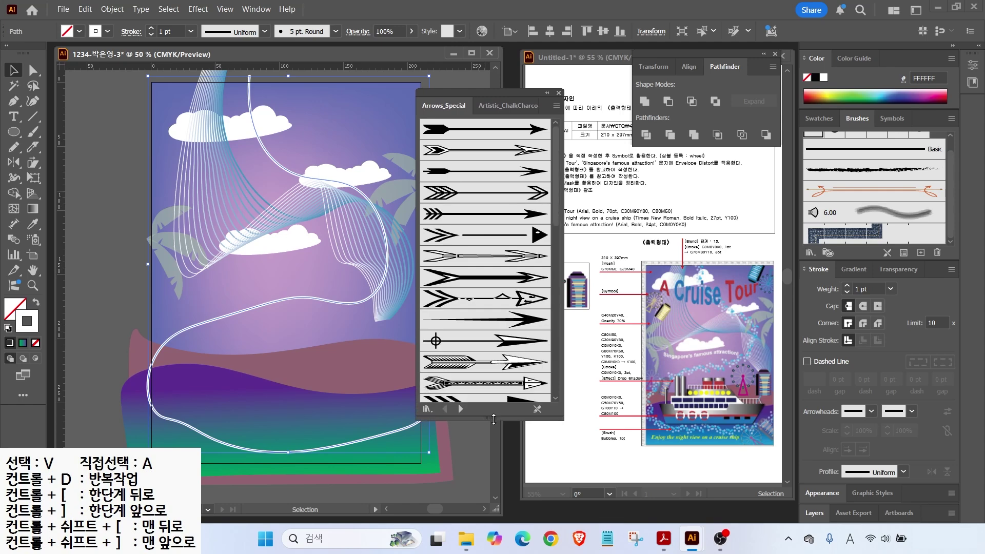
pyautogui.click(459, 409)
pyautogui.click(459, 409)
pyautogui.click(459, 409)
pyautogui.click(459, 410)
pyautogui.click(459, 409)
pyautogui.click(458, 409)
pyautogui.click(459, 409)
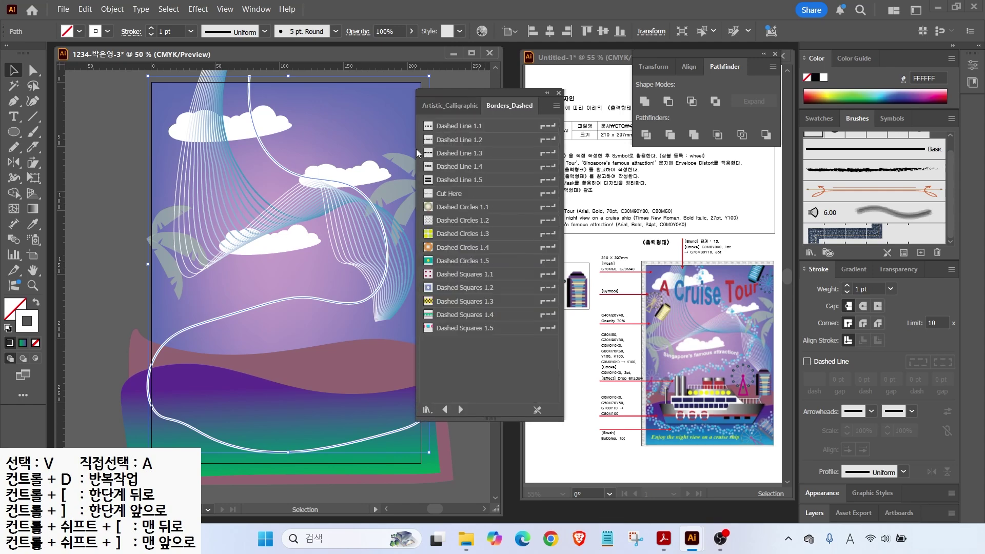
# Step: Switch the library to thumbnail view, reach Decorative_Scatter, and apply the Bubbles brush to the stroke
pyautogui.click(555, 105)
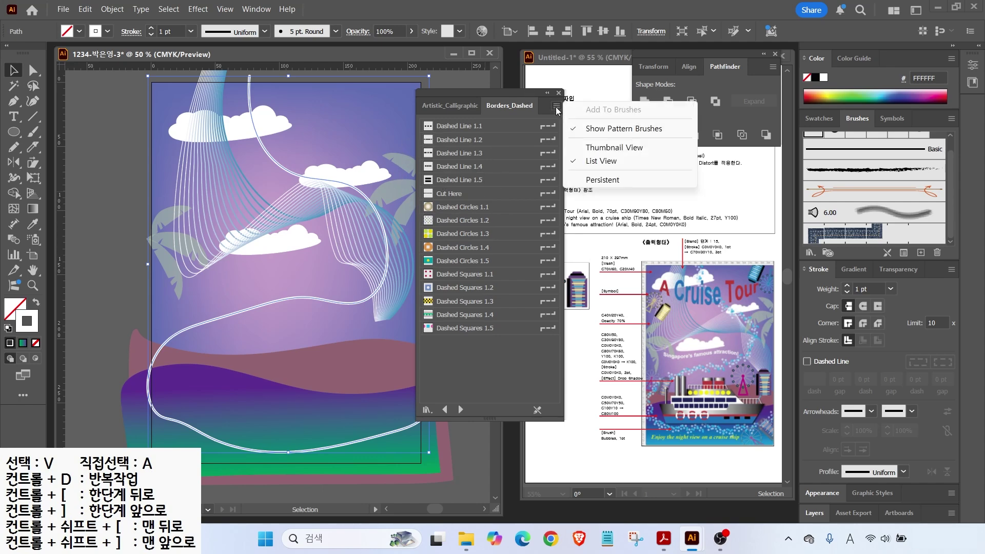
pyautogui.click(599, 149)
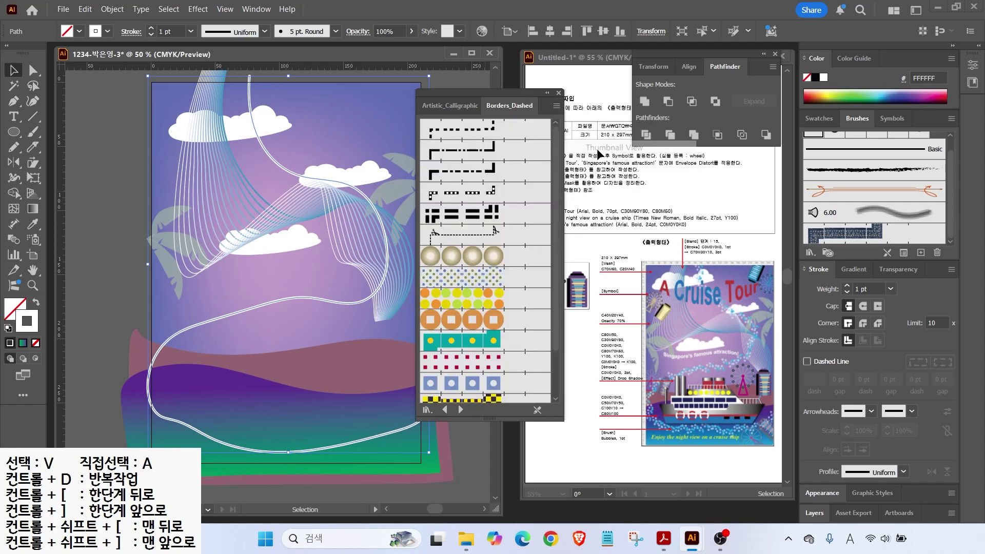
pyautogui.click(459, 410)
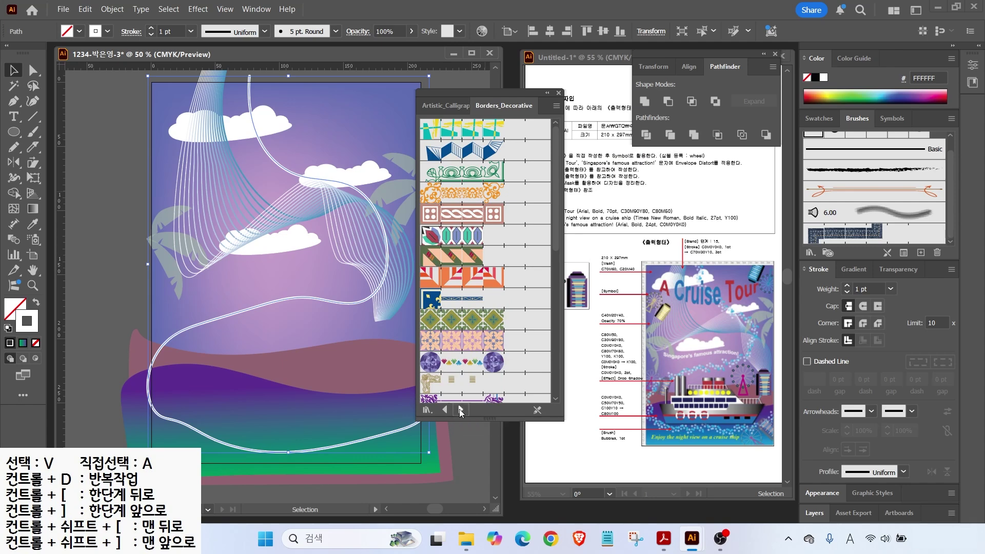
pyautogui.click(460, 409)
pyautogui.click(459, 410)
pyautogui.click(460, 410)
pyautogui.click(460, 409)
pyautogui.click(459, 409)
pyautogui.click(459, 409)
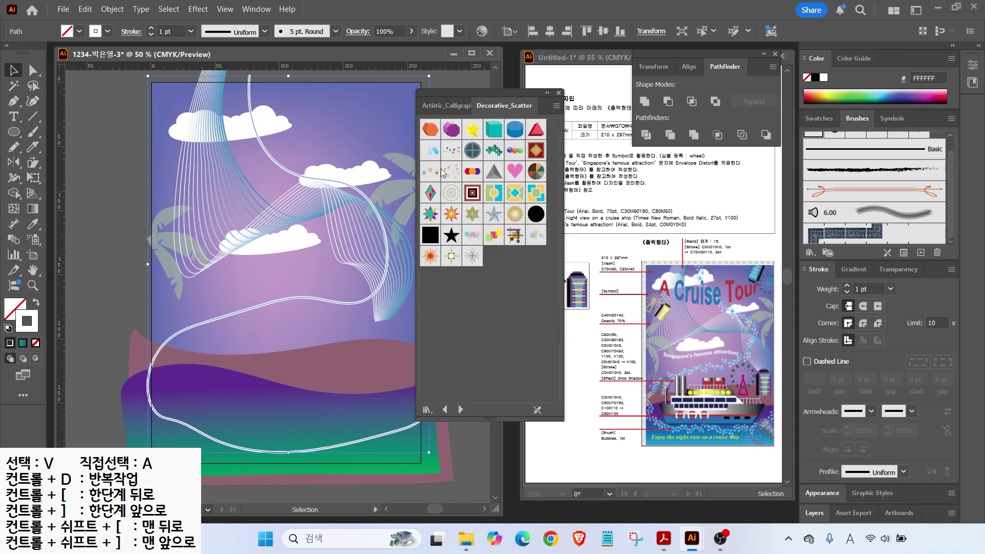
pyautogui.click(432, 151)
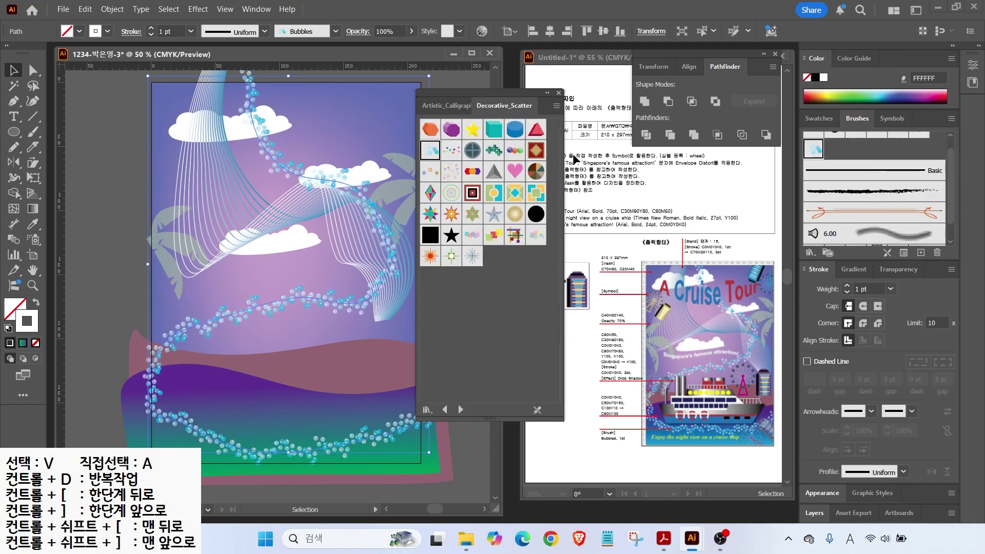
# Step: Close the library and stretch the Bubbles path up to the artboard's top edge
pyautogui.click(559, 94)
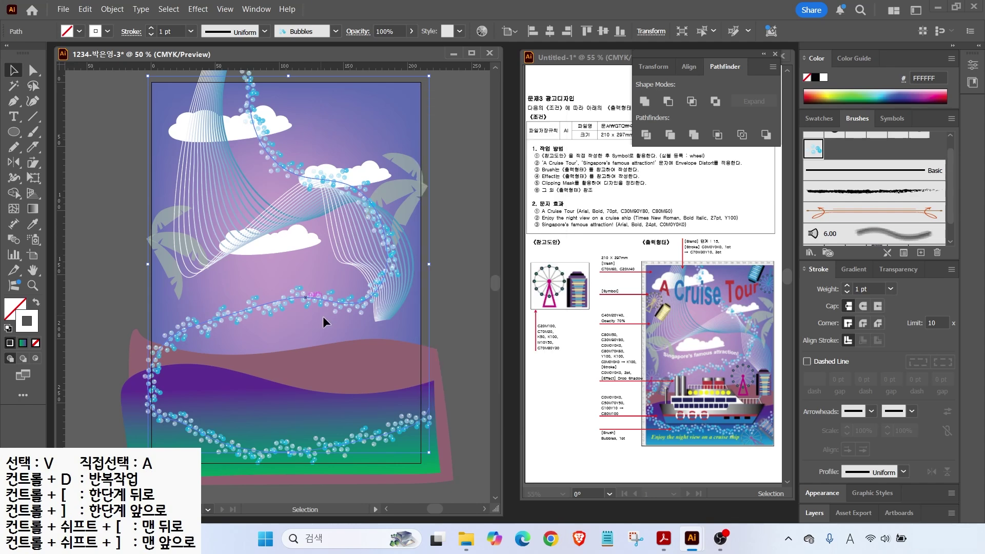
pyautogui.moveTo(288, 76); pyautogui.dragTo(288, 83)
pyautogui.hotkey('ctrl', 'shift', 'a')
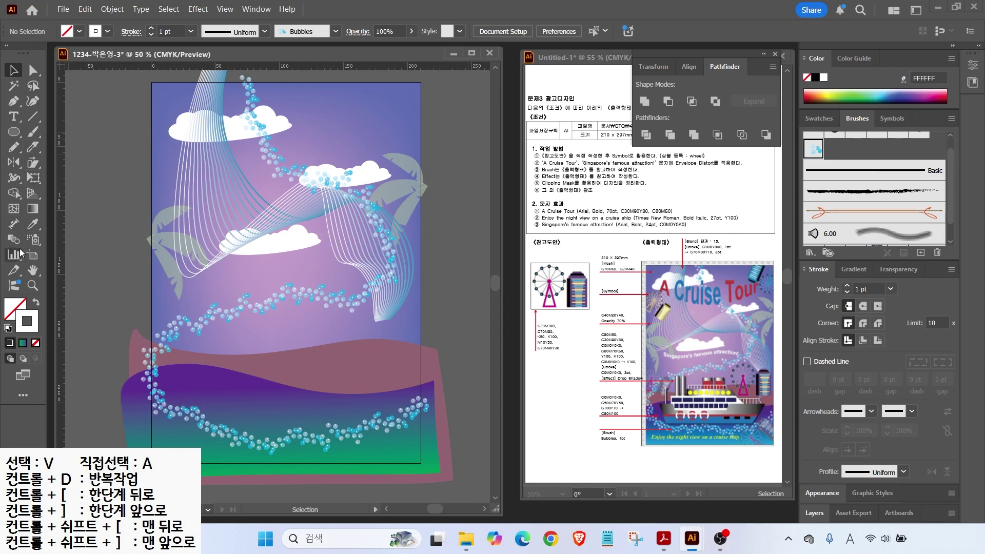
# Step: Choose the Symbol Sprayer and pick the wheel-and-tower symbol from the Symbols panel
pyautogui.click(33, 241)
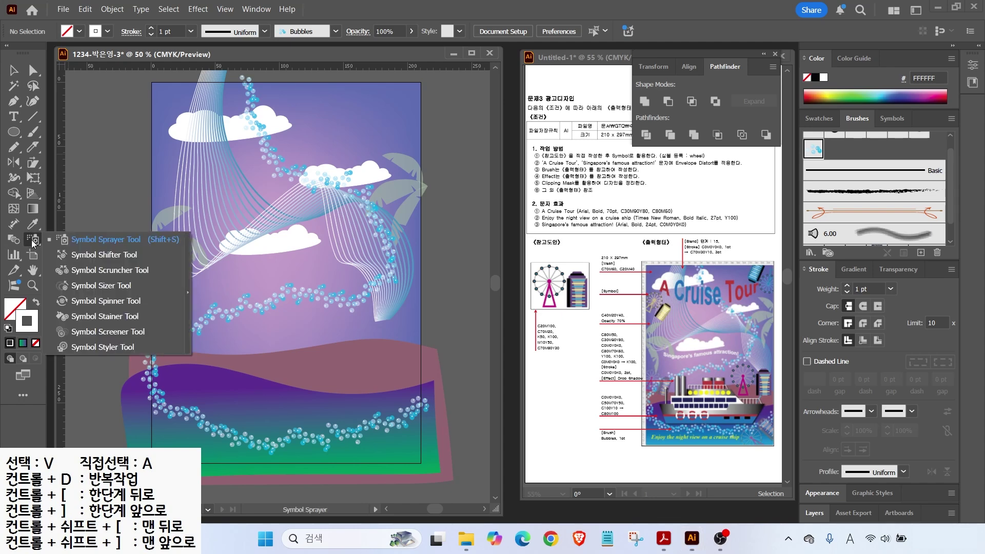
pyautogui.click(890, 119)
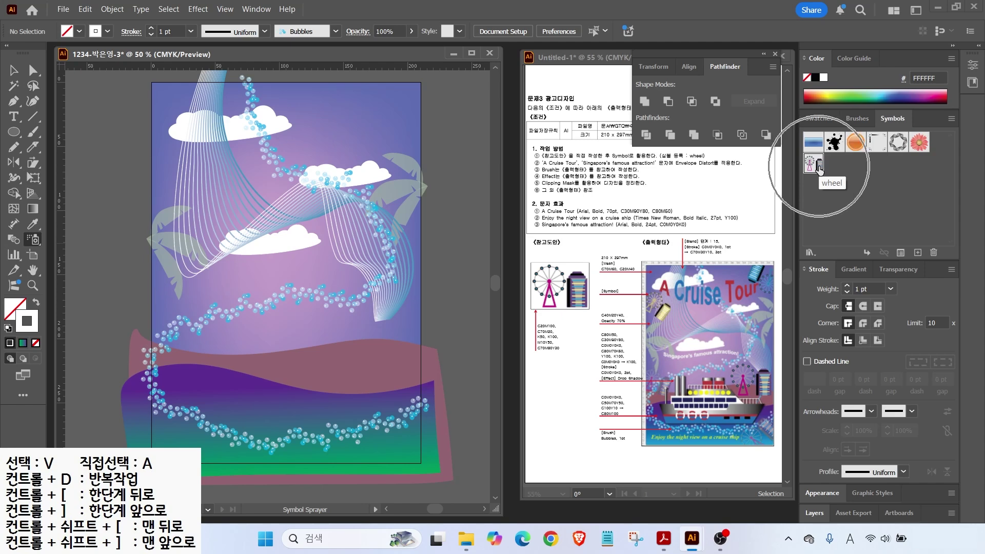
pyautogui.click(815, 165)
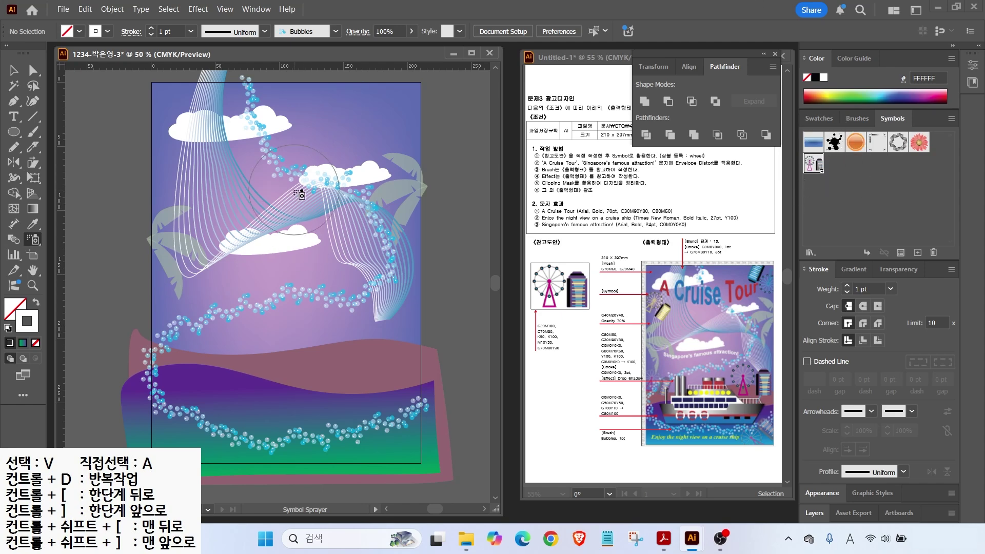
# Step: Spray wheels at both top corners, lower left, bottom right and right middle, undoing overlapping extras
pyautogui.click(382, 120)
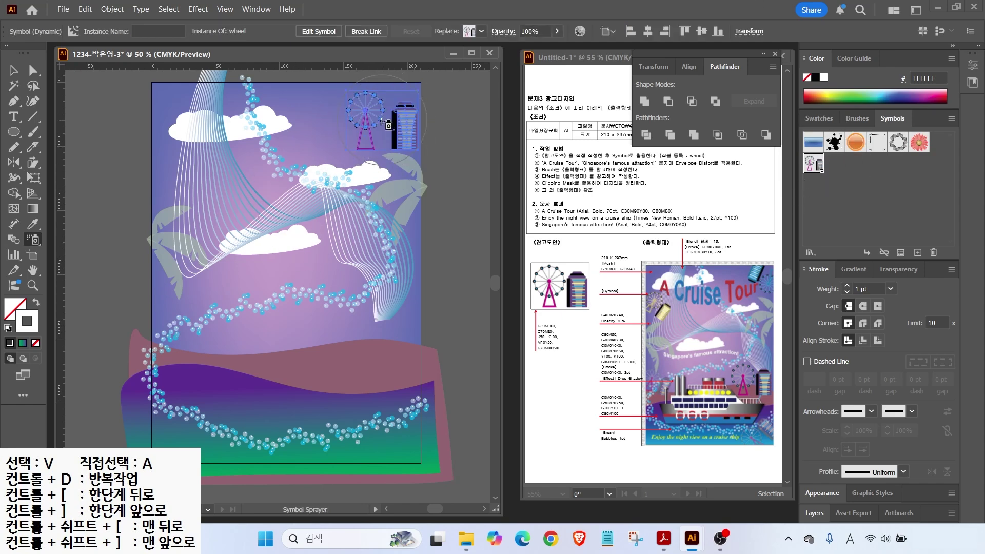
pyautogui.click(189, 171)
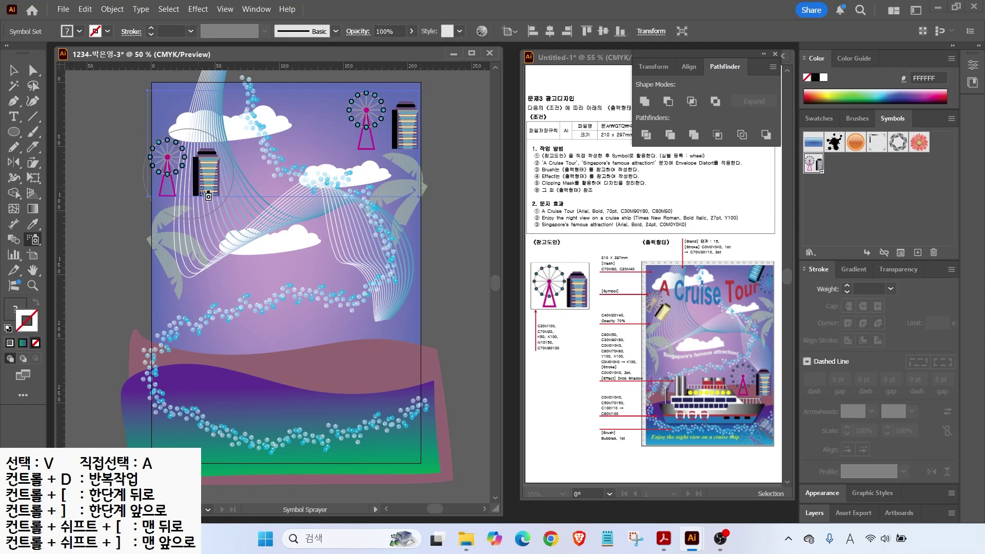
pyautogui.click(191, 337)
pyautogui.click(403, 449)
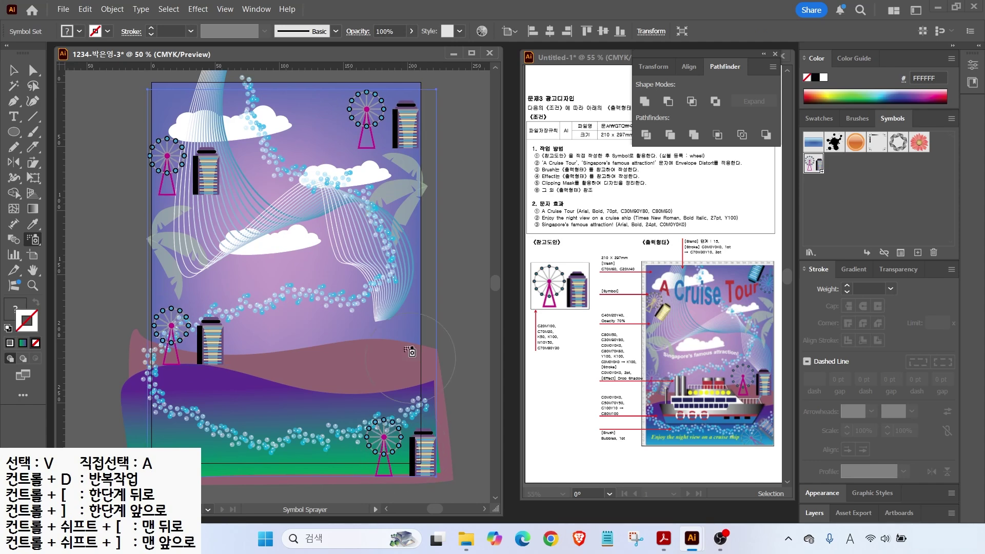
pyautogui.click(378, 318)
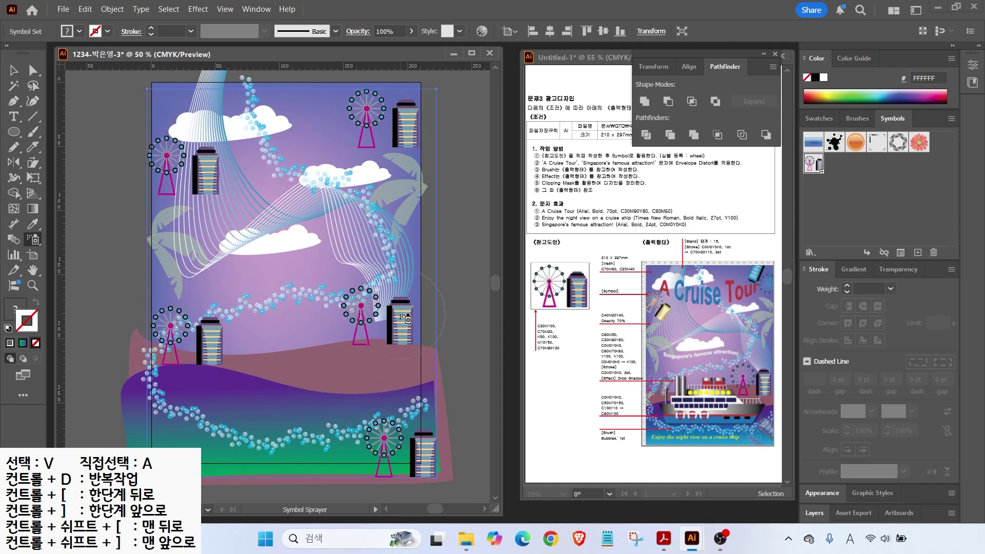
pyautogui.click(385, 309)
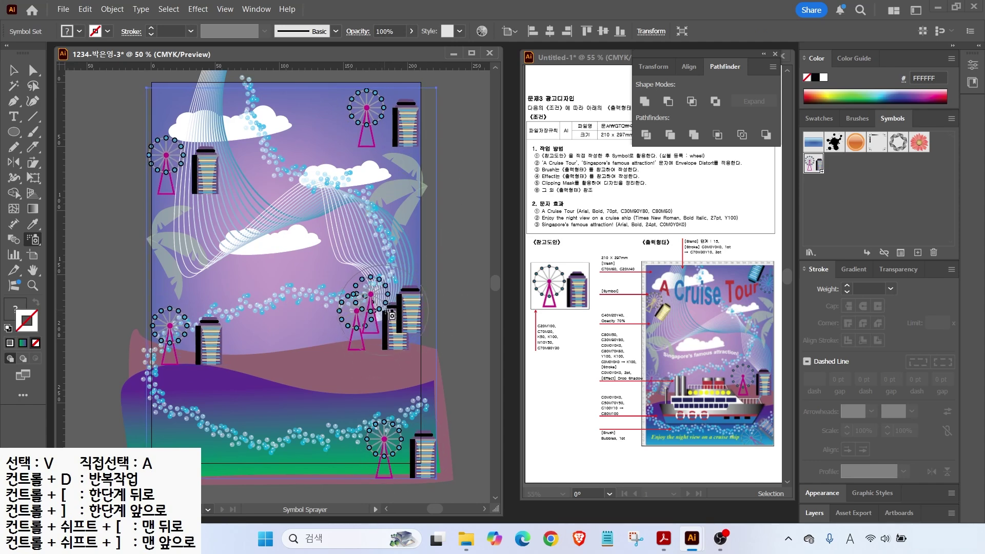
pyautogui.click(386, 310)
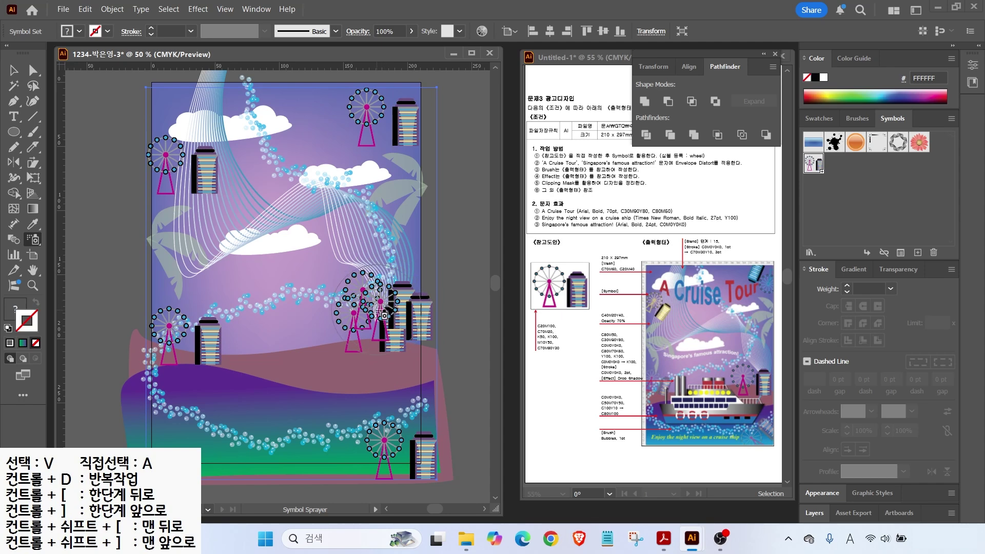
pyautogui.hotkey('ctrl', 'z')
pyautogui.hotkey('ctrl', 'z')
pyautogui.hotkey('ctrl', 'z')
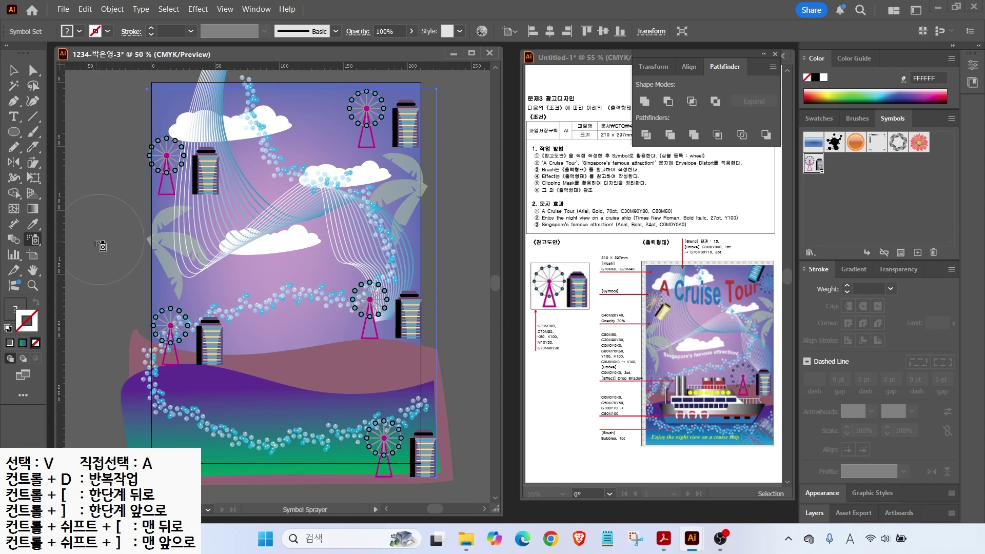
pyautogui.click(34, 243)
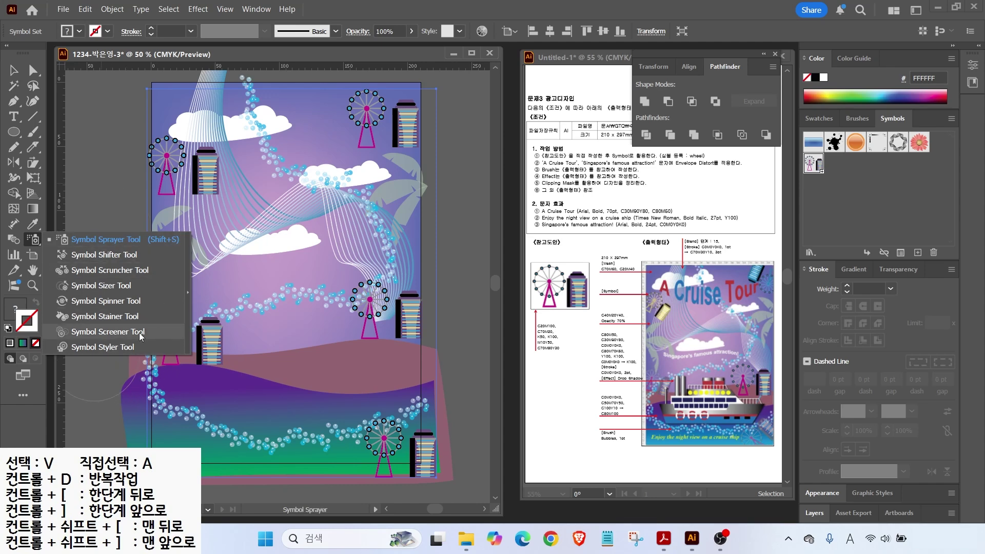
# Step: Tear off the Symbolism tools and shift each wheel-and-tower group slightly with Symbol Shifter
pyautogui.click(189, 293)
pyautogui.moveTo(94, 251)
pyautogui.mouseDown()
pyautogui.moveTo(134, 144)
pyautogui.moveTo(133, 88)
pyautogui.mouseUp()
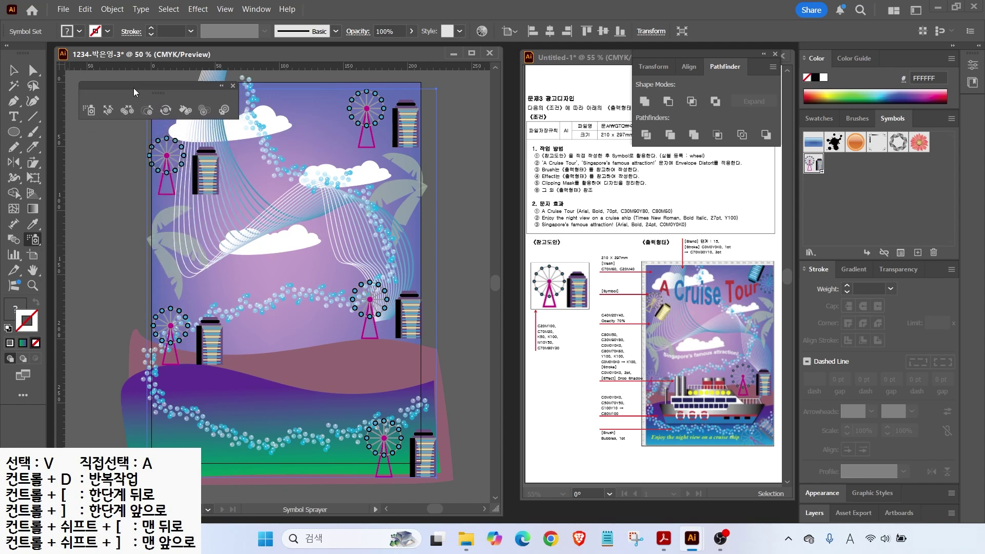
pyautogui.click(106, 110)
pyautogui.click(107, 110)
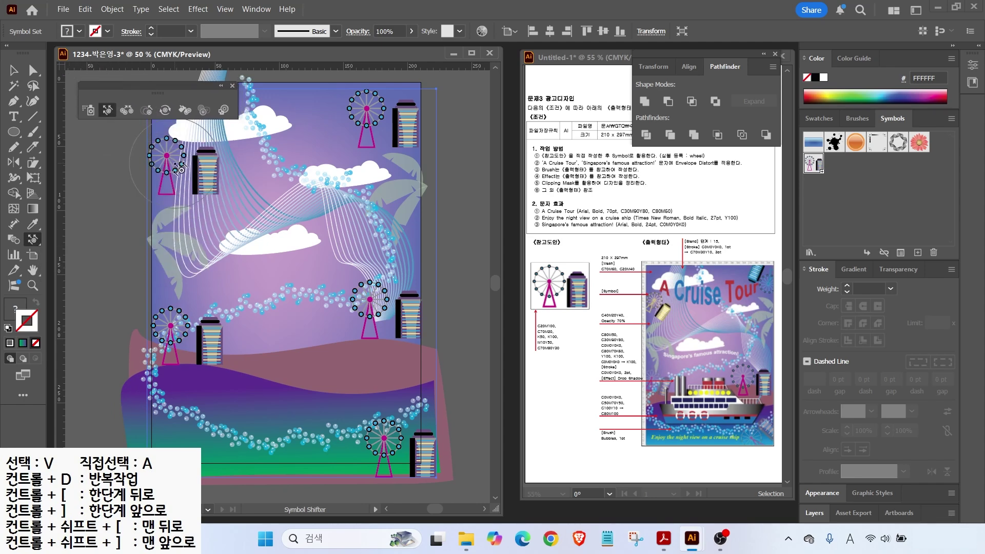
pyautogui.moveTo(180, 168); pyautogui.dragTo(165, 170)
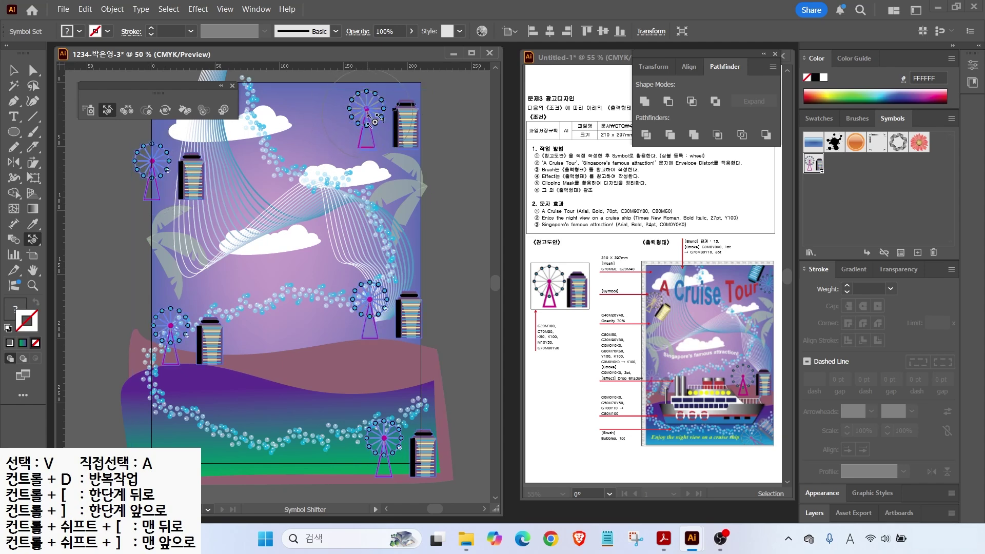
pyautogui.moveTo(391, 110); pyautogui.dragTo(396, 108)
pyautogui.moveTo(405, 316)
pyautogui.mouseDown()
pyautogui.moveTo(391, 328)
pyautogui.moveTo(399, 322)
pyautogui.mouseUp()
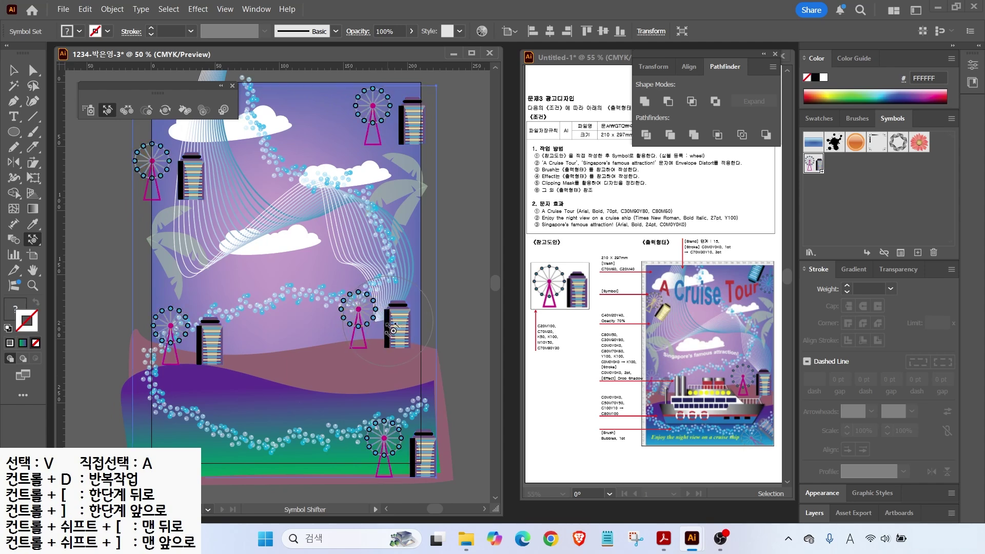
pyautogui.moveTo(210, 344); pyautogui.dragTo(204, 346)
pyautogui.moveTo(424, 452); pyautogui.dragTo(413, 439)
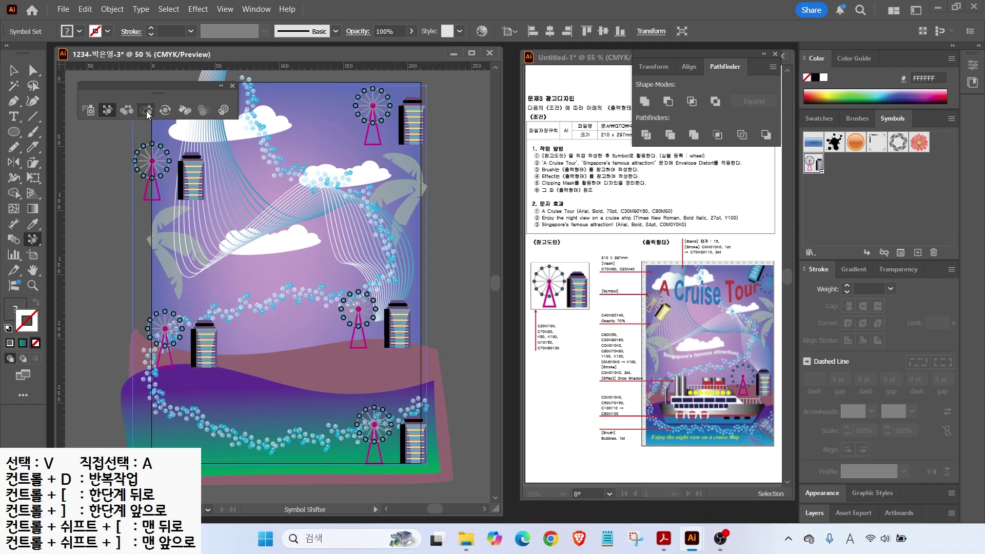
# Step: Rotate the top-right, upper-left, lower-left and bottom-right symbols at varied angles with Symbol Spinner
pyautogui.click(165, 111)
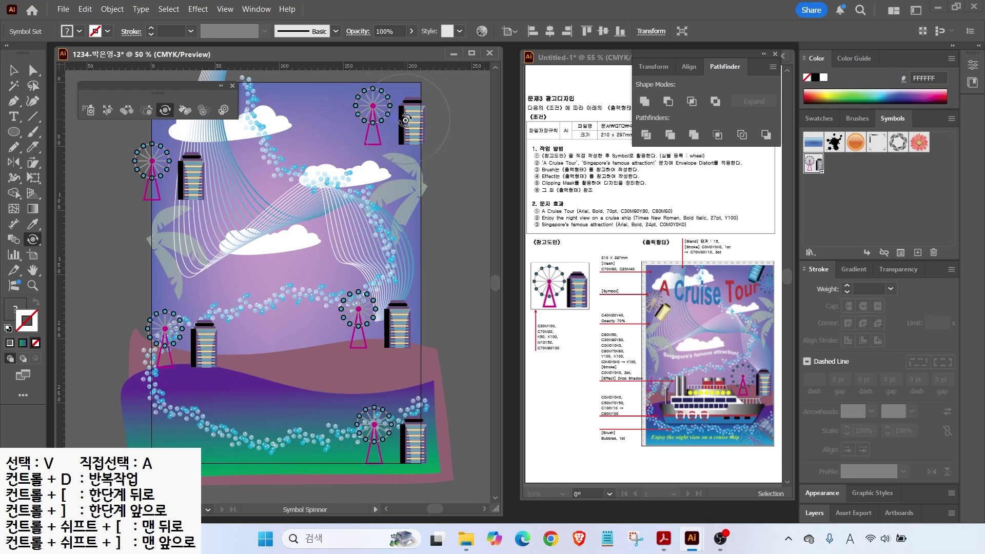
pyautogui.moveTo(408, 141); pyautogui.dragTo(389, 144)
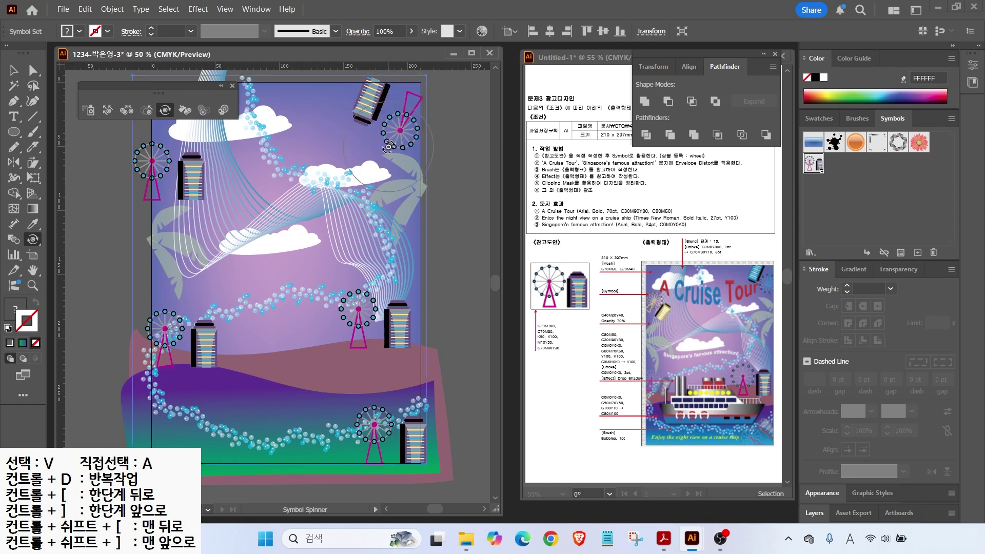
pyautogui.moveTo(172, 170); pyautogui.dragTo(197, 195)
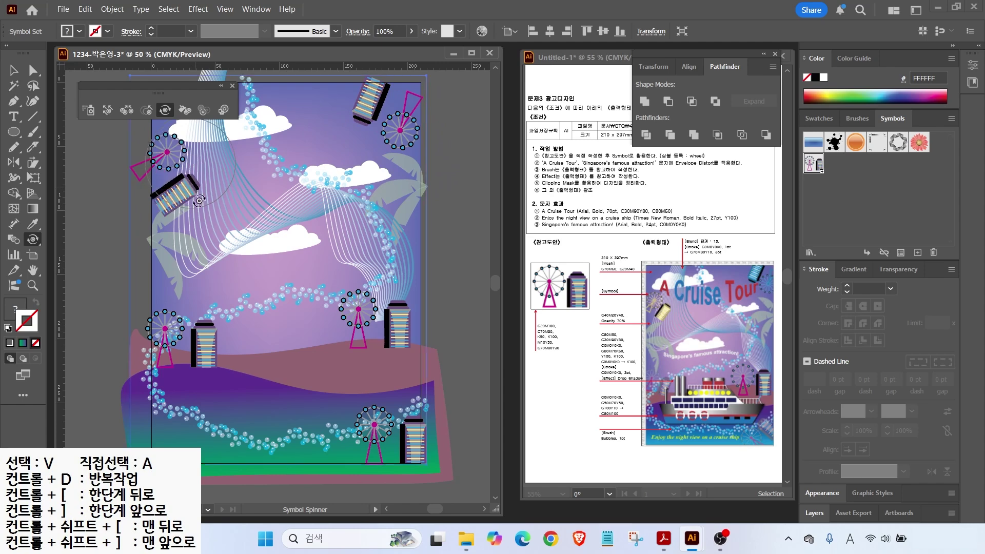
pyautogui.moveTo(182, 332); pyautogui.dragTo(197, 319)
pyautogui.moveTo(382, 424); pyautogui.dragTo(375, 404)
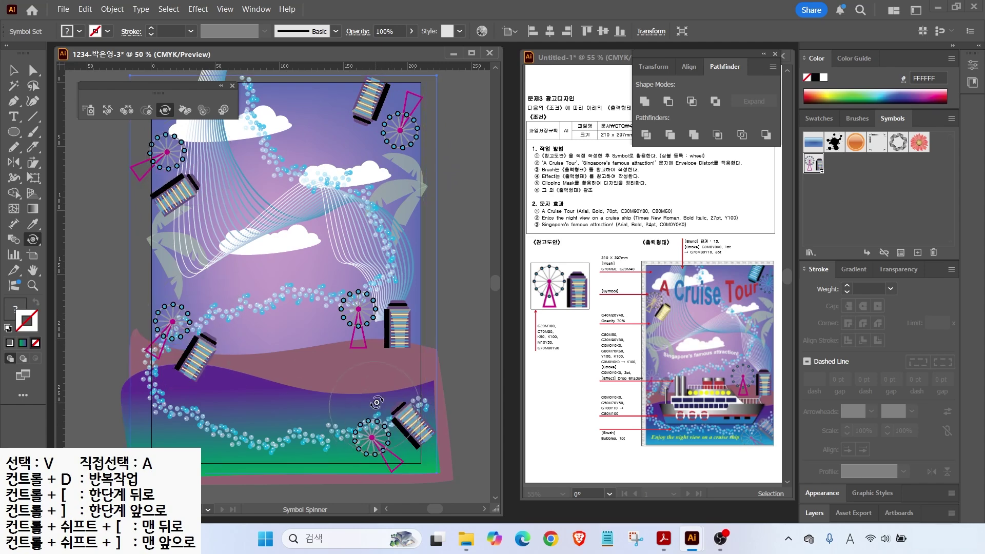
# Step: Enlarge the bottom-right and top-right symbols with Symbol Sizer, undoing the middle-right enlargement
pyautogui.click(149, 112)
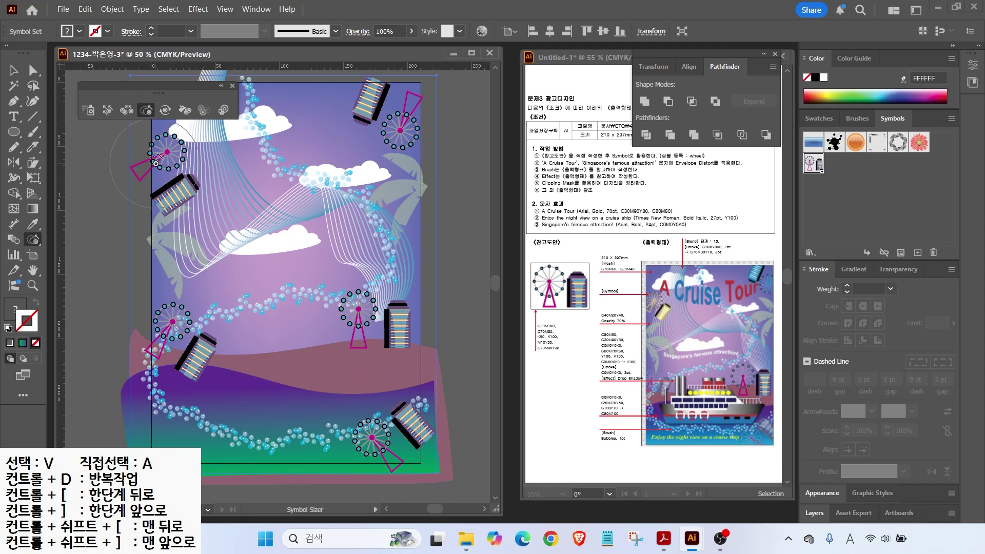
pyautogui.click(374, 319)
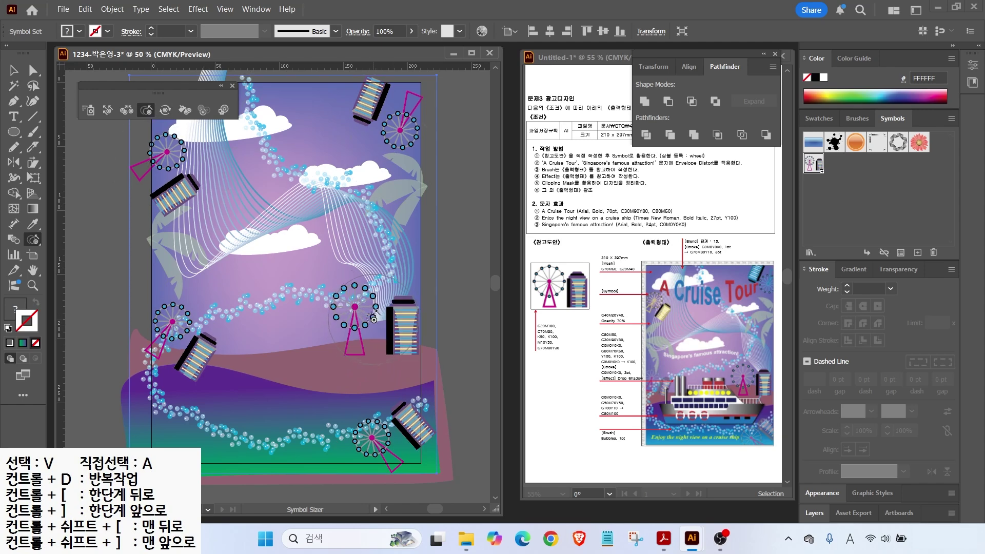
pyautogui.click(374, 319)
pyautogui.hotkey('ctrl', 'z')
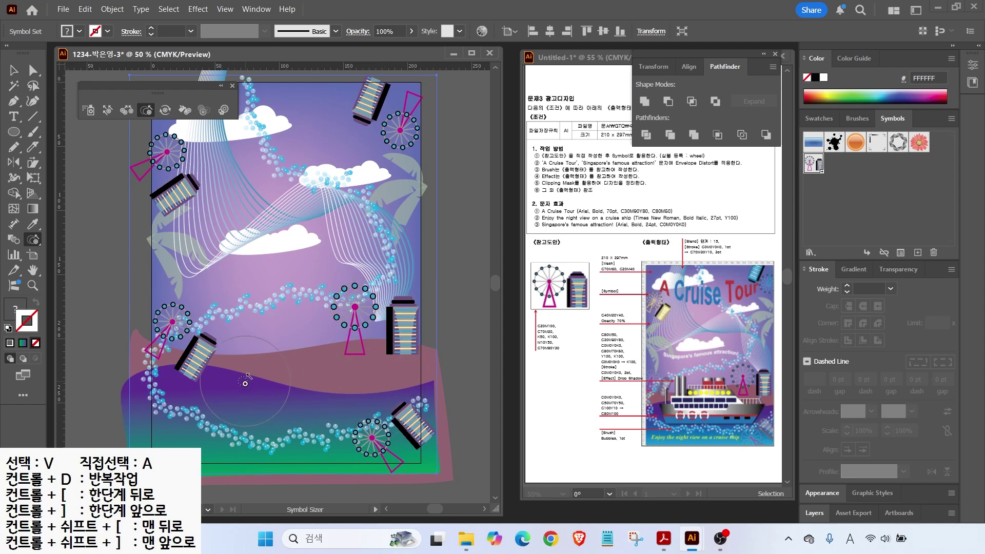
pyautogui.click(394, 445)
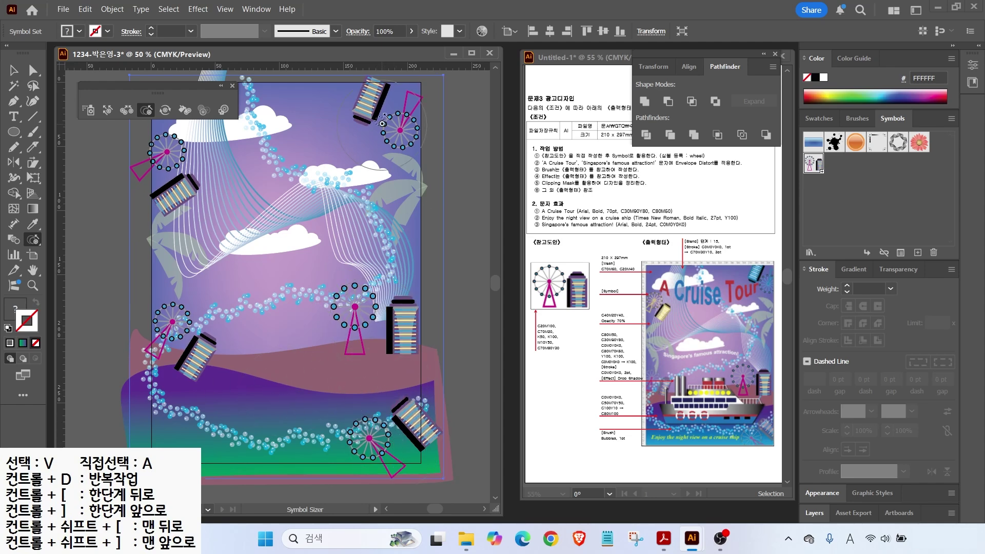
pyautogui.click(372, 123)
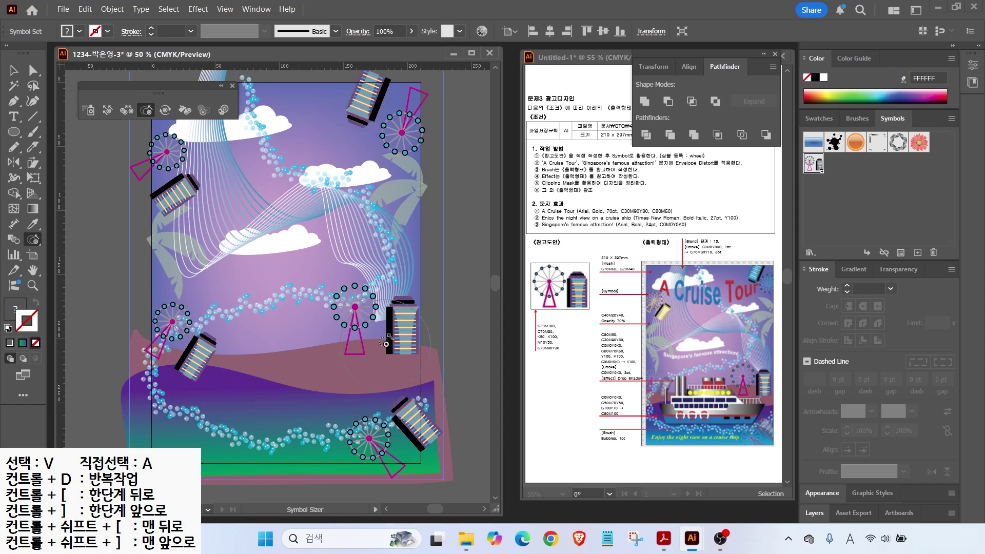
# Step: Reposition the bottom-right, middle and top-right symbols again with Symbol Shifter
pyautogui.click(107, 110)
pyautogui.moveTo(396, 429); pyautogui.dragTo(405, 437)
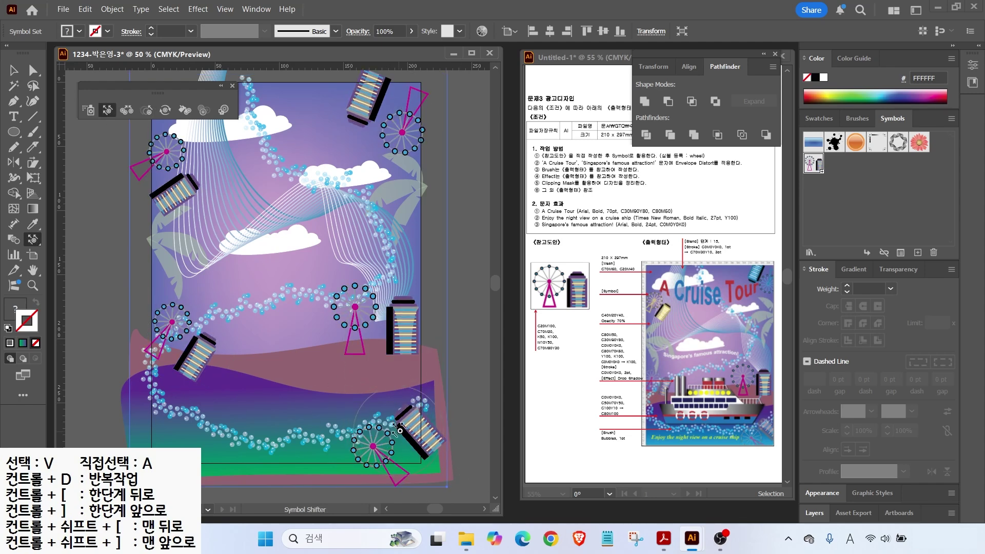
pyautogui.moveTo(396, 324); pyautogui.dragTo(380, 332)
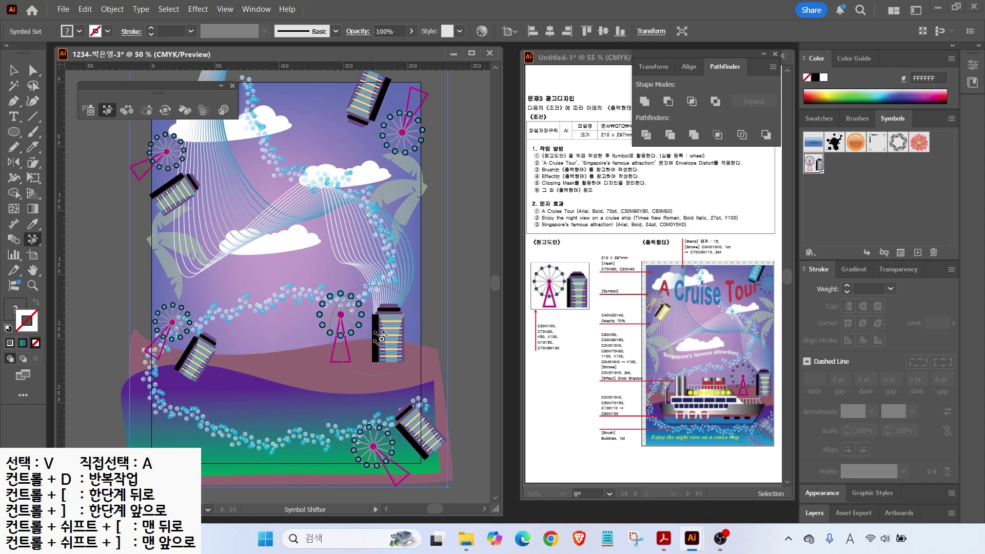
pyautogui.moveTo(389, 115); pyautogui.dragTo(398, 117)
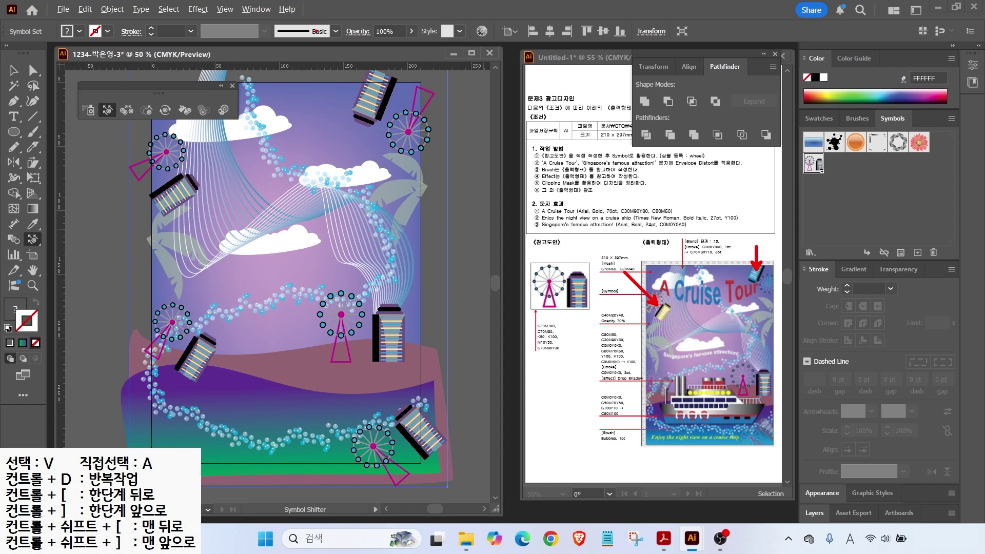
# Step: Stain the top-right wheel and building cyan with Symbol Stainer after undoing a yellow trial
pyautogui.click(185, 111)
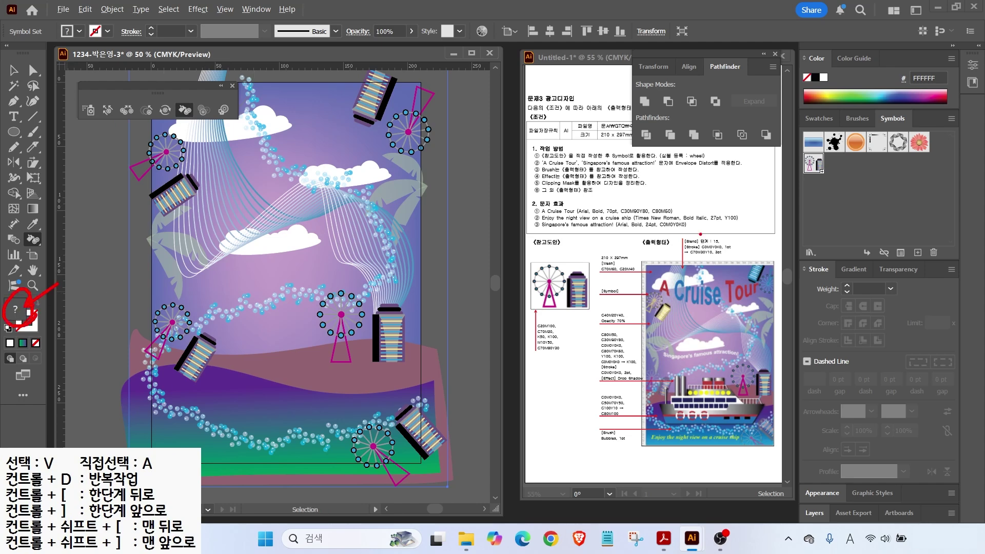
pyautogui.click(819, 118)
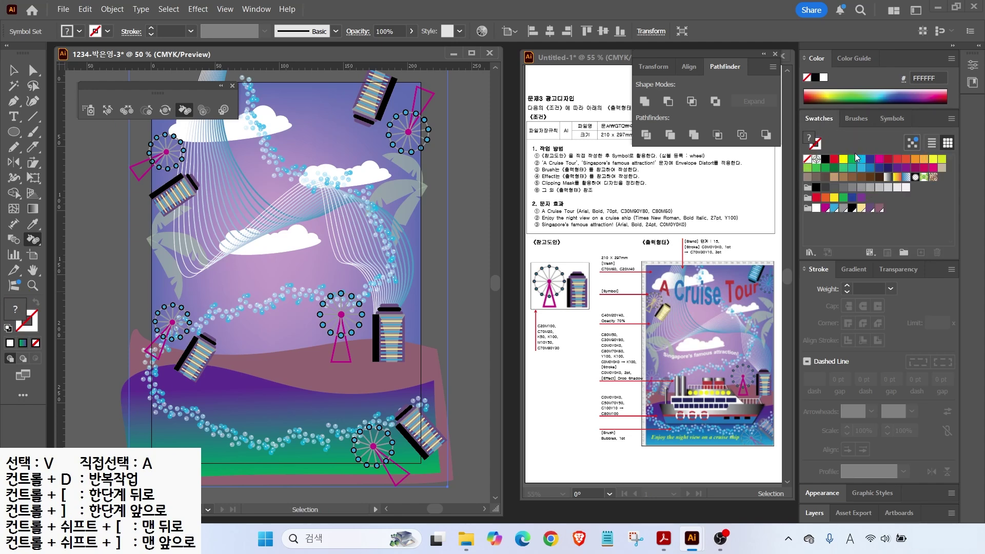
pyautogui.click(842, 159)
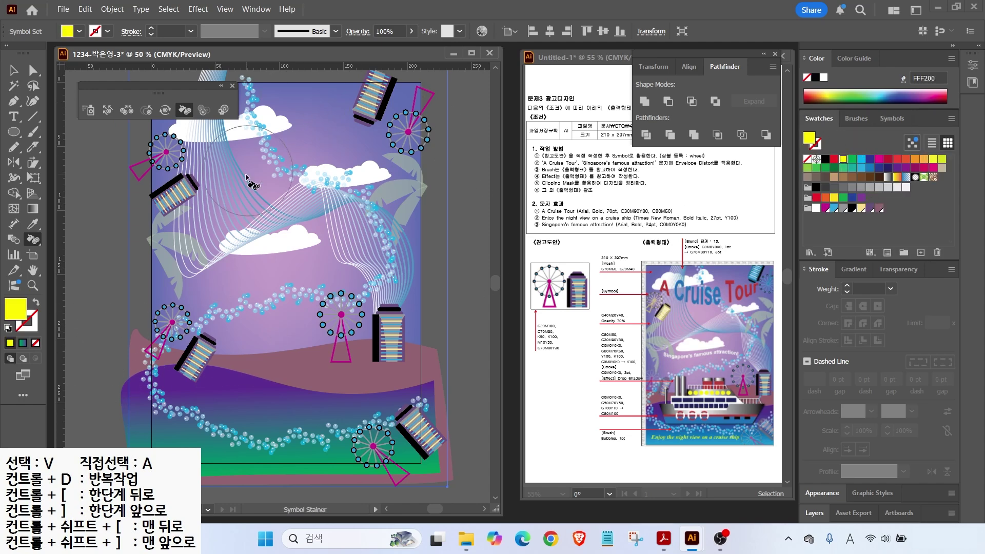
pyautogui.click(167, 184)
pyautogui.moveTo(166, 182)
pyautogui.mouseDown()
pyautogui.moveTo(162, 170)
pyautogui.moveTo(174, 172)
pyautogui.mouseUp()
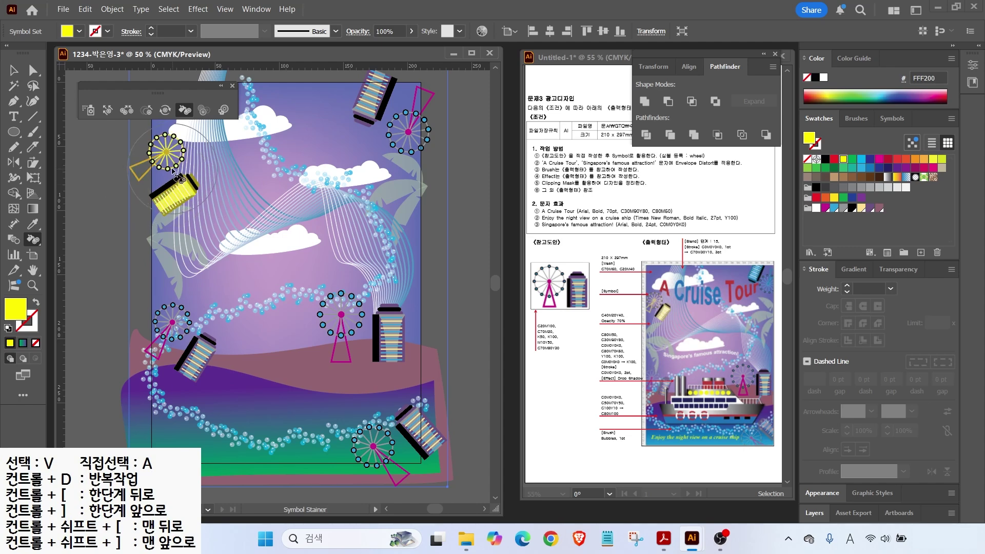
pyautogui.hotkey('ctrl', 'z')
pyautogui.hotkey('ctrl', 'z')
pyautogui.click(861, 160)
pyautogui.moveTo(412, 108)
pyautogui.mouseDown()
pyautogui.moveTo(392, 115)
pyautogui.moveTo(392, 128)
pyautogui.moveTo(359, 125)
pyautogui.mouseUp()
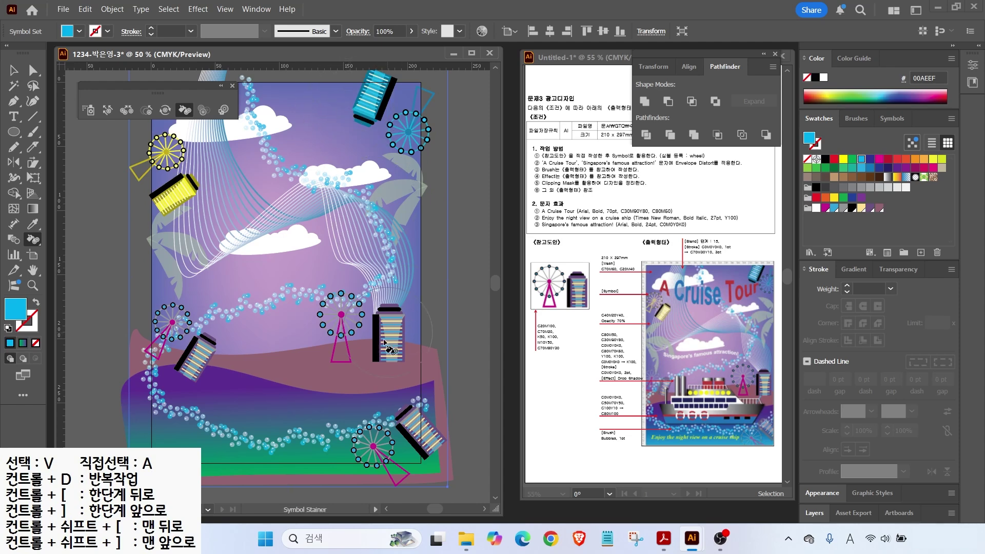
pyautogui.moveTo(663, 392); pyautogui.dragTo(621, 365)
pyautogui.press('Escape')
# Step: Fade the bottom-left and bottom-right symbols with Symbol Screener, then return to the Selection tool
pyautogui.click(203, 110)
pyautogui.click(185, 339)
pyautogui.click(185, 338)
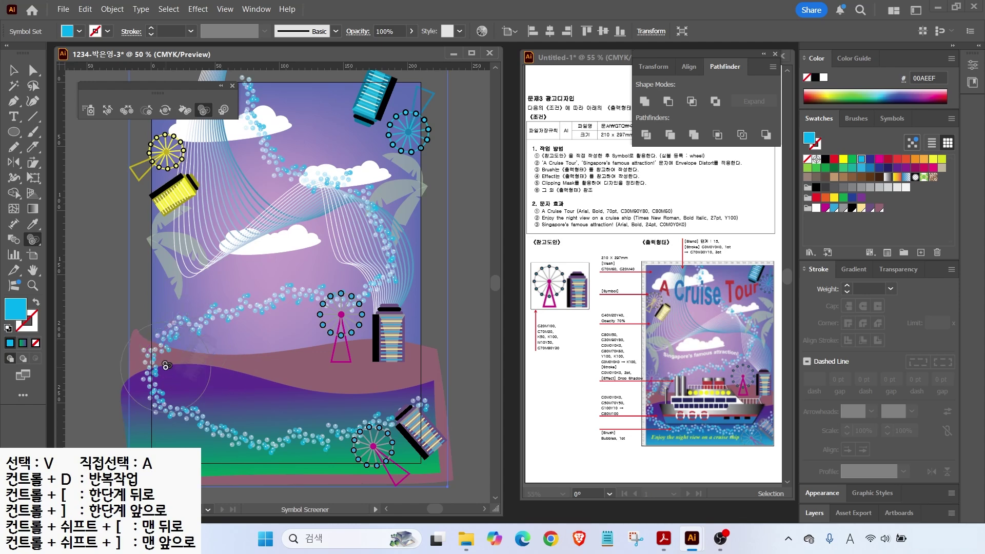
pyautogui.hotkey('ctrl', 'z')
pyautogui.hotkey('ctrl', 'z')
pyautogui.click(182, 346)
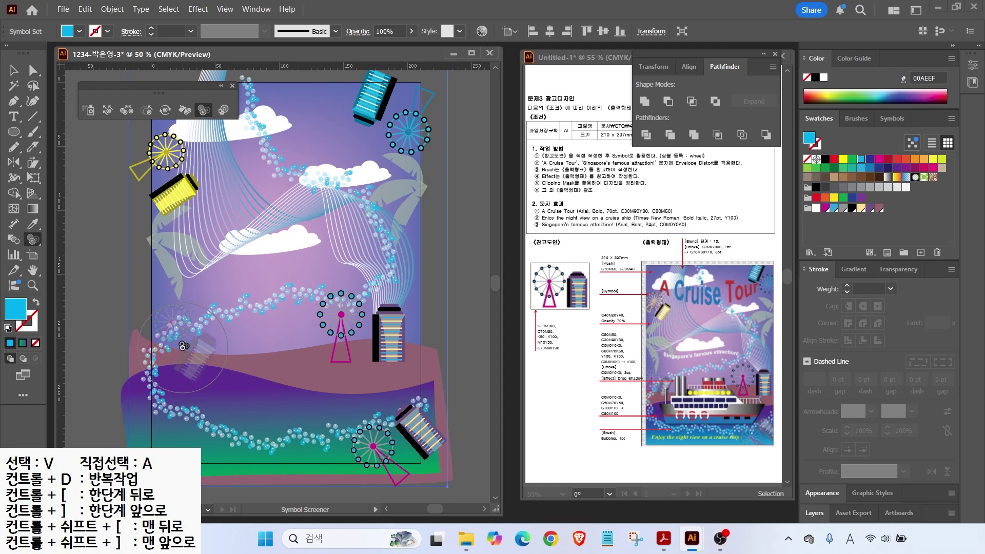
pyautogui.click(406, 447)
pyautogui.click(14, 70)
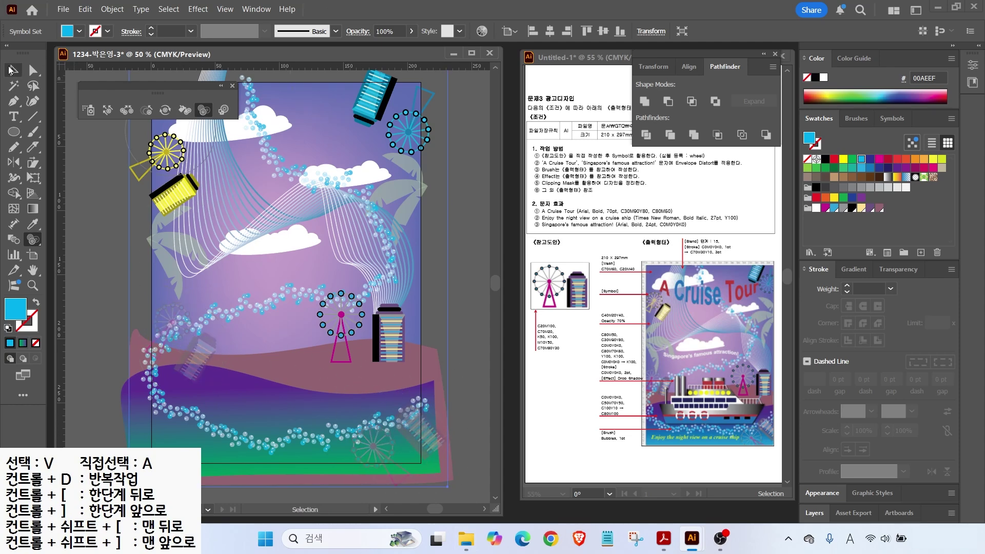
pyautogui.click(232, 86)
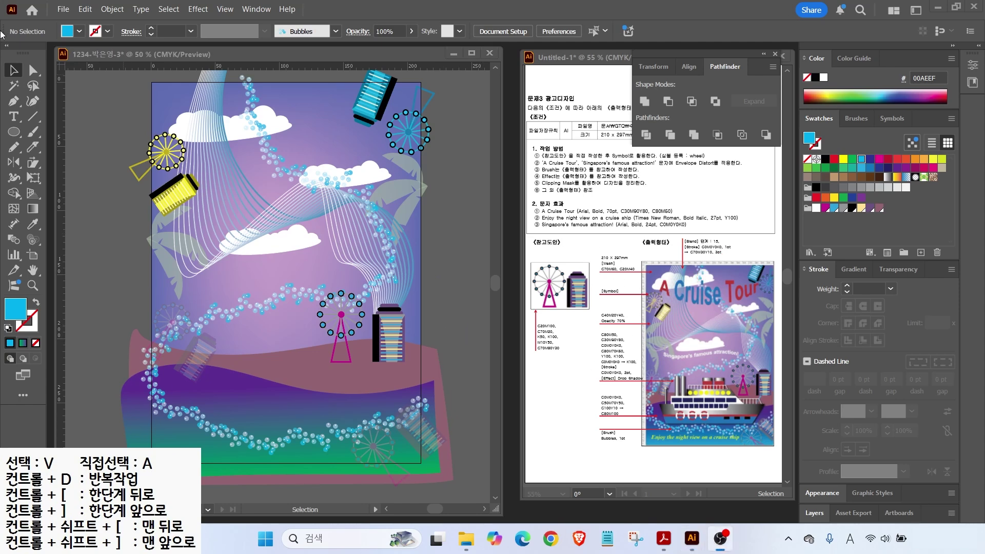
# Step: Type the title 'A Cruise Tour' on the artboard
pyautogui.click(14, 118)
pyautogui.press('t')
pyautogui.click(242, 160)
pyautogui.press('BackSpace')
pyautogui.write('A Cruise Tour')
pyautogui.press('Escape')
pyautogui.moveTo(588, 207); pyautogui.dragTo(613, 189)
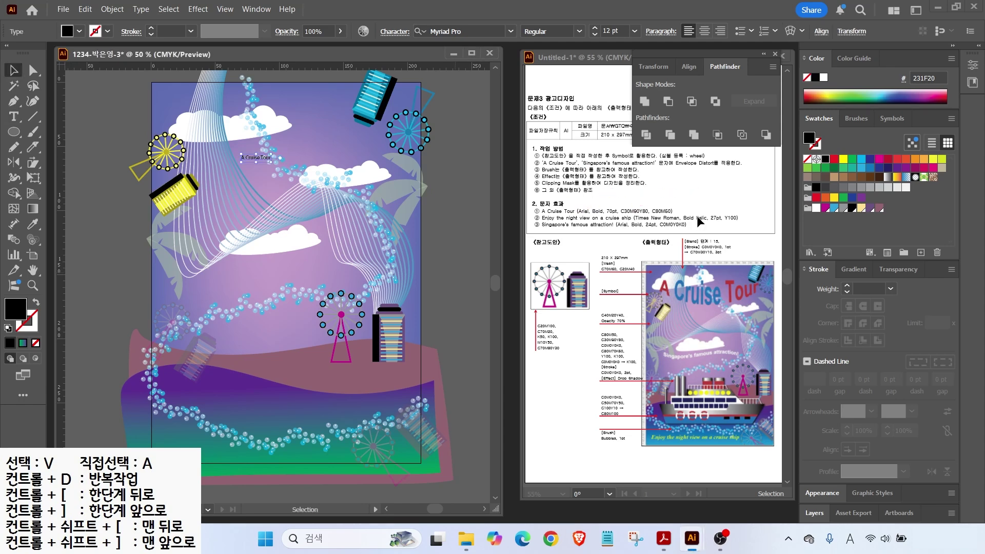
# Step: Set the title font to Arial Bold at 70 pt
pyautogui.click(511, 31)
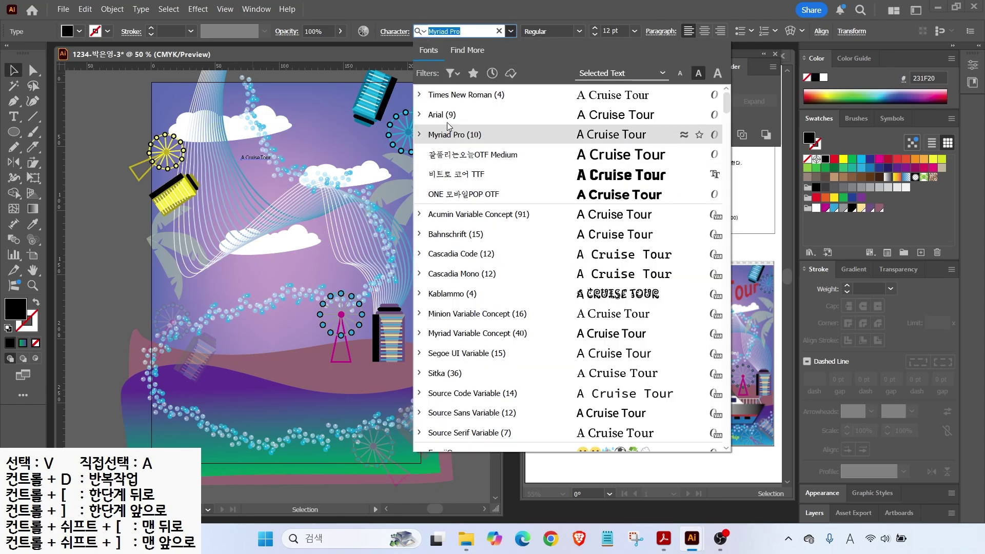
pyautogui.click(449, 114)
pyautogui.click(580, 31)
pyautogui.click(546, 130)
pyautogui.moveTo(620, 31); pyautogui.dragTo(580, 30)
pyautogui.write('70')
pyautogui.press('Return')
# Step: Fill the title with C30 M90 Y80 K0 red
pyautogui.doubleClick(15, 309)
pyautogui.click(623, 295)
pyautogui.write('30')
pyautogui.press('Tab')
pyautogui.write('90')
pyautogui.press('Tab')
pyautogui.write('80')
pyautogui.press('Tab')
pyautogui.write('0')
pyautogui.press('Return')
# Step: Recolour the word 'Cruise' blue with C80 M50 Y0
pyautogui.doubleClick(288, 146)
pyautogui.doubleClick(288, 149)
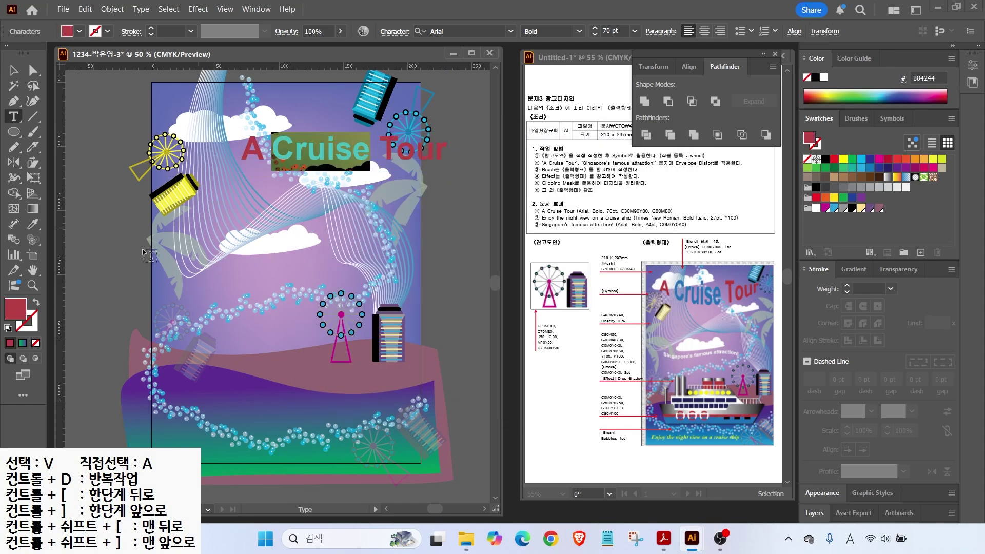
pyautogui.doubleClick(16, 308)
pyautogui.write('80')
pyautogui.press('Tab')
pyautogui.write('50')
pyautogui.press('Tab')
pyautogui.write('0')
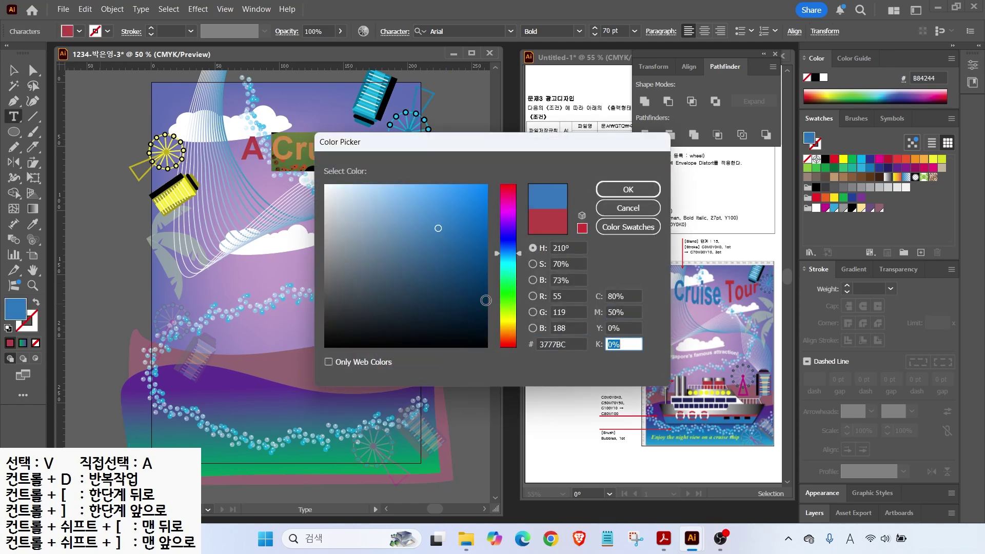
pyautogui.press('Return')
pyautogui.press('Escape')
# Step: Move the title up near the top of the artboard and adjust its placement
pyautogui.moveTo(278, 140); pyautogui.dragTo(276, 137)
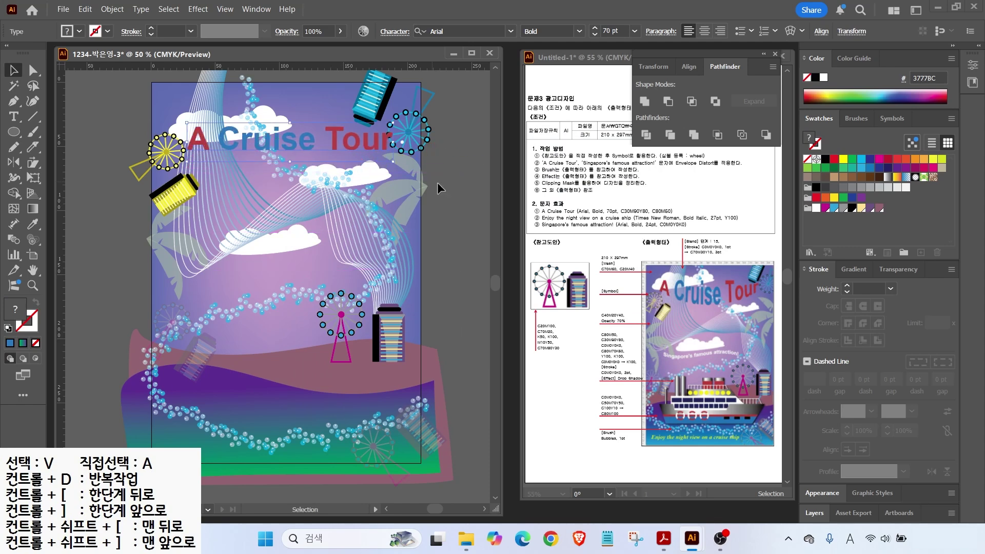
pyautogui.moveTo(661, 293)
pyautogui.mouseDown()
pyautogui.moveTo(695, 308)
pyautogui.moveTo(758, 291)
pyautogui.mouseUp()
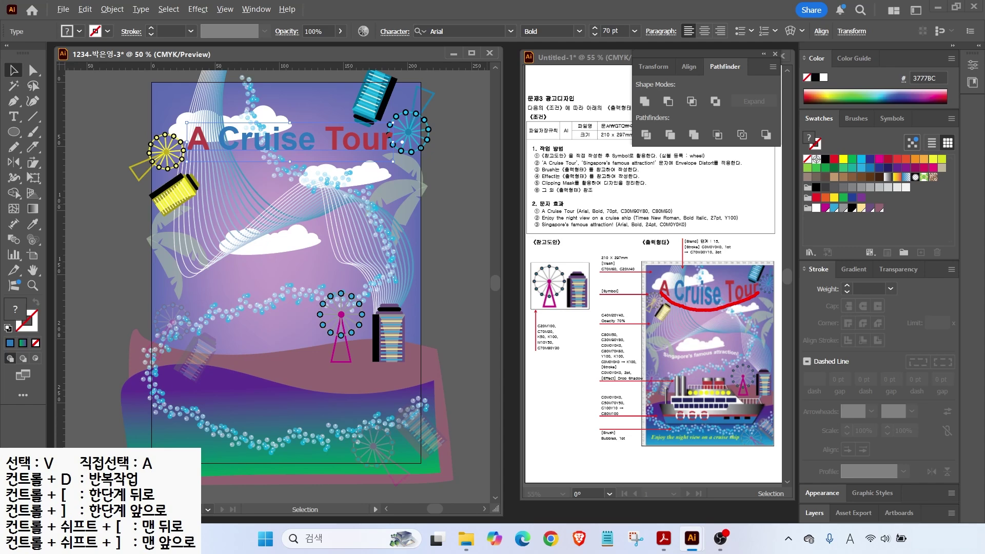
pyautogui.press('Escape')
pyautogui.moveTo(354, 109); pyautogui.dragTo(360, 103)
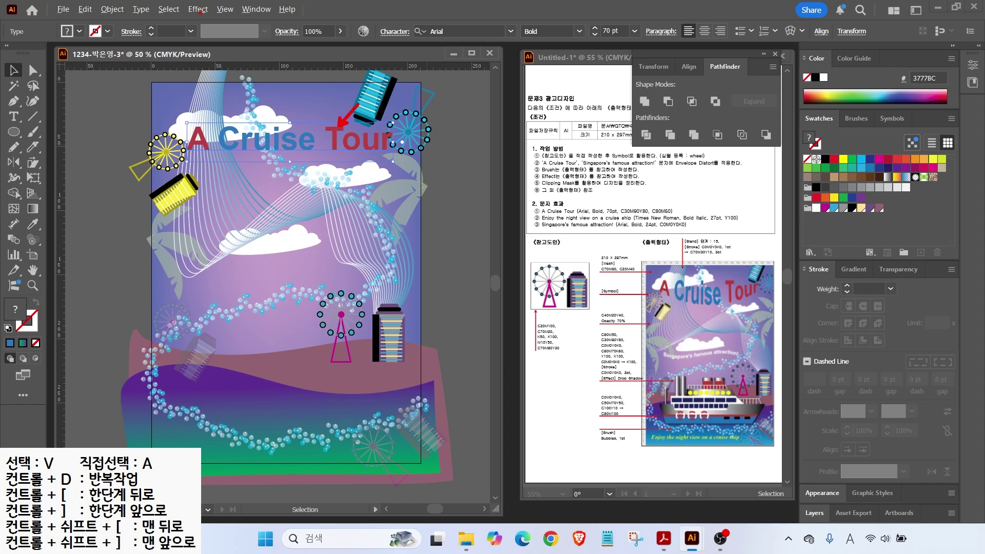
pyautogui.moveTo(122, 14)
pyautogui.mouseDown()
pyautogui.moveTo(582, 83)
pyautogui.moveTo(823, 53)
pyautogui.mouseUp()
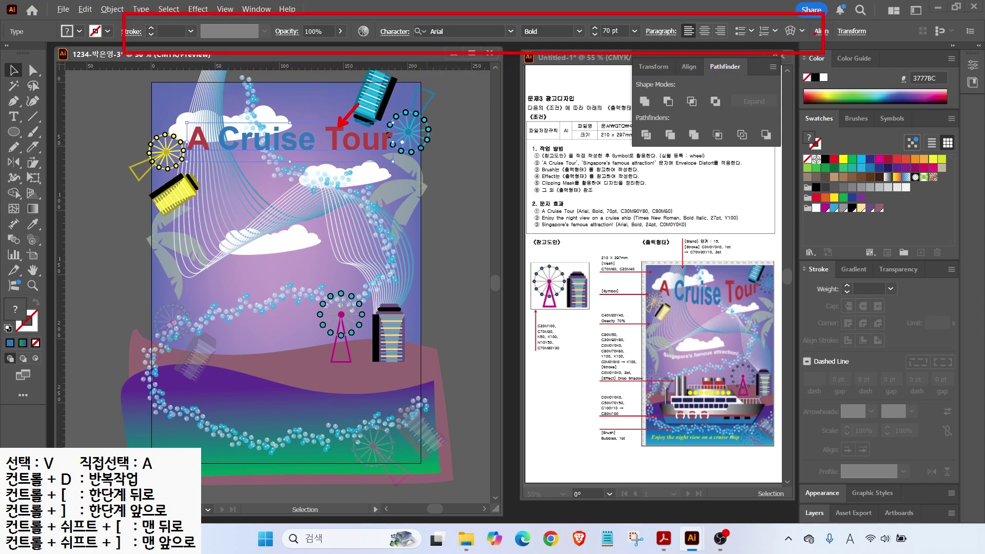
pyautogui.press('Escape')
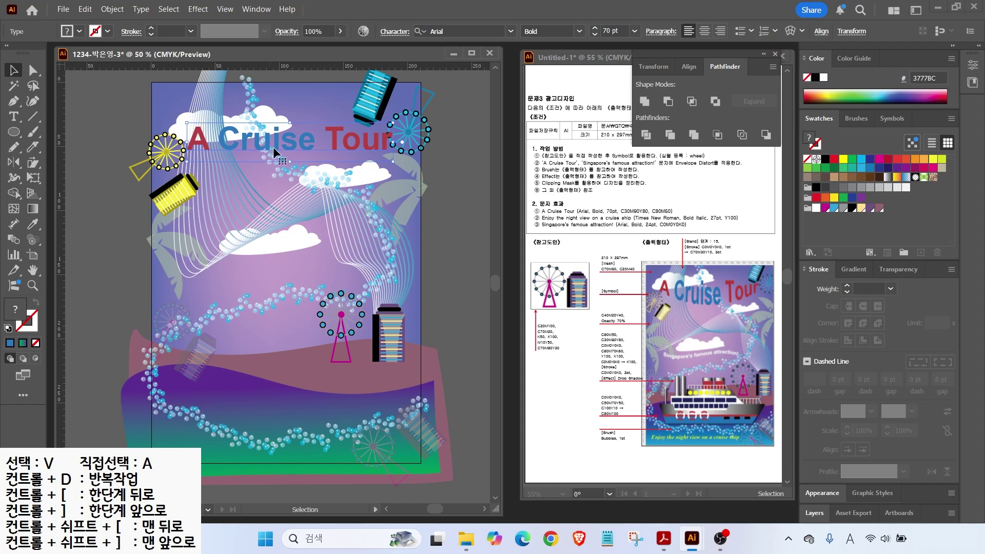
pyautogui.moveTo(38, 15)
pyautogui.mouseDown()
pyautogui.moveTo(234, 63)
pyautogui.moveTo(845, 61)
pyautogui.mouseUp()
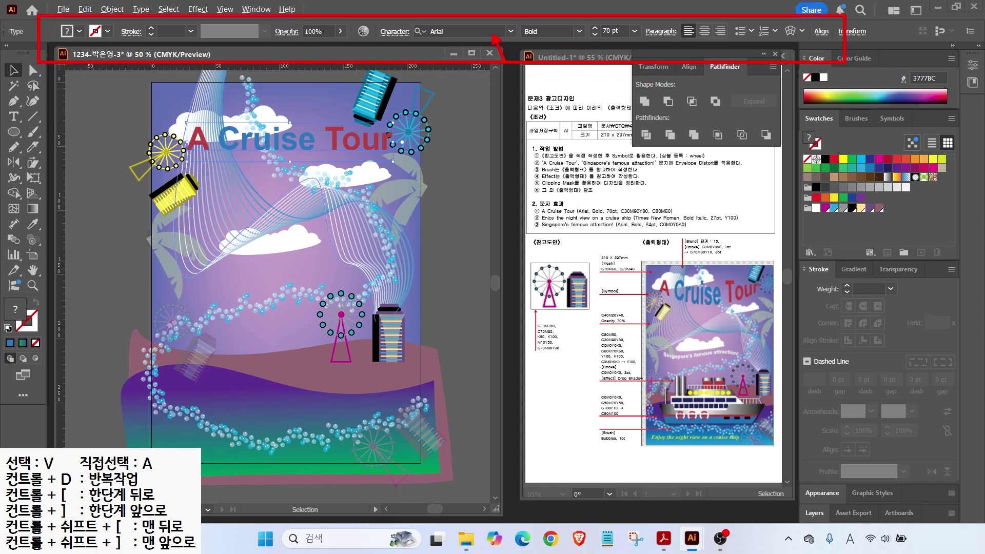
pyautogui.moveTo(629, 60); pyautogui.dragTo(595, 35)
pyautogui.moveTo(821, 86); pyautogui.dragTo(796, 44)
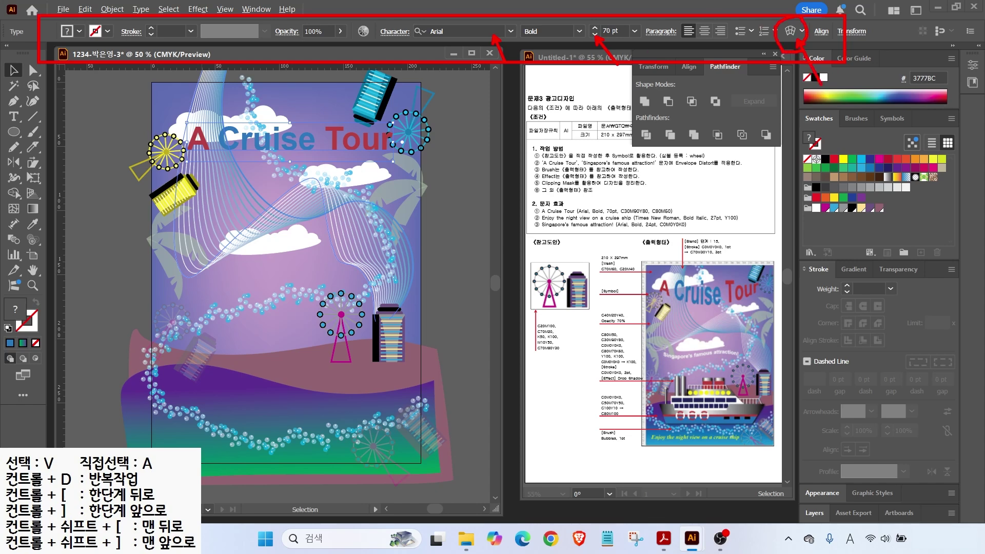
pyautogui.press('e')
pyautogui.moveTo(528, 166); pyautogui.dragTo(747, 166)
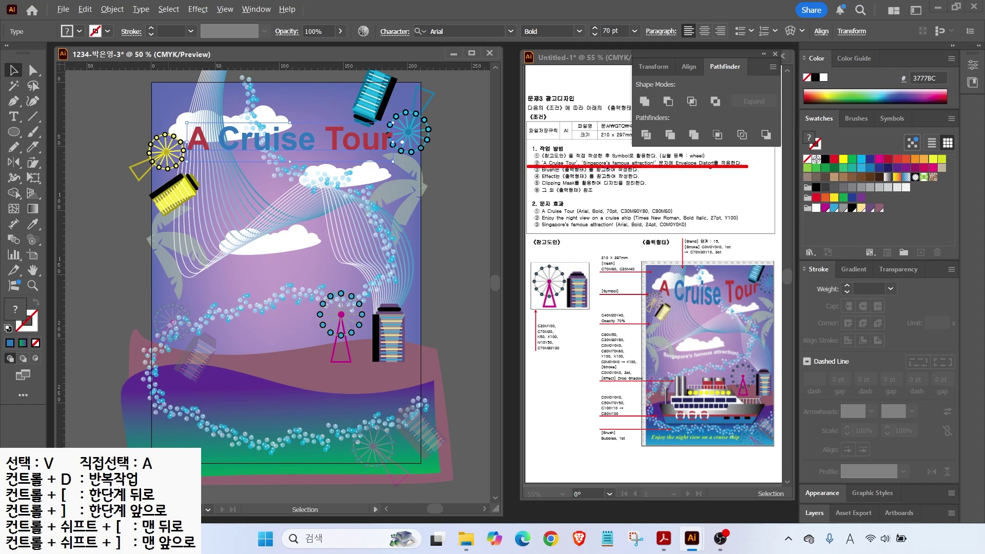
# Step: Envelope-warp 'A Cruise Tour' with the Arc Lower style at 28% bend
pyautogui.click(790, 30)
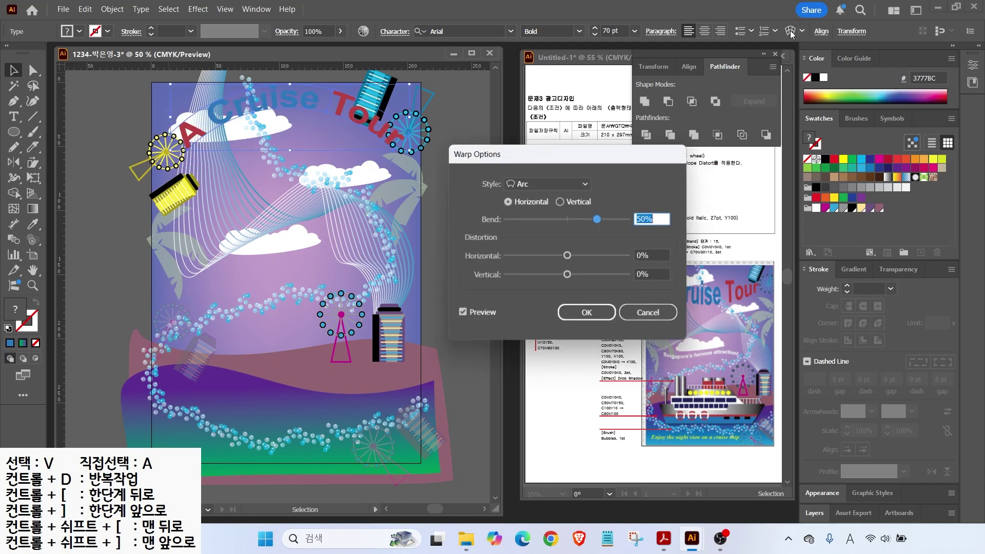
pyautogui.click(551, 183)
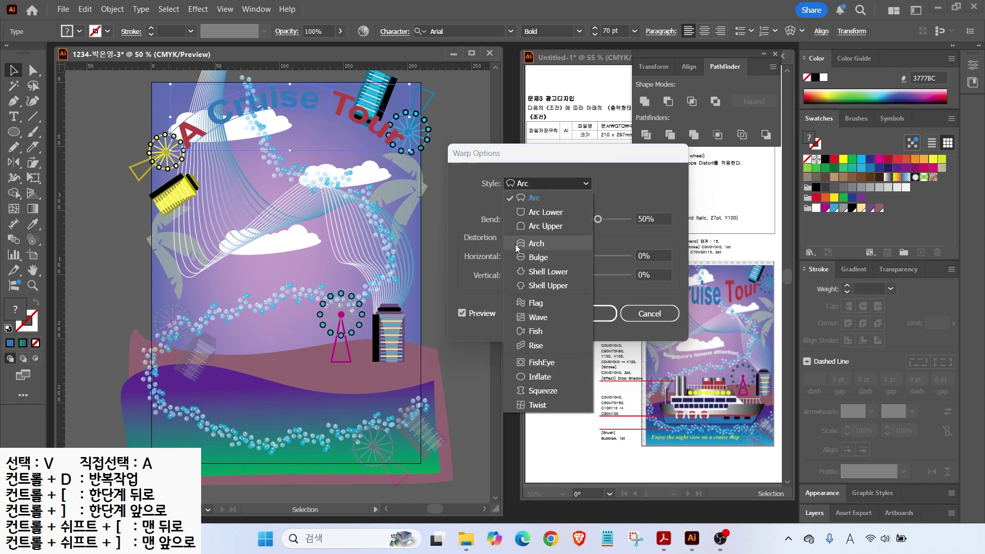
pyautogui.click(534, 211)
pyautogui.moveTo(598, 219); pyautogui.dragTo(586, 221)
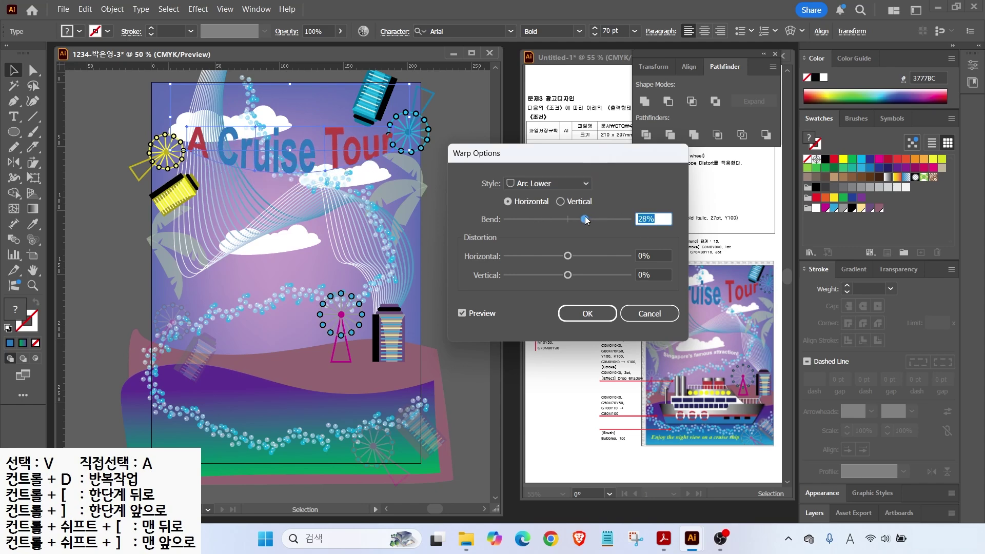
pyautogui.click(585, 313)
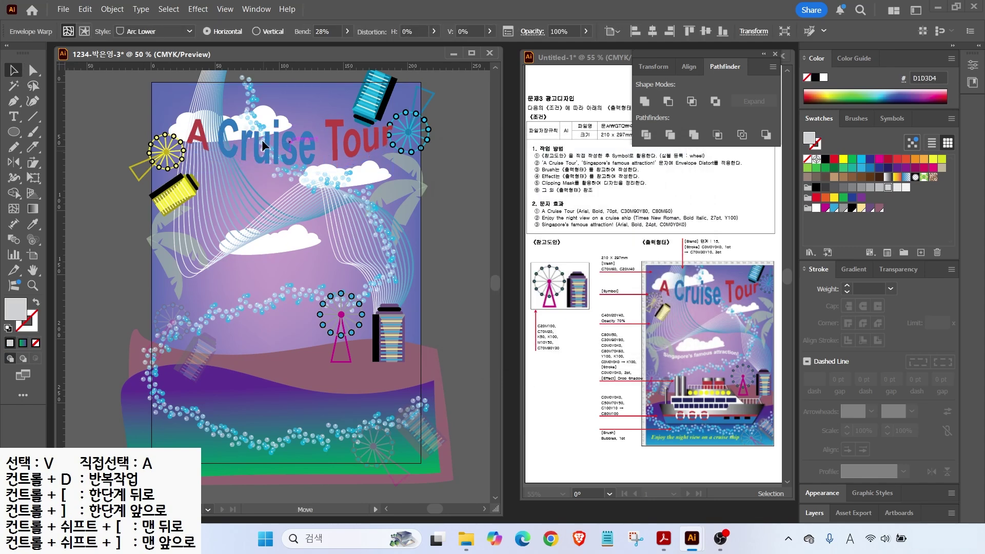
pyautogui.press('t')
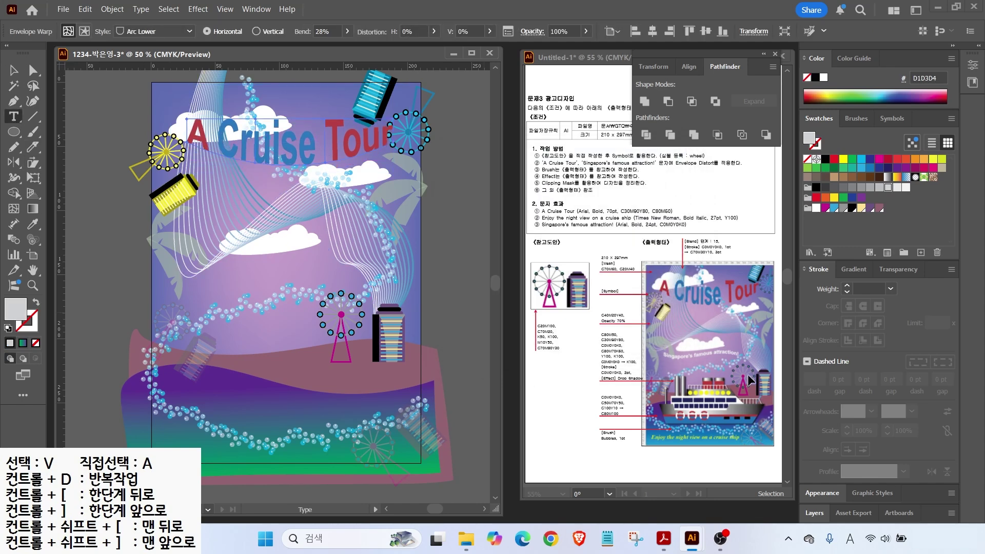
# Step: Type 'singapore's famous attraction!' in white 24 pt and move it up under the clouds
pyautogui.click(212, 277)
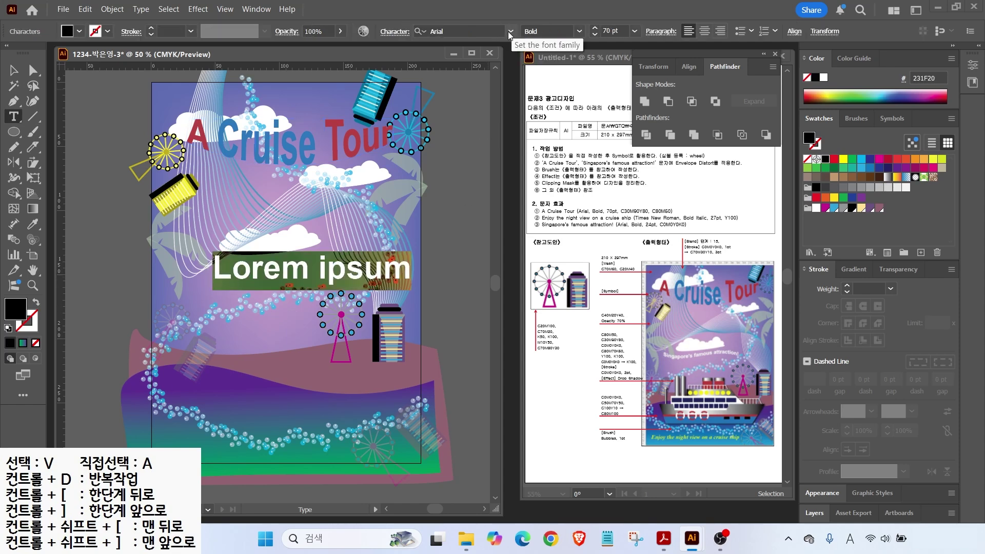
pyautogui.click(610, 30)
pyautogui.write('24')
pyautogui.press('Return')
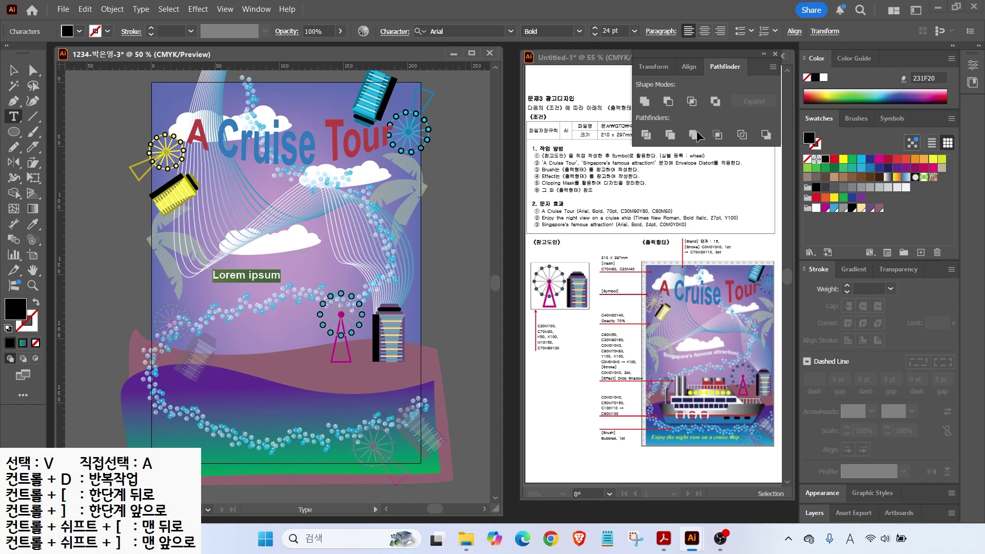
pyautogui.click(823, 78)
pyautogui.write('singapore')
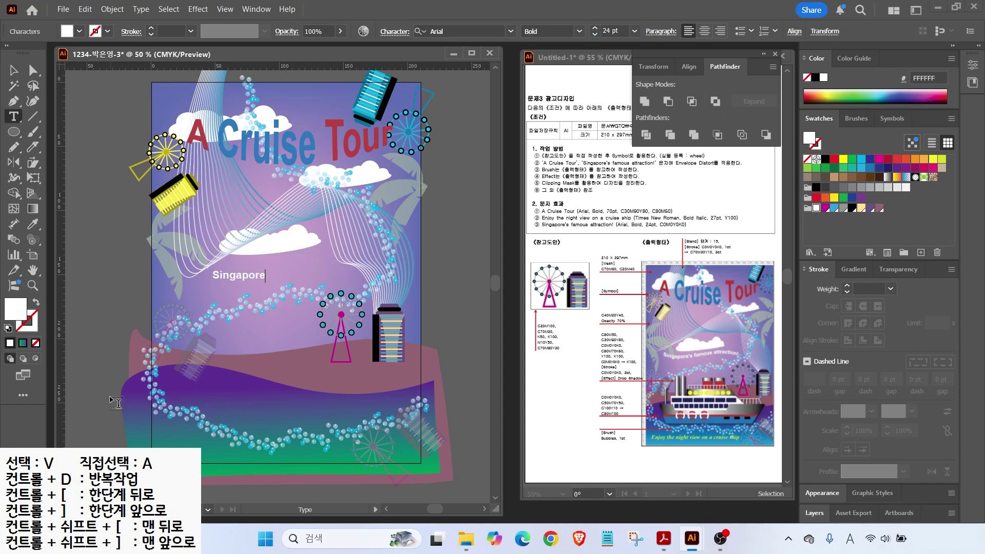
pyautogui.write("'s famous attraction!")
pyautogui.press('Escape')
pyautogui.moveTo(237, 273); pyautogui.dragTo(222, 261)
pyautogui.moveTo(319, 257); pyautogui.dragTo(341, 239)
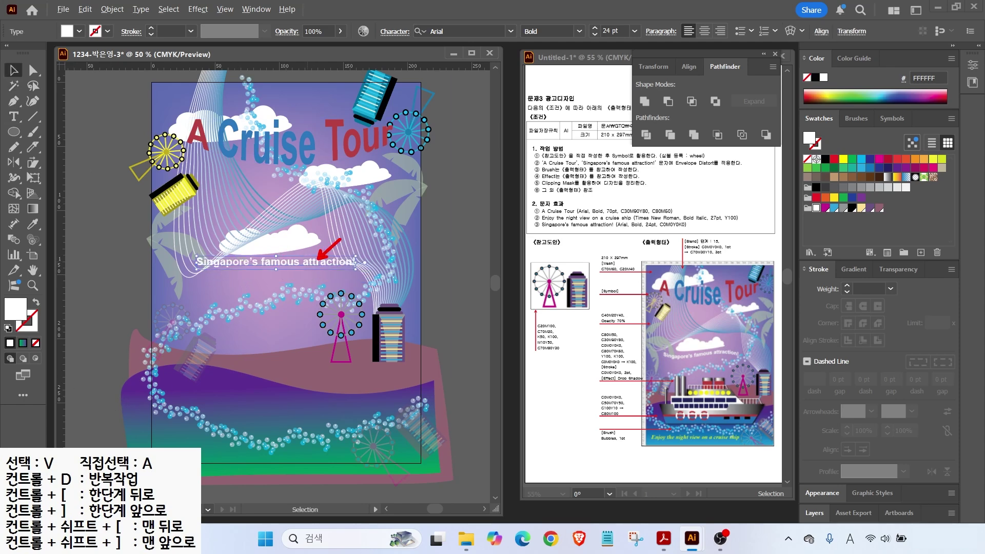
pyautogui.moveTo(665, 168); pyautogui.dragTo(745, 167)
# Step: Warp the subtitle with the Flag style at 54% bend
pyautogui.hotkey('ctrl', 'alt', 'shift', 'w')
pyautogui.click(538, 183)
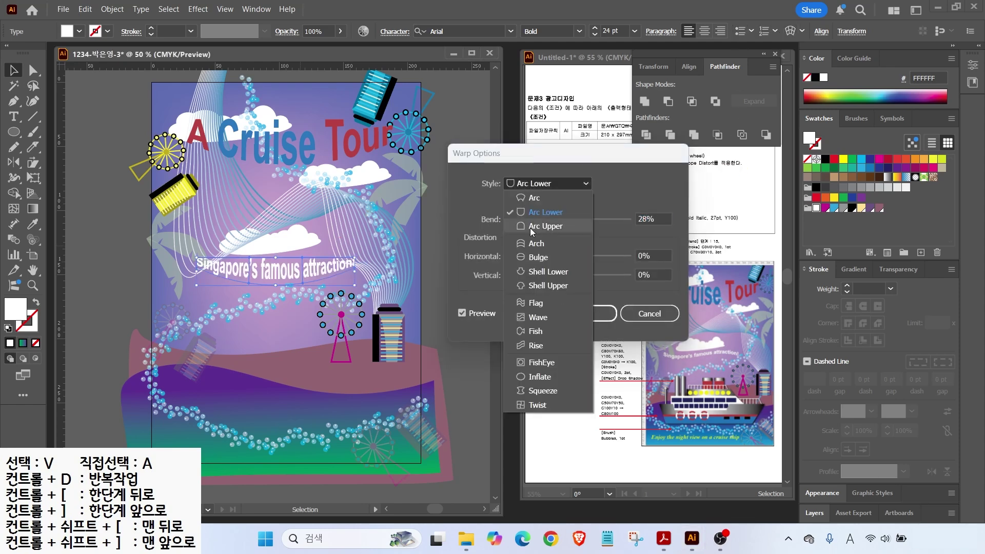
pyautogui.click(531, 303)
pyautogui.moveTo(585, 219); pyautogui.dragTo(601, 221)
pyautogui.click(588, 313)
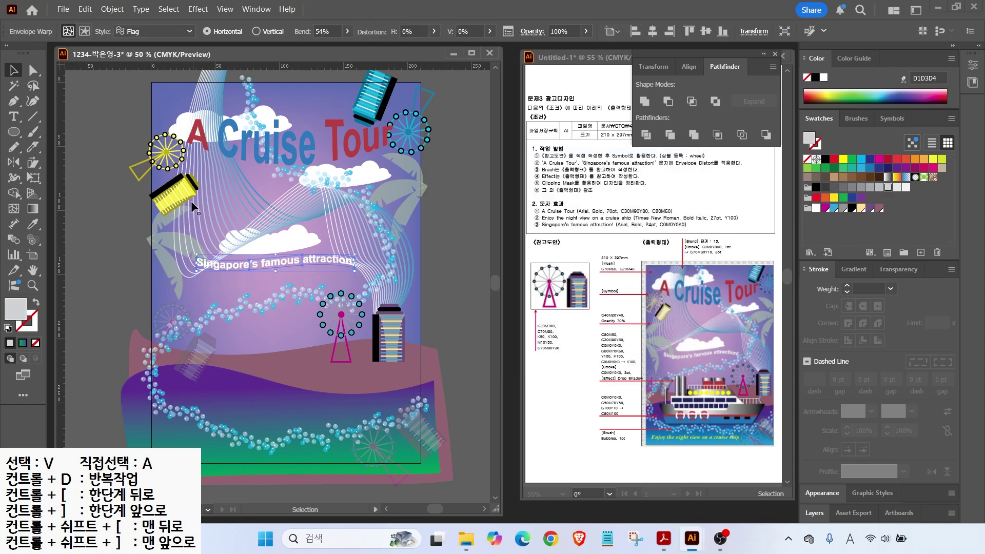
# Step: Inspect anchors on the blend path and the cloud under the subtitle with Direct Selection
pyautogui.press('a')
pyautogui.click(172, 269)
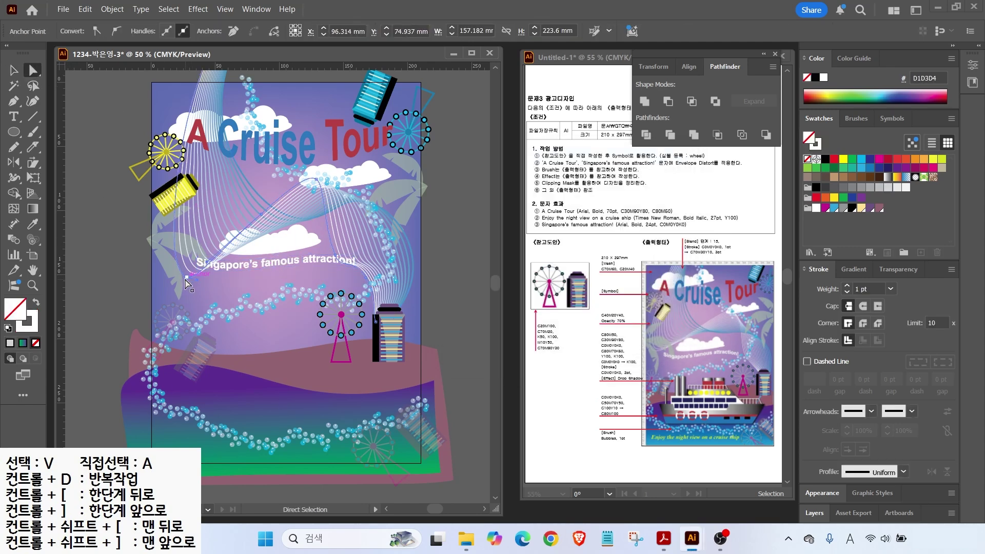
pyautogui.click(270, 226)
pyautogui.click(264, 210)
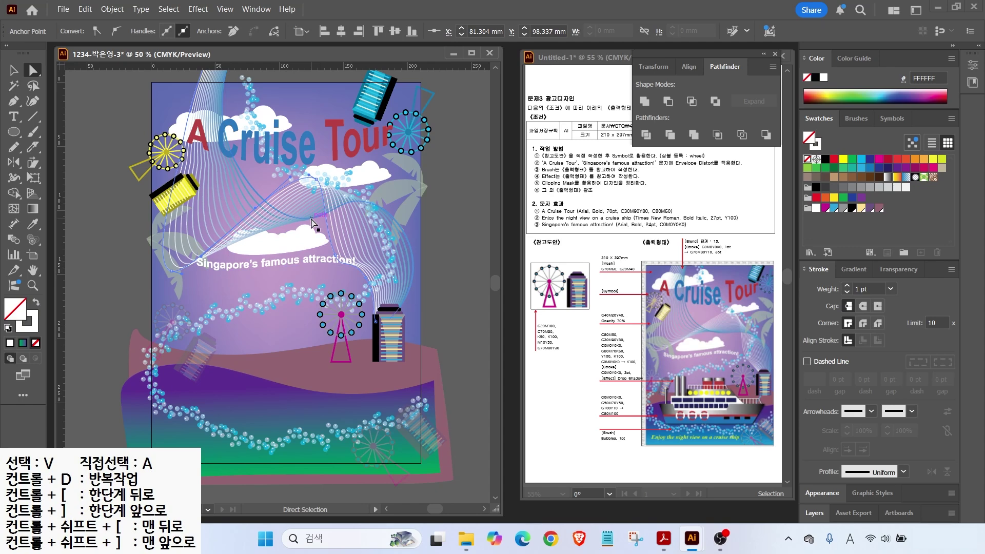
pyautogui.click(298, 205)
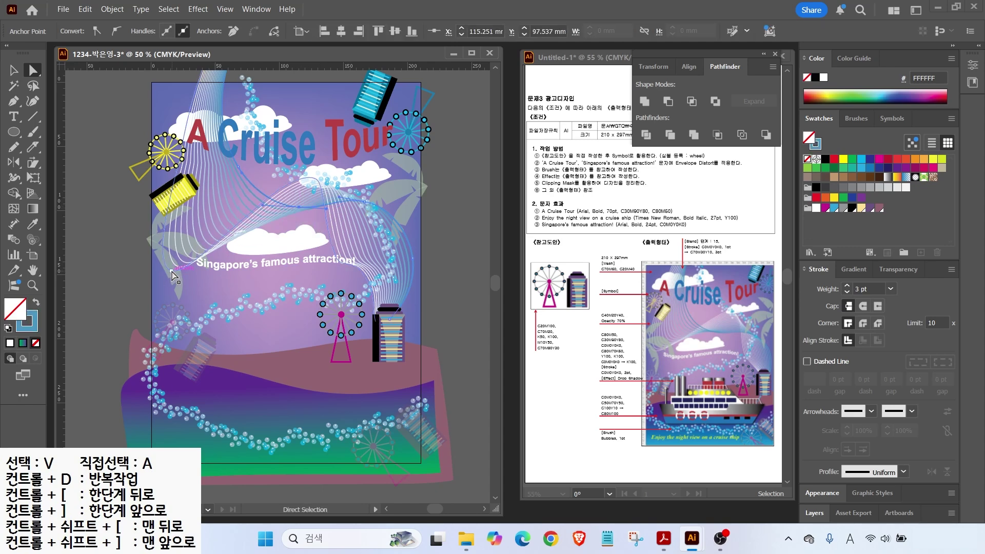
pyautogui.click(275, 247)
# Step: Narrow the cloud slightly and reposition it lower and to the left
pyautogui.press('v')
pyautogui.moveTo(229, 243); pyautogui.dragTo(234, 244)
pyautogui.moveTo(291, 265); pyautogui.dragTo(293, 271)
pyautogui.moveTo(284, 242); pyautogui.dragTo(278, 245)
# Step: Add the caption 'Enjoy the night view on a cruise ship' along the artboard bottom
pyautogui.press('t')
pyautogui.click(226, 398)
pyautogui.write('Enjoy the night view on a cruise ship')
pyautogui.press('Escape')
pyautogui.moveTo(235, 393); pyautogui.dragTo(179, 446)
# Step: Set the caption to Times New Roman Bold Italic at 27 pt
pyautogui.click(510, 31)
pyautogui.click(472, 113)
pyautogui.click(577, 34)
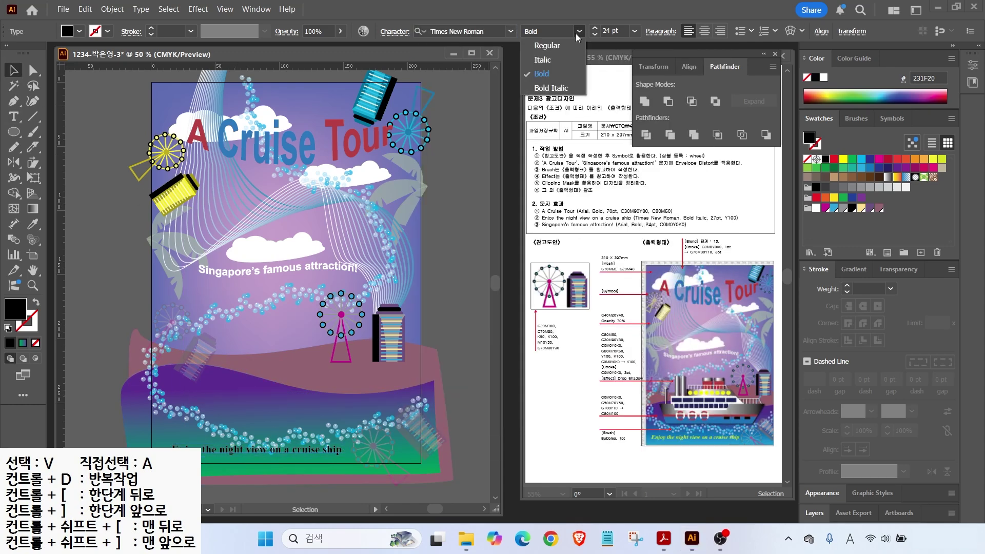
pyautogui.click(551, 88)
pyautogui.moveTo(620, 31); pyautogui.dragTo(492, 14)
pyautogui.write('27')
pyautogui.press('Return')
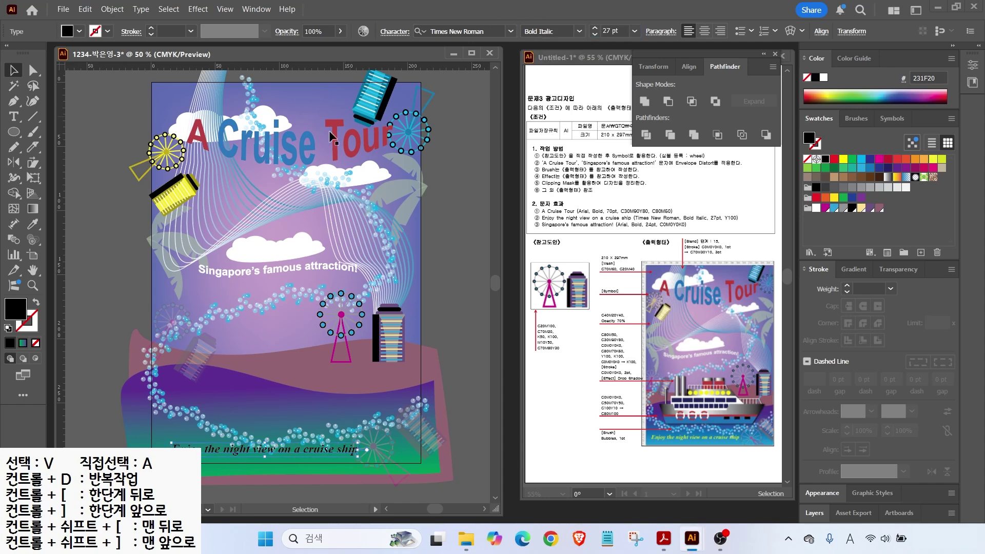
# Step: Fill the caption with yellow FFF200, then select all the artwork
pyautogui.doubleClick(17, 310)
pyautogui.write('FFF200')
pyautogui.press('Return')
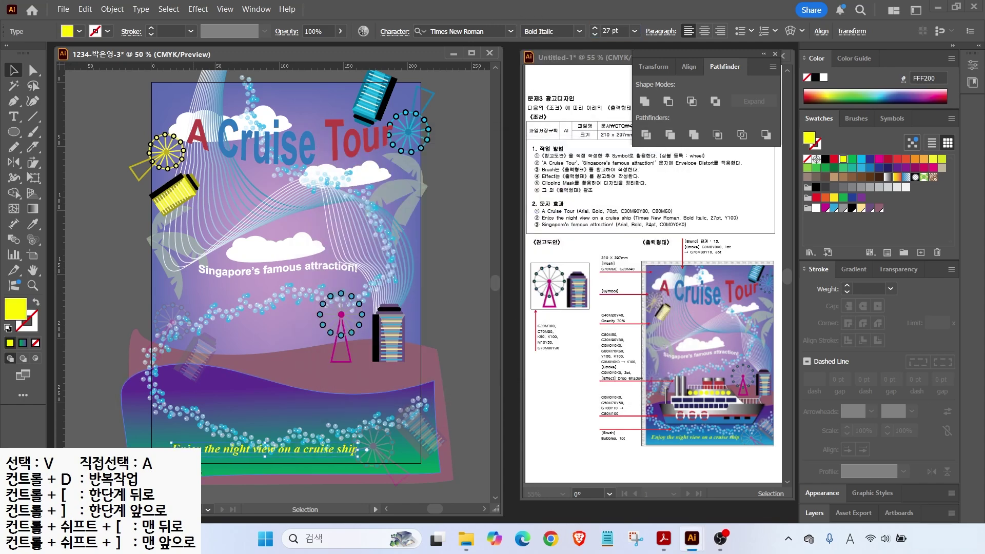
pyautogui.click(478, 491)
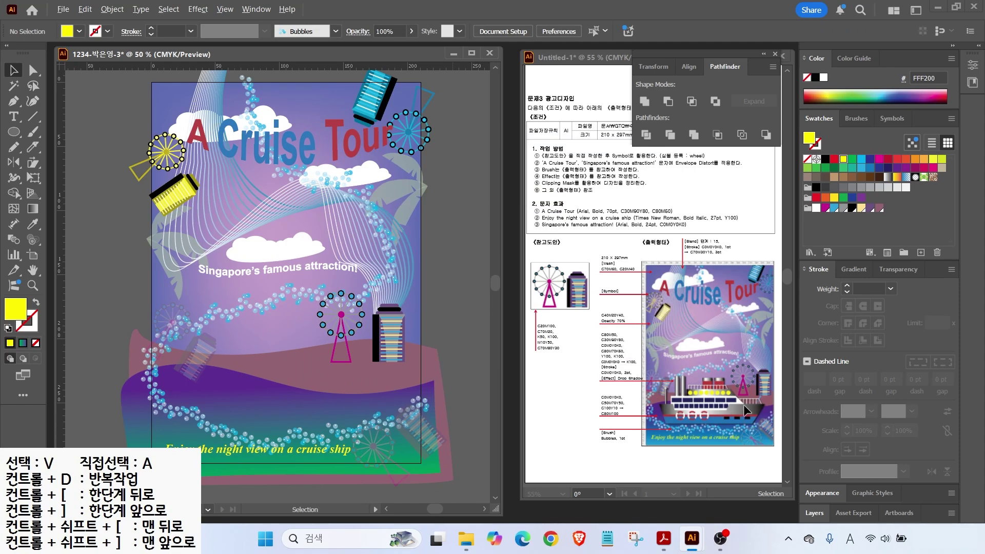
pyautogui.moveTo(655, 374); pyautogui.dragTo(689, 398)
pyautogui.hotkey('ctrl', 'a')
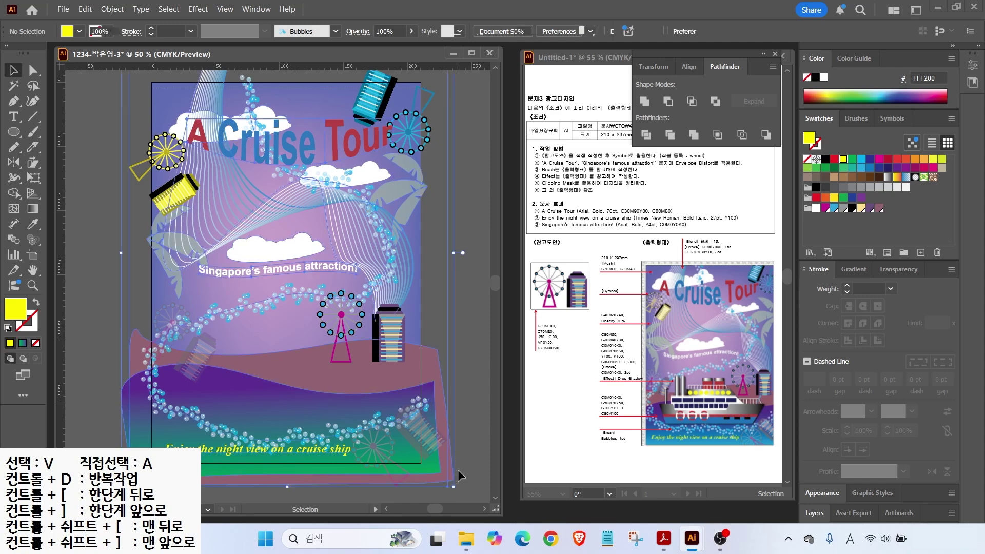
# Step: Lock all the selected artwork with Object > Lock > Selection
pyautogui.click(112, 9)
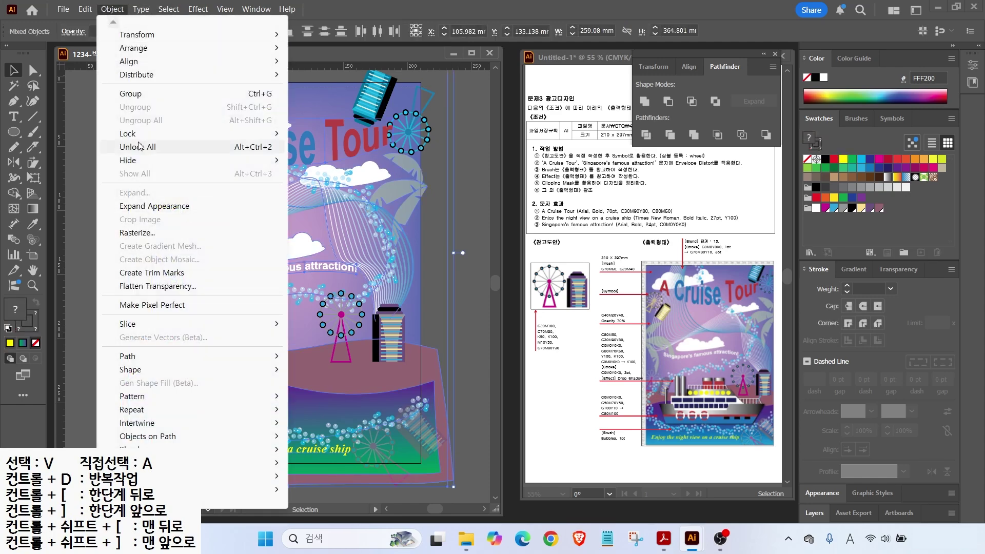
pyautogui.moveTo(205, 134)
pyautogui.click(328, 134)
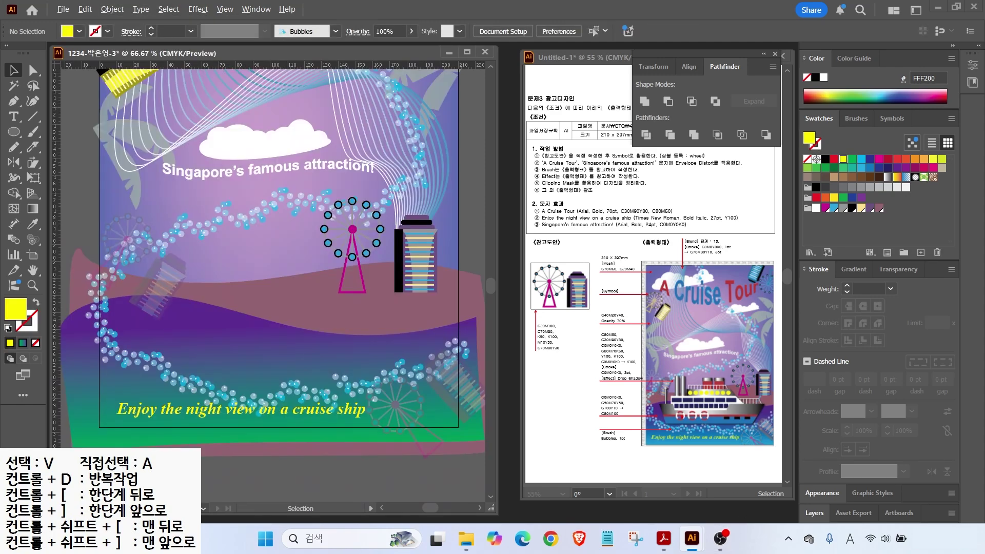
pyautogui.moveTo(620, 372); pyautogui.dragTo(806, 372)
pyautogui.scroll(1, 189, 274)
pyautogui.moveTo(198, 291); pyautogui.dragTo(191, 222)
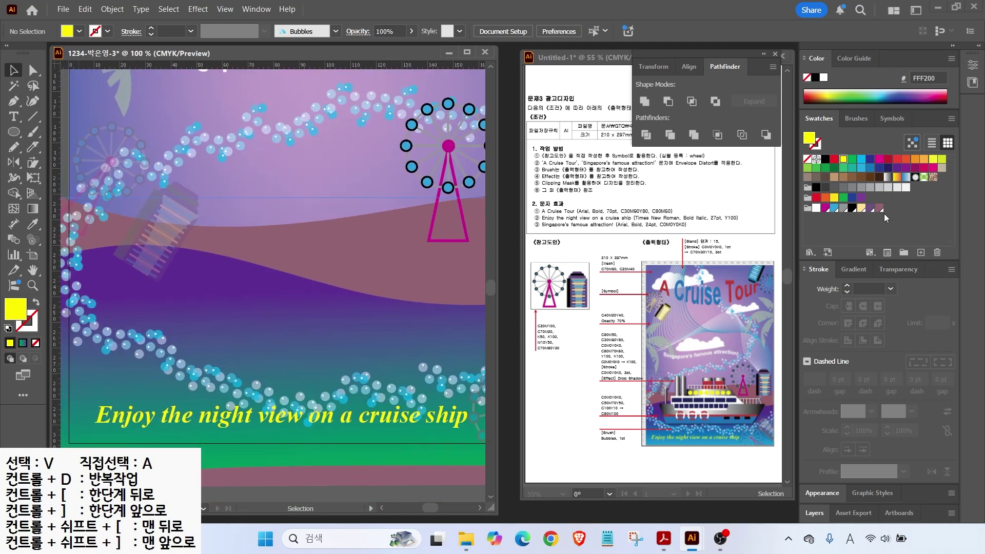
# Step: Create a blue swatch with C80 M50 Y0
pyautogui.click(878, 208)
pyautogui.click(921, 252)
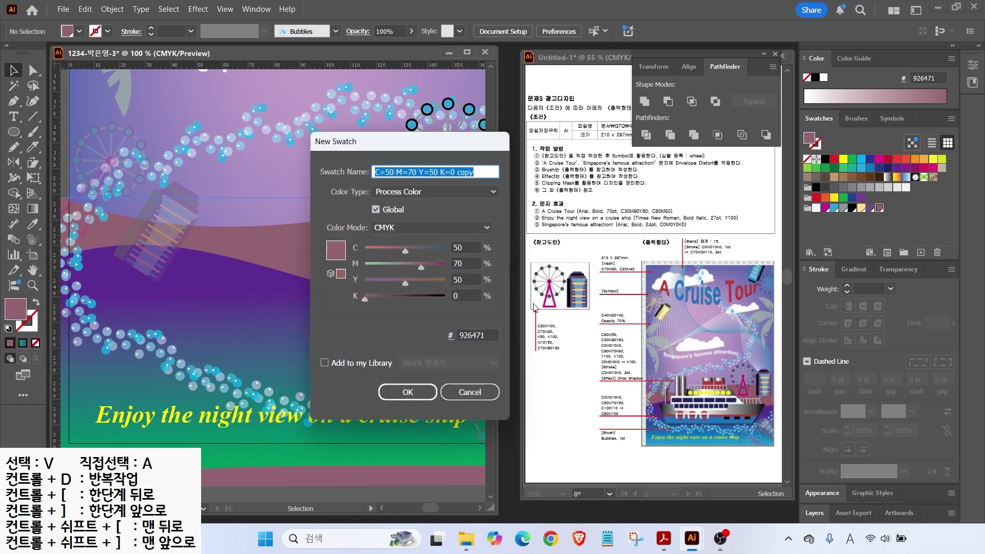
pyautogui.doubleClick(462, 247)
pyautogui.write('80')
pyautogui.press('Tab')
pyautogui.write('50')
pyautogui.press('Tab')
pyautogui.write('0')
pyautogui.press('Return')
# Step: Create a red swatch with C30 M90 Y80
pyautogui.click(920, 252)
pyautogui.doubleClick(462, 248)
pyautogui.write('30')
pyautogui.press('Tab')
pyautogui.write('90')
# Step: Create a dark navy swatch with C80 M70 Y0 K50
pyautogui.press('Tab')
pyautogui.write('80')
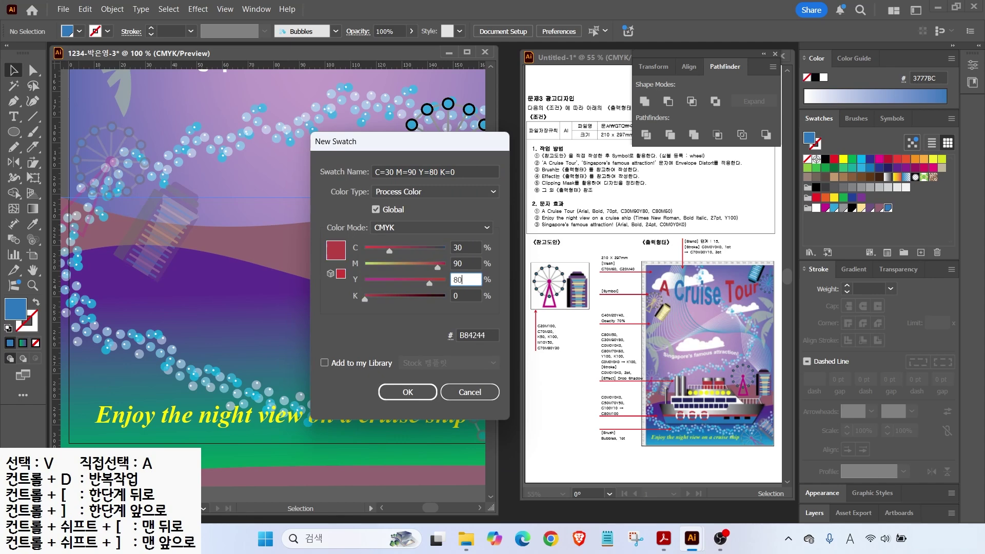
pyautogui.press('Return')
pyautogui.click(920, 252)
pyautogui.doubleClick(461, 247)
pyautogui.write('80')
pyautogui.press('Tab')
pyautogui.write('70')
# Step: Create a yellow swatch with C0 M0 Y100 K0
pyautogui.press('Tab')
pyautogui.write('0')
pyautogui.press('Tab')
pyautogui.write('50')
pyautogui.press('Return')
pyautogui.click(921, 253)
pyautogui.doubleClick(462, 247)
pyautogui.write('0')
pyautogui.press('Tab')
pyautogui.write('0')
pyautogui.press('Tab')
pyautogui.write('100')
pyautogui.press('Tab')
pyautogui.write('0')
pyautogui.press('Return')
# Step: Create one more swatch from the yellow, entering values 0 and 100
pyautogui.click(920, 252)
pyautogui.doubleClick(462, 247)
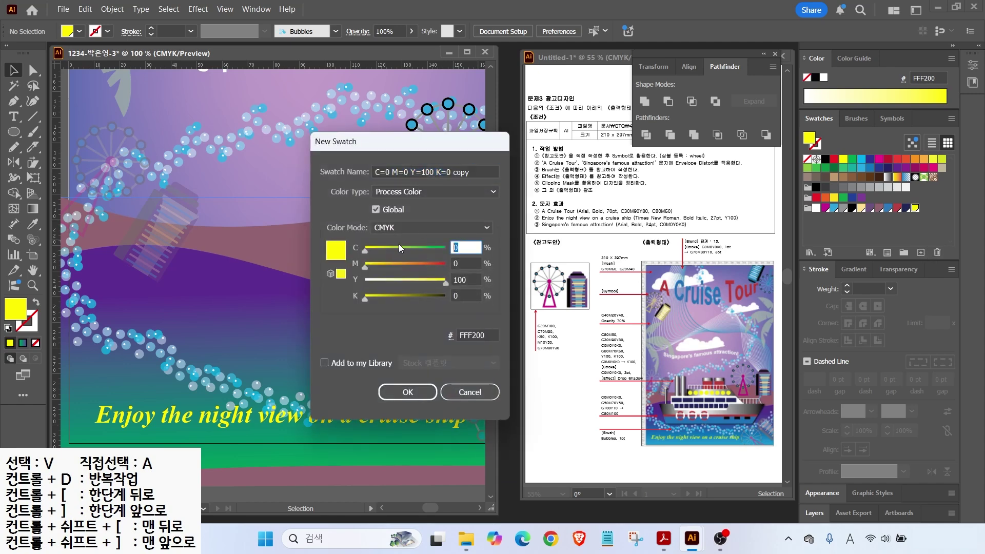
pyautogui.write('0')
pyautogui.press('Tab')
pyautogui.write('0')
pyautogui.press('Tab')
pyautogui.write('0')
pyautogui.press('Tab')
pyautogui.write('100')
pyautogui.press('Return')
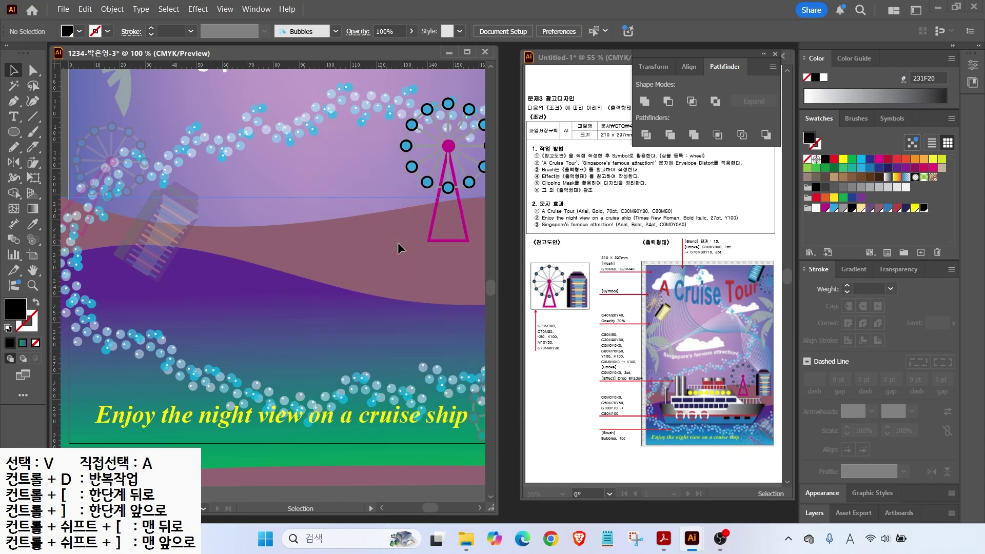
# Step: Draw a wide rectangle across the lower artboard and nudge it slightly right
pyautogui.moveTo(296, 233); pyautogui.dragTo(271, 267)
pyautogui.scroll(-1, 292, 232)
pyautogui.moveTo(13, 132); pyautogui.dragTo(51, 131)
pyautogui.moveTo(132, 281); pyautogui.dragTo(374, 348)
pyautogui.press('v')
pyautogui.moveTo(274, 308); pyautogui.dragTo(283, 308)
# Step: Pull the bottom corners inward into a trapezoid hull and fill it with the new blue
pyautogui.press('a')
pyautogui.moveTo(141, 349); pyautogui.dragTo(164, 348)
pyautogui.moveTo(383, 348); pyautogui.dragTo(367, 348)
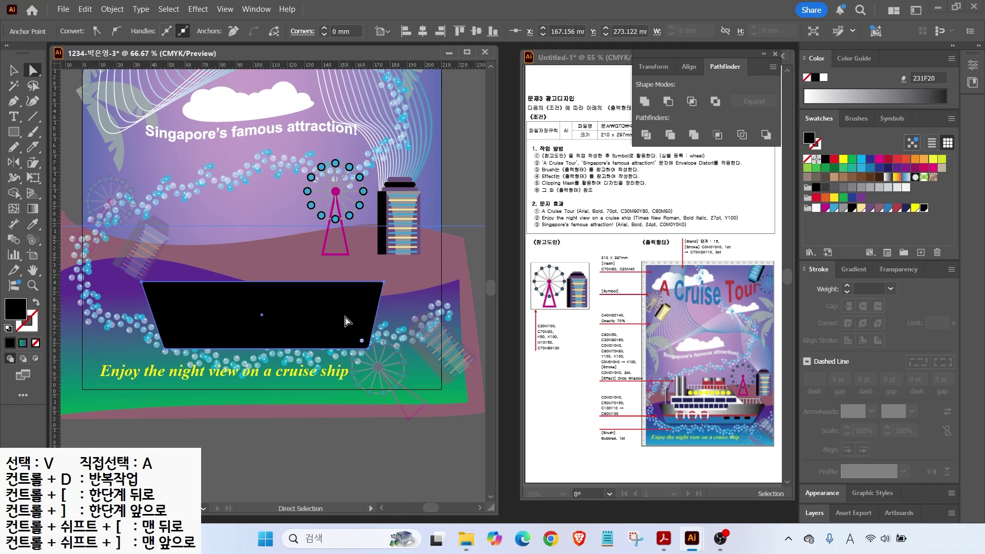
pyautogui.click(362, 349)
pyautogui.click(229, 291)
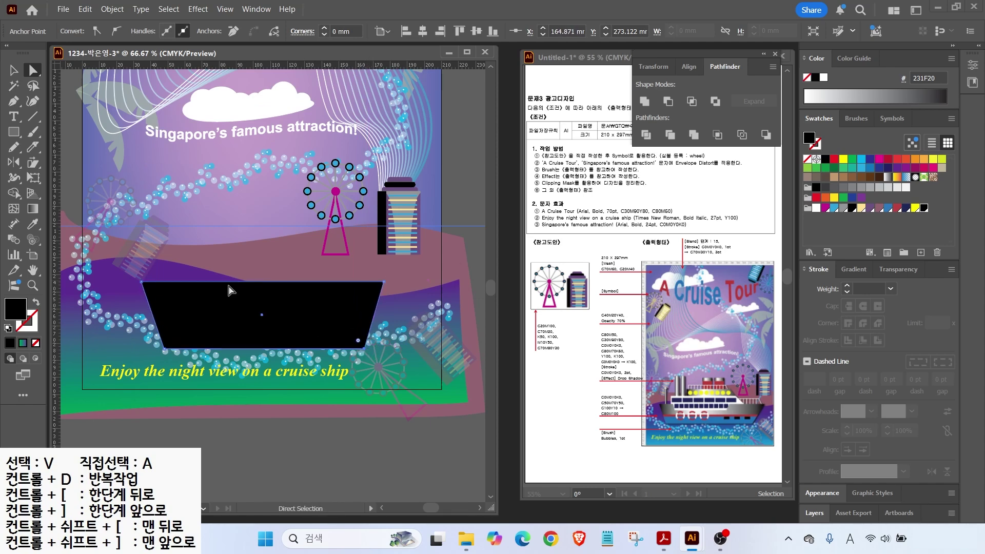
pyautogui.click(887, 207)
# Step: Draw a horizontal line across the hull and duplicate it slightly higher
pyautogui.press('\\')
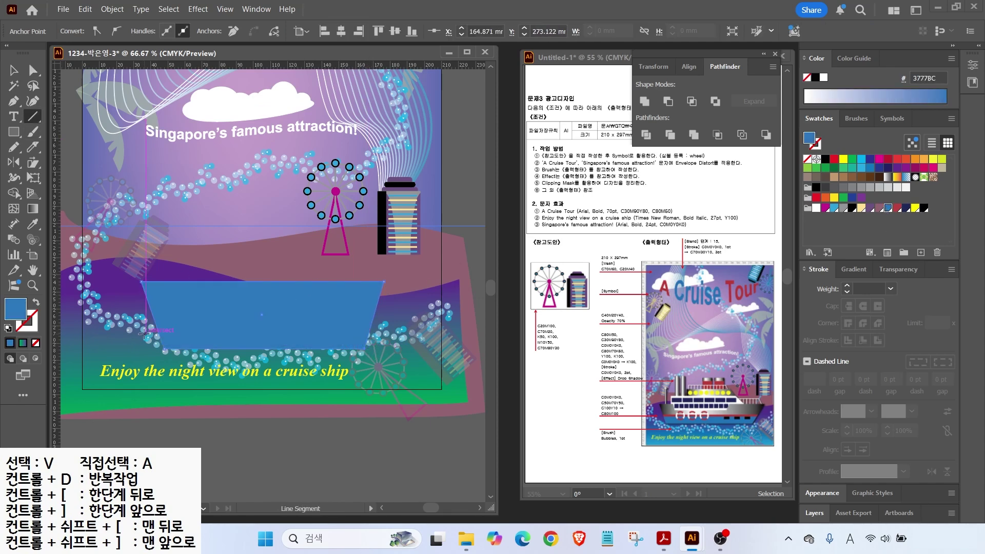
pyautogui.moveTo(146, 333); pyautogui.dragTo(388, 333)
pyautogui.press('d')
pyautogui.hotkey('ctrl', 'z')
pyautogui.press('v')
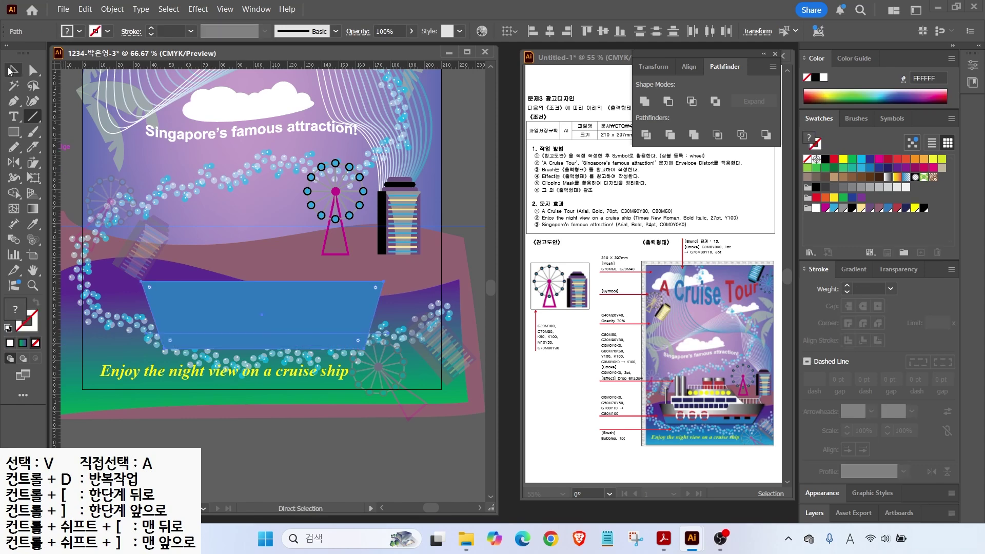
pyautogui.click(143, 333)
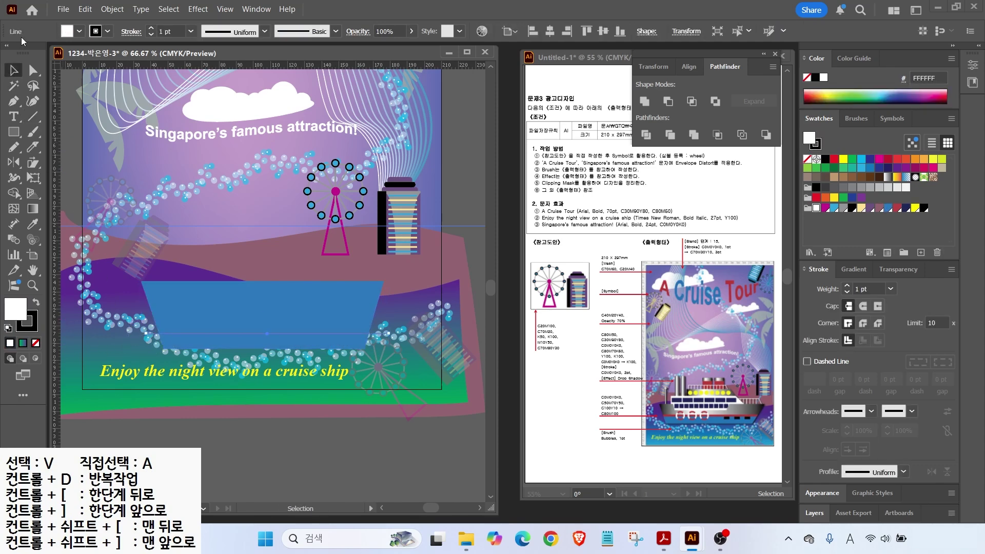
pyautogui.click(406, 334)
pyautogui.keyDown('alt'); pyautogui.keyDown('shift'); pyautogui.moveTo(383, 333); pyautogui.dragTo(382, 325); pyautogui.keyUp('shift'); pyautogui.keyUp('alt')
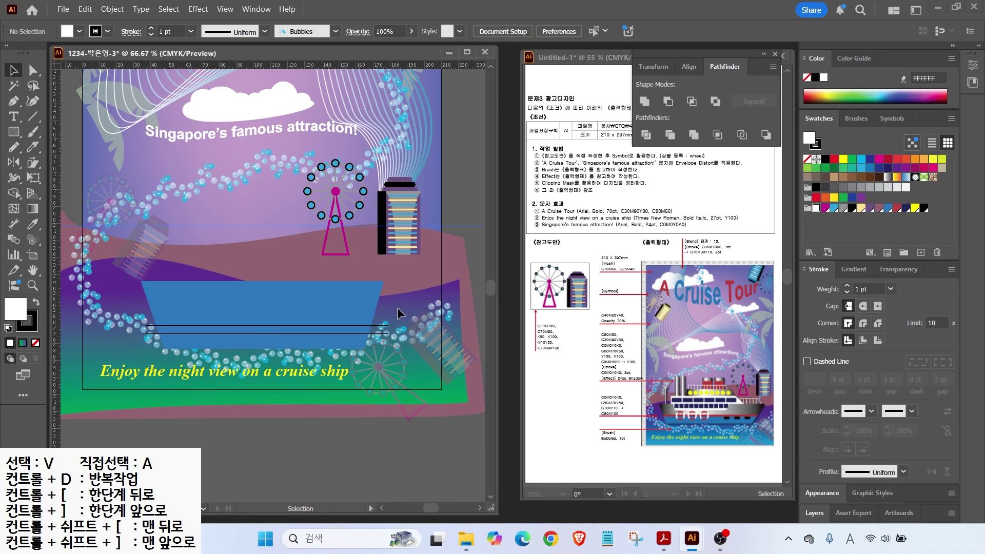
# Step: Divide the hull along both lines with Pathfinder and ungroup the pieces
pyautogui.hotkey('ctrl', 'a')
pyautogui.click(646, 135)
pyautogui.rightClick(442, 340)
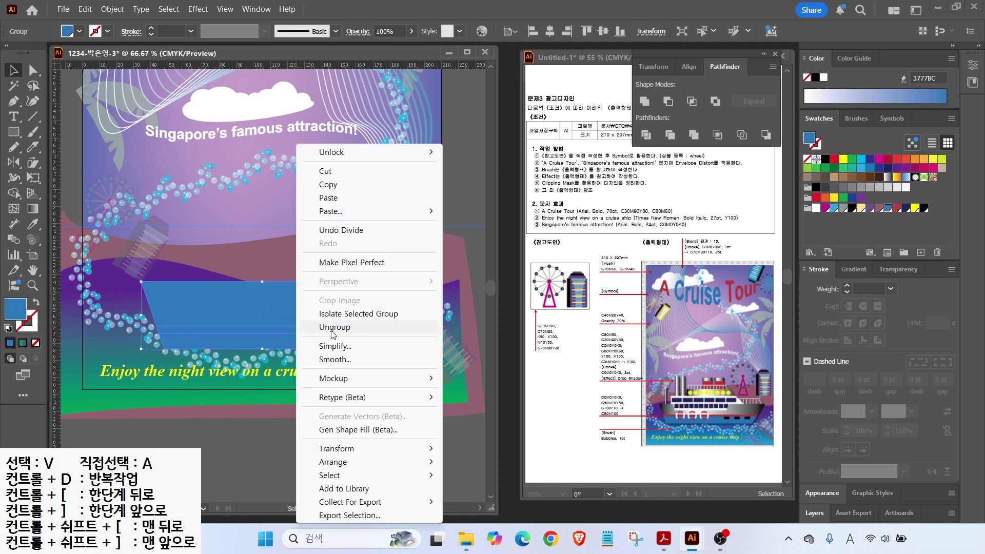
pyautogui.click(347, 327)
# Step: Colour the thin strip red and give the top section a black-white-black gradient
pyautogui.click(898, 212)
pyautogui.click(321, 300)
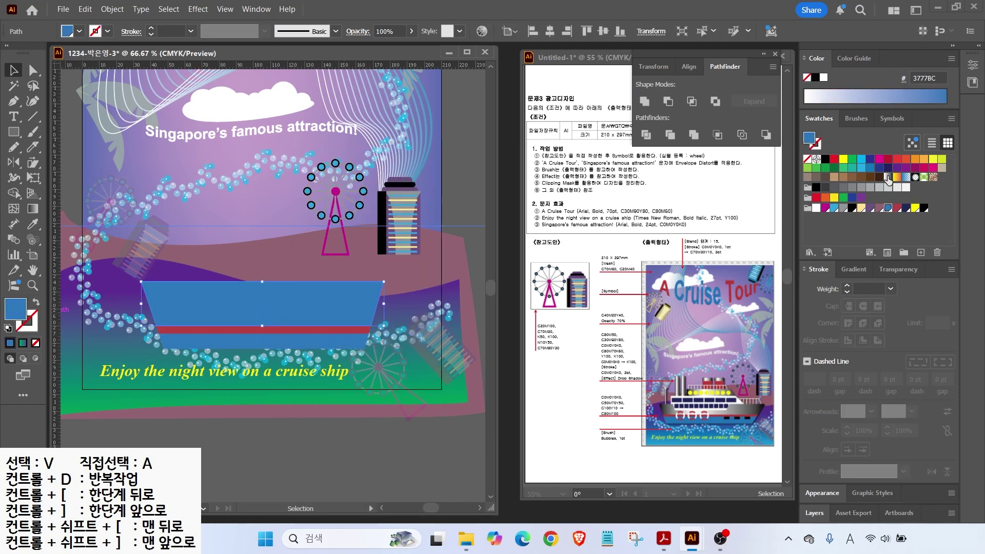
pyautogui.click(886, 177)
pyautogui.moveTo(807, 439); pyautogui.dragTo(864, 440)
pyautogui.keyDown('alt'); pyautogui.moveTo(933, 440); pyautogui.dragTo(882, 424); pyautogui.keyUp('alt')
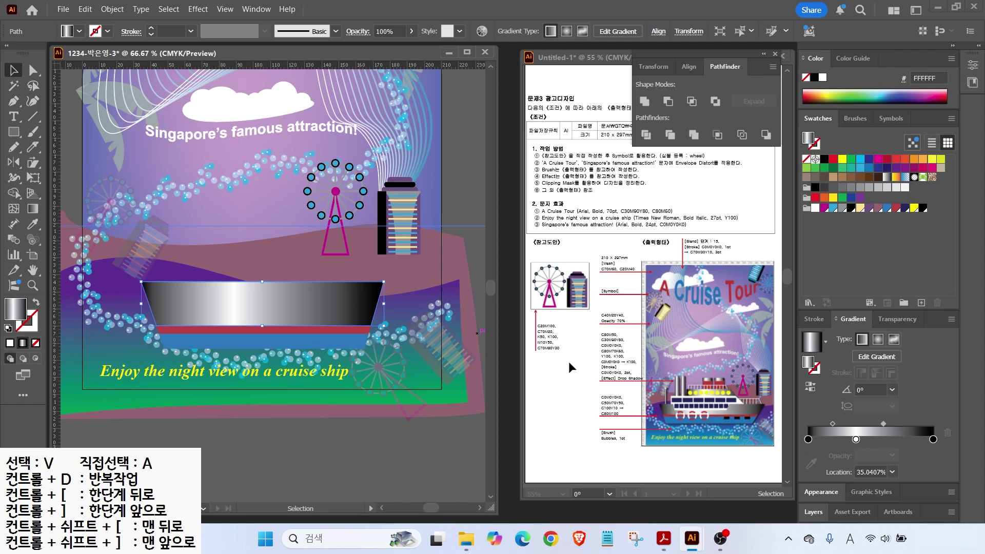
# Step: Draw a small black window on the hull and duplicate it into three windows
pyautogui.click(331, 273)
pyautogui.press('m')
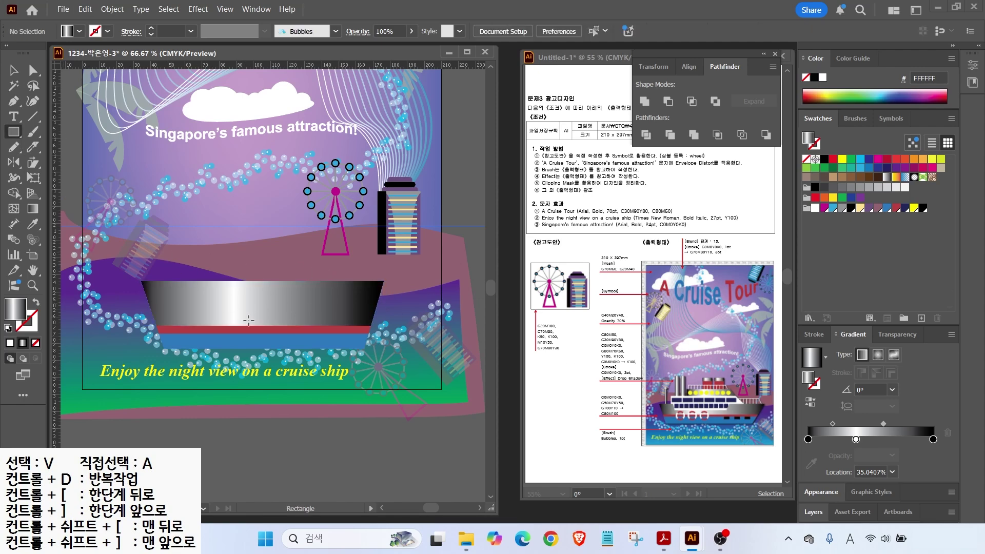
pyautogui.scroll(2, 311, 354)
pyautogui.moveTo(288, 309)
pyautogui.mouseDown()
pyautogui.moveTo(325, 324)
pyautogui.moveTo(356, 316)
pyautogui.moveTo(255, 318)
pyautogui.mouseUp()
pyautogui.press(',')
pyautogui.press('v')
pyautogui.scroll(-1, 229, 354)
pyautogui.moveTo(229, 353); pyautogui.dragTo(324, 320)
pyautogui.keyDown('shift'); pyautogui.click(399, 322); pyautogui.keyUp('shift')
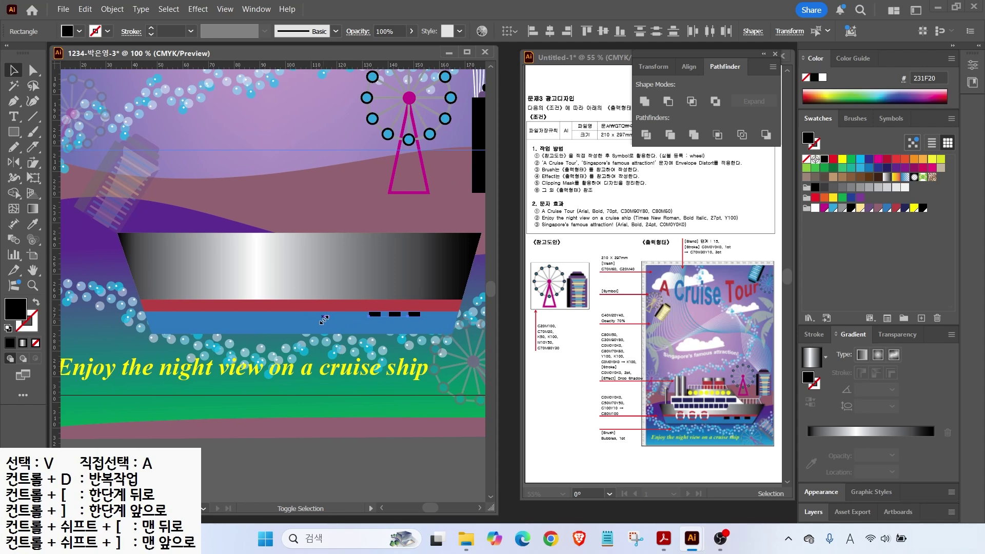
pyautogui.hotkey('ctrl', 'z')
# Step: Draw a black circle on the hull's left side and offset its path by -2.5 mm
pyautogui.moveTo(15, 132); pyautogui.dragTo(51, 162)
pyautogui.moveTo(151, 263); pyautogui.dragTo(195, 306)
pyautogui.click(106, 9)
pyautogui.click(328, 403)
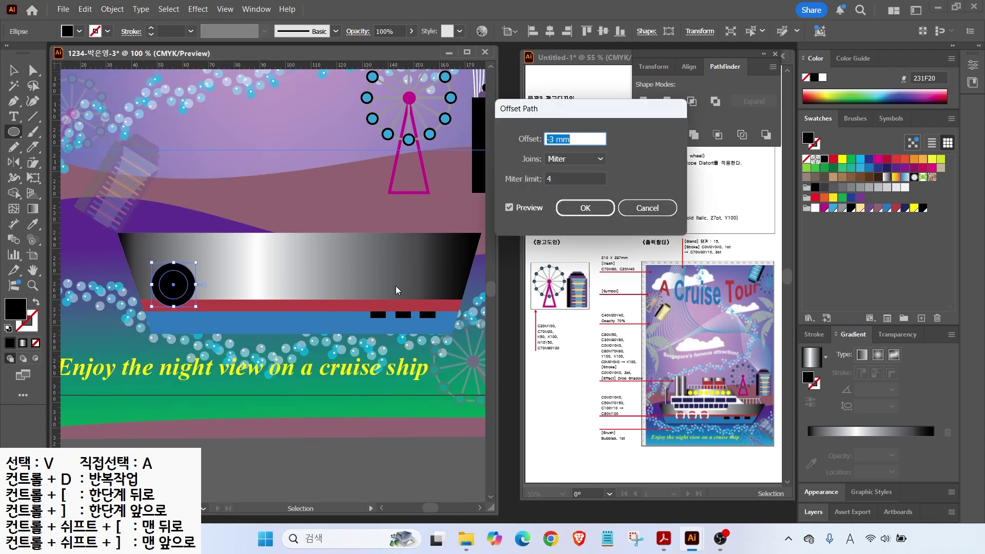
pyautogui.write('-2')
pyautogui.doubleClick(509, 210)
pyautogui.moveTo(578, 137); pyautogui.dragTo(76, 129)
pyautogui.write('-2.5')
pyautogui.press('Return')
# Step: Cut the inner circle out with Minus Front and move the ring onto the red and blue stripes
pyautogui.click(14, 71)
pyautogui.keyDown('shift'); pyautogui.click(167, 266); pyautogui.keyUp('shift')
pyautogui.click(667, 101)
pyautogui.moveTo(192, 272)
pyautogui.mouseDown()
pyautogui.moveTo(228, 291)
pyautogui.moveTo(206, 331)
pyautogui.mouseUp()
pyautogui.press('\\')
pyautogui.press('d')
pyautogui.press('v')
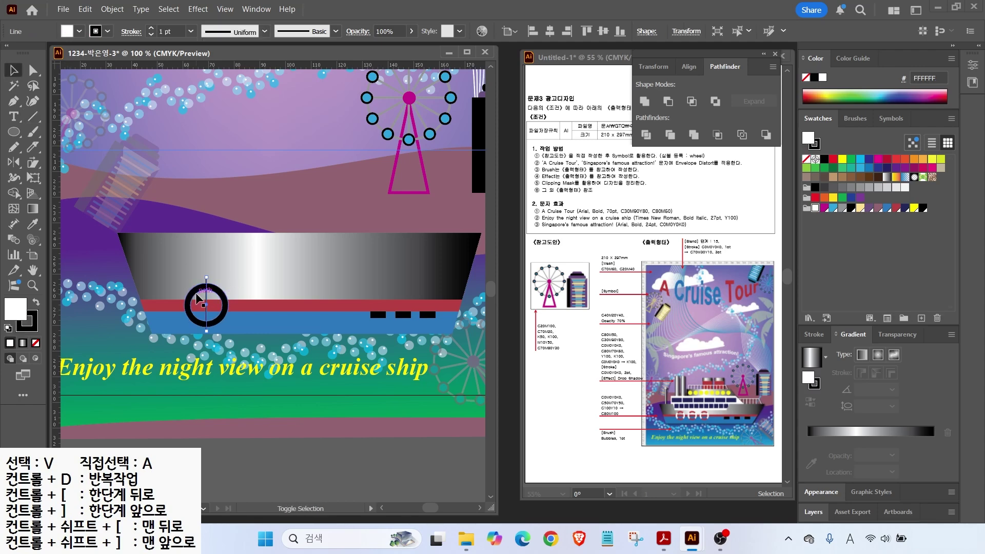
pyautogui.keyDown('shift'); pyautogui.click(191, 294); pyautogui.keyUp('shift')
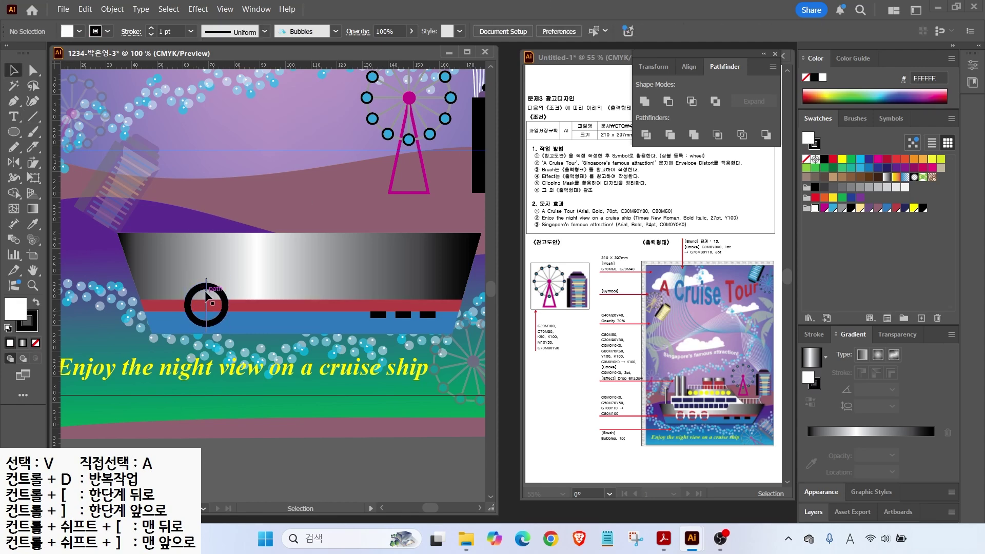
# Step: Make a horizontal copy of the vertical line by rotating it 90° across the ring
pyautogui.click(14, 162)
pyautogui.moveTo(14, 162); pyautogui.dragTo(35, 163)
pyautogui.press('Return')
pyautogui.write('90')
pyautogui.press('Return')
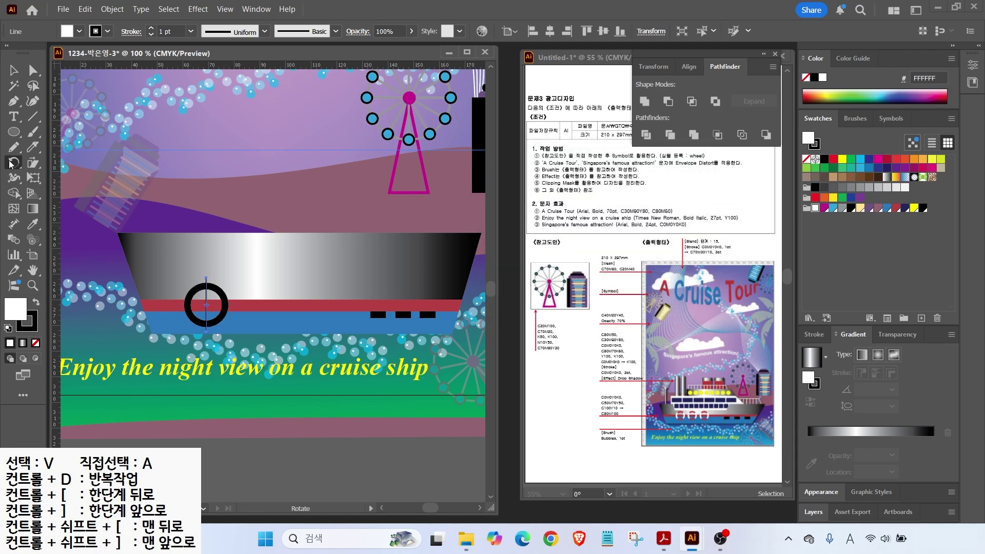
pyautogui.press('Return')
pyautogui.click(528, 282)
# Step: Divide the ring into quarters along the two crossing lines with Pathfinder Divide
pyautogui.press('v')
pyautogui.hotkey('ctrl', '=')
pyautogui.keyDown('shift'); pyautogui.click(209, 280); pyautogui.keyUp('shift')
pyautogui.keyDown('shift'); pyautogui.click(217, 261); pyautogui.keyUp('shift')
pyautogui.click(646, 135)
# Step: Color the top-left and bottom-right quarters white and the other two quarters red
pyautogui.click(33, 71)
pyautogui.hotkey('ctrl', 'shift', 'a')
pyautogui.click(182, 273)
pyautogui.keyDown('shift'); pyautogui.click(243, 313); pyautogui.keyUp('shift')
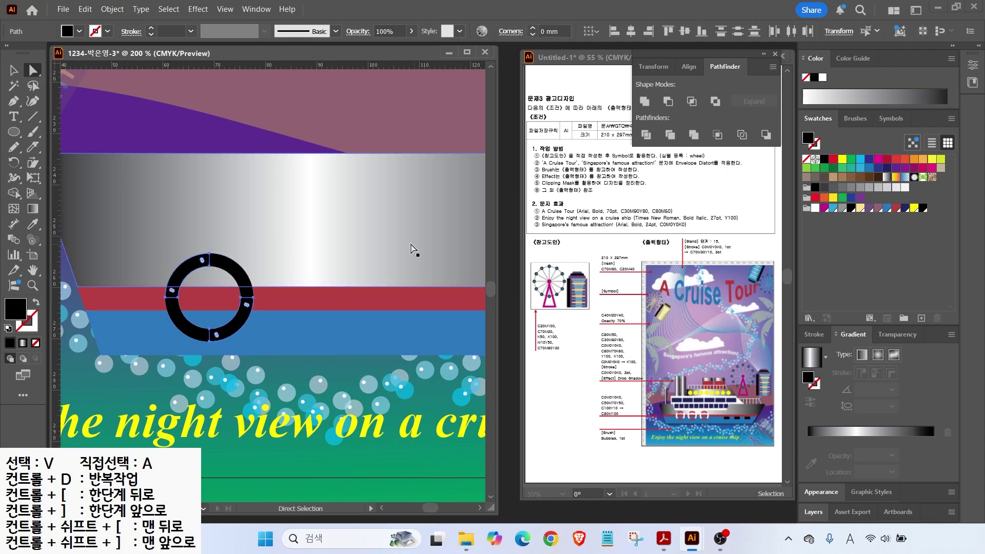
pyautogui.click(814, 208)
pyautogui.click(181, 324)
pyautogui.keyDown('shift'); pyautogui.click(236, 272); pyautogui.keyUp('shift')
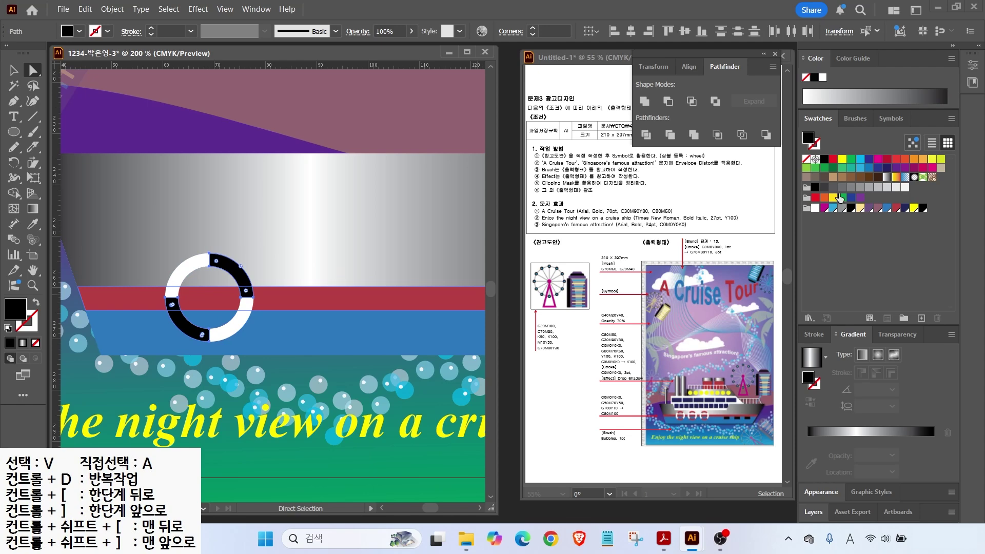
pyautogui.click(896, 208)
# Step: Tilt the life ring 45° and duplicate it twice along the hull
pyautogui.press('v')
pyautogui.click(247, 316)
pyautogui.moveTo(247, 317); pyautogui.dragTo(306, 312)
pyautogui.hotkey('ctrl', 'd')
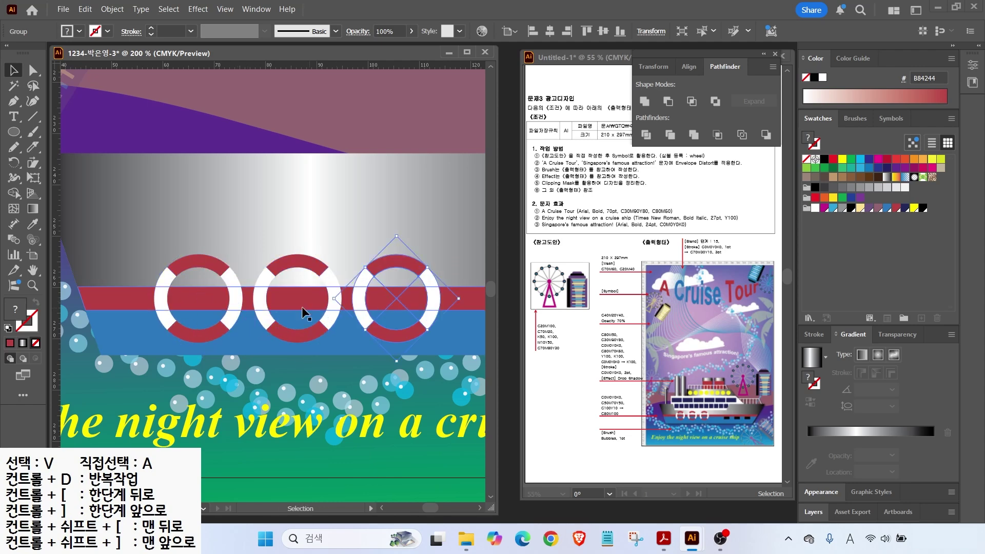
pyautogui.scroll(-2, 306, 314)
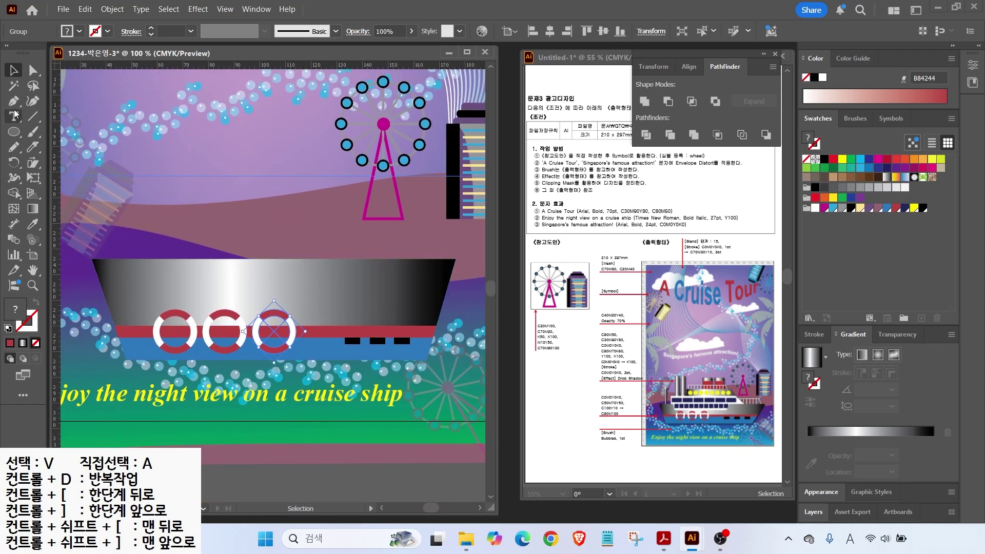
# Step: Cut a half-size copy of the hull out of the hull with Minus Front
pyautogui.click(258, 291)
pyautogui.moveTo(258, 290); pyautogui.dragTo(255, 245)
pyautogui.moveTo(452, 212); pyautogui.dragTo(255, 268)
pyautogui.keyDown('shift'); pyautogui.click(326, 279); pyautogui.keyUp('shift')
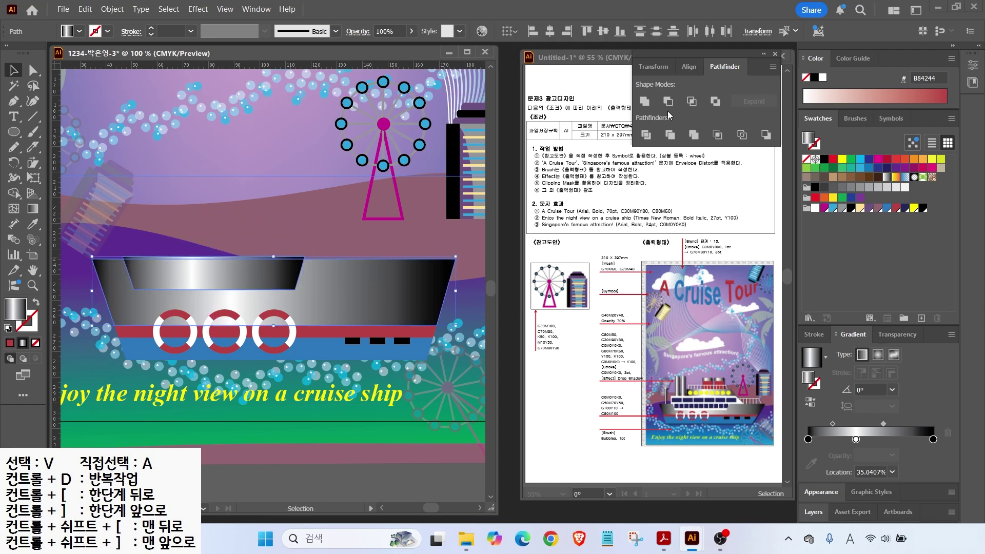
pyautogui.click(667, 101)
# Step: Draw a white rectangle over the hull, slant its top-right corner, and send it behind the hull
pyautogui.moveTo(14, 132); pyautogui.dragTo(52, 139)
pyautogui.moveTo(116, 298)
pyautogui.mouseDown()
pyautogui.moveTo(405, 218)
pyautogui.moveTo(358, 219)
pyautogui.moveTo(345, 235)
pyautogui.mouseUp()
pyautogui.click(815, 207)
pyautogui.press('a')
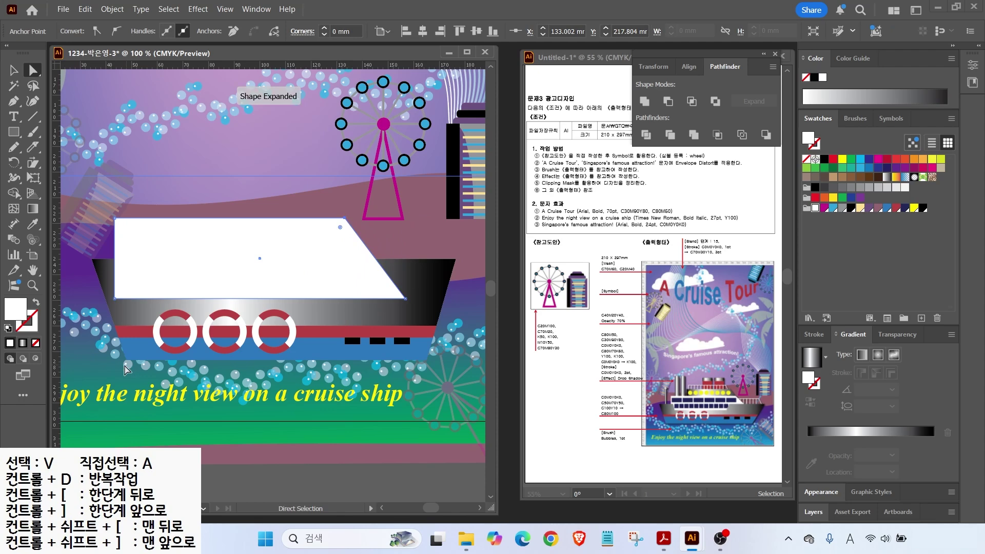
pyautogui.keyDown('ctrl'); pyautogui.click(418, 330); pyautogui.keyUp('ctrl')
pyautogui.press('v')
pyautogui.click(285, 244)
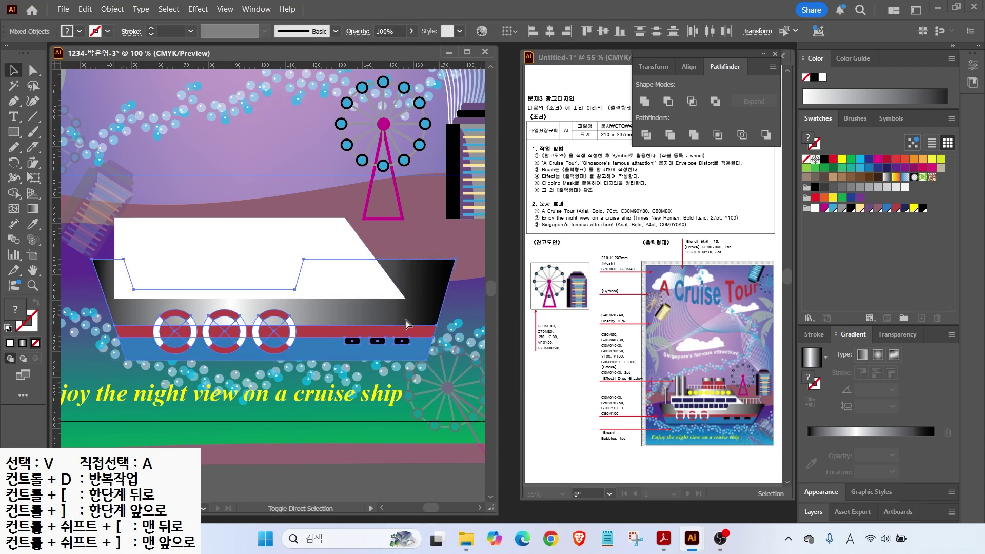
pyautogui.hotkey('ctrl', '[')
pyautogui.click(14, 132)
pyautogui.click(67, 132)
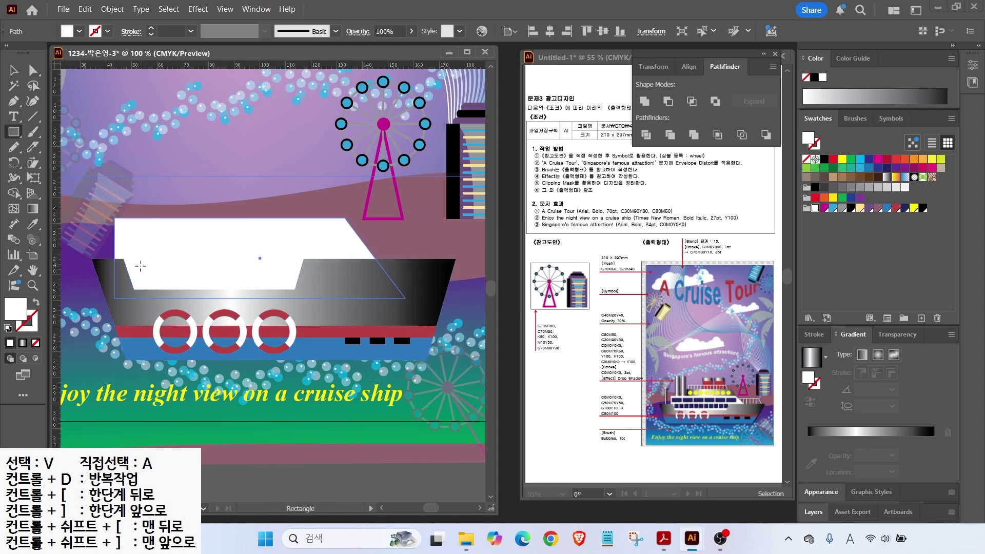
# Step: Draw a small navy window square on the deck and place a copy at the far end
pyautogui.moveTo(148, 277); pyautogui.dragTo(149, 280)
pyautogui.click(905, 208)
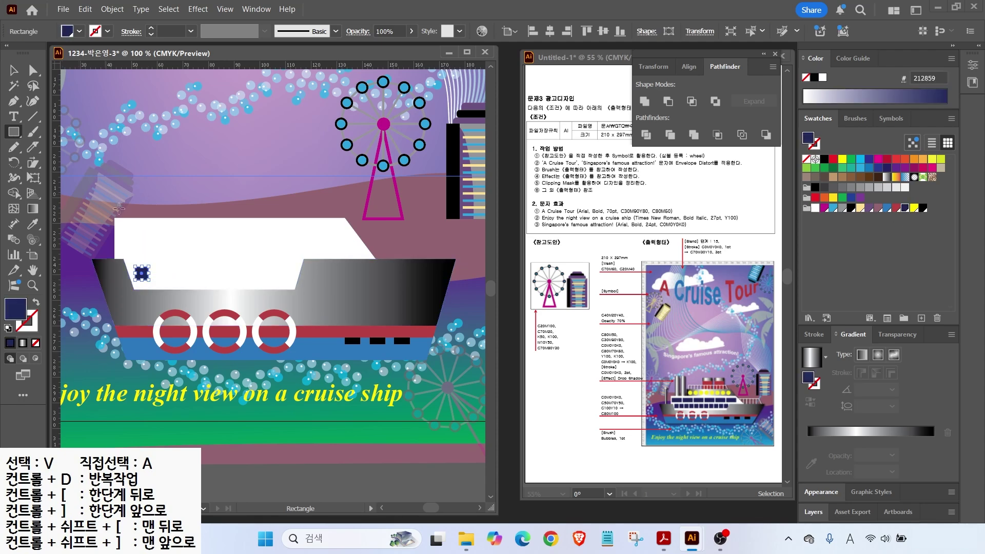
pyautogui.hotkey('ctrl', '=')
pyautogui.press('v')
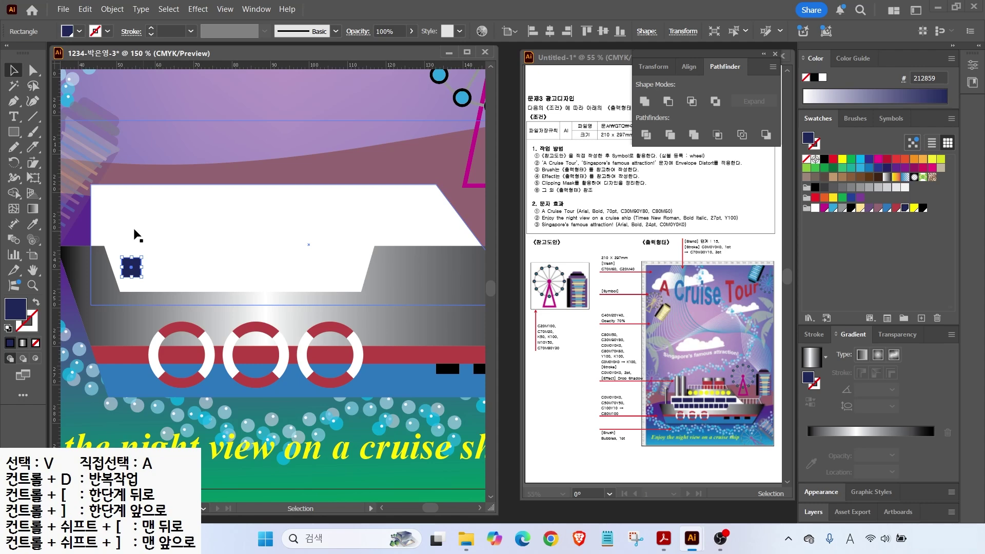
pyautogui.moveTo(132, 264); pyautogui.dragTo(131, 270)
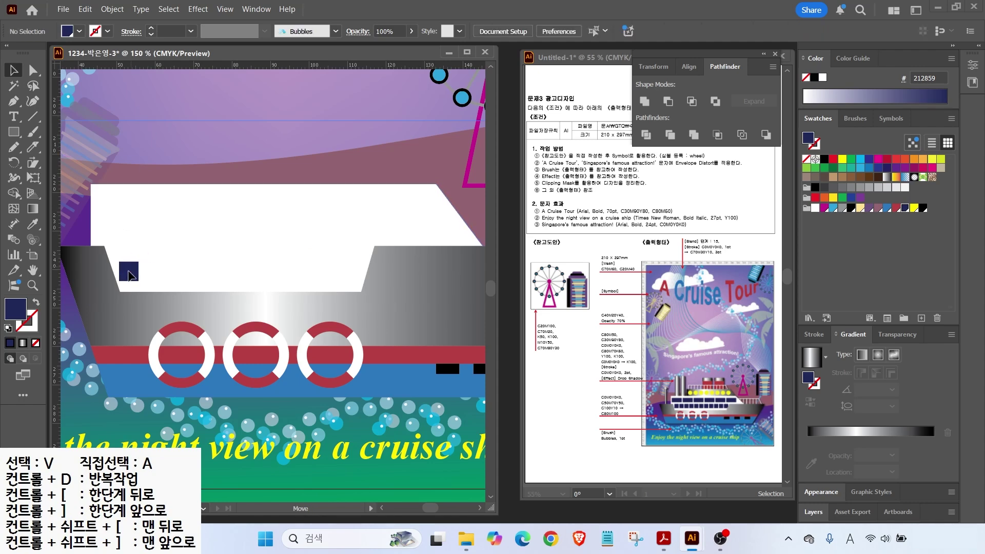
pyautogui.moveTo(132, 277); pyautogui.dragTo(347, 285)
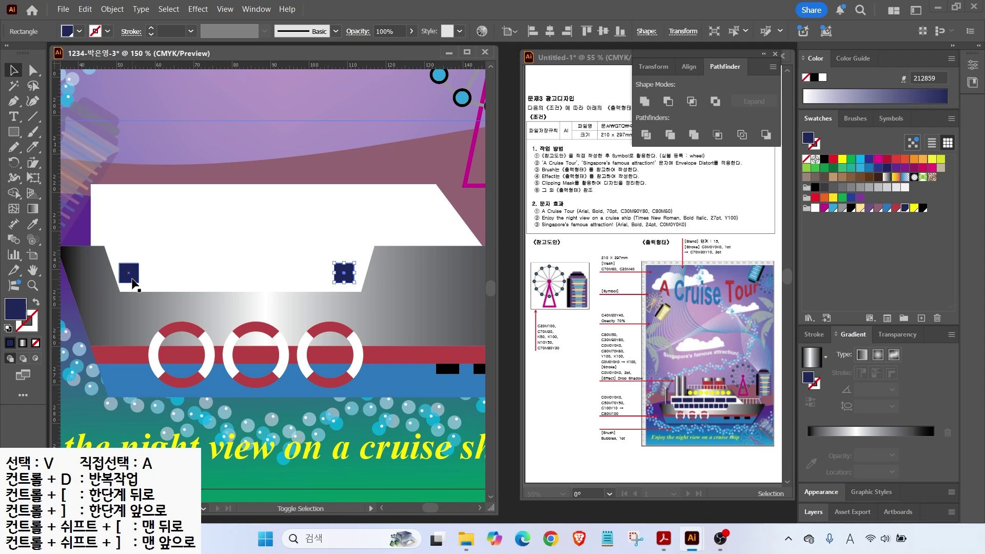
# Step: Blend the left and right navy squares with Object > Blend > Make
pyautogui.click(132, 281)
pyautogui.keyDown('shift'); pyautogui.click(348, 273); pyautogui.keyUp('shift')
pyautogui.click(112, 7)
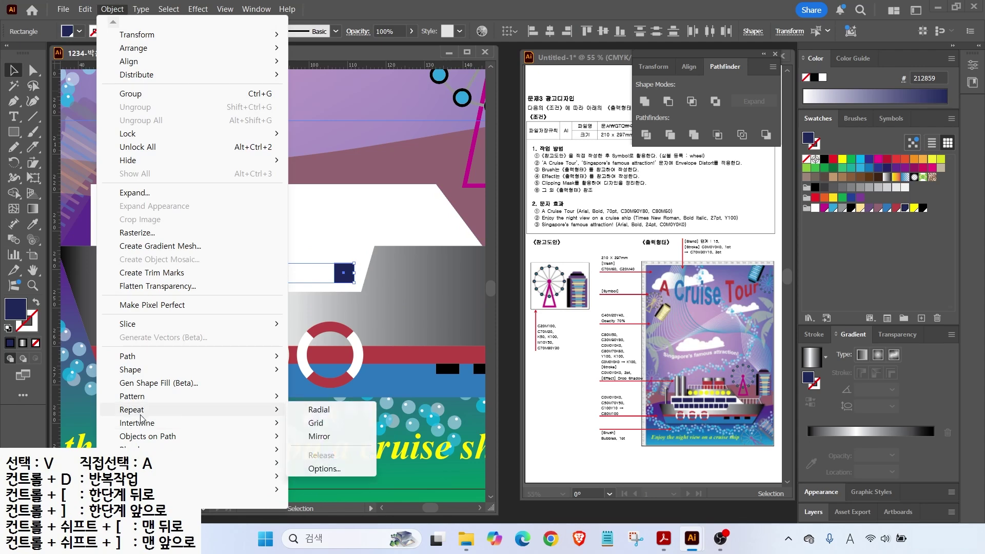
pyautogui.moveTo(247, 450)
pyautogui.click(312, 353)
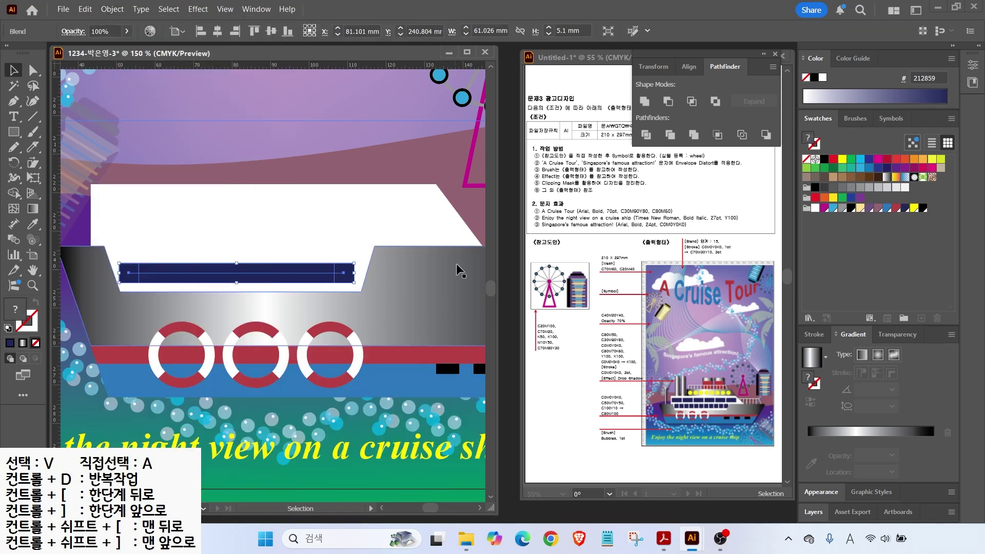
# Step: Set the blend to 8 specified steps and nudge the window row up slightly
pyautogui.doubleClick(14, 240)
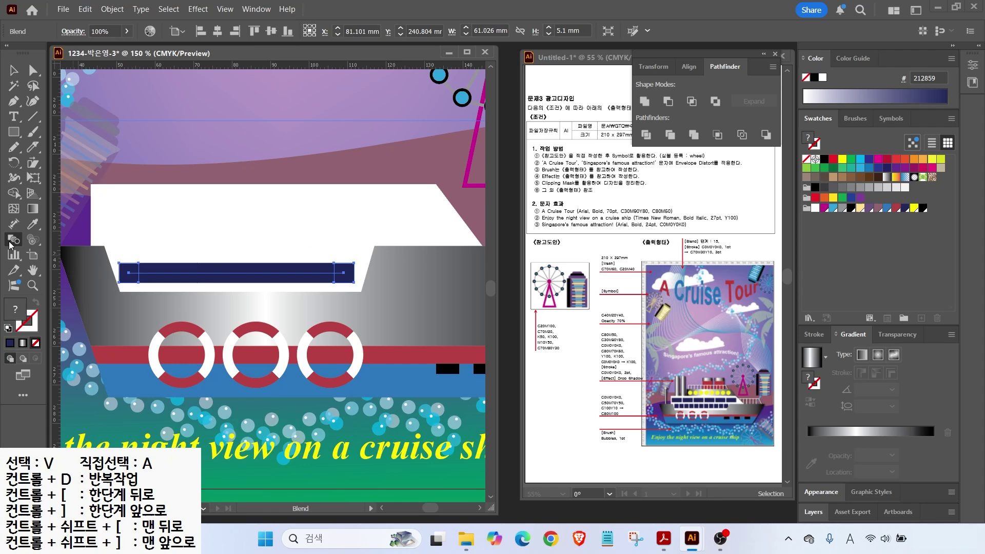
pyautogui.click(372, 156)
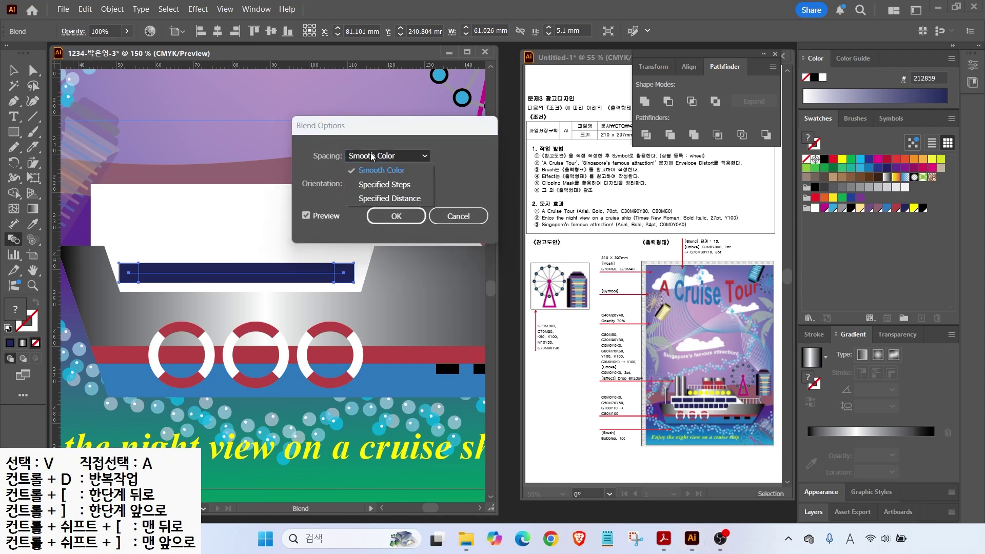
pyautogui.click(385, 185)
pyautogui.click(391, 159)
pyautogui.click(391, 159)
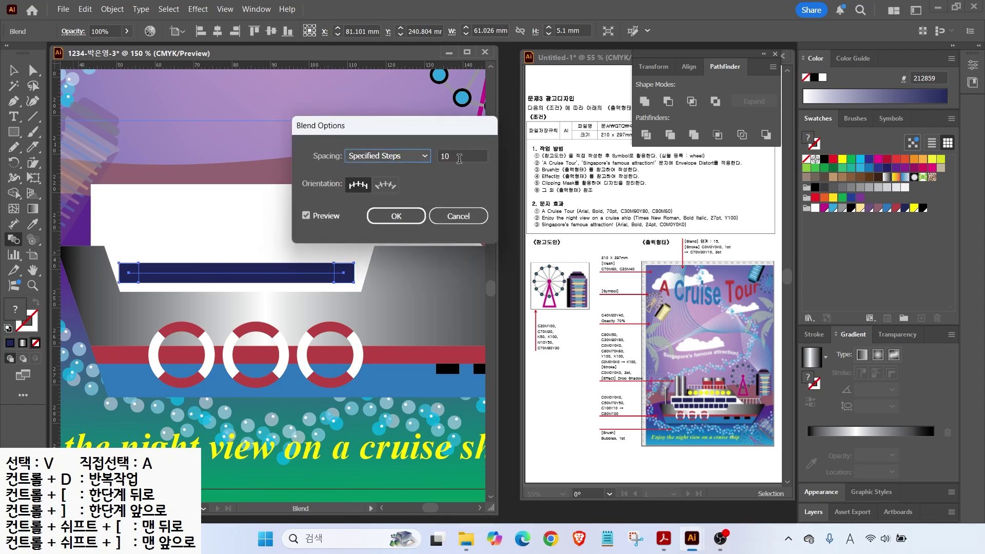
pyautogui.doubleClick(459, 159)
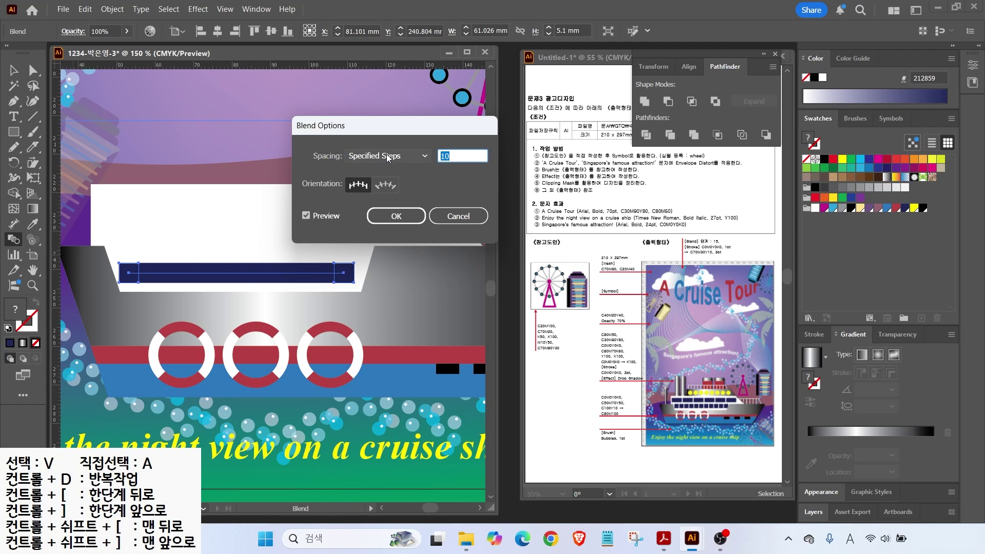
pyautogui.click(306, 216)
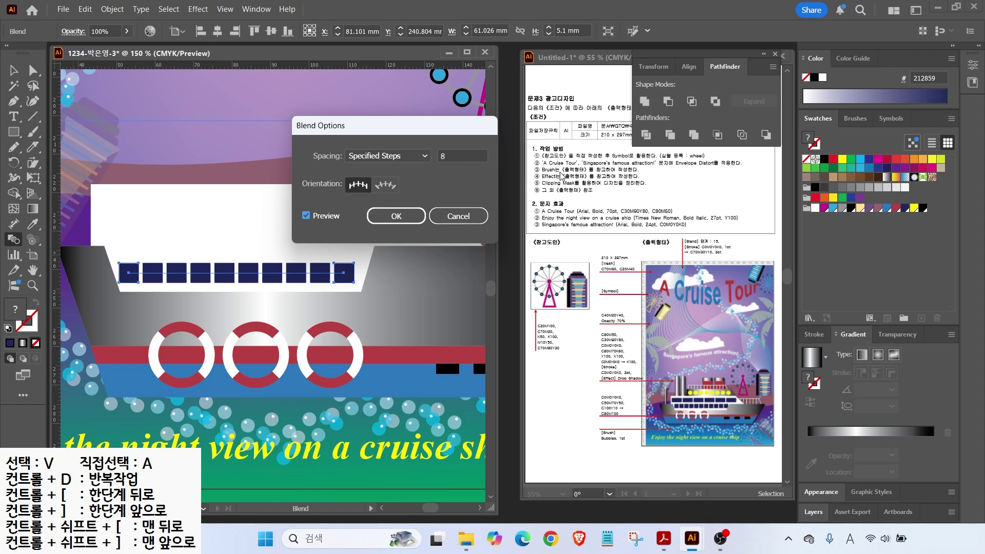
pyautogui.click(396, 216)
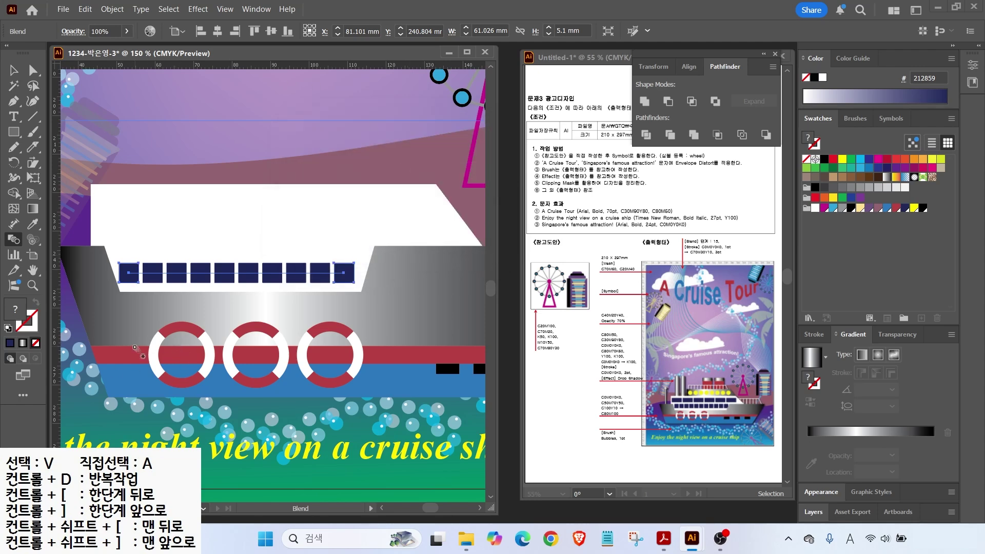
pyautogui.click(11, 69)
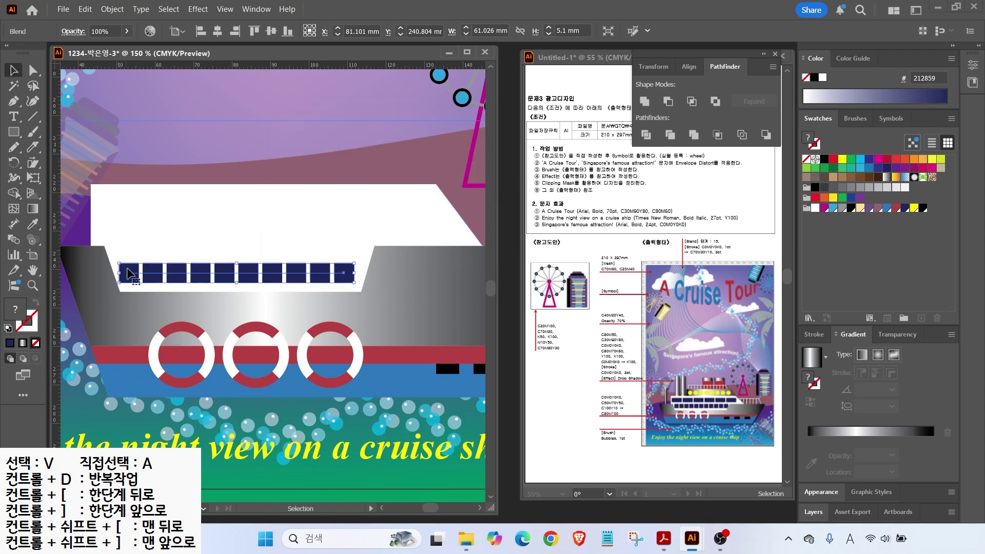
pyautogui.moveTo(132, 280); pyautogui.dragTo(134, 262)
# Step: Draw a larger navy upper window and repeat copies of it to the right
pyautogui.click(15, 134)
pyautogui.moveTo(120, 213)
pyautogui.mouseDown()
pyautogui.moveTo(164, 235)
pyautogui.moveTo(122, 227)
pyautogui.mouseUp()
pyautogui.press('v')
pyautogui.moveTo(135, 271); pyautogui.dragTo(131, 262)
pyautogui.moveTo(124, 228); pyautogui.dragTo(175, 228)
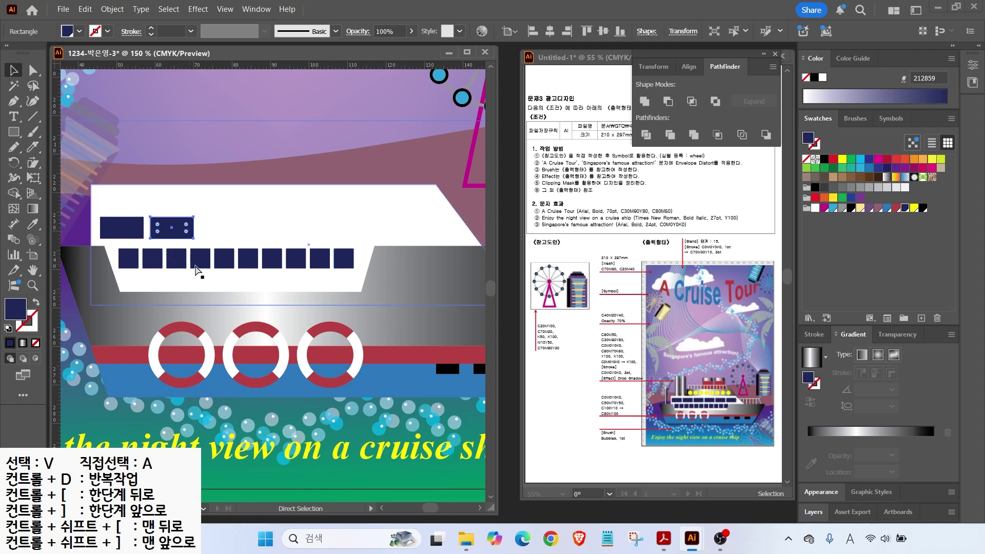
pyautogui.hotkey('ctrl', 'd')
pyautogui.hotkey('ctrl', 'd')
pyautogui.hotkey('ctrl', 'd')
pyautogui.hotkey('ctrl', 'd')
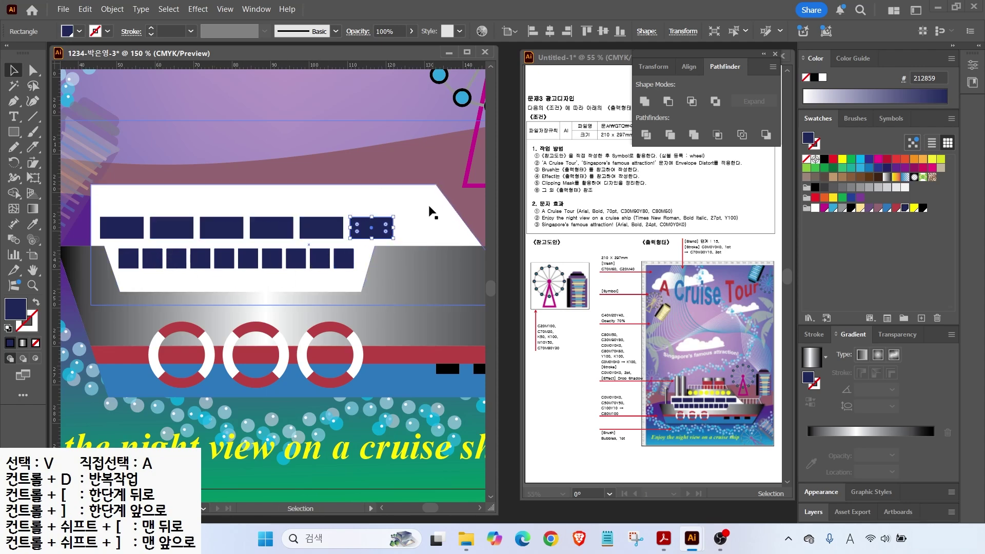
# Step: Select all six upper windows and stretch the row to the right
pyautogui.click(139, 232)
pyautogui.keyDown('shift'); pyautogui.click(176, 229); pyautogui.keyUp('shift')
pyautogui.keyDown('shift'); pyautogui.click(220, 227); pyautogui.keyUp('shift')
pyautogui.keyDown('shift'); pyautogui.click(273, 227); pyautogui.keyUp('shift')
pyautogui.keyDown('shift'); pyautogui.click(328, 226); pyautogui.keyUp('shift')
pyautogui.keyDown('shift'); pyautogui.click(371, 227); pyautogui.keyUp('shift')
pyautogui.moveTo(394, 227); pyautogui.dragTo(431, 228)
# Step: Lower the white deck's top edge and draw a bridge rectangle above it
pyautogui.click(297, 191)
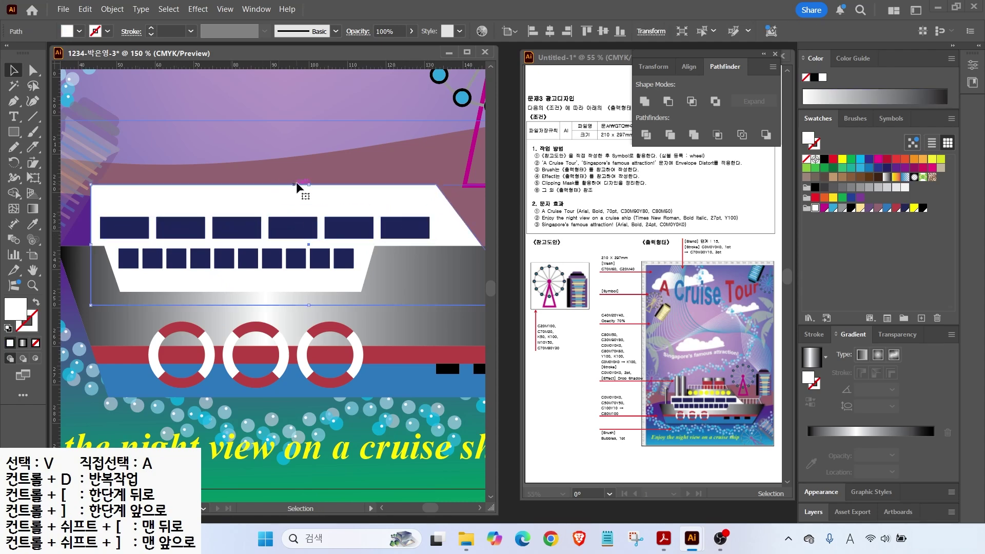
pyautogui.moveTo(308, 184); pyautogui.dragTo(306, 201)
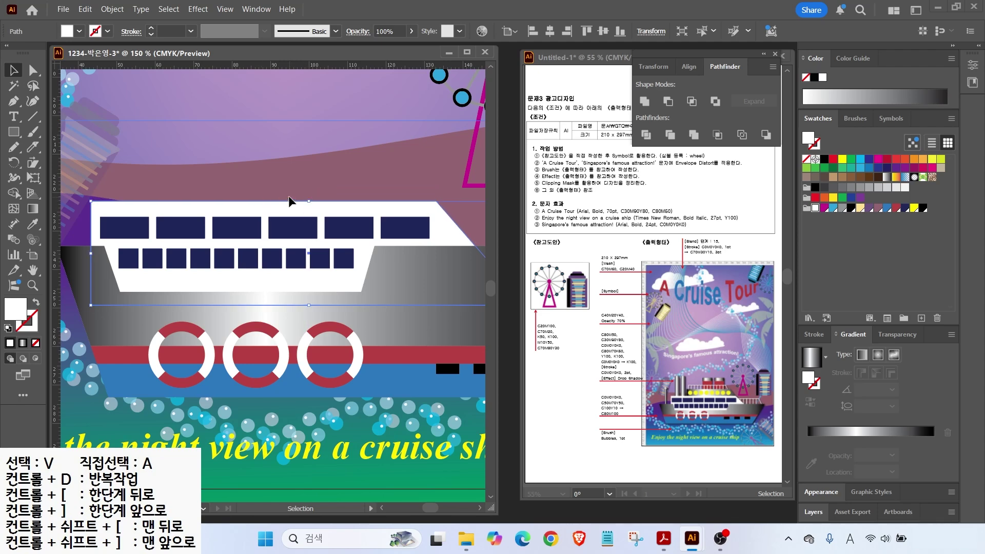
pyautogui.hotkey('ctrl', 'z')
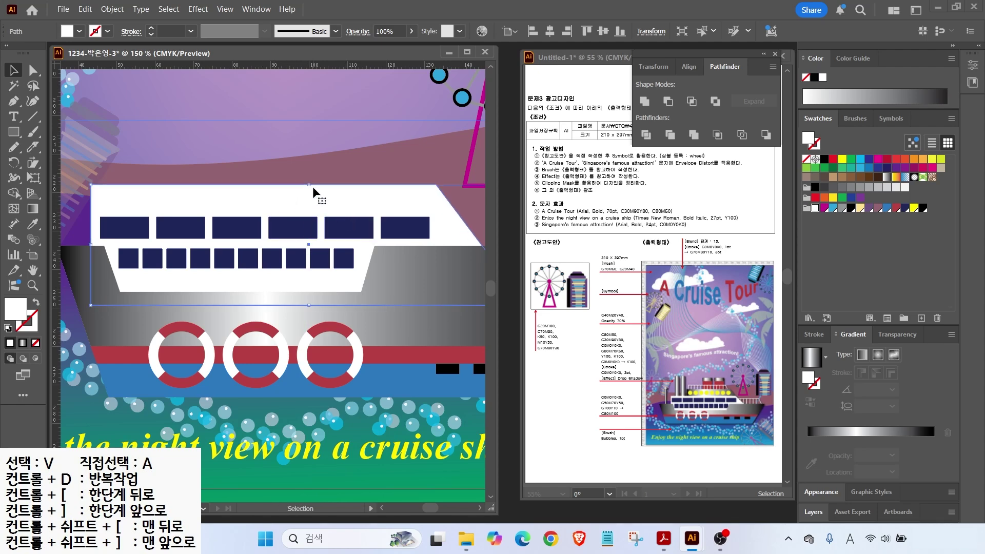
pyautogui.moveTo(308, 184); pyautogui.dragTo(309, 205)
pyautogui.press('m')
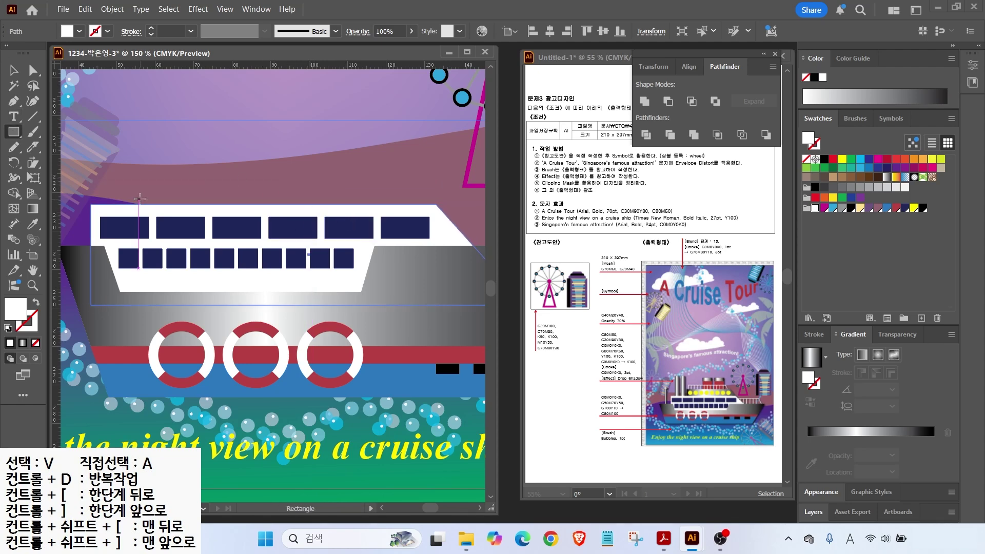
pyautogui.moveTo(134, 205)
pyautogui.mouseDown()
pyautogui.moveTo(435, 161)
pyautogui.moveTo(405, 161)
pyautogui.mouseUp()
# Step: Fill the new bridge rectangle with the gradient and slant its right edge
pyautogui.press('.')
pyautogui.press('a')
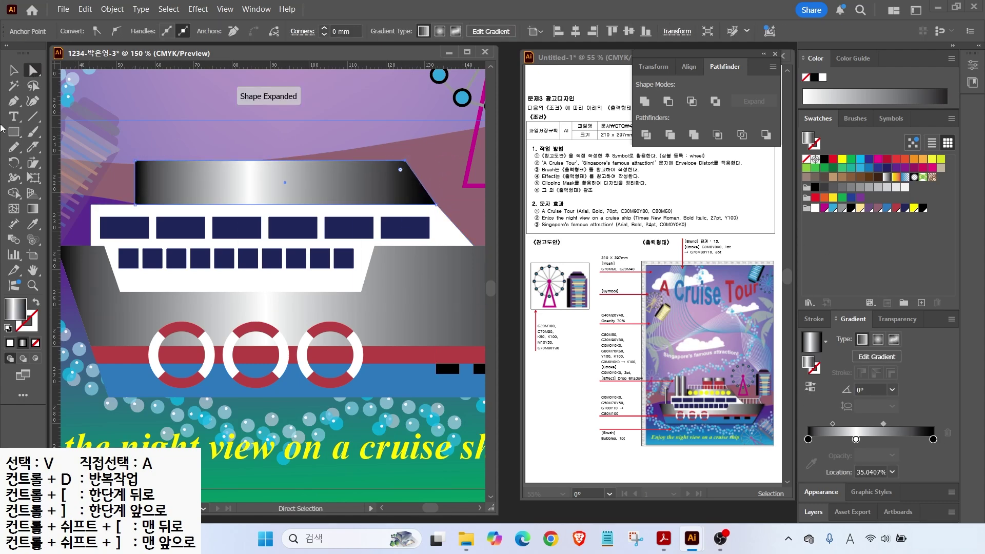
pyautogui.click(21, 139)
# Step: Place yellow circle lights at both ends of the dark upper band
pyautogui.click(71, 162)
pyautogui.moveTo(154, 171)
pyautogui.mouseDown()
pyautogui.moveTo(181, 199)
pyautogui.moveTo(398, 186)
pyautogui.mouseUp()
pyautogui.click(914, 208)
pyautogui.press('v')
pyautogui.keyDown('shift'); pyautogui.click(167, 184); pyautogui.keyUp('shift')
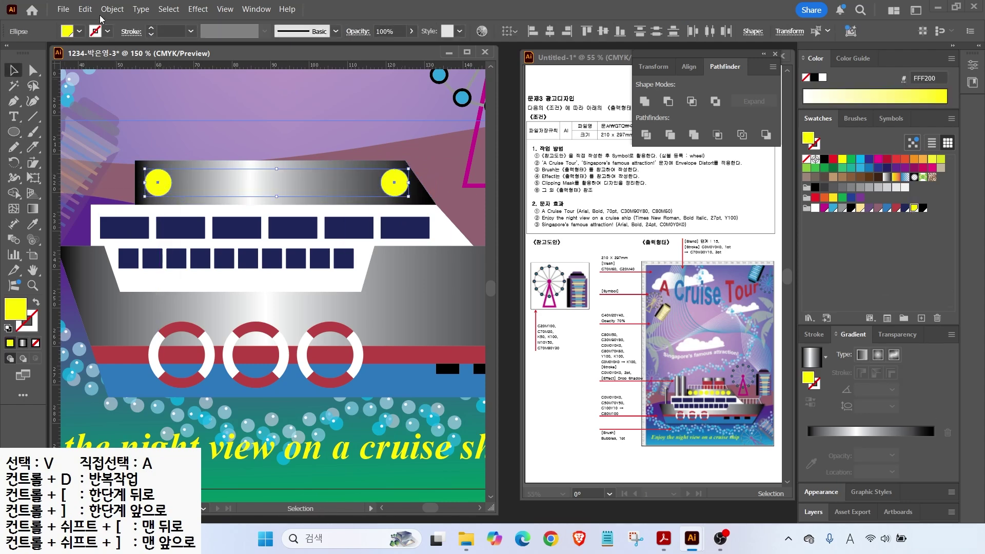
# Step: Blend the two yellow circles into an evenly spaced row using Specified Steps
pyautogui.click(112, 9)
pyautogui.click(313, 451)
pyautogui.press('w')
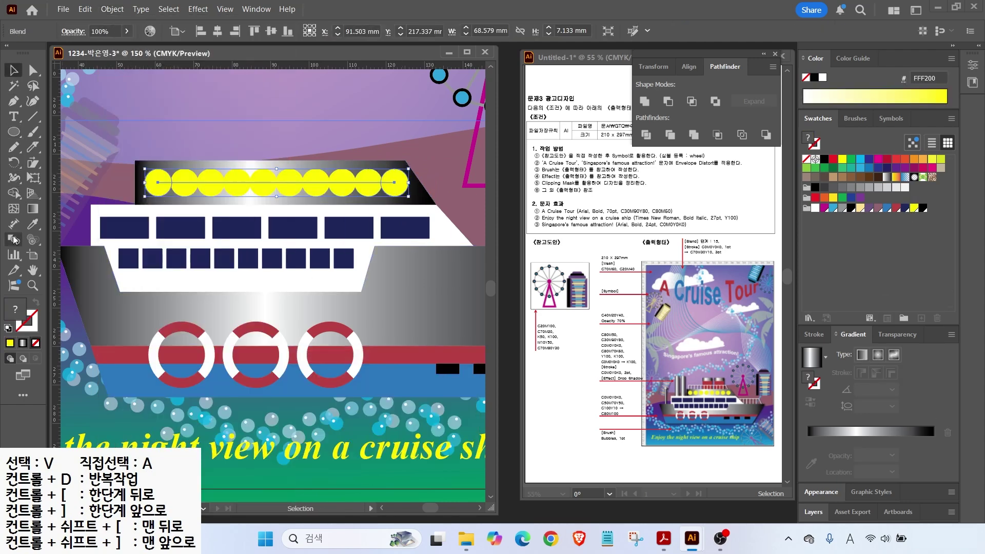
pyautogui.press('Return')
pyautogui.click(387, 156)
pyautogui.click(369, 184)
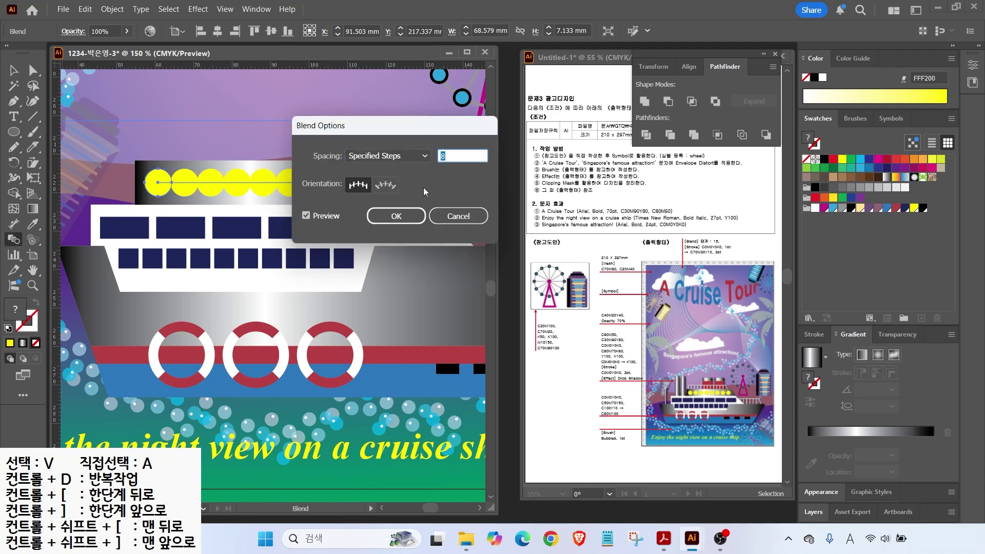
pyautogui.click(396, 216)
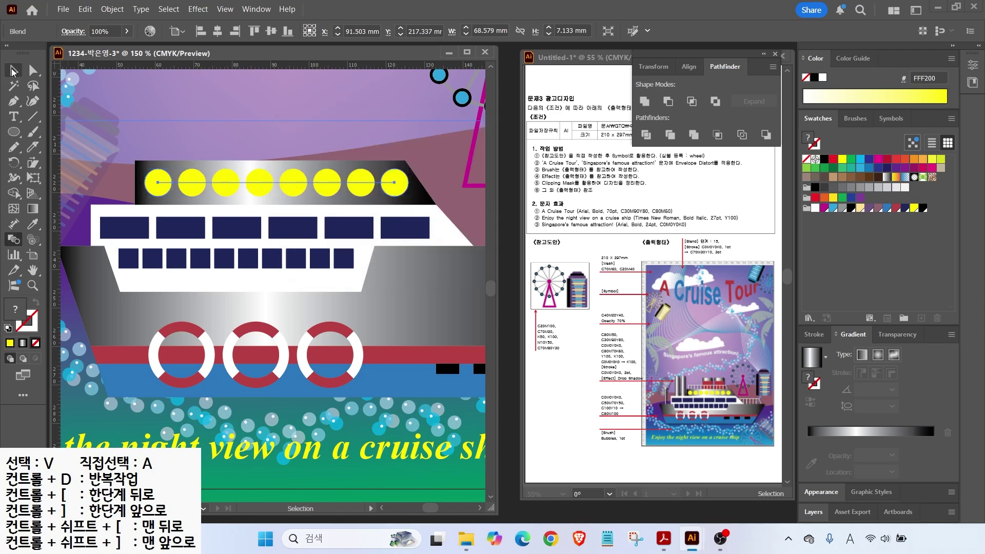
pyautogui.click(32, 116)
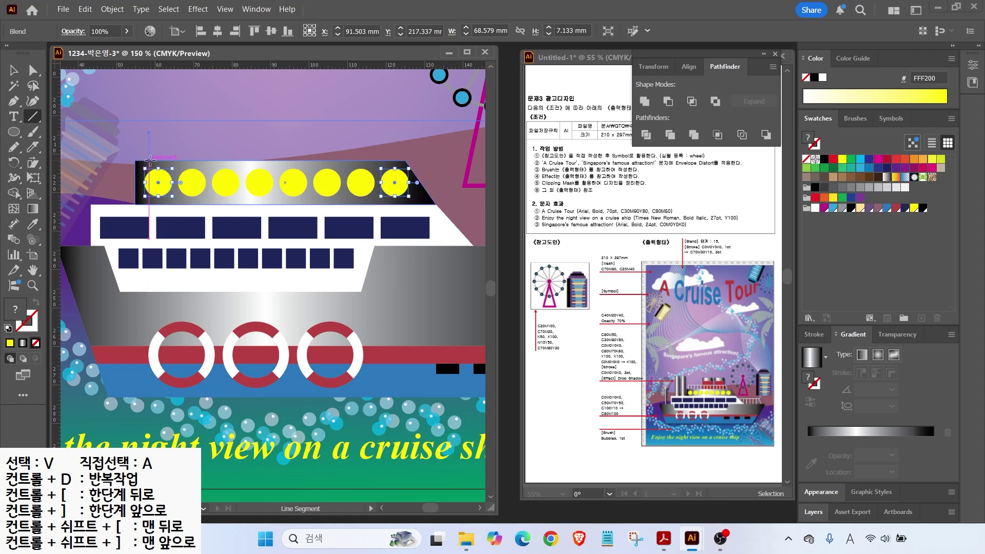
# Step: Draw a 2 pt railing post above the deck and repeat copies into a row
pyautogui.moveTo(149, 158); pyautogui.dragTo(149, 160)
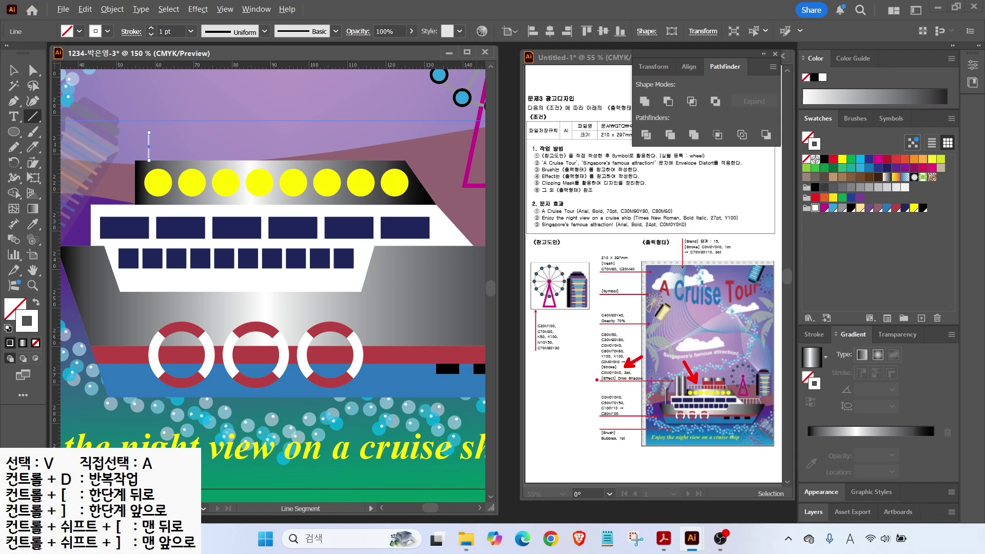
pyautogui.press('Escape')
pyautogui.click(814, 334)
pyautogui.click(845, 286)
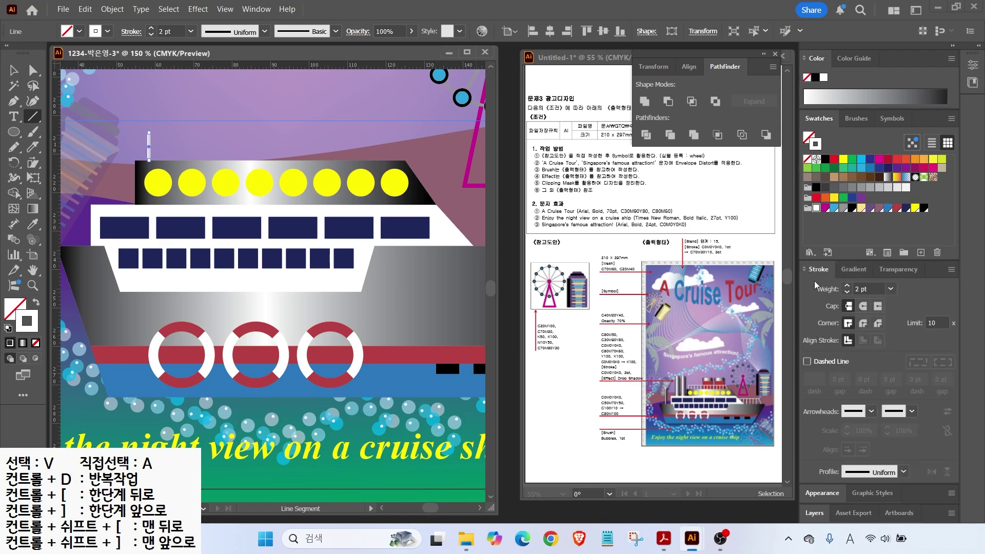
pyautogui.press('v')
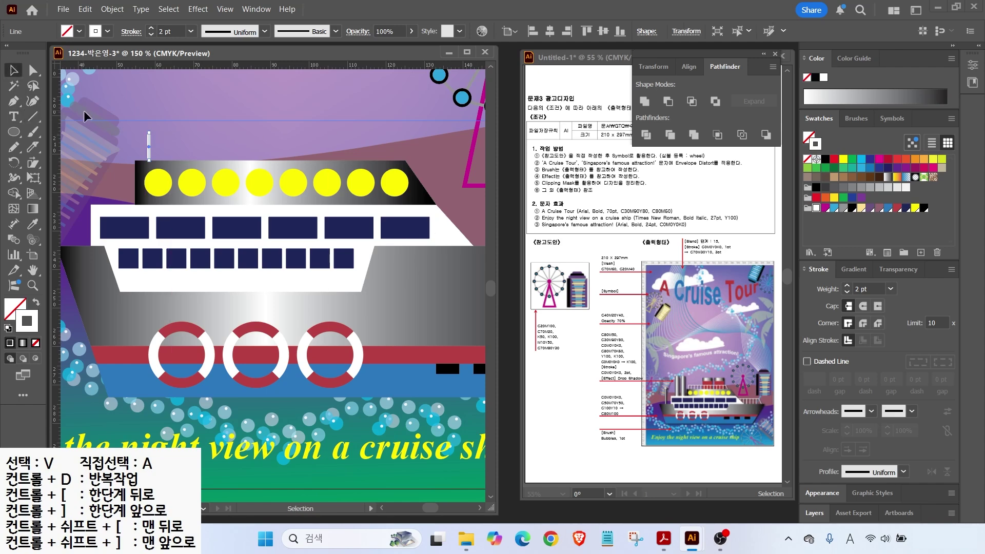
pyautogui.moveTo(149, 147); pyautogui.dragTo(168, 154)
pyautogui.hotkey('ctrl', 'd')
pyautogui.hotkey('ctrl', 'd')
pyautogui.hotkey('ctrl', 'd')
pyautogui.hotkey('ctrl', 'd')
pyautogui.hotkey('ctrl', 'd')
pyautogui.hotkey('ctrl', 'd')
pyautogui.hotkey('ctrl', 'd')
pyautogui.hotkey('ctrl', 'd')
pyautogui.hotkey('ctrl', 'd')
pyautogui.hotkey('ctrl', 'd')
pyautogui.hotkey('ctrl', 'd')
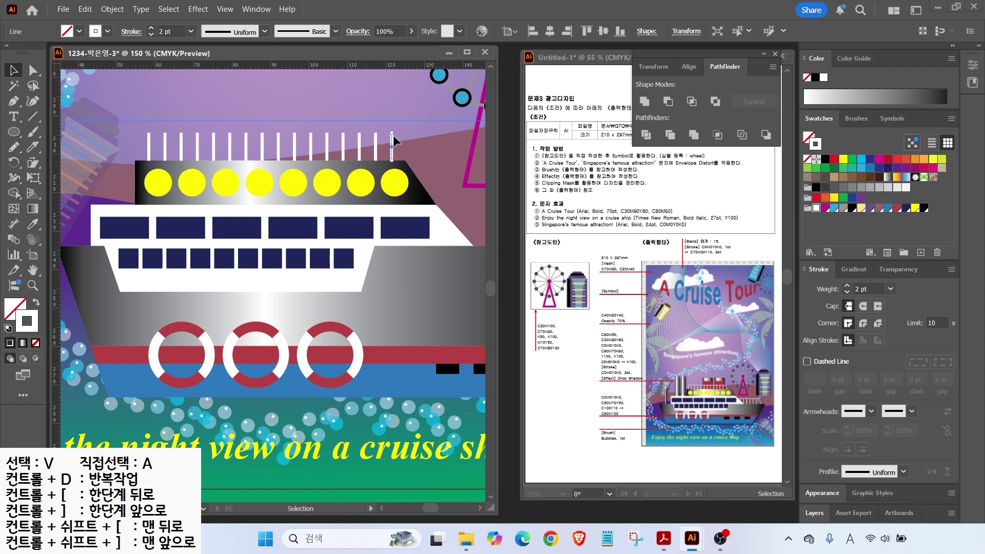
# Step: Draw the top rail across the posts and slant the last post outward
pyautogui.click(34, 117)
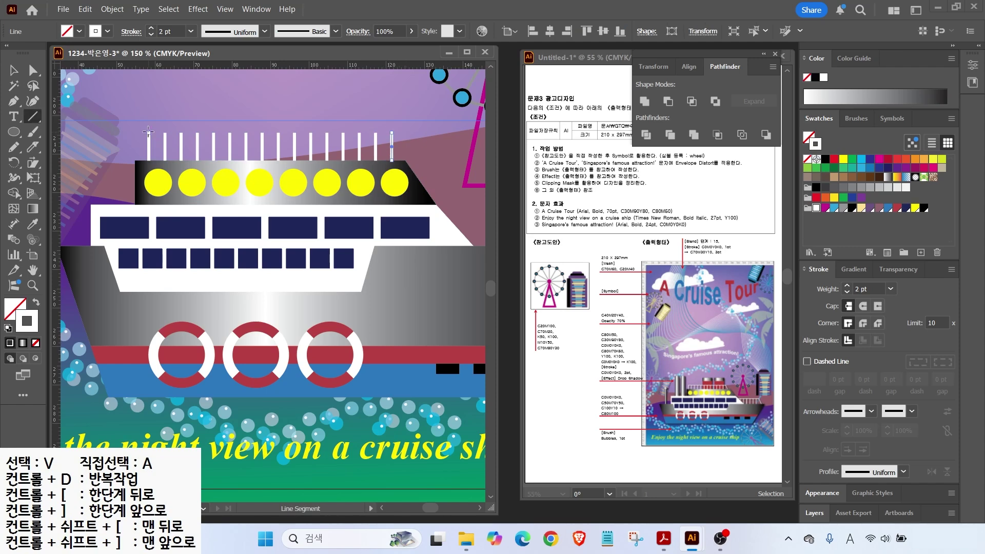
pyautogui.moveTo(276, 134); pyautogui.dragTo(375, 135)
pyautogui.press('v')
pyautogui.click(387, 151)
pyautogui.press('a')
pyautogui.moveTo(376, 160); pyautogui.dragTo(335, 148)
pyautogui.click(12, 71)
pyautogui.click(366, 141)
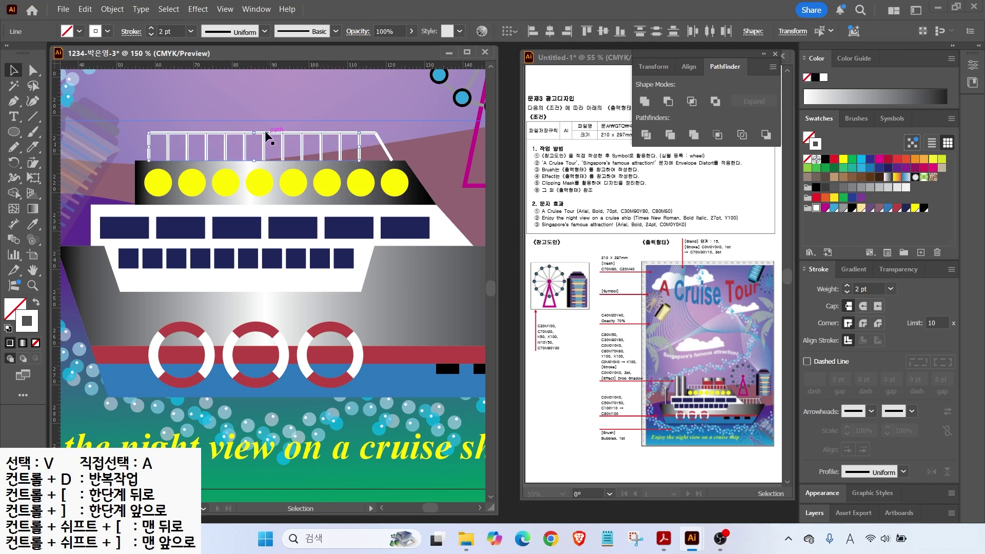
# Step: Copy the whole railing down onto the lower deck
pyautogui.hotkey('ctrl', '-')
pyautogui.moveTo(335, 282); pyautogui.dragTo(274, 284)
pyautogui.moveTo(119, 175); pyautogui.dragTo(176, 196)
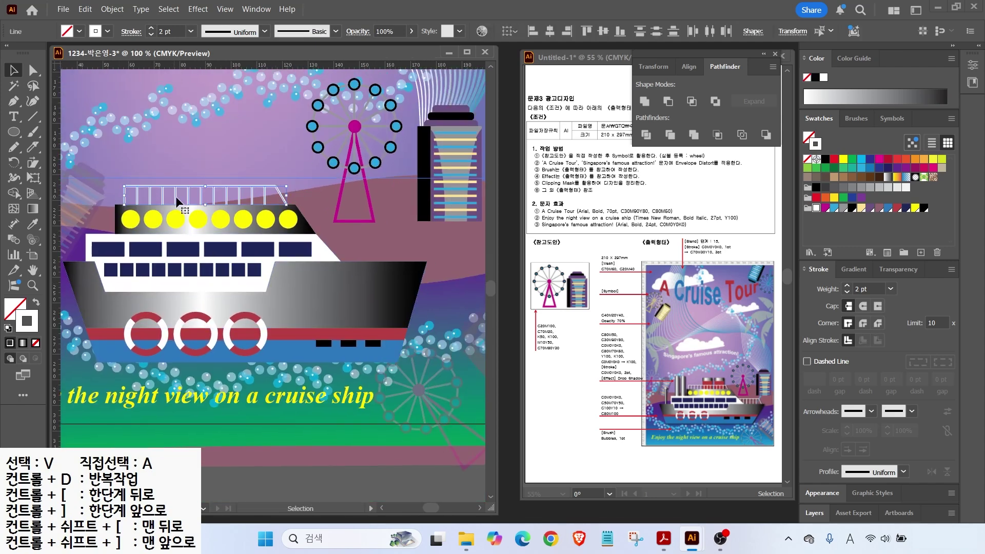
pyautogui.click(259, 198)
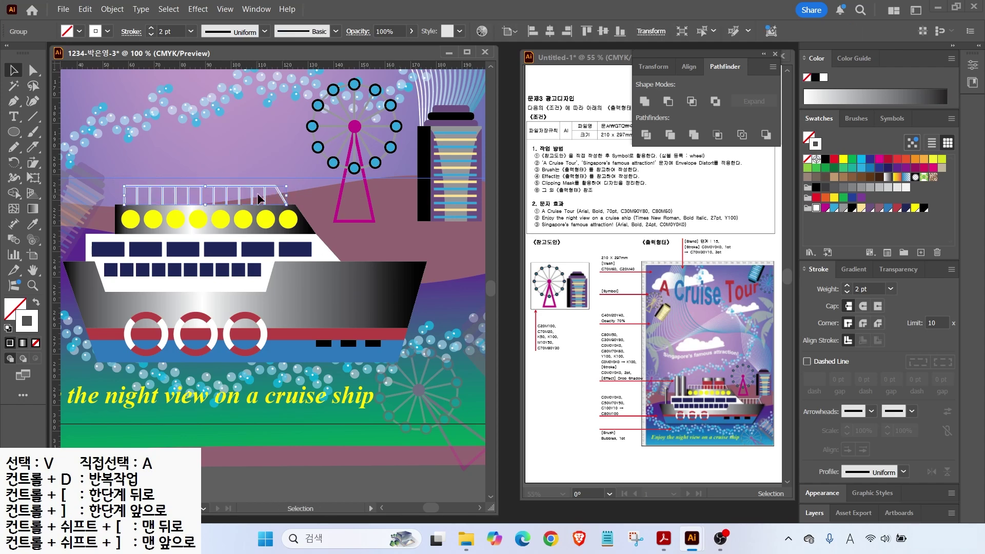
pyautogui.moveTo(283, 190); pyautogui.dragTo(401, 247)
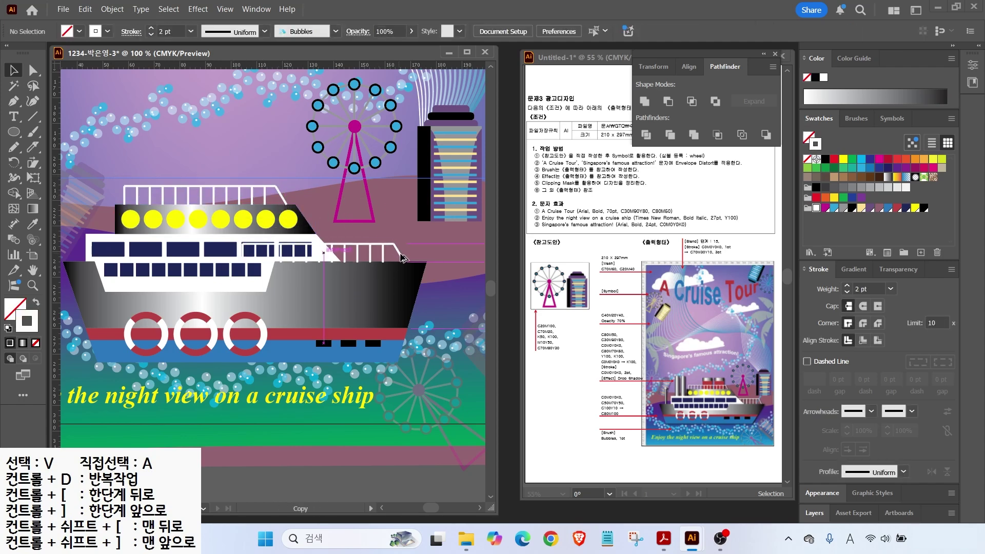
pyautogui.press('v')
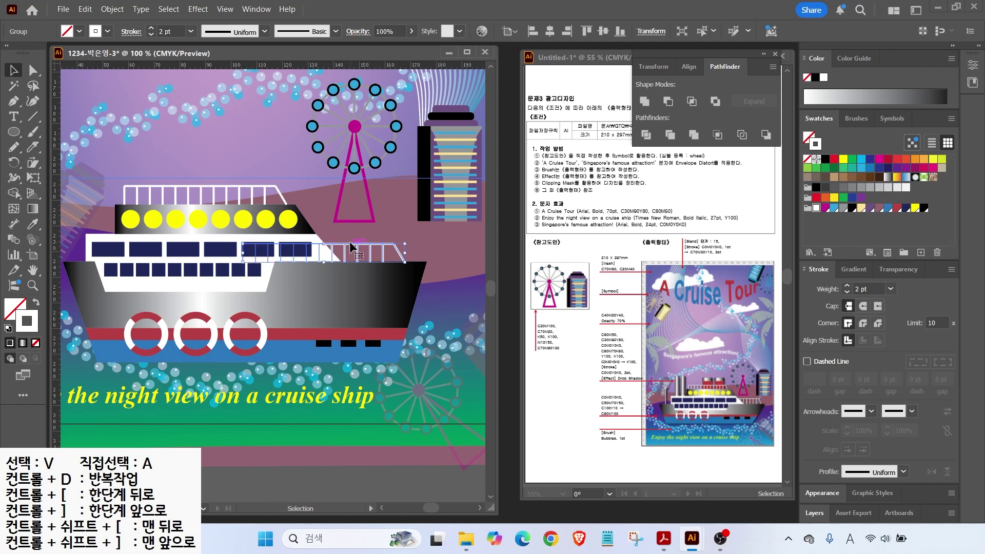
pyautogui.click(288, 150)
pyautogui.scroll(3, 378, 273)
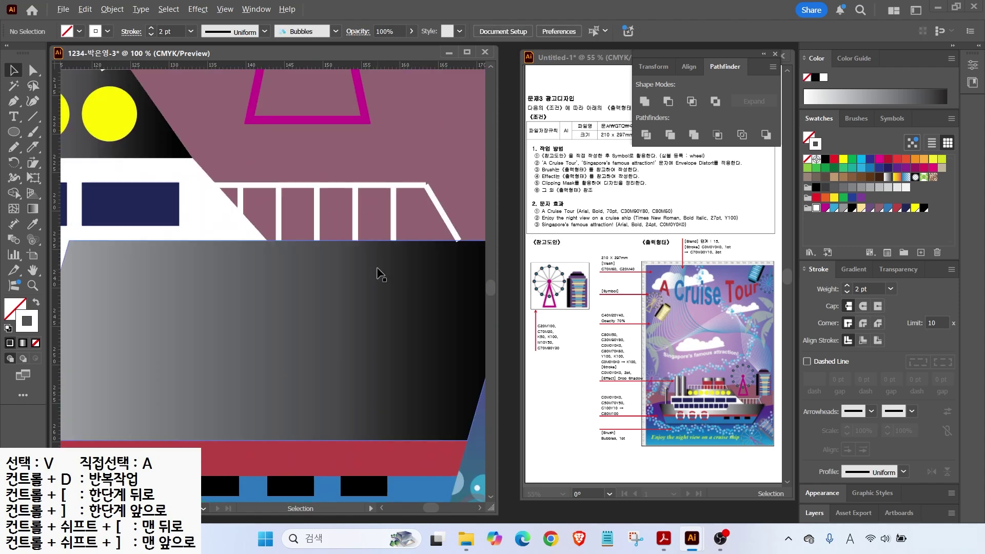
pyautogui.scroll(-3, 365, 215)
# Step: Draw a tall grey-gradient funnel above the ship and duplicate it to its right
pyautogui.moveTo(230, 237); pyautogui.dragTo(263, 241)
pyautogui.moveTo(192, 187); pyautogui.dragTo(245, 203)
pyautogui.rightClick(14, 132)
pyautogui.click(72, 132)
pyautogui.moveTo(166, 218); pyautogui.dragTo(181, 124)
pyautogui.hotkey('shift', 'x')
pyautogui.click(850, 270)
pyautogui.click(14, 70)
pyautogui.moveTo(175, 141); pyautogui.dragTo(190, 140)
pyautogui.click(247, 124)
pyautogui.click(243, 195)
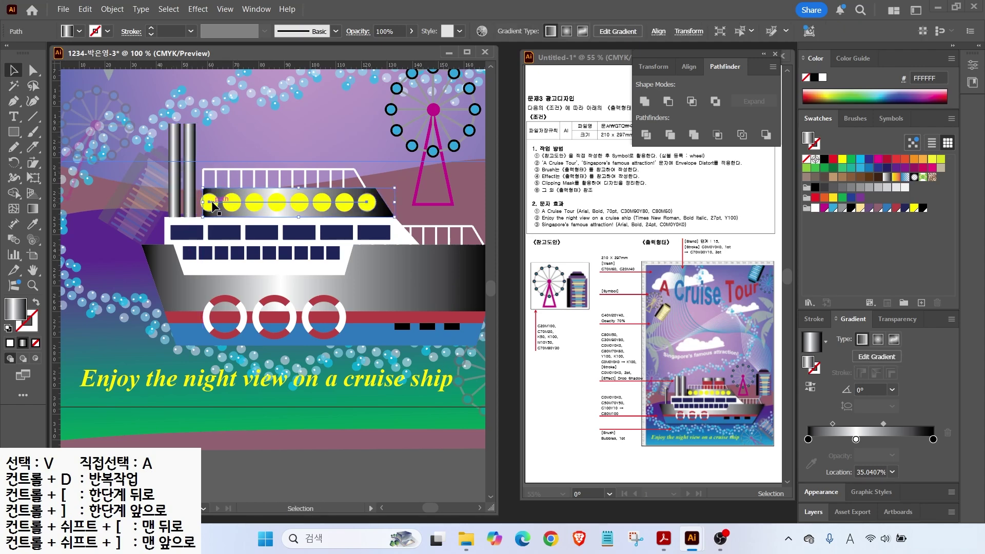
# Step: Even out the yellow-circle blend's end and nudge the right funnel slightly right
pyautogui.click(209, 202)
pyautogui.press('a')
pyautogui.moveTo(209, 202); pyautogui.dragTo(218, 202)
pyautogui.click(117, 191)
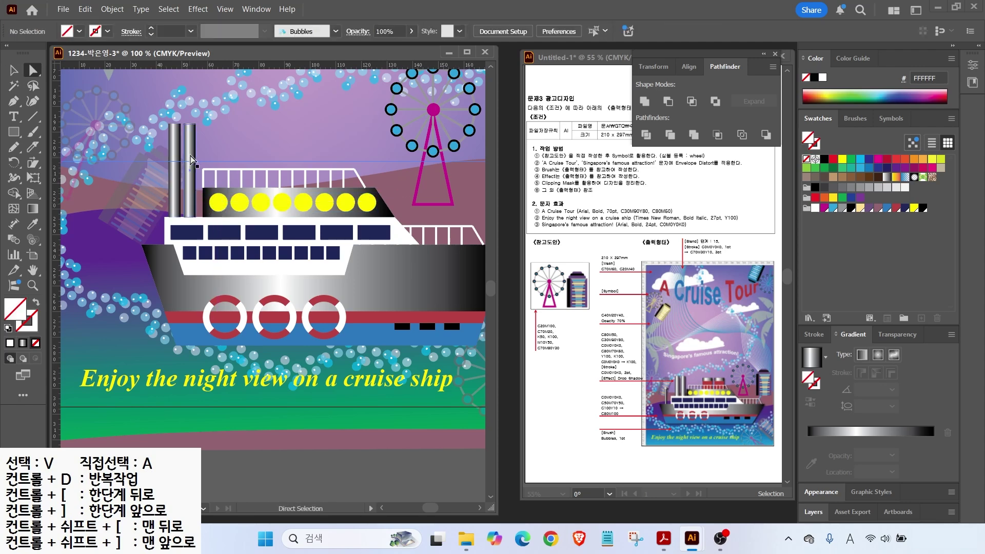
pyautogui.click(191, 184)
pyautogui.press('Right')
pyautogui.click(220, 148)
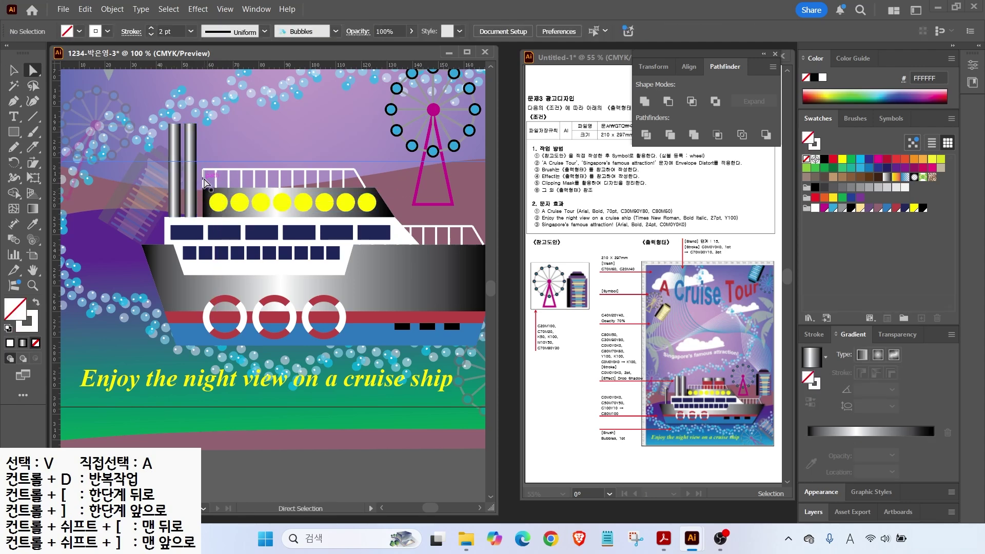
pyautogui.click(206, 176)
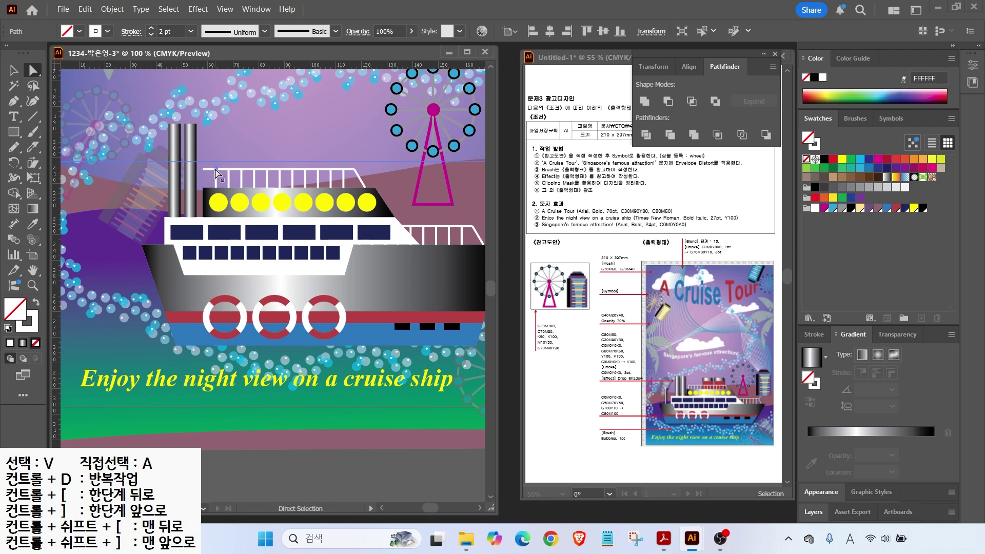
pyautogui.click(208, 181)
# Step: Draw a rectangle on the upper deck filled with red B84244 and no stroke
pyautogui.press('m')
pyautogui.click(8, 326)
pyautogui.moveTo(306, 162); pyautogui.dragTo(338, 187)
pyautogui.click(896, 207)
pyautogui.click(36, 342)
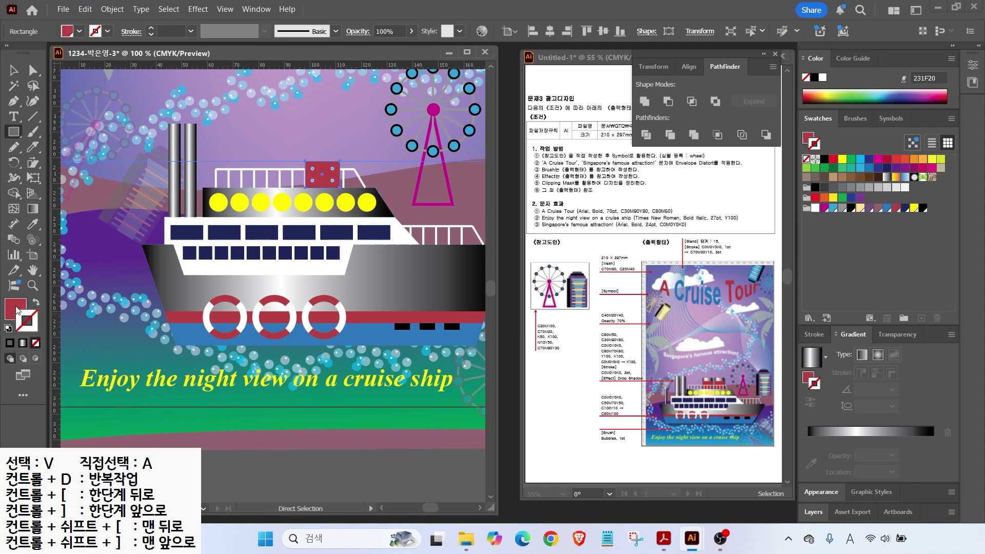
# Step: Cap the red block with a copy of the grey gradient funnel resized to a top band
pyautogui.press('v')
pyautogui.moveTo(195, 170); pyautogui.dragTo(337, 189)
pyautogui.moveTo(326, 235); pyautogui.dragTo(286, 144)
pyautogui.scroll(2, 333, 159)
pyautogui.moveTo(339, 144); pyautogui.dragTo(345, 145)
pyautogui.moveTo(315, 163); pyautogui.dragTo(315, 148)
# Step: Duplicate the capped red funnel to its left to make a pair
pyautogui.moveTo(271, 140); pyautogui.dragTo(319, 162)
pyautogui.moveTo(320, 163); pyautogui.dragTo(243, 169)
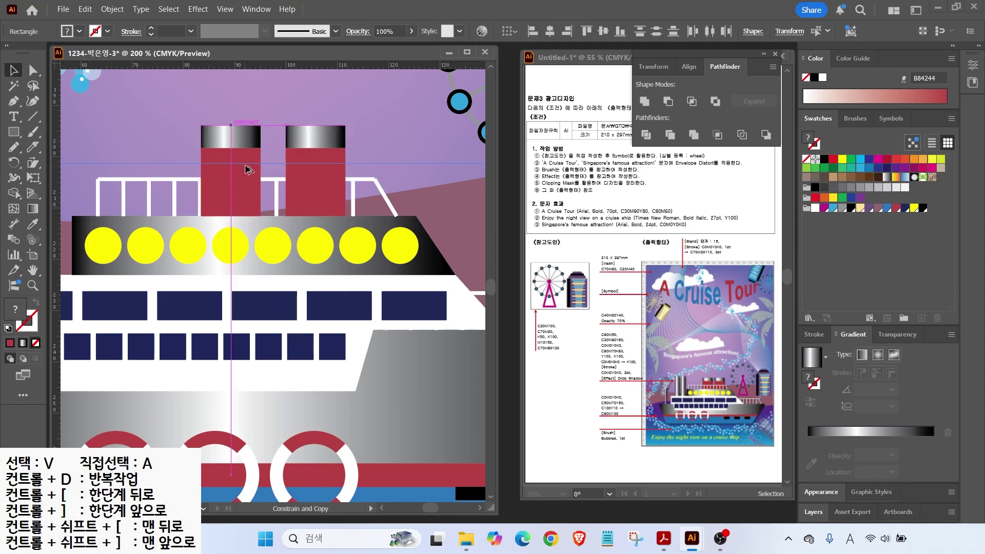
pyautogui.doubleClick(33, 270)
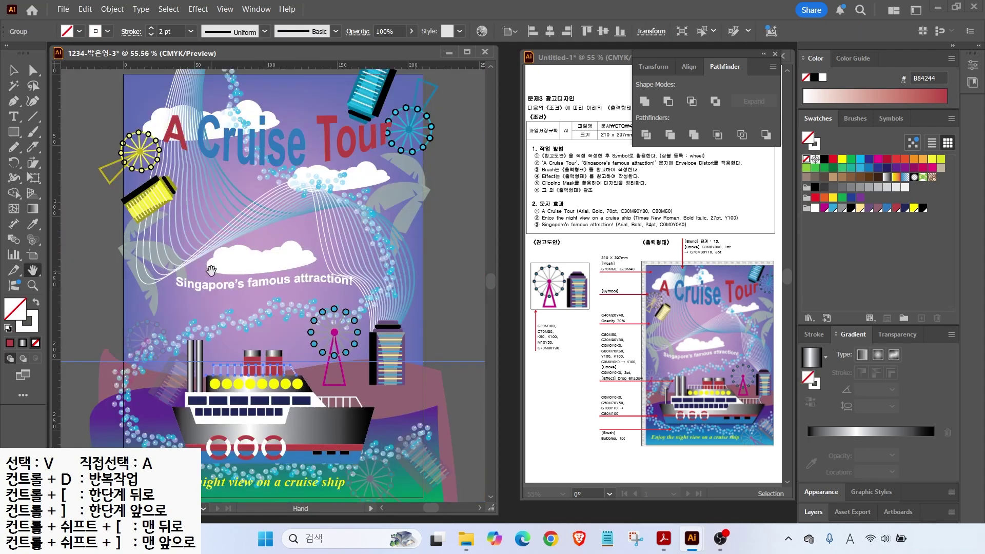
# Step: Duplicate a gradient funnel, narrow it into a thin pipe, and taper its top
pyautogui.scroll(3, 200, 392)
pyautogui.moveTo(196, 387); pyautogui.dragTo(239, 332)
pyautogui.click(14, 75)
pyautogui.hotkey('ctrl', 'd')
pyautogui.moveTo(200, 302); pyautogui.dragTo(191, 302)
pyautogui.scroll(2, 190, 256)
pyautogui.moveTo(182, 208); pyautogui.dragTo(192, 318)
pyautogui.click(14, 132)
pyautogui.click(34, 70)
# Step: Draw a rounded-corner rectangle cap and Unite it with the pipe neck in Pathfinder
pyautogui.press('m')
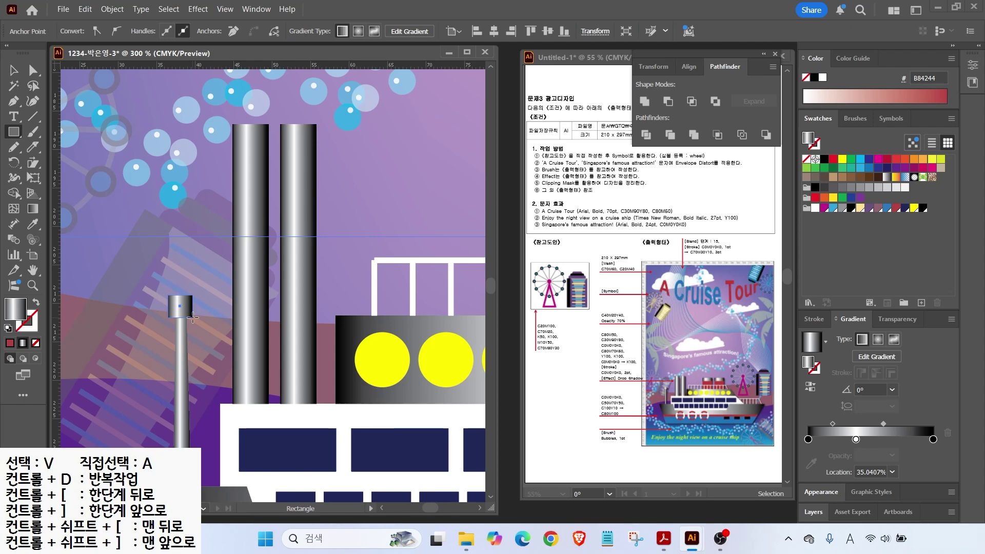
pyautogui.scroll(4, 184, 311)
pyautogui.moveTo(132, 268); pyautogui.dragTo(138, 273)
pyautogui.press('v')
pyautogui.keyDown('shift'); pyautogui.click(174, 373); pyautogui.keyUp('shift')
pyautogui.click(644, 102)
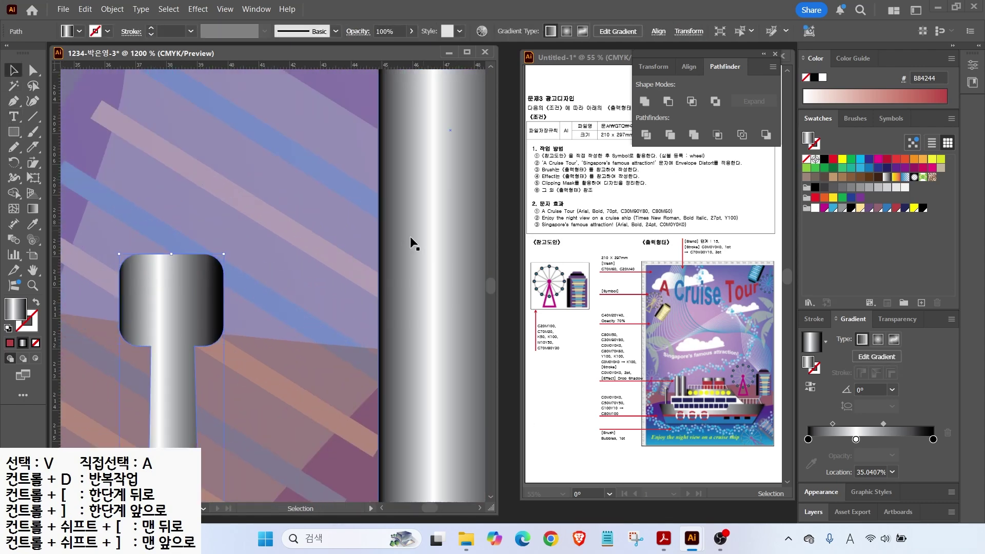
# Step: Fit the artboard in view and select the small pipe beside the funnels
pyautogui.doubleClick(33, 270)
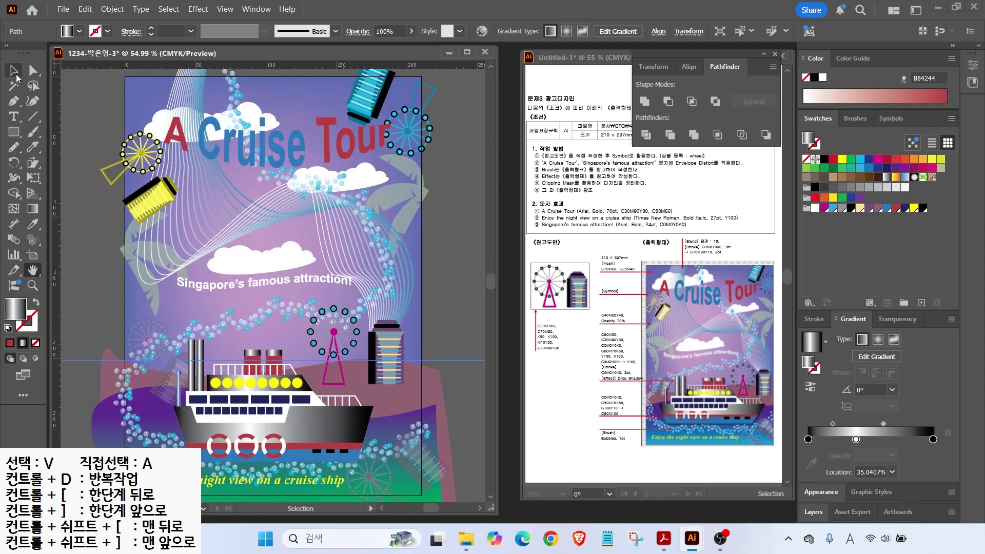
pyautogui.click(17, 76)
pyautogui.click(349, 359)
pyautogui.click(178, 379)
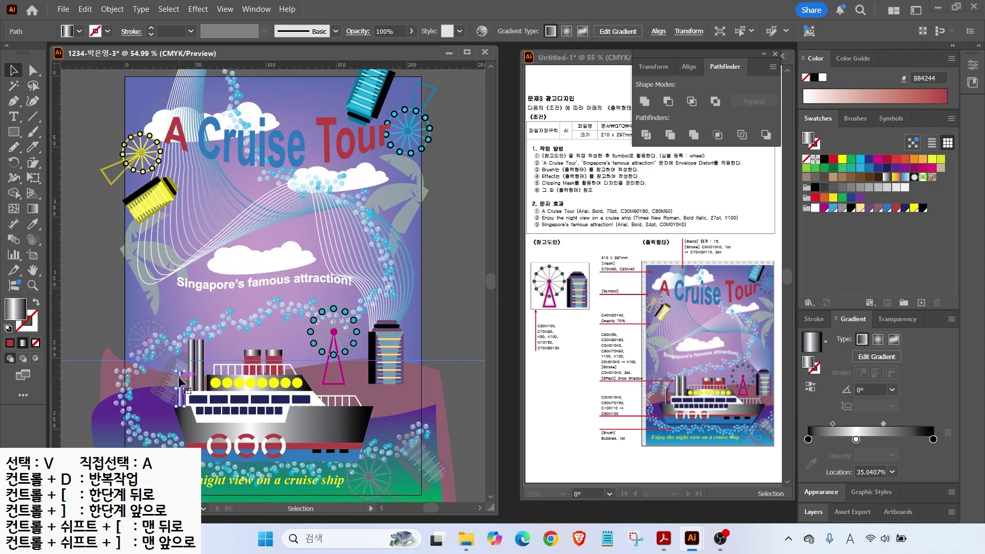
# Step: Select all the ship's parts, enlarge them slightly, and nudge them into place
pyautogui.click(288, 286)
pyautogui.moveTo(442, 451); pyautogui.dragTo(166, 326)
pyautogui.moveTo(374, 339); pyautogui.dragTo(393, 328)
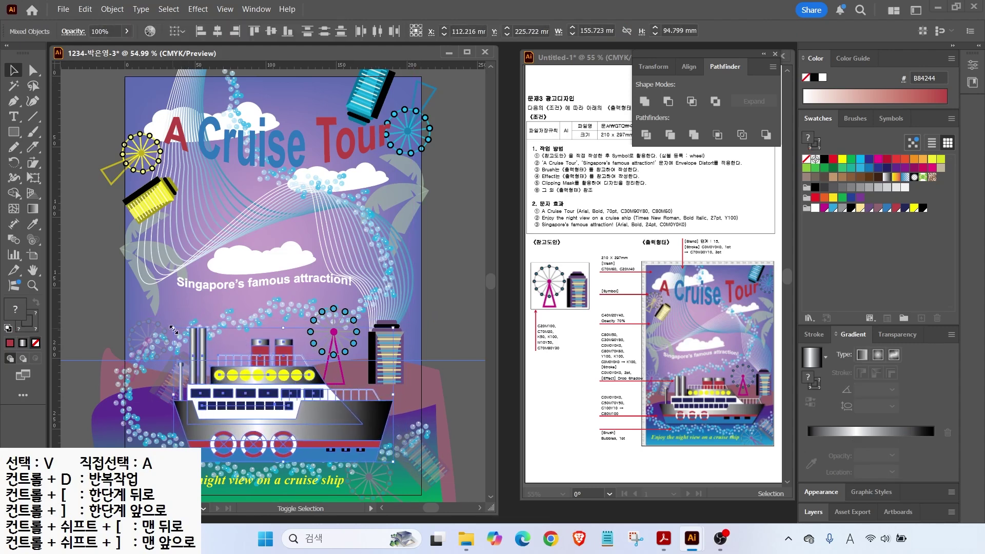
pyautogui.moveTo(173, 329); pyautogui.dragTo(154, 316)
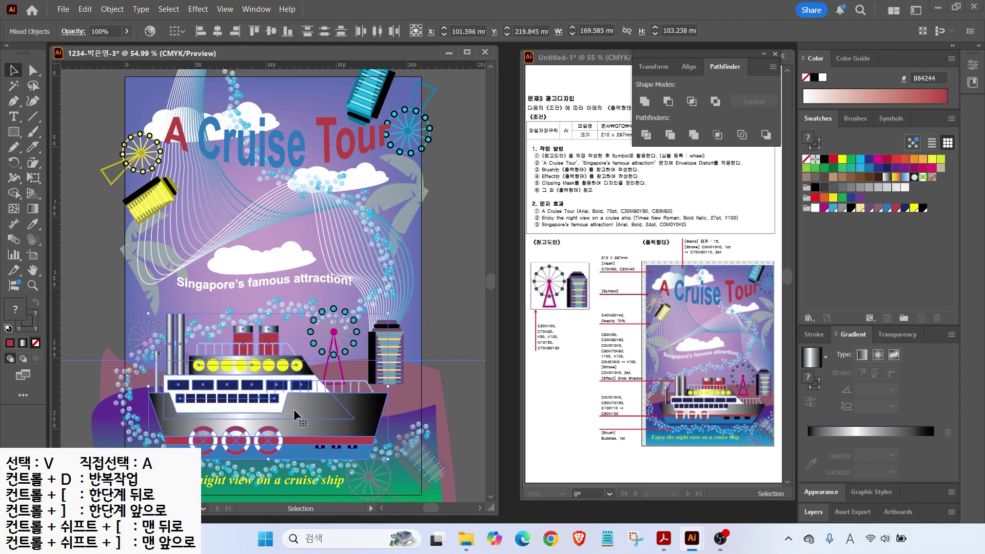
pyautogui.moveTo(299, 414); pyautogui.dragTo(301, 412)
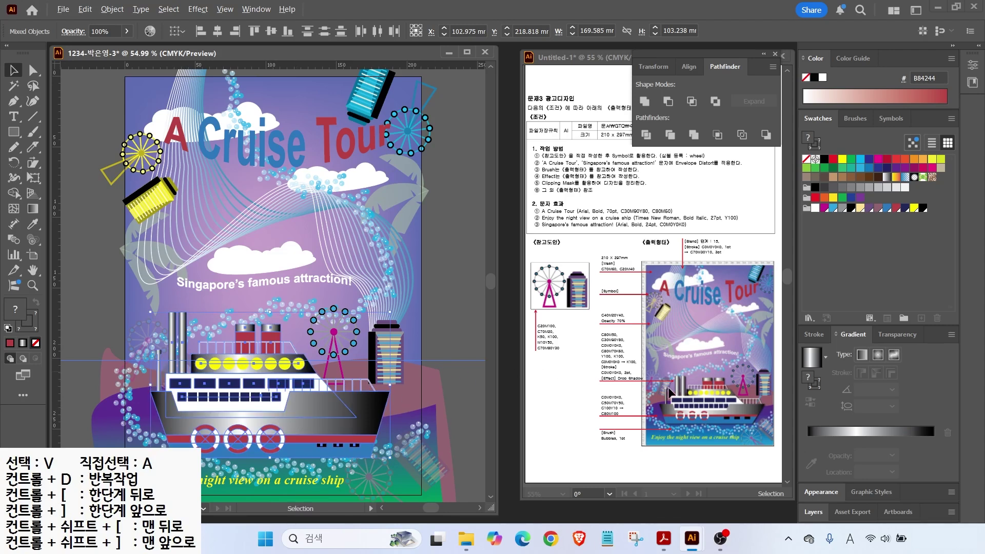
pyautogui.moveTo(645, 388)
pyautogui.mouseDown()
pyautogui.moveTo(600, 385)
pyautogui.moveTo(643, 382)
pyautogui.mouseUp()
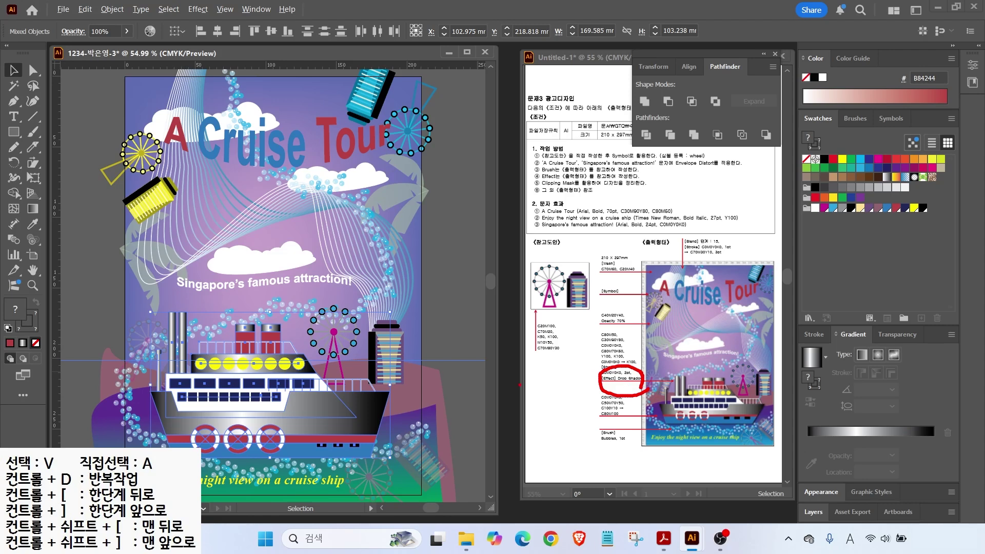
pyautogui.moveTo(689, 432); pyautogui.dragTo(761, 431)
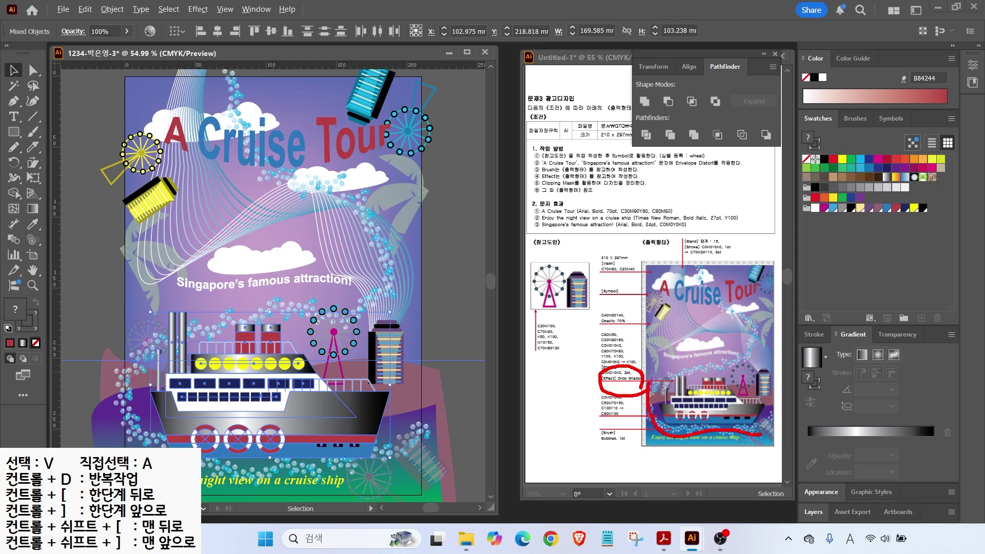
pyautogui.press('Escape')
# Step: Group the ship, apply a default Drop Shadow, and reposition it on the poster
pyautogui.rightClick(275, 370)
pyautogui.click(308, 220)
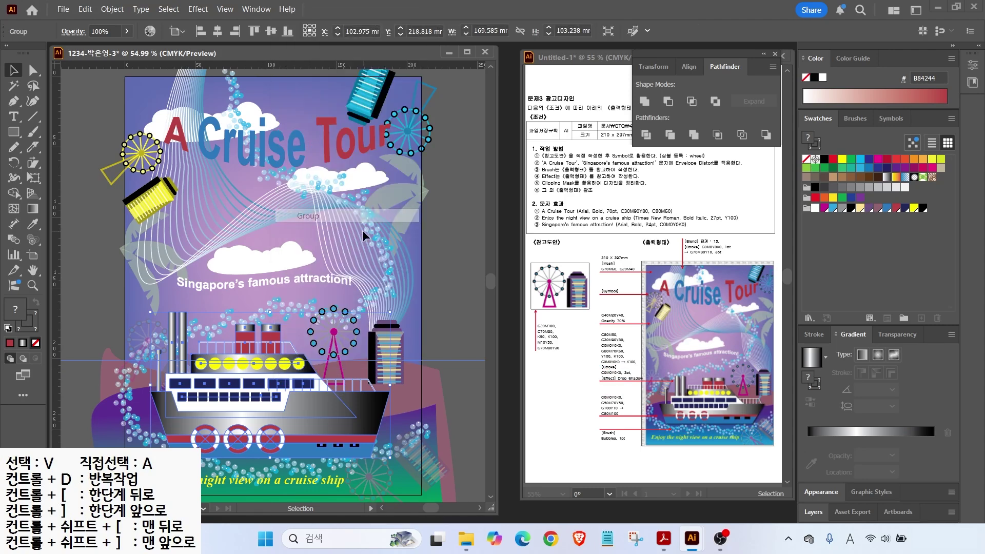
pyautogui.click(198, 9)
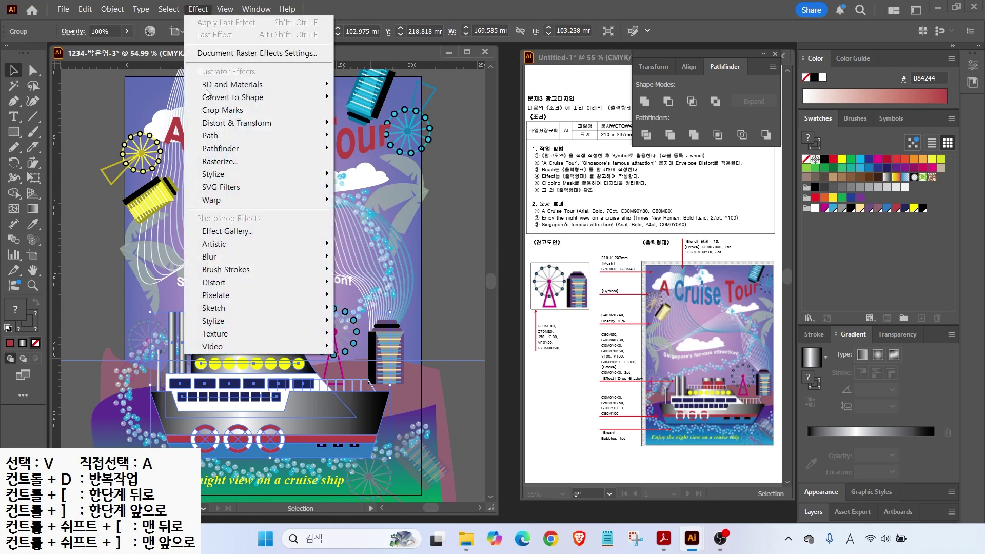
pyautogui.moveTo(221, 175)
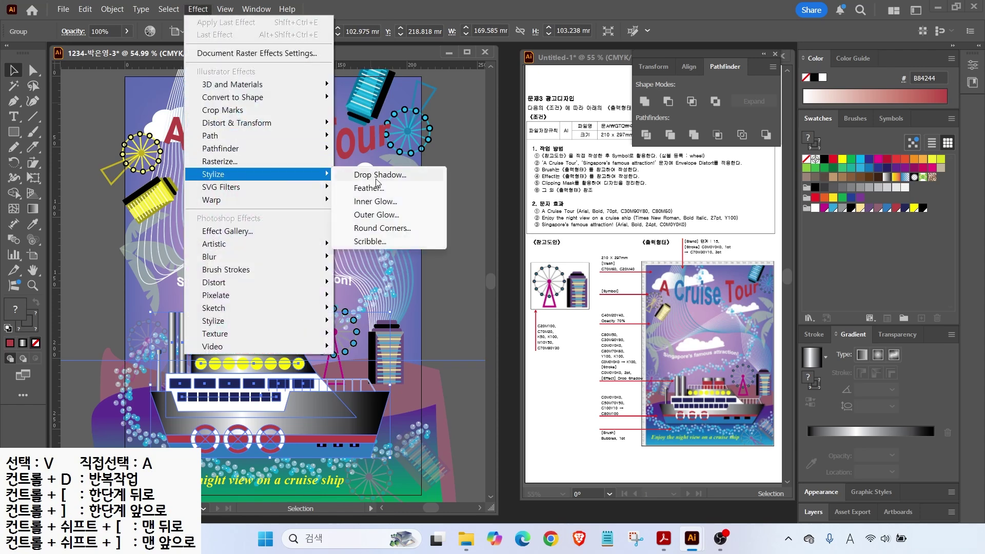
pyautogui.click(378, 176)
pyautogui.click(485, 284)
pyautogui.moveTo(283, 401)
pyautogui.mouseDown()
pyautogui.moveTo(274, 372)
pyautogui.moveTo(287, 388)
pyautogui.mouseUp()
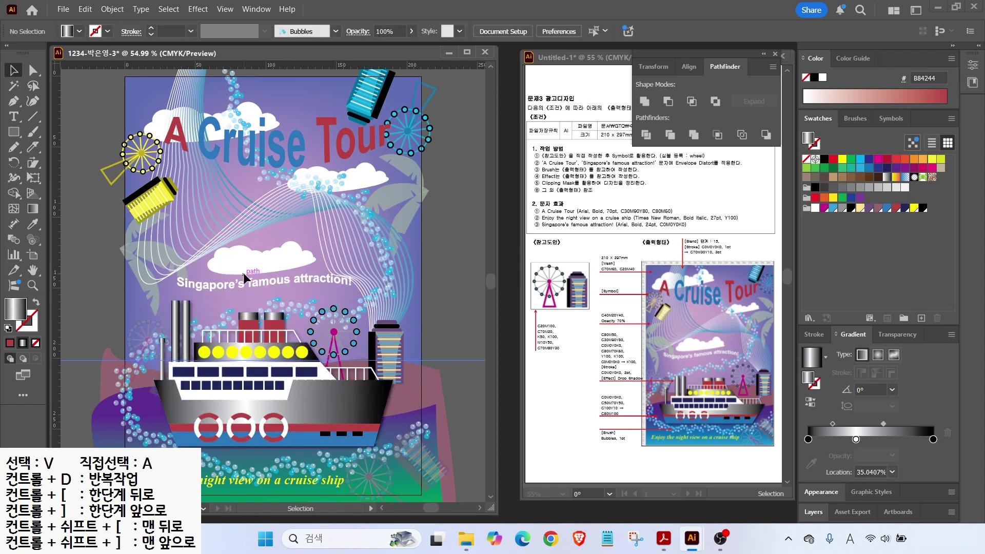
# Step: Unlock all the locked artwork with Object > Unlock All
pyautogui.click(111, 9)
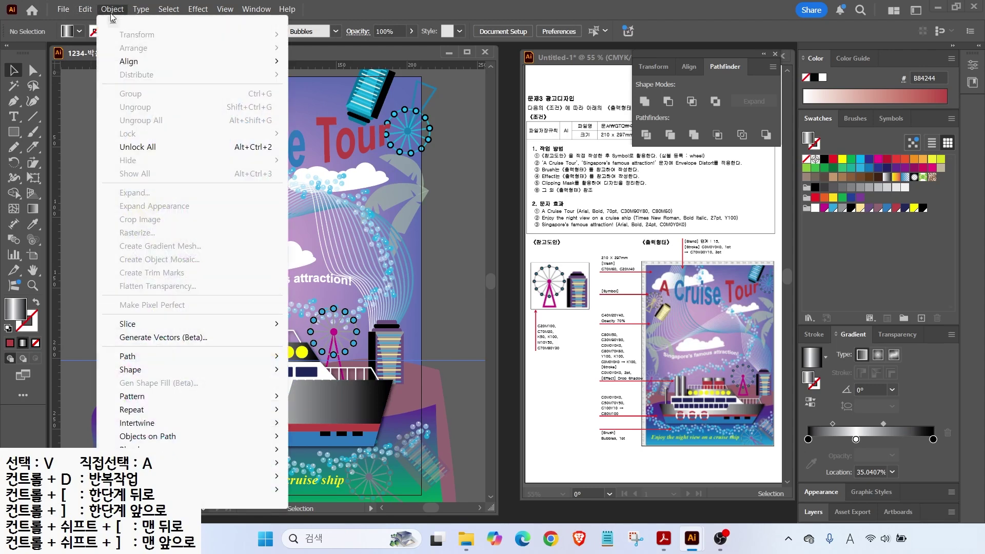
pyautogui.click(148, 147)
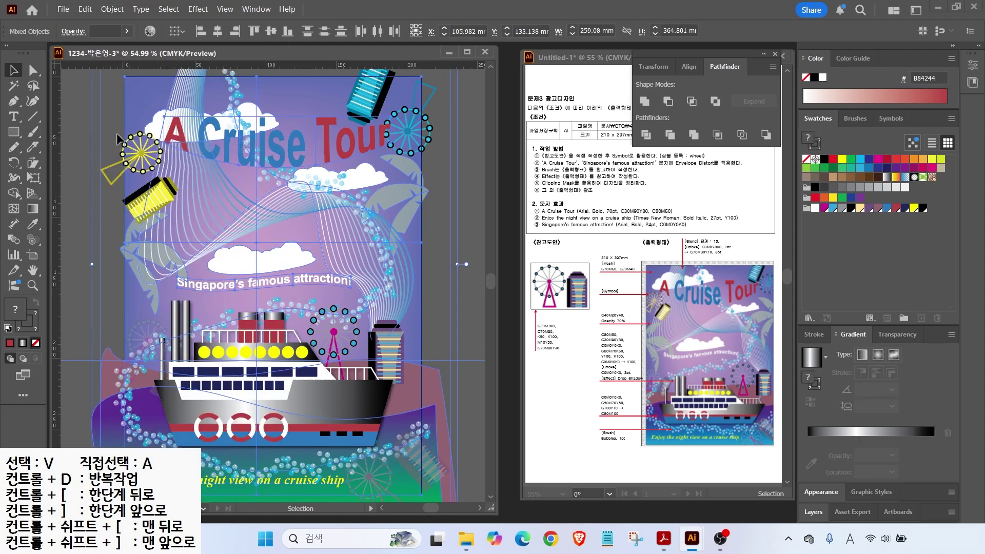
pyautogui.click(85, 136)
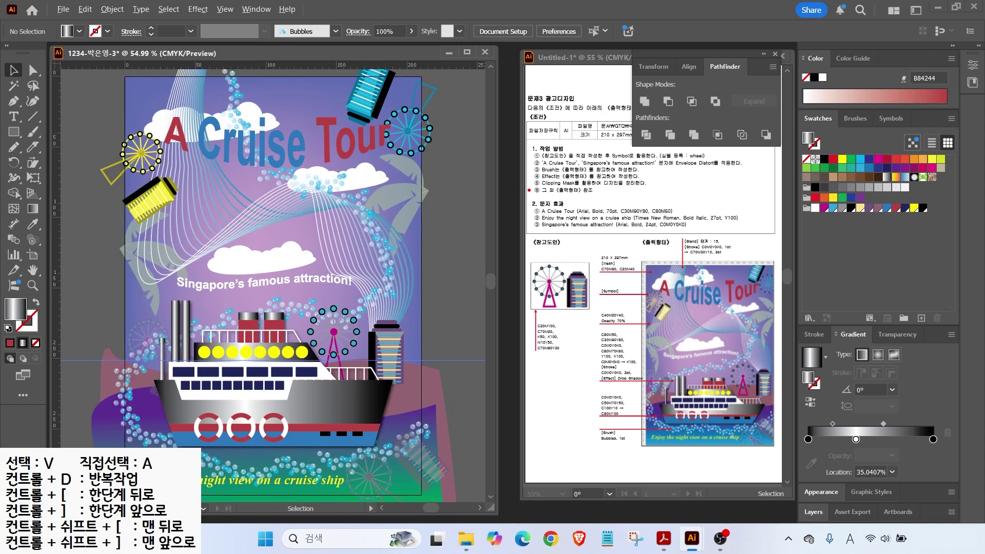
pyautogui.moveTo(528, 190); pyautogui.dragTo(677, 189)
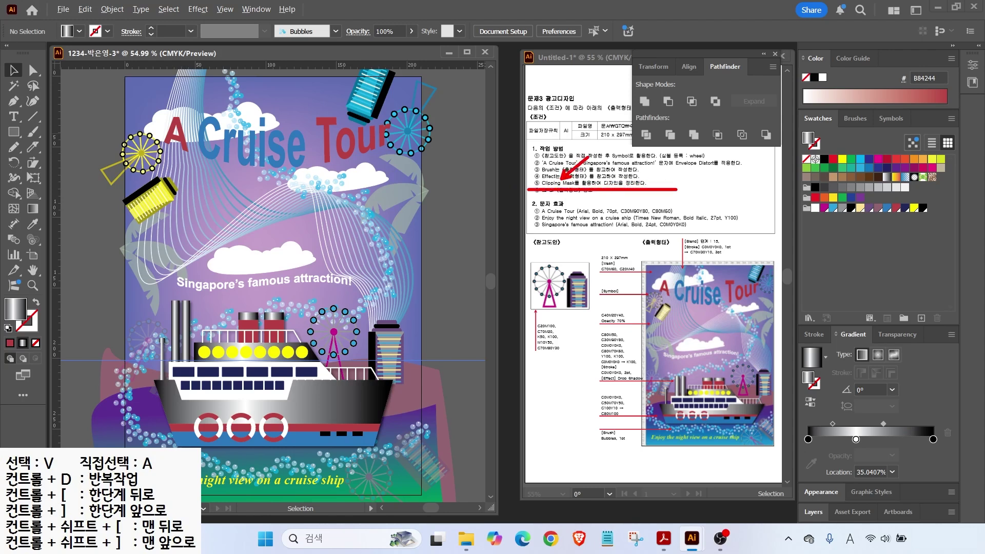
pyautogui.press('Escape')
# Step: Create a 210 × 297 mm rectangle
pyautogui.click(14, 132)
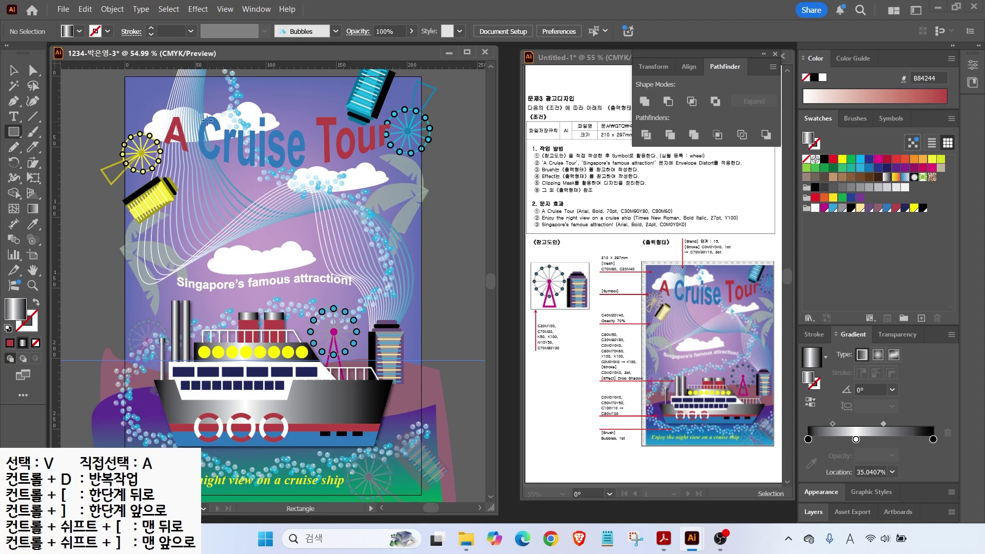
pyautogui.click(252, 125)
pyautogui.write('210')
pyautogui.press('Tab')
pyautogui.write('2')
pyautogui.press('Return')
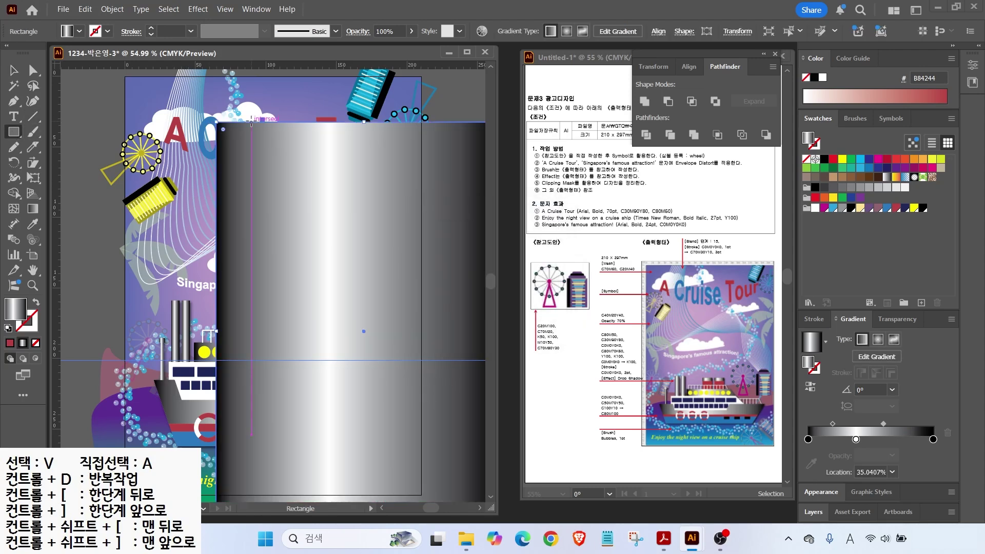
pyautogui.press('a')
pyautogui.press('v')
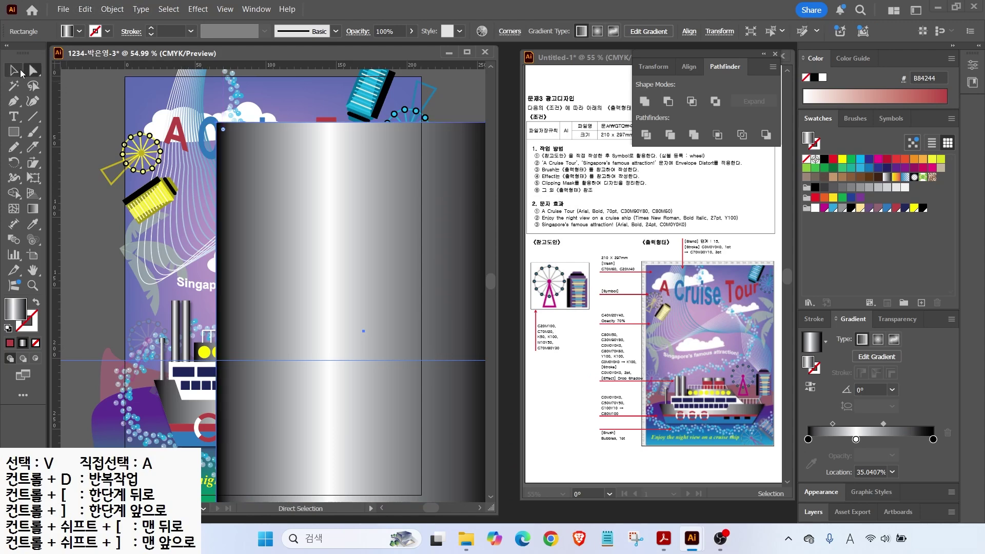
# Step: Align the rectangle to the artboard's left and top edges
pyautogui.moveTo(297, 178); pyautogui.dragTo(204, 134)
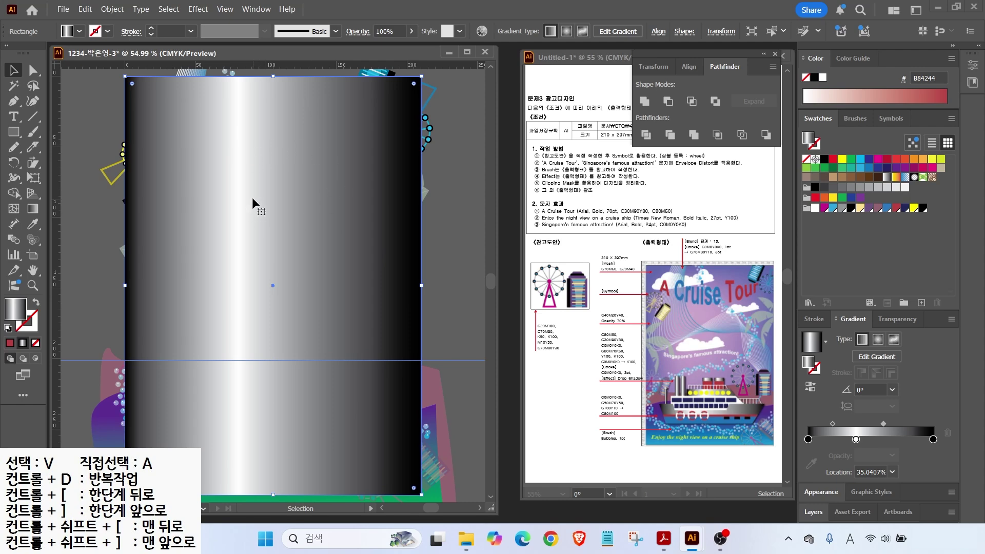
pyautogui.moveTo(254, 150)
pyautogui.mouseDown()
pyautogui.moveTo(266, 166)
pyautogui.moveTo(254, 149)
pyautogui.mouseUp()
pyautogui.click(681, 68)
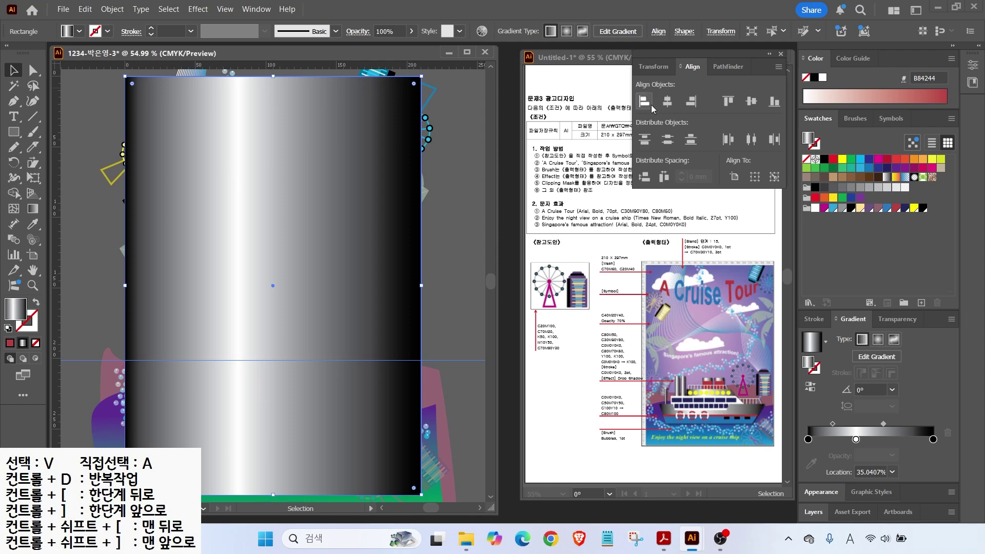
pyautogui.click(644, 105)
pyautogui.click(731, 106)
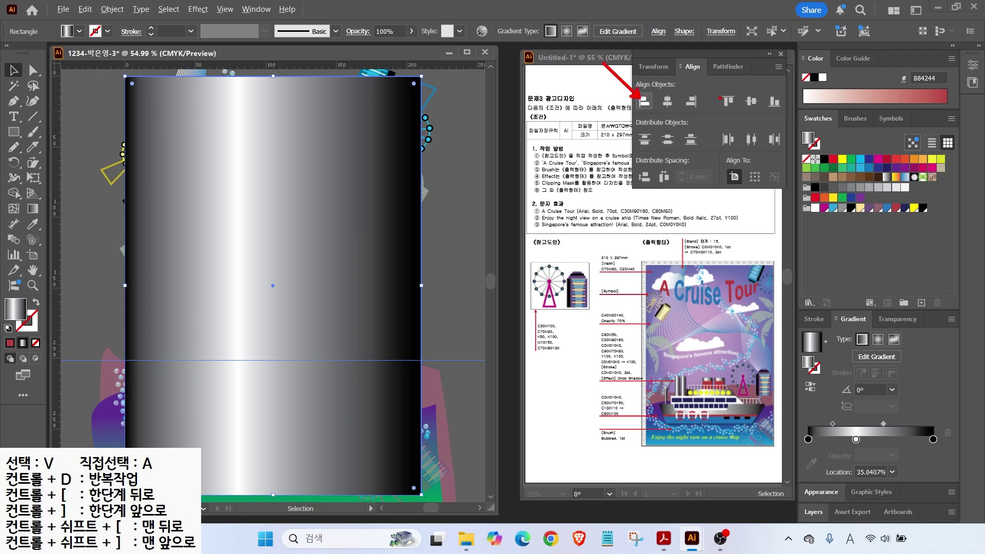
# Step: Select all the artwork and make a clipping mask from the rectangle
pyautogui.click(102, 103)
pyautogui.hscroll(3, 430, 488)
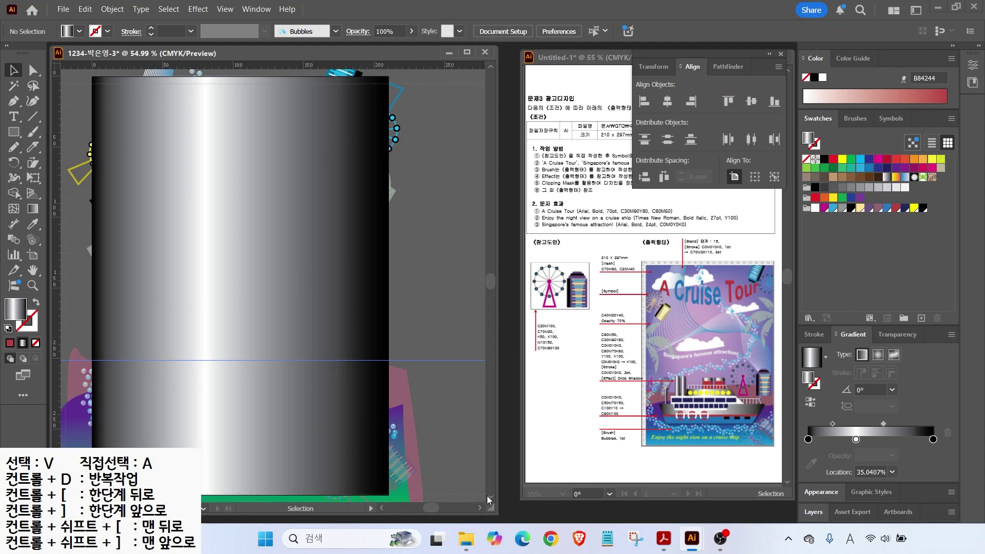
pyautogui.hotkey('ctrl', 'a')
pyautogui.moveTo(242, 297); pyautogui.dragTo(293, 306)
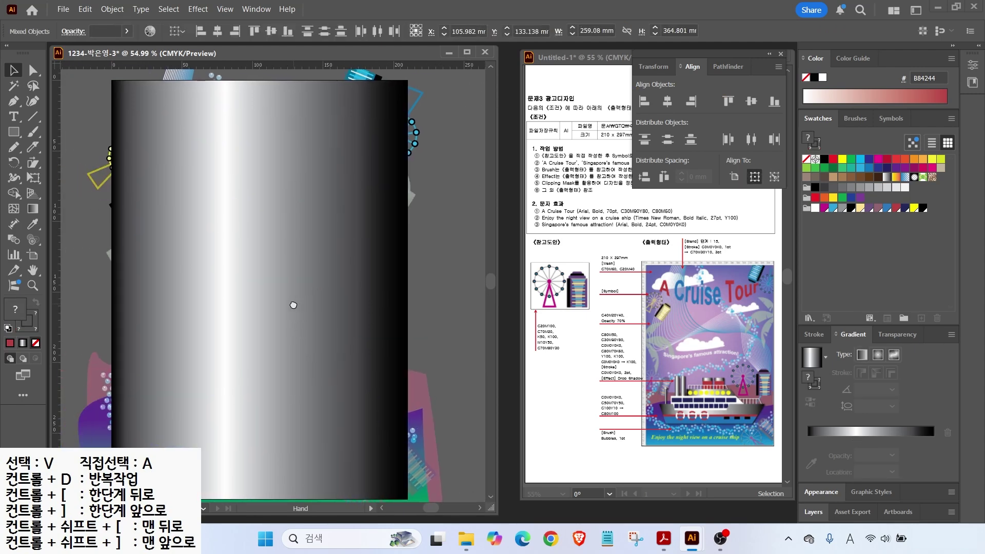
pyautogui.rightClick(243, 203)
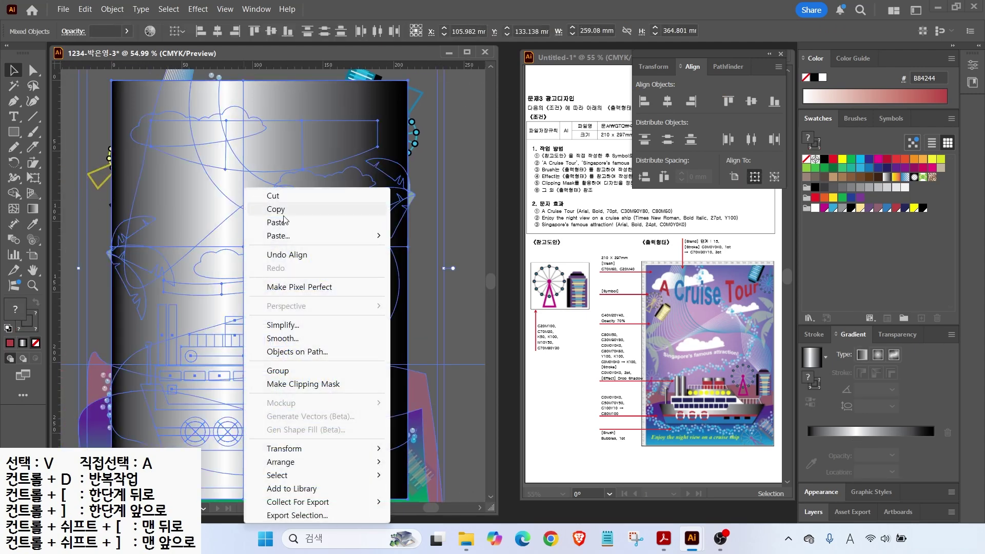
pyautogui.click(293, 391)
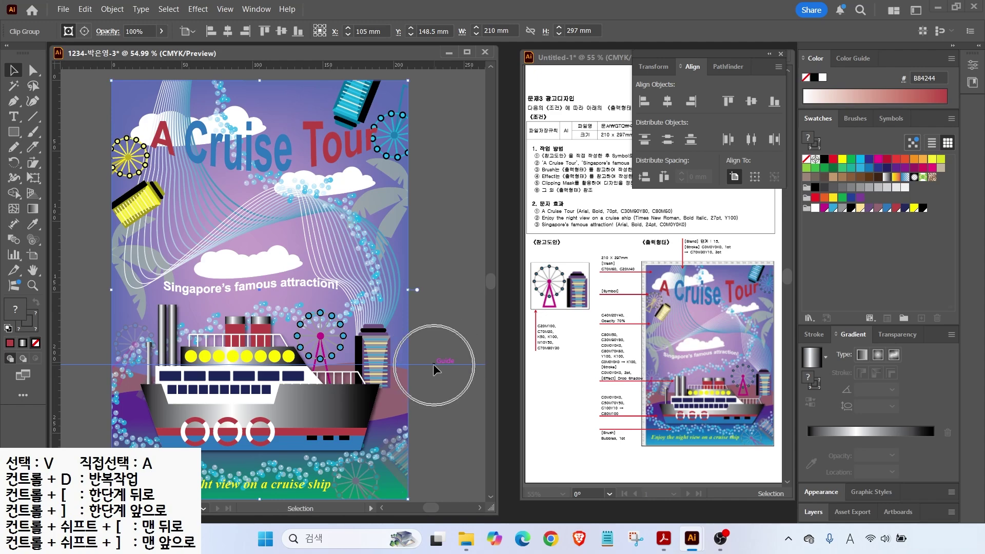
# Step: Clear the guides and fit the whole artboard in the window
pyautogui.click(225, 9)
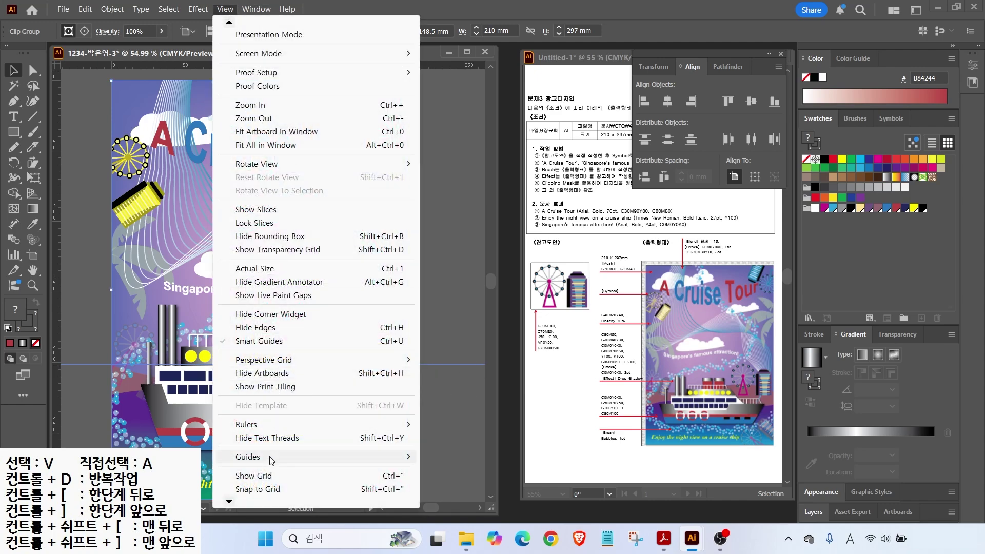
pyautogui.moveTo(277, 456)
pyautogui.click(461, 510)
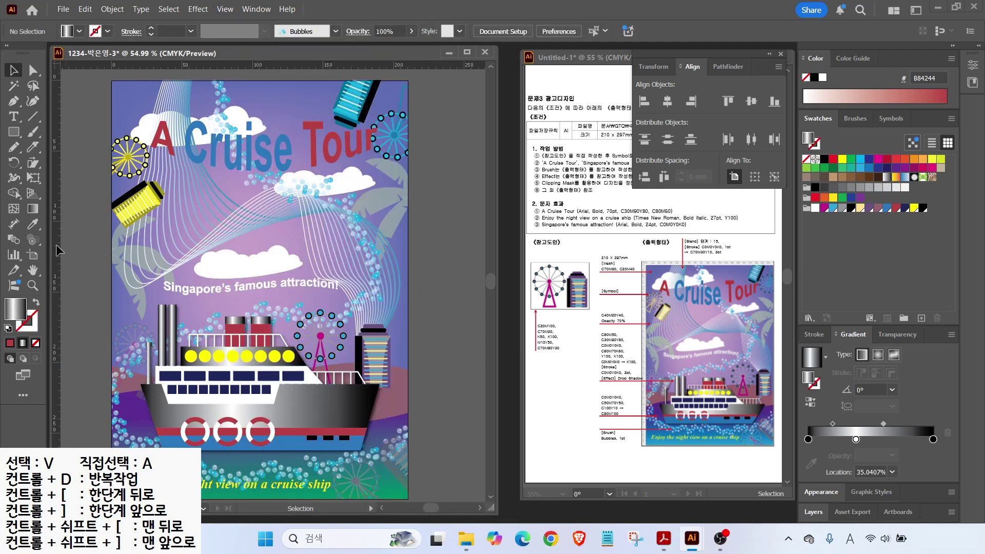
pyautogui.doubleClick(32, 273)
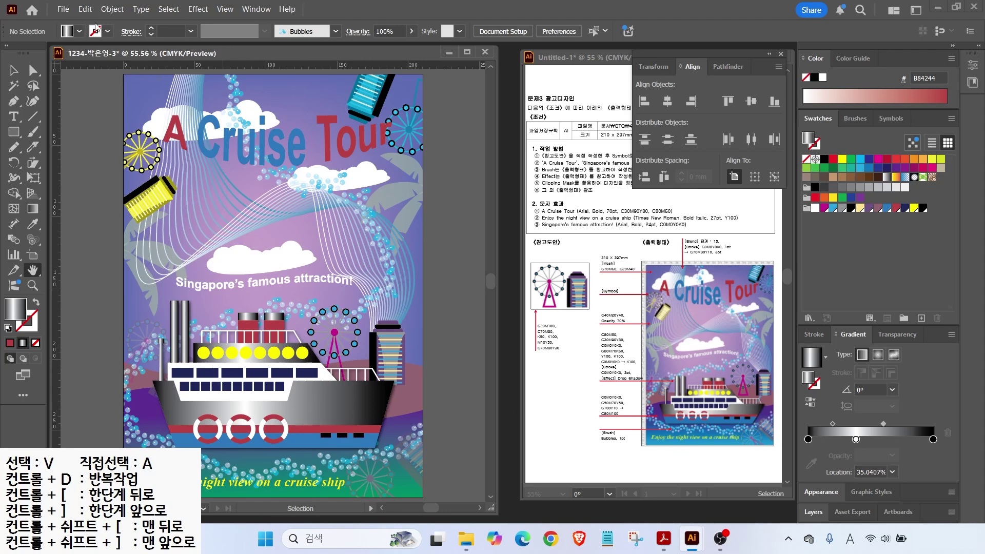
# Step: Save the poster as an Illustrator .ai file with default options
pyautogui.click(63, 10)
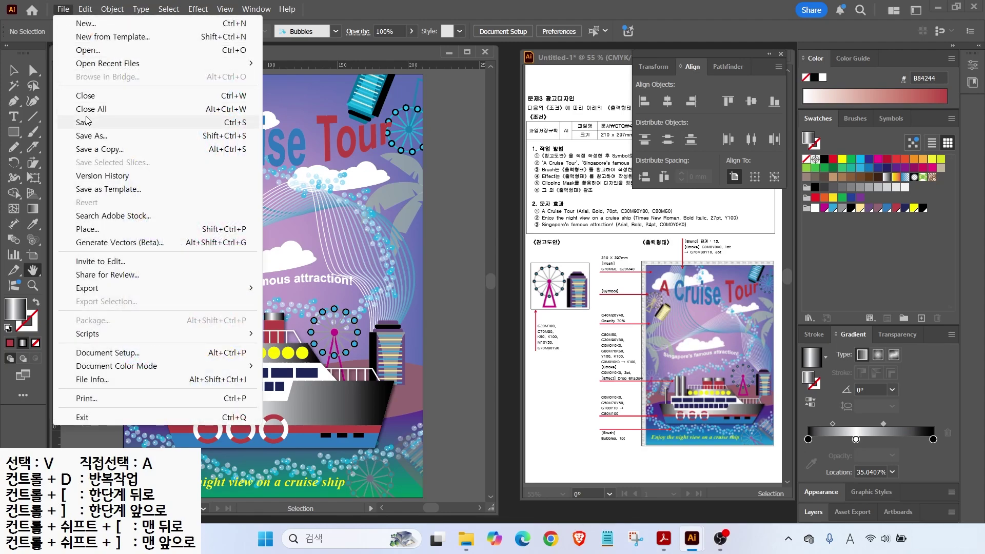
pyautogui.click(87, 122)
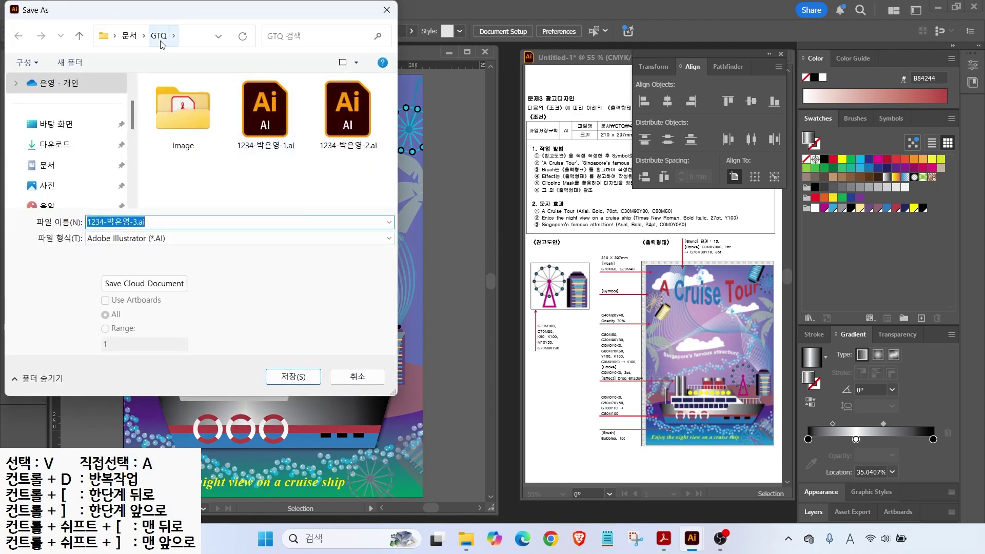
pyautogui.click(291, 378)
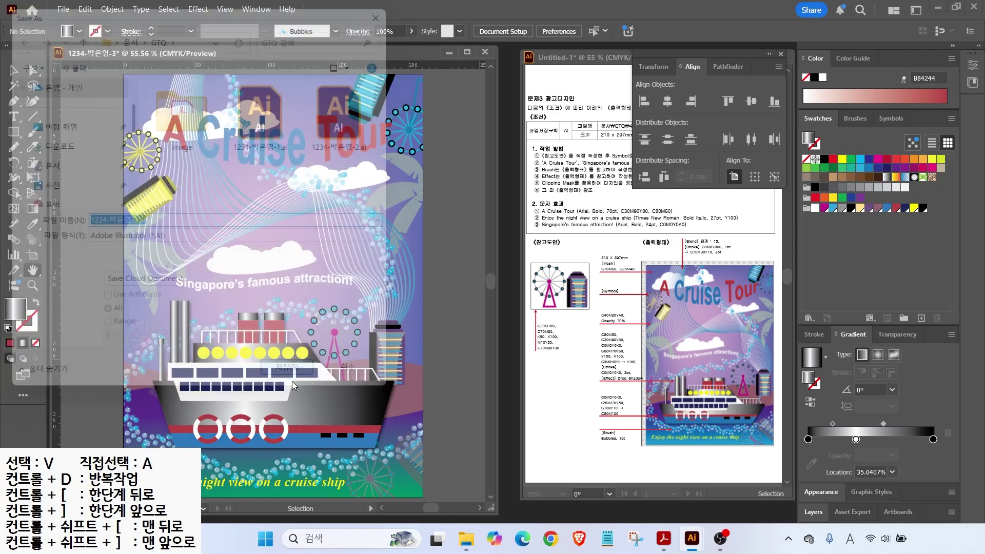
pyautogui.click(528, 432)
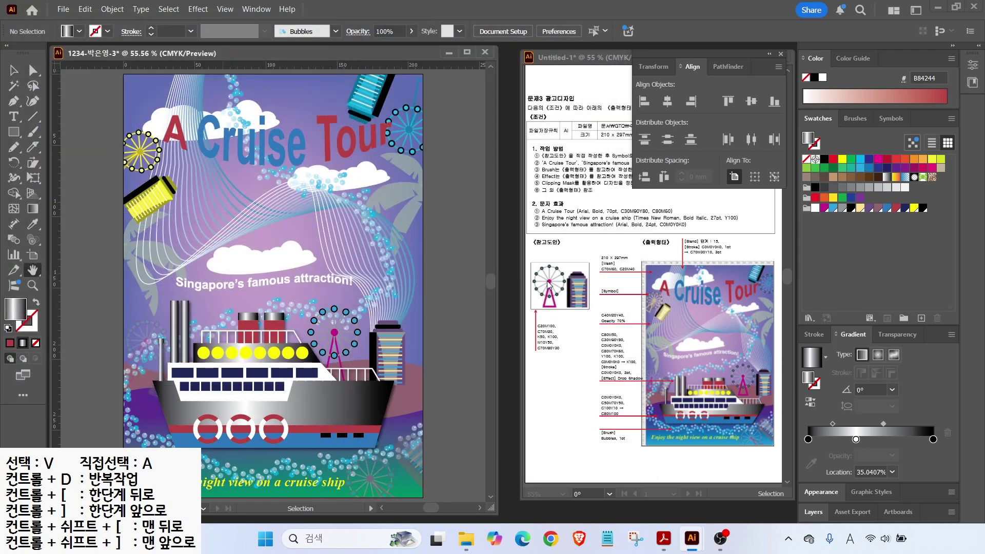